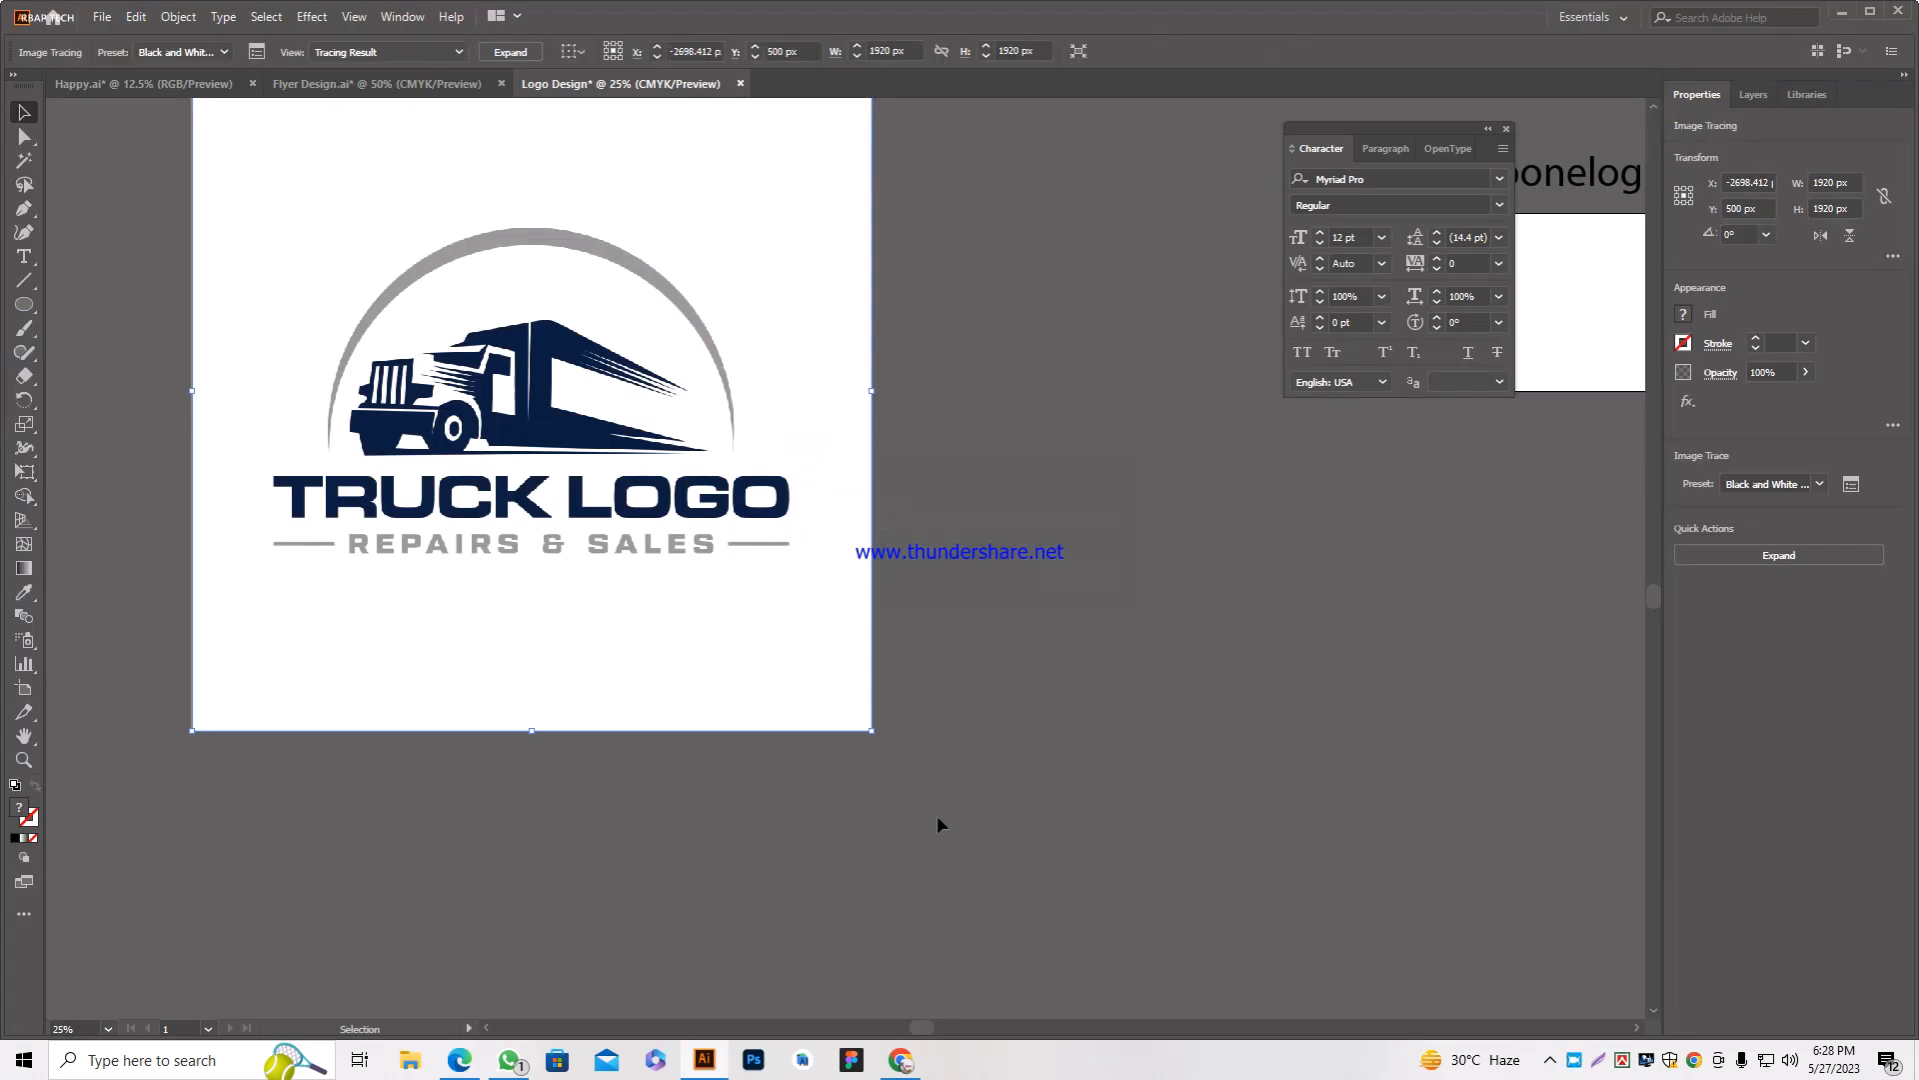
Expand the black-and-white image trace of the truck logo and ungroup the resulting paths.
{"action": "right_click", "coordinate": [502, 463]}
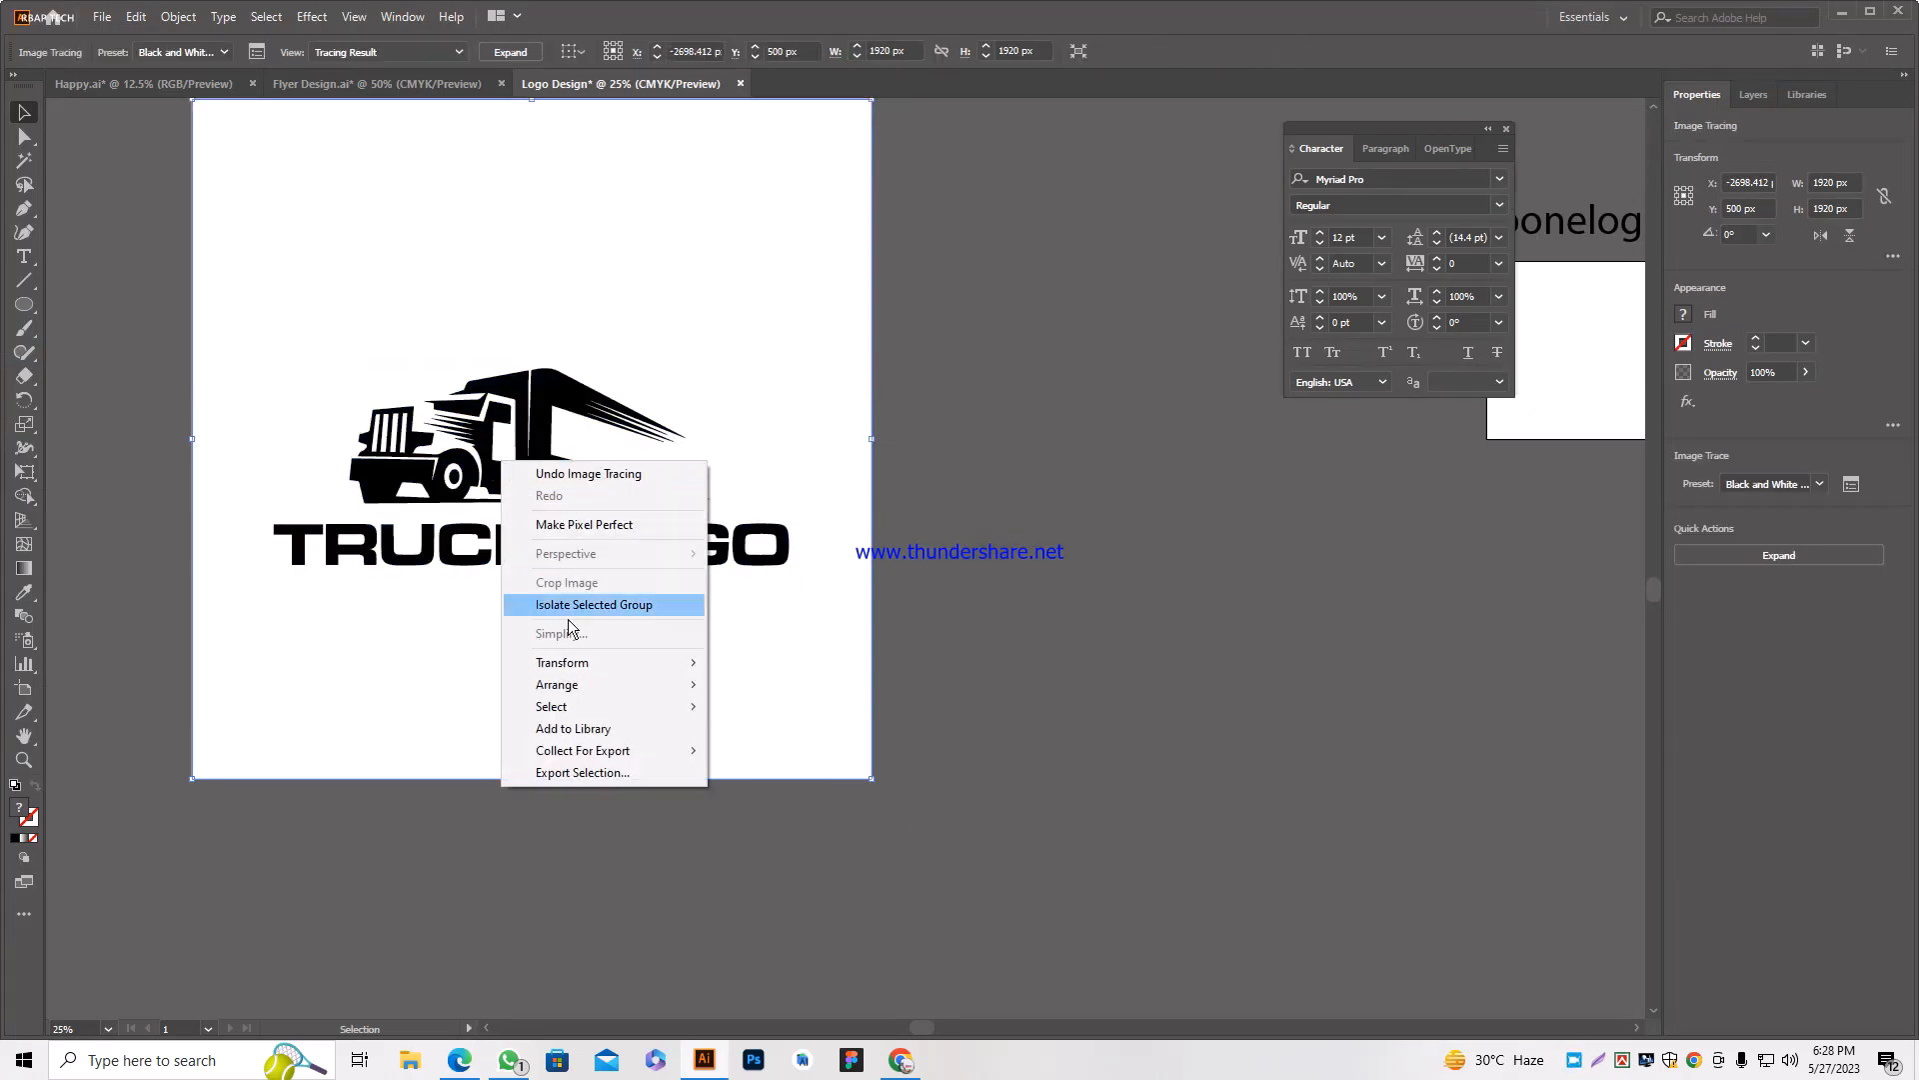
{"action": "left_click", "coordinate": [1788, 560]}
{"action": "right_click", "coordinate": [523, 464]}
{"action": "left_click", "coordinate": [600, 626]}
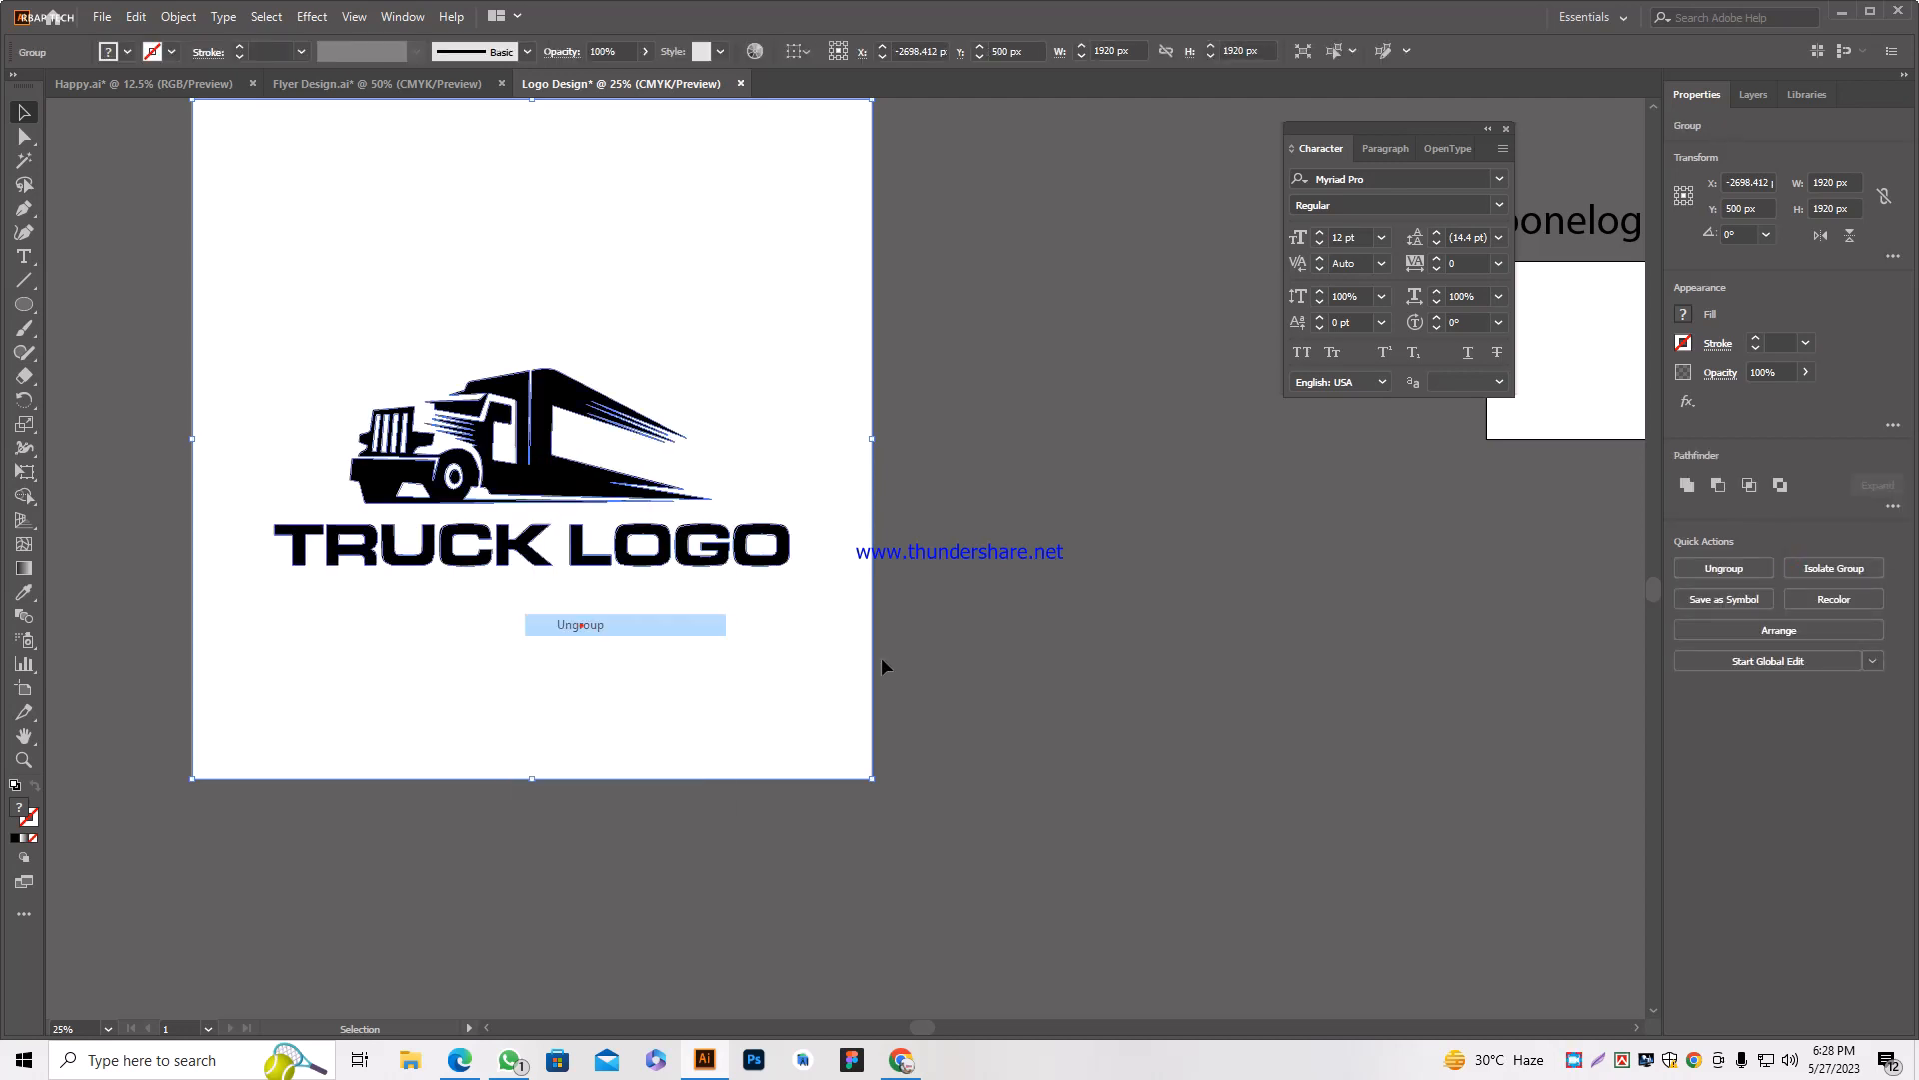
Delete the TRUCK LOGO lettering and the white background, keeping only the truck artwork.
{"action": "left_click", "coordinate": [1097, 661]}
{"action": "left_click_drag", "start_coordinate": [150, 881], "coordinate": [869, 538]}
{"action": "key", "text": "Delete"}
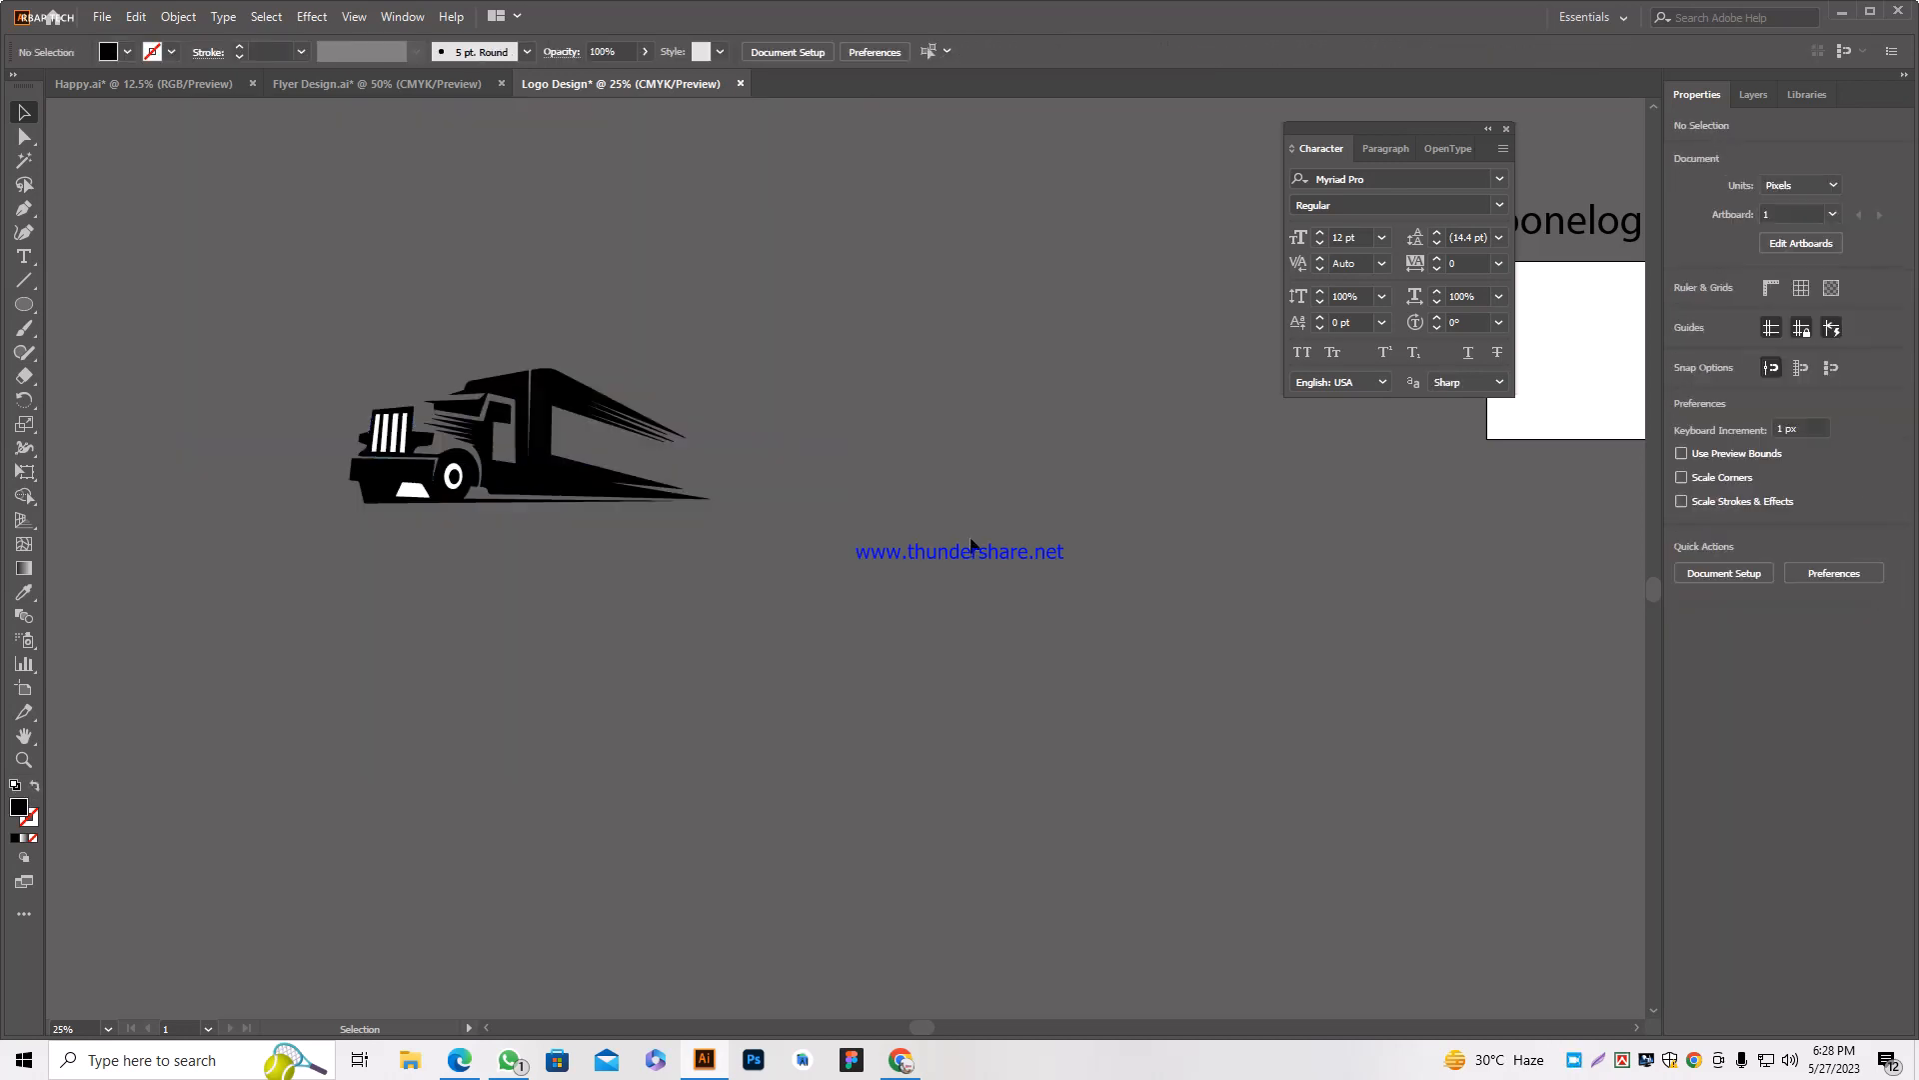
Delete the white shapes in the truck's front bumper and front wheel.
{"action": "scroll", "coordinate": [429, 489], "scroll_direction": "up", "scroll_amount": 4}
{"action": "left_click", "coordinate": [411, 491]}
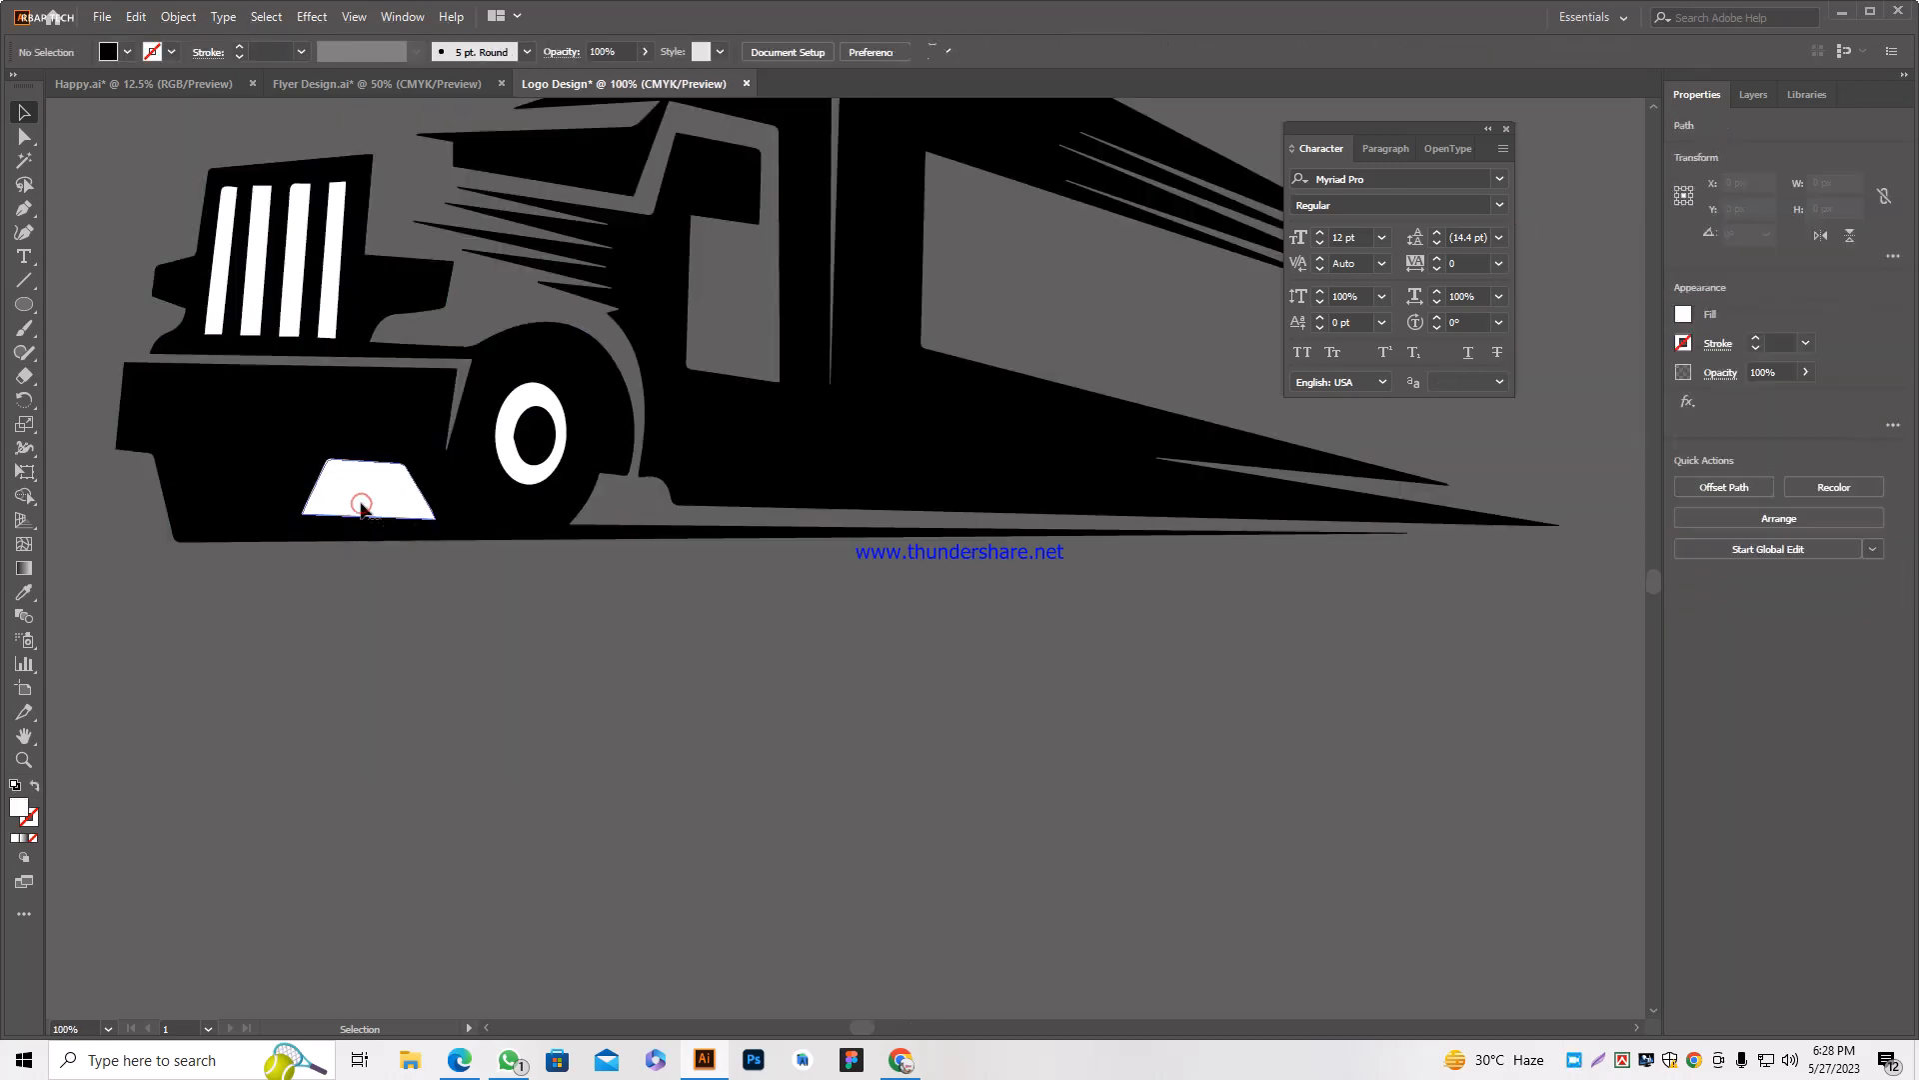
{"action": "key", "text": "Delete"}
{"action": "left_click", "coordinate": [530, 415]}
{"action": "key", "text": "Delete"}
Delete the four white bars in the truck's front grille.
{"action": "left_click", "coordinate": [325, 310]}
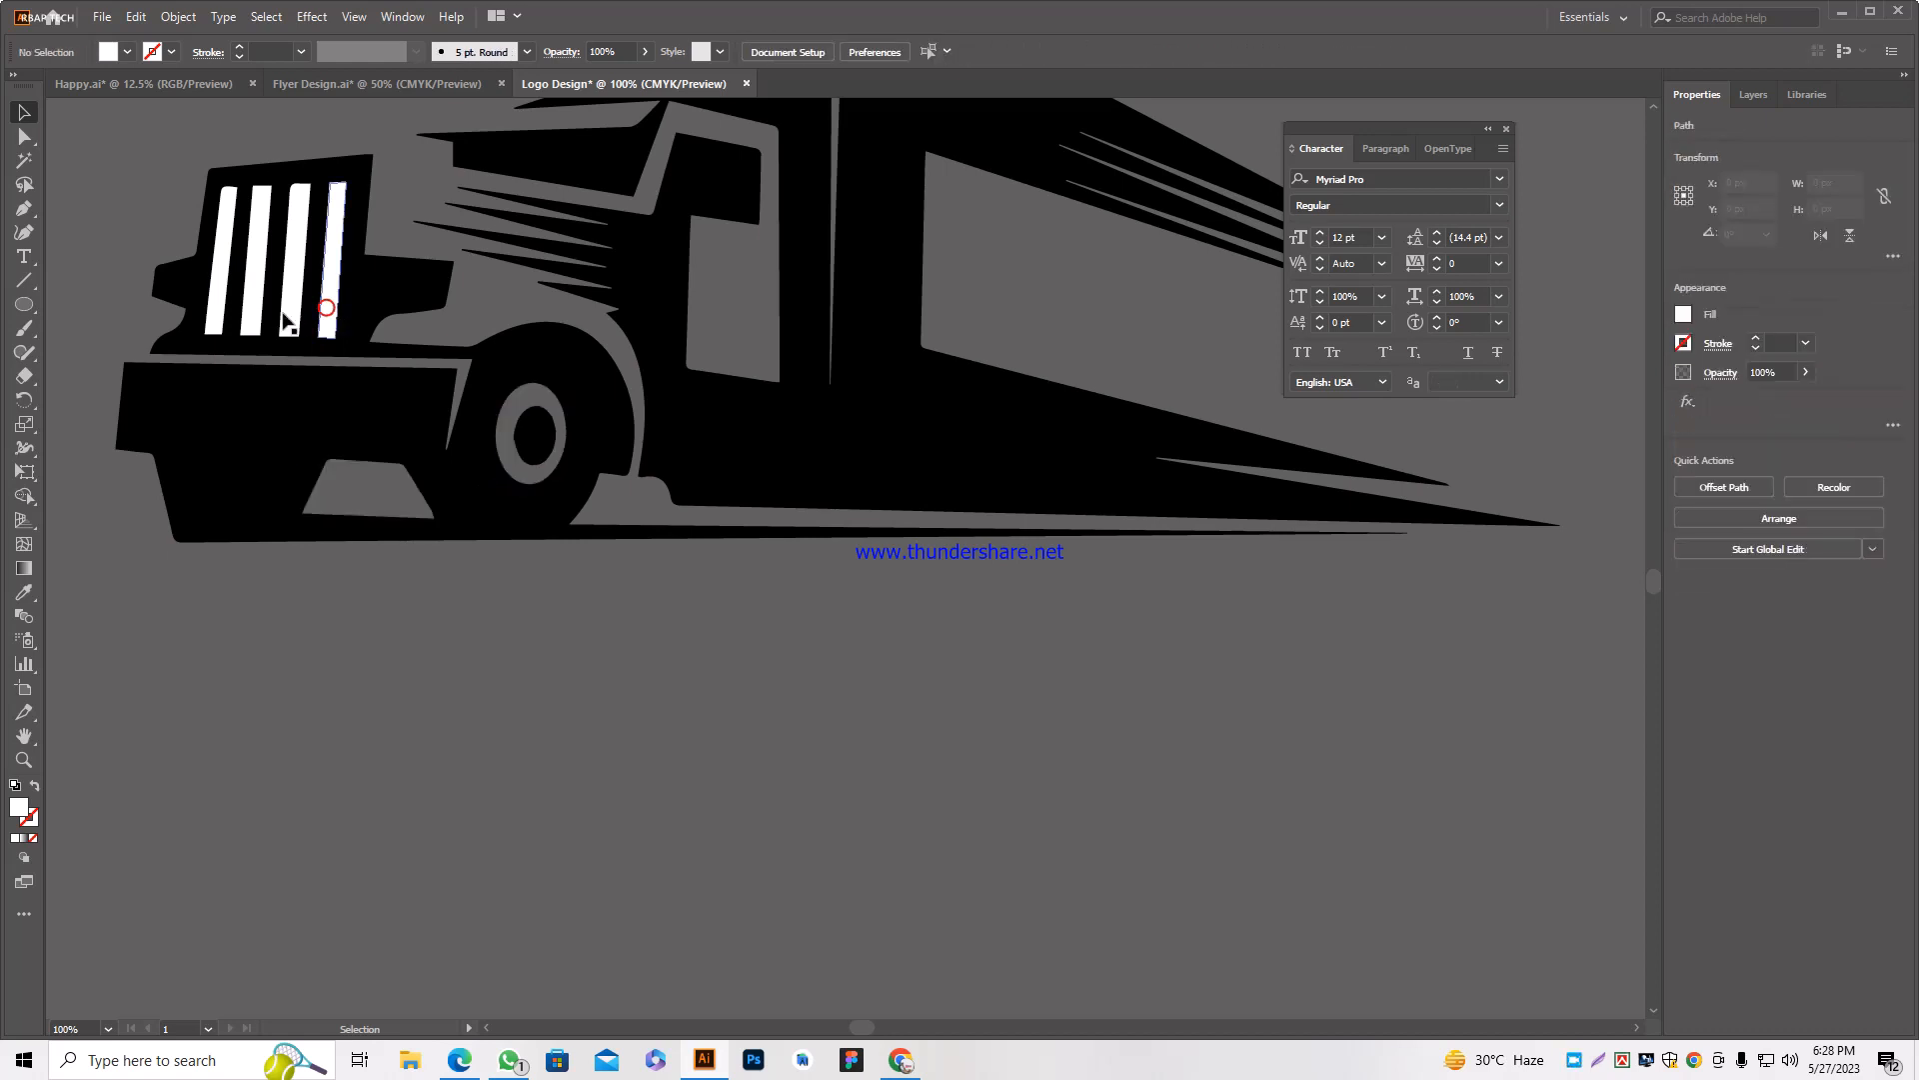
{"action": "key", "text": "Delete"}
{"action": "left_click", "coordinate": [290, 313]}
{"action": "key", "text": "Delete"}
{"action": "left_click", "coordinate": [251, 320]}
{"action": "key", "text": "Delete"}
{"action": "left_click", "coordinate": [223, 316]}
{"action": "key", "text": "Delete"}
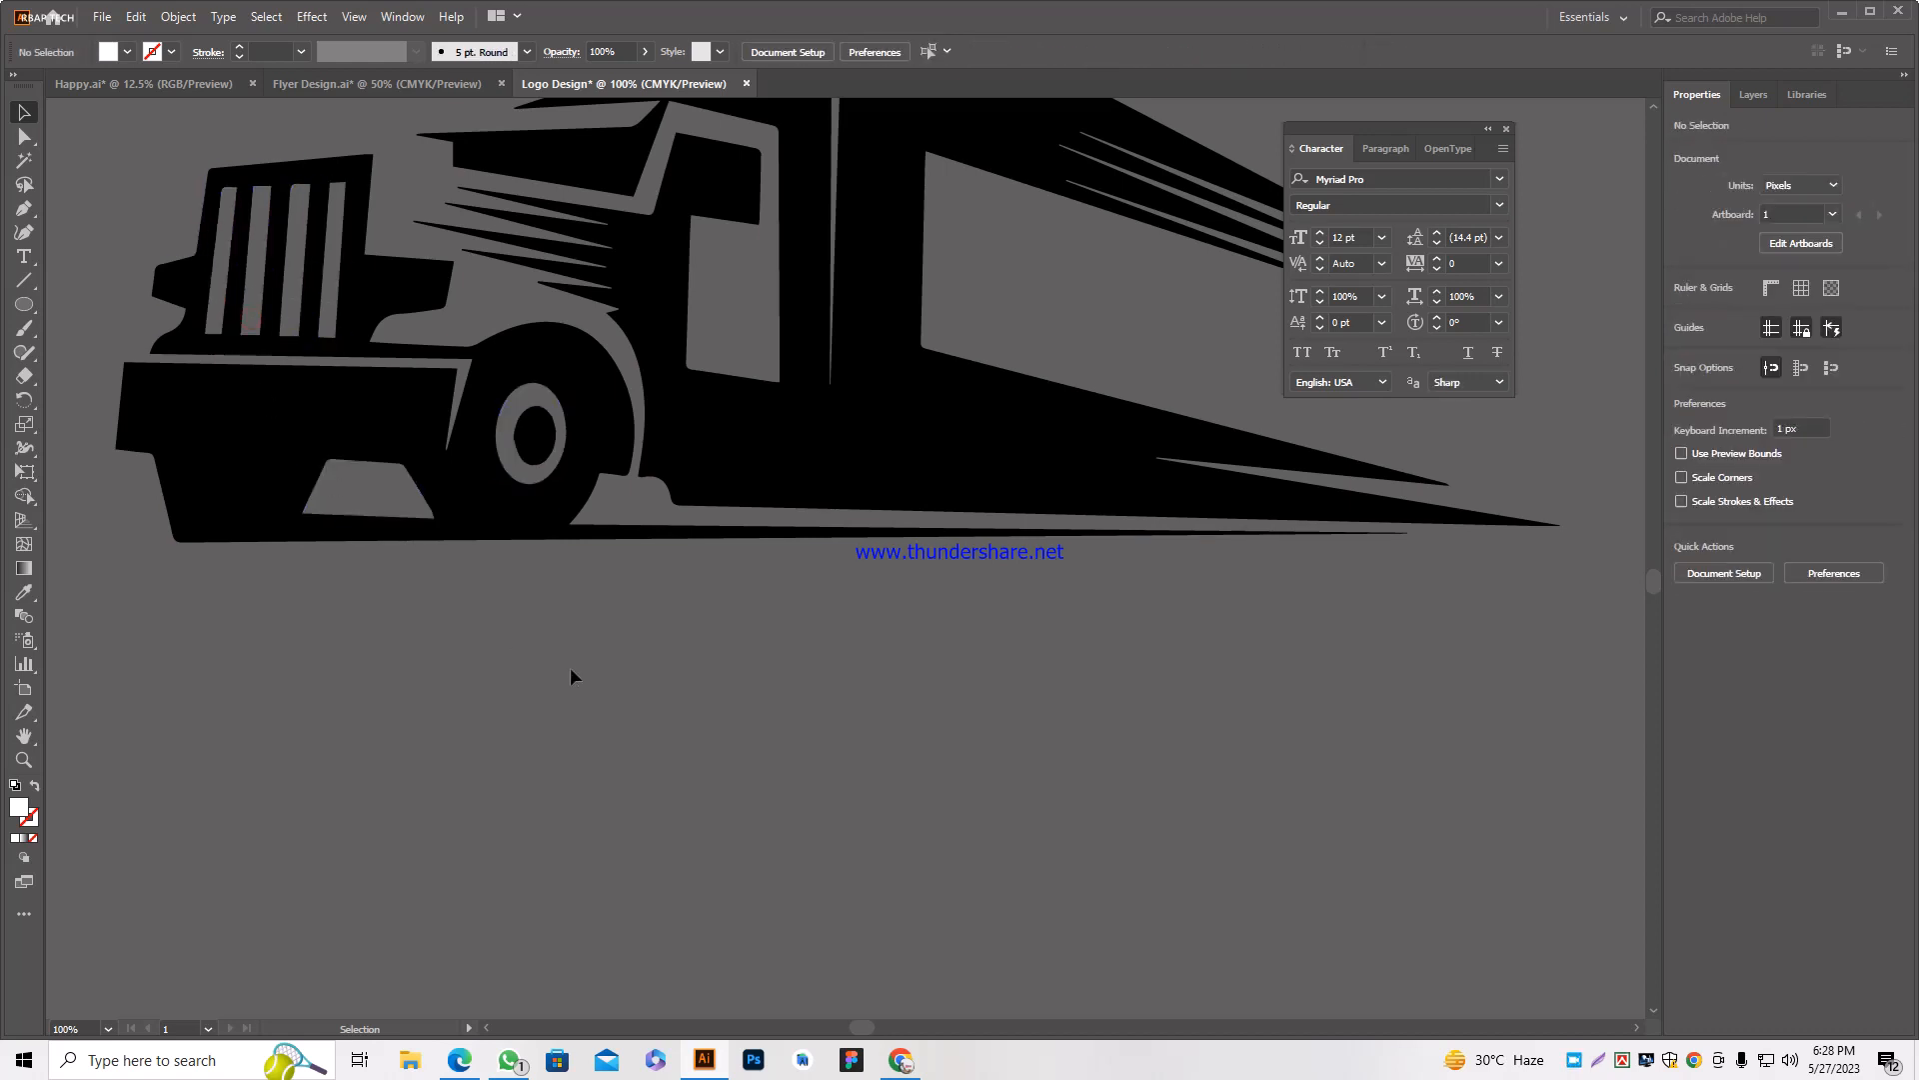
Group all the remaining truck pieces and move the truck over to the white artboard.
{"action": "scroll", "coordinate": [564, 652], "scroll_direction": "down", "scroll_amount": 2}
{"action": "scroll", "coordinate": [564, 653], "scroll_direction": "down", "scroll_amount": 2}
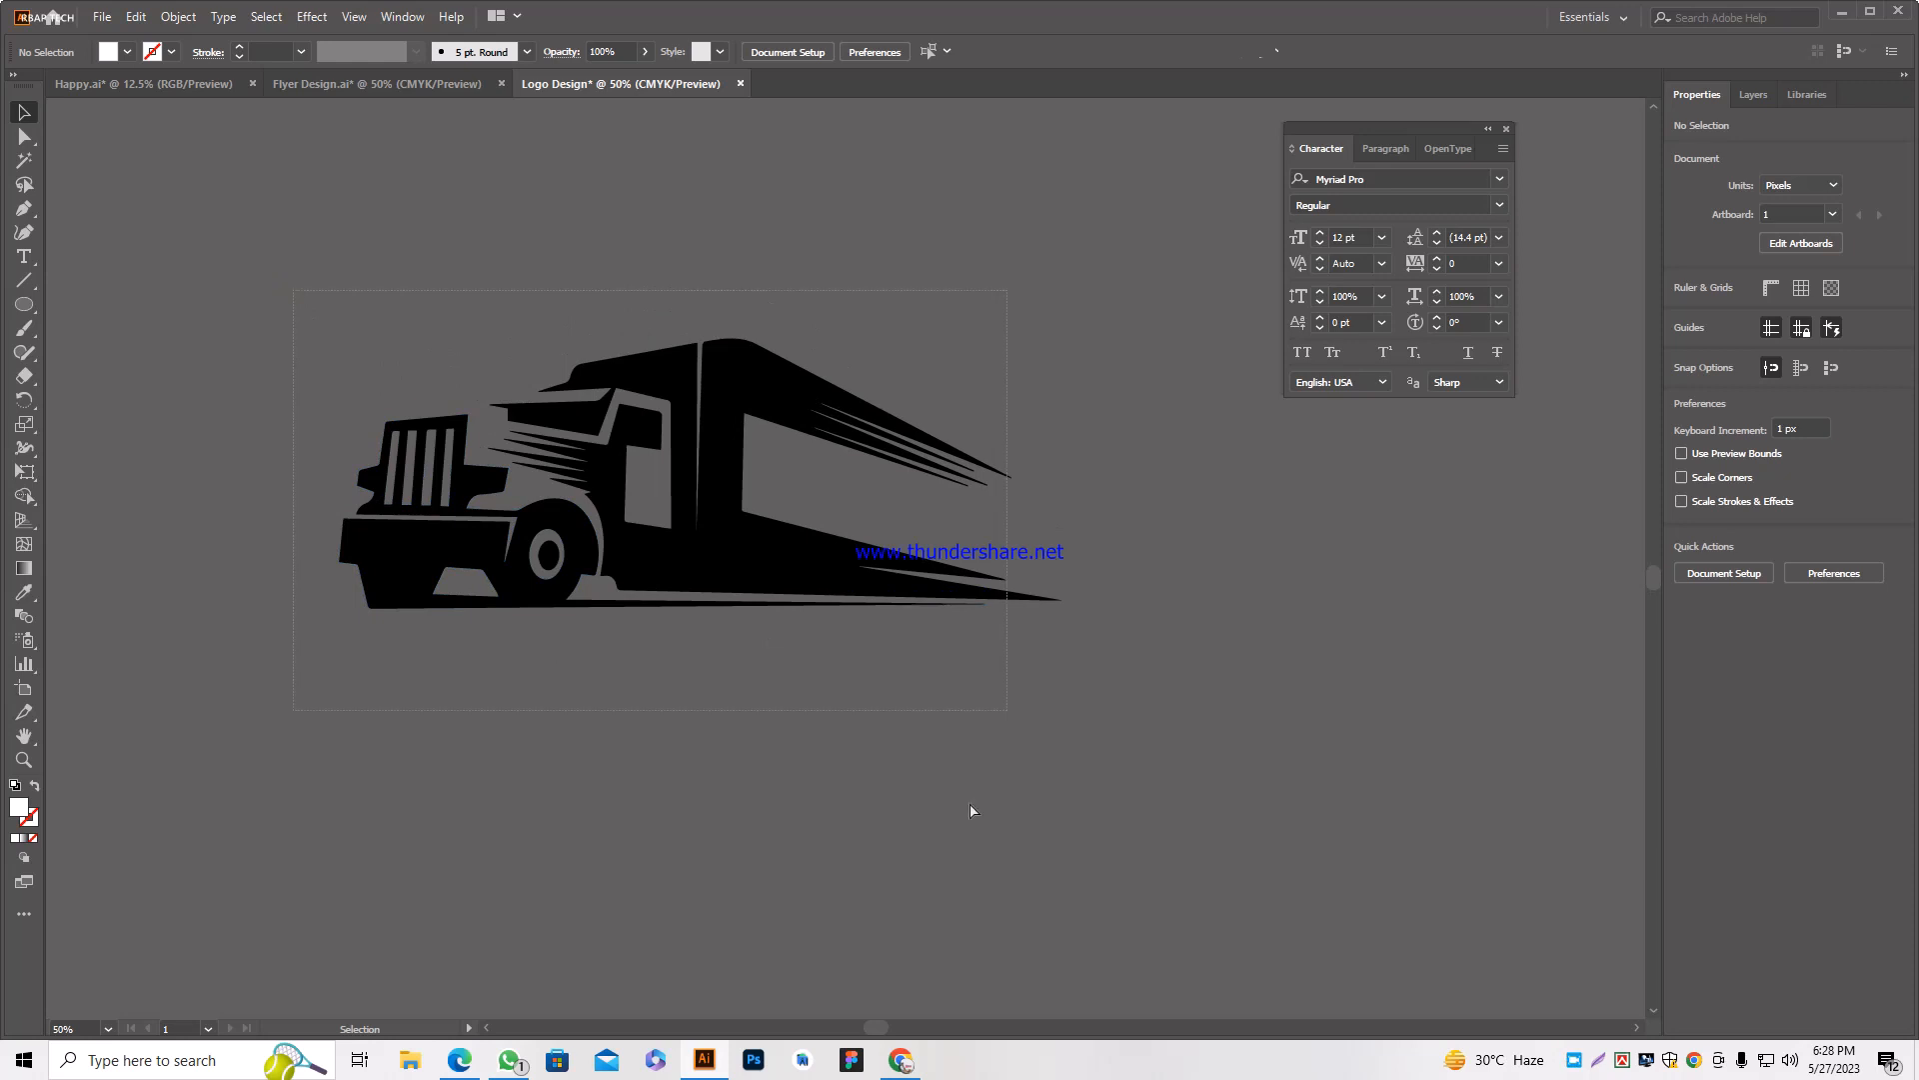
{"action": "left_click_drag", "start_coordinate": [970, 804], "coordinate": [968, 804]}
{"action": "scroll", "coordinate": [530, 675], "scroll_direction": "down", "scroll_amount": 3}
{"action": "scroll", "coordinate": [520, 666], "scroll_direction": "down", "scroll_amount": 2}
{"action": "left_click_drag", "start_coordinate": [521, 537], "coordinate": [1136, 503]}
Scale the truck down proportionally and position it near the middle of the artboard.
{"action": "scroll", "coordinate": [1525, 546], "scroll_direction": "up", "scroll_amount": 2}
{"action": "scroll", "coordinate": [1058, 673], "scroll_direction": "down", "scroll_amount": 2}
{"action": "scroll", "coordinate": [1058, 674], "scroll_direction": "up", "scroll_amount": 2}
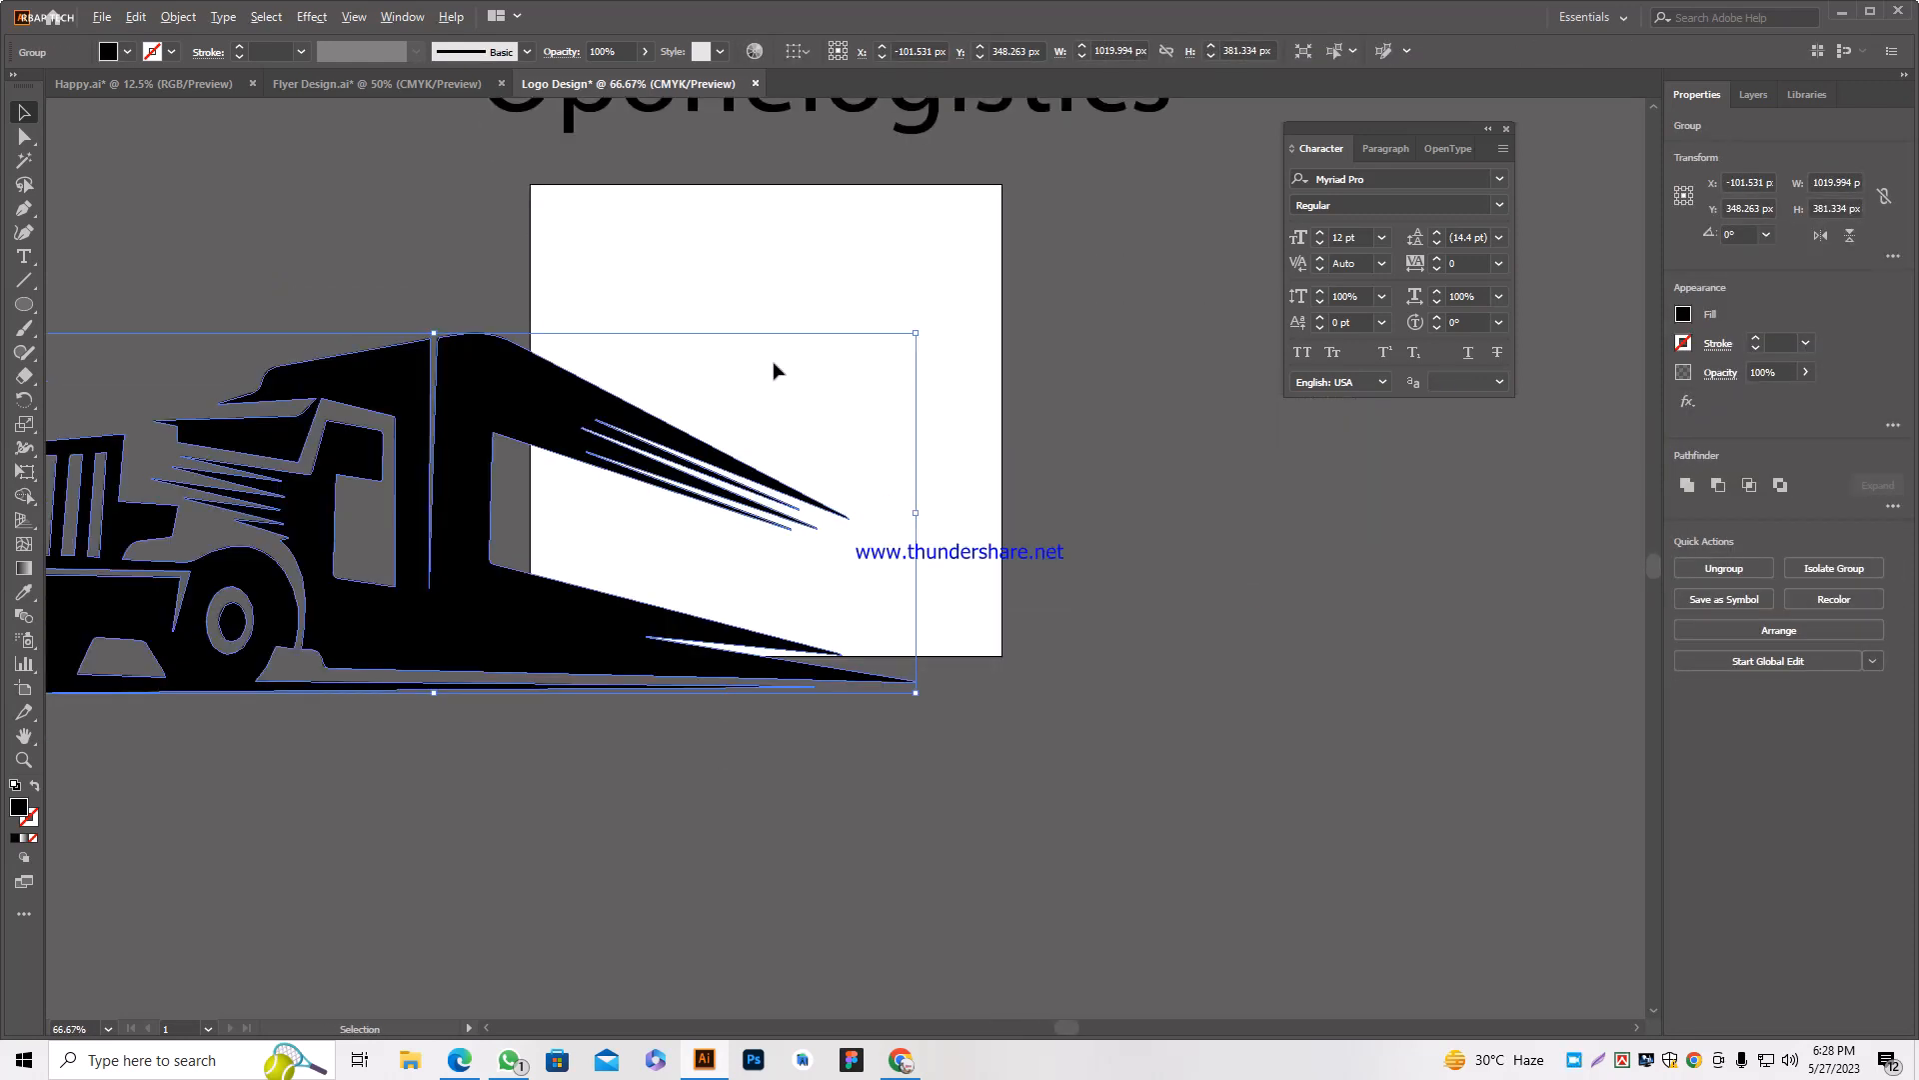
{"action": "left_click_drag", "start_coordinate": [437, 335], "coordinate": [480, 471]}
{"action": "left_click_drag", "start_coordinate": [435, 525], "coordinate": [767, 424]}
{"action": "left_click", "coordinate": [1155, 438]}
Duplicate the Oponelogistics text below the truck and set the copy's font to GoodTimingRg-Bold.
{"action": "scroll", "coordinate": [900, 536], "scroll_direction": "up", "scroll_amount": 3}
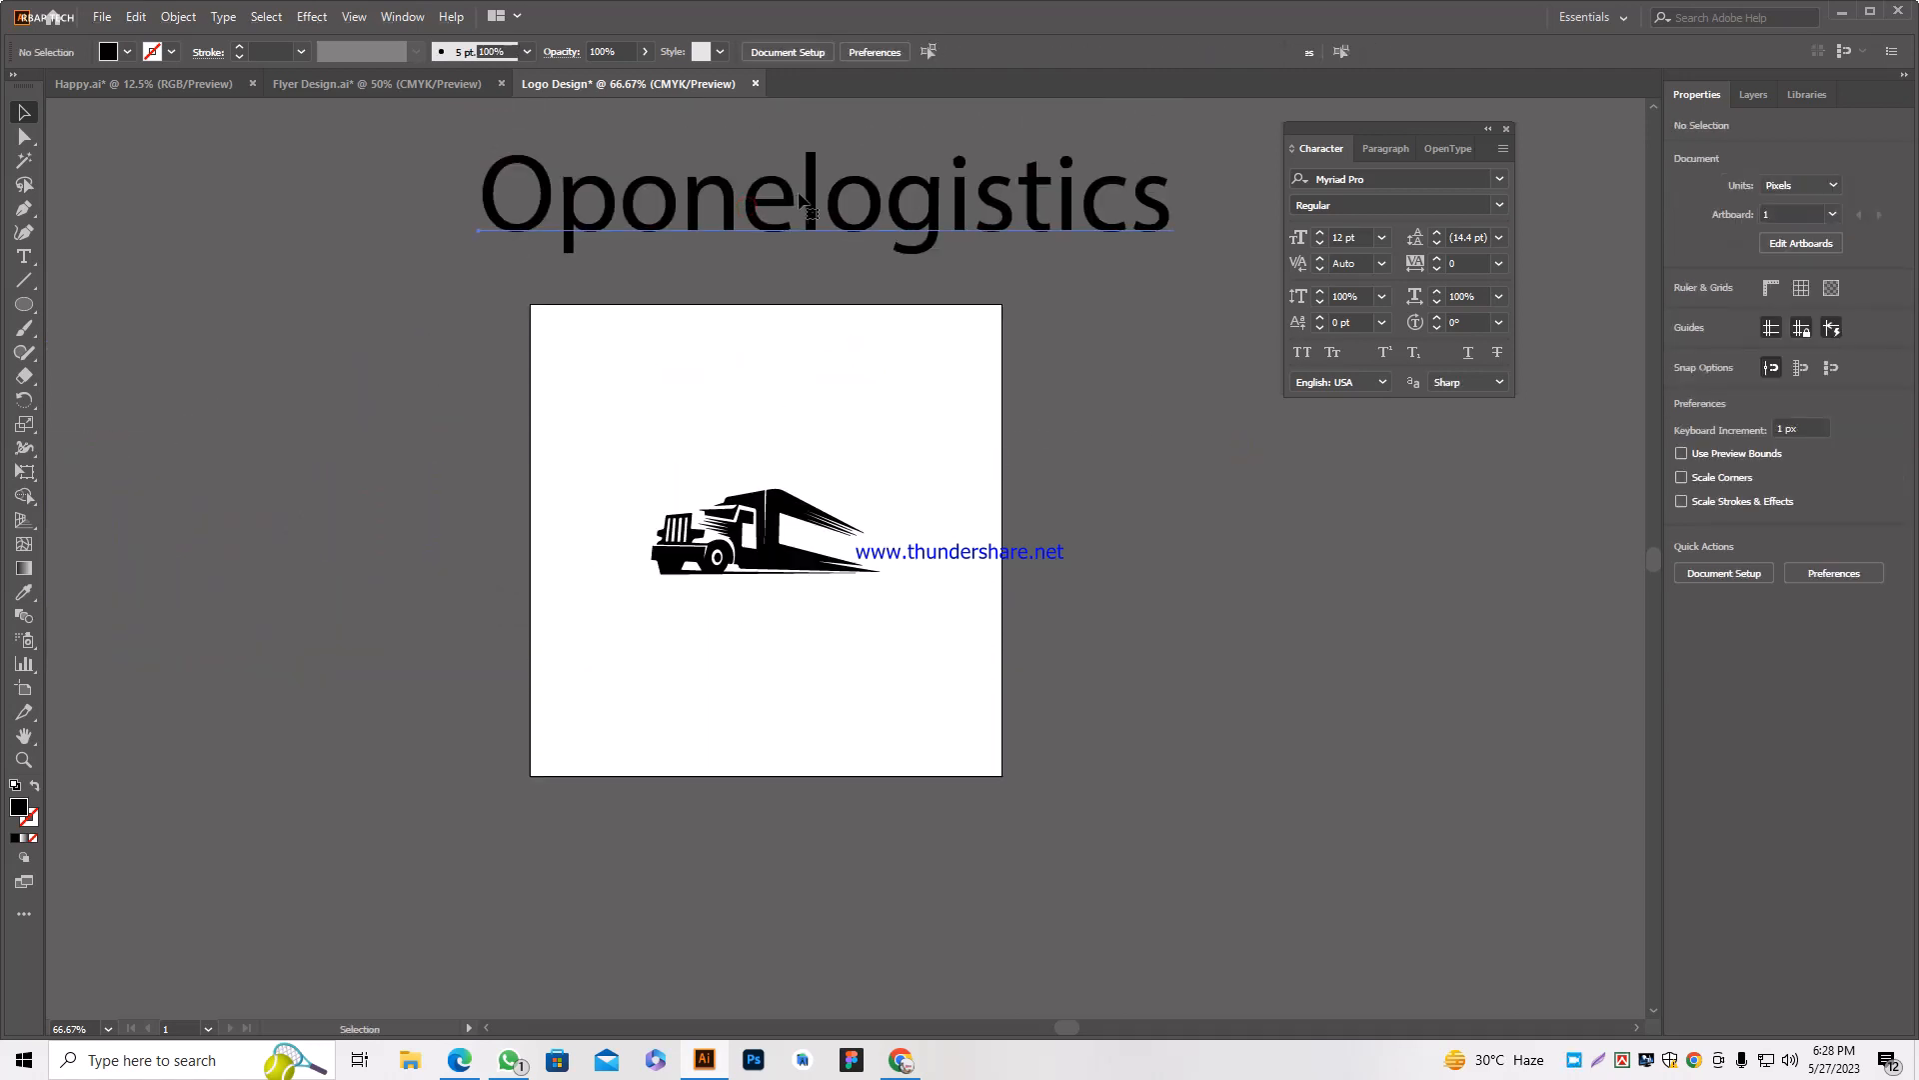
{"action": "left_click_drag", "start_coordinate": [813, 197], "coordinate": [788, 654]}
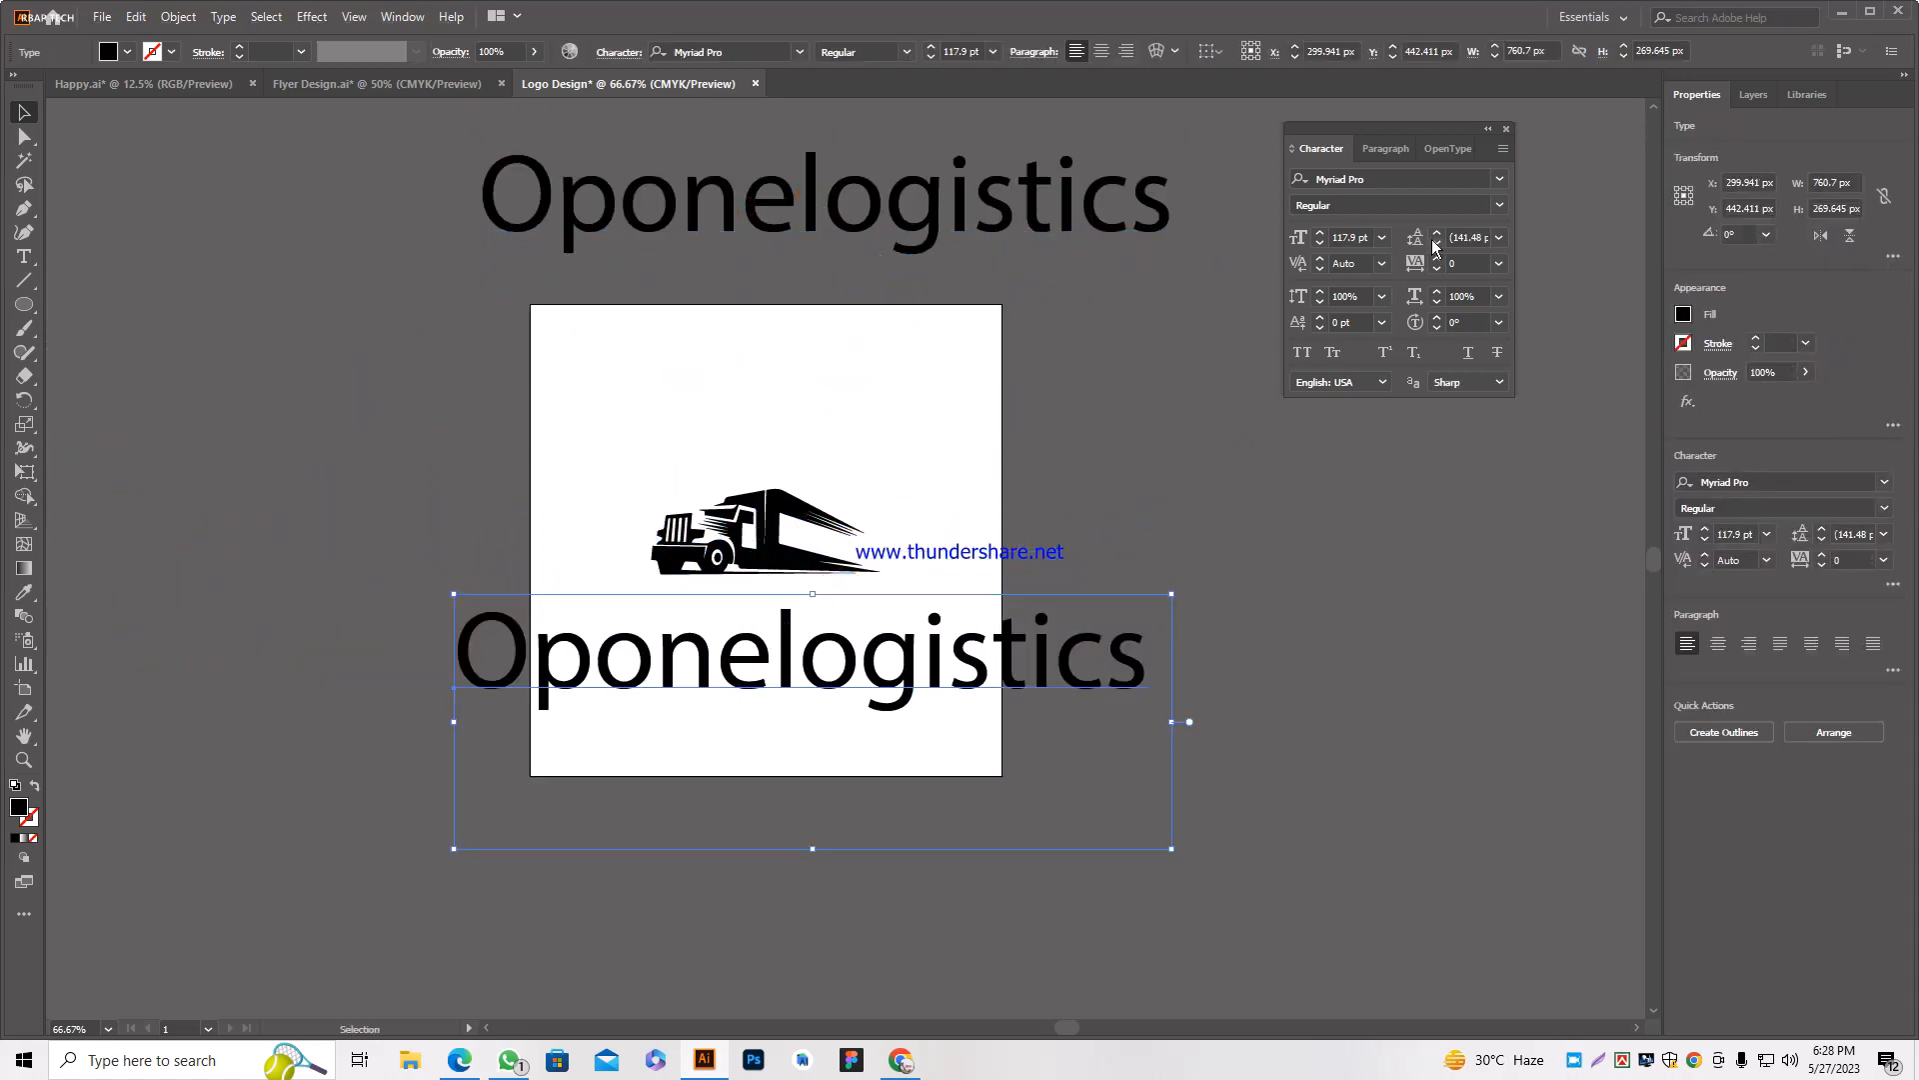
{"action": "left_click", "coordinate": [1468, 180]}
{"action": "type", "text": "good"}
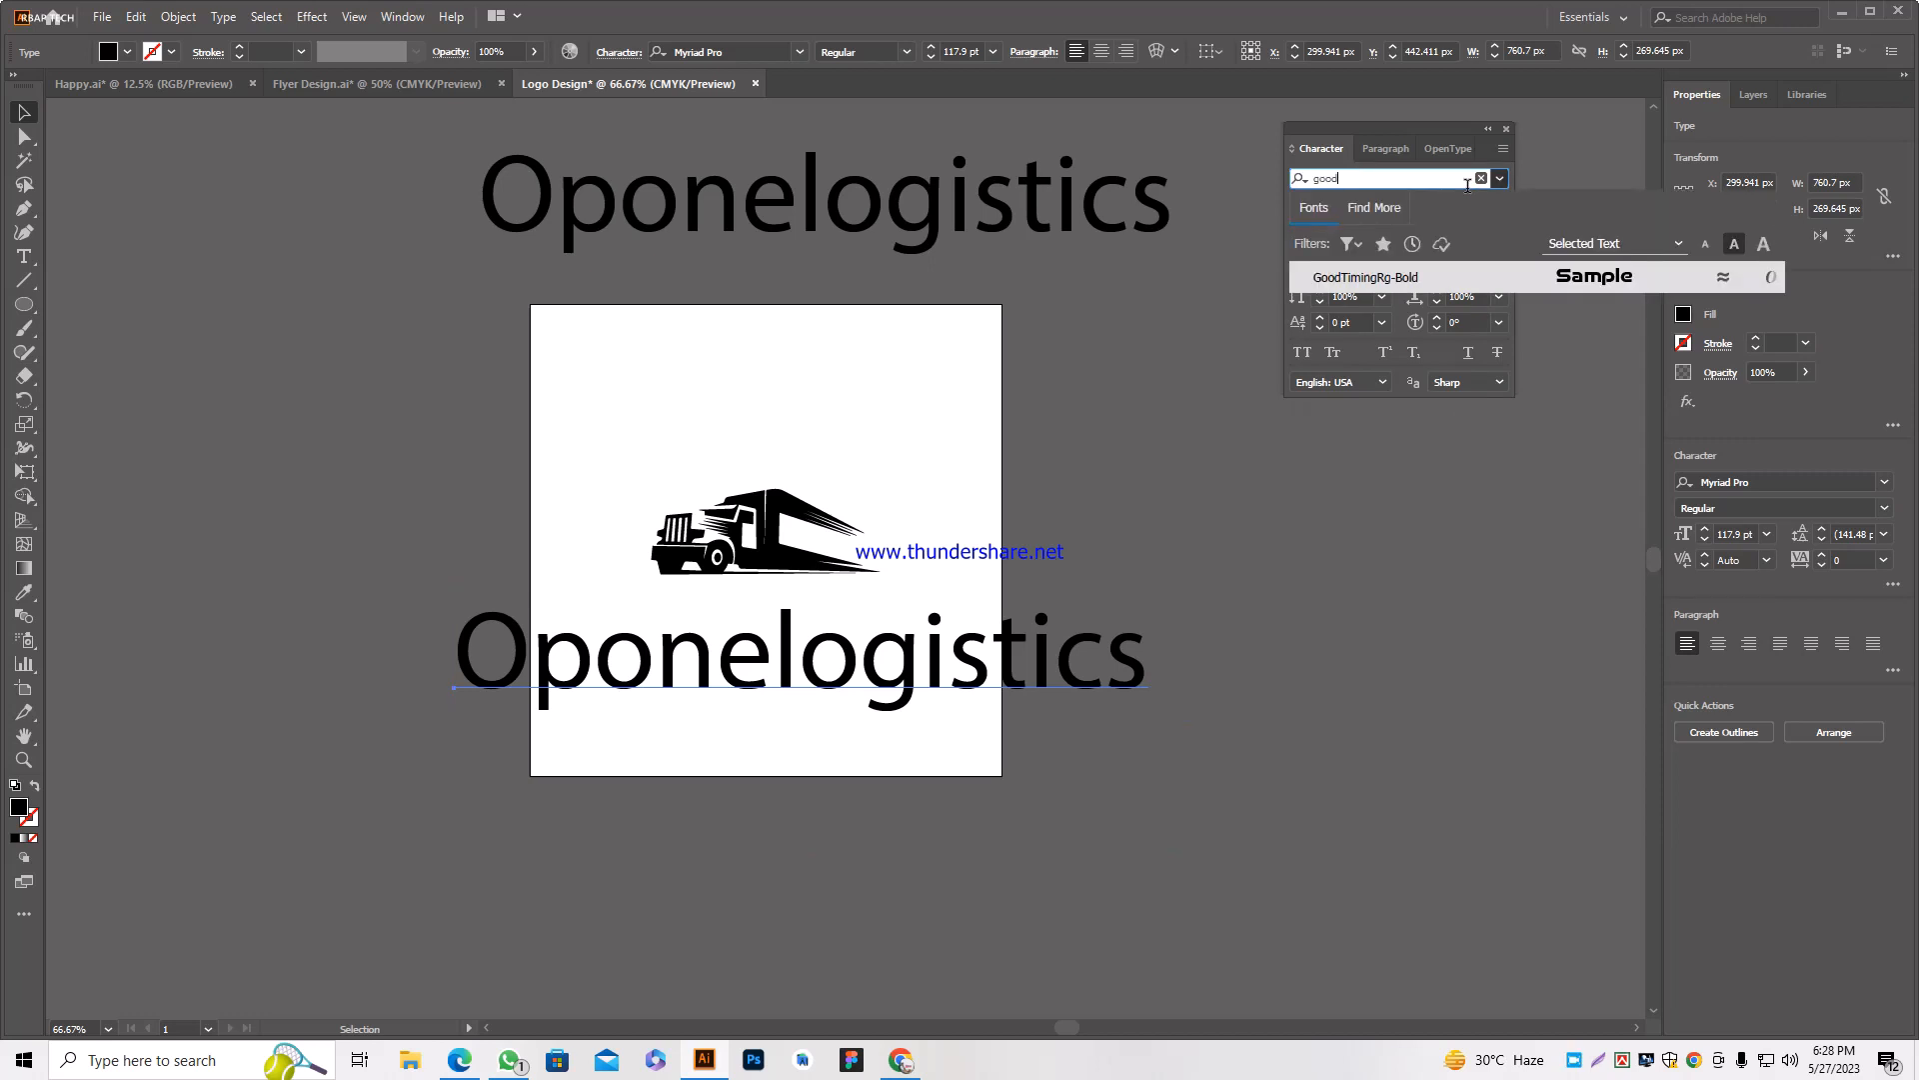
{"action": "left_click", "coordinate": [1479, 278]}
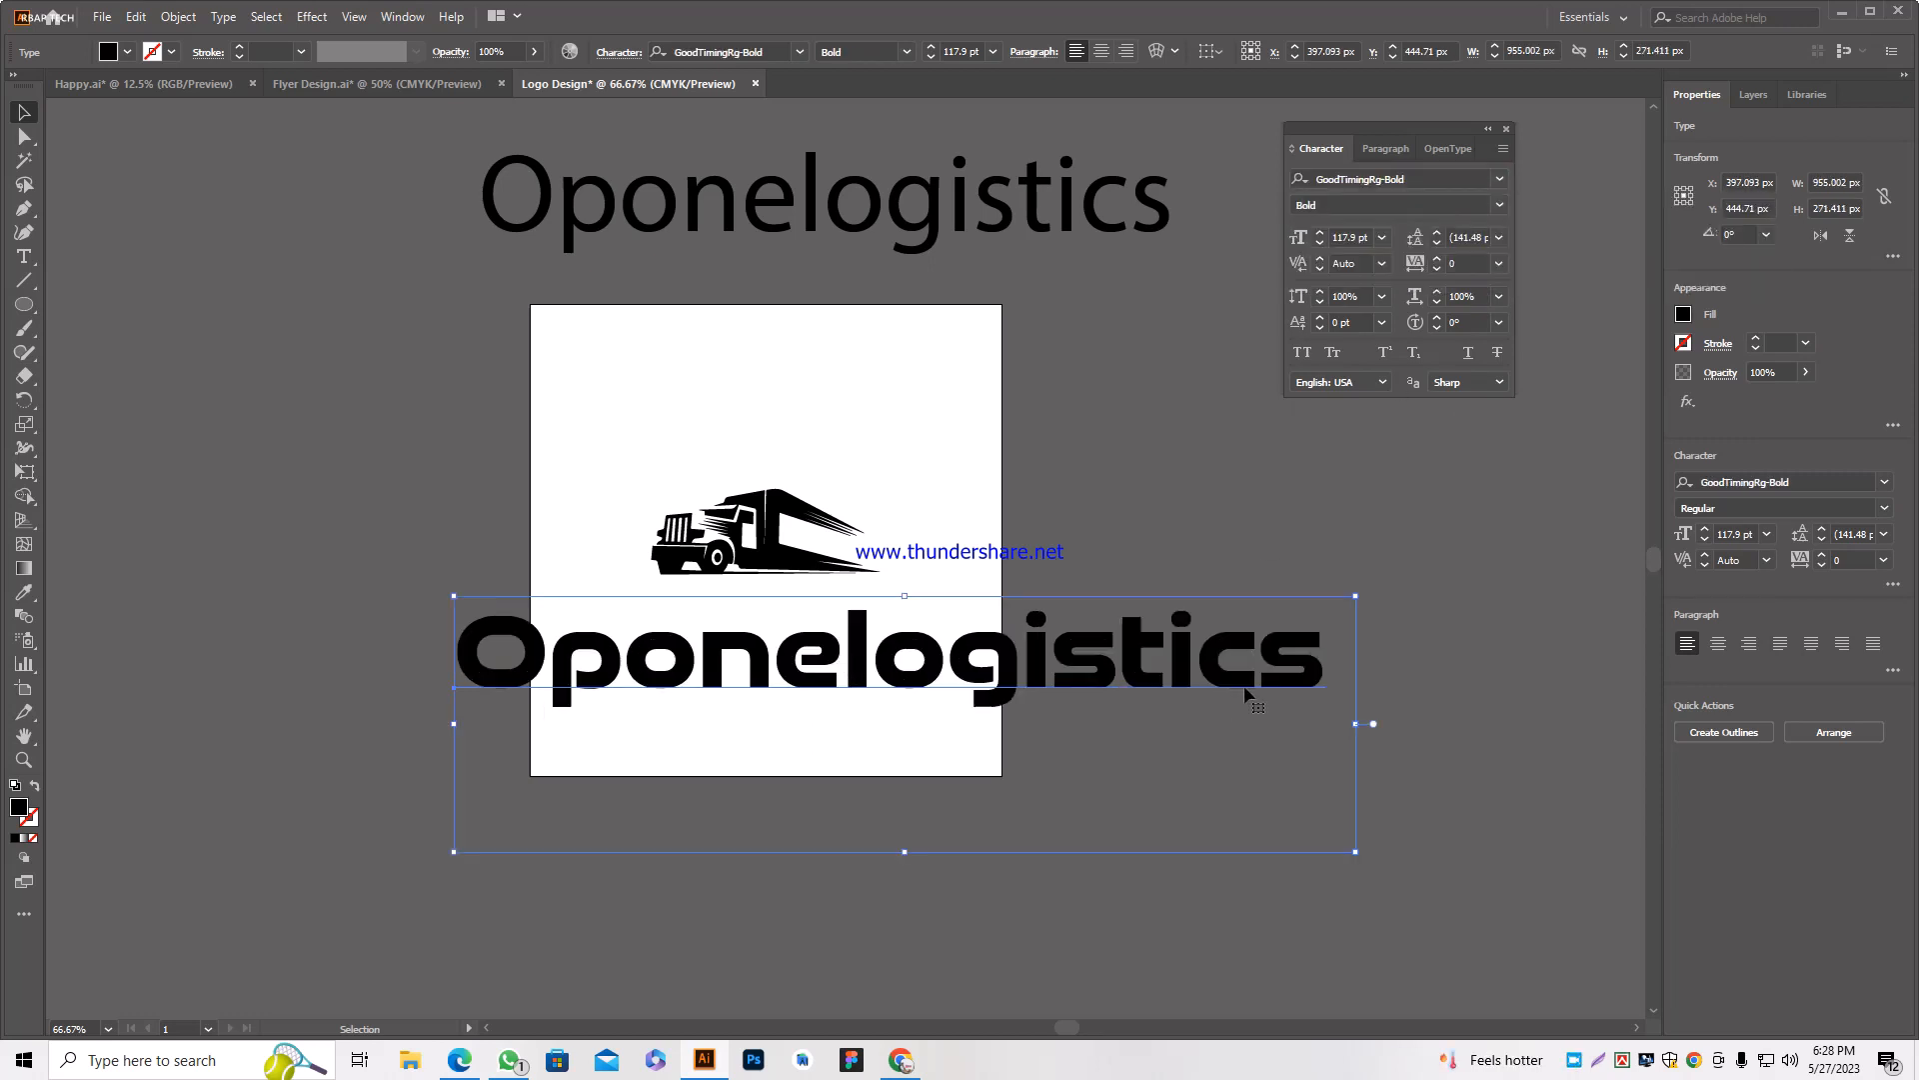
Scale the Oponelogistics copy down to roughly the truck's width and align it directly beneath the truck.
{"action": "left_click_drag", "start_coordinate": [1360, 724], "coordinate": [805, 603]}
{"action": "left_click", "coordinate": [797, 722]}
{"action": "scroll", "coordinate": [819, 642], "scroll_direction": "up", "scroll_amount": 2, "text": "alt"}
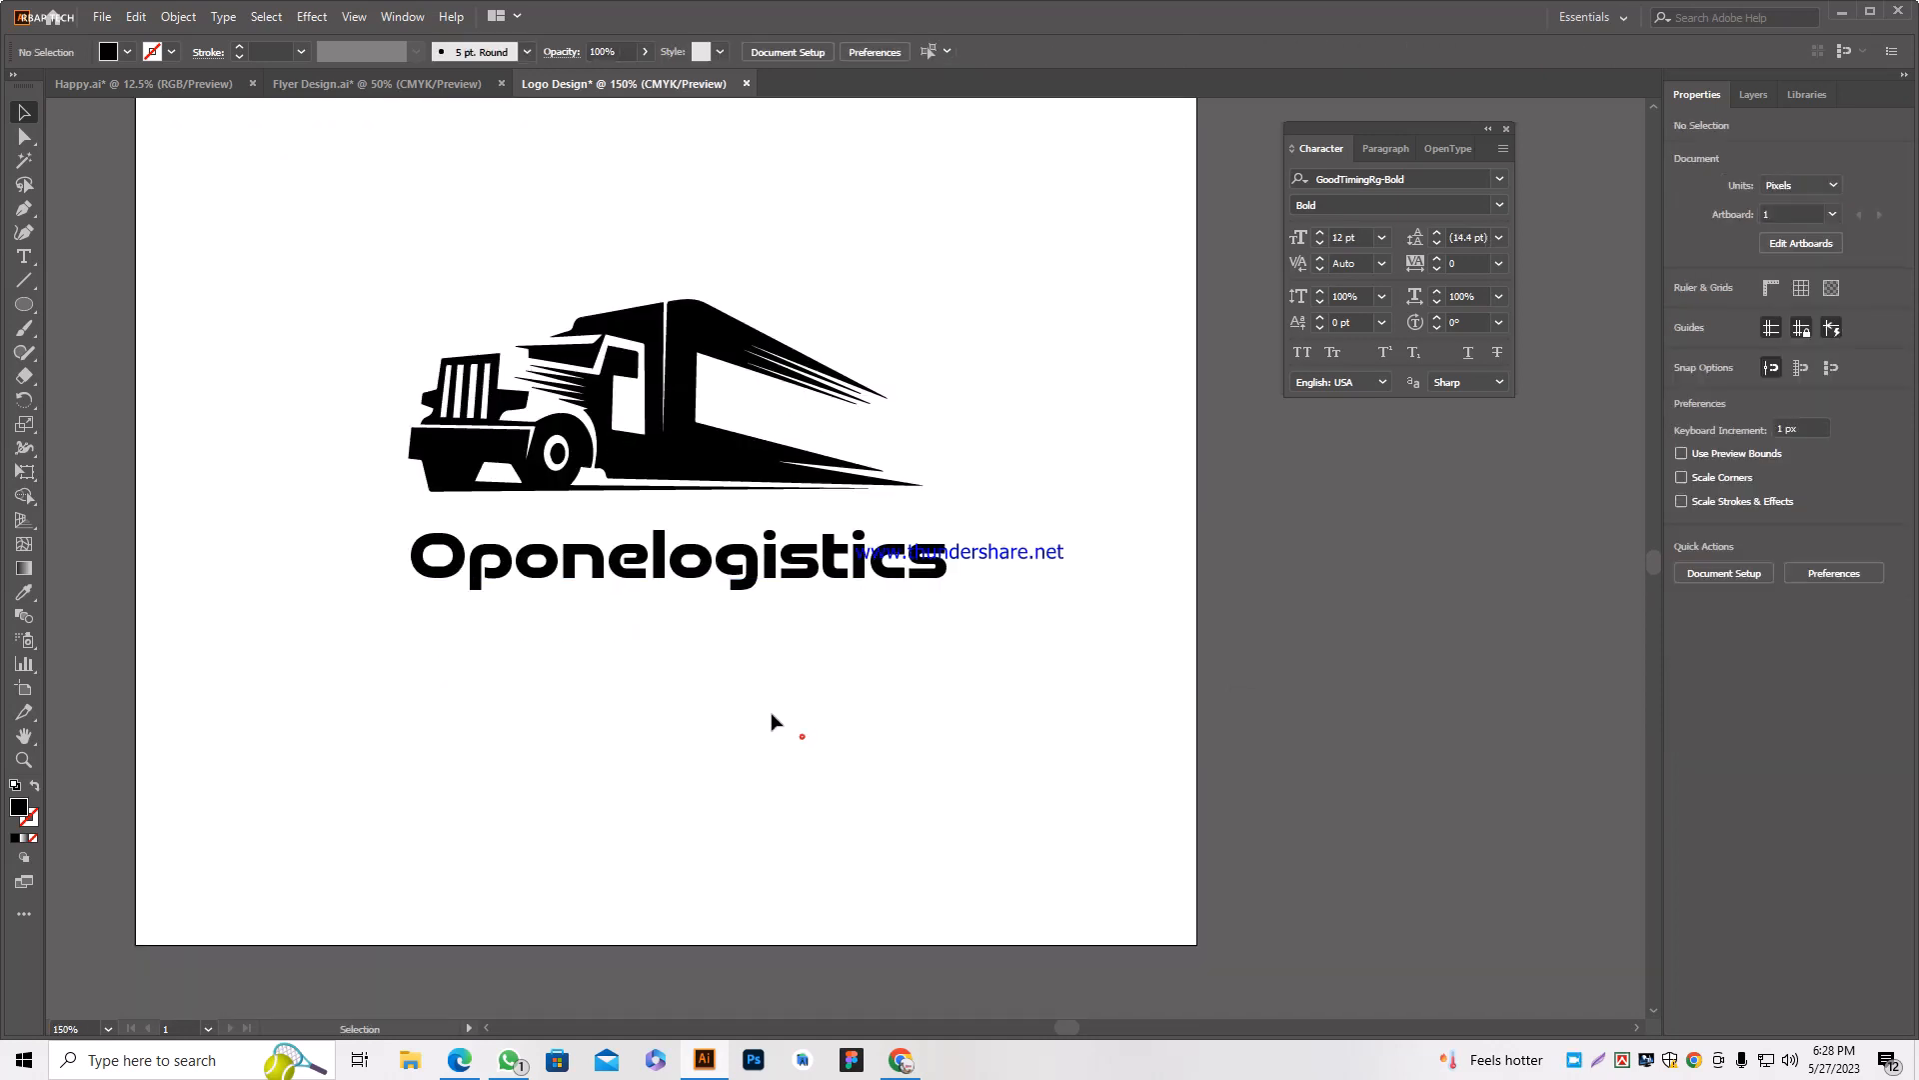
{"action": "scroll", "coordinate": [684, 660], "scroll_direction": "up", "scroll_amount": 2}
{"action": "scroll", "coordinate": [684, 643], "scroll_direction": "down", "scroll_amount": 3, "text": "alt"}
{"action": "scroll", "coordinate": [682, 640], "scroll_direction": "up", "scroll_amount": 2, "text": "alt"}
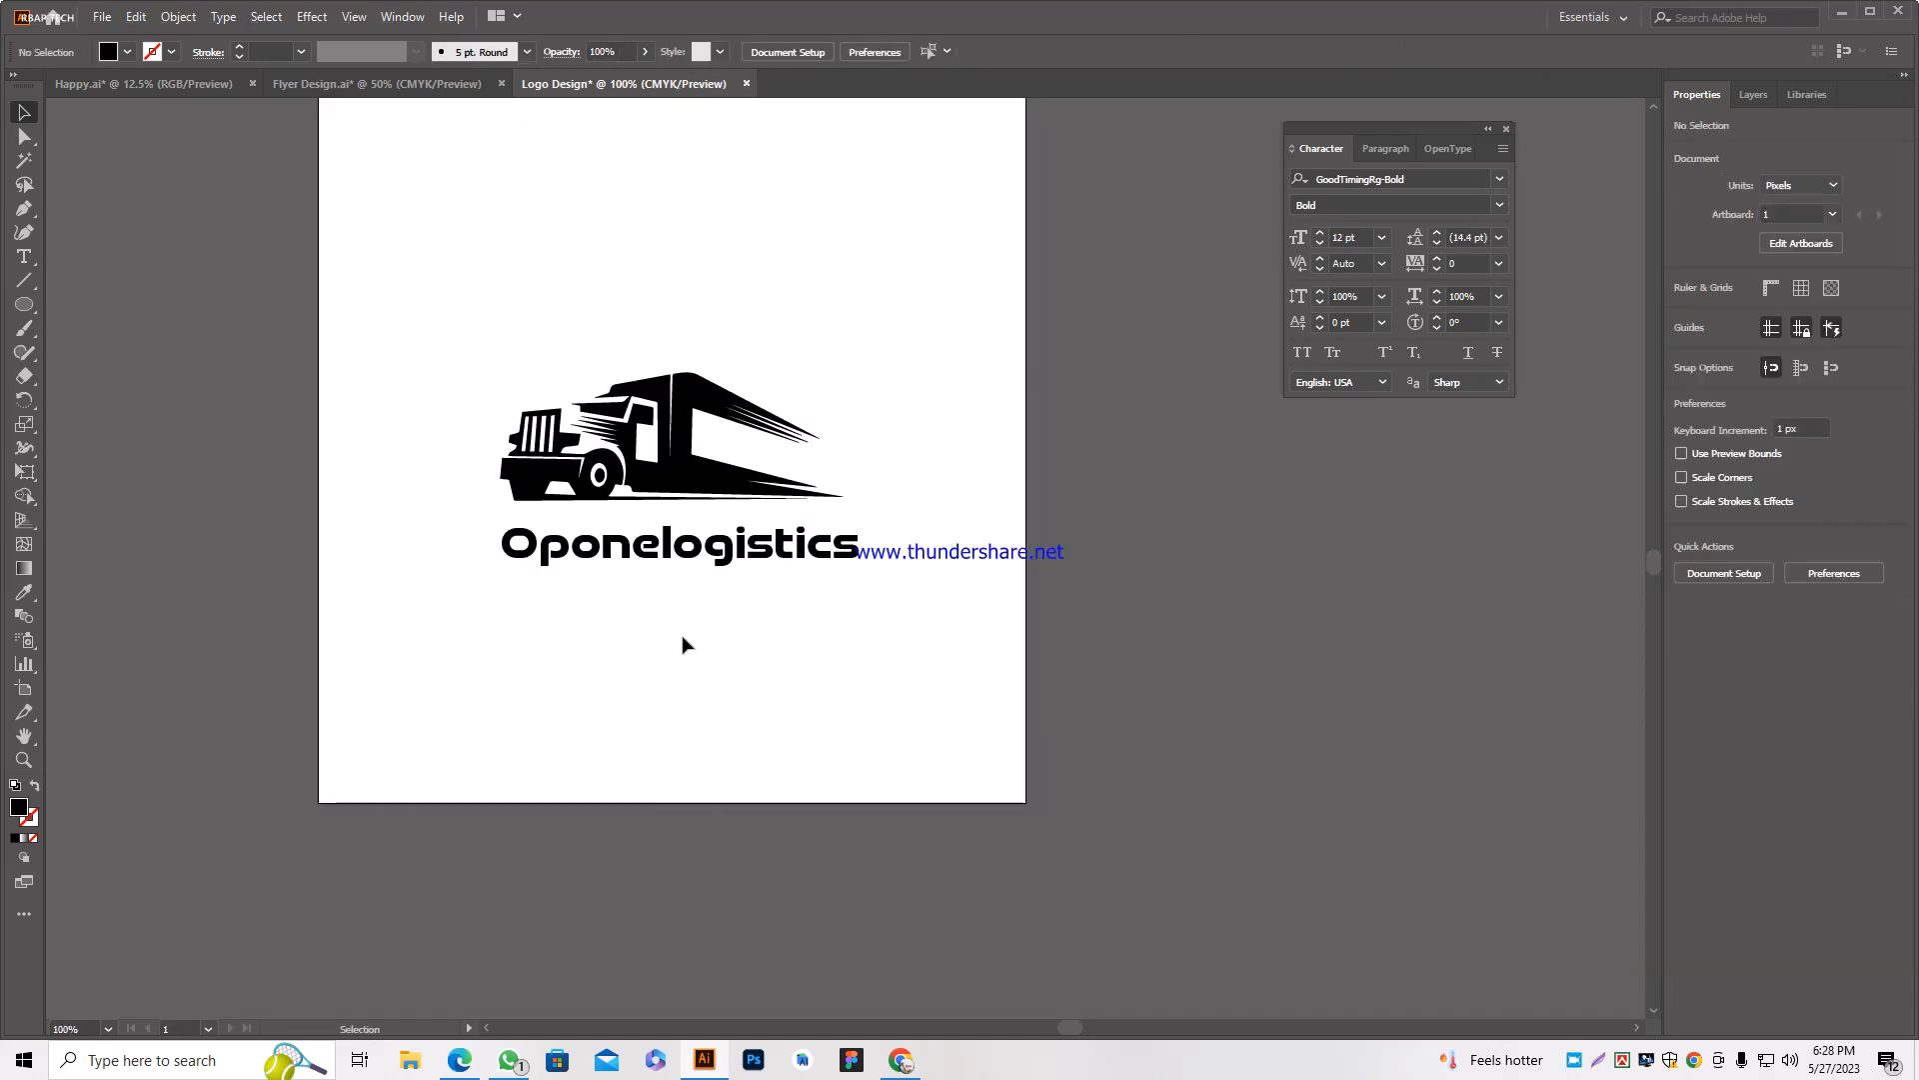
{"action": "scroll", "coordinate": [684, 637], "scroll_direction": "down", "scroll_amount": 2}
{"action": "left_click", "coordinate": [713, 622]}
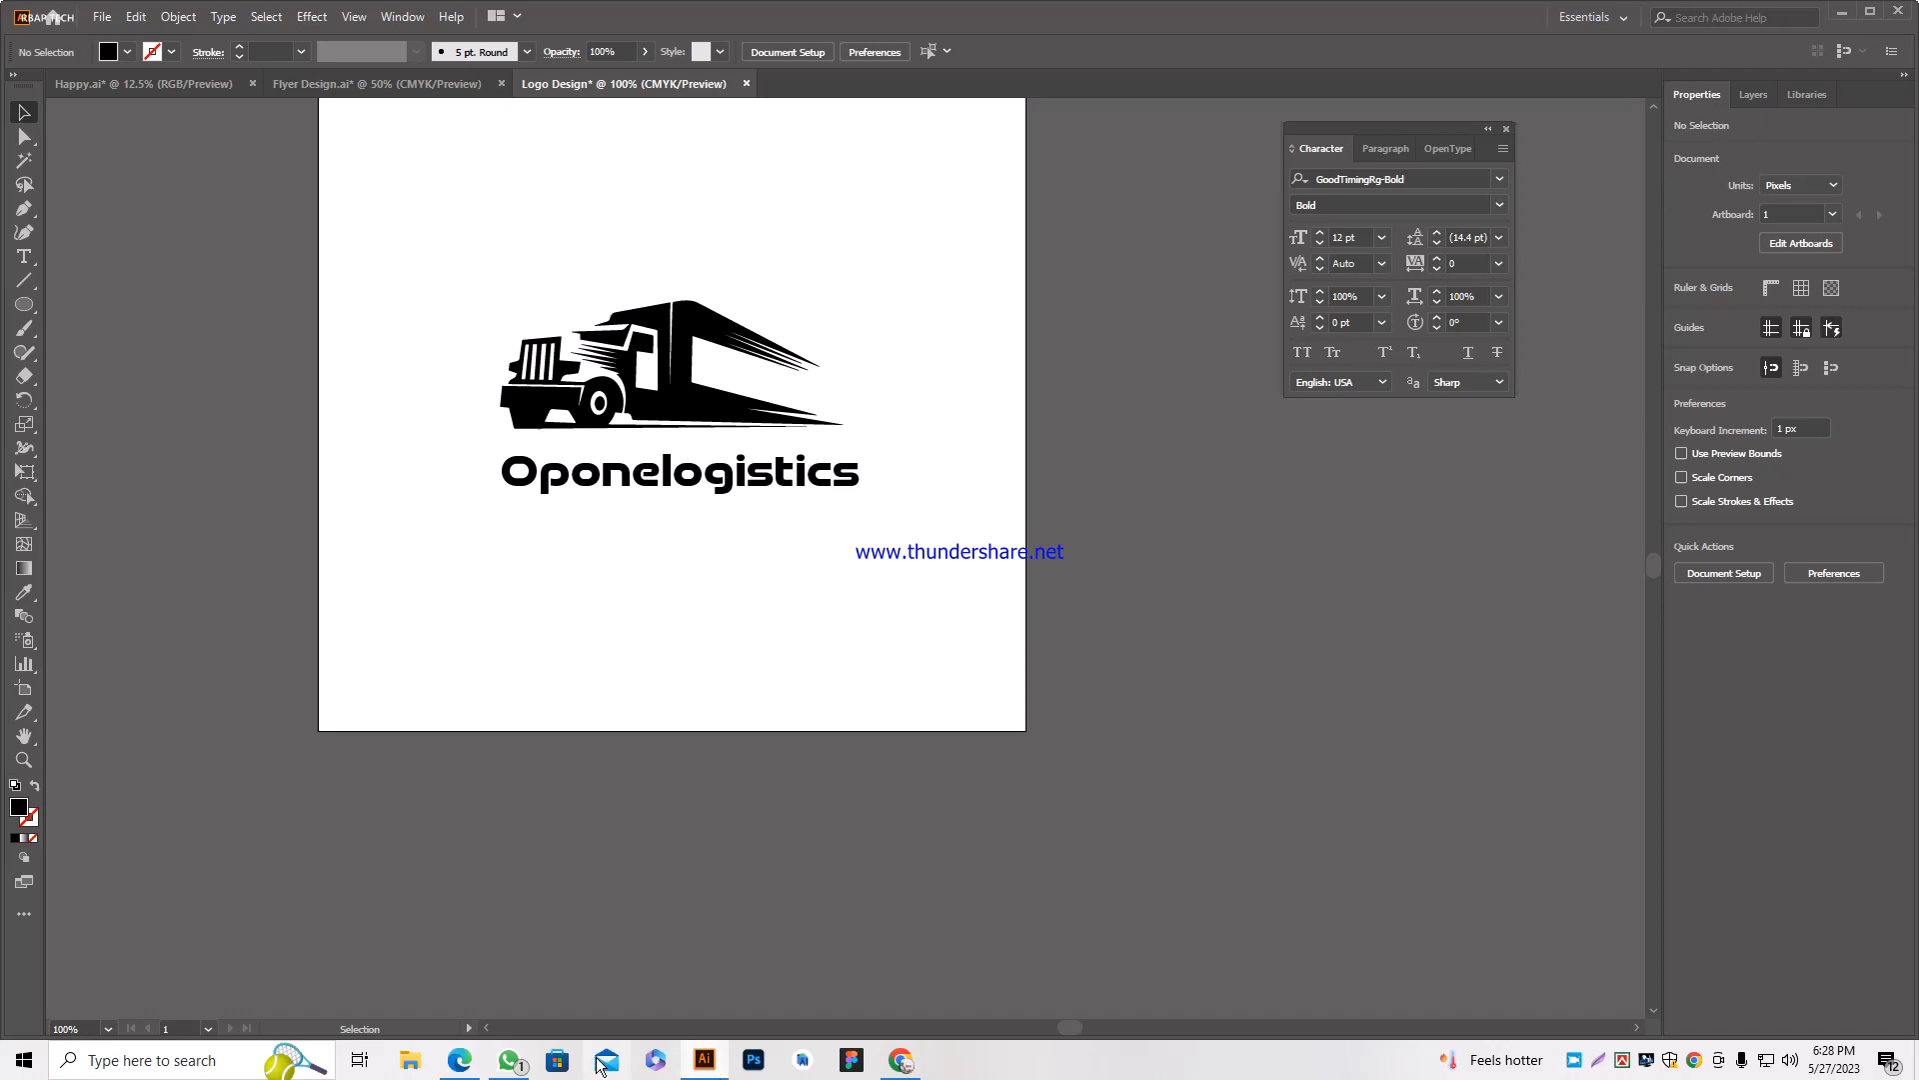
Switch to WhatsApp and copy the colour preference "Black and white Or red and black" from the client brief.
{"action": "left_click", "coordinate": [509, 1060]}
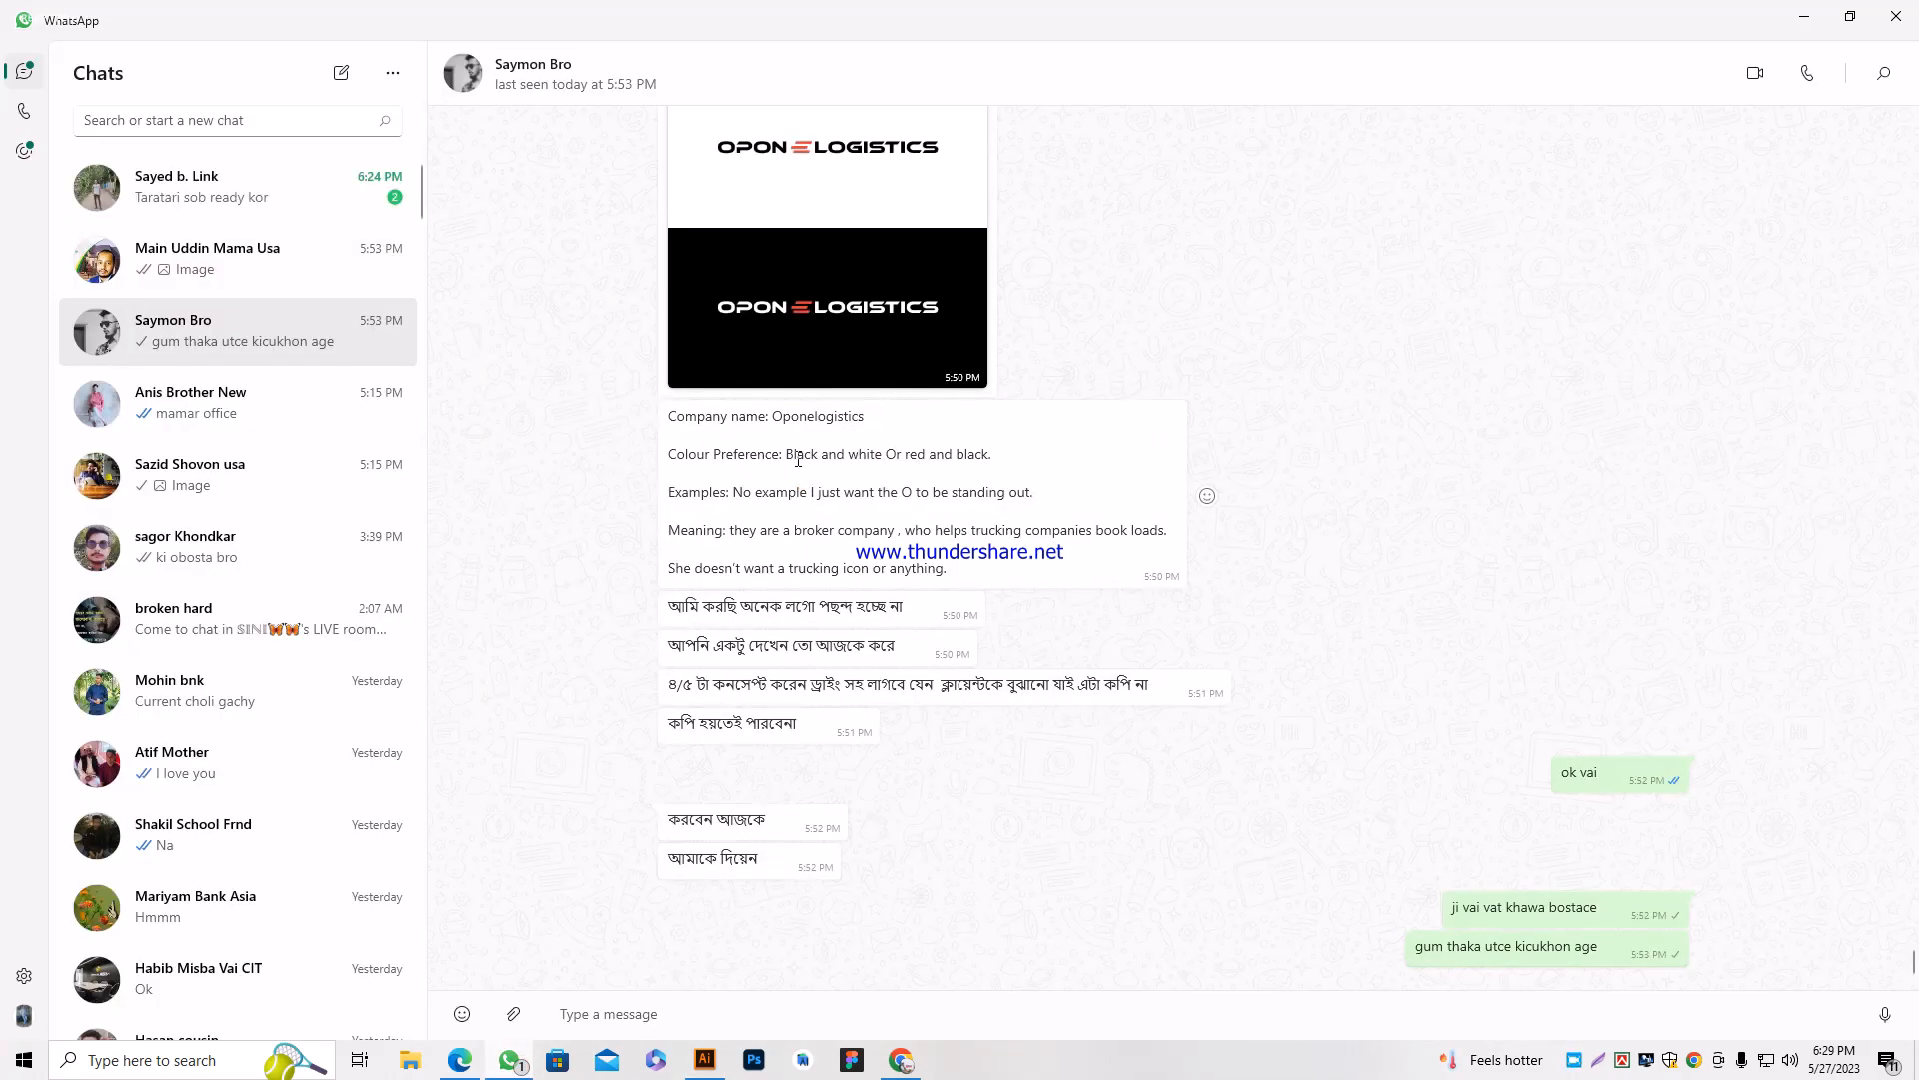
{"action": "left_click_drag", "start_coordinate": [789, 456], "coordinate": [992, 459]}
{"action": "key", "text": "ctrl+c"}
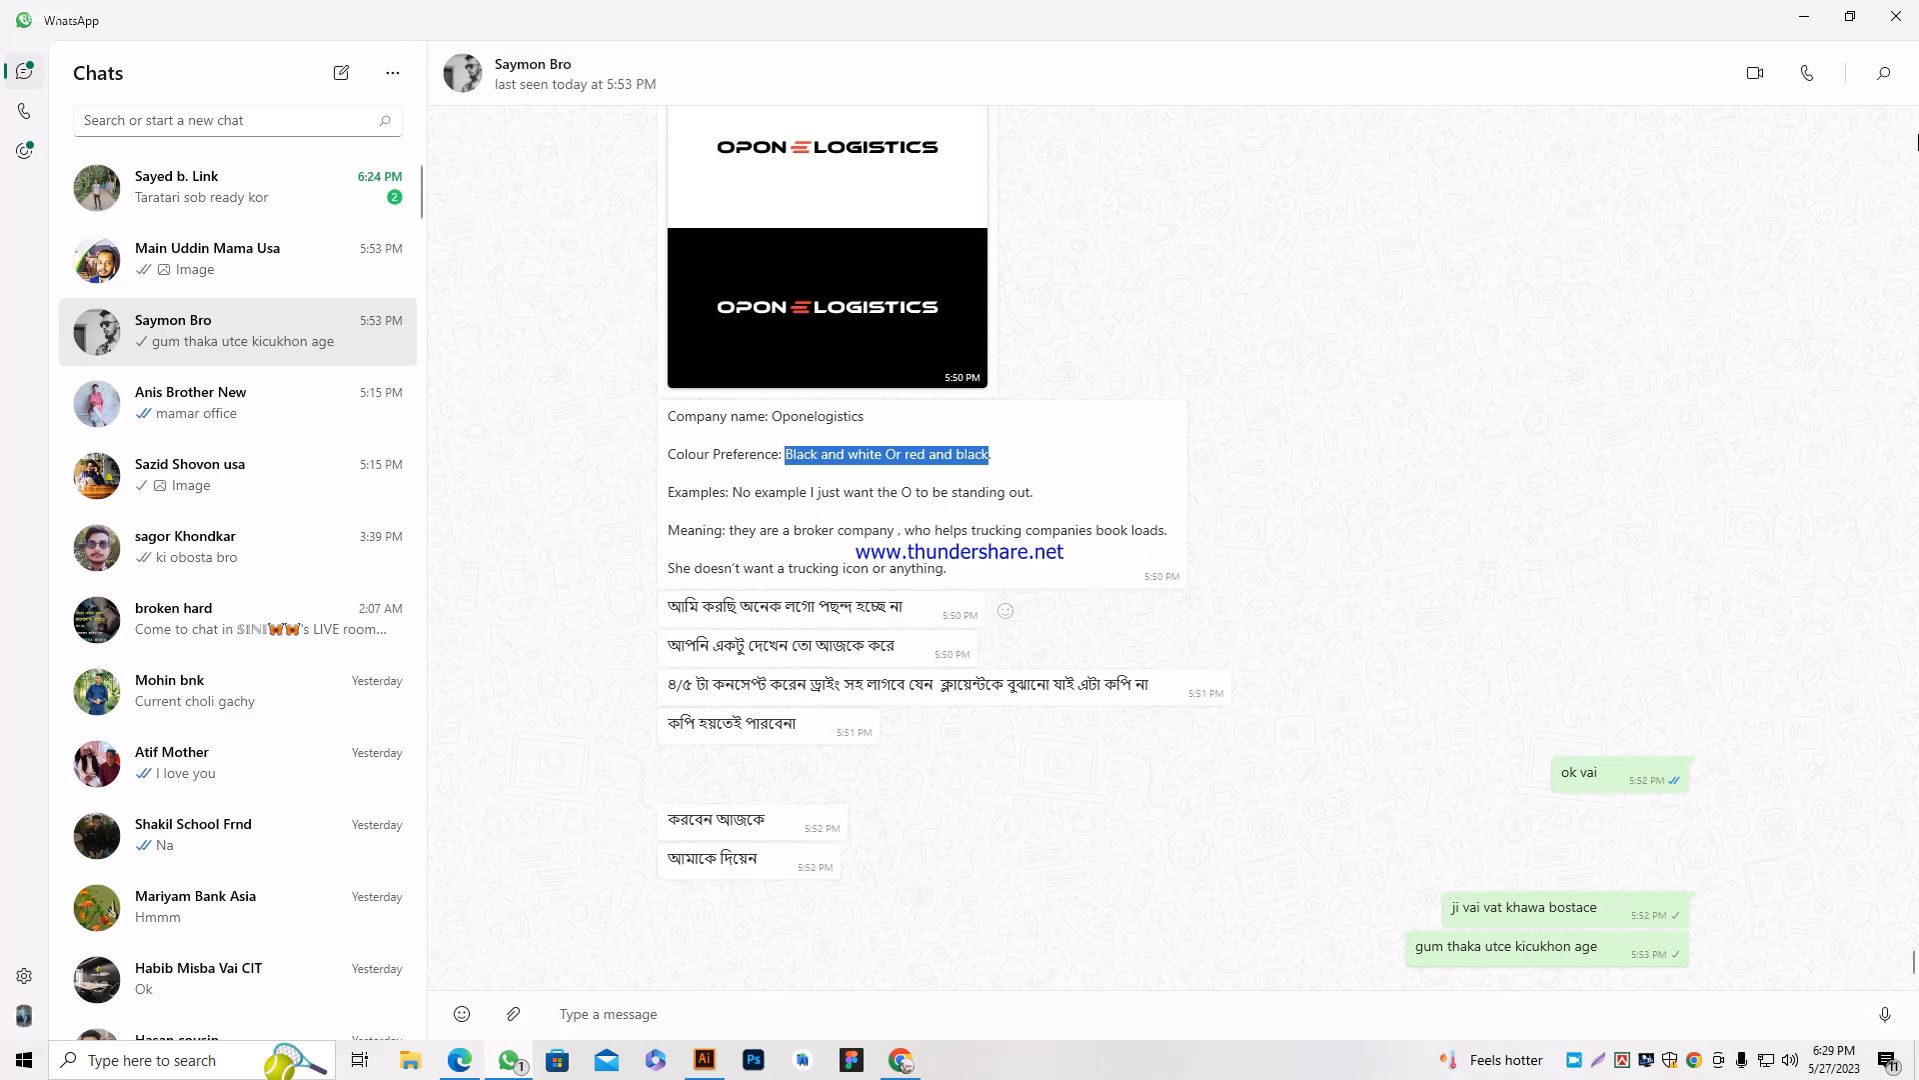
{"action": "left_click", "coordinate": [1805, 16]}
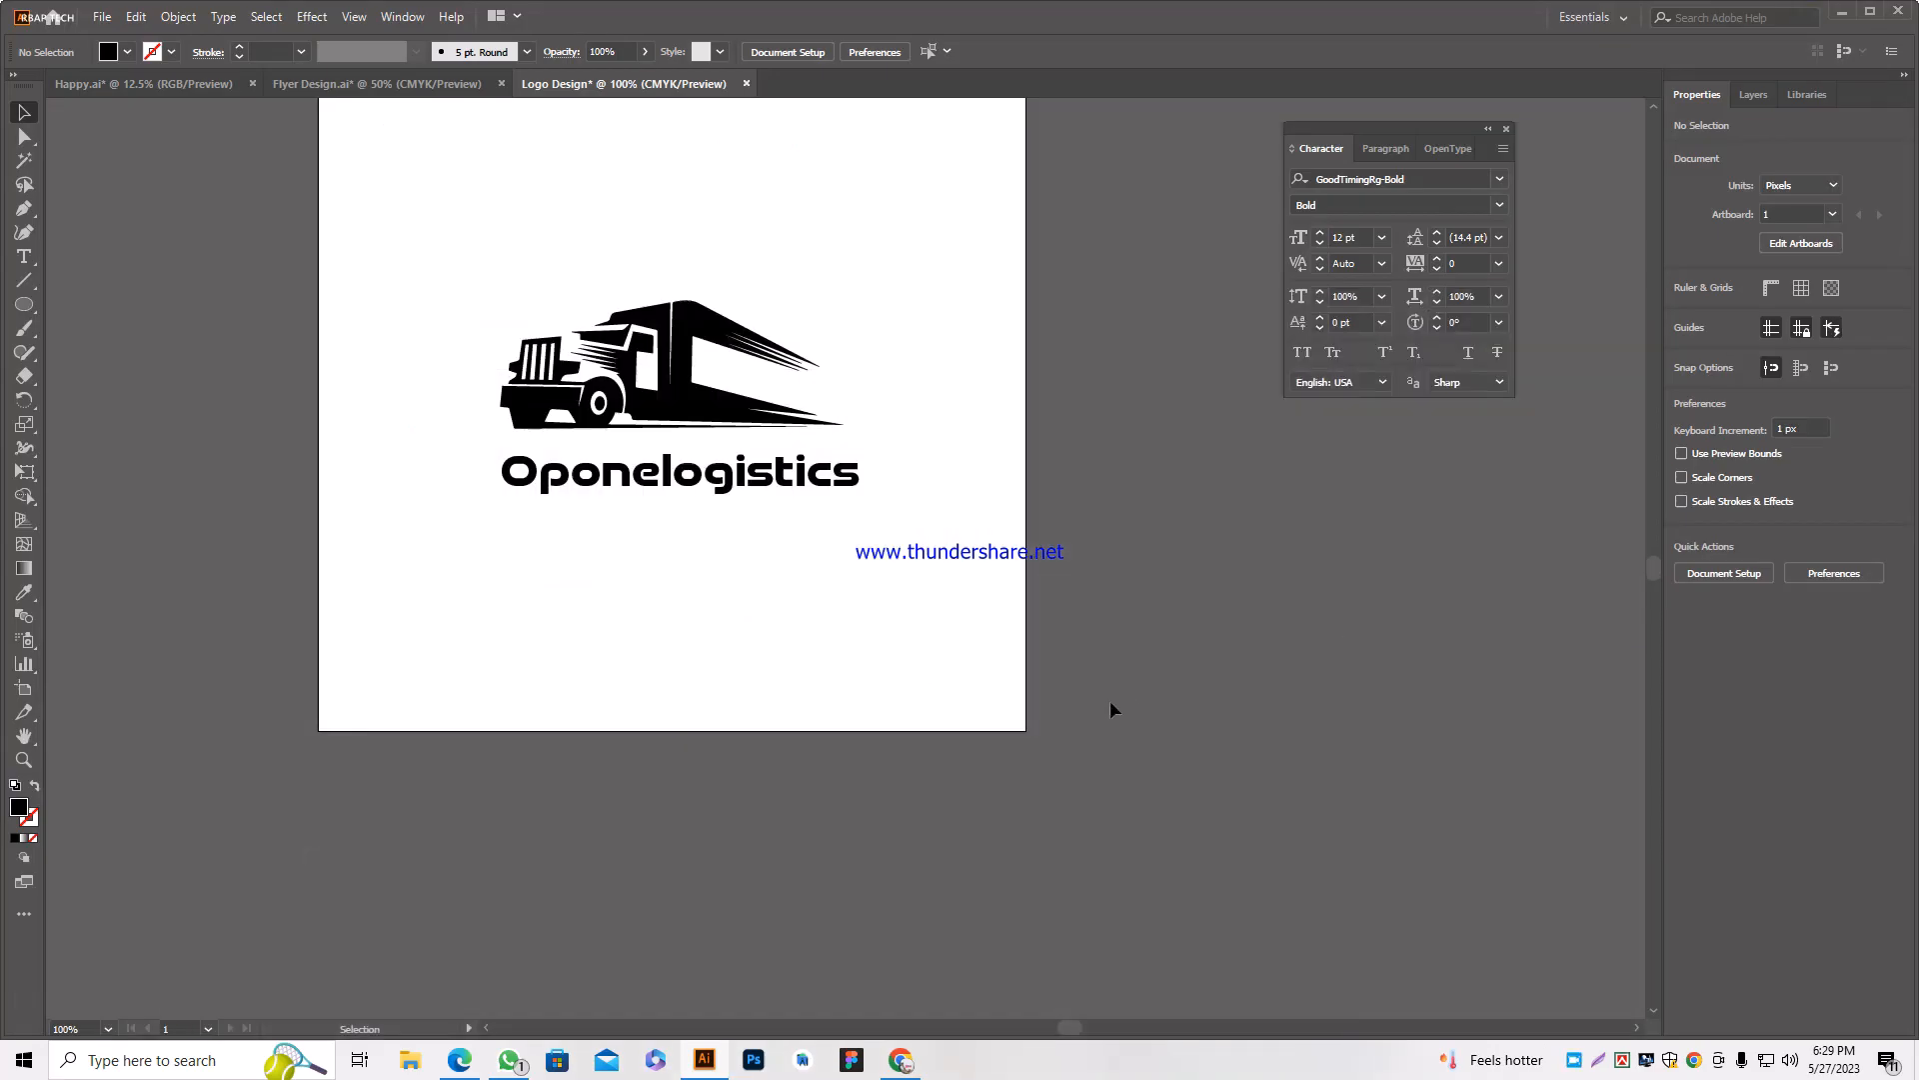
Paste the copied colour preference into the logo document, enlarge it to about 66 pt and place it below the artboard.
{"action": "key", "text": "ctrl+v"}
{"action": "scroll", "coordinate": [1047, 583], "scroll_direction": "down", "scroll_amount": 3}
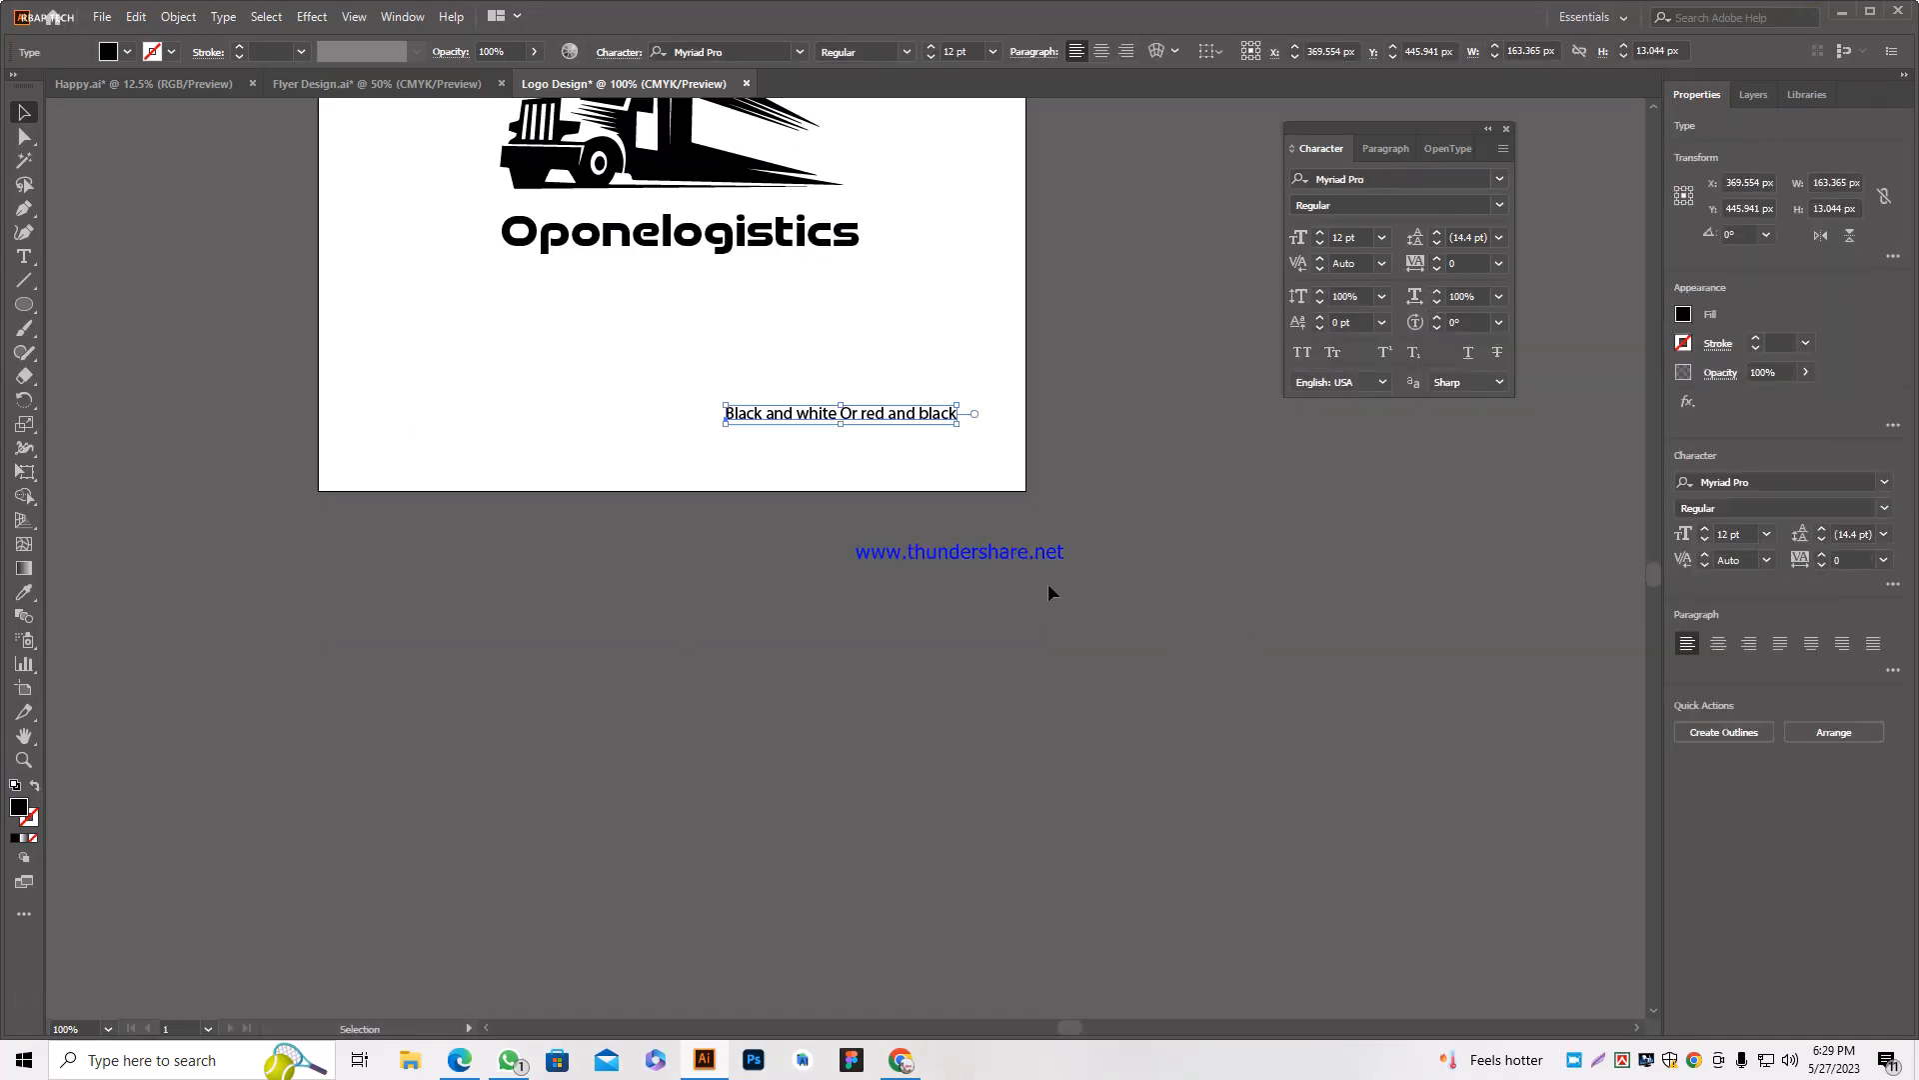
{"action": "left_click_drag", "start_coordinate": [844, 428], "coordinate": [849, 429]}
{"action": "left_click_drag", "start_coordinate": [850, 428], "coordinate": [846, 604]}
{"action": "scroll", "coordinate": [845, 618], "scroll_direction": "down", "scroll_amount": 2}
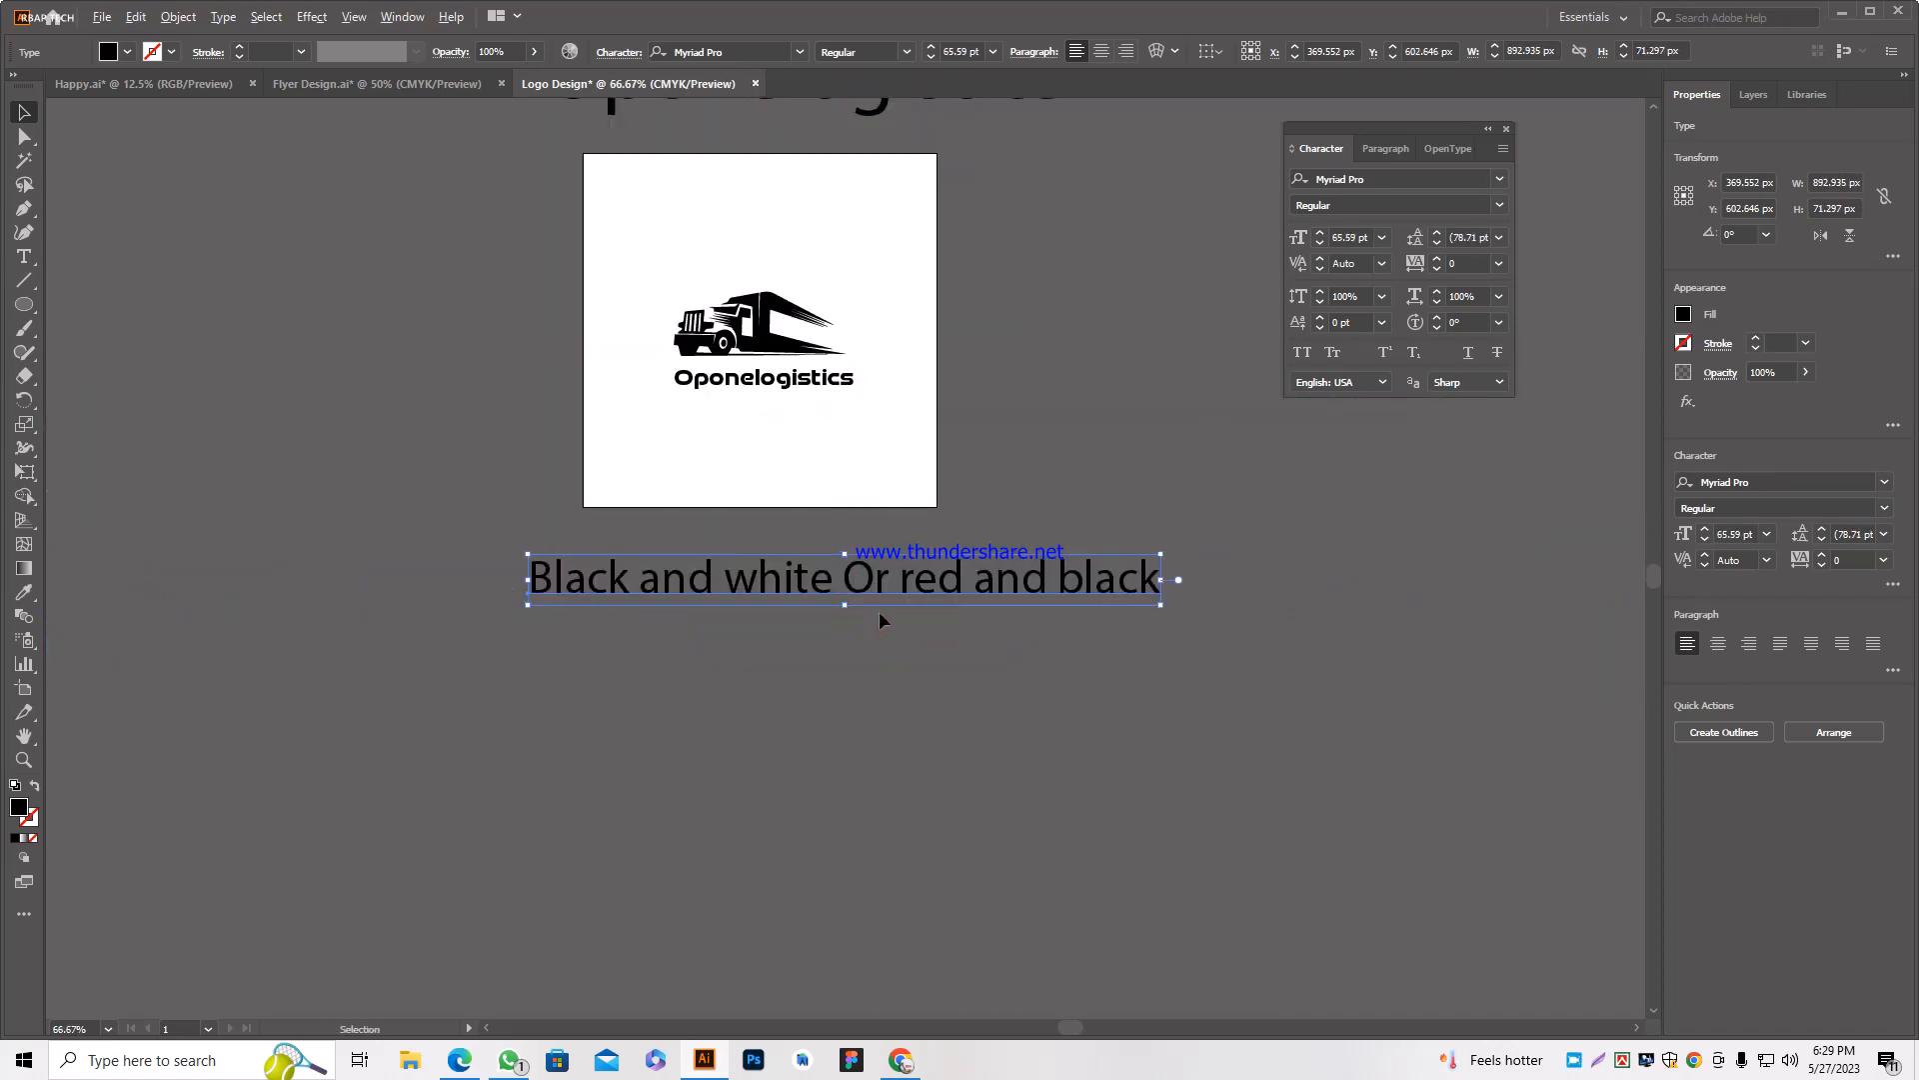
{"action": "scroll", "coordinate": [879, 619], "scroll_direction": "up", "scroll_amount": 2}
{"action": "scroll", "coordinate": [866, 620], "scroll_direction": "up", "scroll_amount": 1}
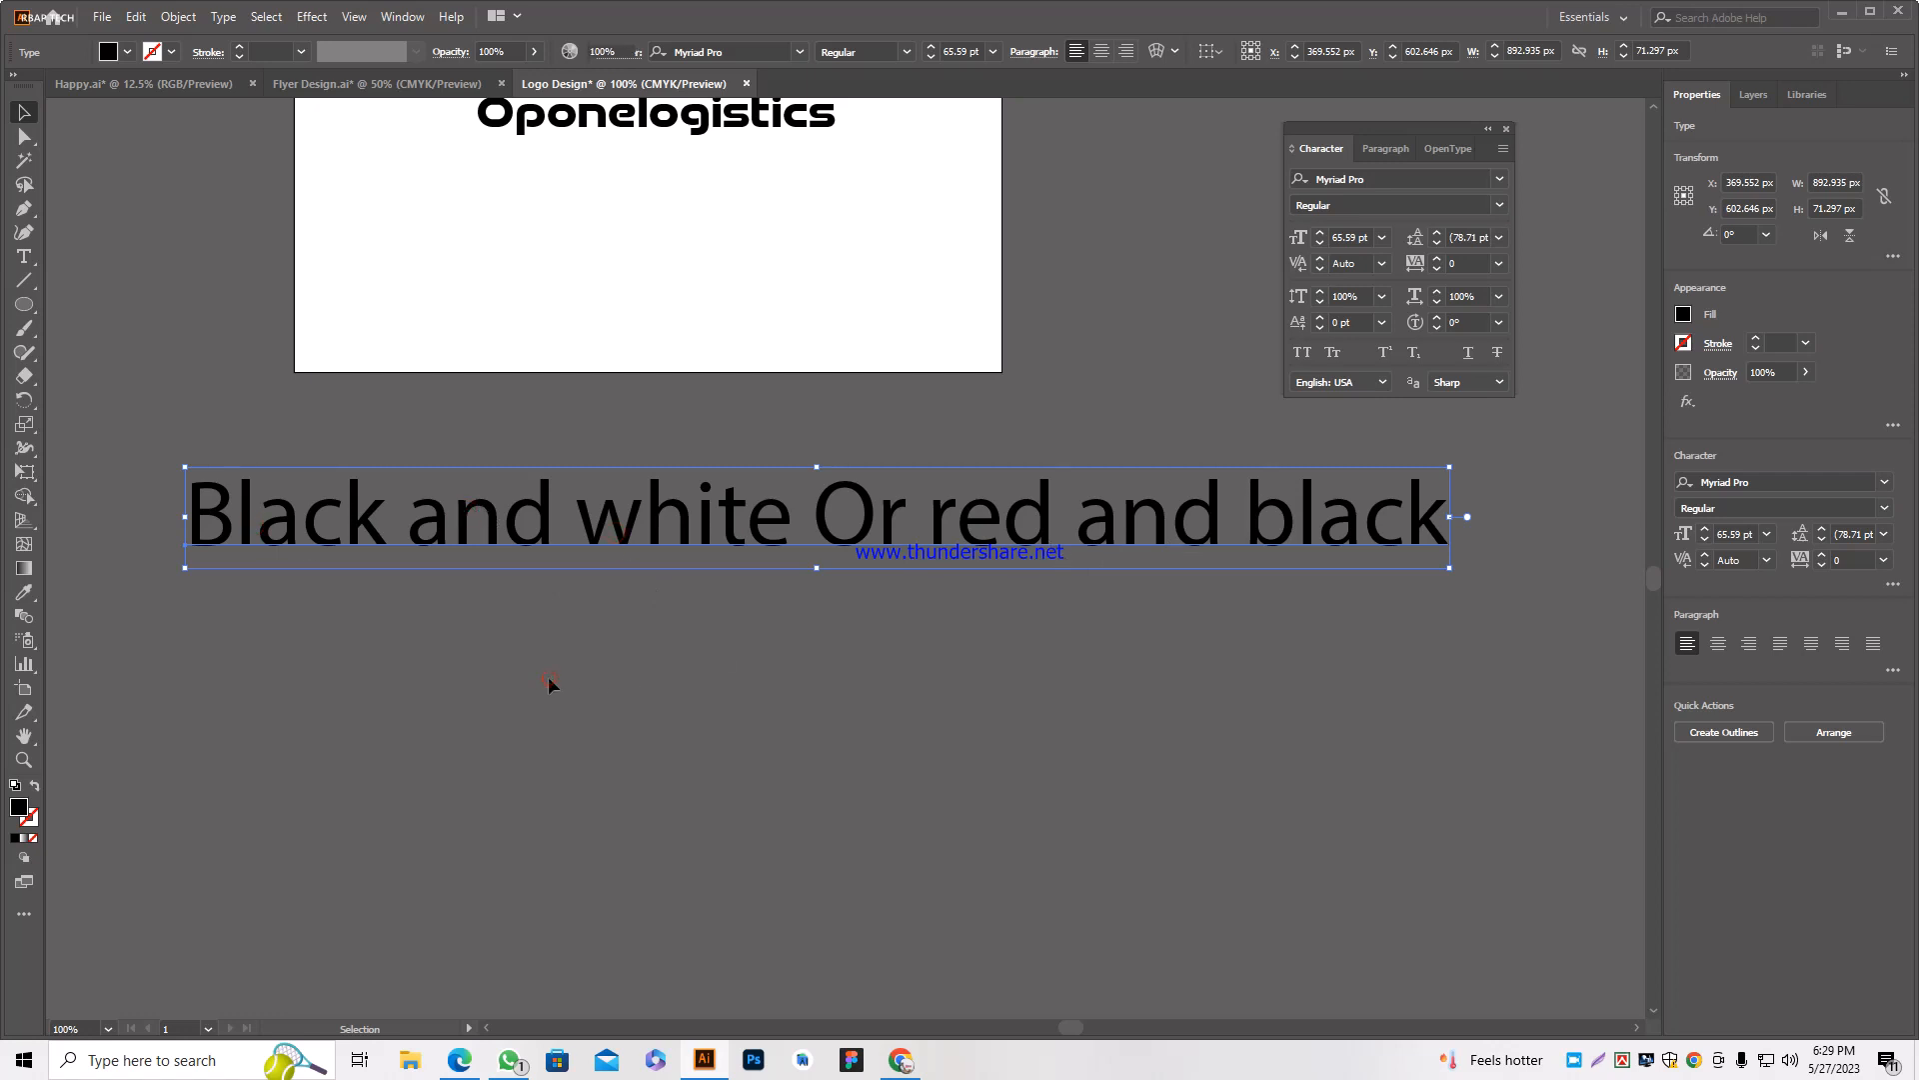
{"action": "left_click", "coordinate": [548, 676]}
{"action": "scroll", "coordinate": [548, 675], "scroll_direction": "up", "scroll_amount": 2}
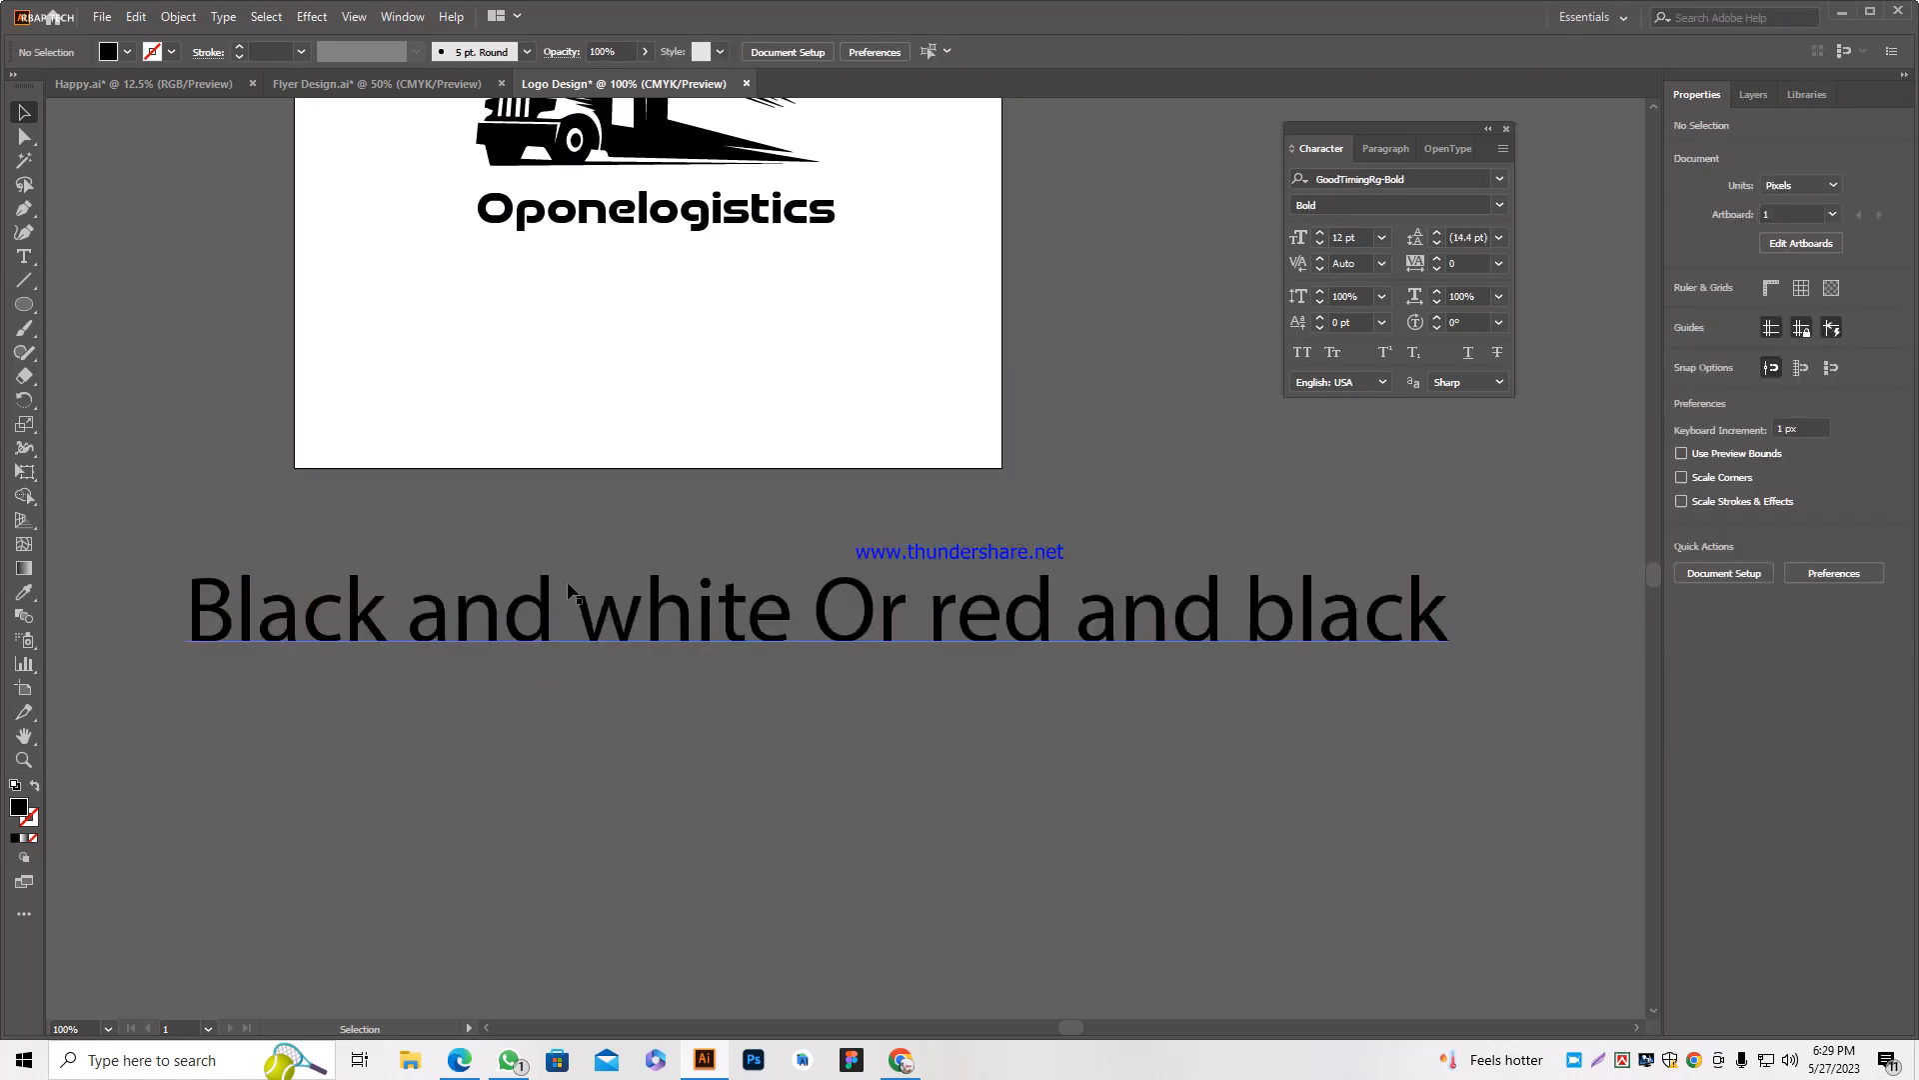
Draw a black square swatch about 61 px wide just outside the artboard's left edge with the Rectangle tool.
{"action": "left_click", "coordinate": [24, 304]}
{"action": "left_click", "coordinate": [109, 297]}
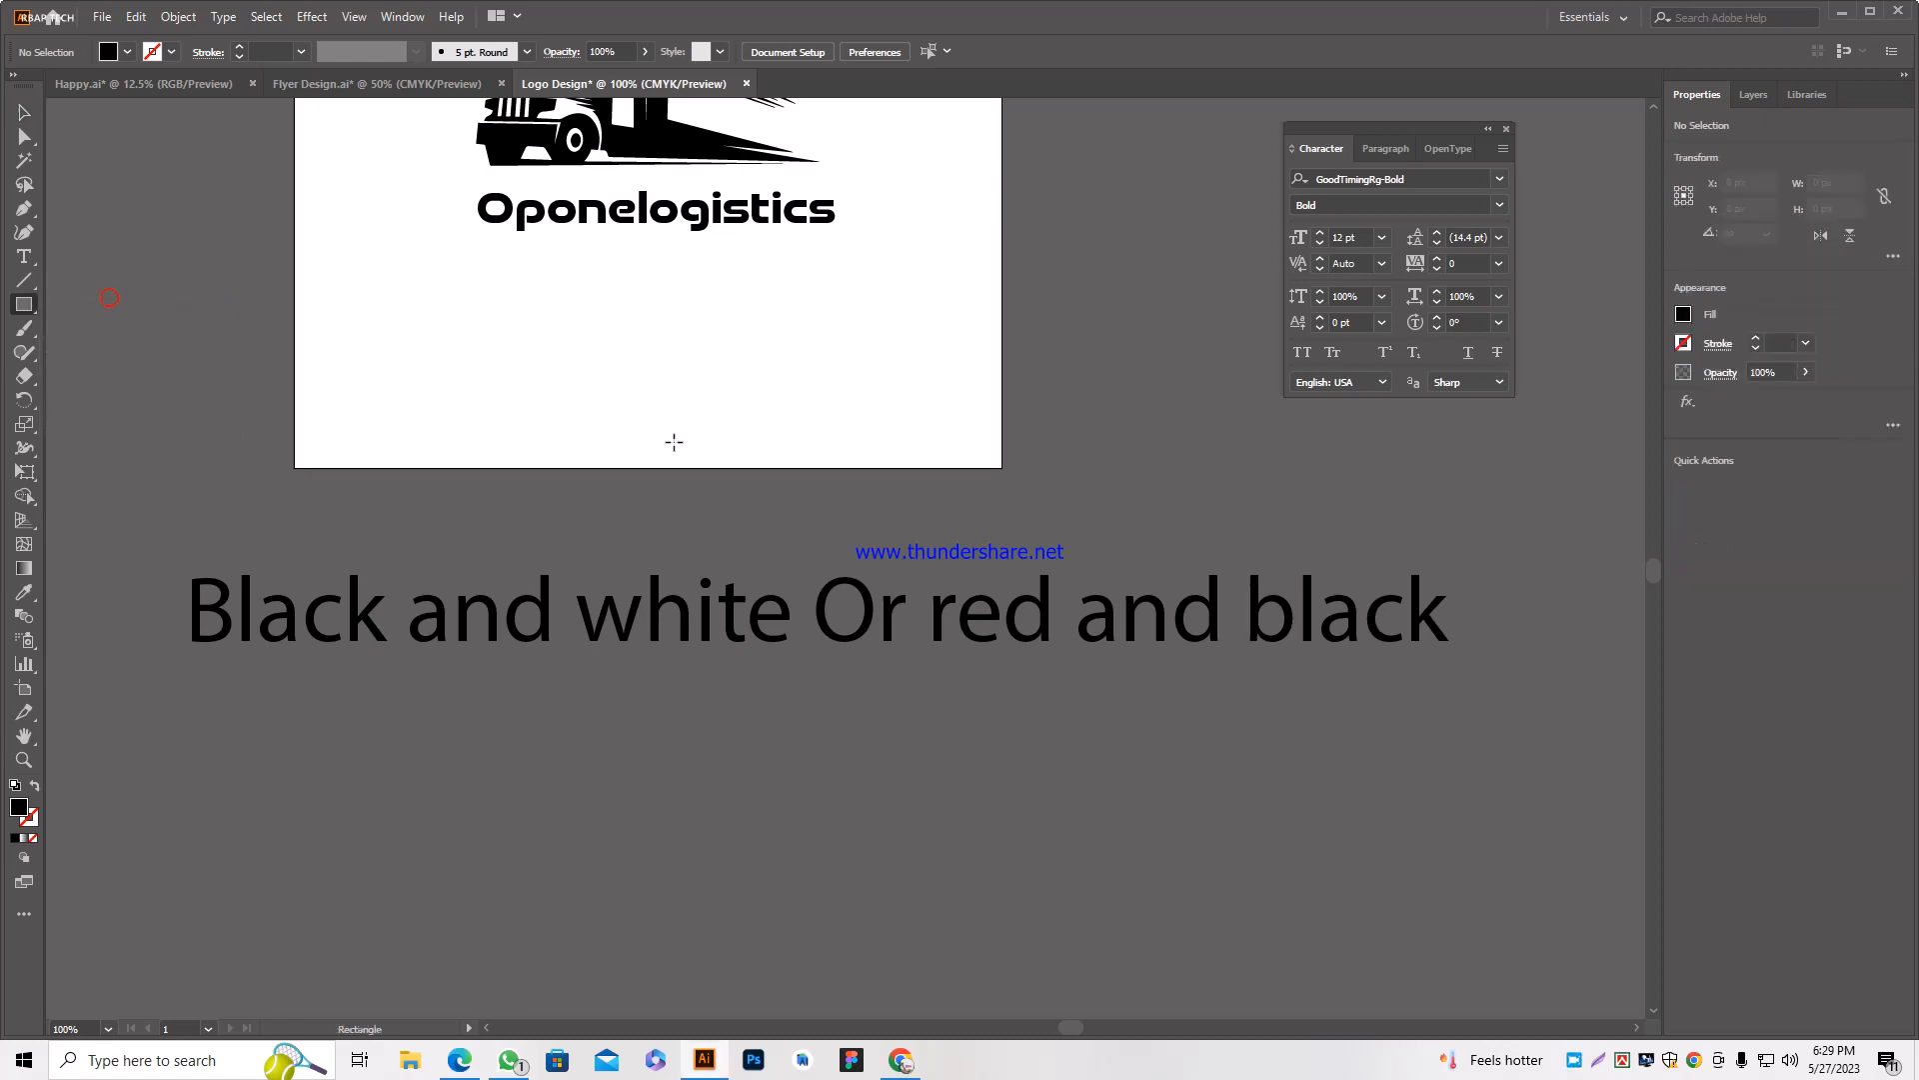
{"action": "scroll", "coordinate": [674, 442], "scroll_direction": "up", "scroll_amount": 3}
{"action": "scroll", "coordinate": [838, 497], "scroll_direction": "down", "scroll_amount": 1}
{"action": "left_click_drag", "start_coordinate": [396, 247], "coordinate": [455, 305]}
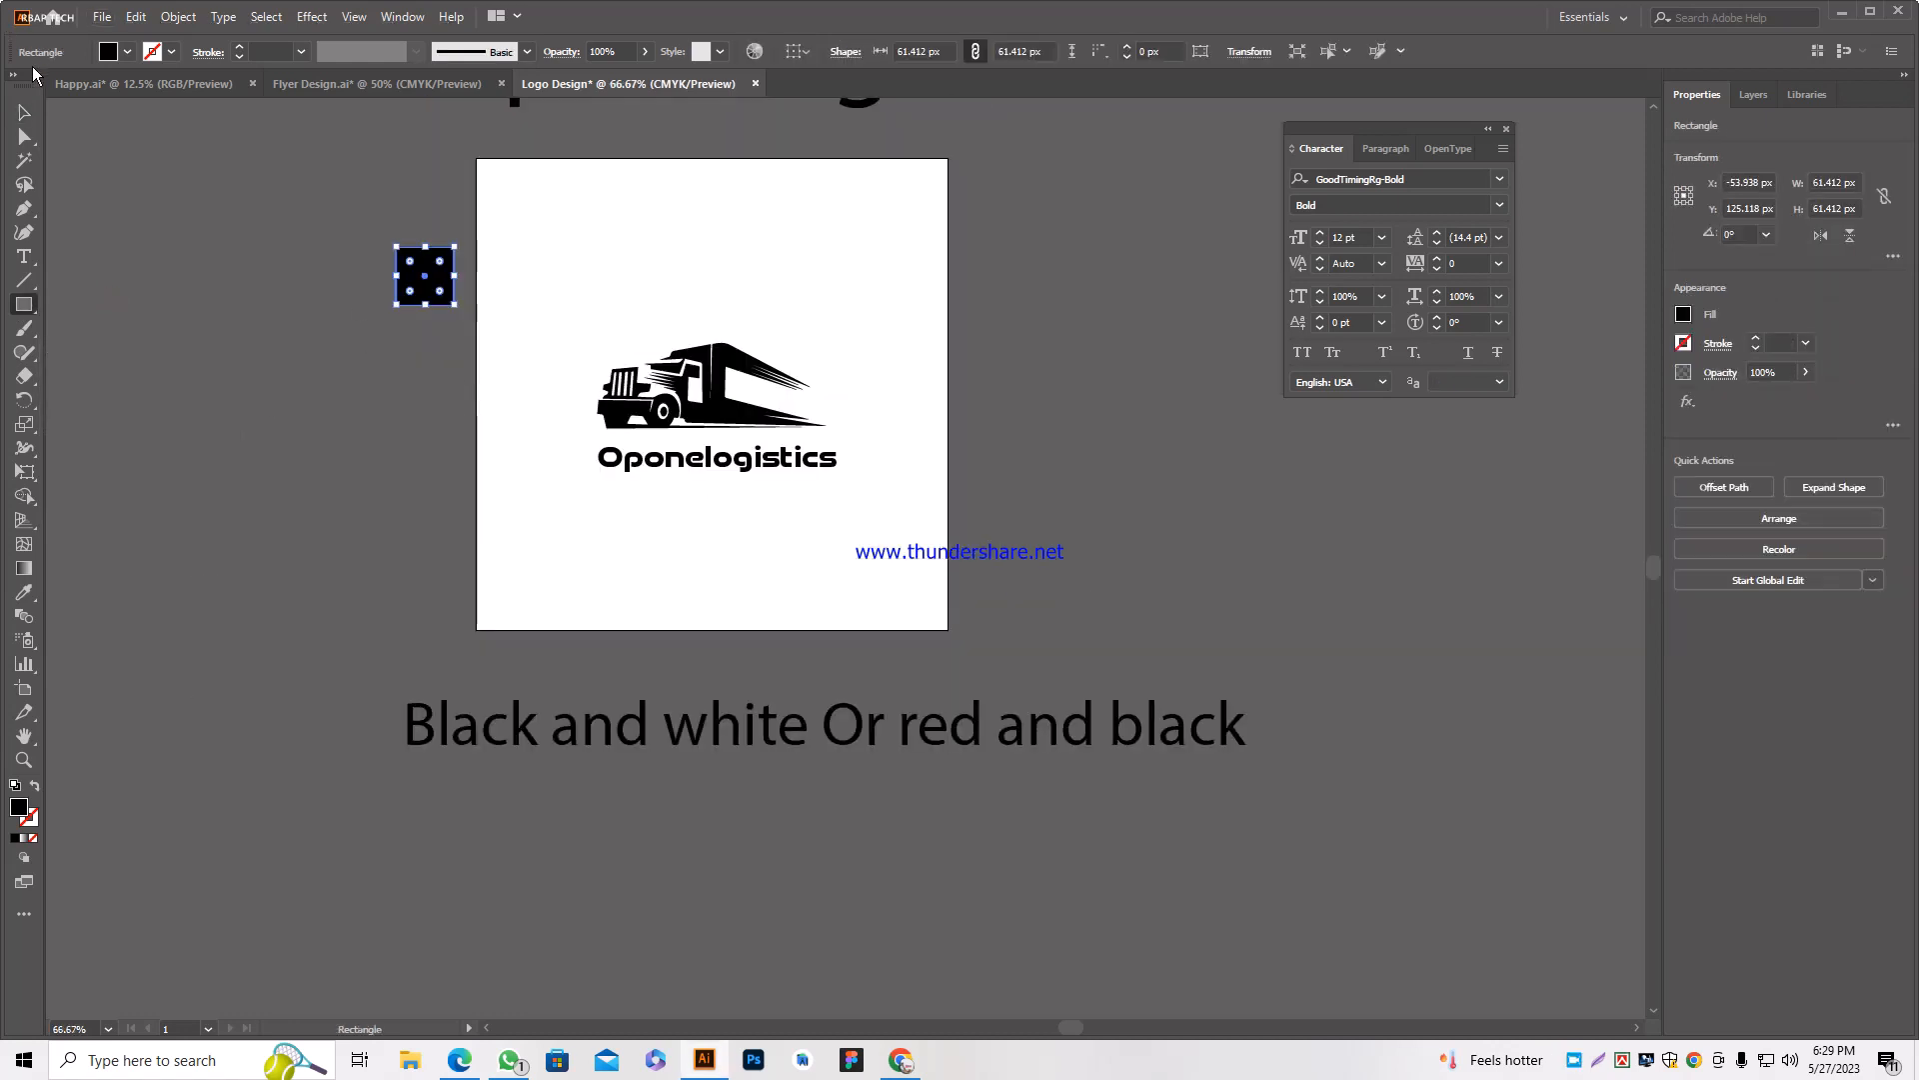
{"action": "left_click", "coordinate": [24, 112]}
{"action": "left_click", "coordinate": [343, 320]}
{"action": "scroll", "coordinate": [343, 321], "scroll_direction": "up", "scroll_amount": 2}
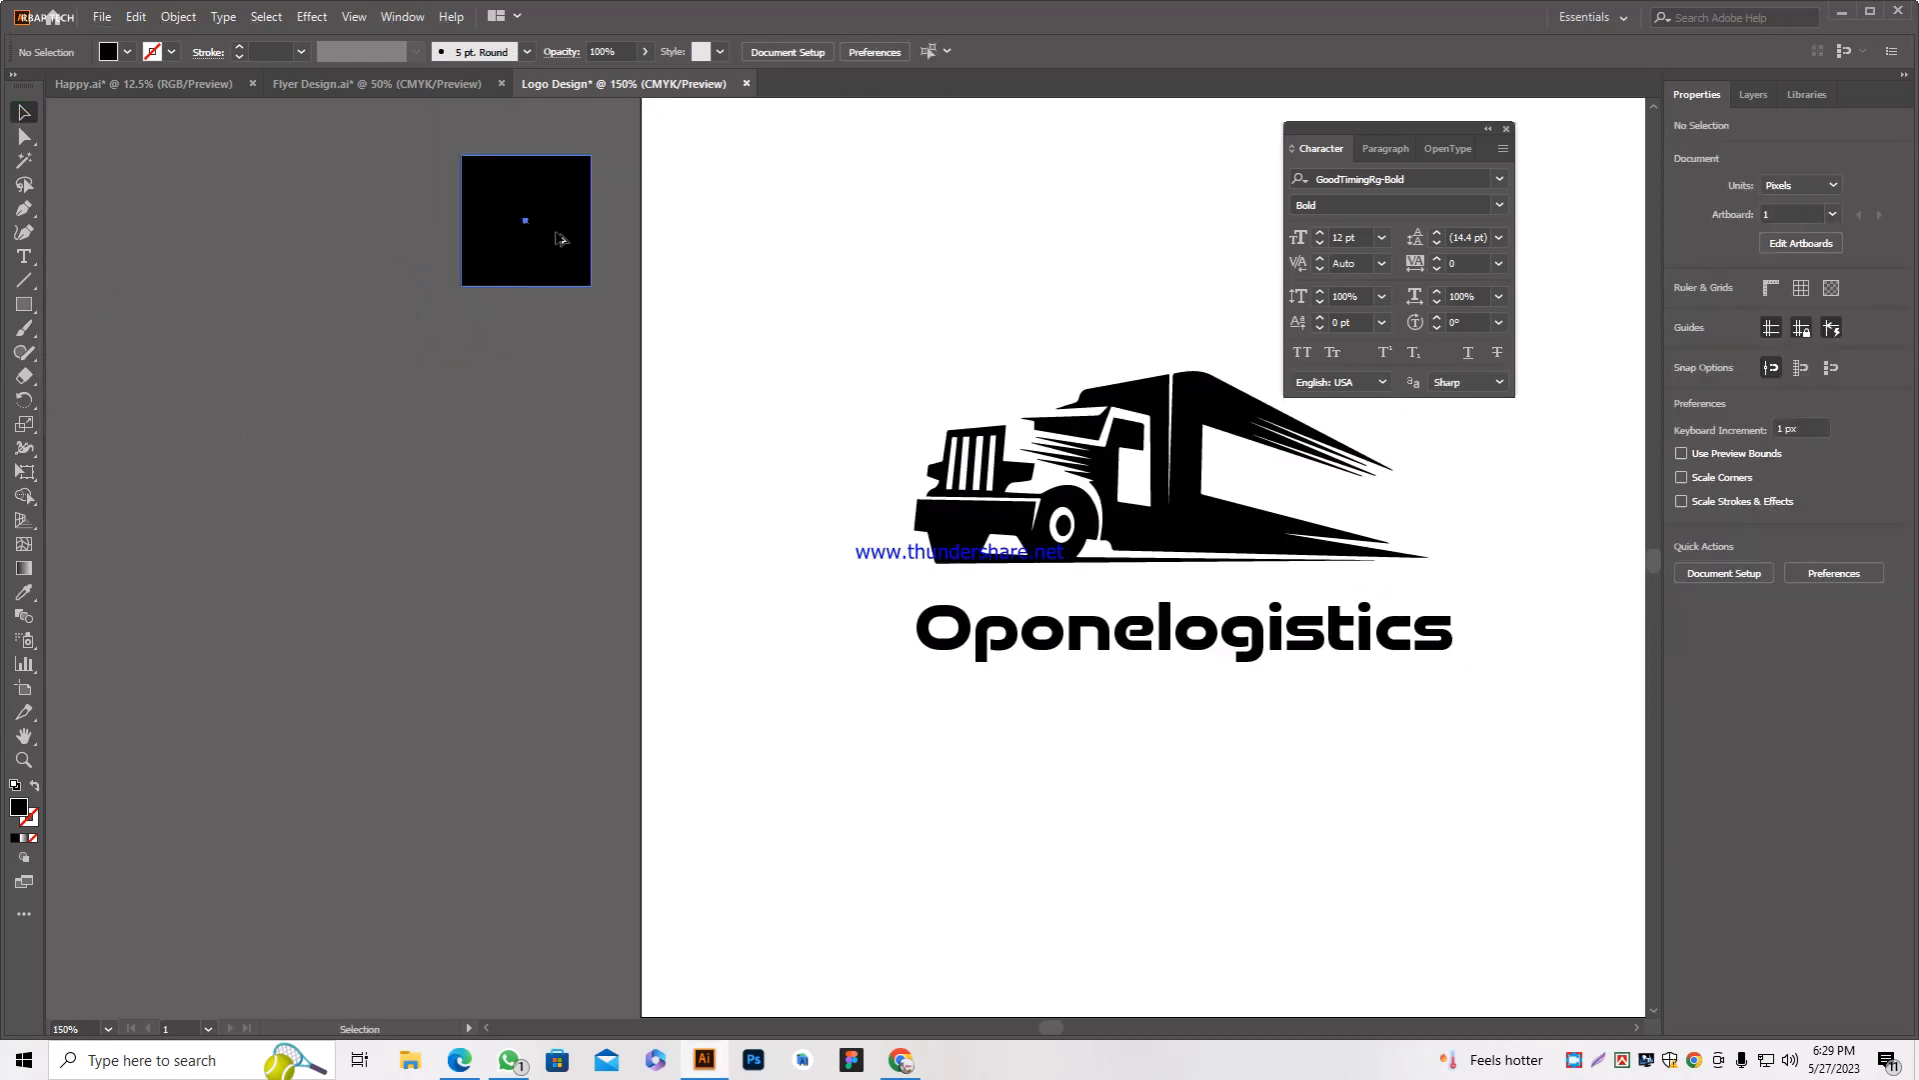
Duplicate the black square twice straight down to form a vertical column of three swatches.
{"action": "left_click", "coordinate": [557, 238]}
{"action": "left_click_drag", "start_coordinate": [558, 237], "coordinate": [560, 395]}
{"action": "scroll", "coordinate": [560, 296], "scroll_direction": "down", "scroll_amount": 2}
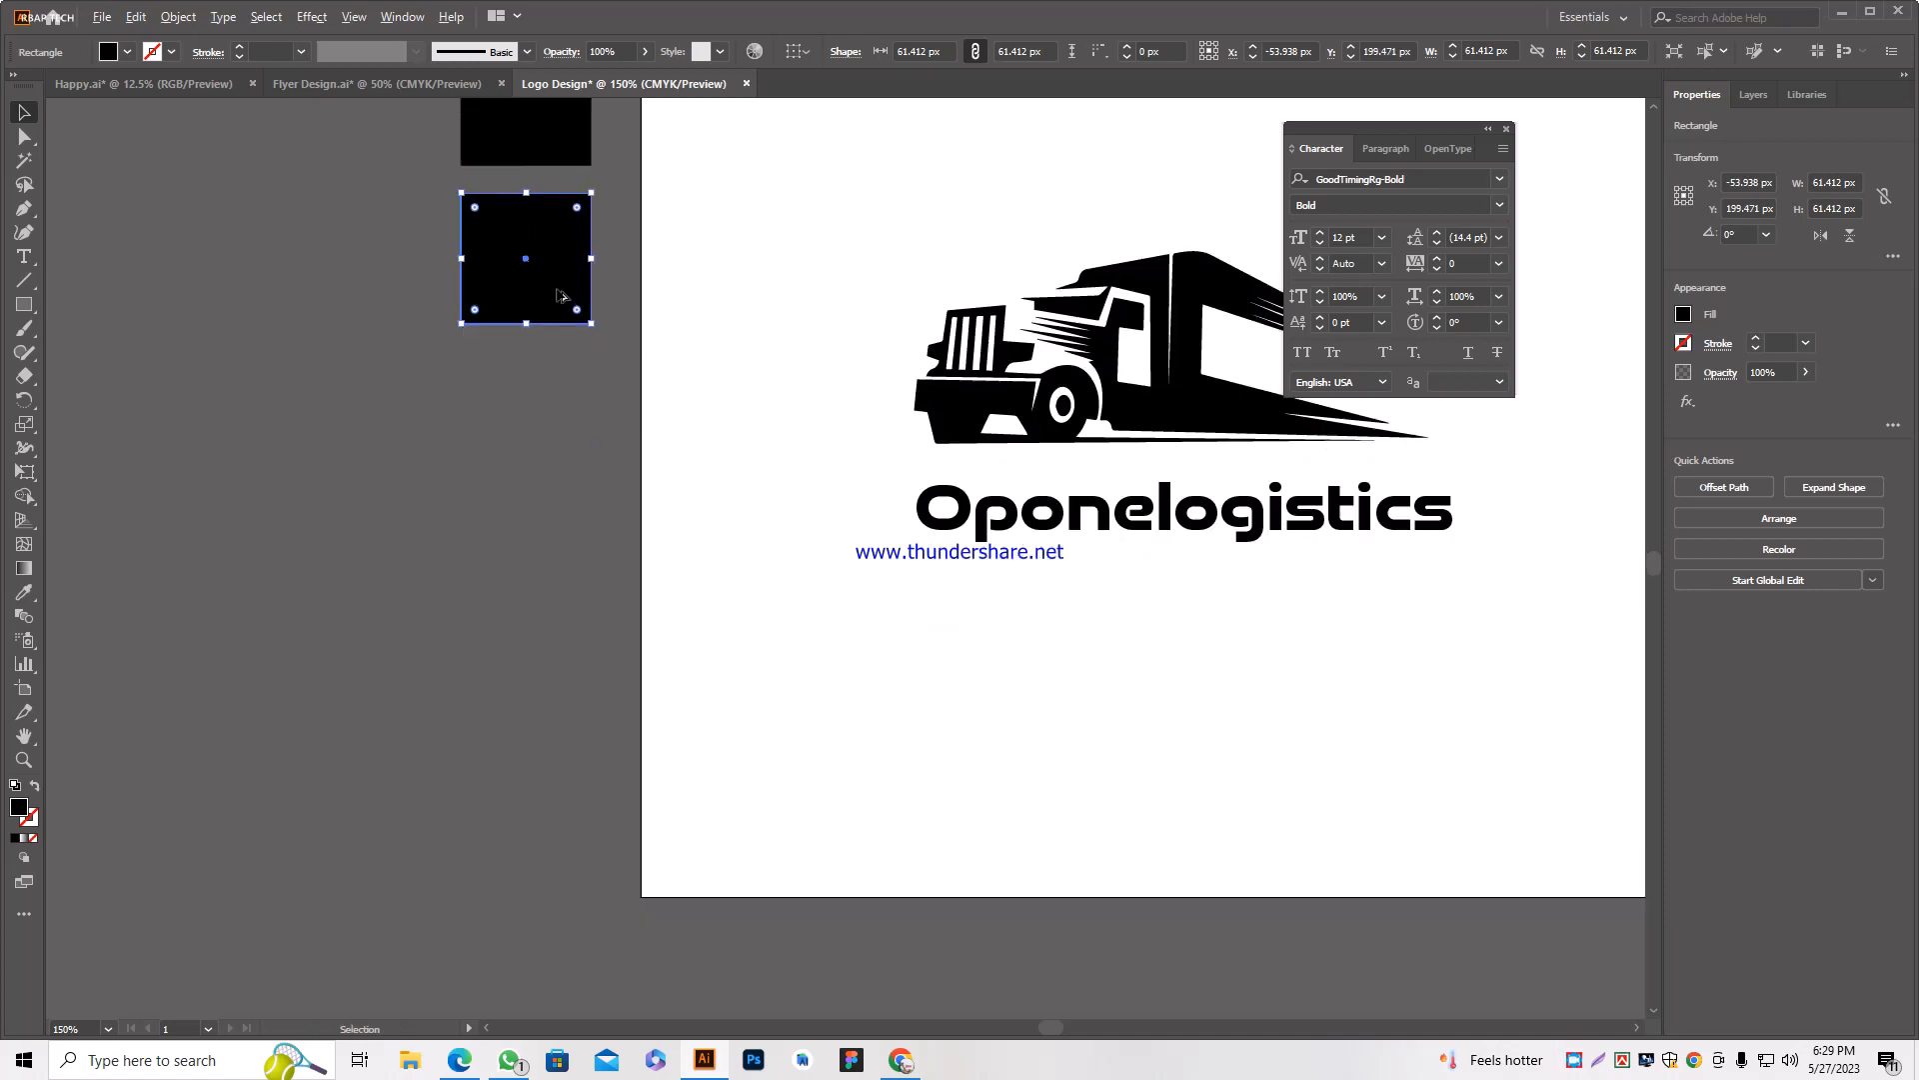
{"action": "left_click_drag", "start_coordinate": [560, 296], "coordinate": [560, 474]}
{"action": "left_click", "coordinate": [330, 285]}
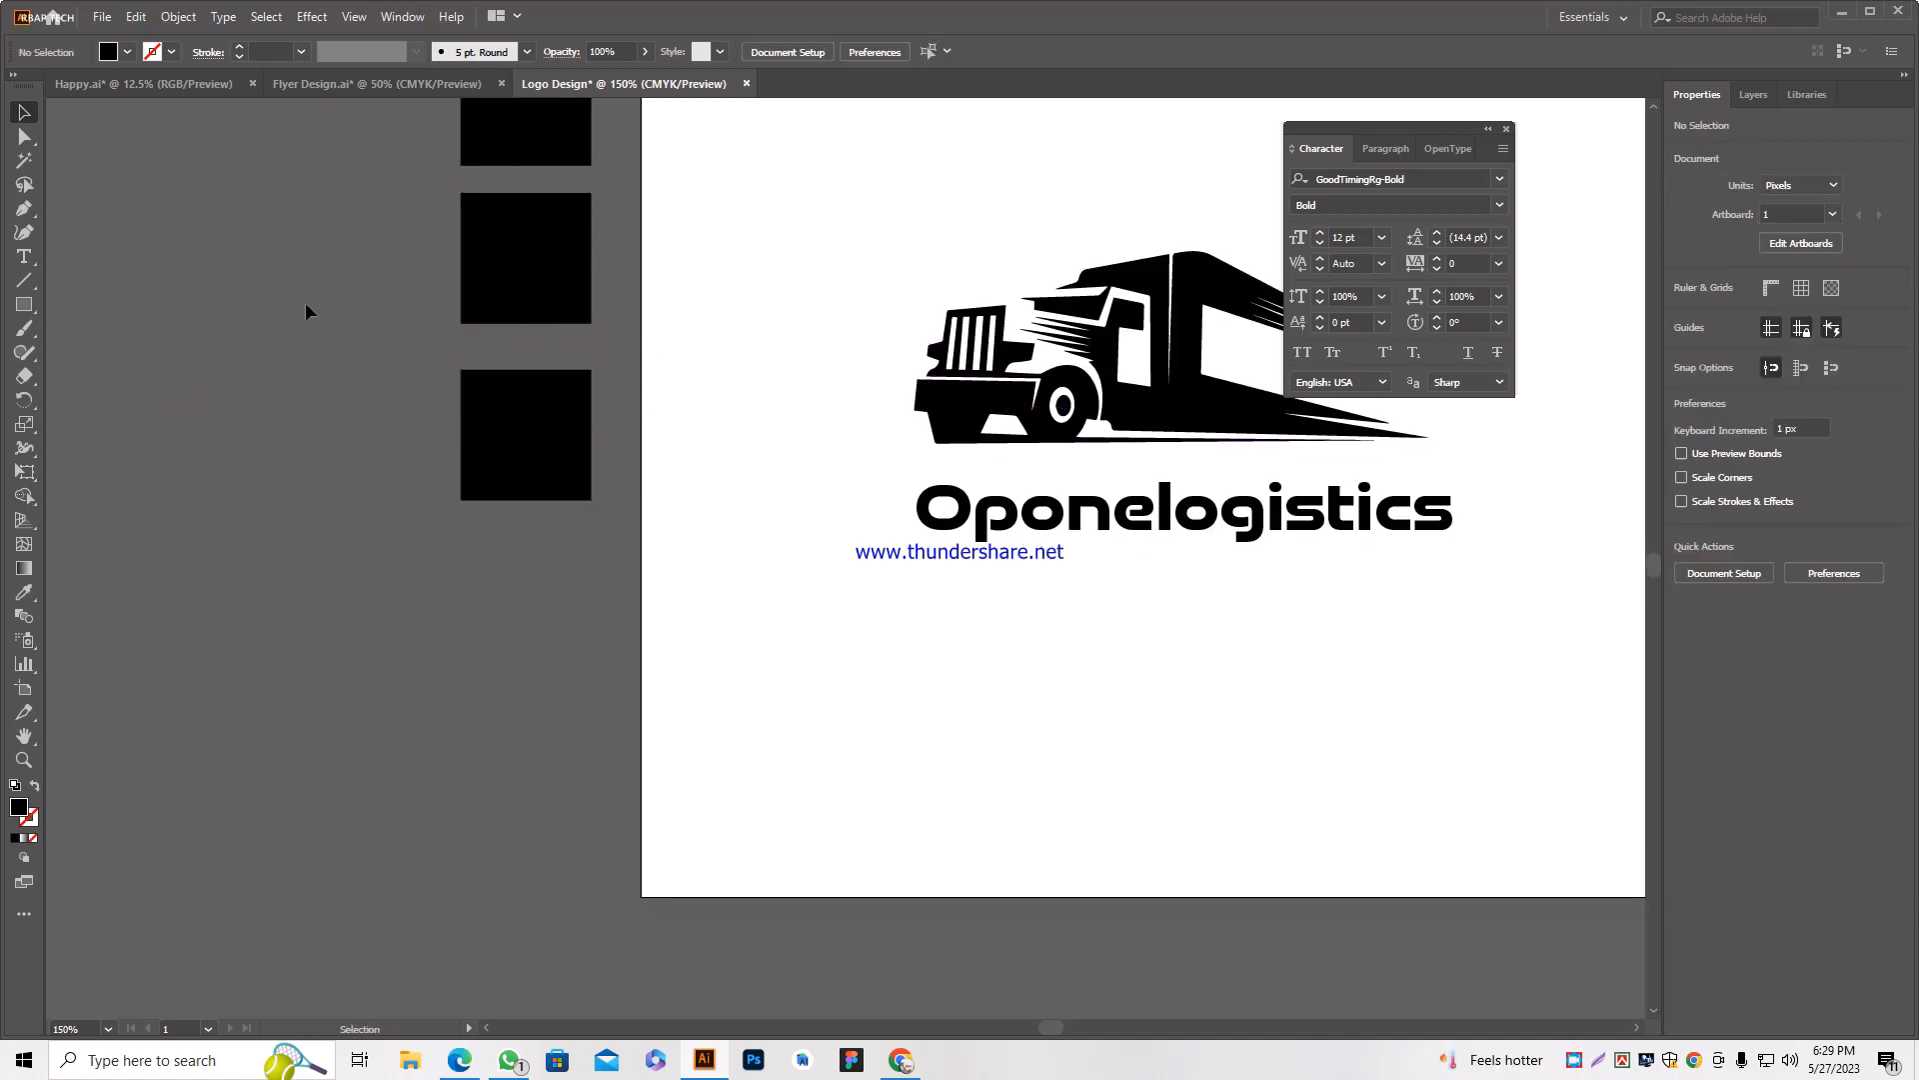
Set the middle square's fill colour to white (FFFFFF).
{"action": "scroll", "coordinate": [306, 311], "scroll_direction": "down", "scroll_amount": 2}
{"action": "scroll", "coordinate": [317, 326], "scroll_direction": "up", "scroll_amount": 1}
{"action": "left_click", "coordinate": [407, 251]}
{"action": "left_click", "coordinate": [406, 321]}
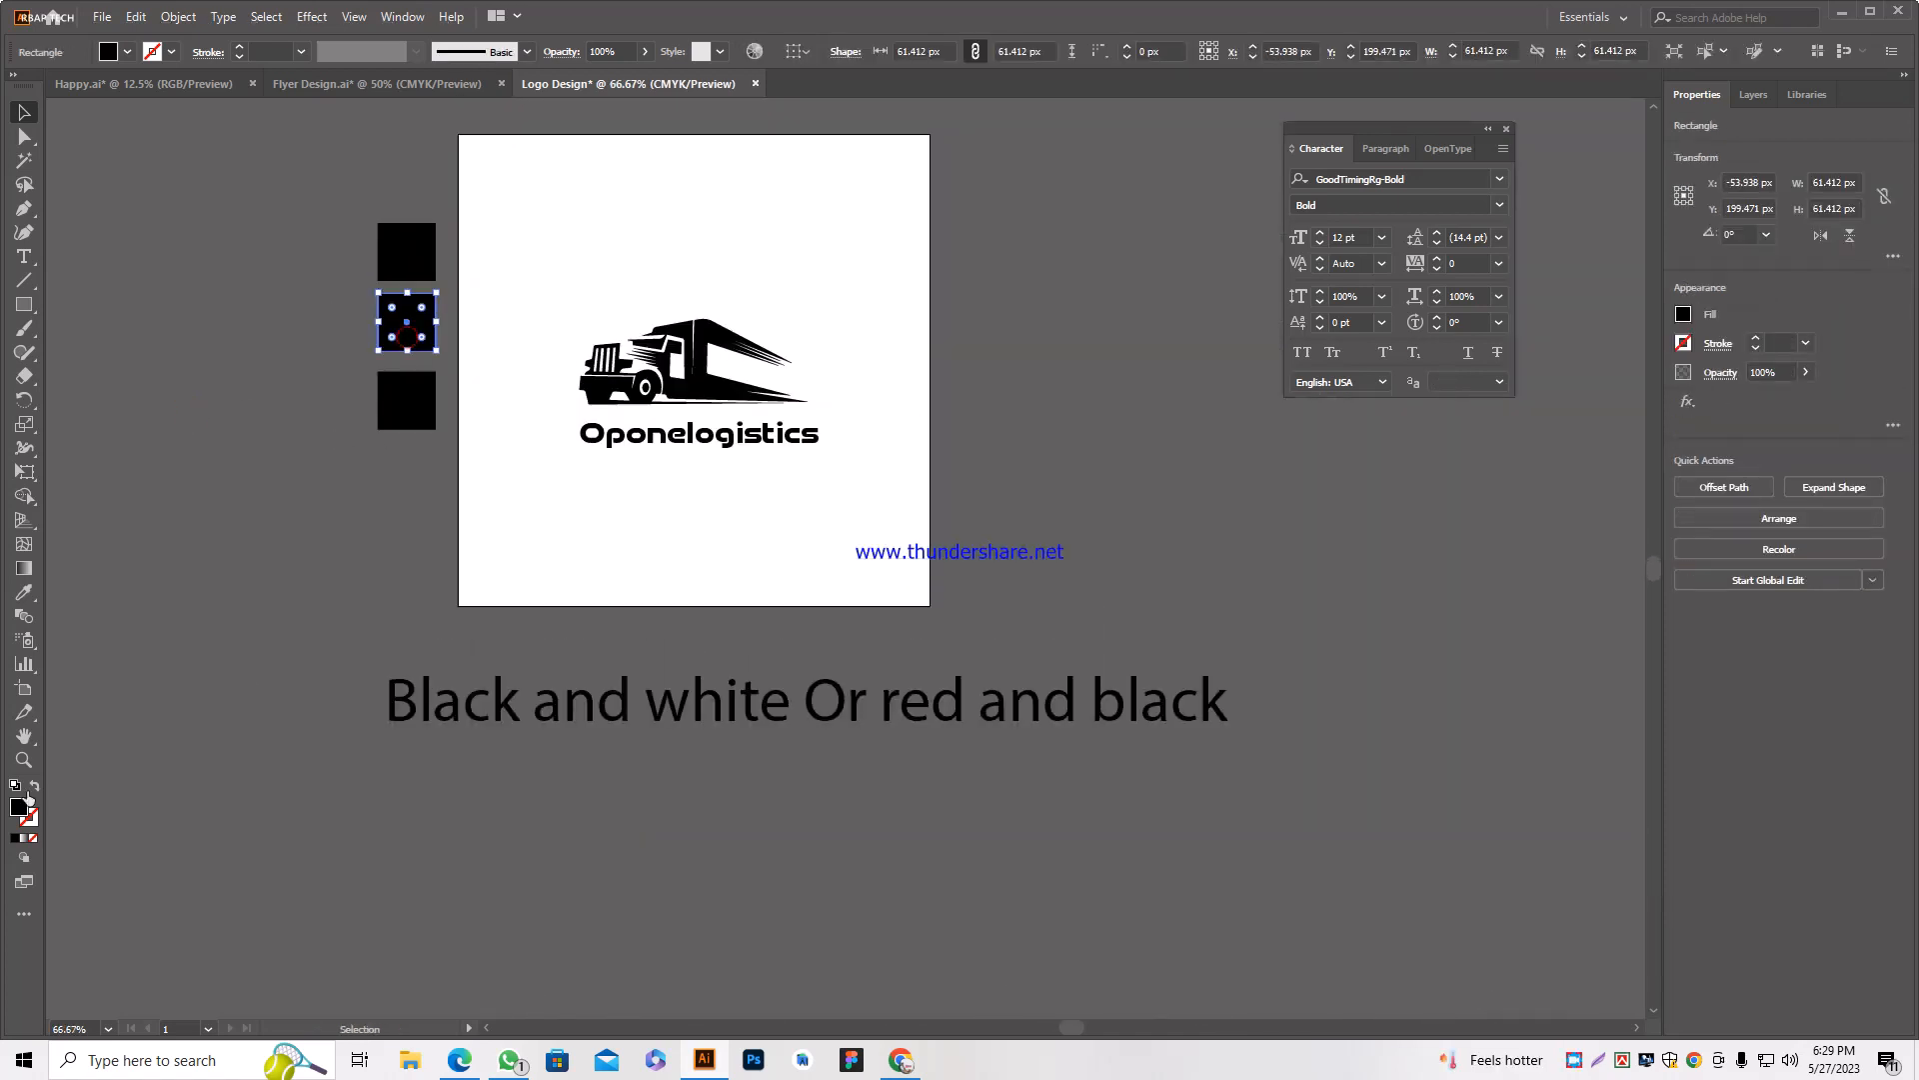
{"action": "double_click", "coordinate": [15, 808]}
{"action": "left_click_drag", "start_coordinate": [1063, 656], "coordinate": [1011, 605]}
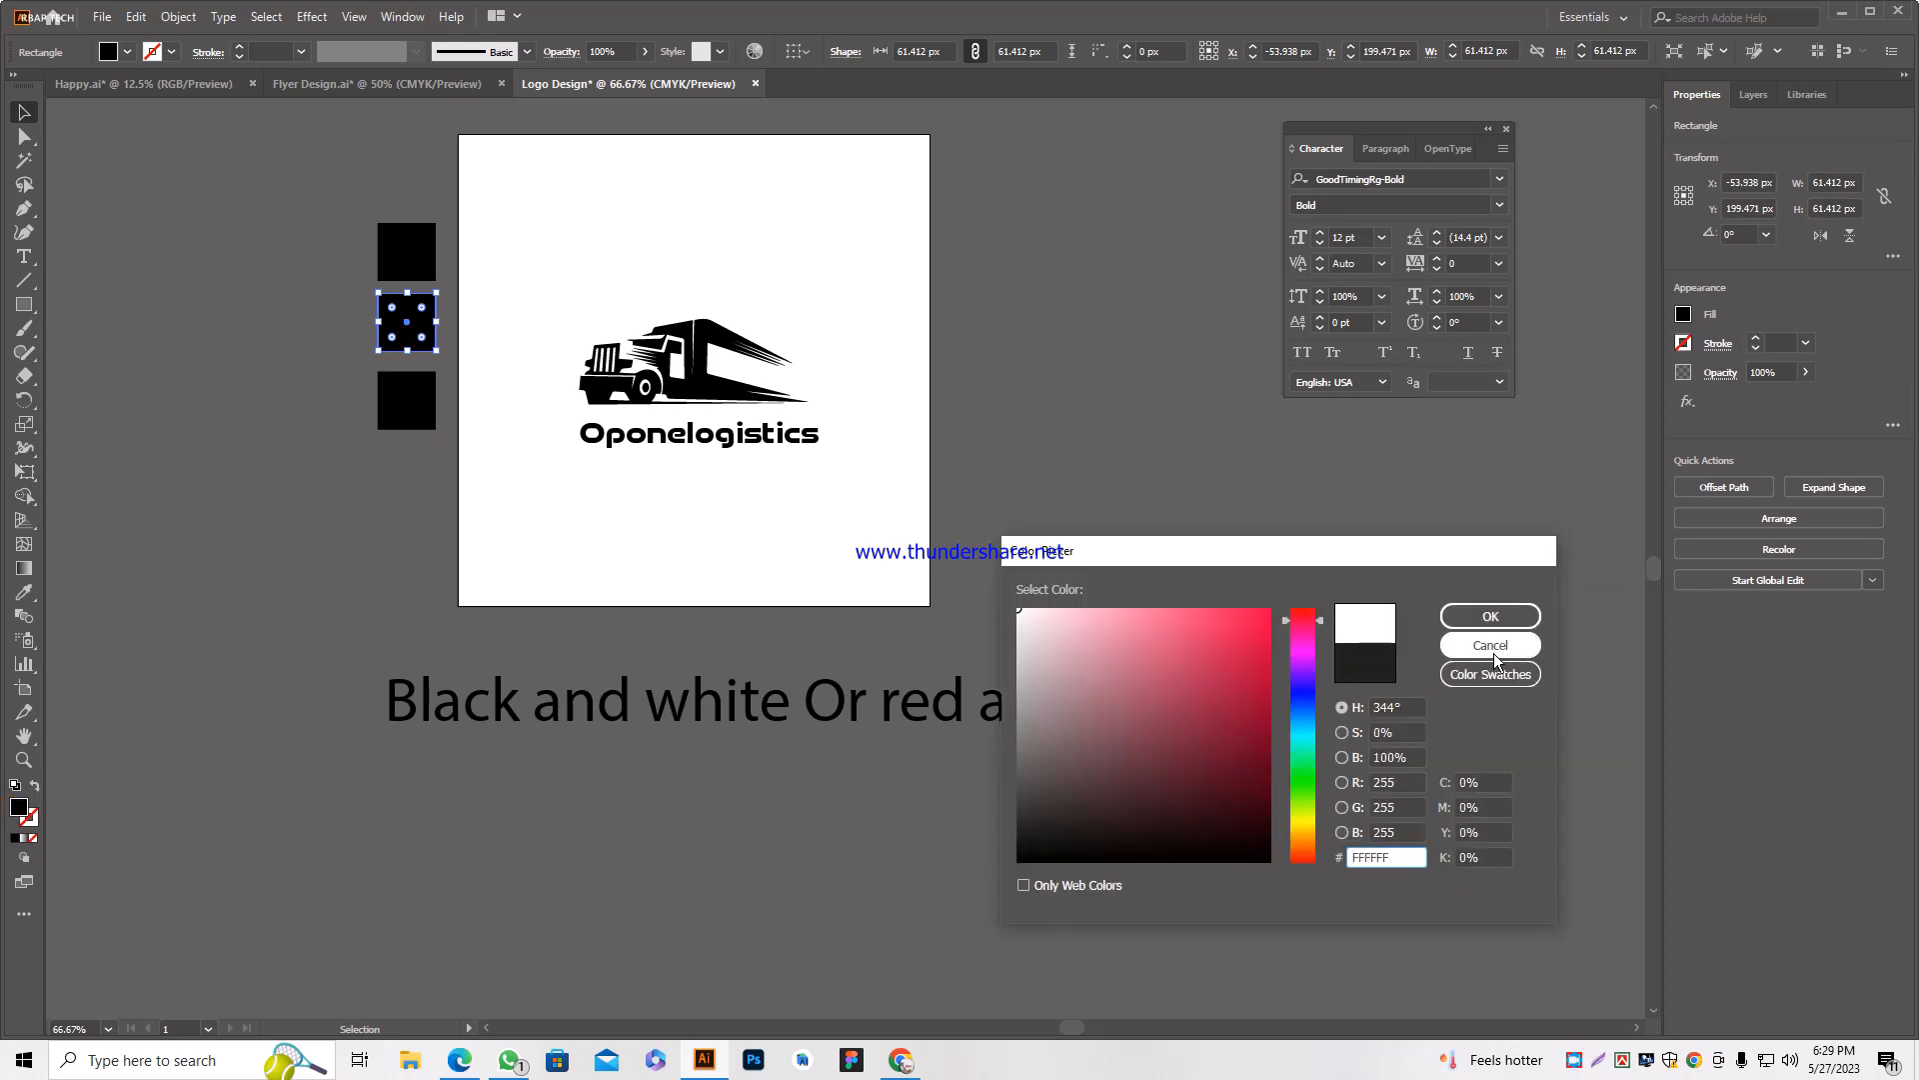
{"action": "left_click", "coordinate": [1473, 621]}
{"action": "left_click", "coordinate": [1016, 392]}
Switch to Chrome and search Google in a new tab for "red color code".
{"action": "left_click", "coordinate": [901, 1060]}
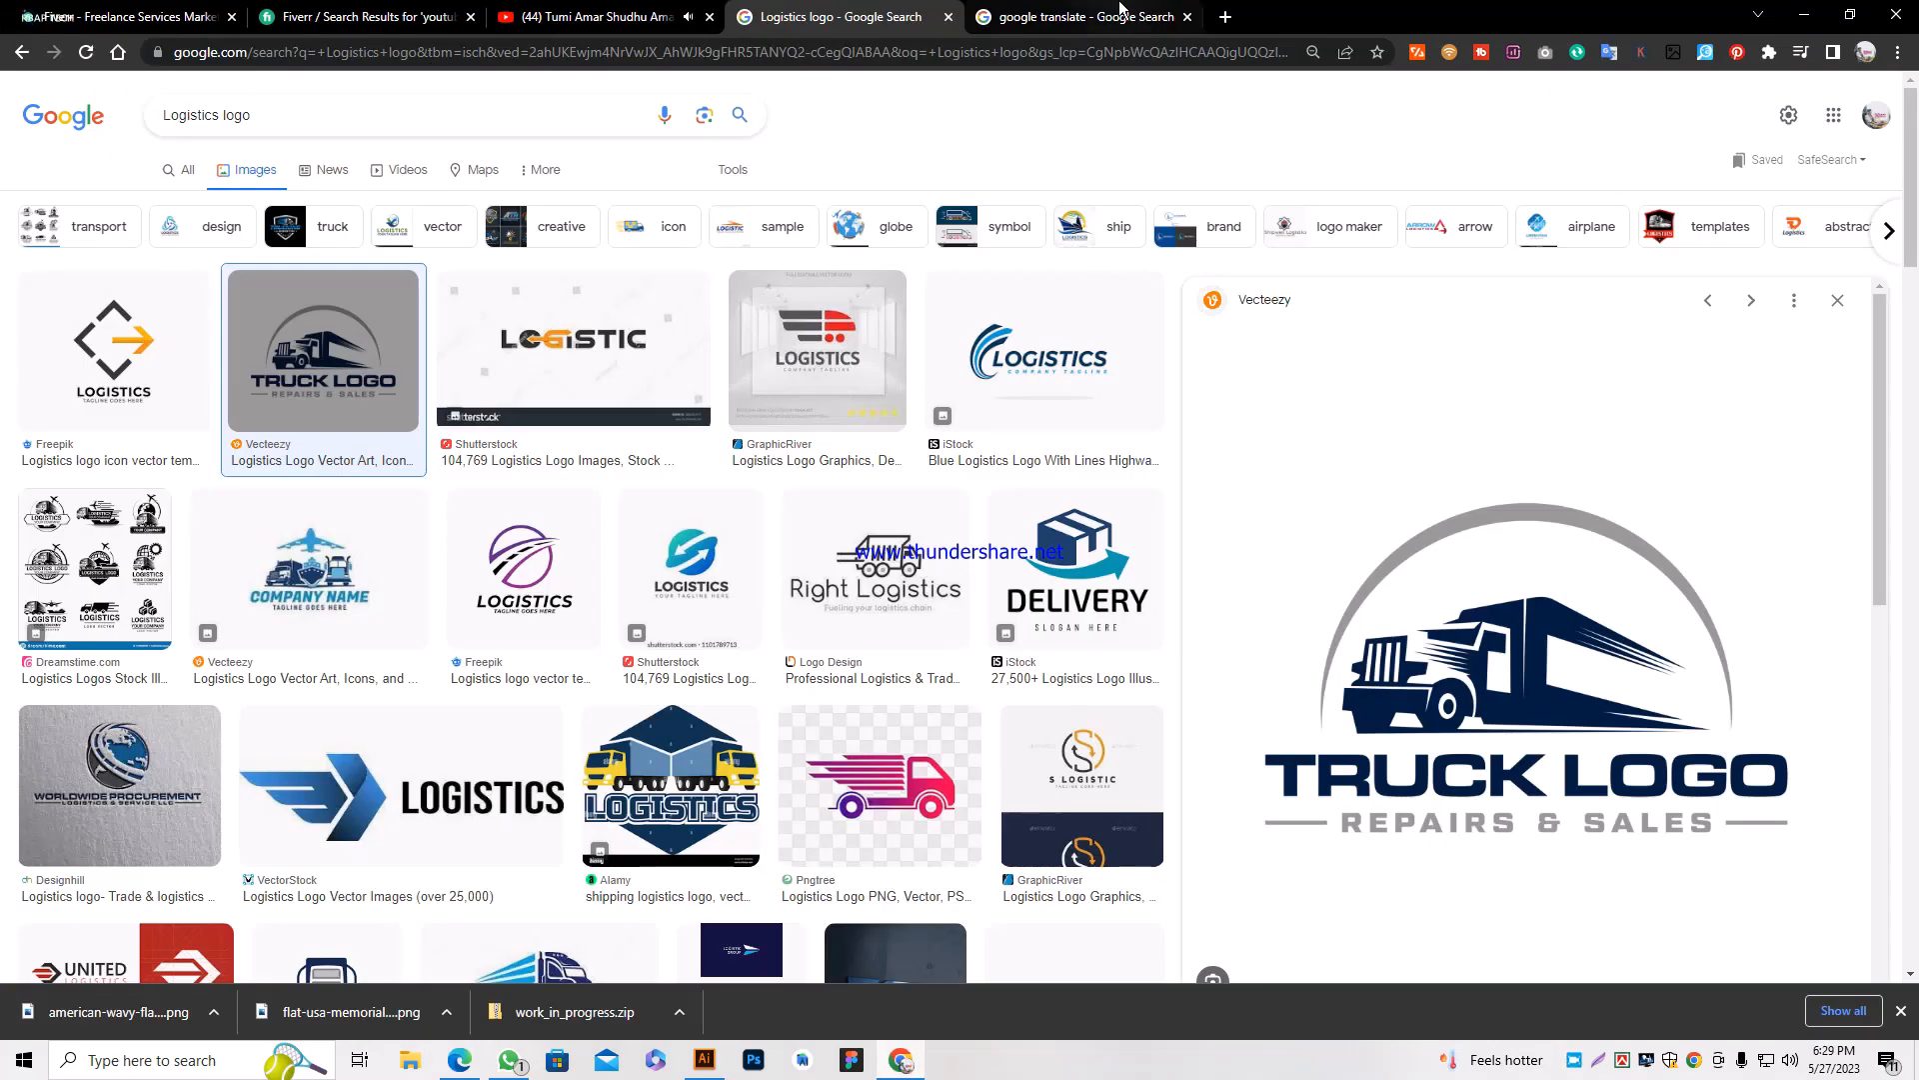
{"action": "left_click", "coordinate": [1122, 12]}
{"action": "left_click", "coordinate": [1227, 17]}
{"action": "left_click", "coordinate": [885, 45]}
{"action": "type", "text": "red"}
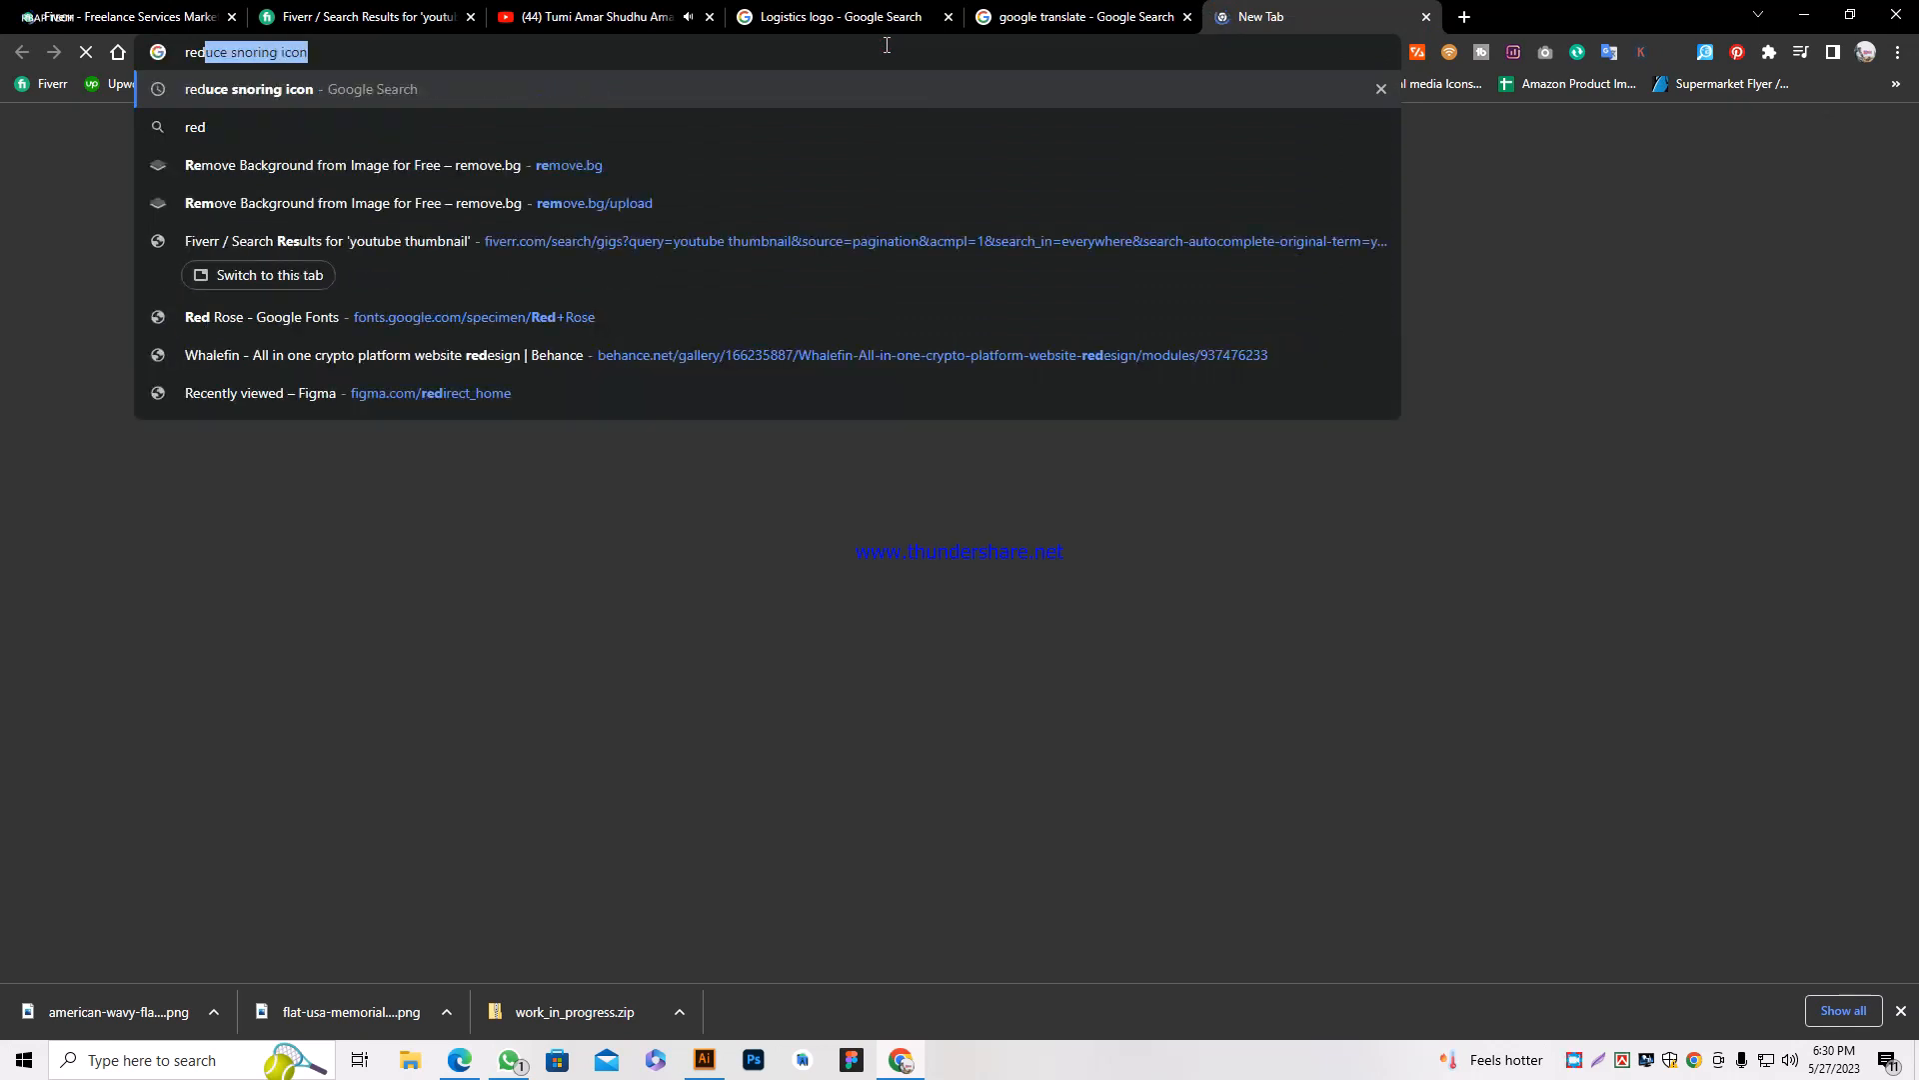
{"action": "type", "text": " color code"}
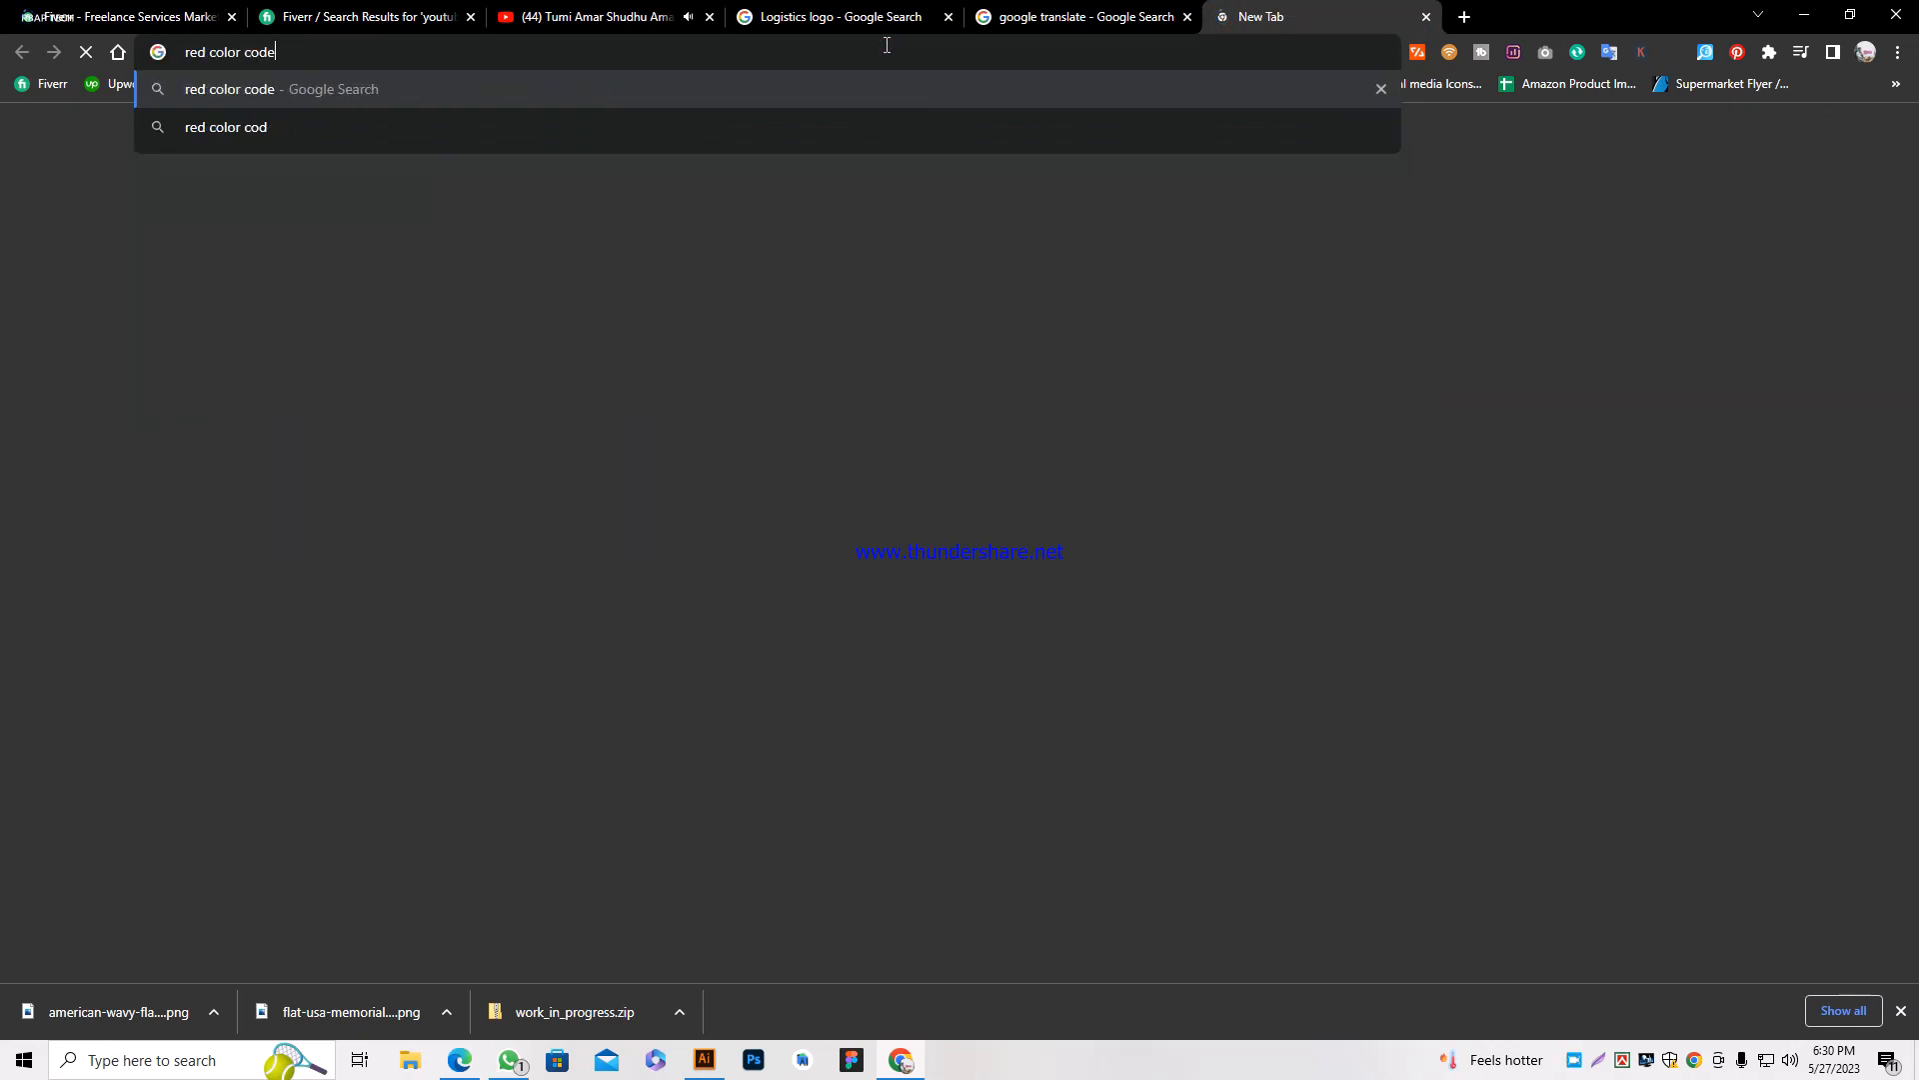
{"action": "key", "text": "Return"}
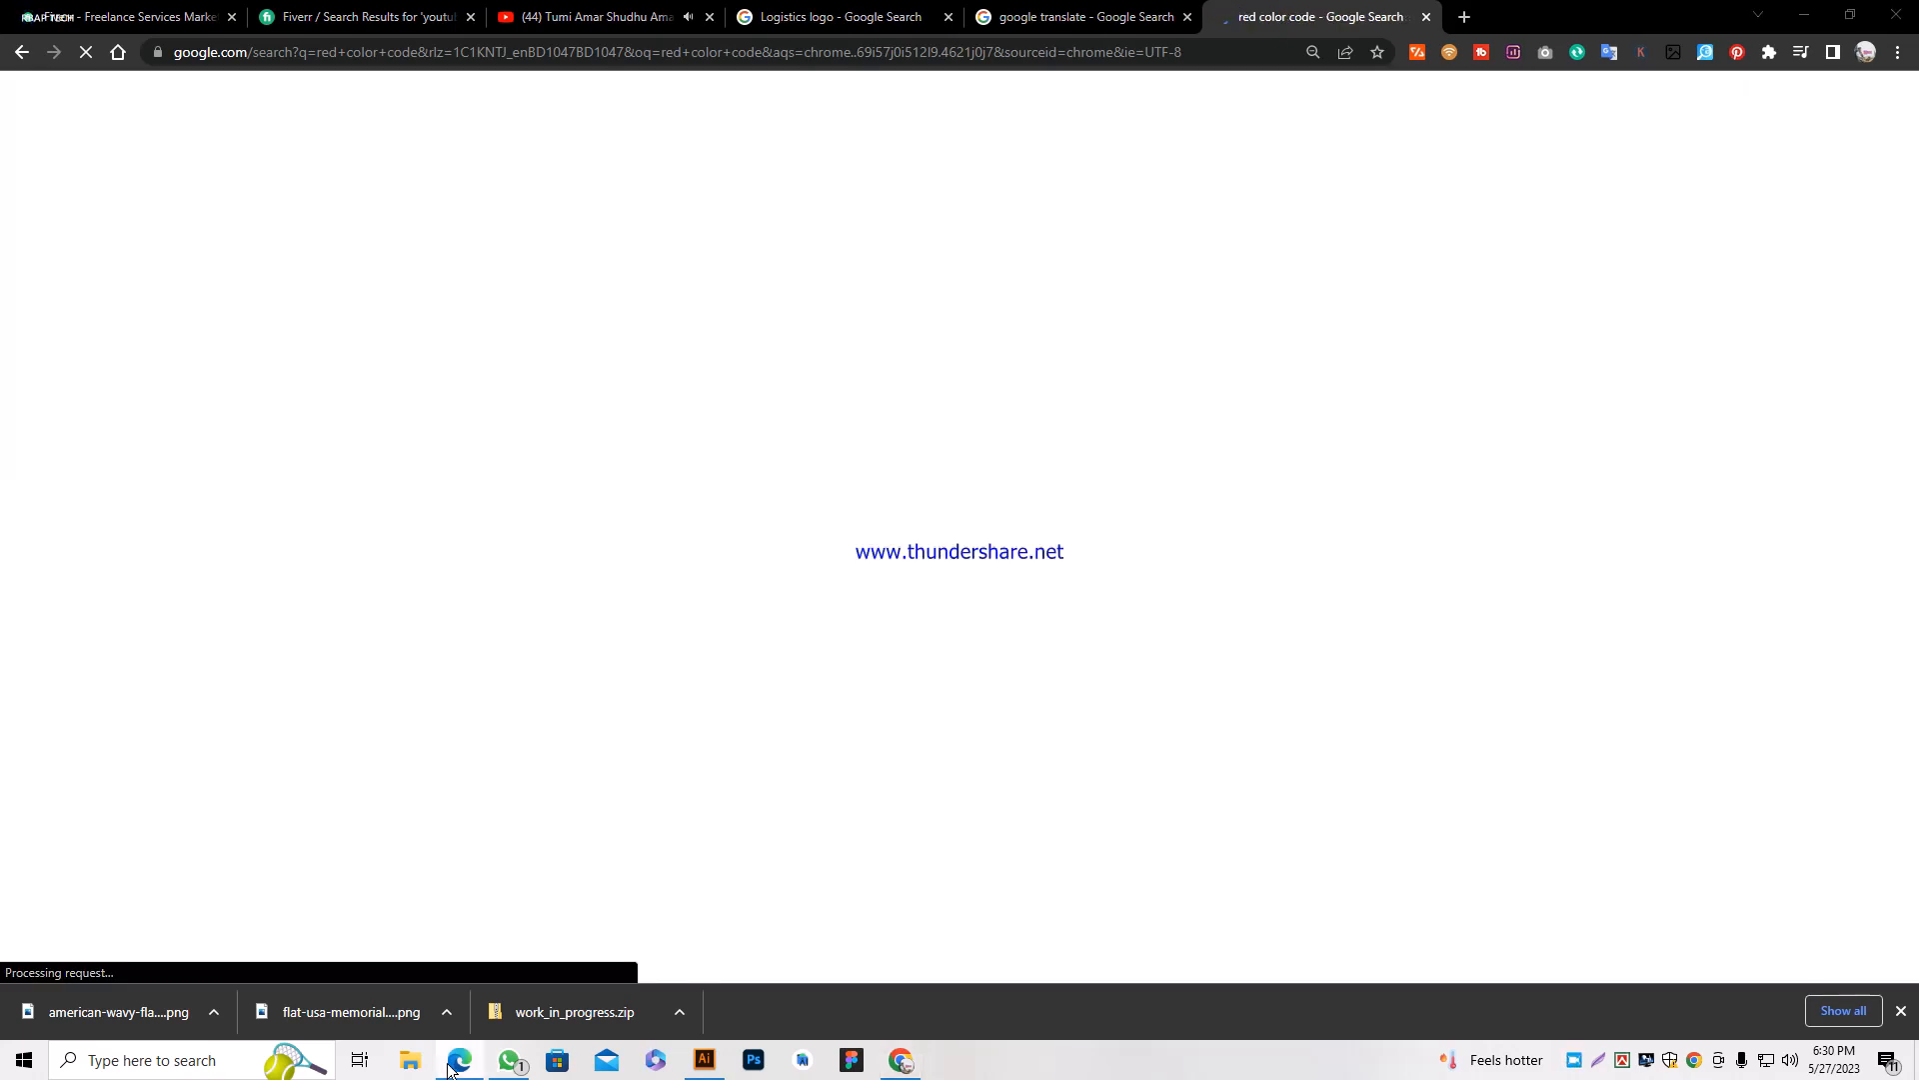
Close the background Microsoft Edge window showing the Crescent Kitchen page.
{"action": "mouse_move", "coordinate": [479, 1032]}
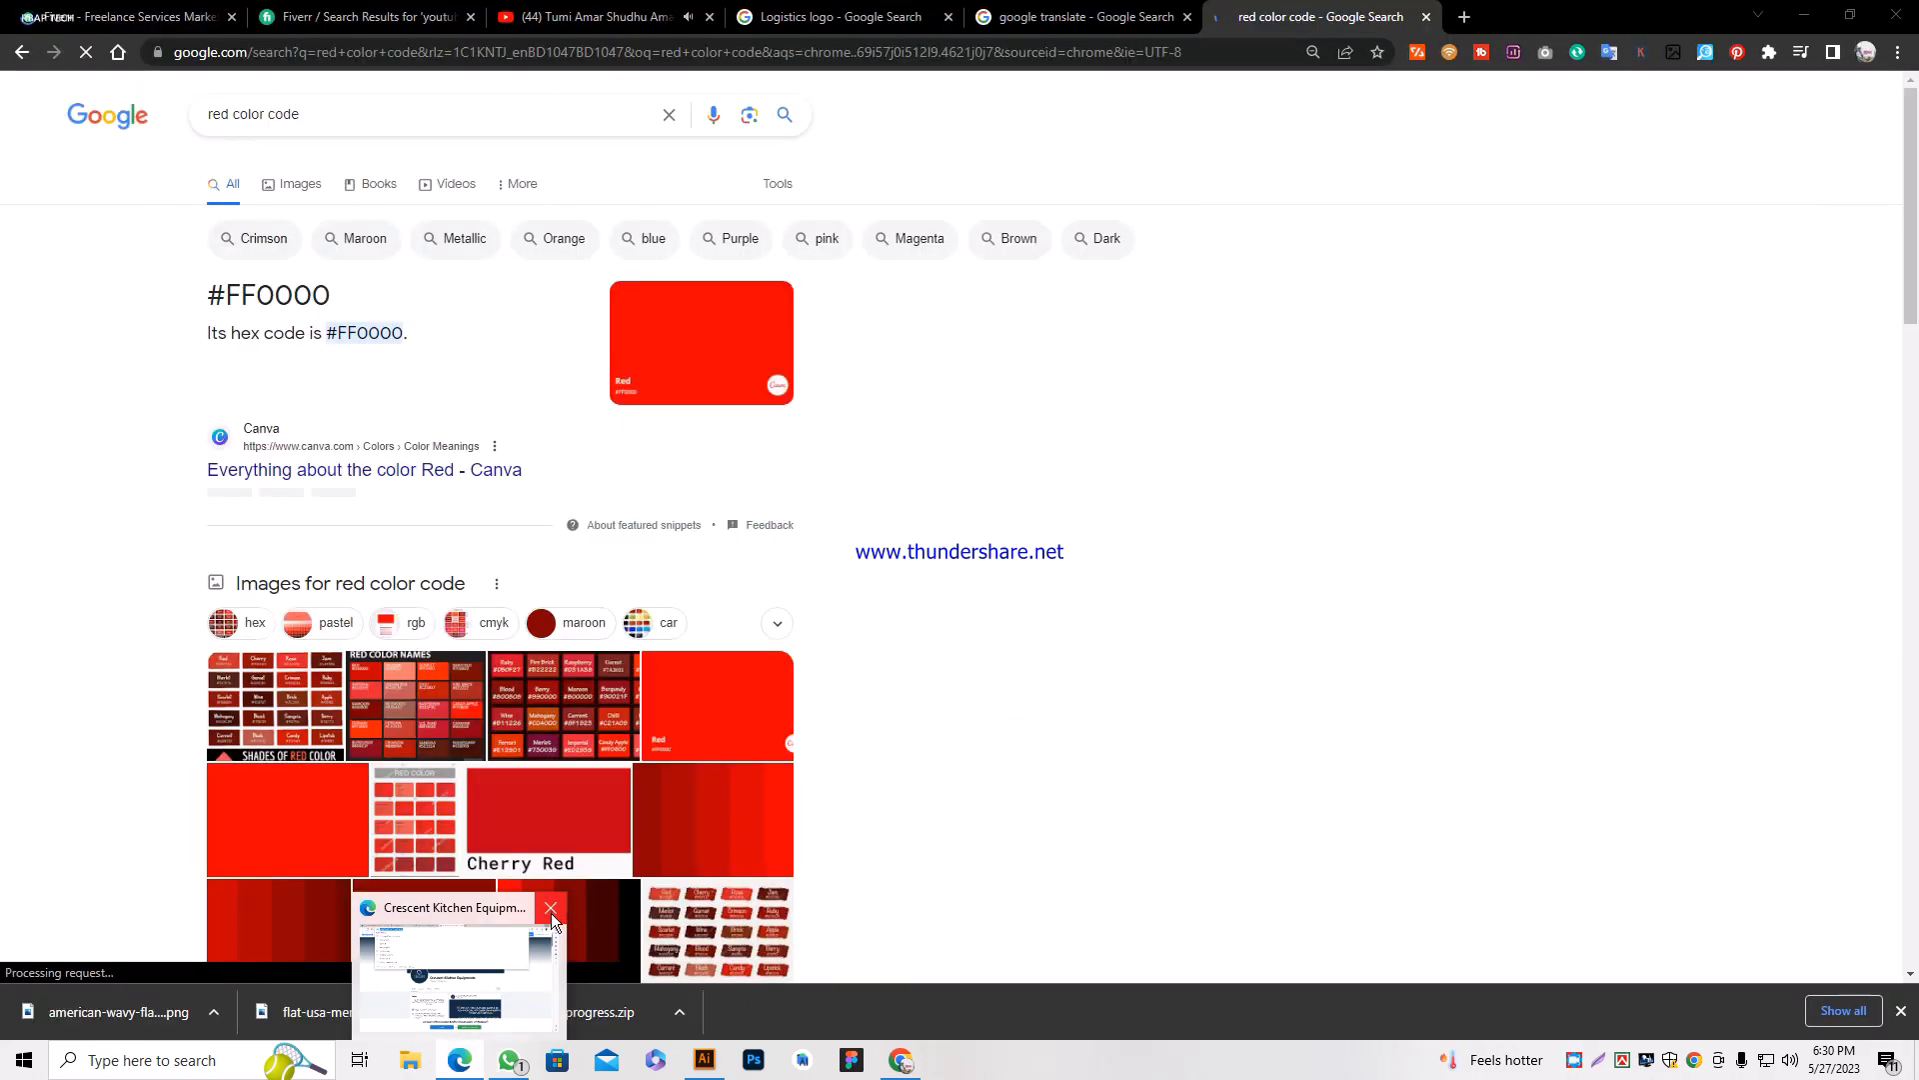
{"action": "right_click", "coordinate": [550, 915]}
{"action": "left_click", "coordinate": [428, 1011]}
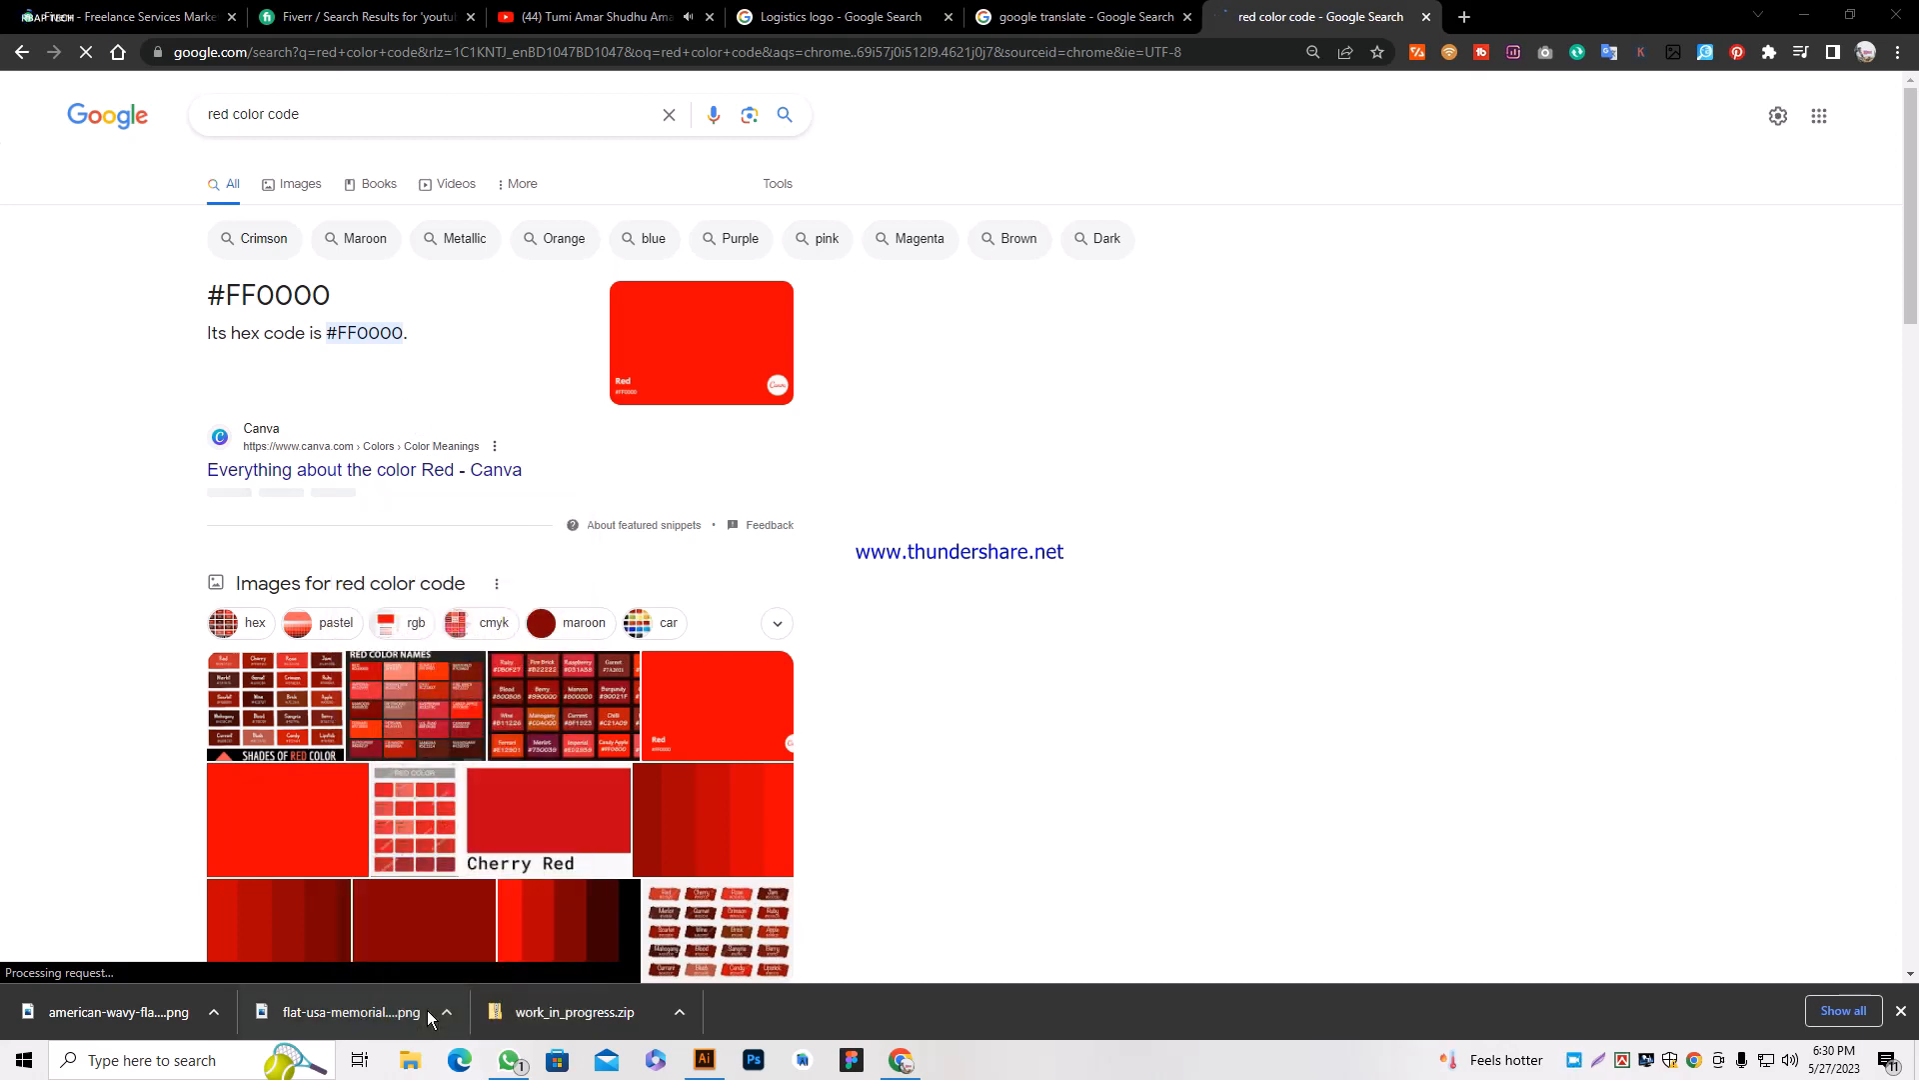
Copy the red hex code FF0000 from the Google search result.
{"action": "triple_click", "coordinate": [376, 334]}
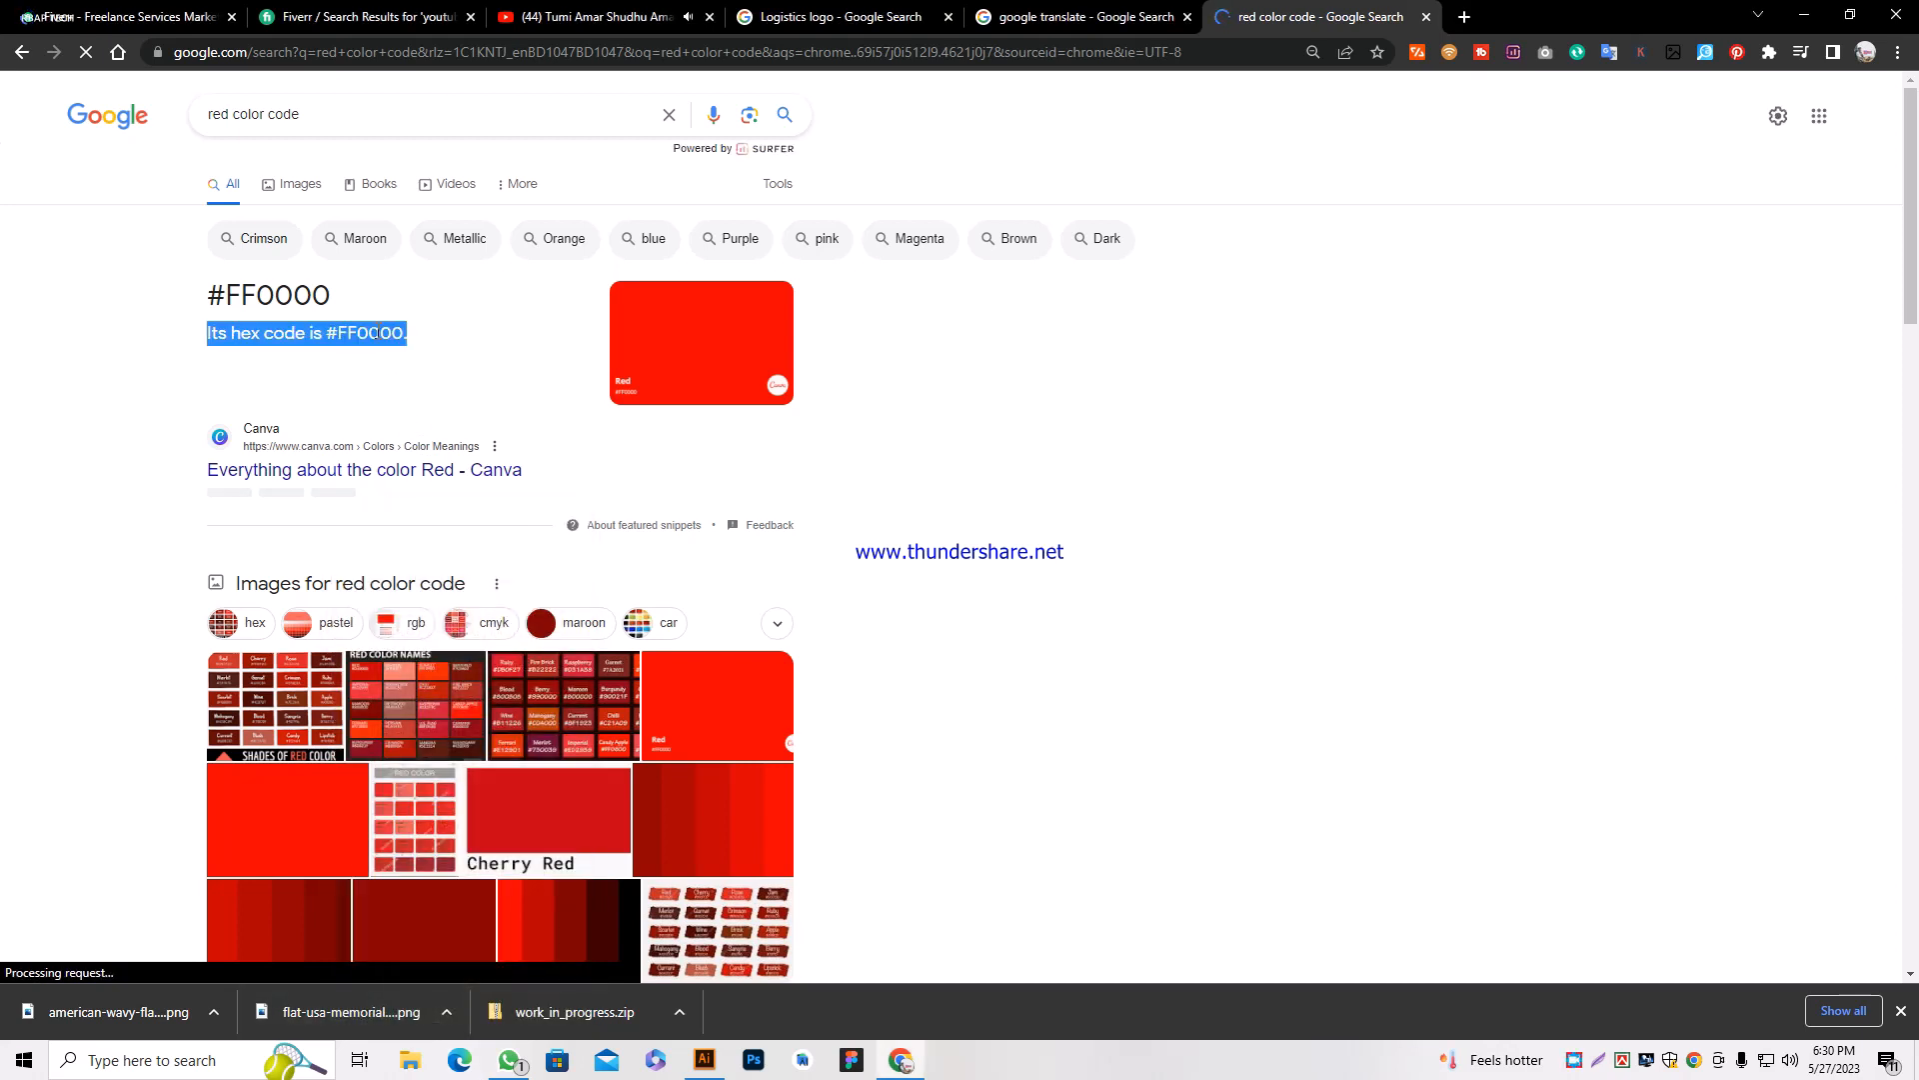
{"action": "double_click", "coordinate": [375, 334]}
{"action": "key", "text": "ctrl+c"}
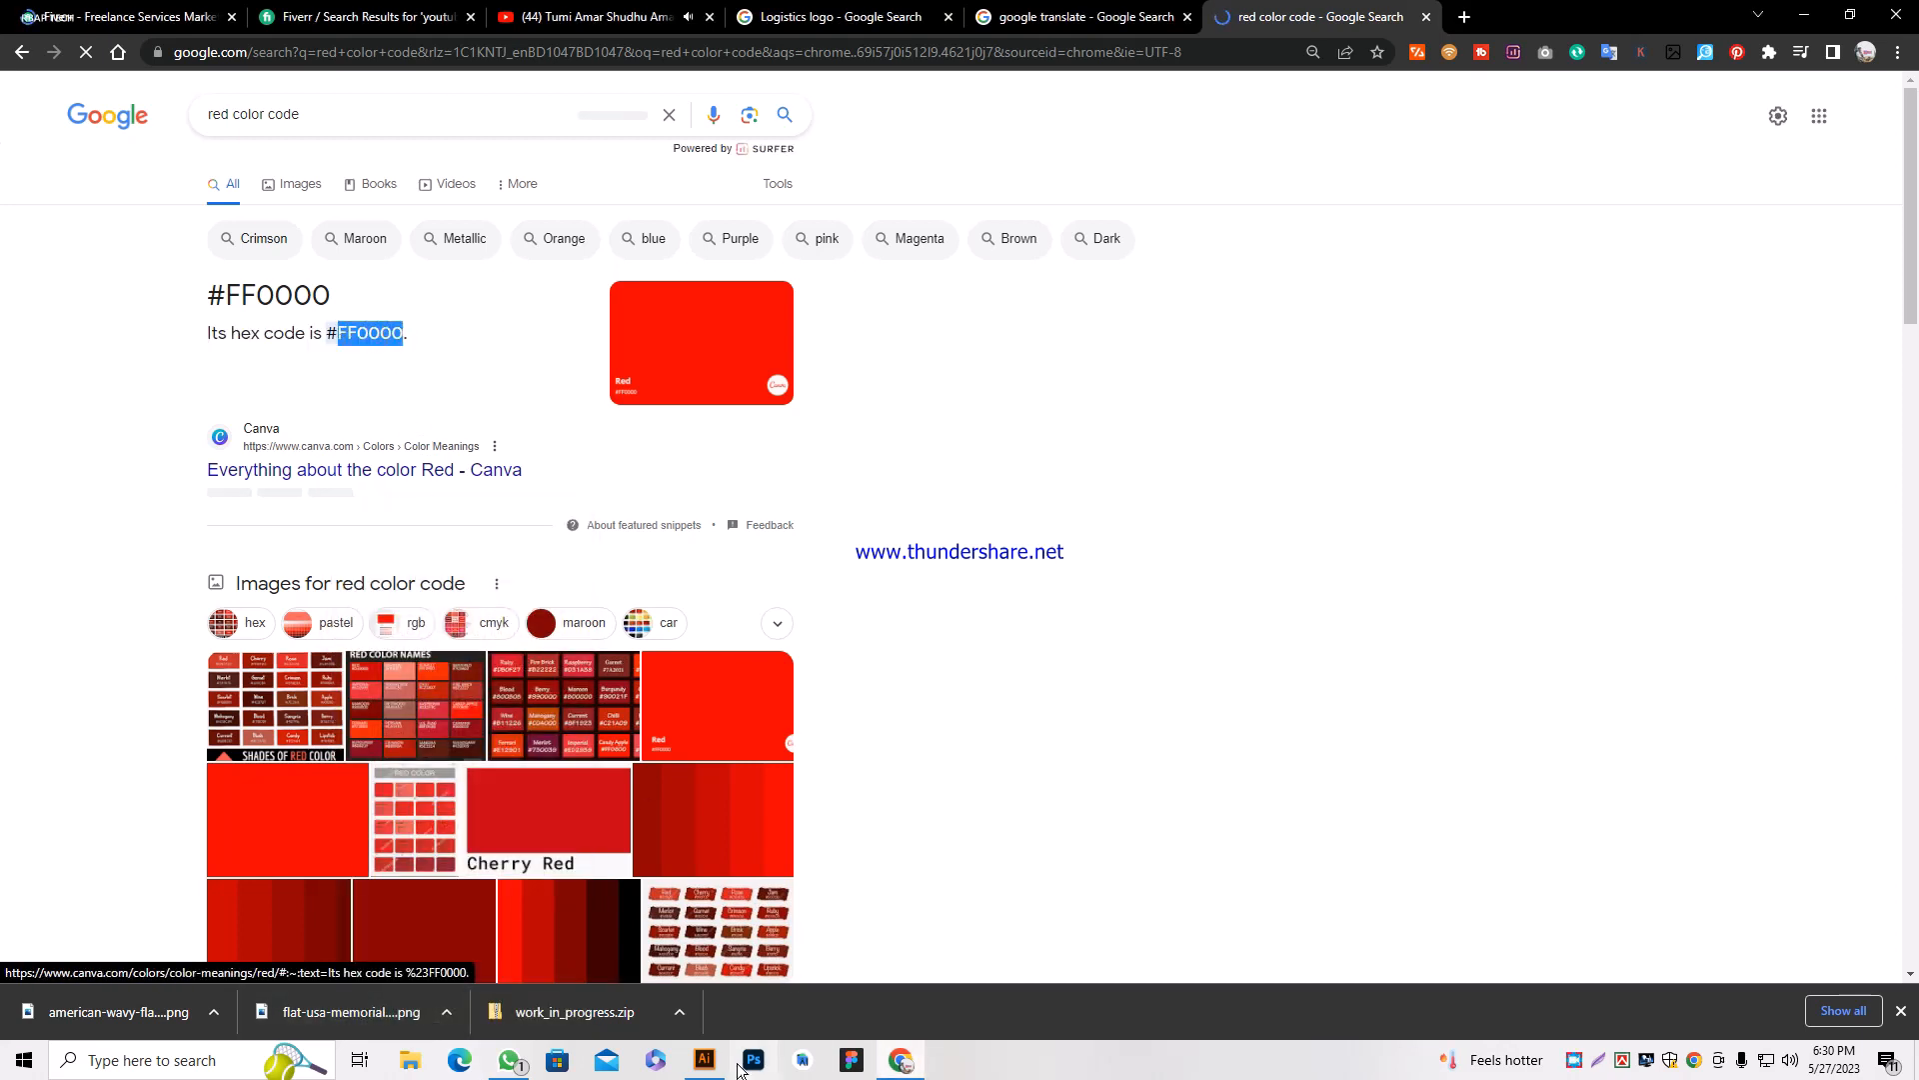
Switch to Illustrator and set the lowest swatch square's fill colour to the copied hex code FF0000.
{"action": "left_click", "coordinate": [704, 1060]}
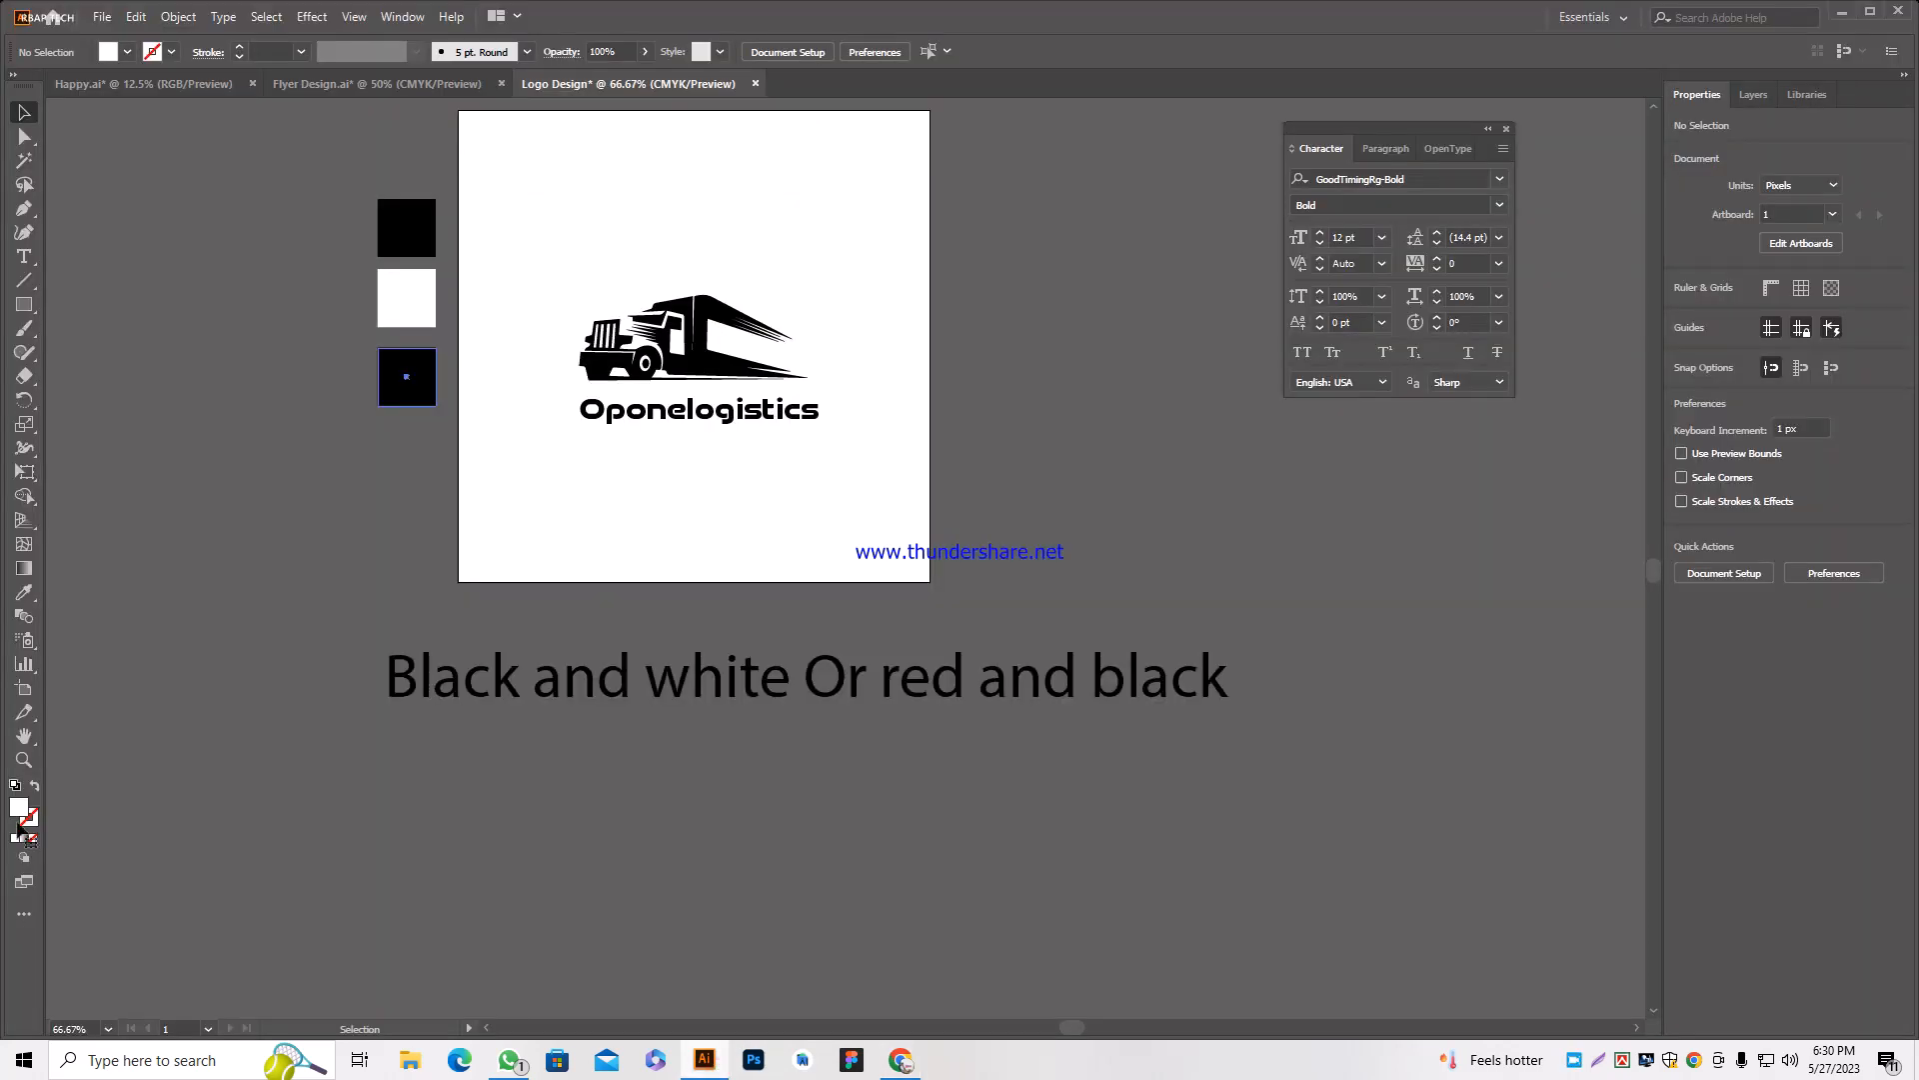
{"action": "double_click", "coordinate": [19, 808]}
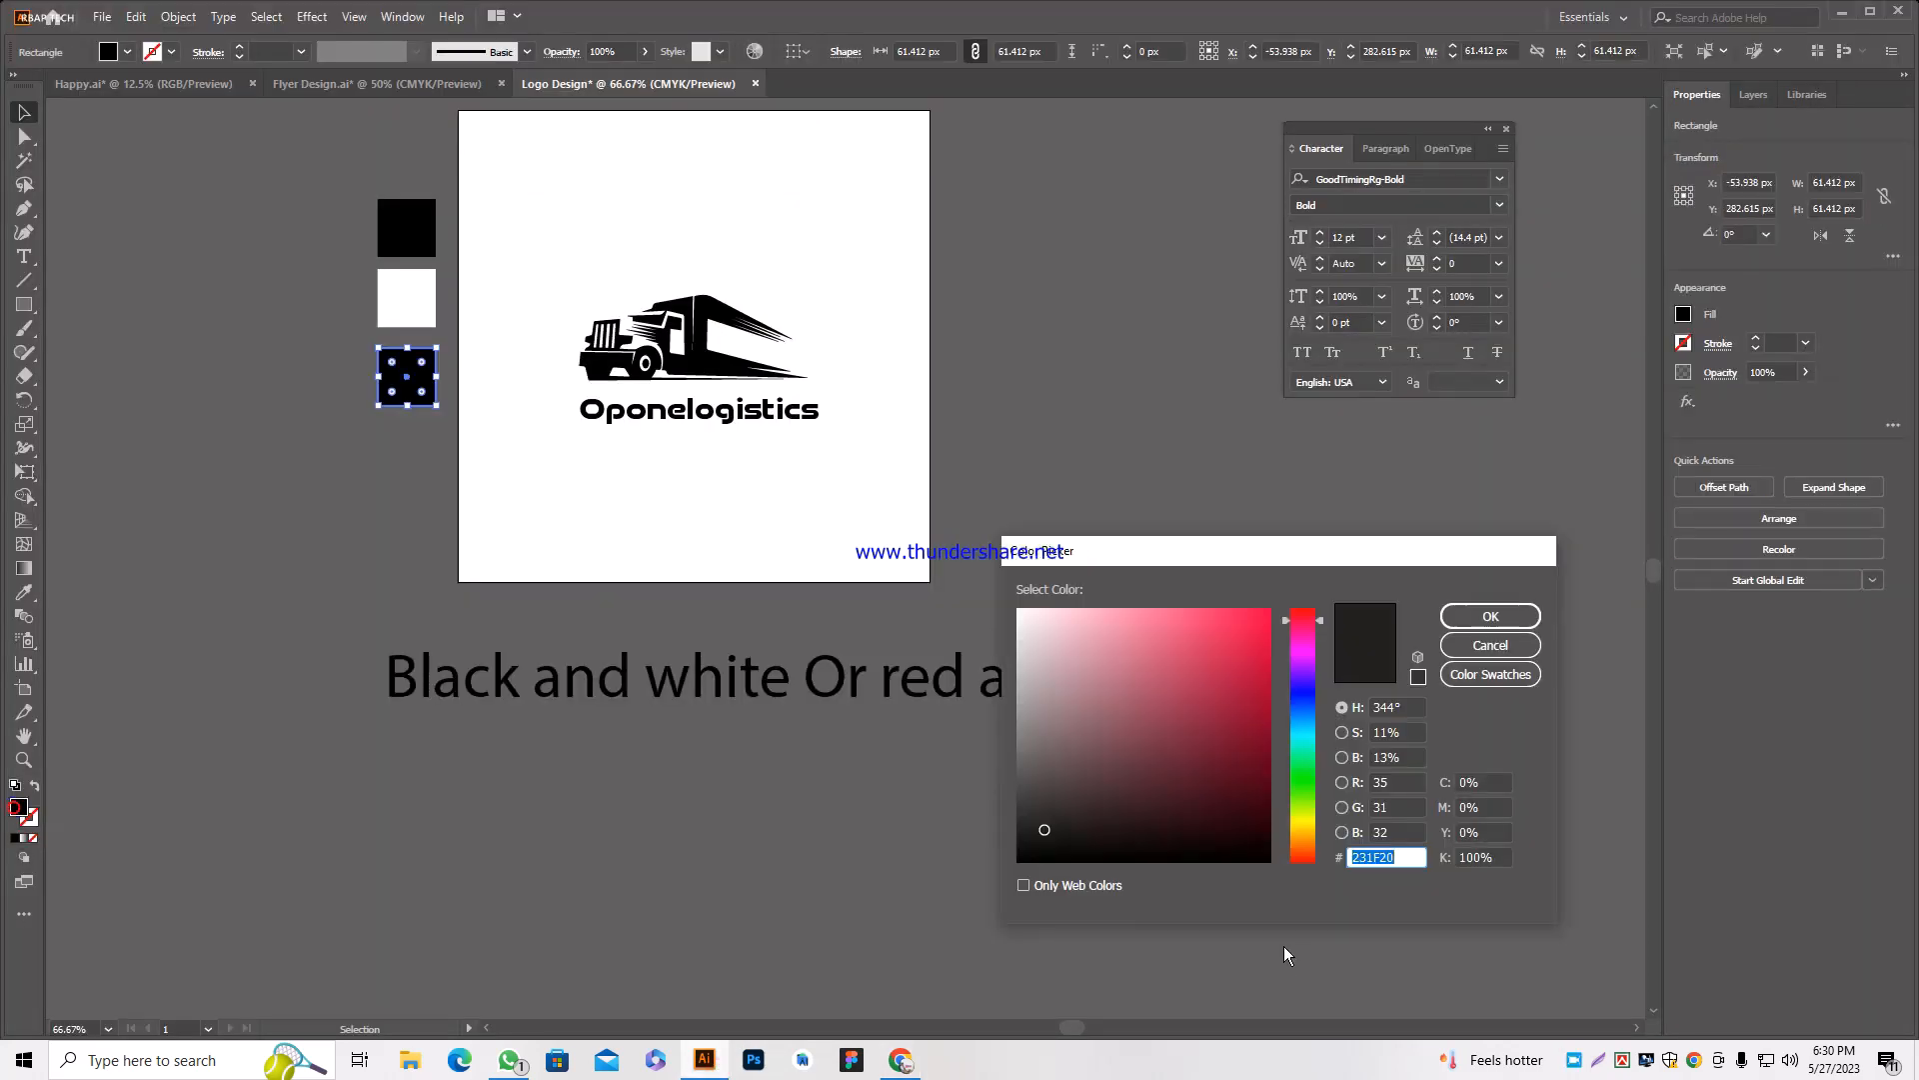
{"action": "key", "text": "ctrl+v"}
{"action": "left_click", "coordinate": [1490, 616]}
{"action": "scroll", "coordinate": [411, 520], "scroll_direction": "up", "scroll_amount": 1}
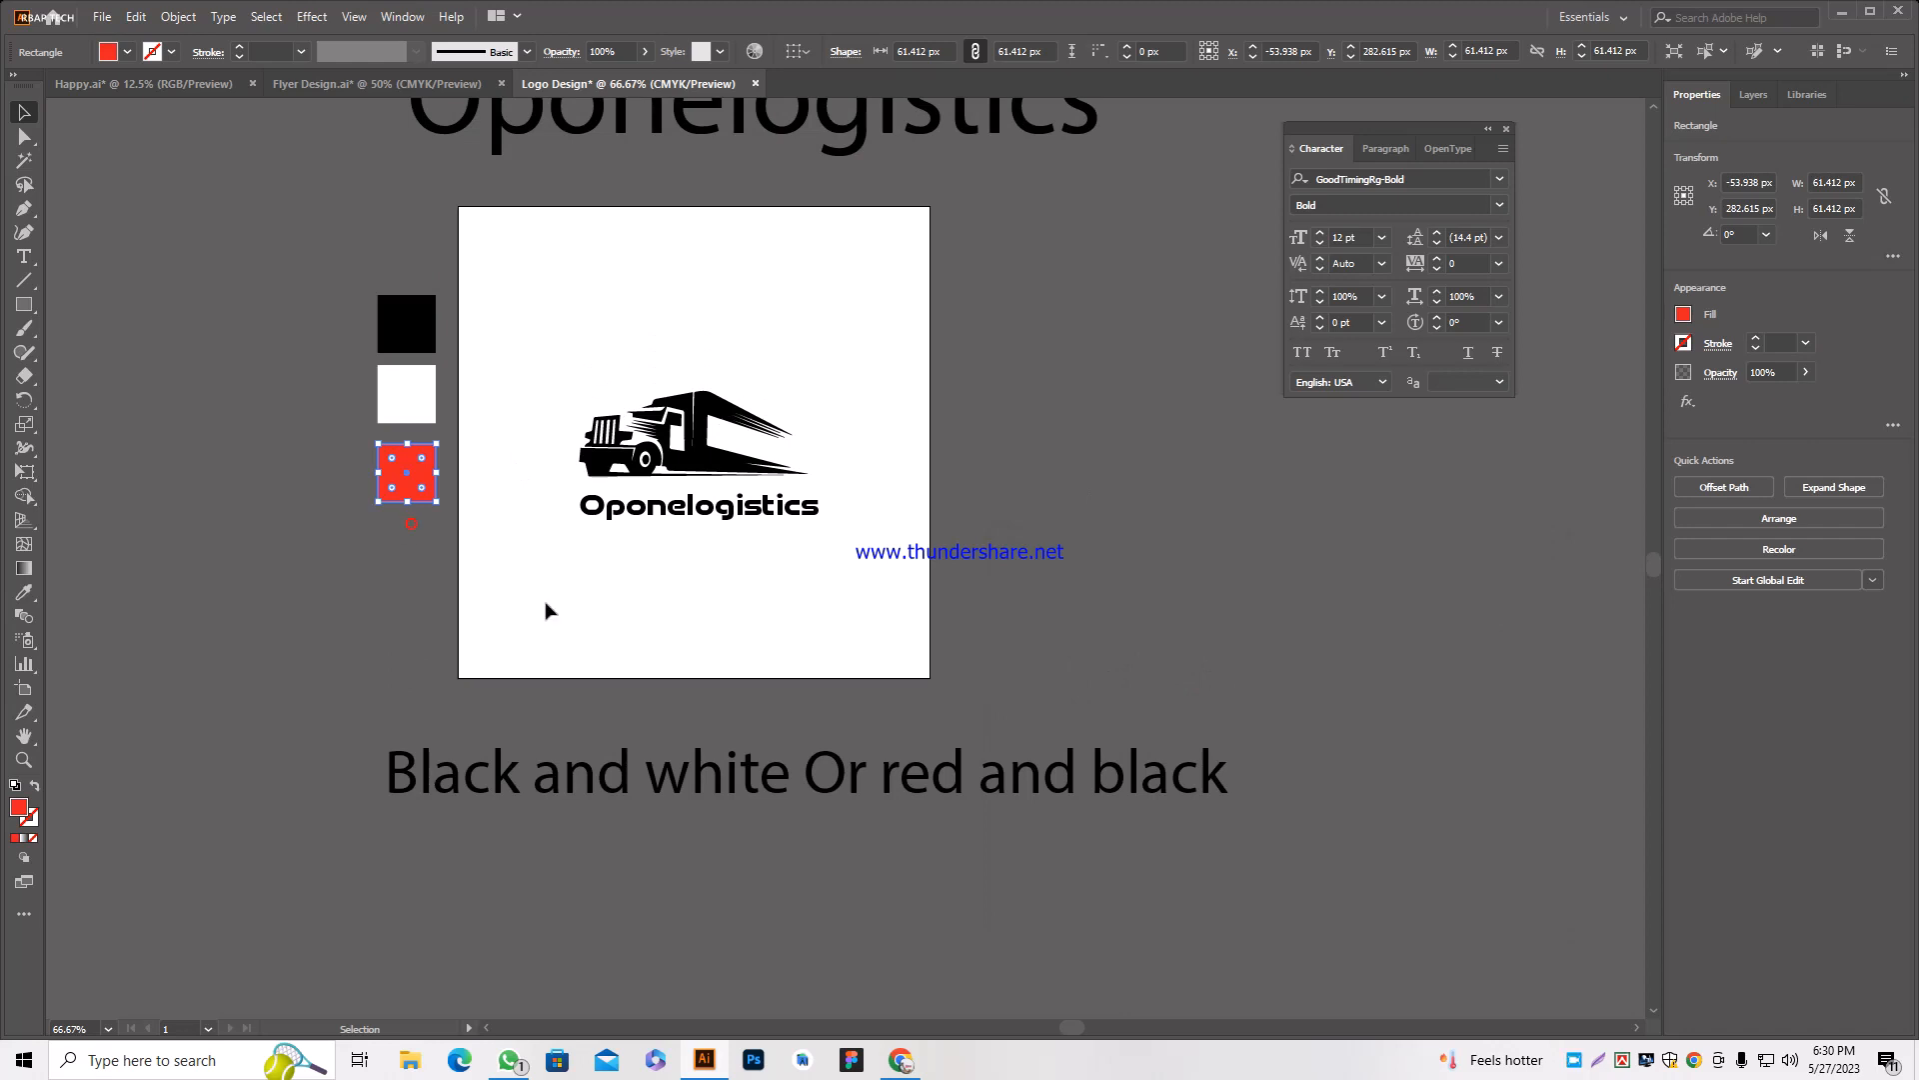
{"action": "left_click", "coordinate": [626, 569]}
Recolour the whole truck icon red by sampling the red swatch with the Eyedropper.
{"action": "scroll", "coordinate": [684, 461], "scroll_direction": "up", "scroll_amount": 1}
{"action": "scroll", "coordinate": [684, 461], "scroll_direction": "up", "scroll_amount": 3}
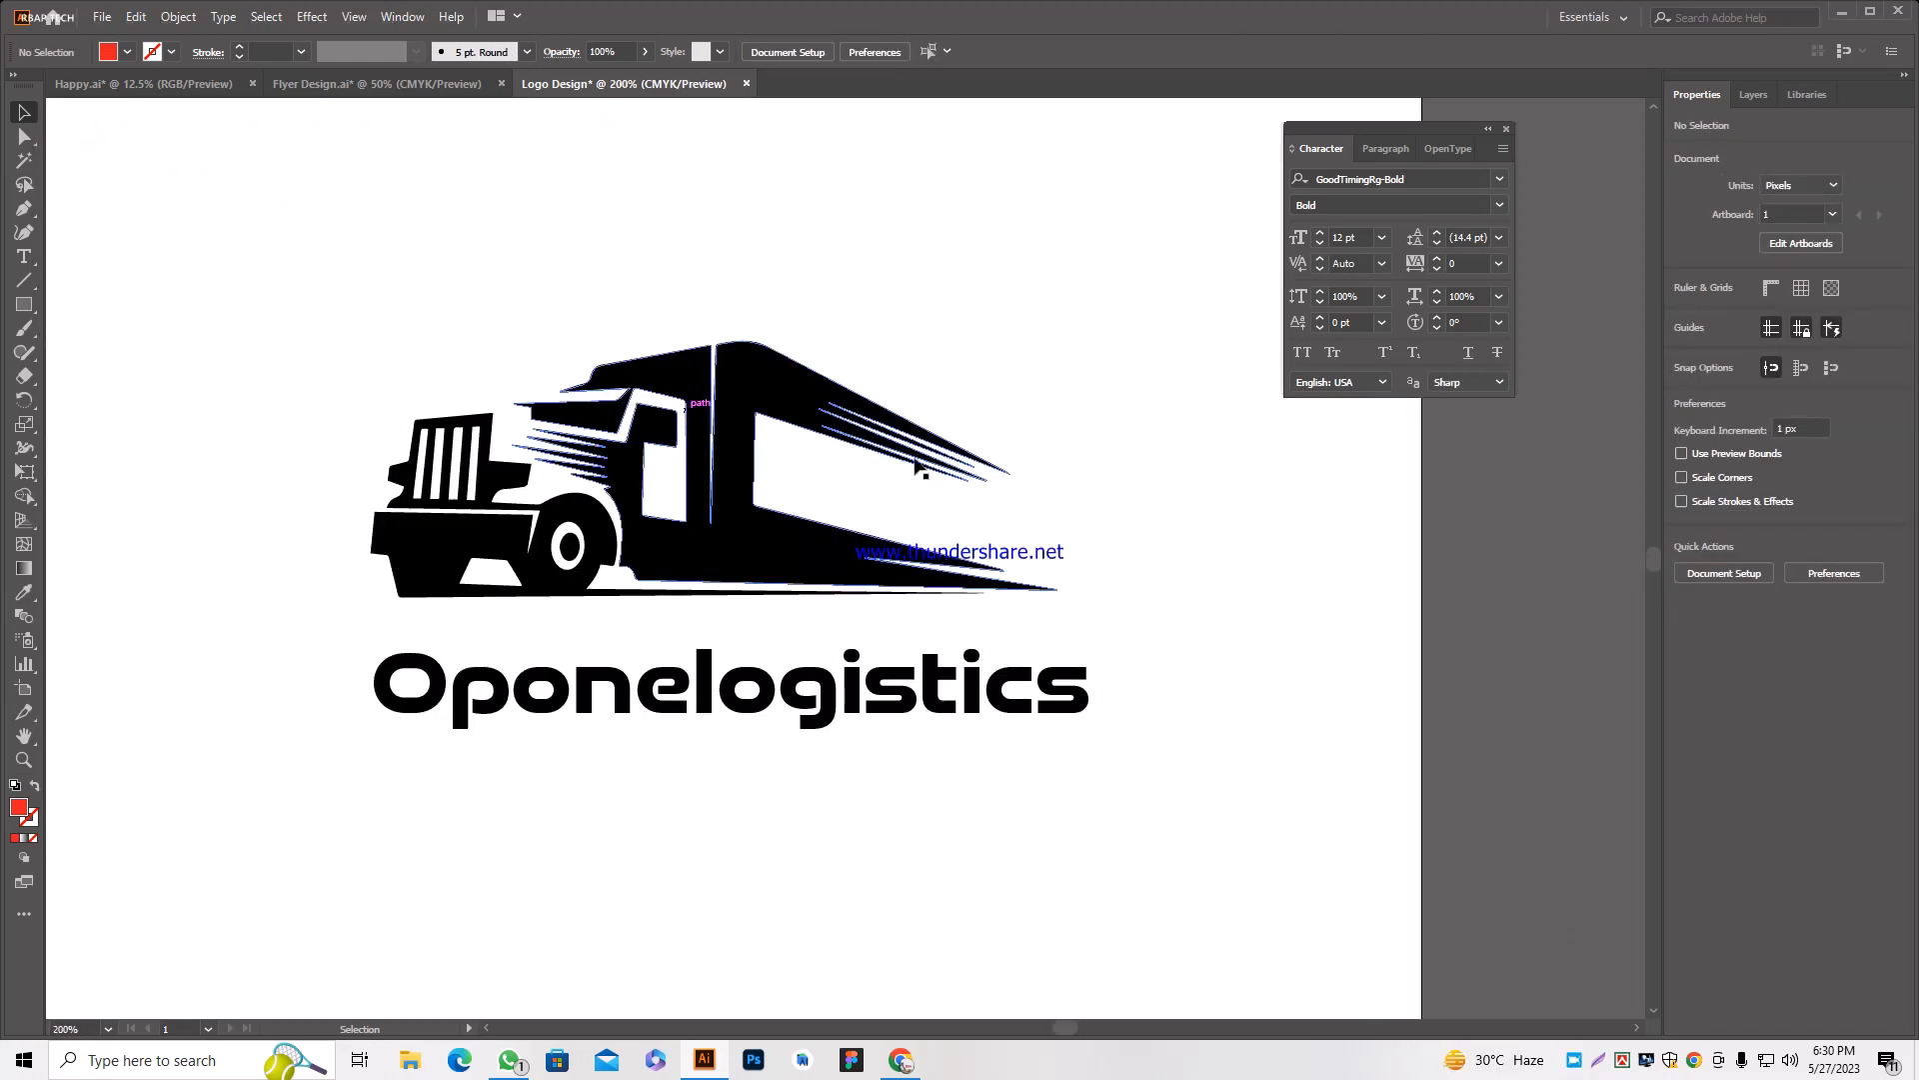
{"action": "scroll", "coordinate": [915, 461], "scroll_direction": "down", "scroll_amount": 2}
{"action": "left_click_drag", "start_coordinate": [597, 340], "coordinate": [981, 532]}
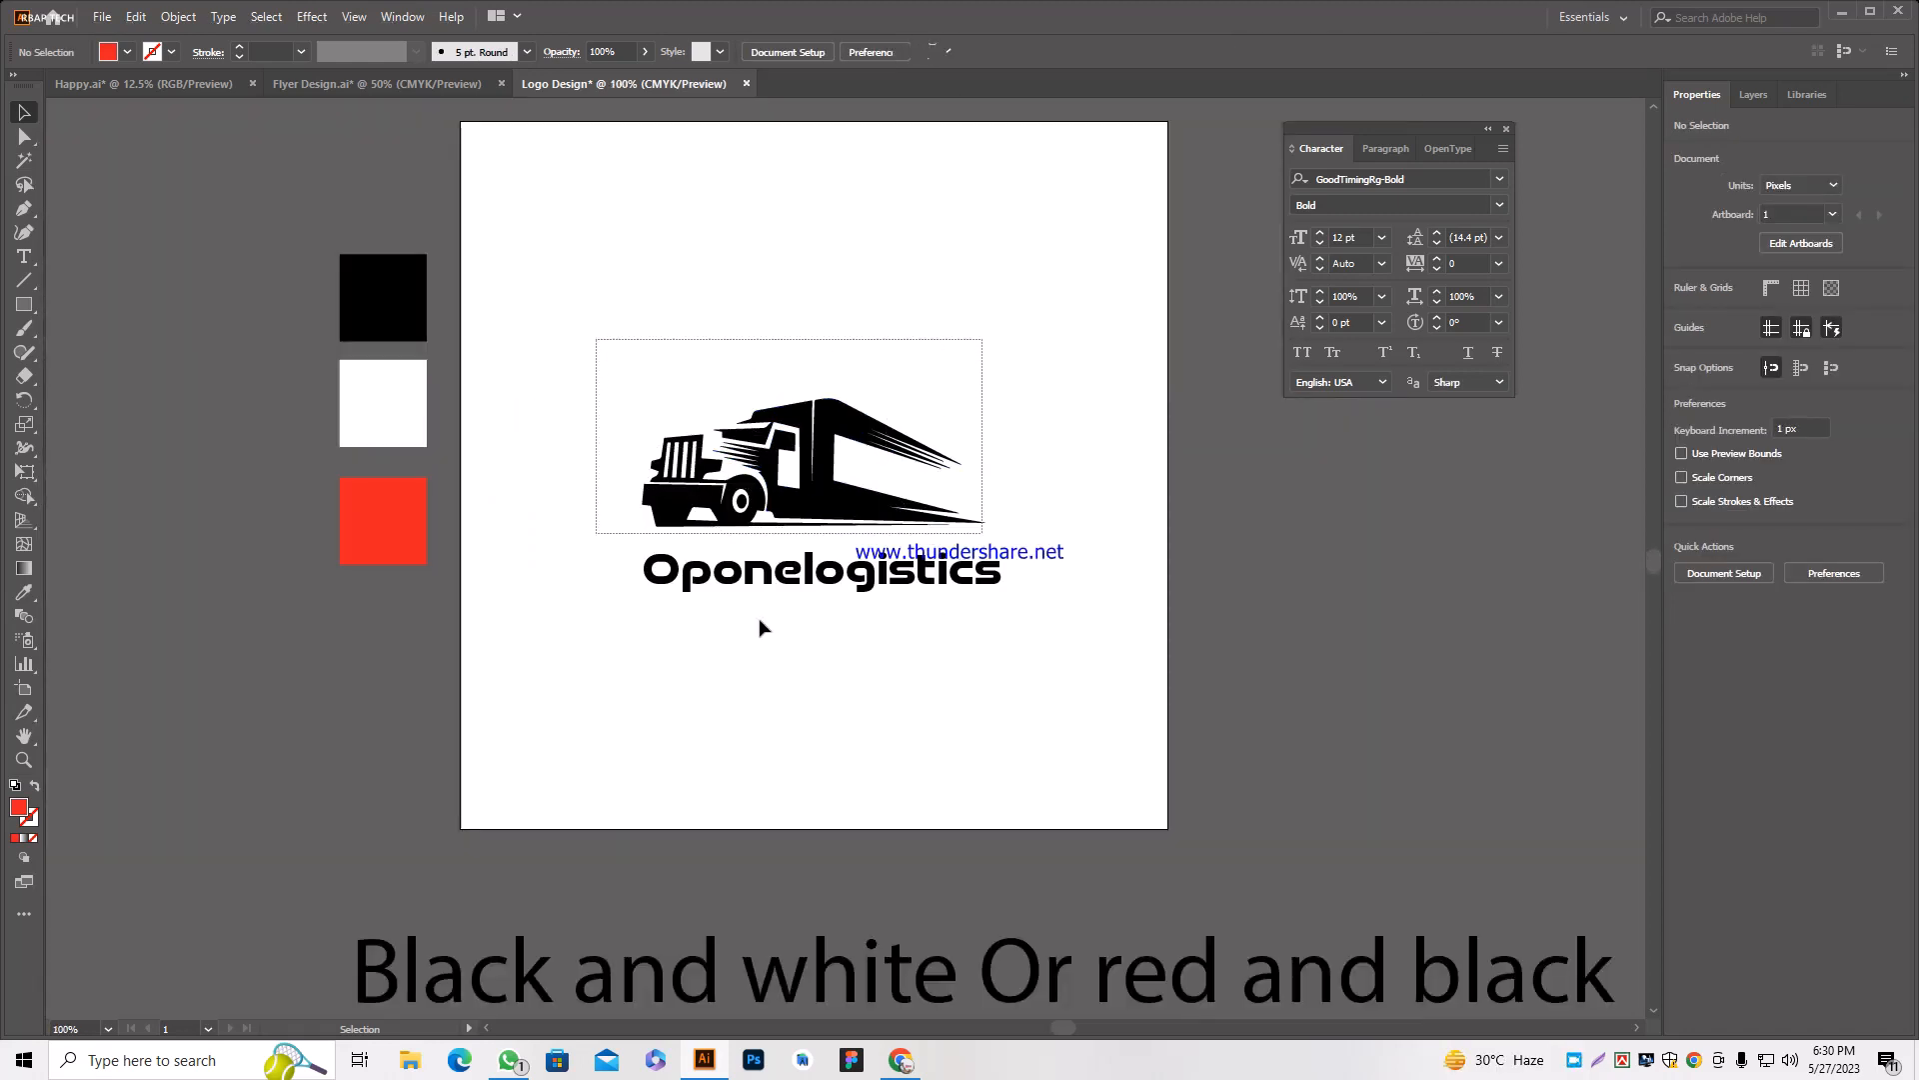
{"action": "left_click", "coordinate": [22, 594]}
{"action": "left_click", "coordinate": [382, 520]}
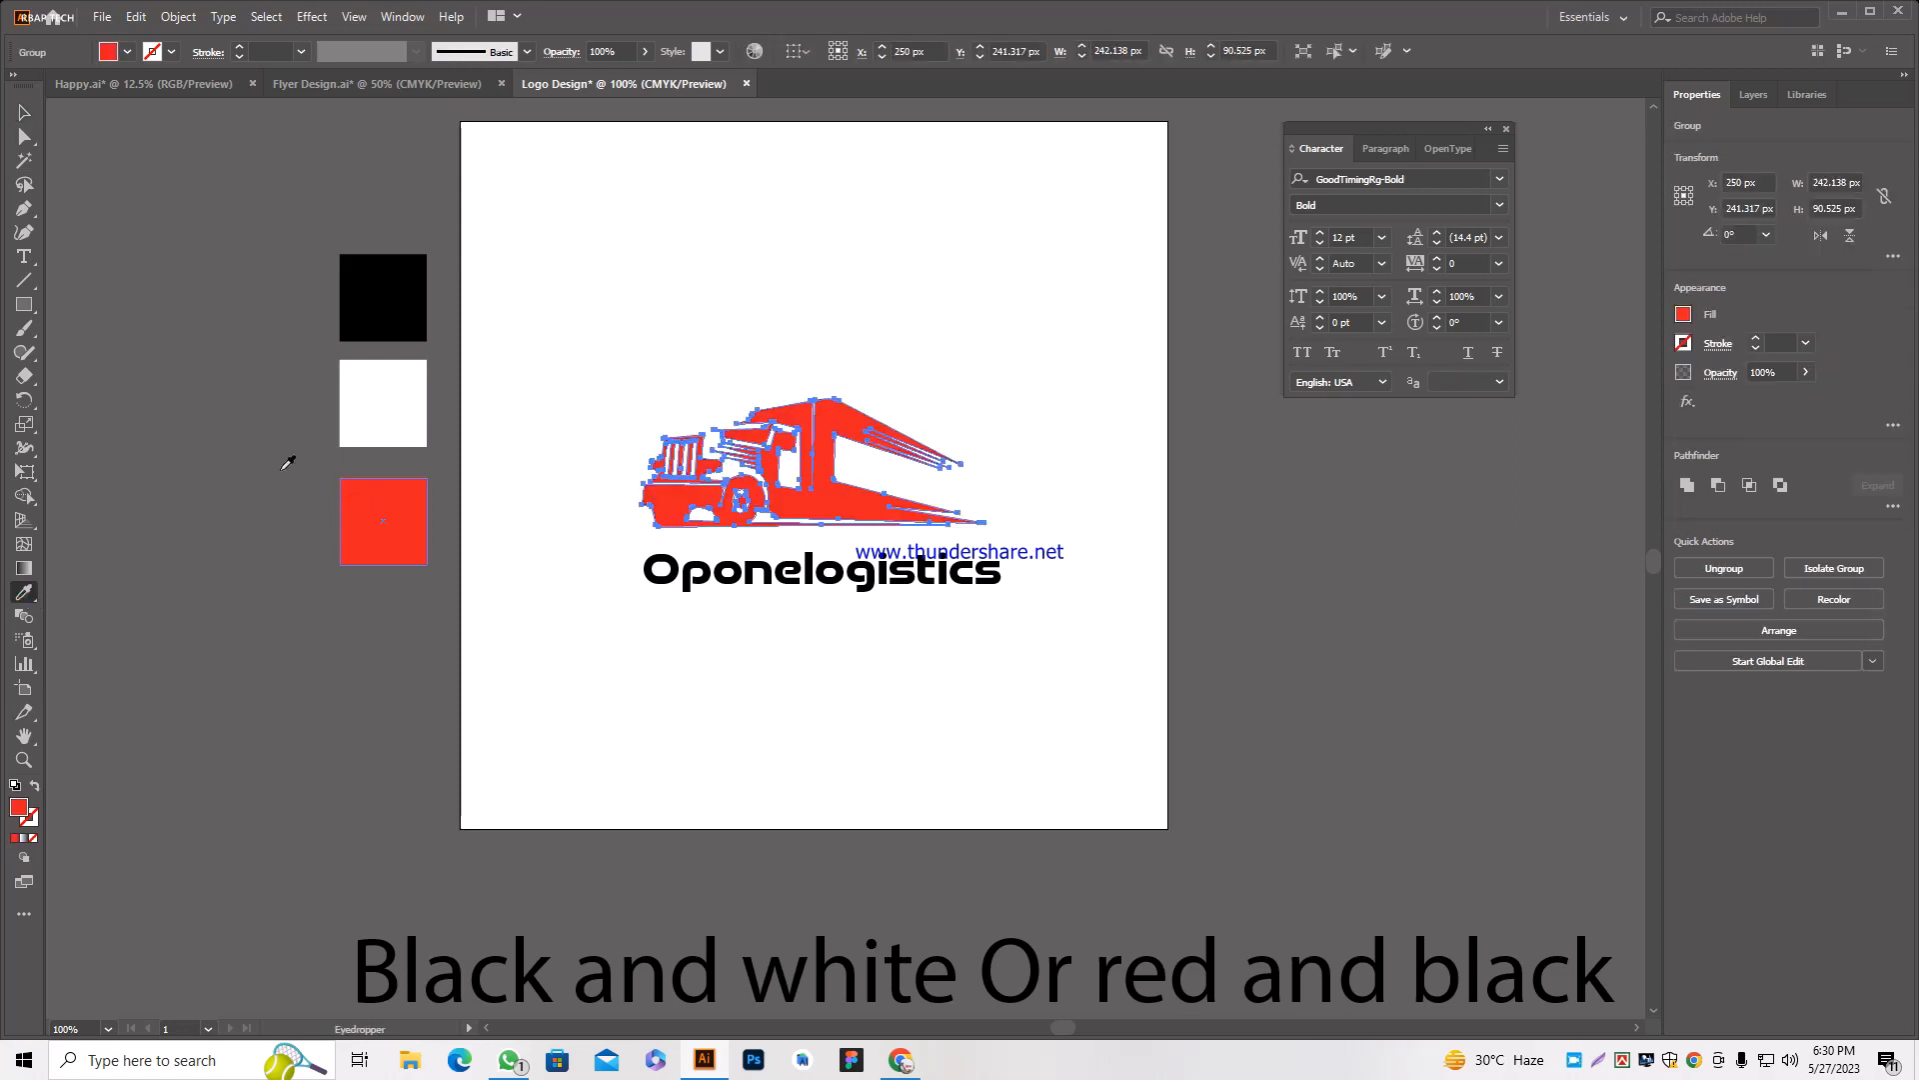
{"action": "key", "text": "v"}
{"action": "left_click", "coordinate": [583, 634]}
{"action": "scroll", "coordinate": [736, 591], "scroll_direction": "down", "scroll_amount": 1}
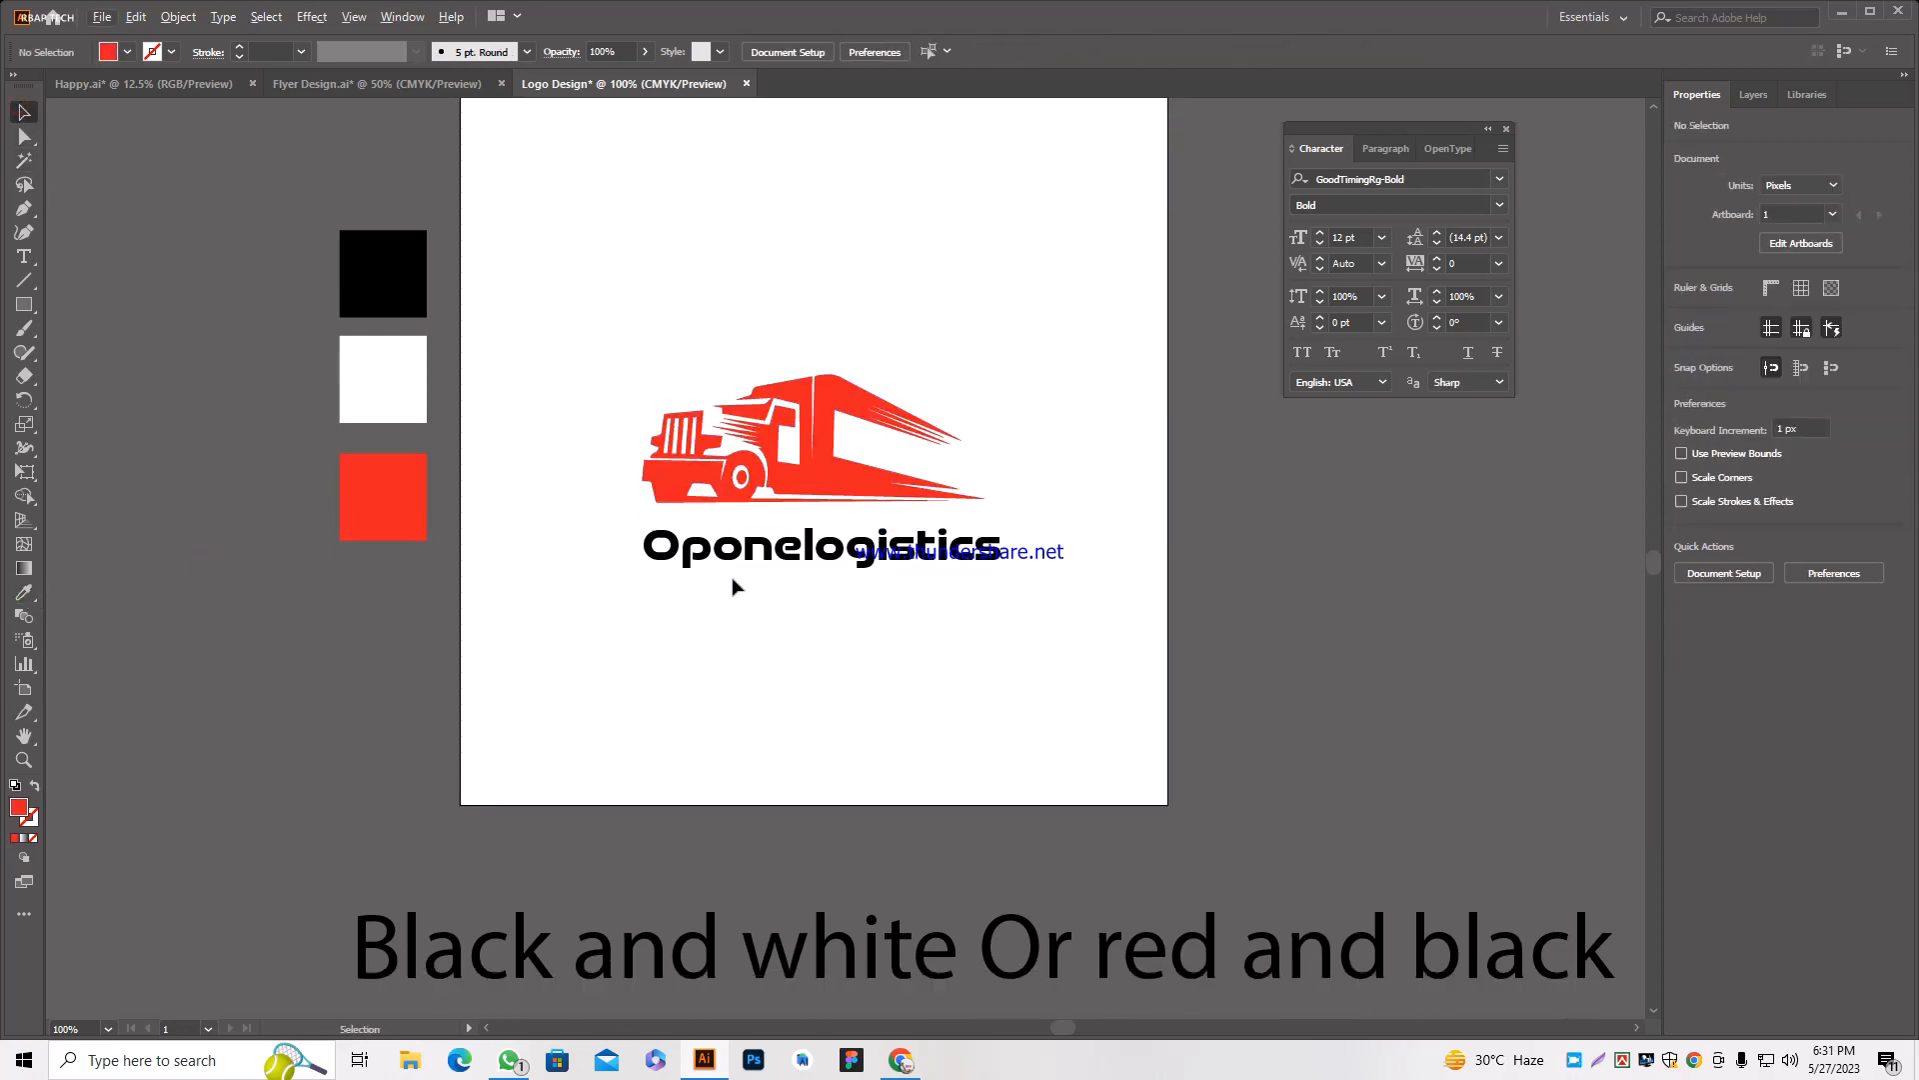
{"action": "left_click", "coordinate": [743, 557]}
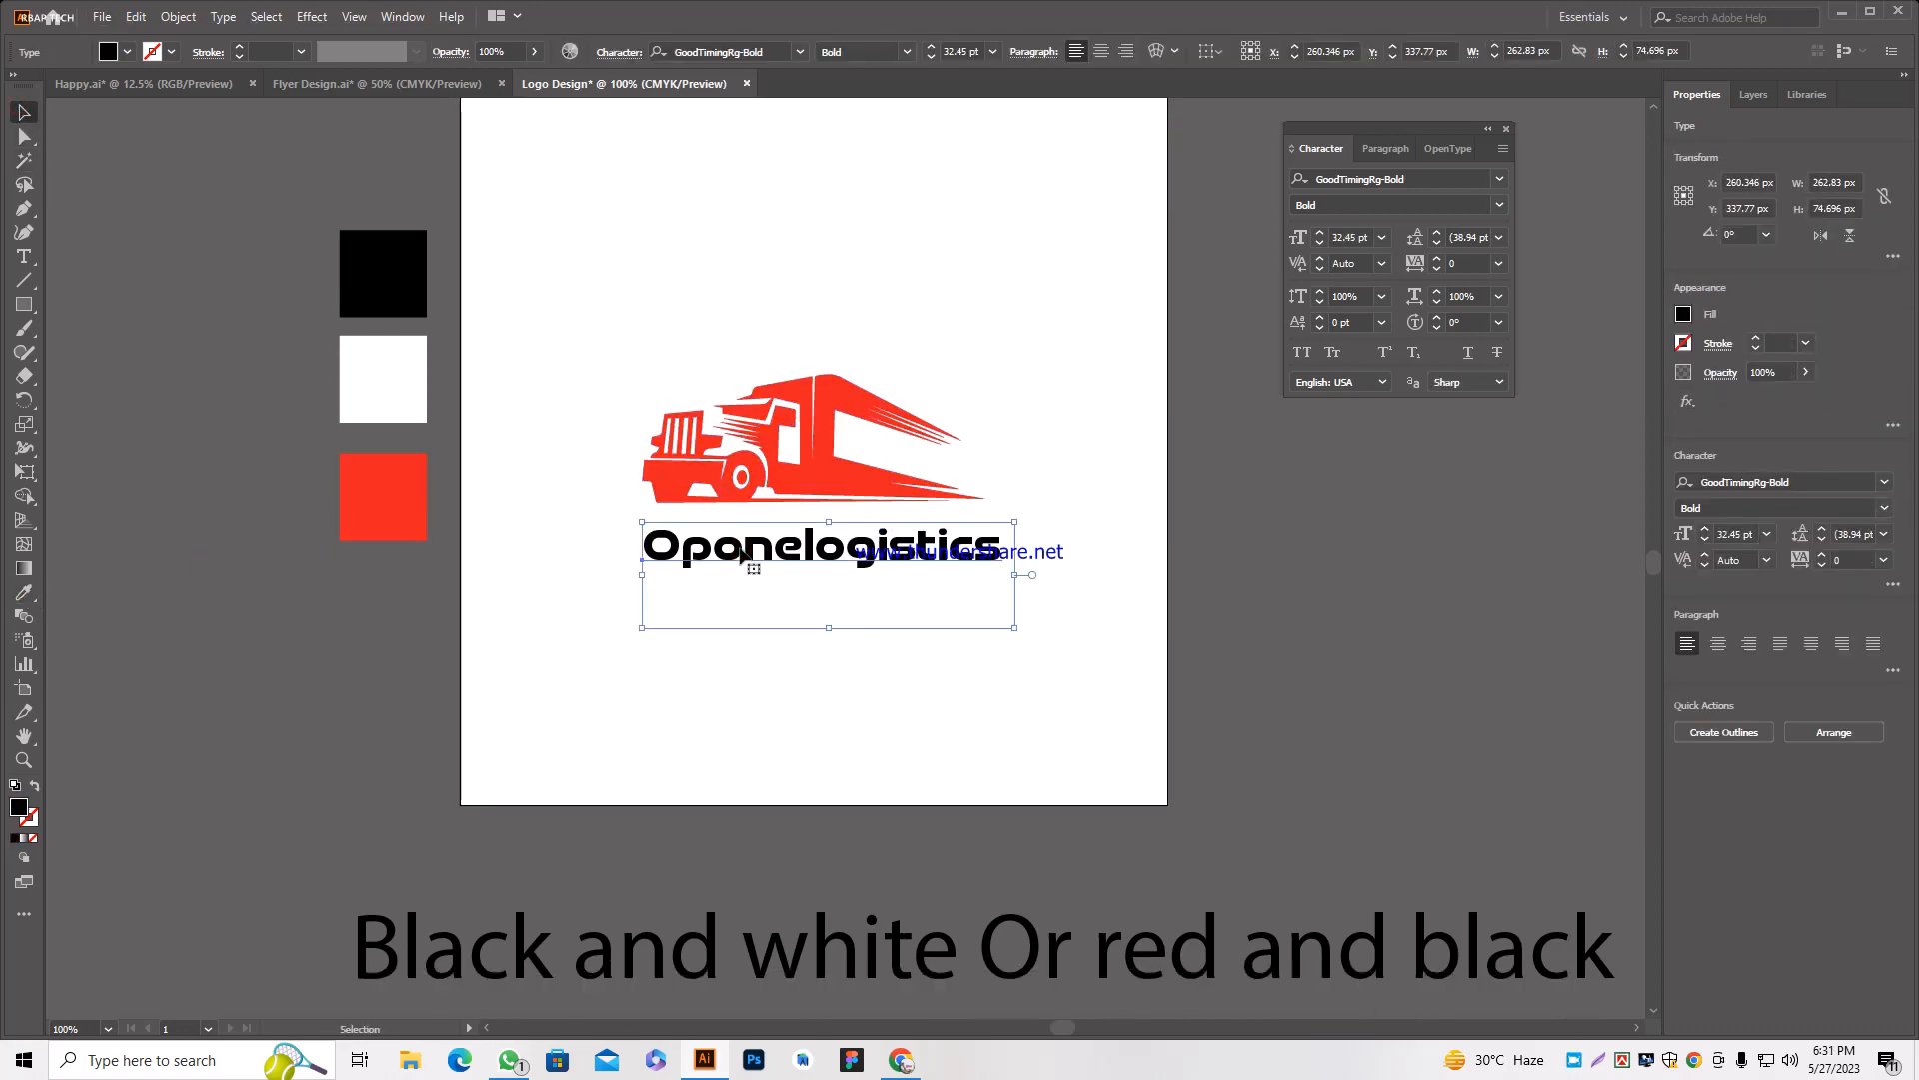
{"action": "left_click", "coordinate": [629, 544]}
{"action": "left_click_drag", "start_coordinate": [627, 292], "coordinate": [687, 597]}
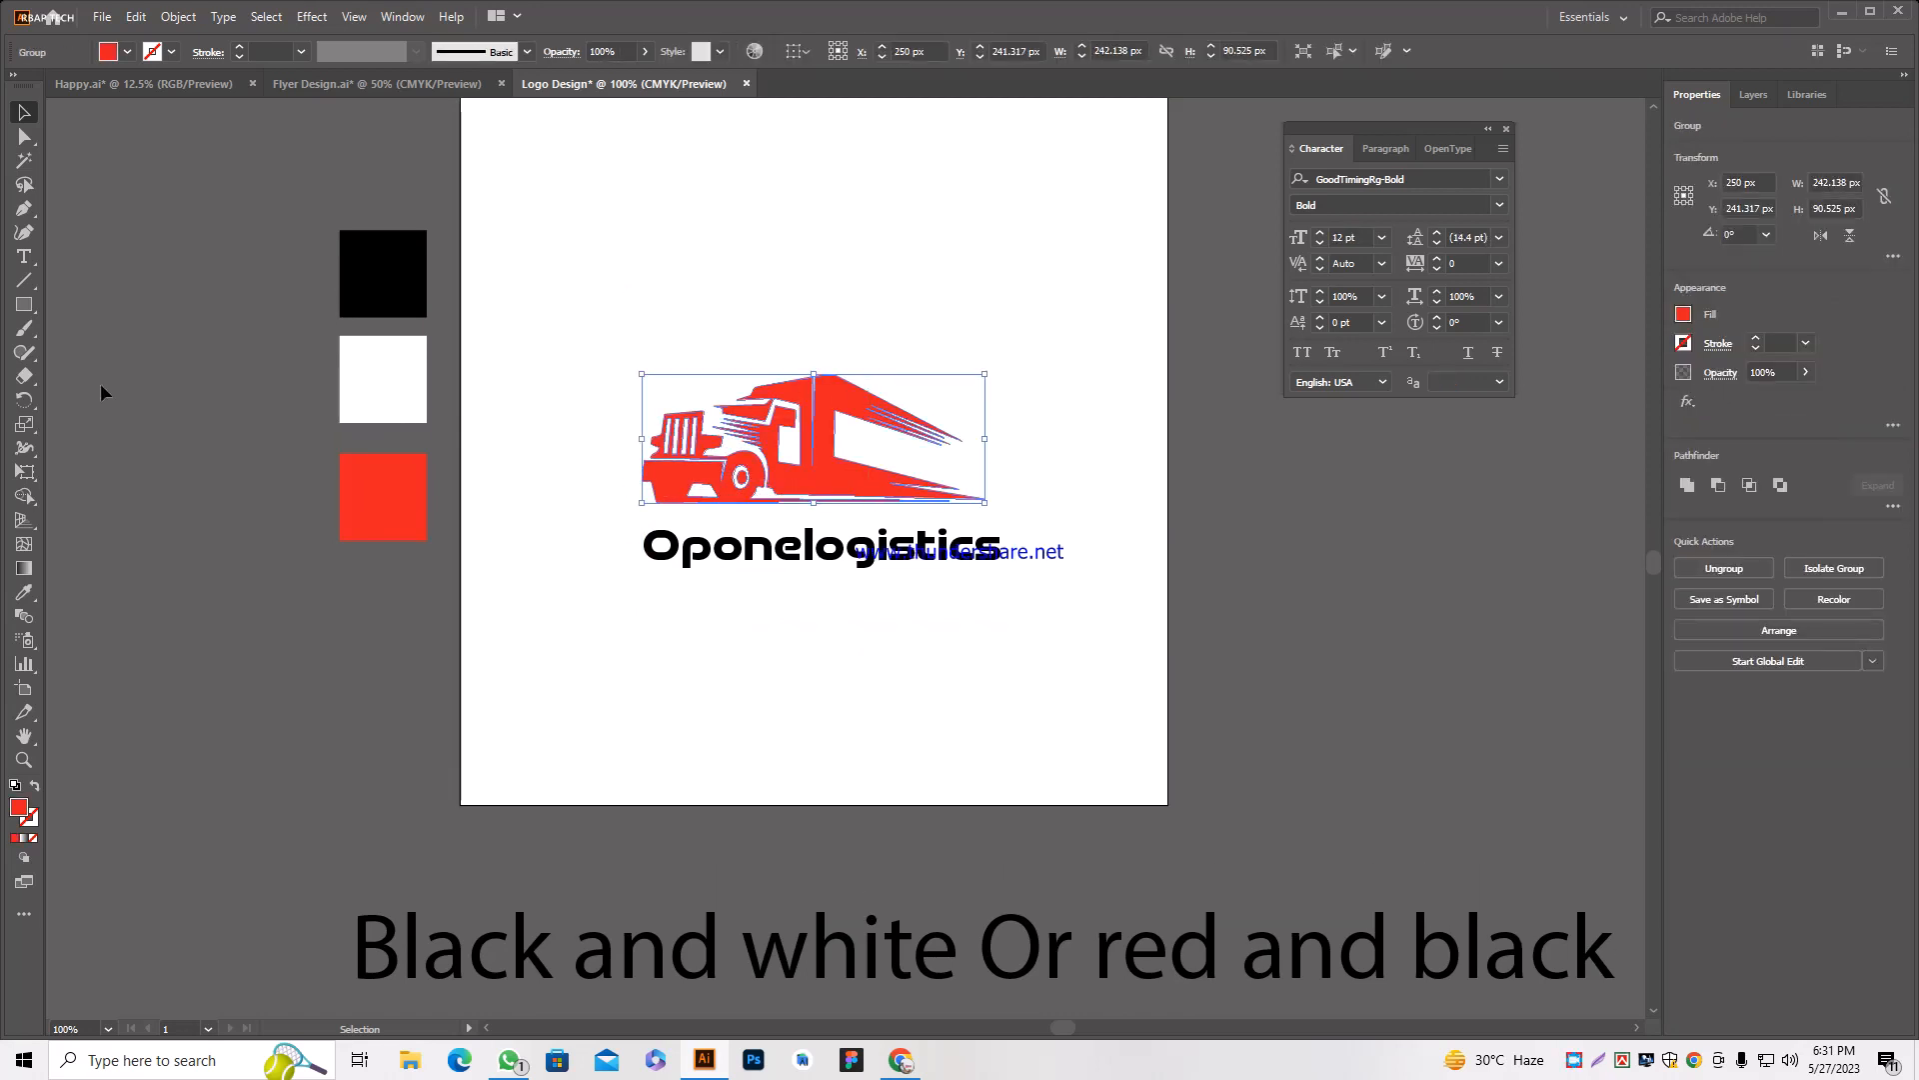
{"action": "left_click", "coordinate": [23, 592]}
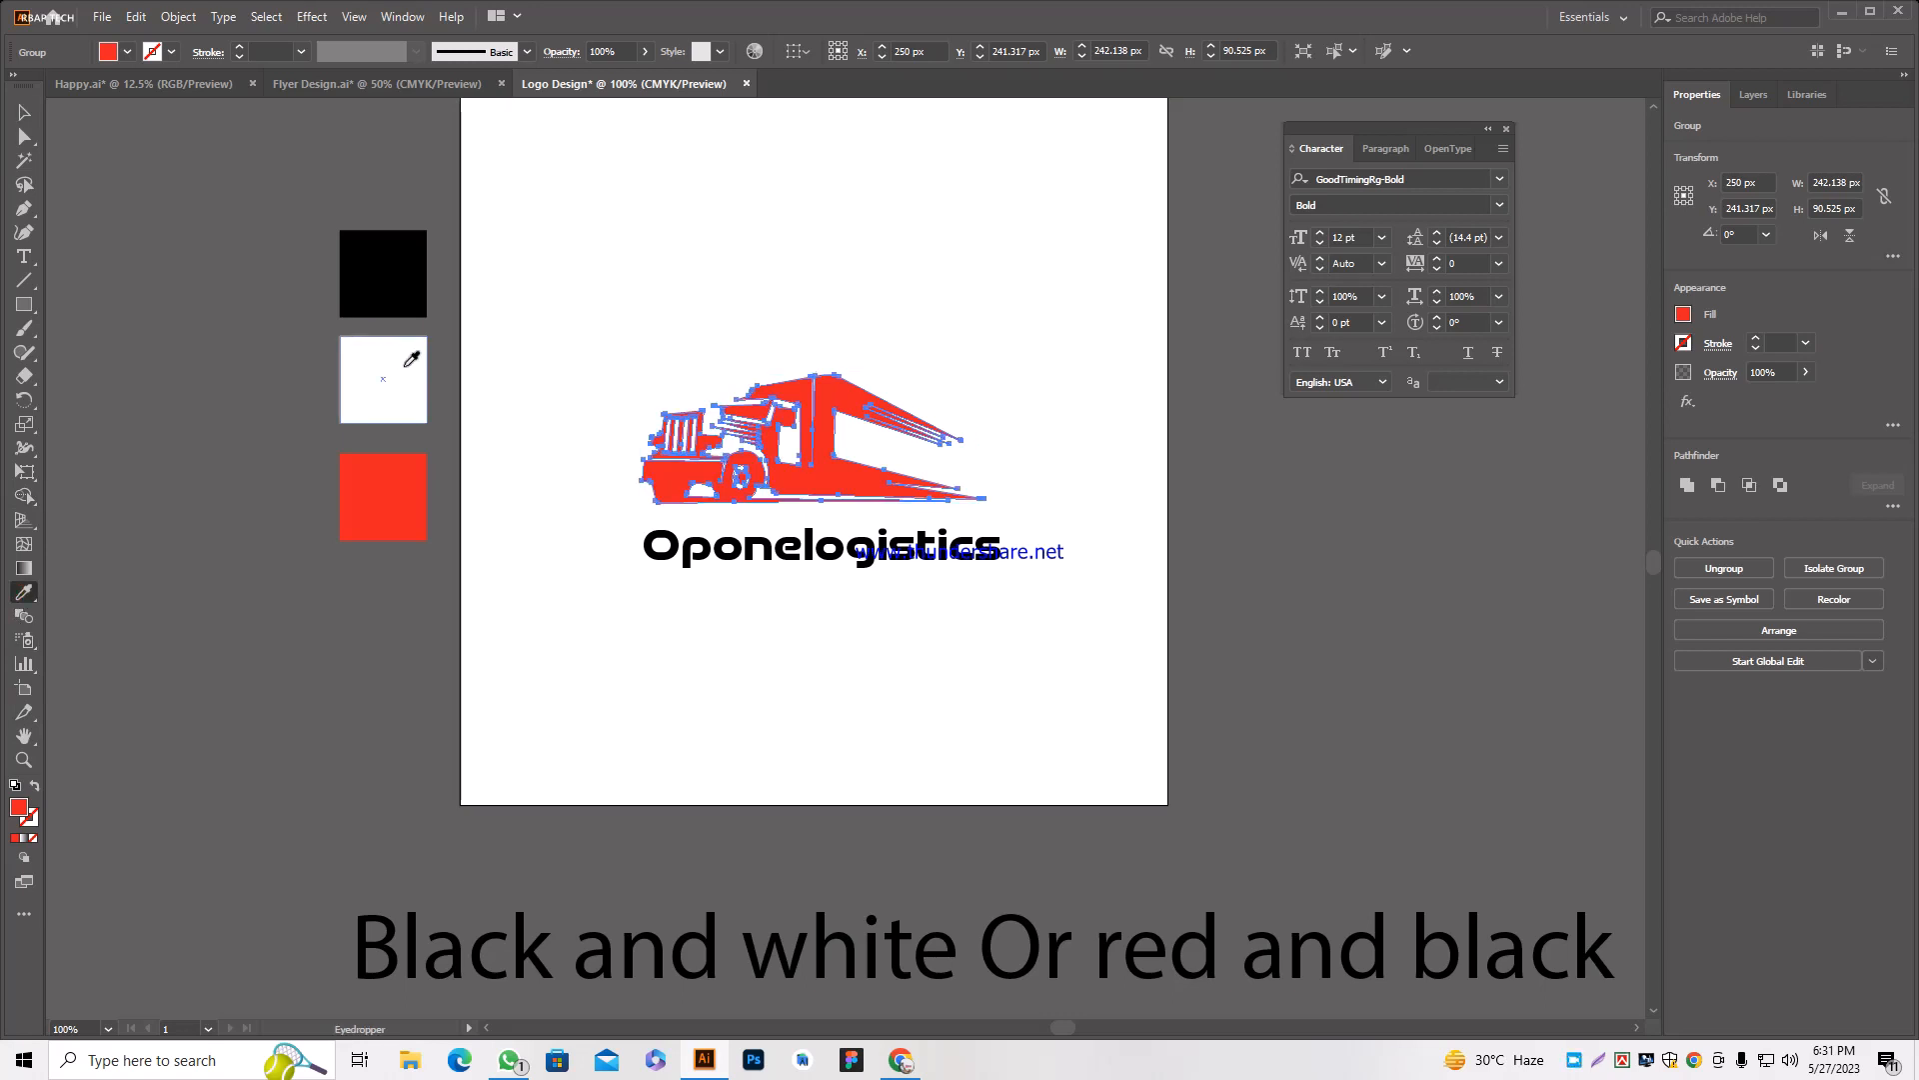
{"action": "left_click", "coordinate": [24, 112]}
{"action": "left_click", "coordinate": [712, 642]}
Ungroup the truck icon so that its parts can be selected separately.
{"action": "key", "text": "ctrl+equal"}
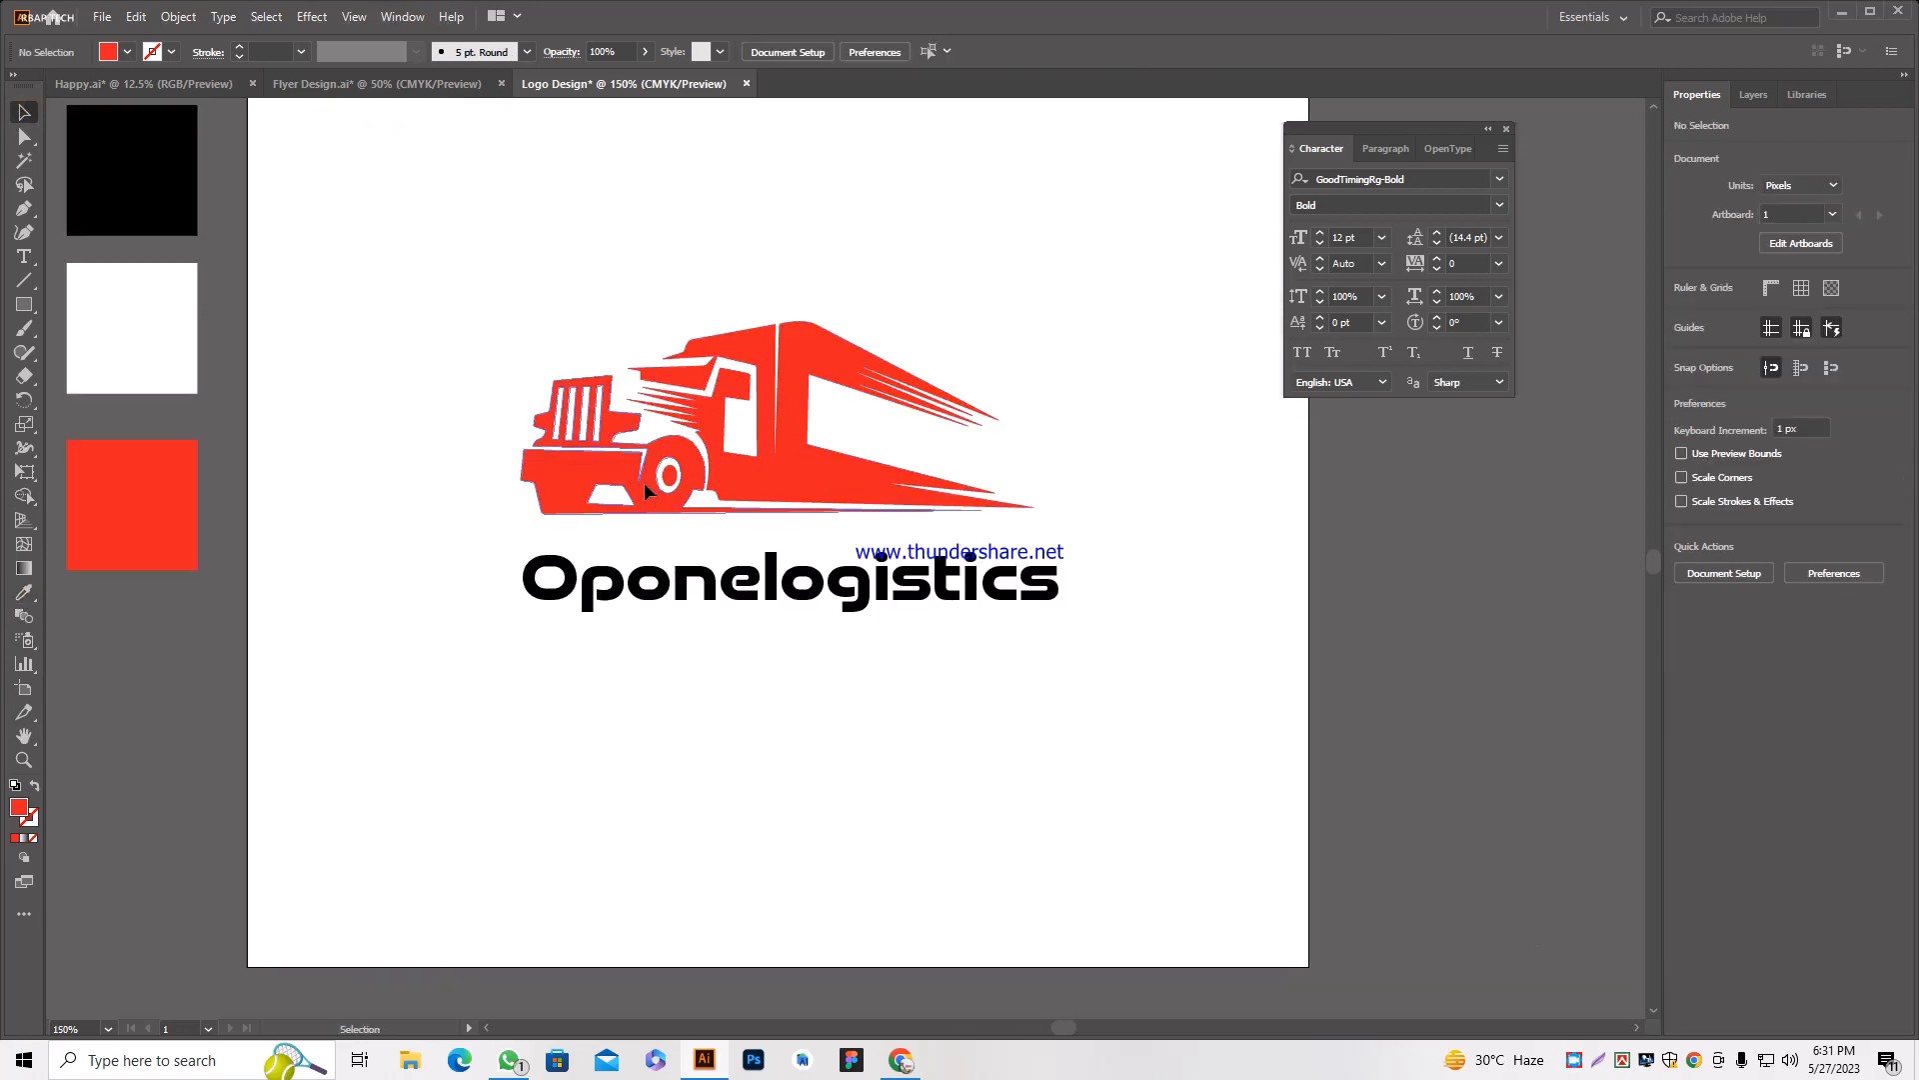
{"action": "left_click", "coordinate": [644, 482]}
{"action": "right_click", "coordinate": [716, 481]}
{"action": "left_click", "coordinate": [785, 655]}
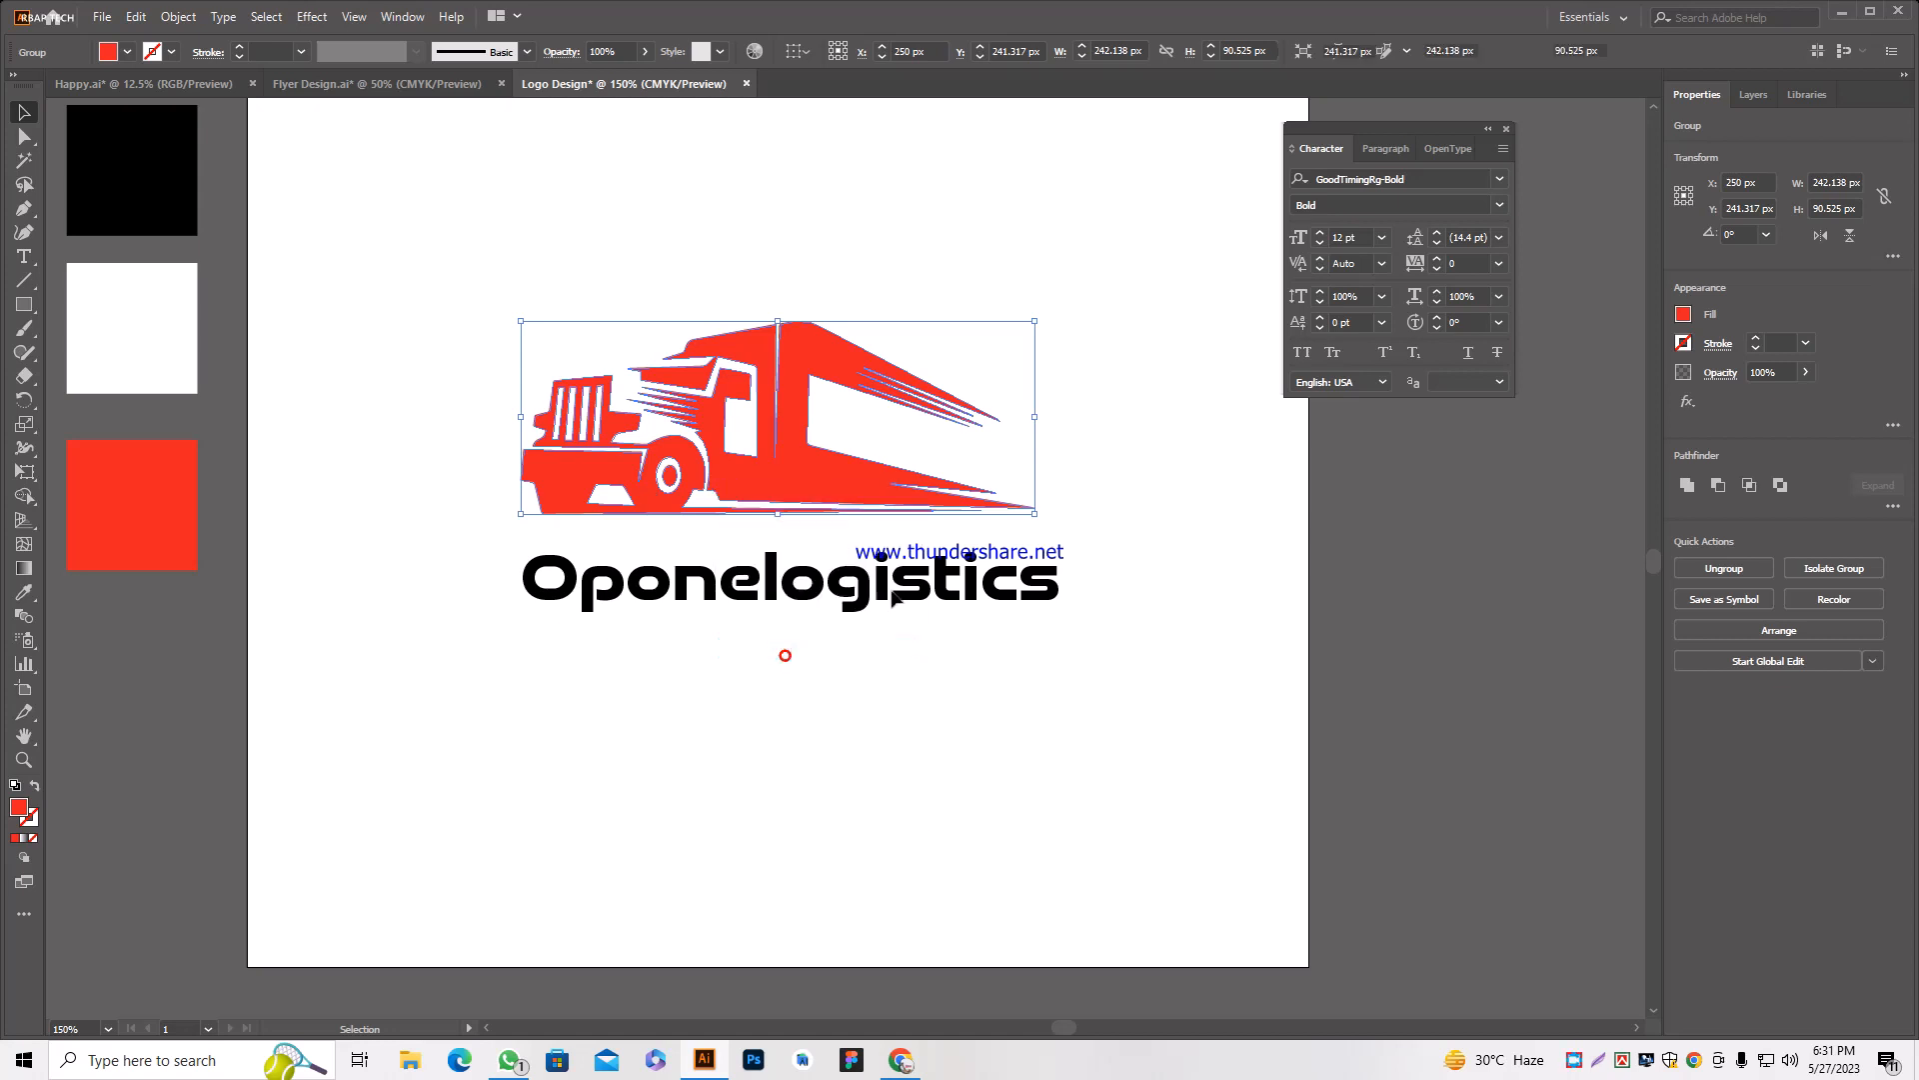
{"action": "left_click", "coordinate": [1170, 672]}
Fill the truck's front part, with grille, bumper and wheel, with black sampled from the black swatch.
{"action": "left_click", "coordinate": [1267, 535]}
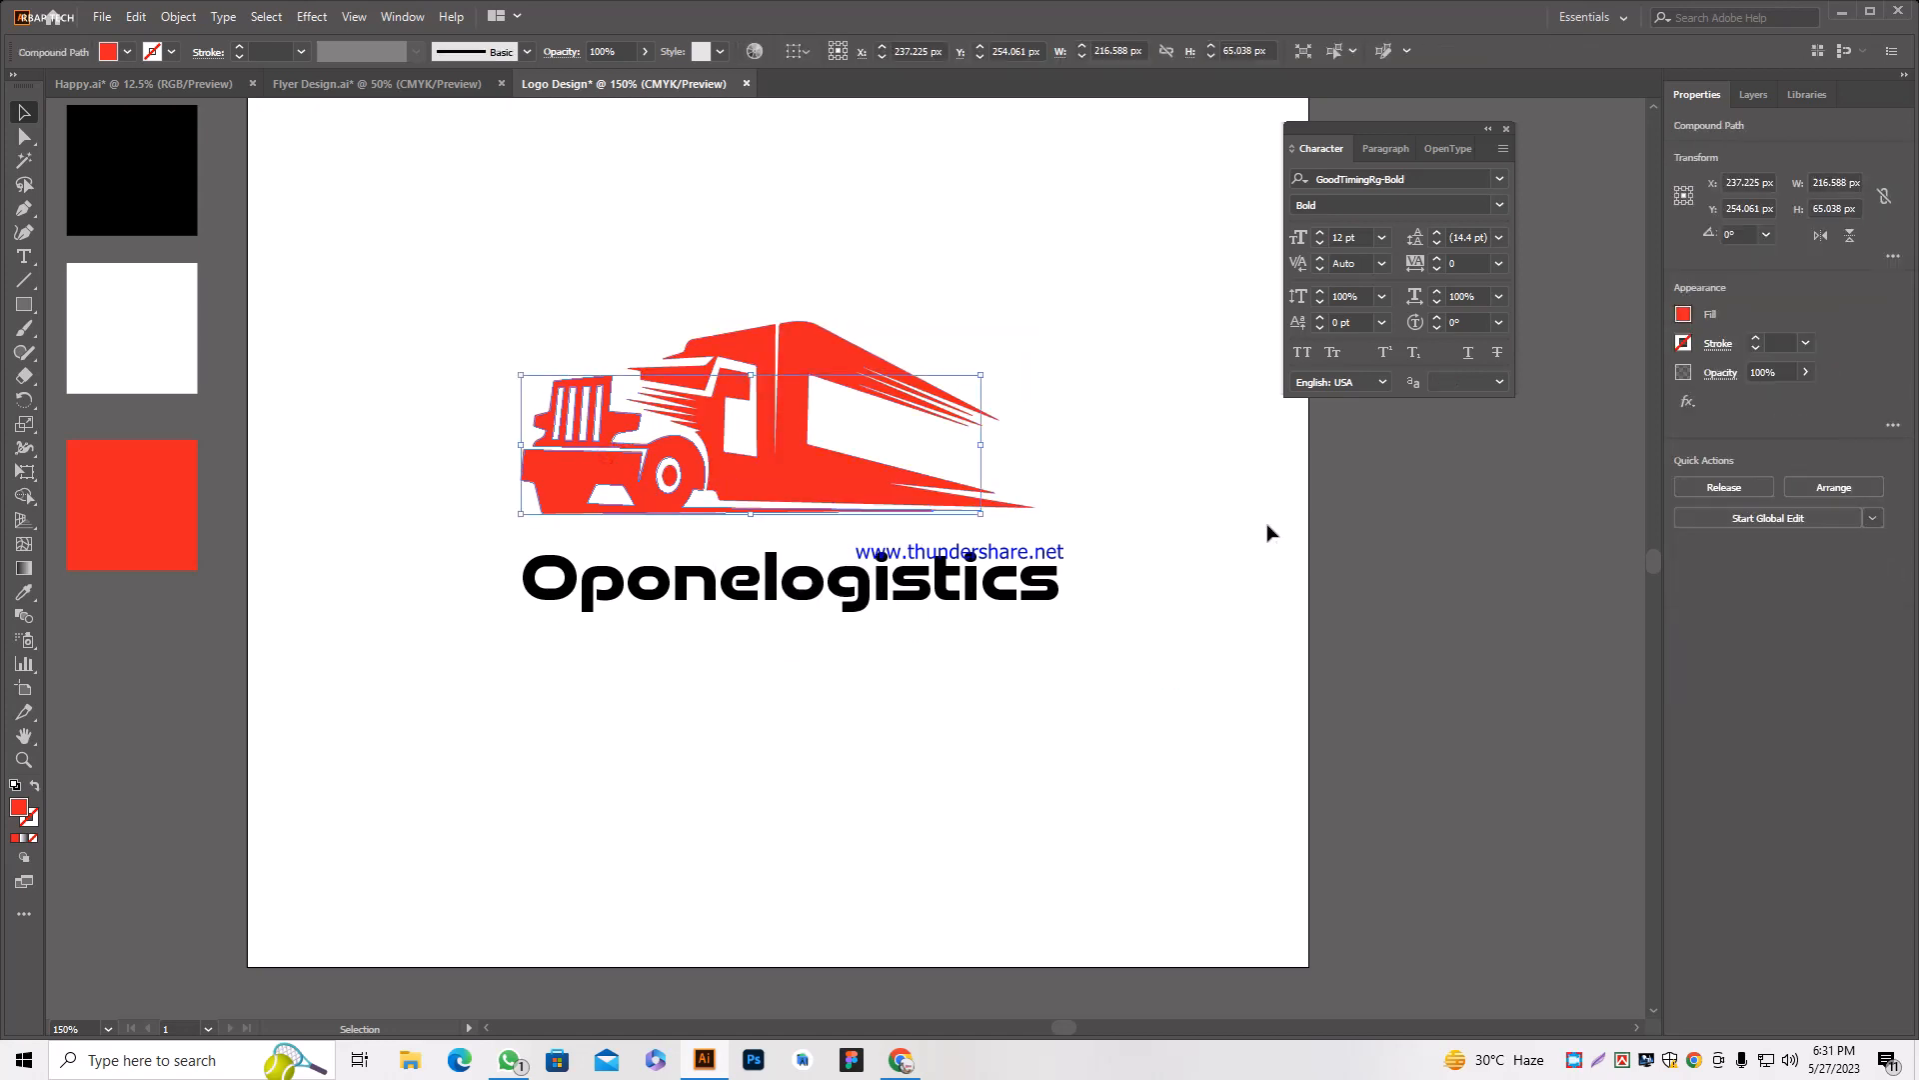
{"action": "key", "text": "ctrl+minus"}
{"action": "left_click", "coordinate": [25, 591]}
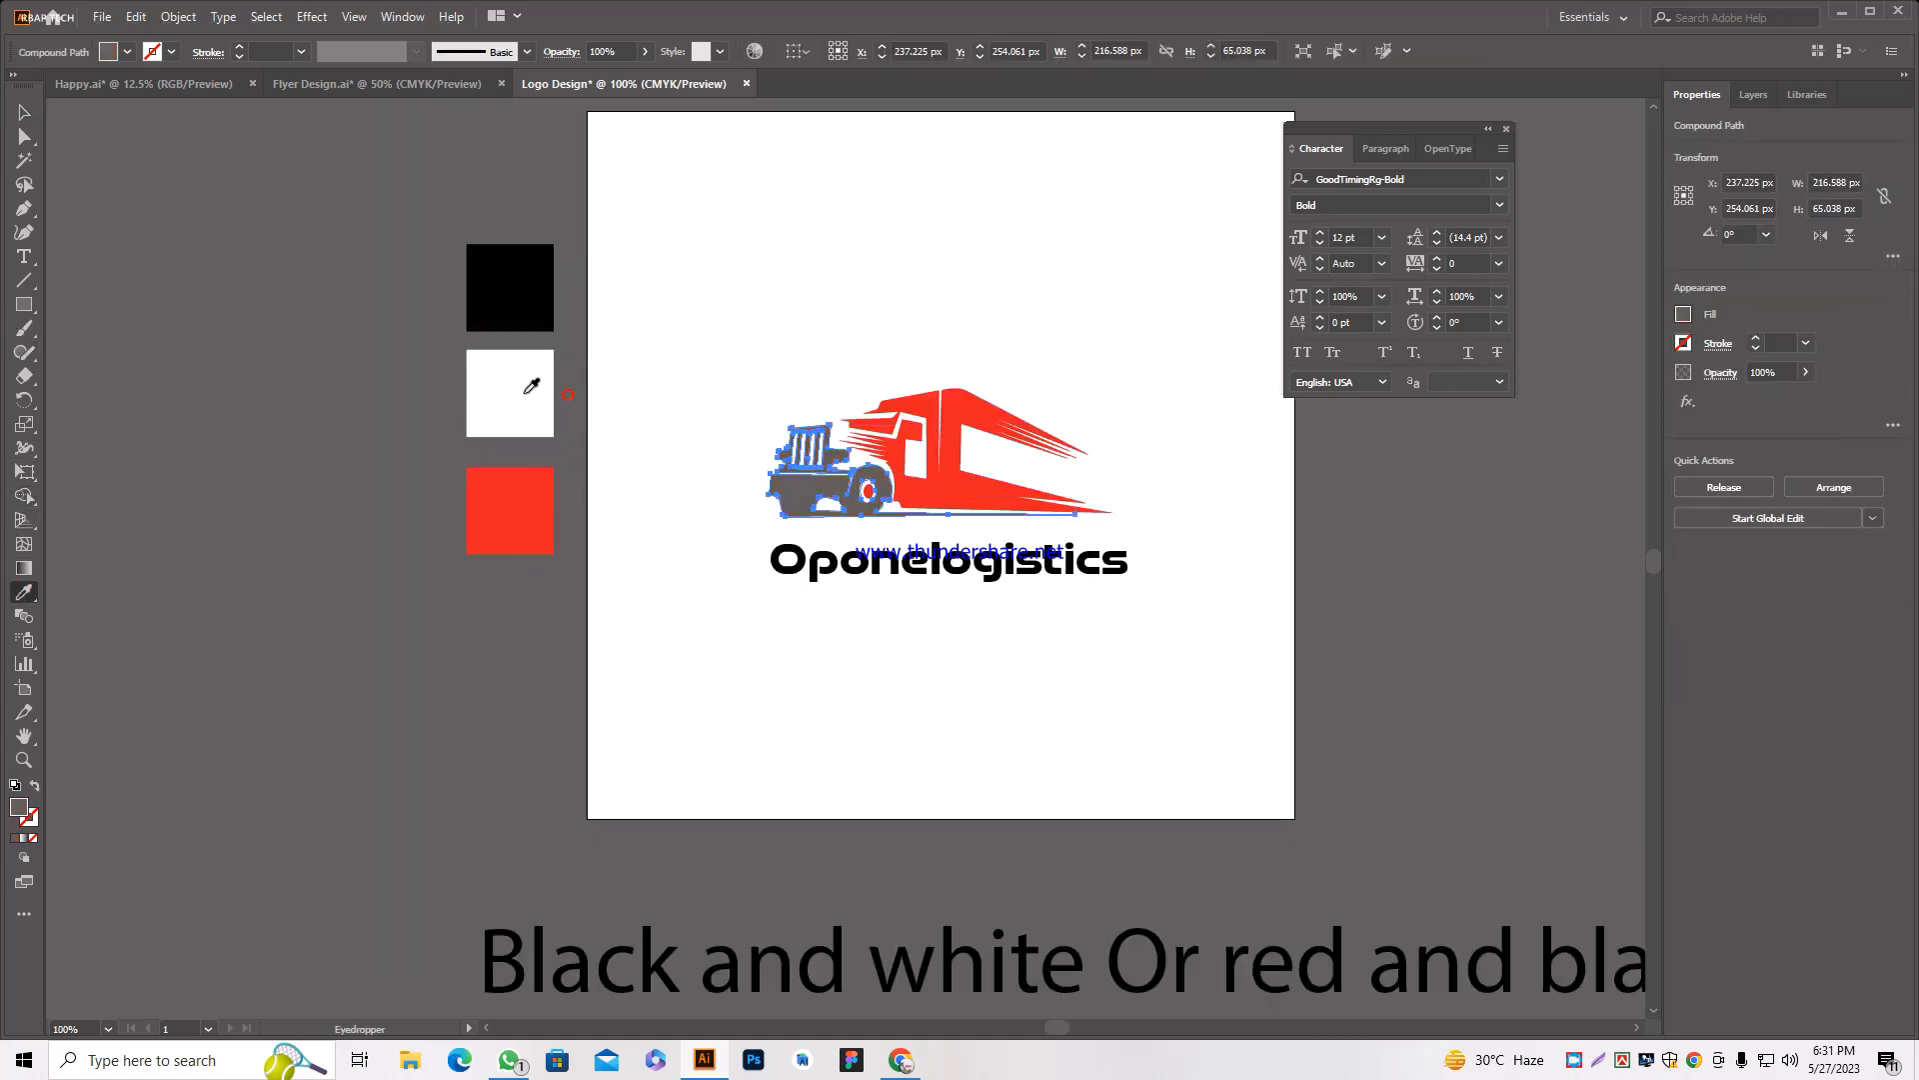
{"action": "left_click", "coordinate": [514, 396]}
{"action": "left_click", "coordinate": [526, 275]}
{"action": "key", "text": "v"}
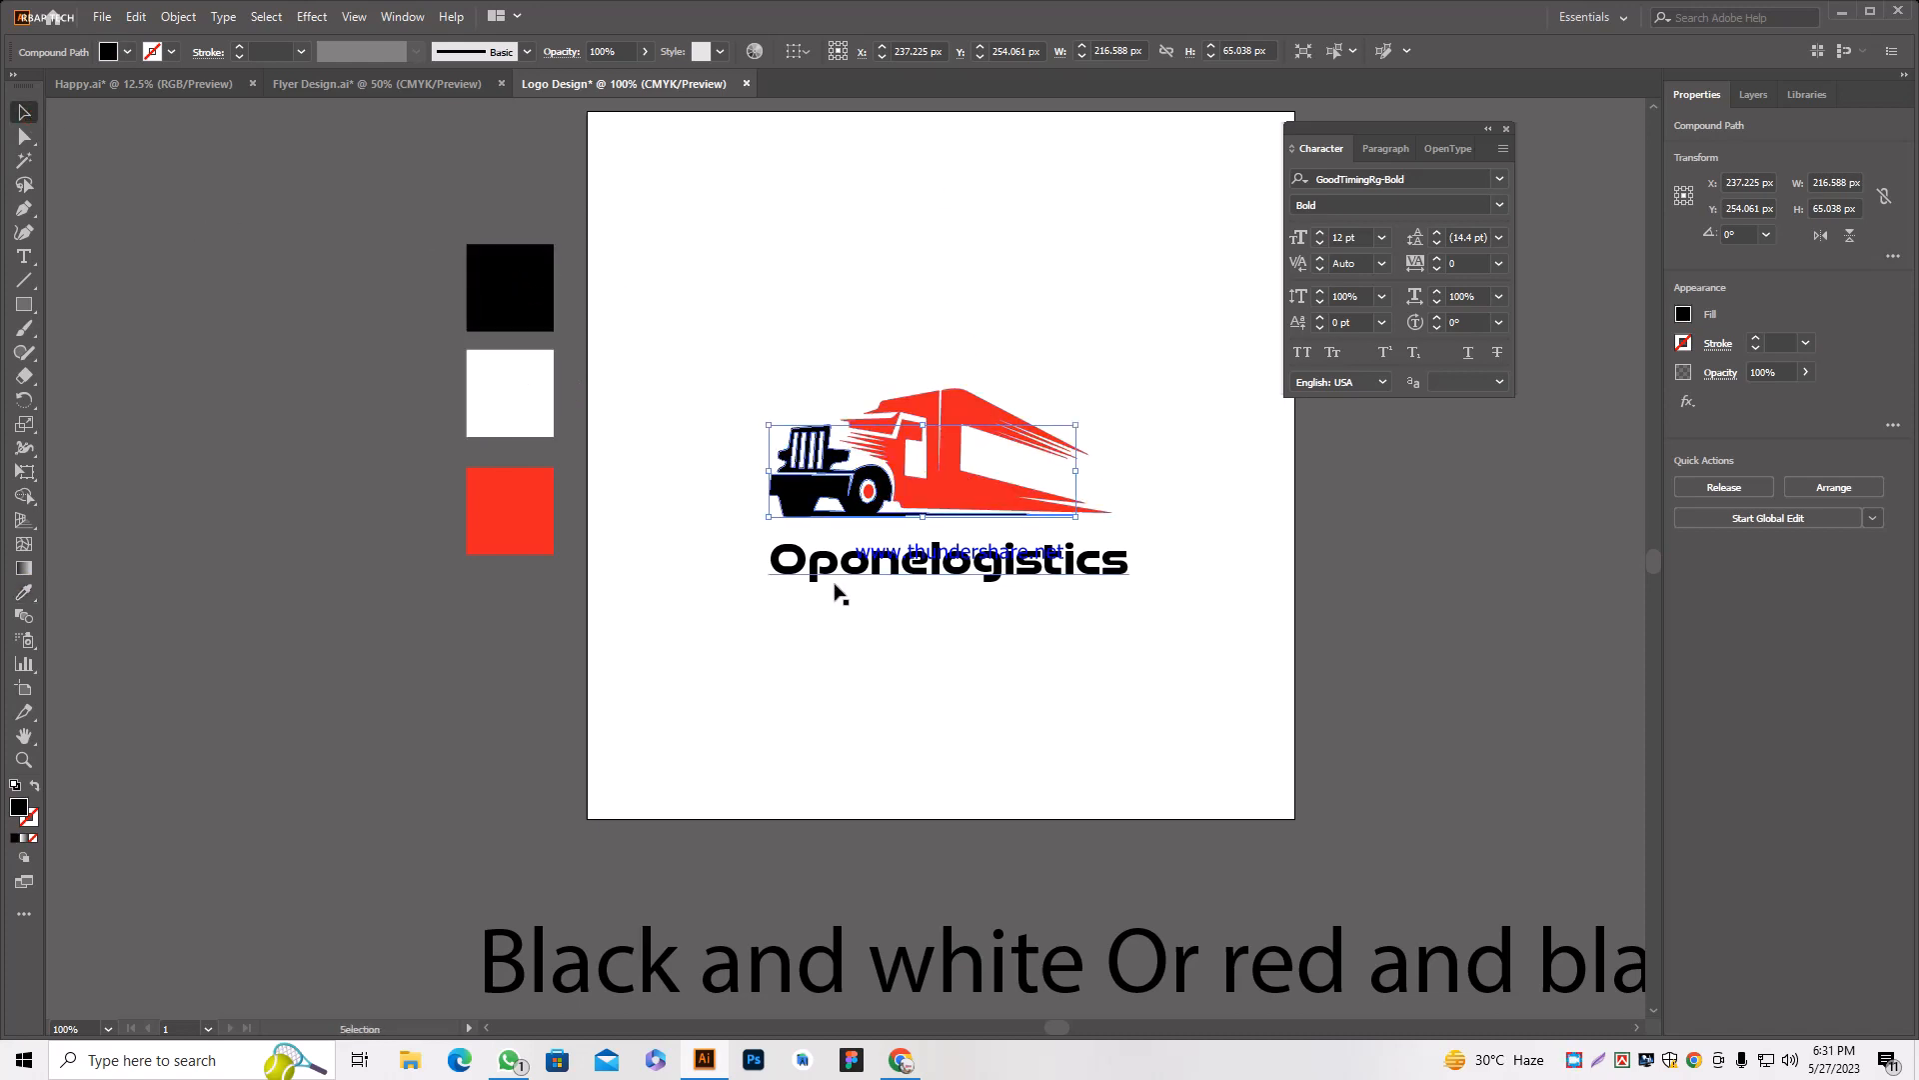
Fill the small centre shape of the truck's front wheel with black sampled from the black swatch.
{"action": "scroll", "coordinate": [863, 505], "scroll_direction": "up", "scroll_amount": 2}
{"action": "left_click", "coordinate": [876, 480]}
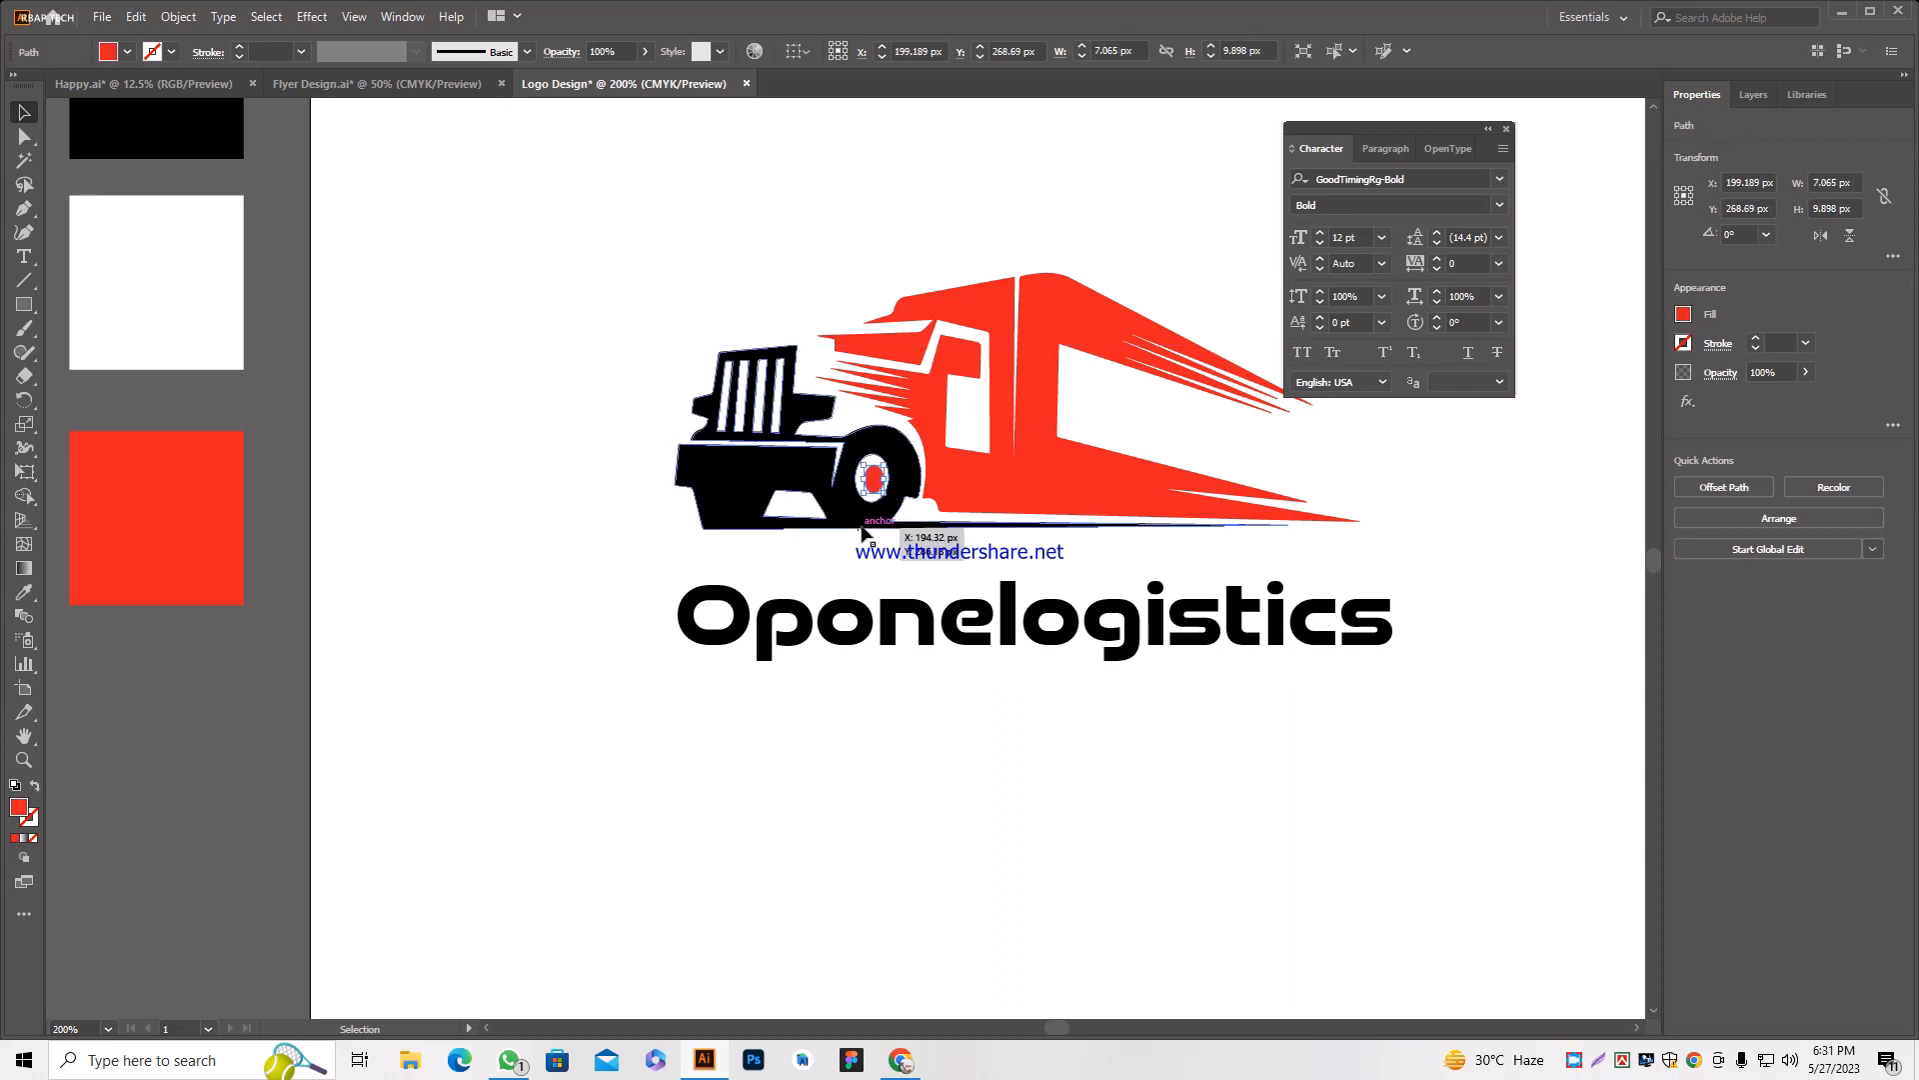
{"action": "left_click", "coordinate": [24, 592]}
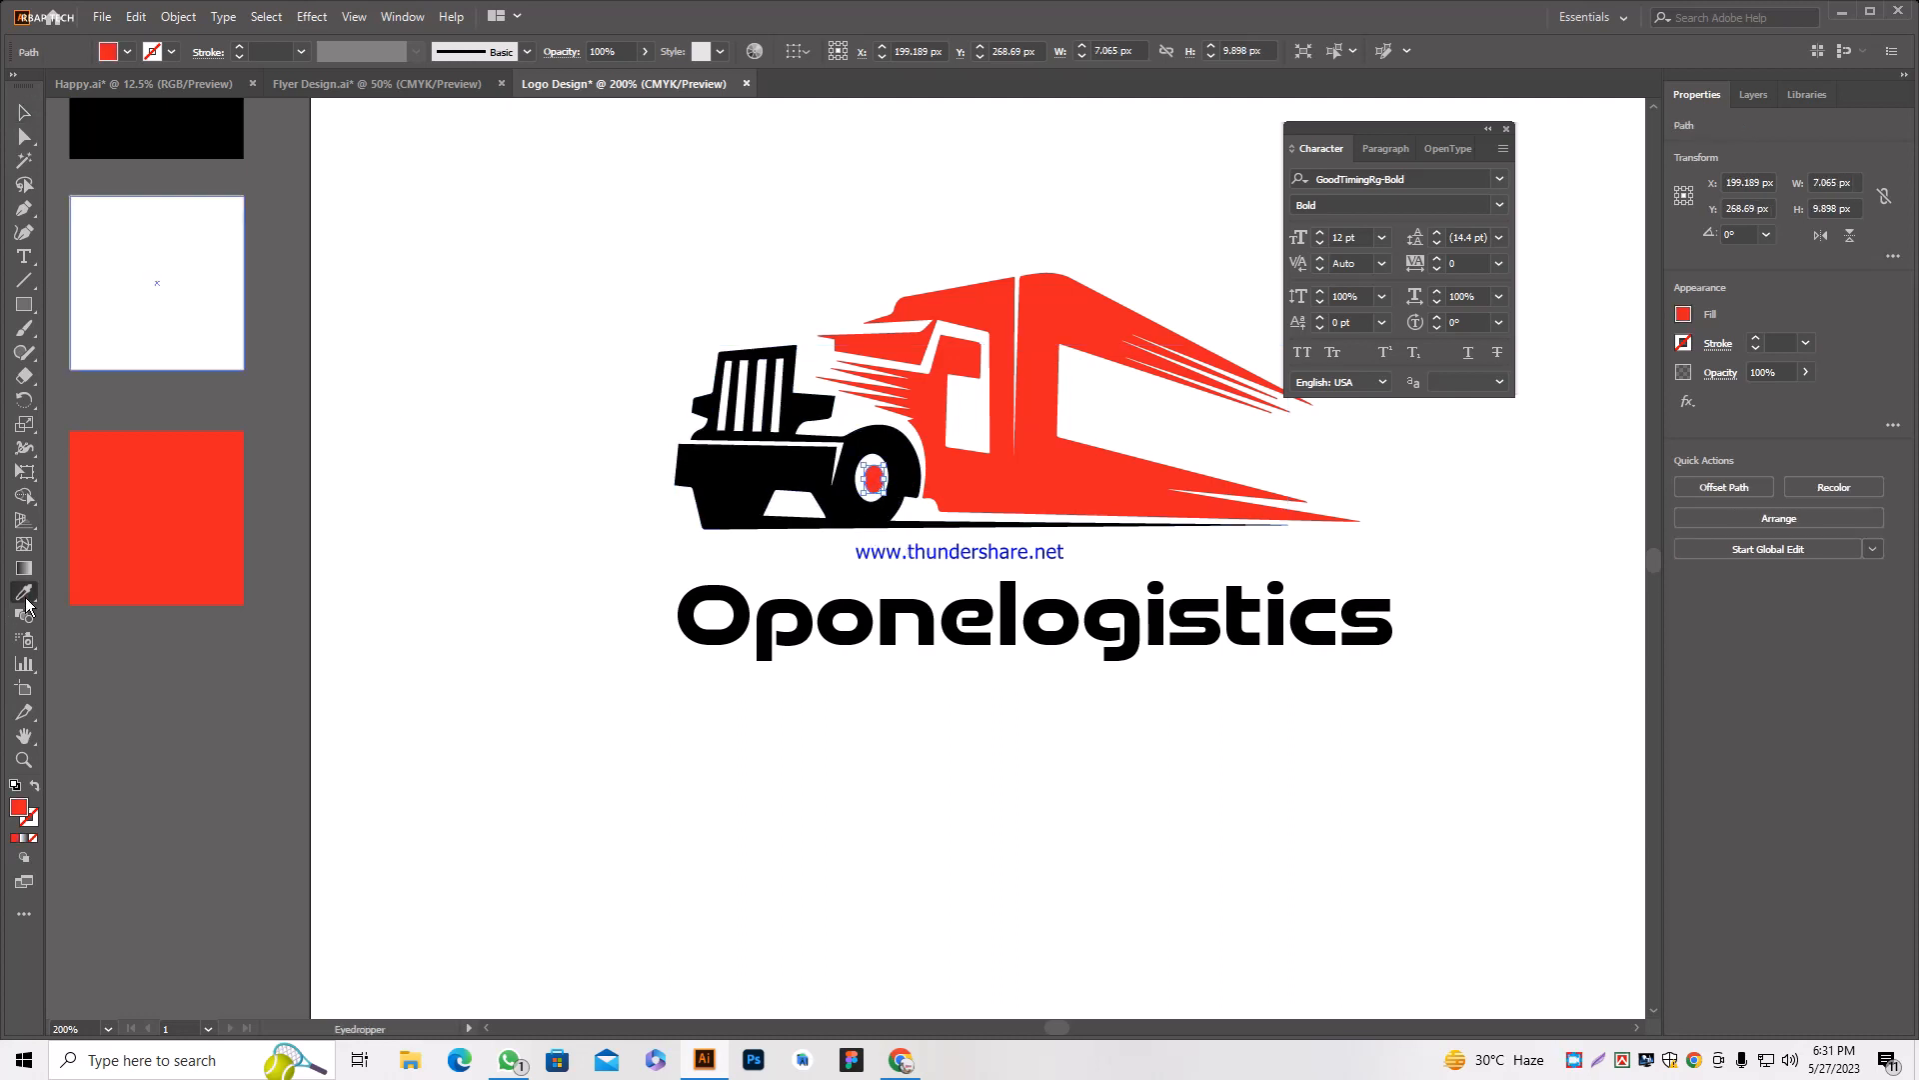
{"action": "left_click", "coordinate": [168, 118]}
{"action": "scroll", "coordinate": [634, 566], "scroll_direction": "down", "scroll_amount": 1}
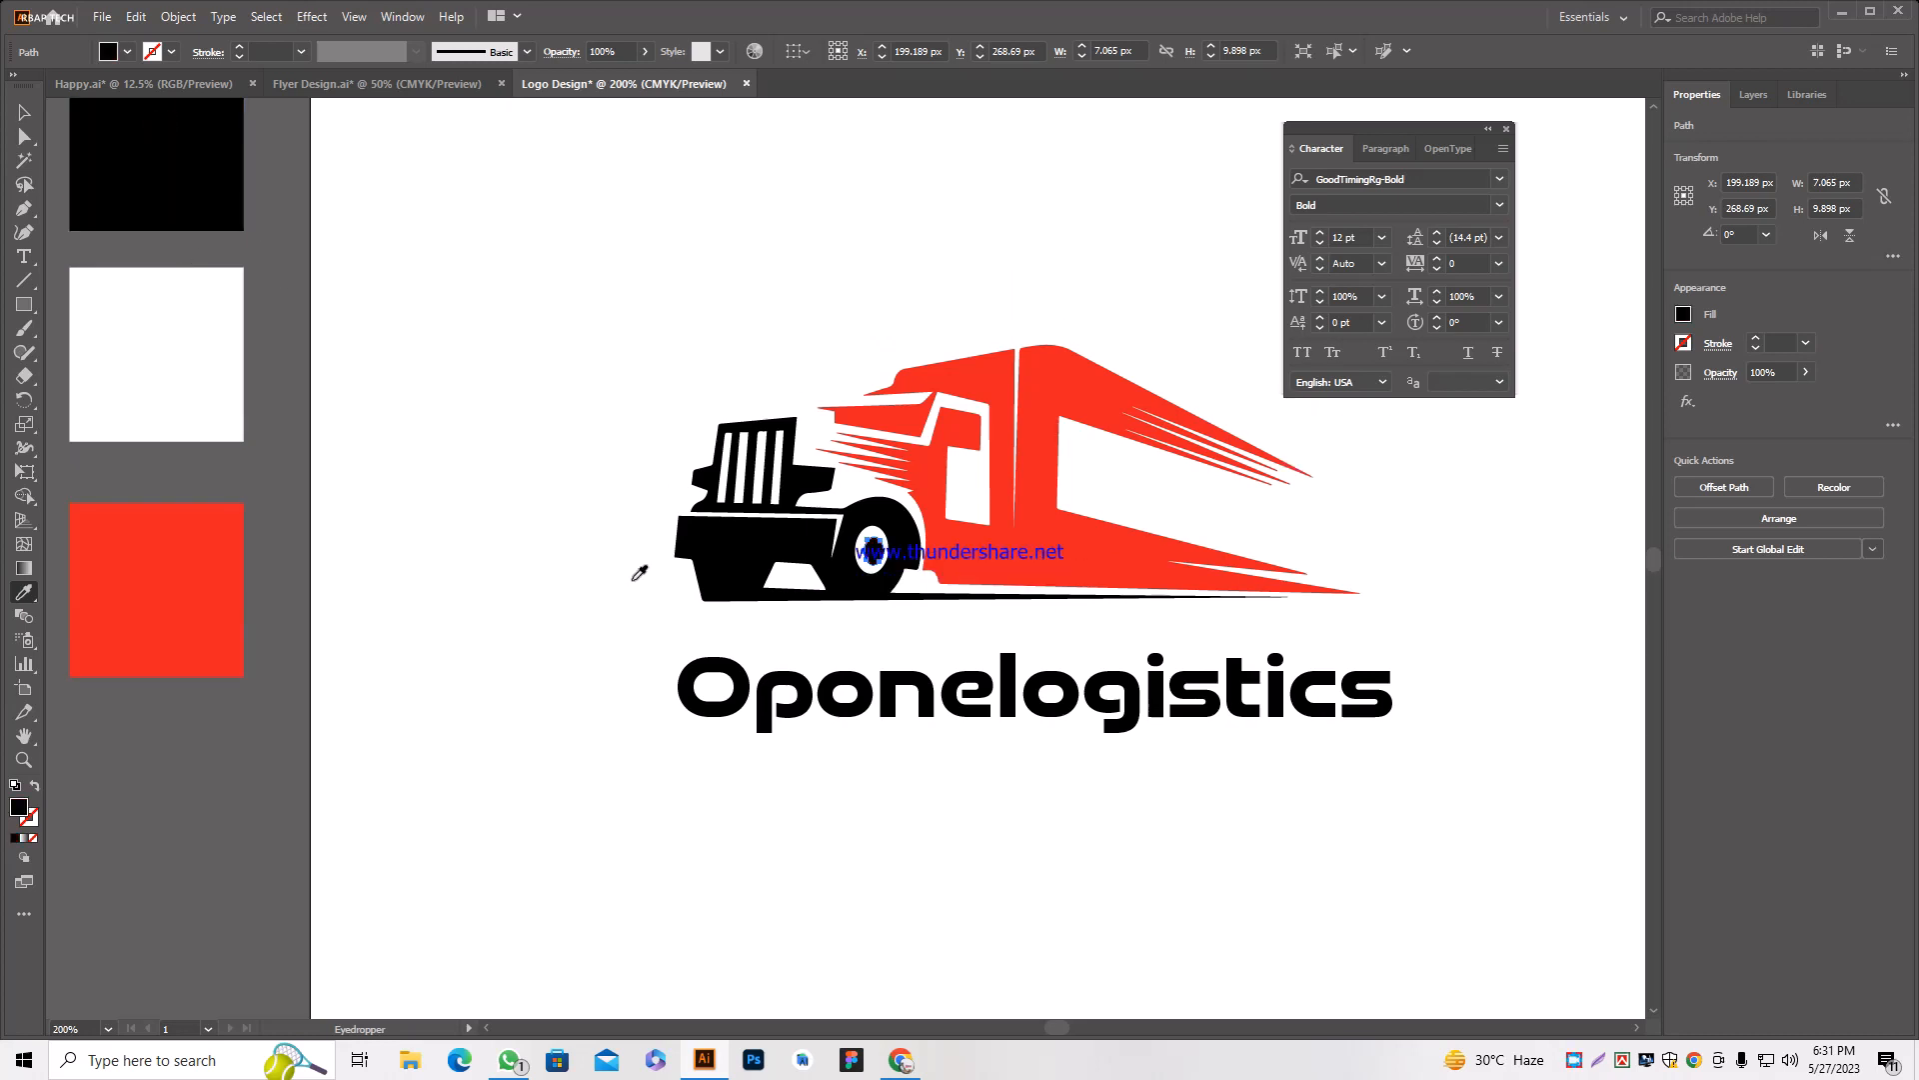
{"action": "left_click", "coordinate": [22, 111]}
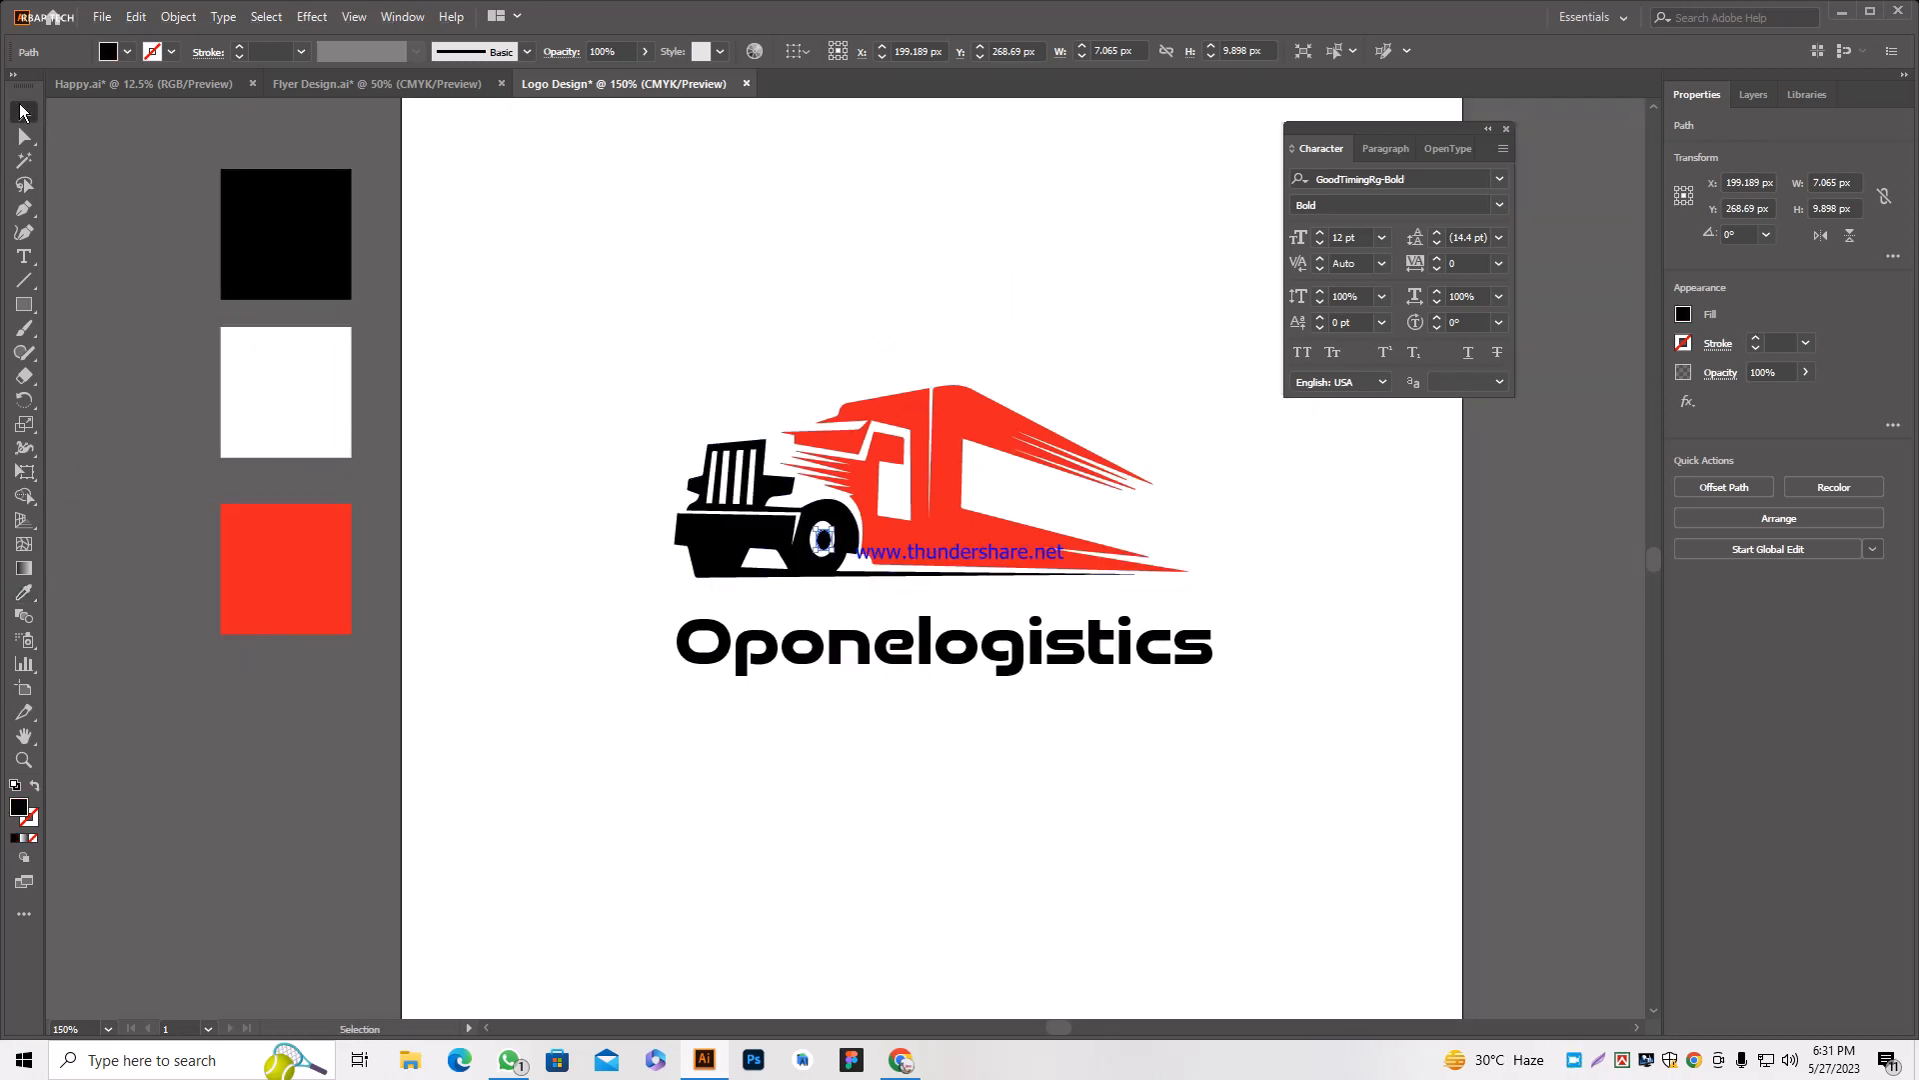
Fill the truck's cab and trailer body with white sampled from the white swatch.
{"action": "left_click", "coordinate": [918, 490]}
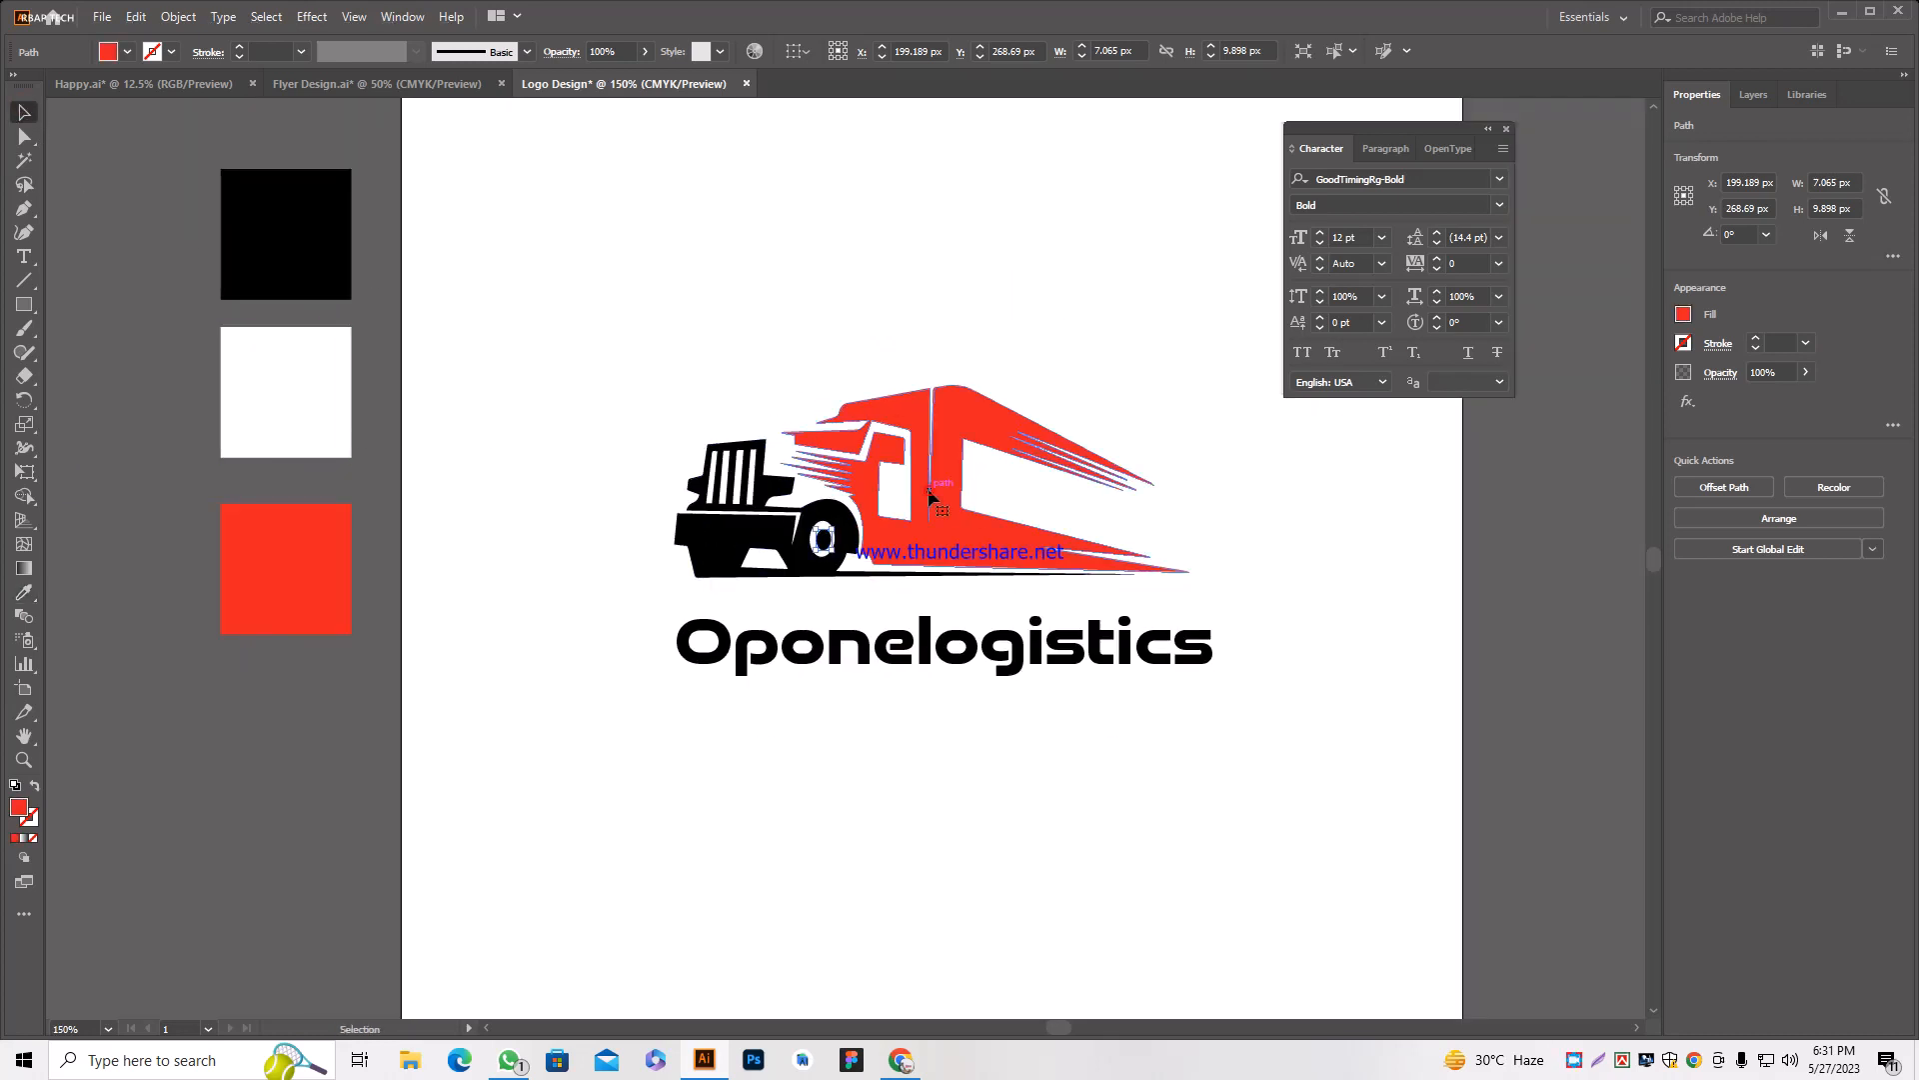
{"action": "left_click", "coordinate": [28, 594]}
{"action": "left_click", "coordinate": [250, 412]}
{"action": "scroll", "coordinate": [634, 459], "scroll_direction": "down", "scroll_amount": 4}
{"action": "left_click", "coordinate": [24, 114]}
{"action": "scroll", "coordinate": [520, 516], "scroll_direction": "down", "scroll_amount": 3}
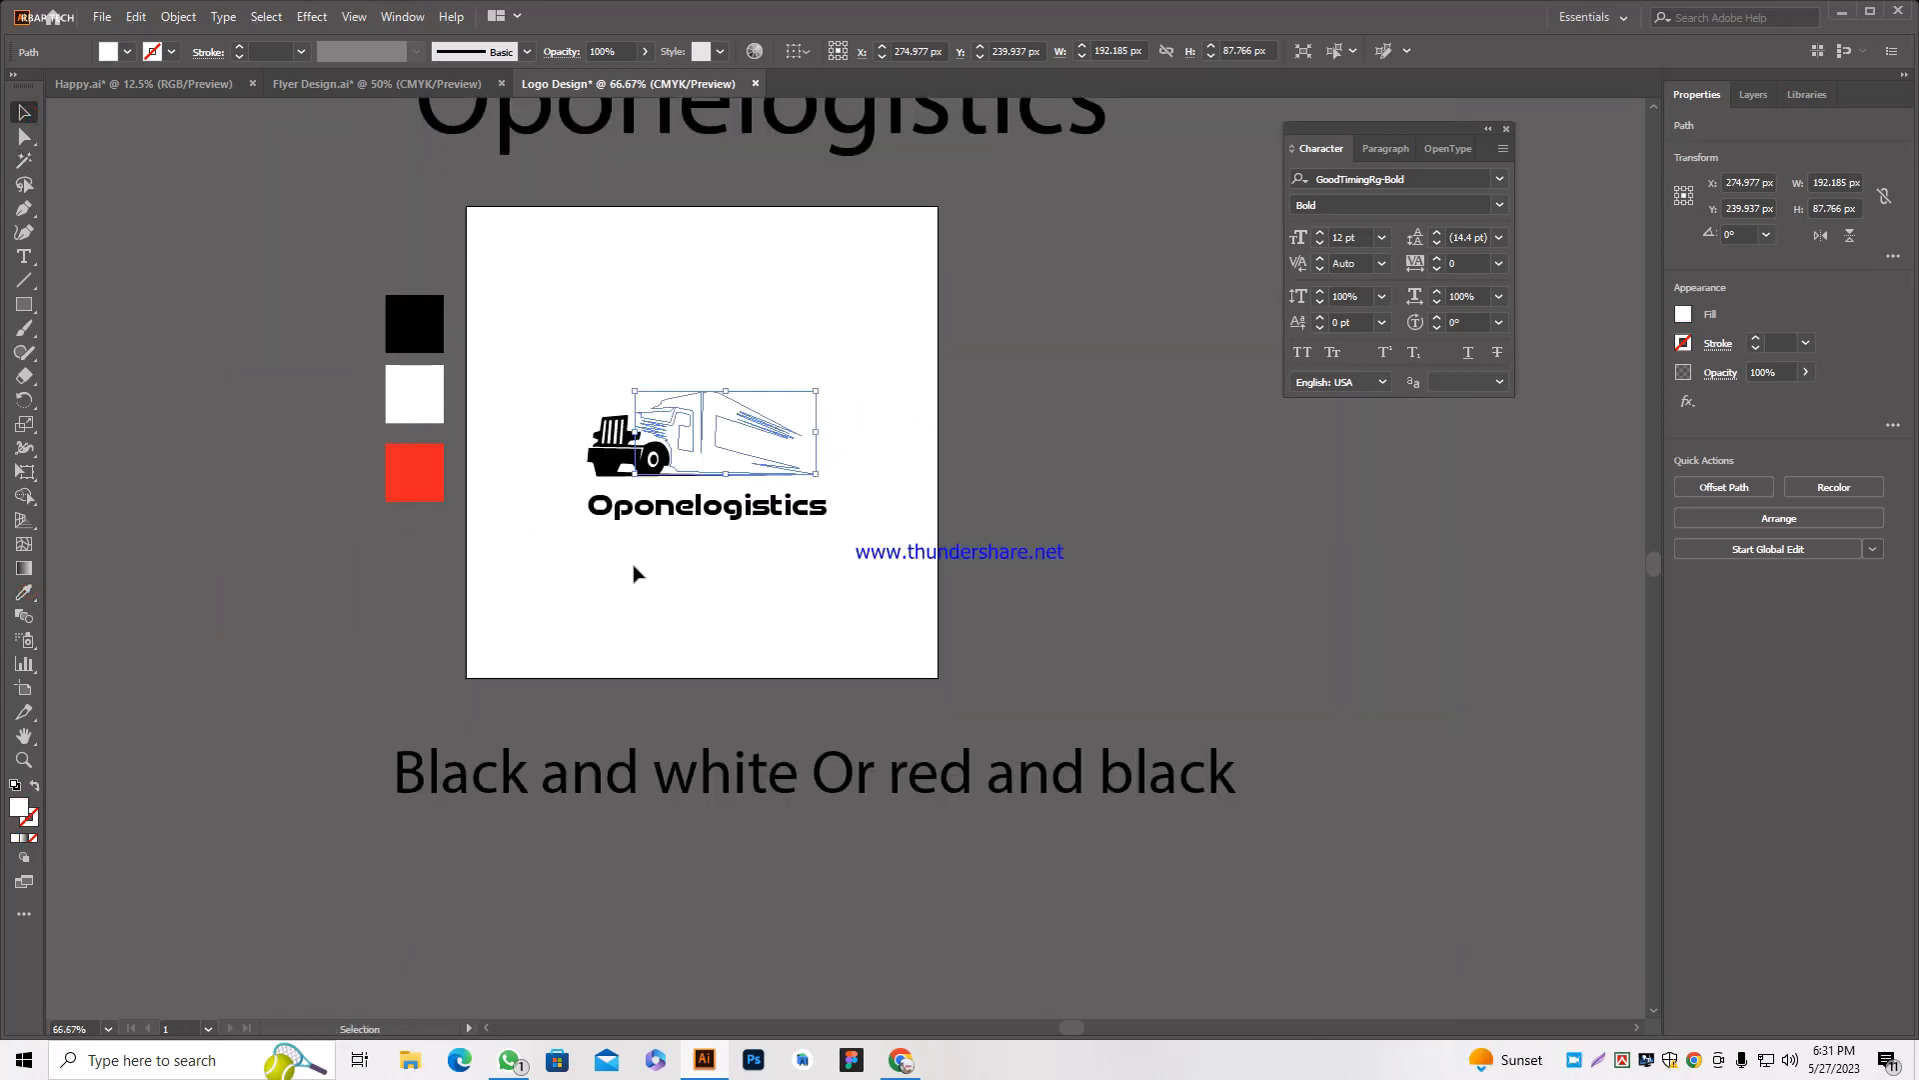
Move the truck icon and company name together off the artboard onto the grey canvas to its right.
{"action": "left_click_drag", "start_coordinate": [598, 585], "coordinate": [837, 345]}
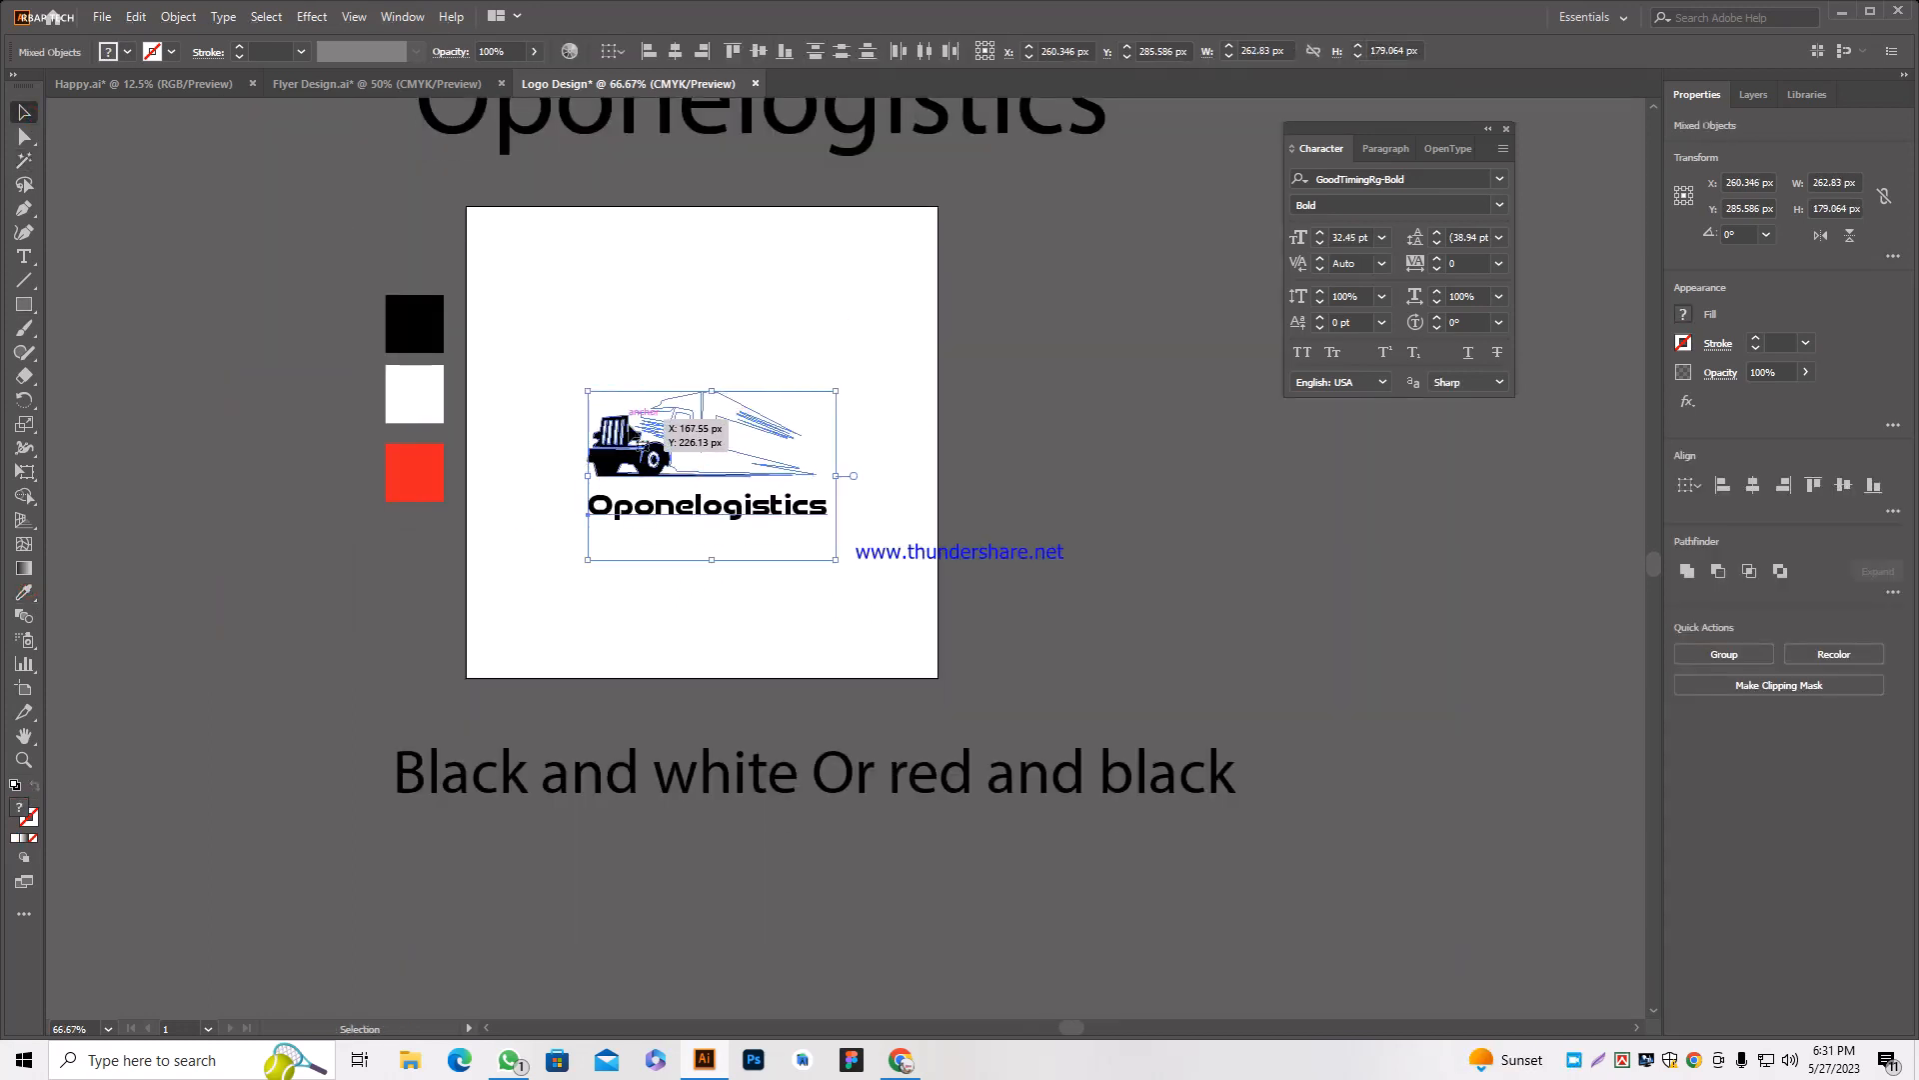
{"action": "left_click_drag", "start_coordinate": [632, 425], "coordinate": [1072, 414]}
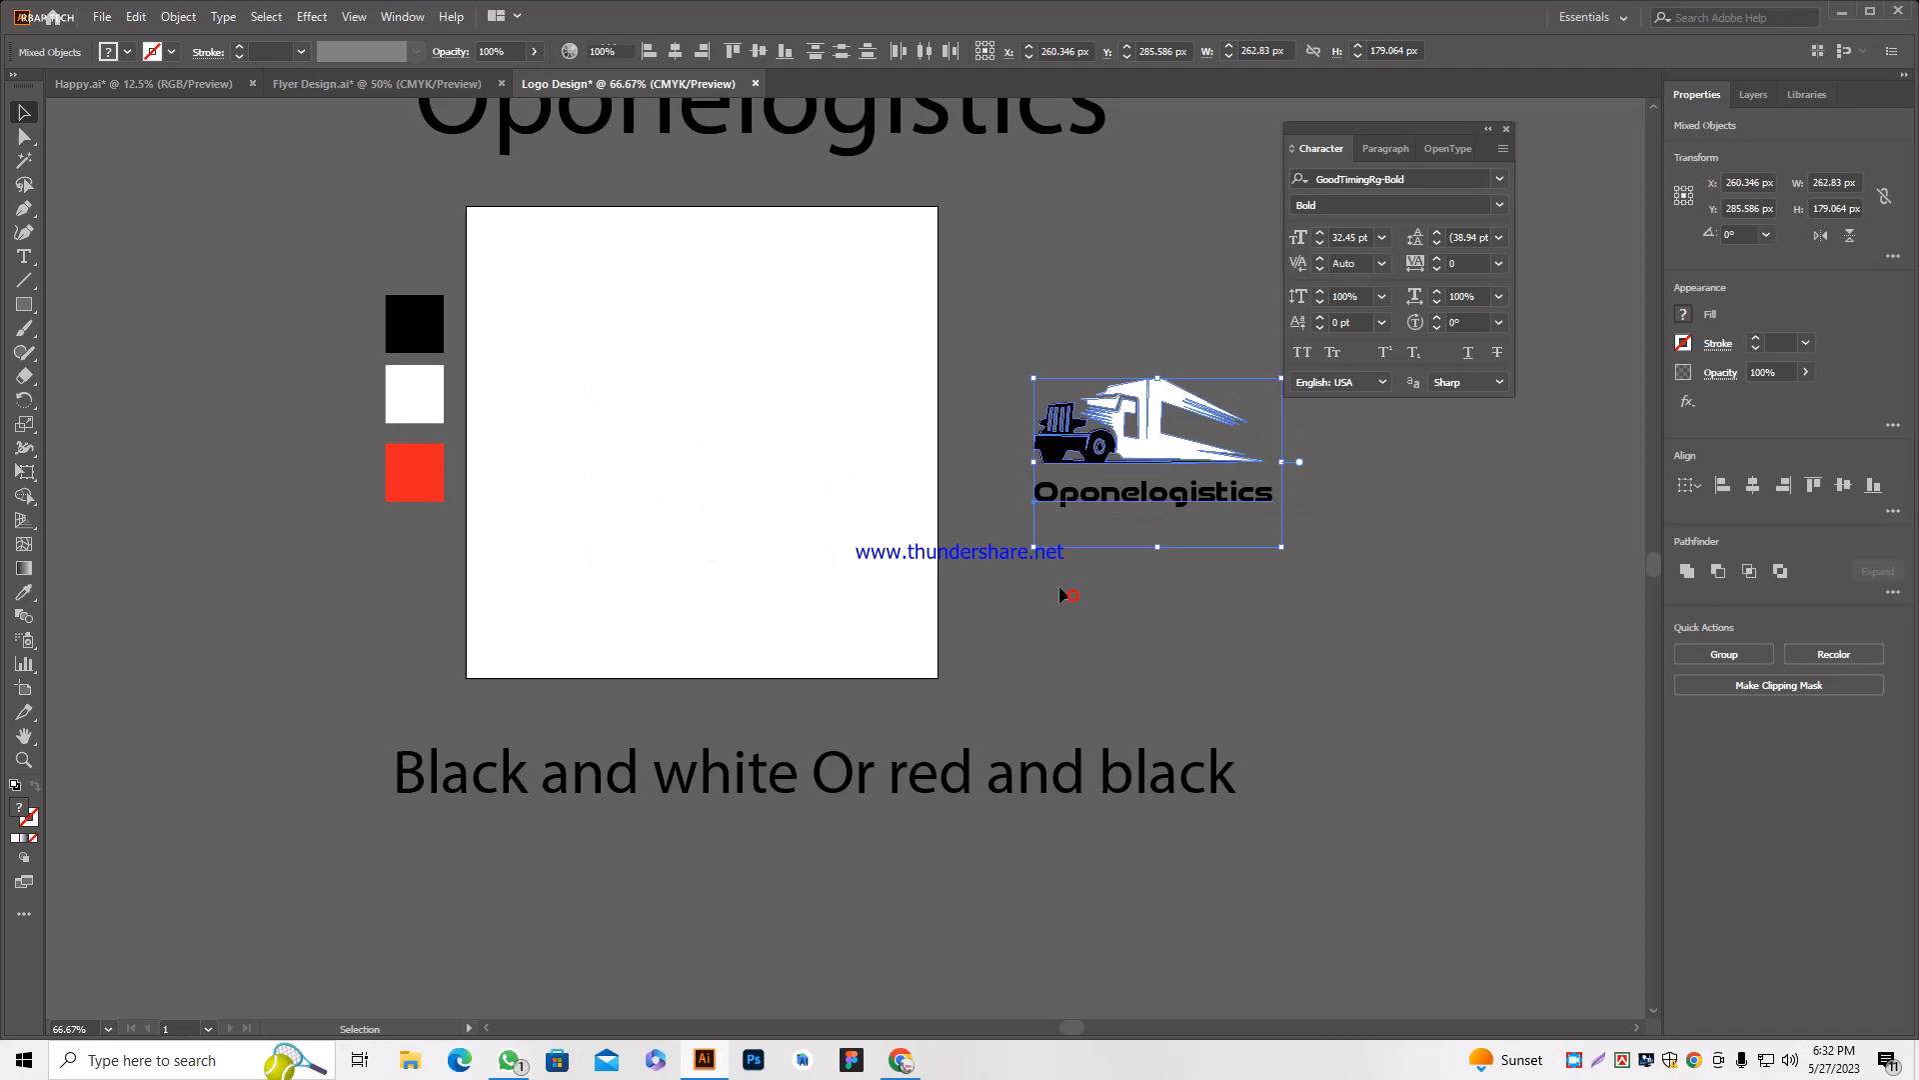
{"action": "left_click", "coordinate": [1345, 526]}
Apply the black of the truck's front to the letters "logistics" in the company name with the Eyedropper.
{"action": "scroll", "coordinate": [1310, 522], "scroll_direction": "up", "scroll_amount": 2}
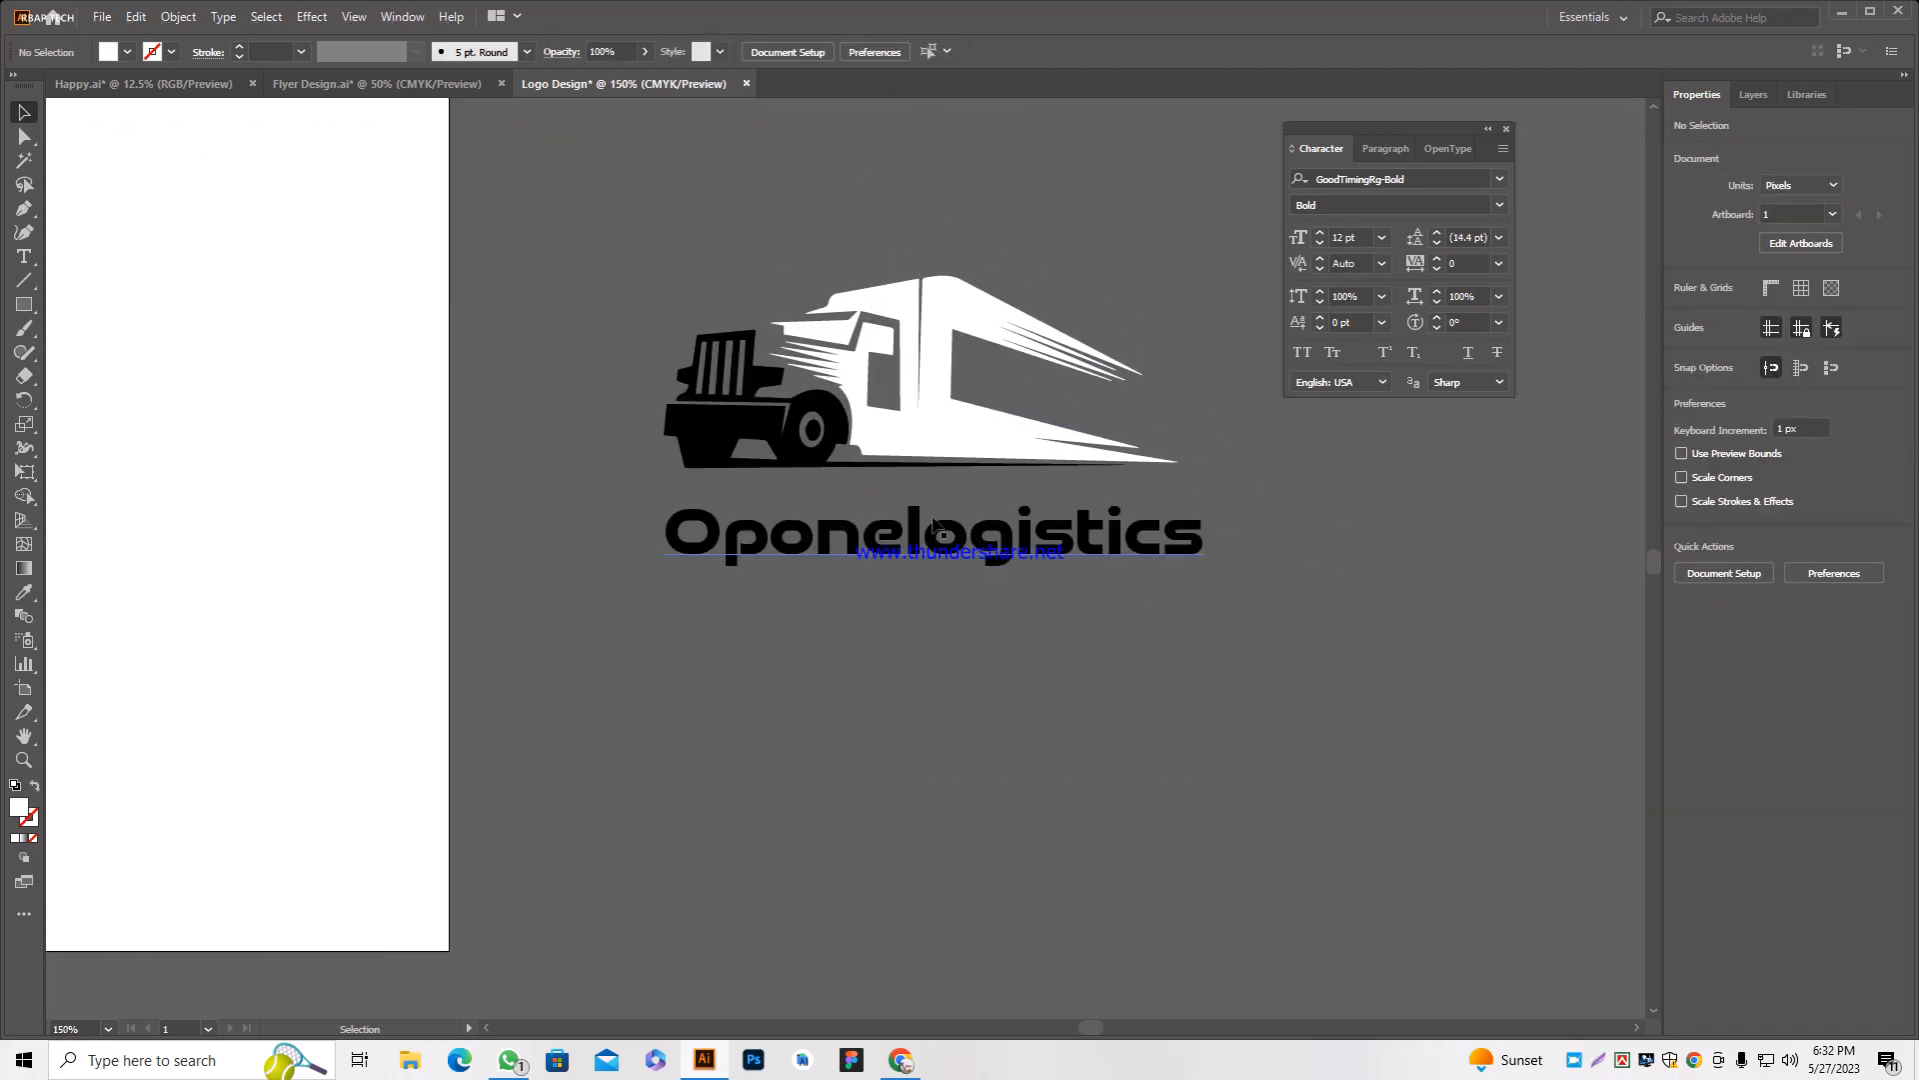
{"action": "left_click", "coordinate": [932, 530]}
{"action": "double_click", "coordinate": [911, 540]}
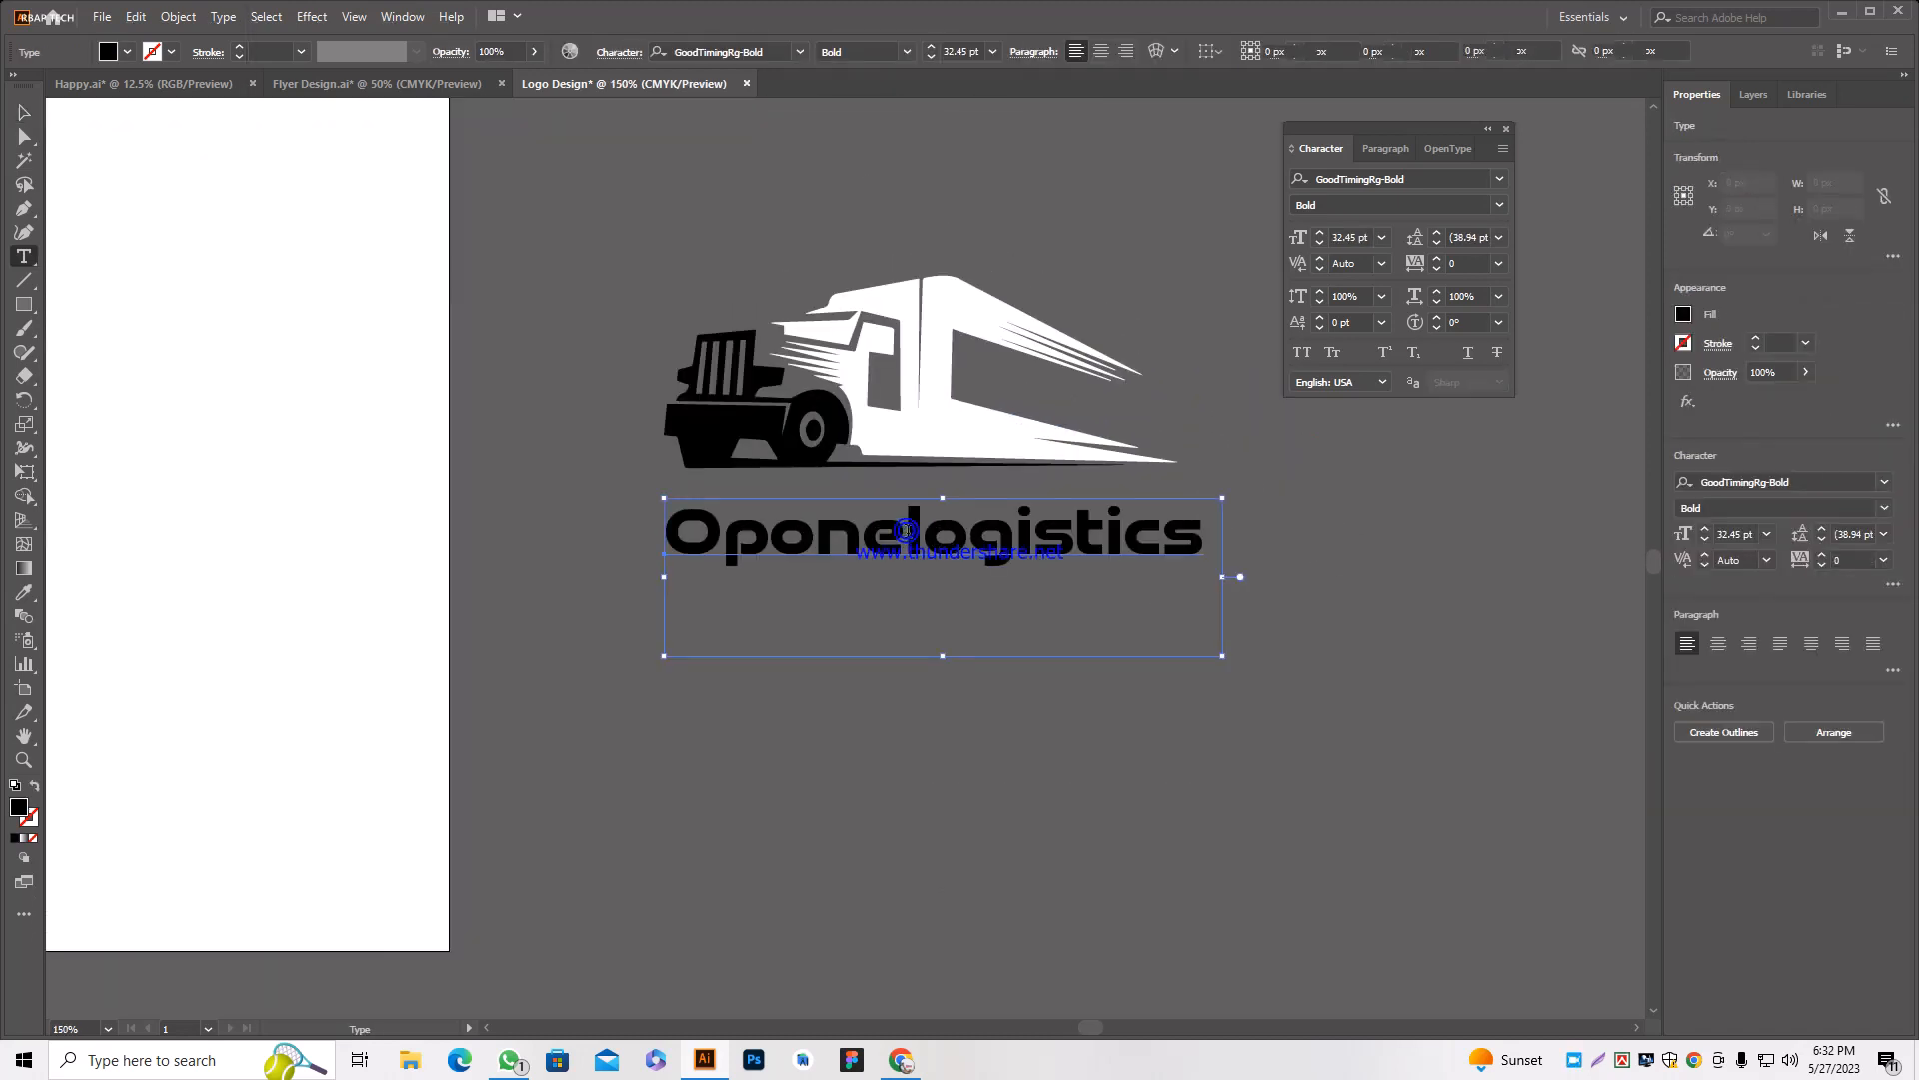
{"action": "left_click_drag", "start_coordinate": [908, 540], "coordinate": [1215, 535]}
{"action": "left_click", "coordinate": [24, 592]}
{"action": "left_click", "coordinate": [719, 428]}
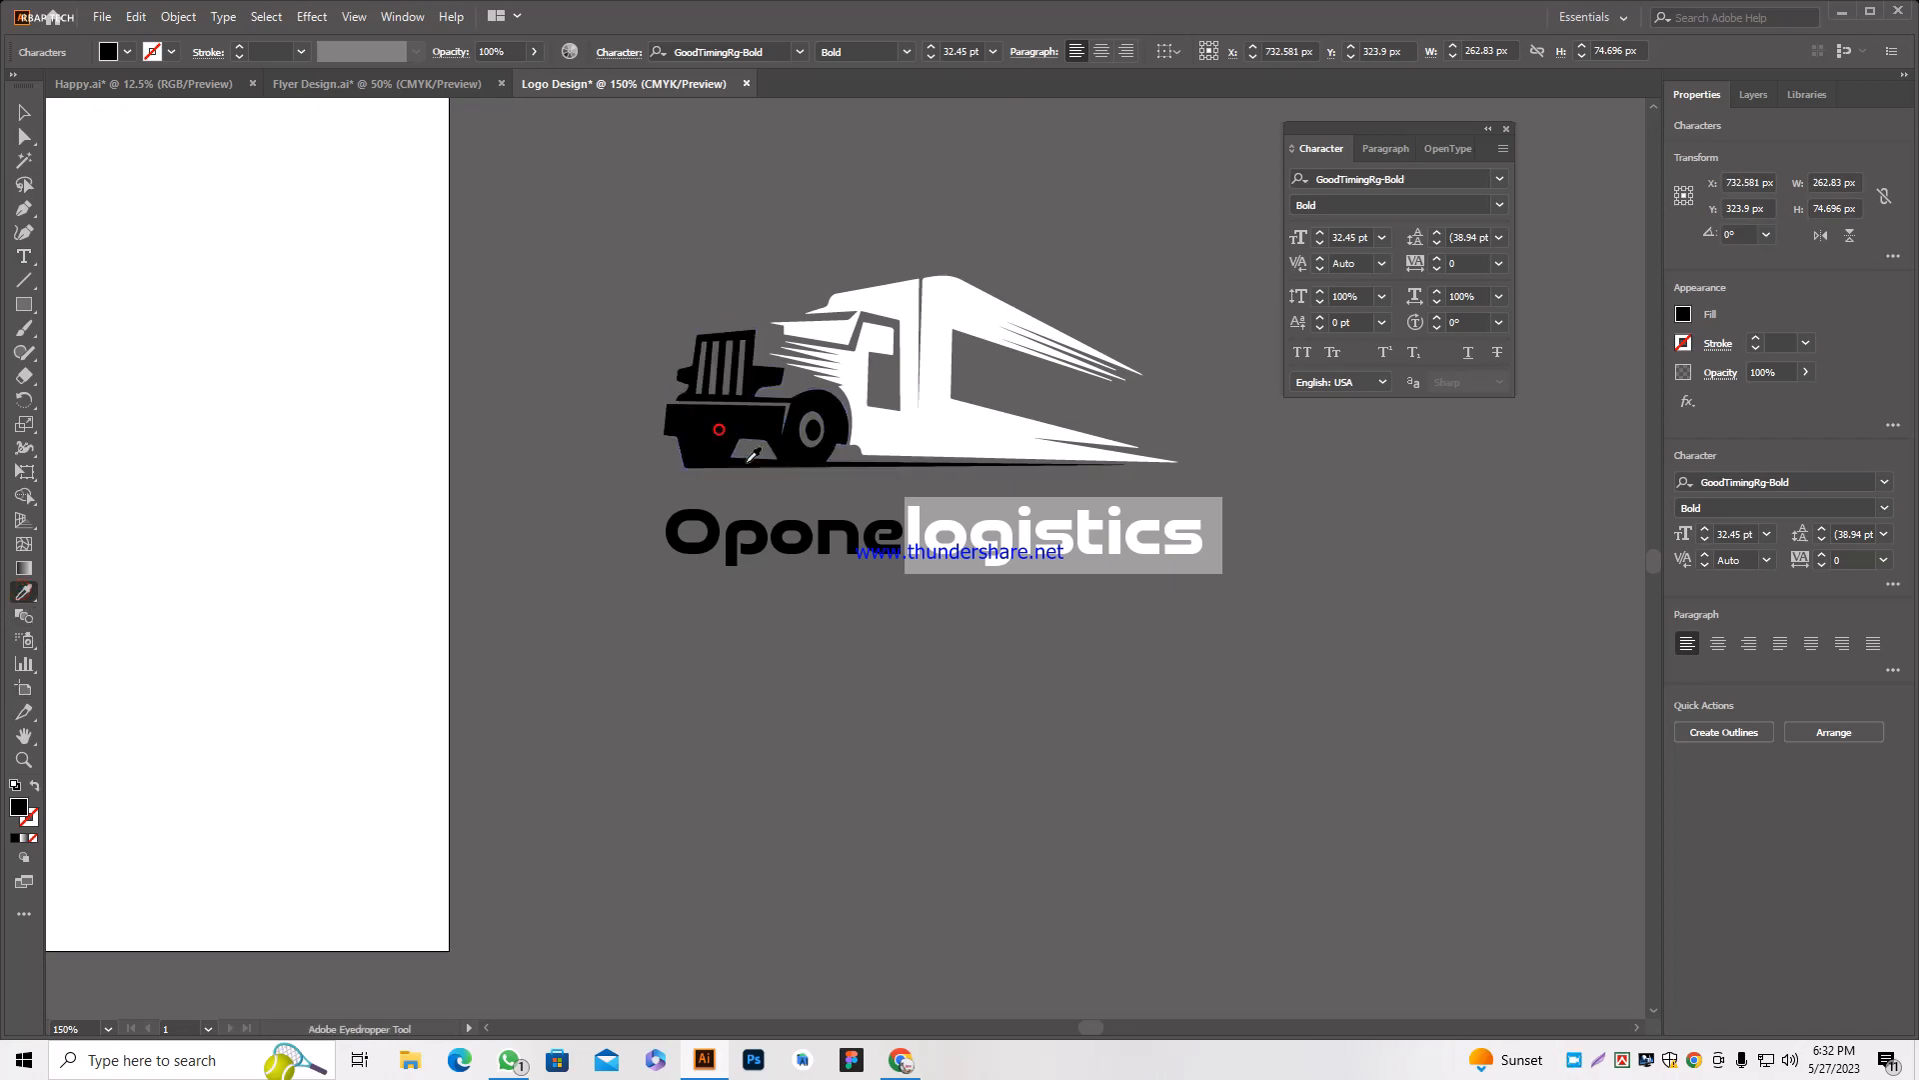
{"action": "left_click", "coordinate": [24, 112]}
{"action": "left_click", "coordinate": [649, 567]}
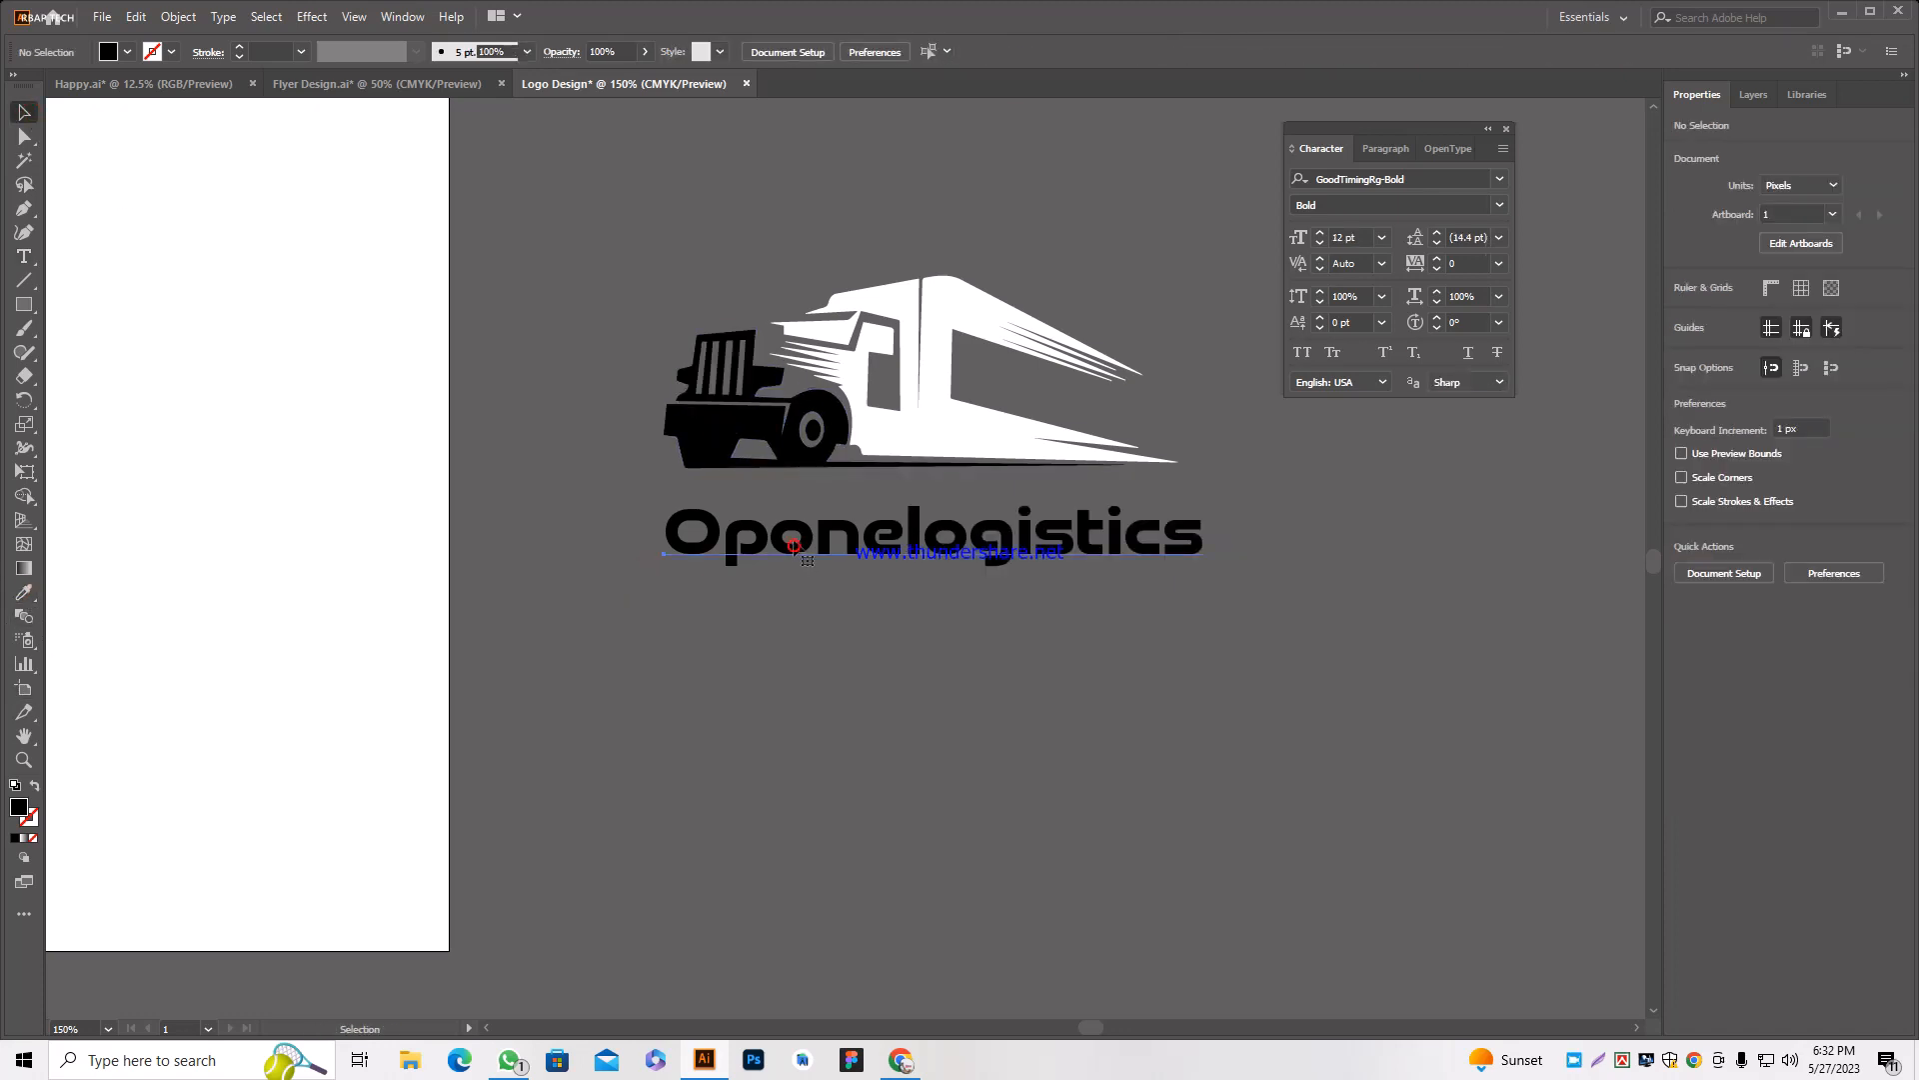
Colour the letters "Opone" in the company name white by sampling the truck's white body.
{"action": "left_click", "coordinate": [674, 543]}
{"action": "double_click", "coordinate": [673, 540]}
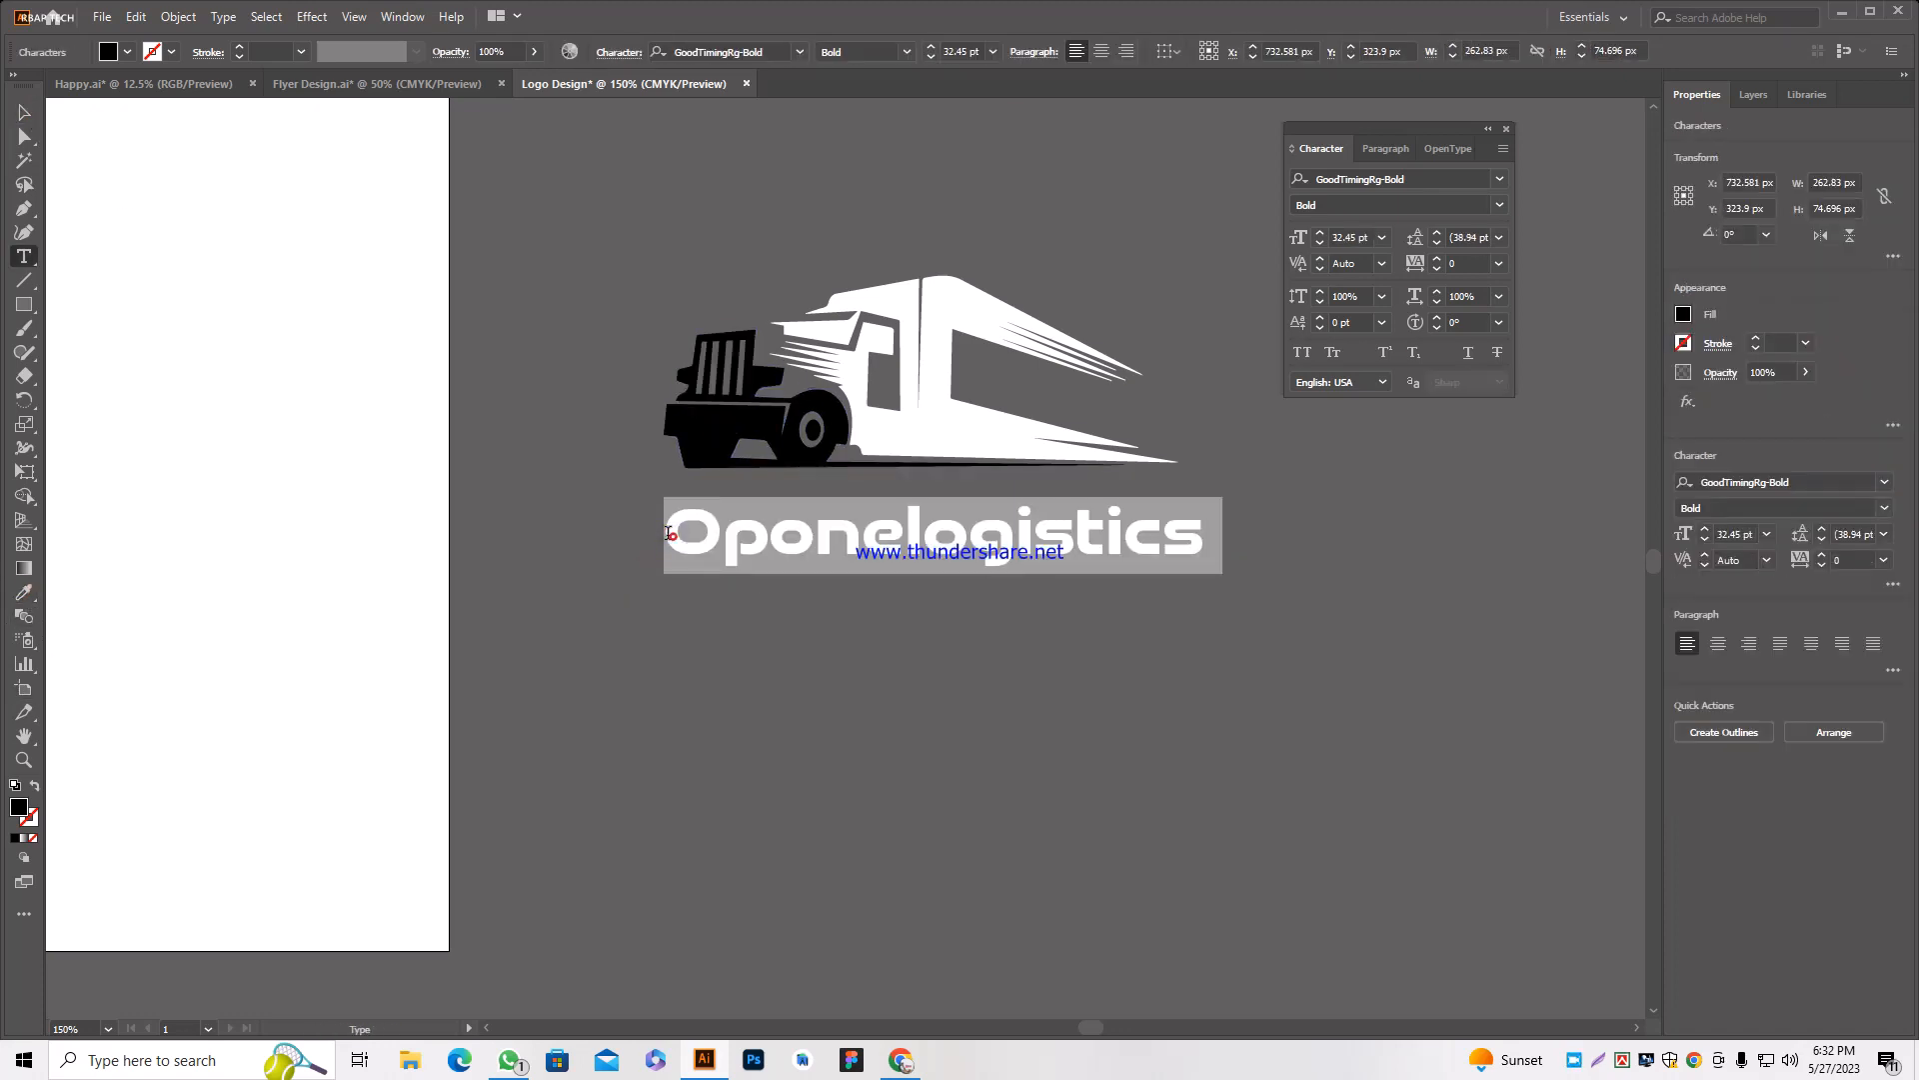
{"action": "left_click_drag", "start_coordinate": [668, 537], "coordinate": [903, 535]}
{"action": "left_click", "coordinate": [24, 592]}
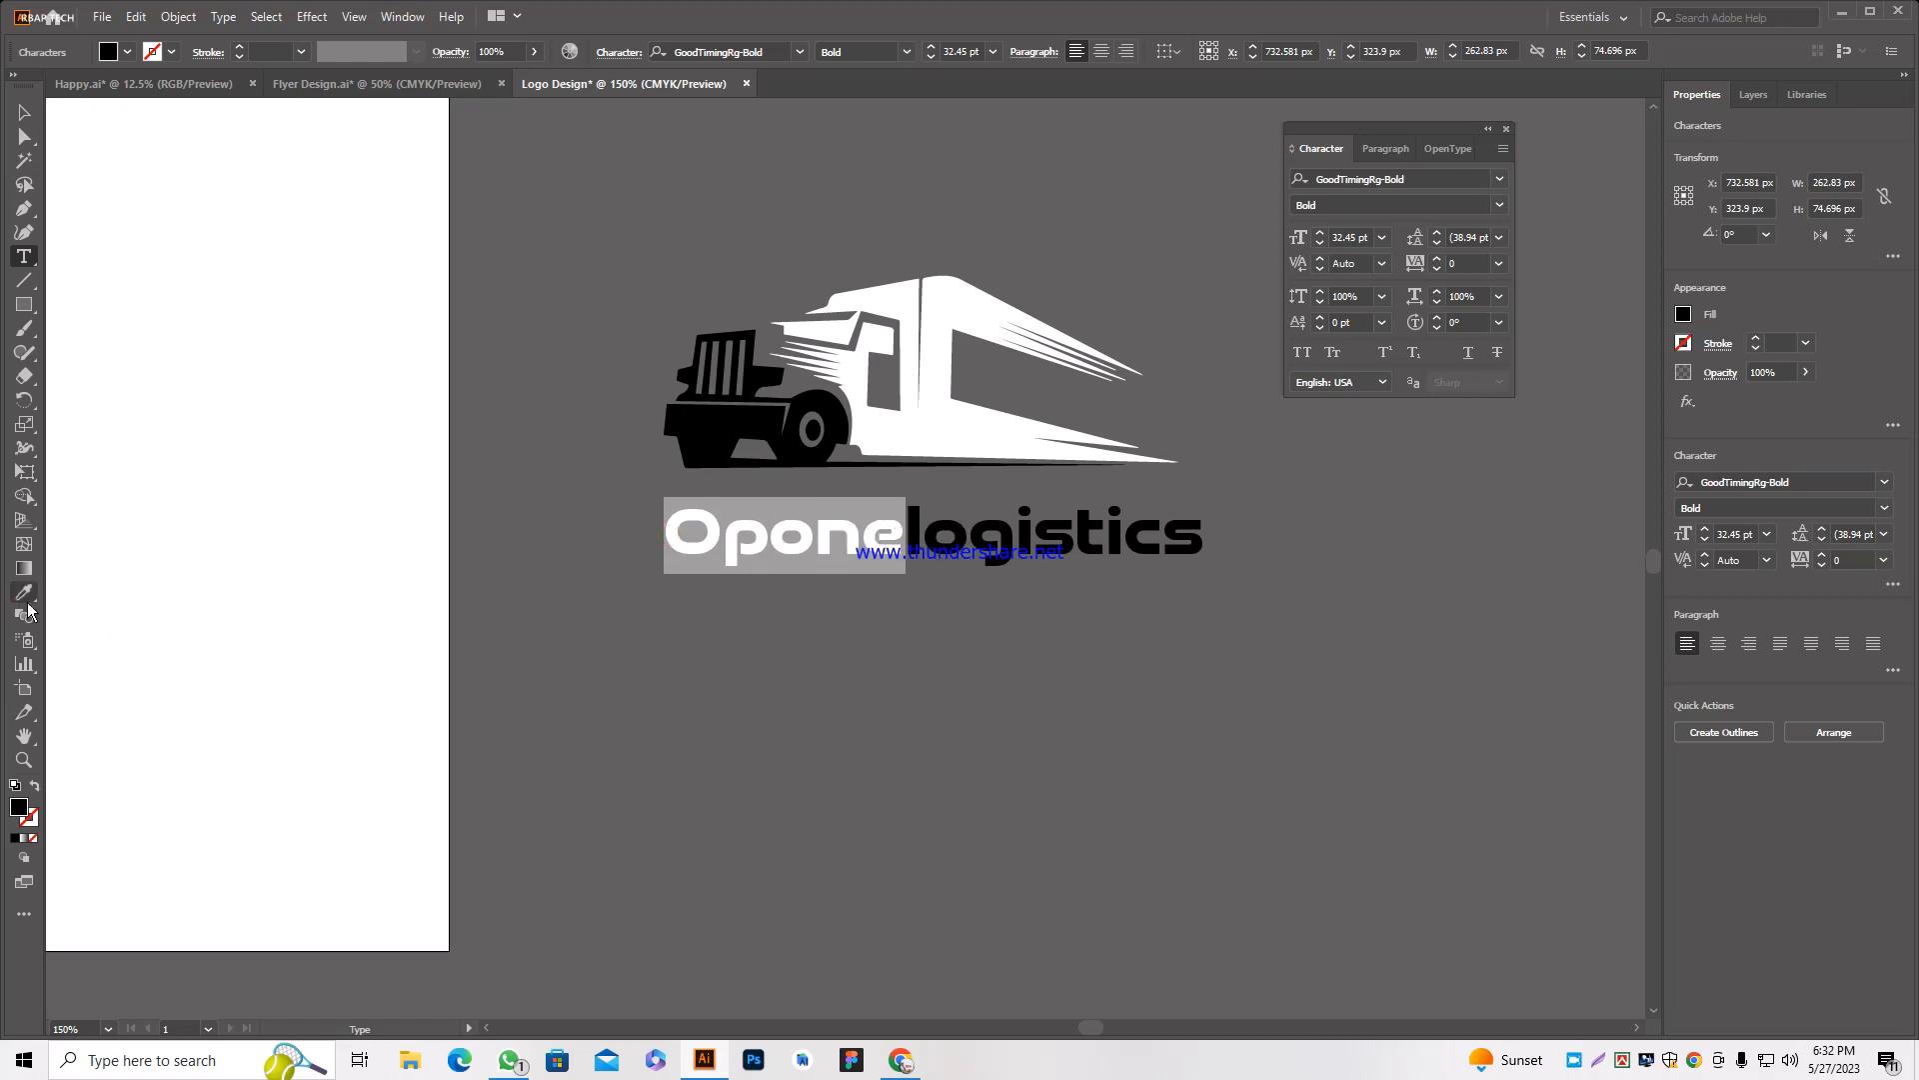
{"action": "left_click", "coordinate": [902, 310]}
{"action": "left_click", "coordinate": [22, 115]}
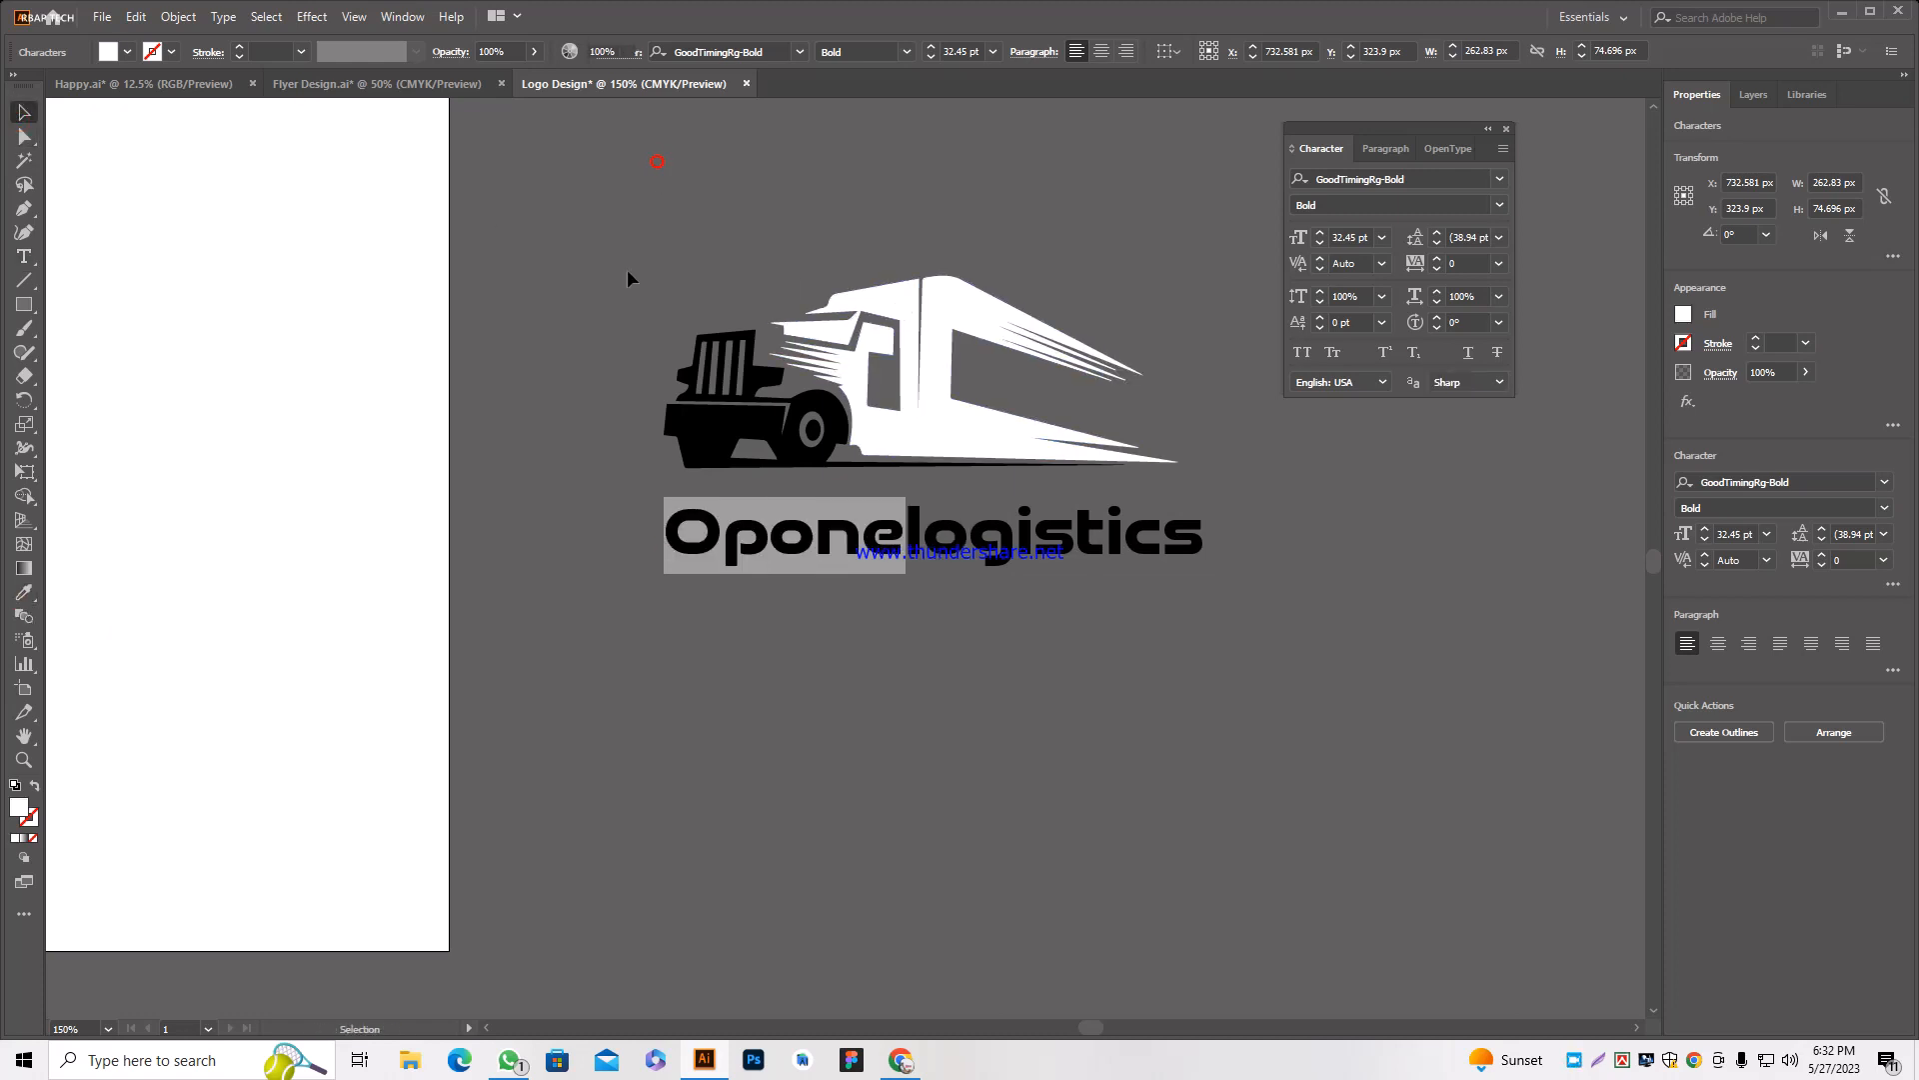
{"action": "left_click", "coordinate": [976, 266]}
Delete the "Black and white Or red and black" note beneath the artboard.
{"action": "scroll", "coordinate": [934, 433], "scroll_direction": "down", "scroll_amount": 3}
{"action": "scroll", "coordinate": [909, 429], "scroll_direction": "down", "scroll_amount": 1}
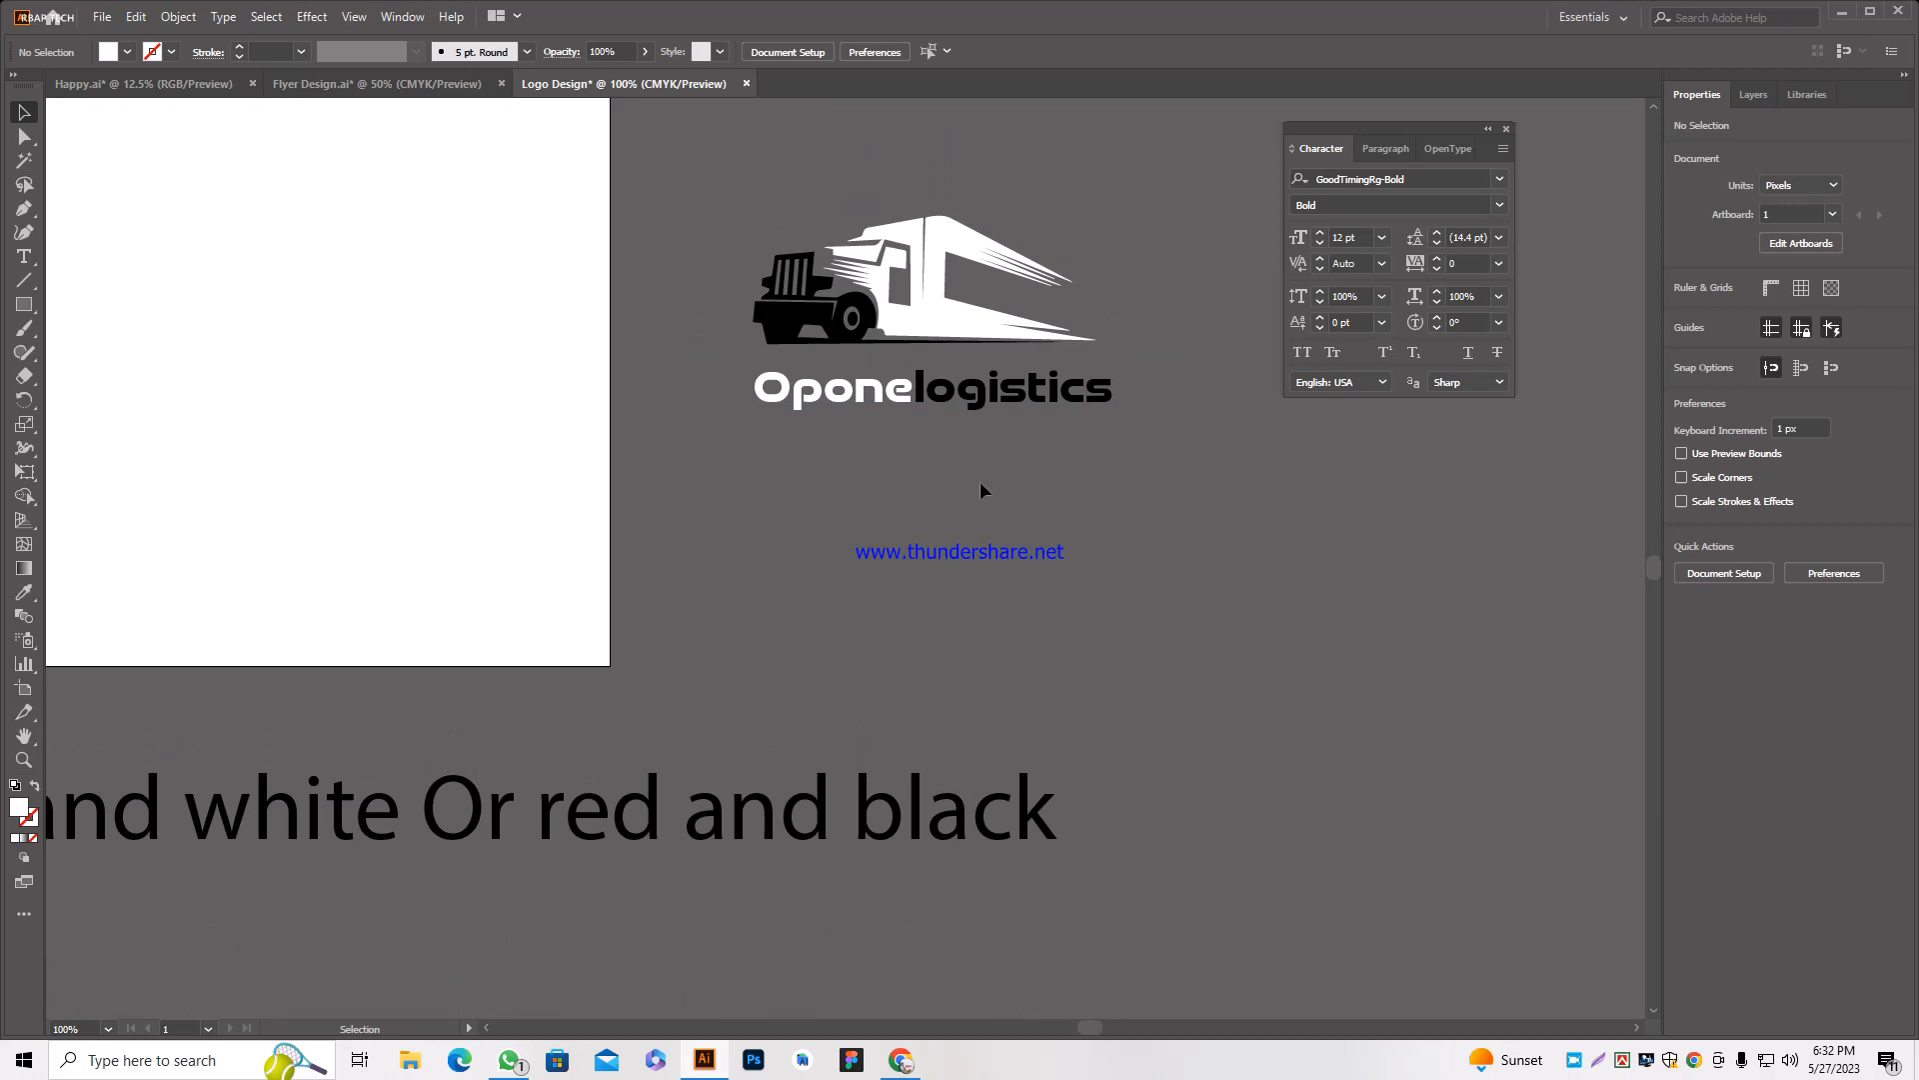
{"action": "scroll", "coordinate": [980, 486], "scroll_direction": "down", "scroll_amount": 1}
{"action": "scroll", "coordinate": [936, 523], "scroll_direction": "up", "scroll_amount": 1}
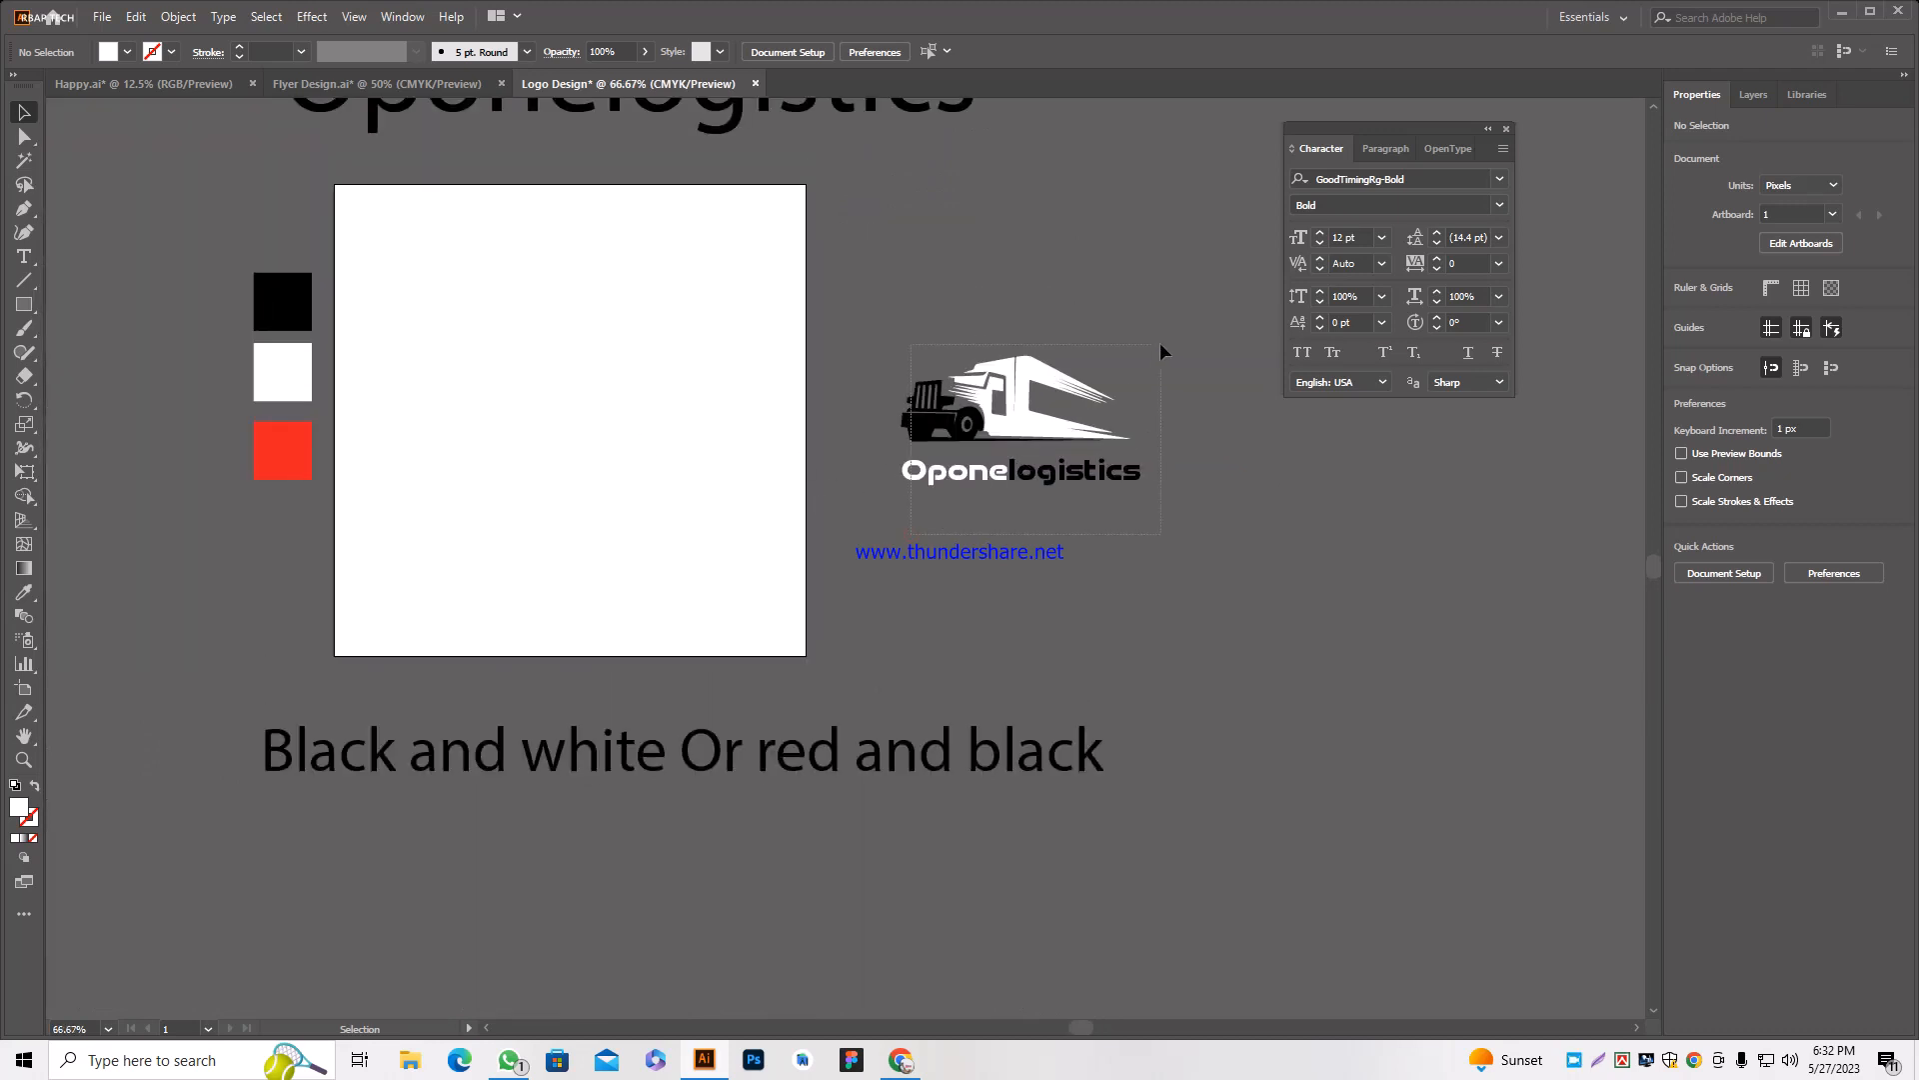
{"action": "left_click_drag", "start_coordinate": [1044, 475], "coordinate": [1038, 417]}
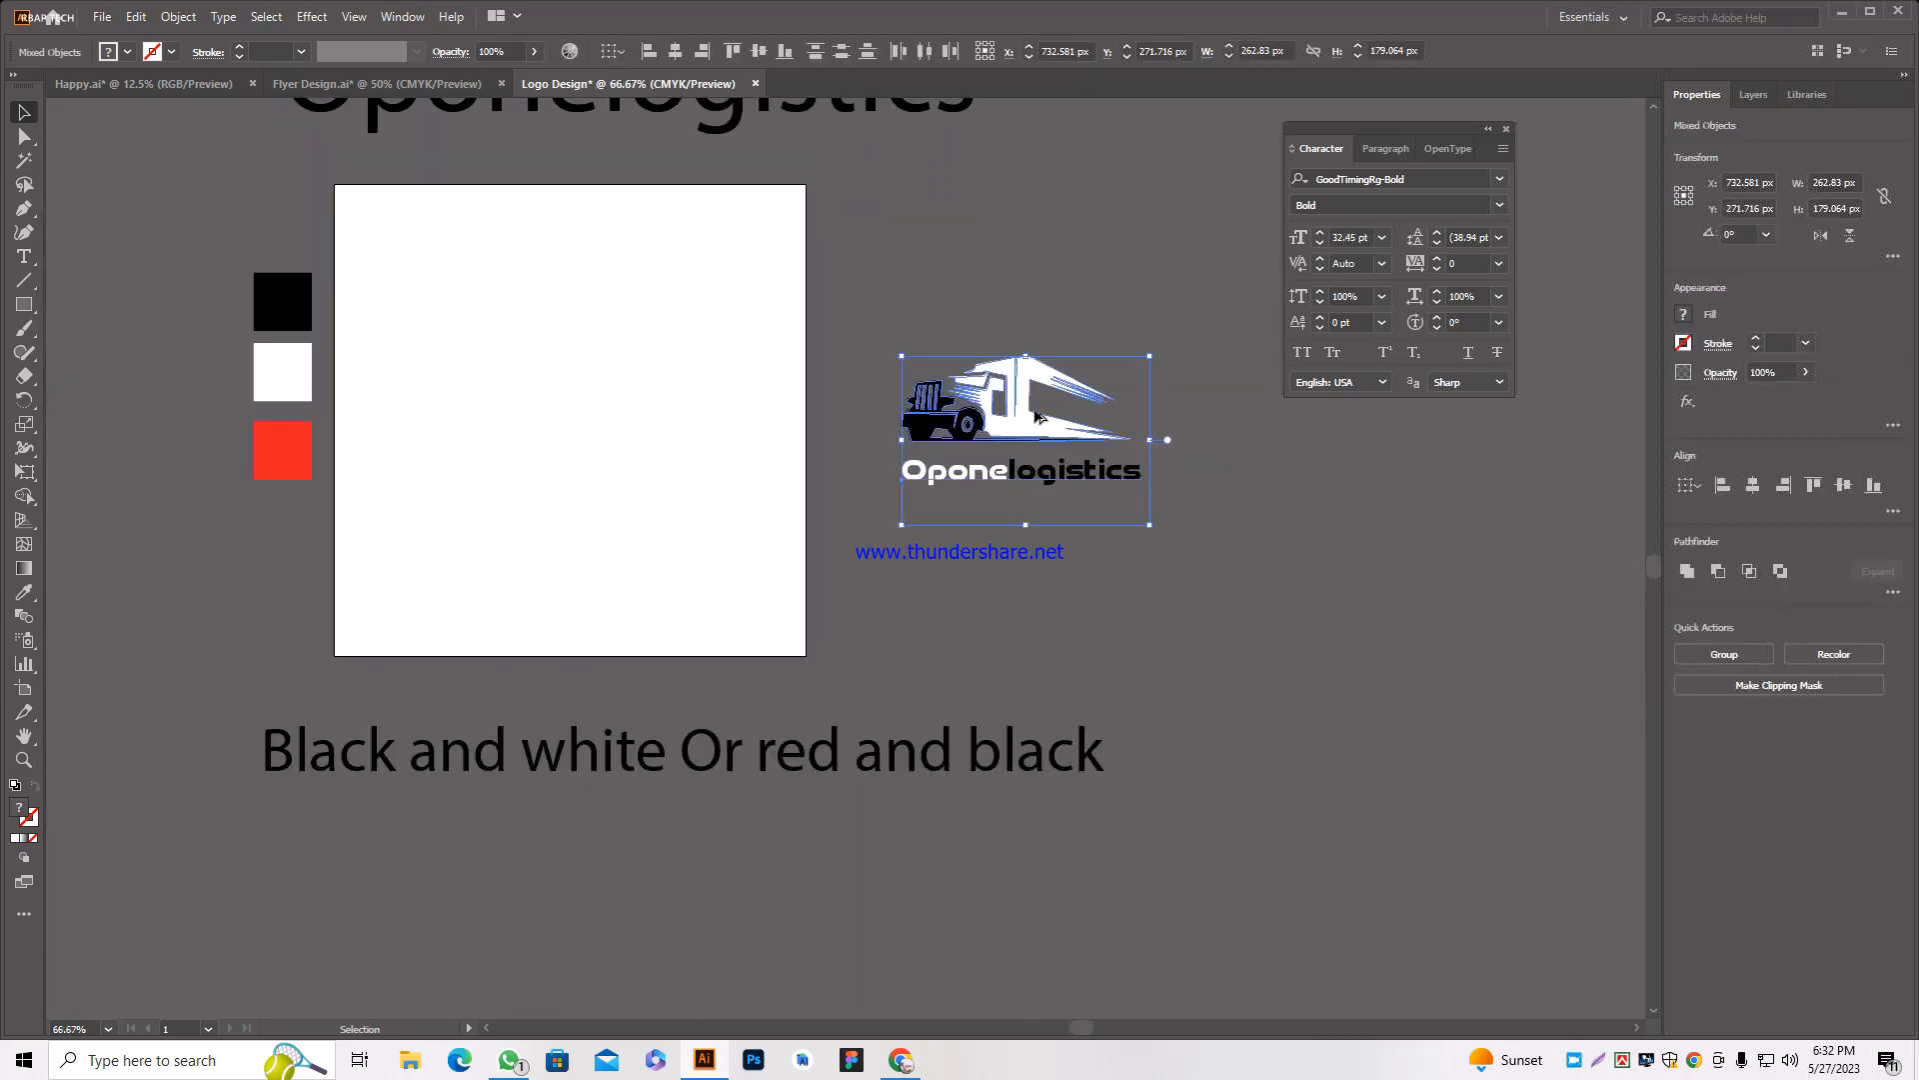
{"action": "left_click", "coordinate": [571, 763]}
{"action": "left_click", "coordinate": [571, 764]}
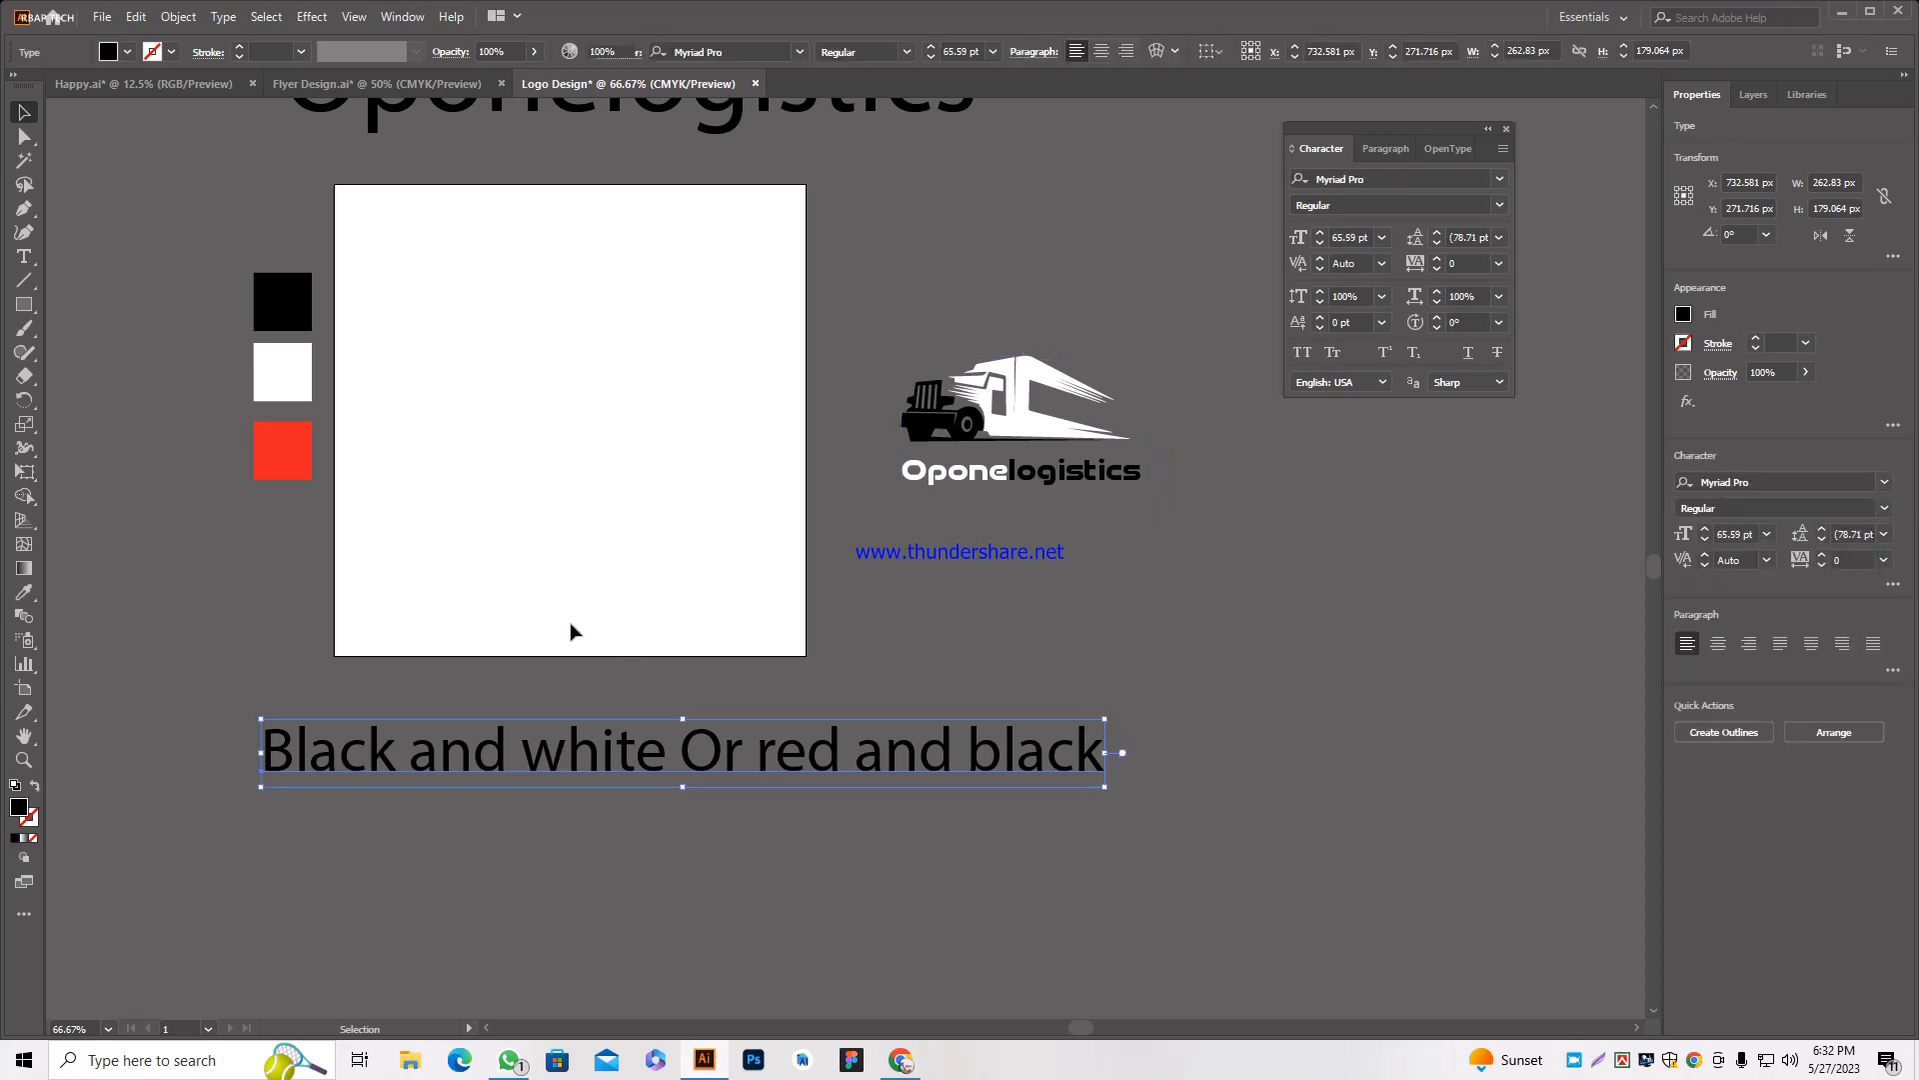
{"action": "key", "text": "Delete"}
{"action": "scroll", "coordinate": [829, 637], "scroll_direction": "up", "scroll_amount": 1}
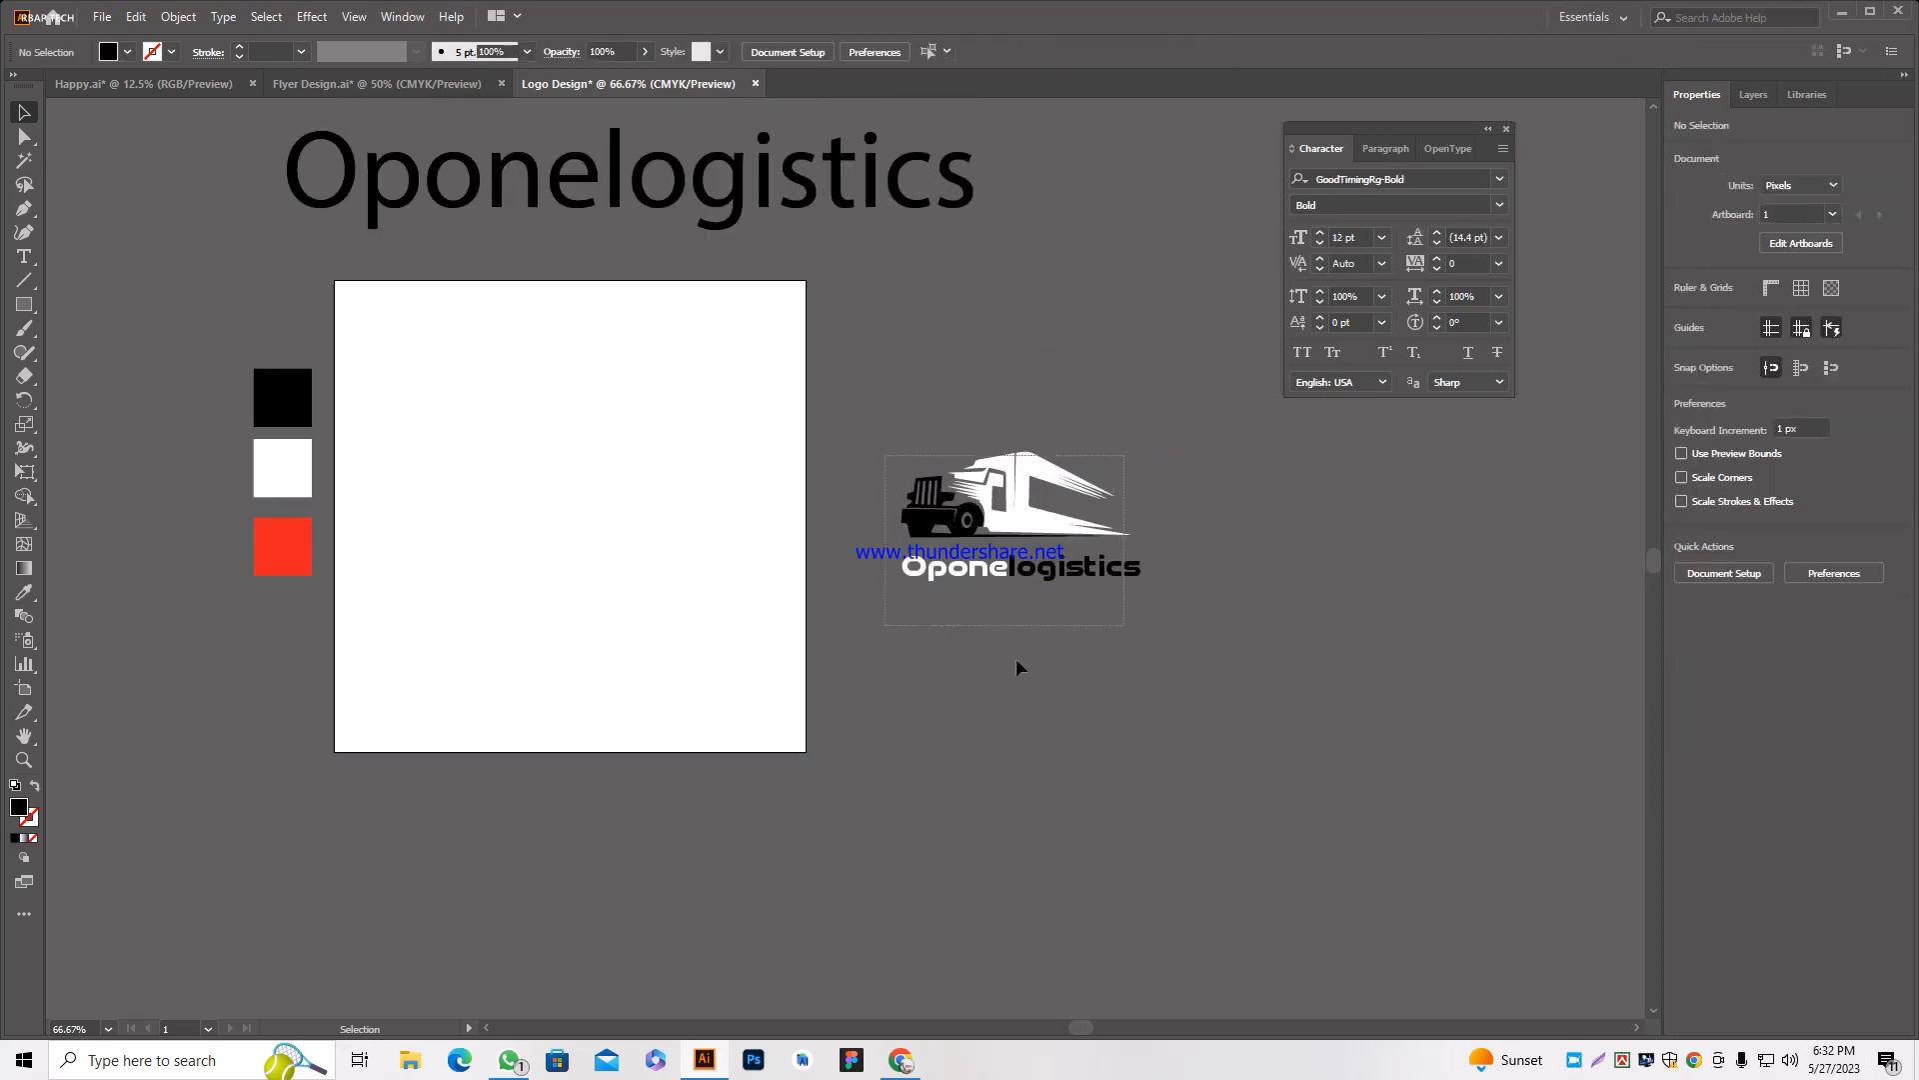
{"action": "left_click", "coordinate": [957, 734]}
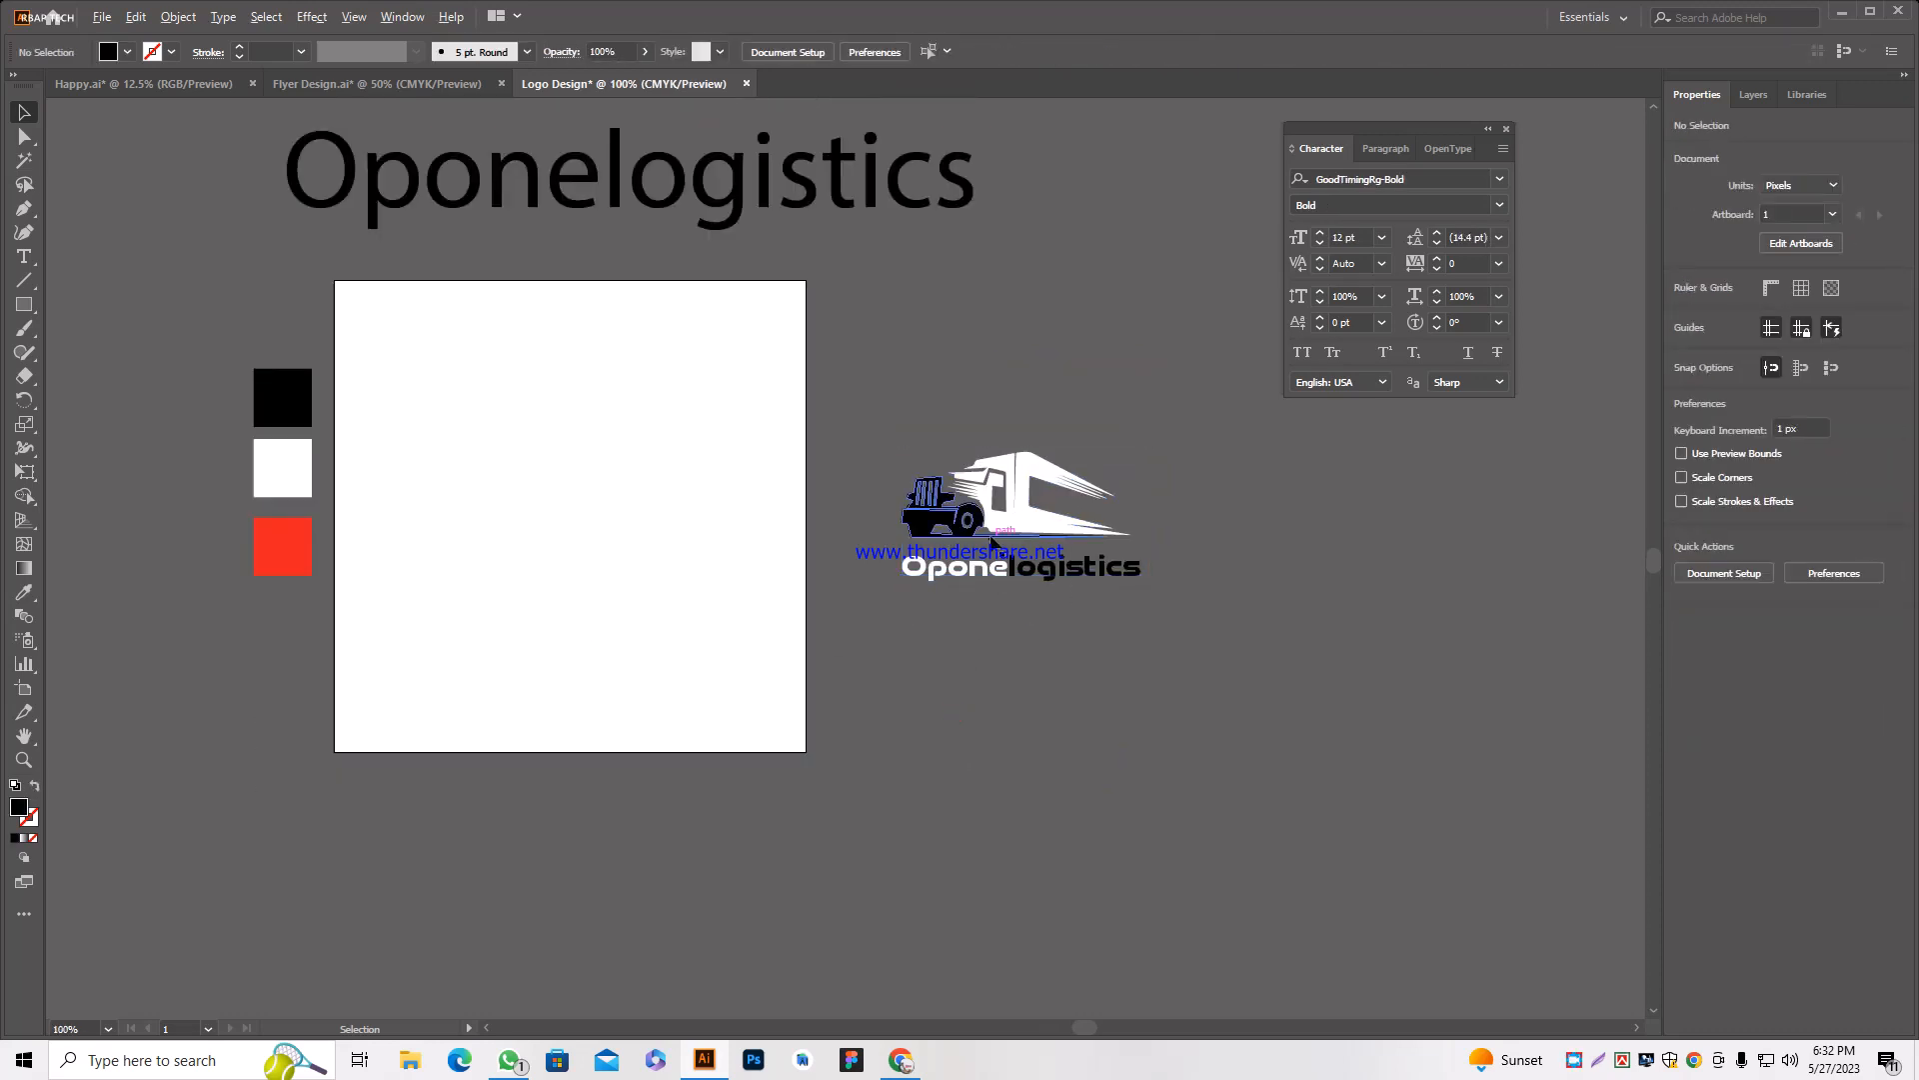
Fill the entire truck icon with black sampled from its front using the Eyedropper.
{"action": "scroll", "coordinate": [975, 575], "scroll_direction": "up", "scroll_amount": 1}
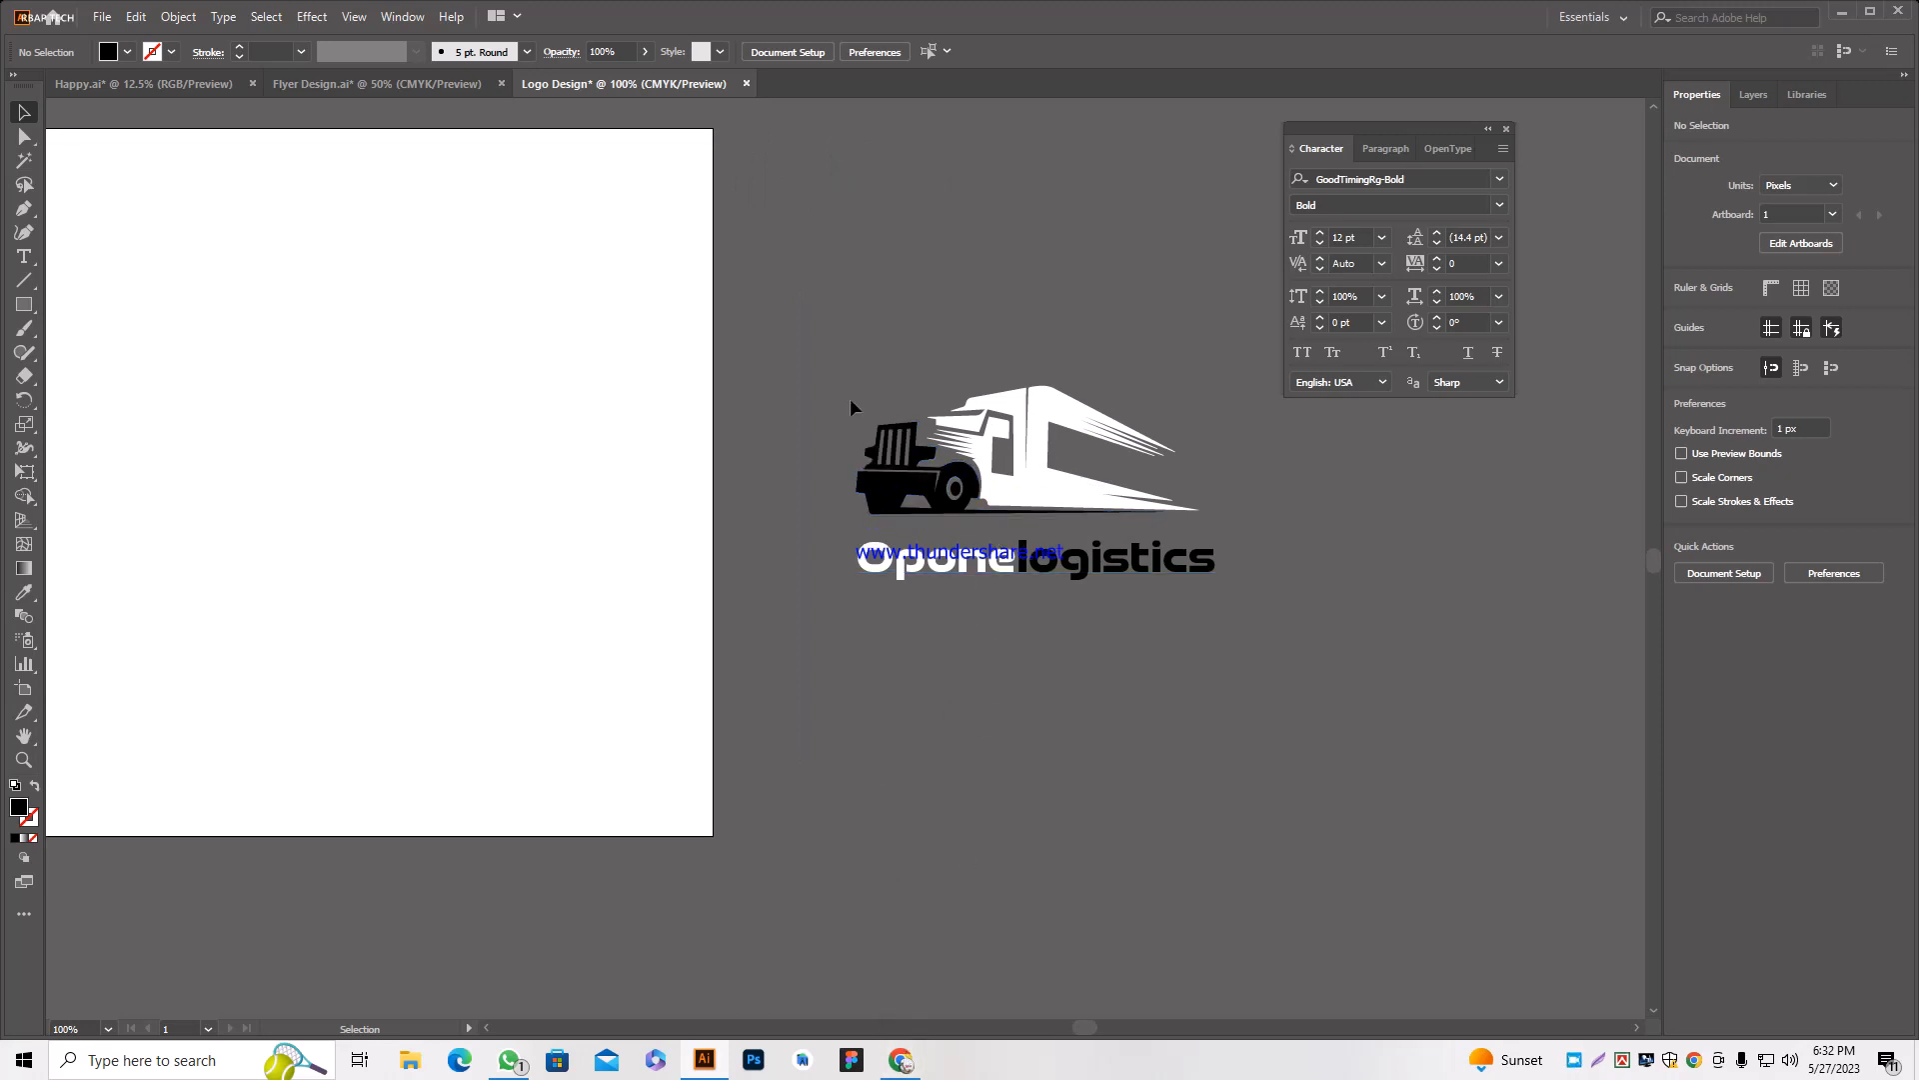
{"action": "scroll", "coordinate": [850, 407], "scroll_direction": "up", "scroll_amount": 1}
{"action": "left_click_drag", "start_coordinate": [836, 387], "coordinate": [1173, 543]}
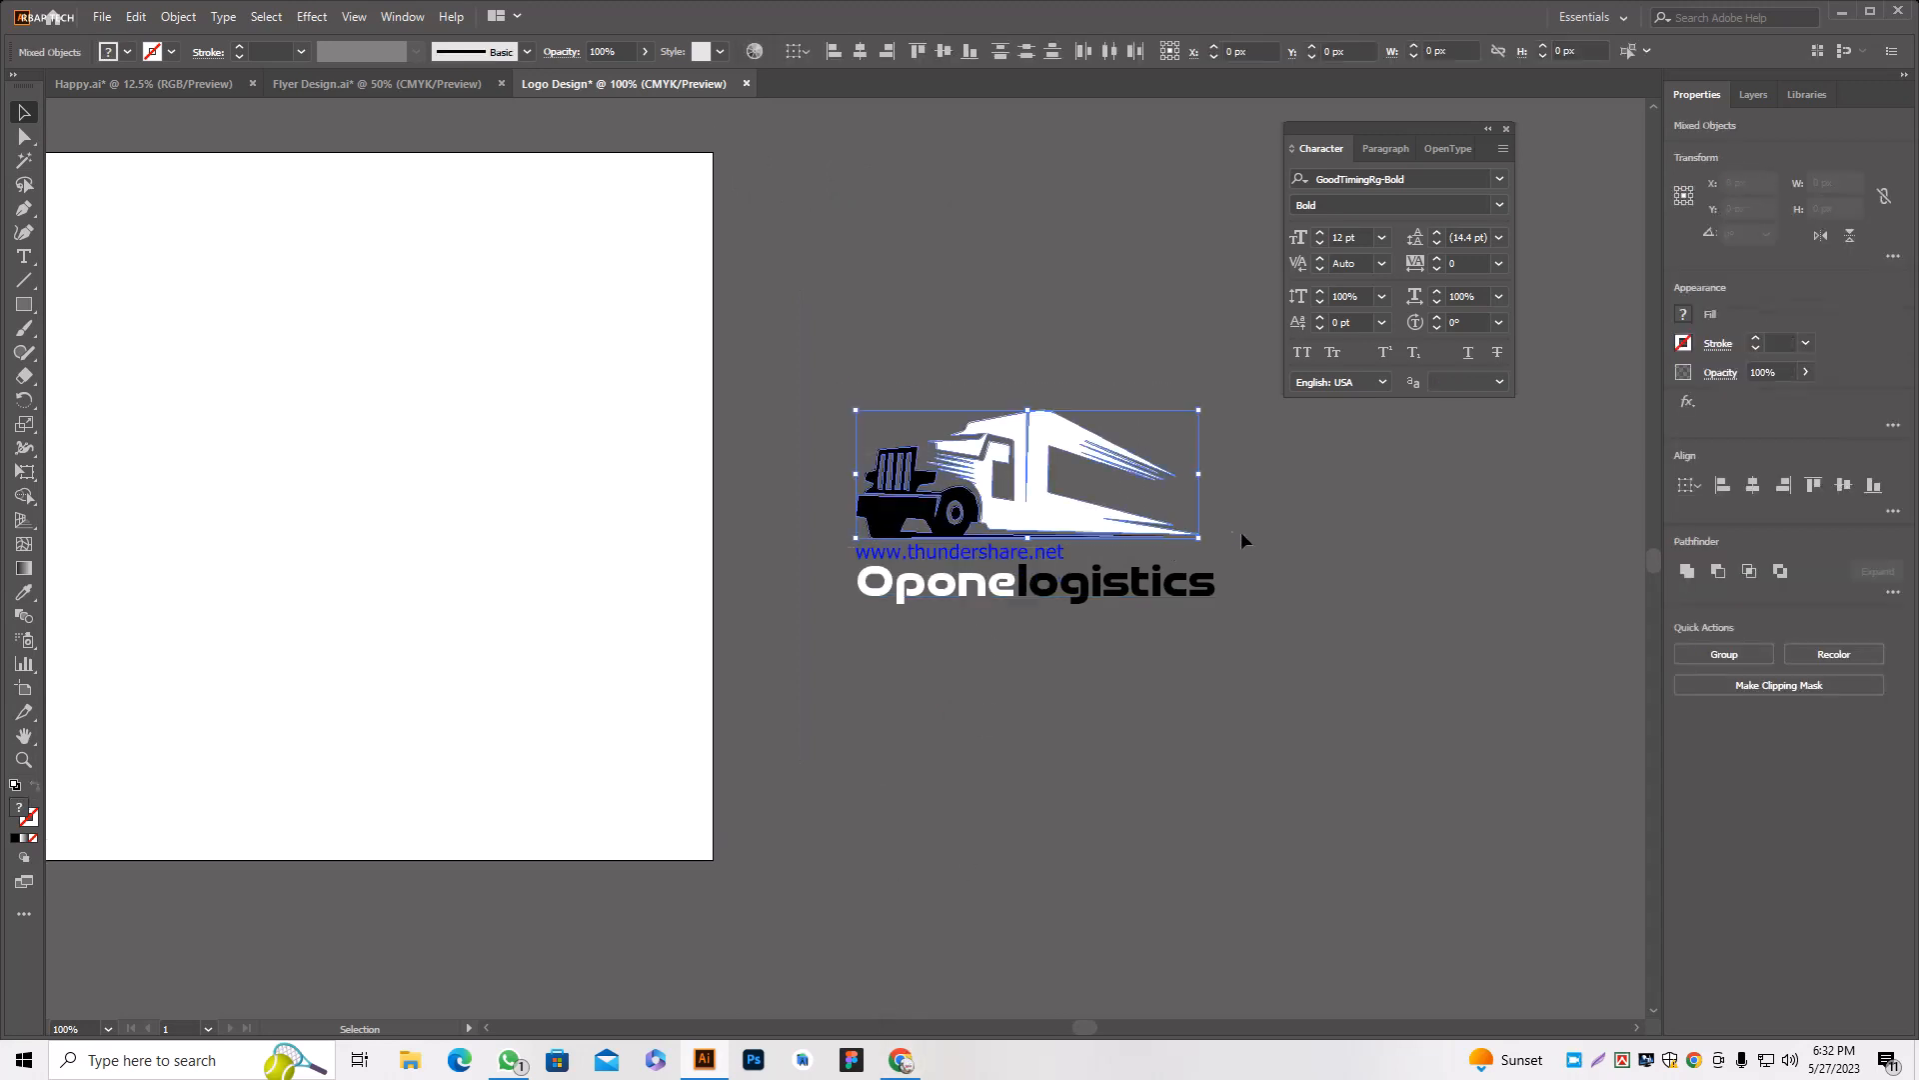
{"action": "key", "text": "i"}
{"action": "left_click", "coordinate": [906, 521]}
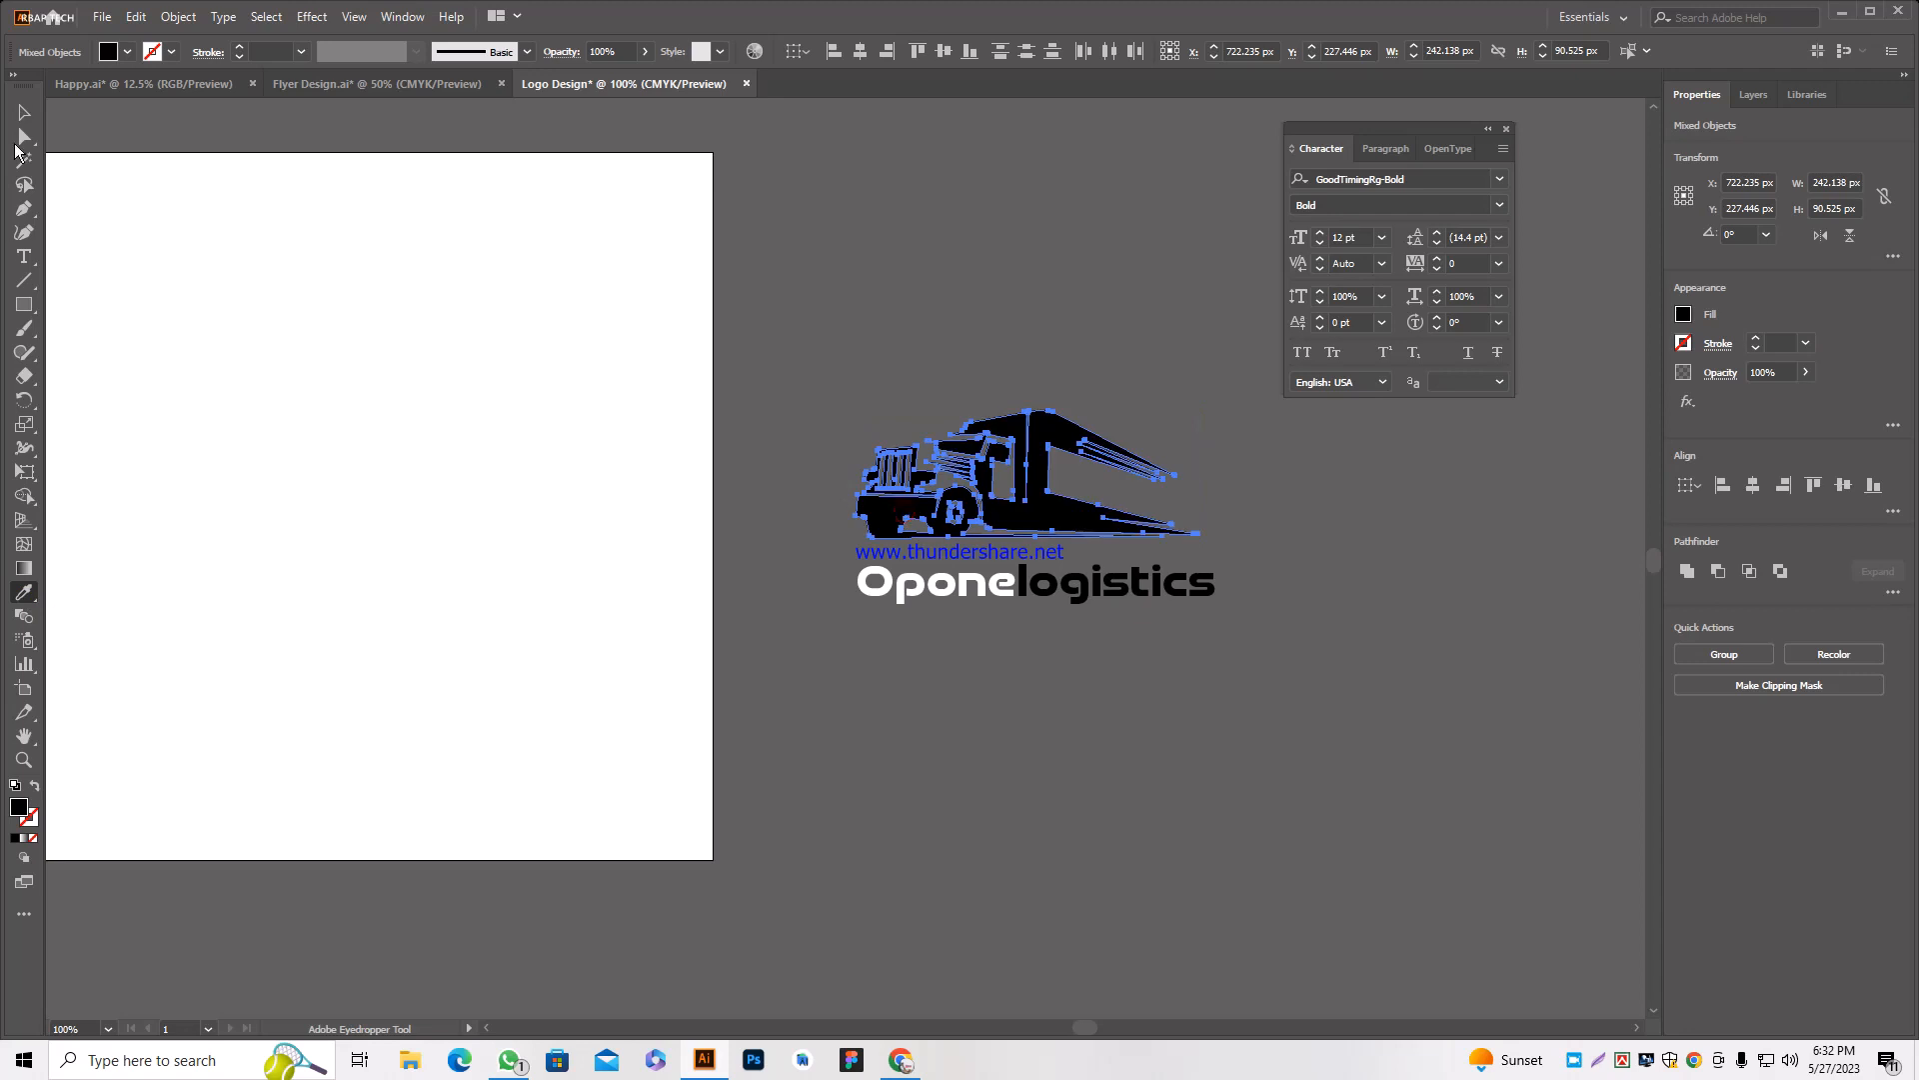
{"action": "key", "text": "v"}
{"action": "left_click", "coordinate": [1184, 380]}
{"action": "scroll", "coordinate": [1257, 456], "scroll_direction": "down", "scroll_amount": 5}
{"action": "scroll", "coordinate": [1258, 460], "scroll_direction": "down", "scroll_amount": 1}
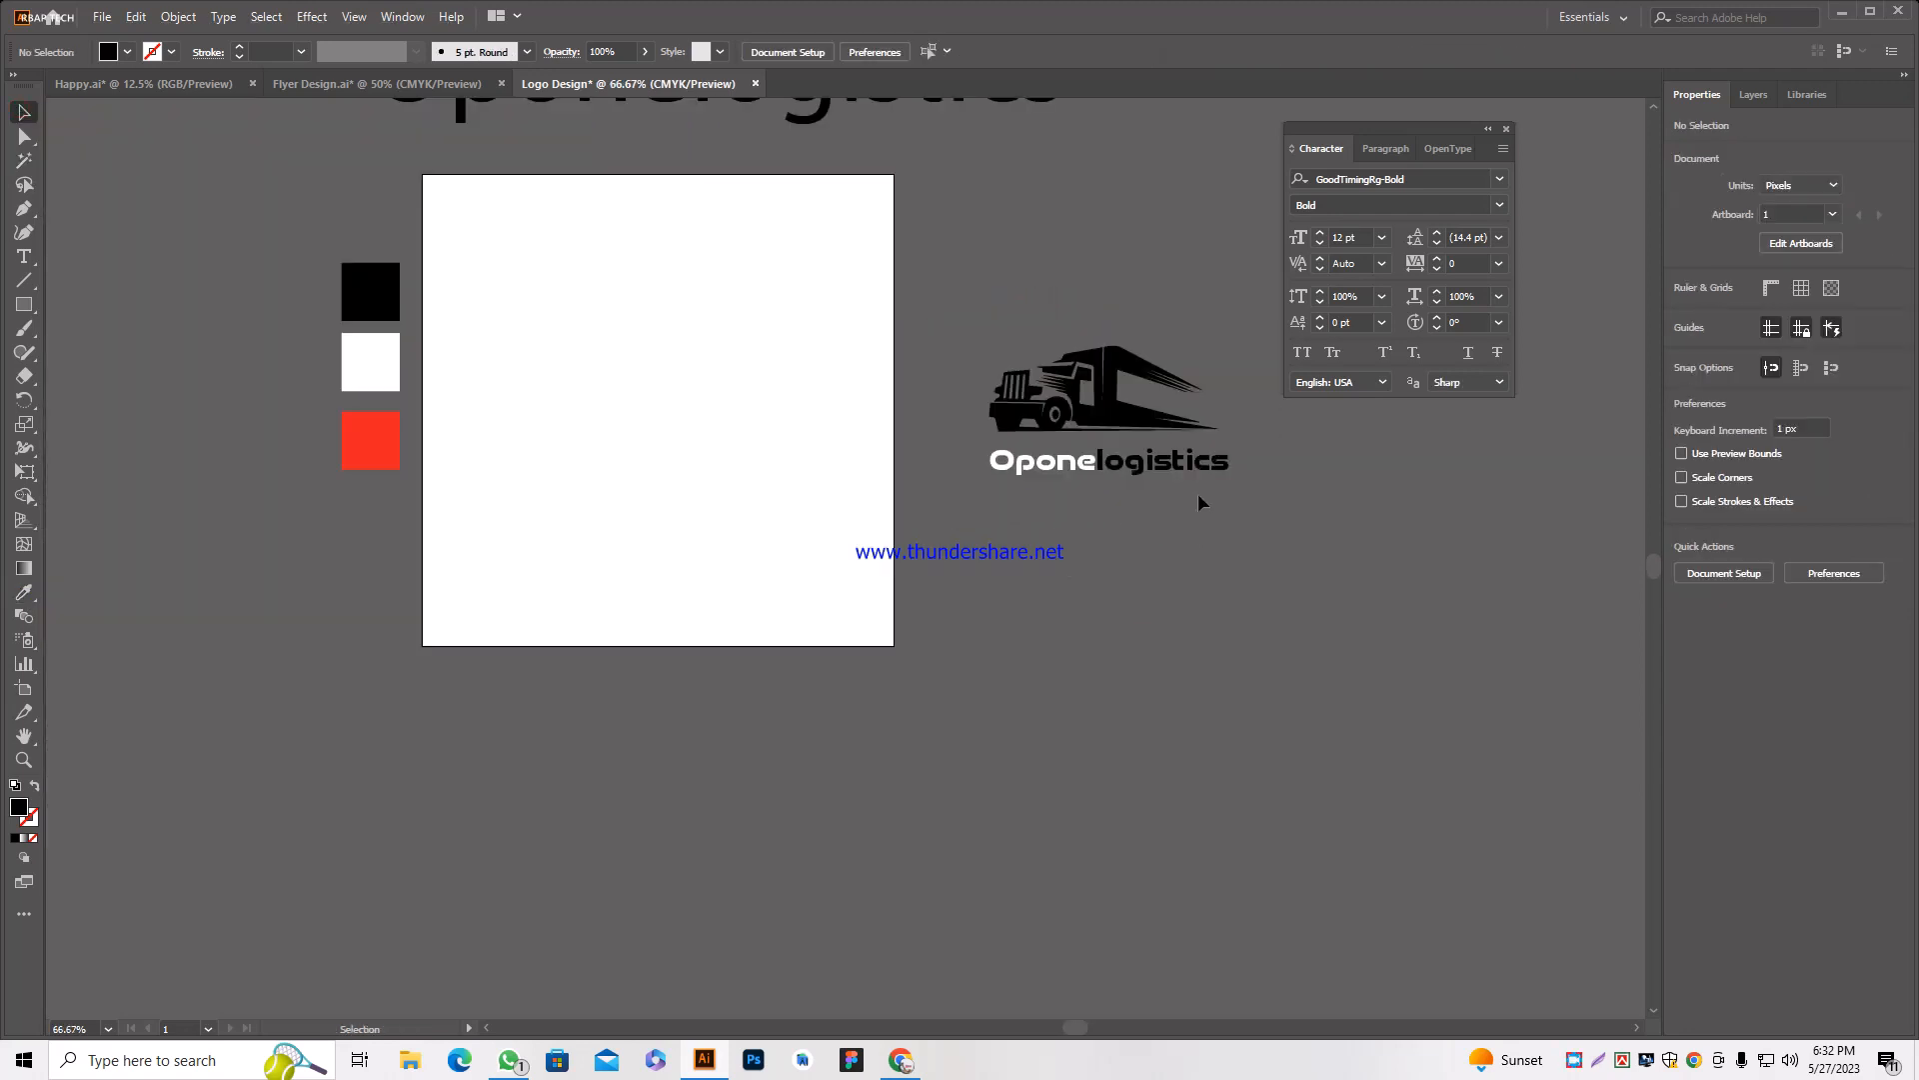
Duplicate the truck icon with the company name and place the copy on the grey canvas below the artboard.
{"action": "scroll", "coordinate": [1198, 494], "scroll_direction": "up", "scroll_amount": 1}
{"action": "left_click", "coordinate": [1104, 468]}
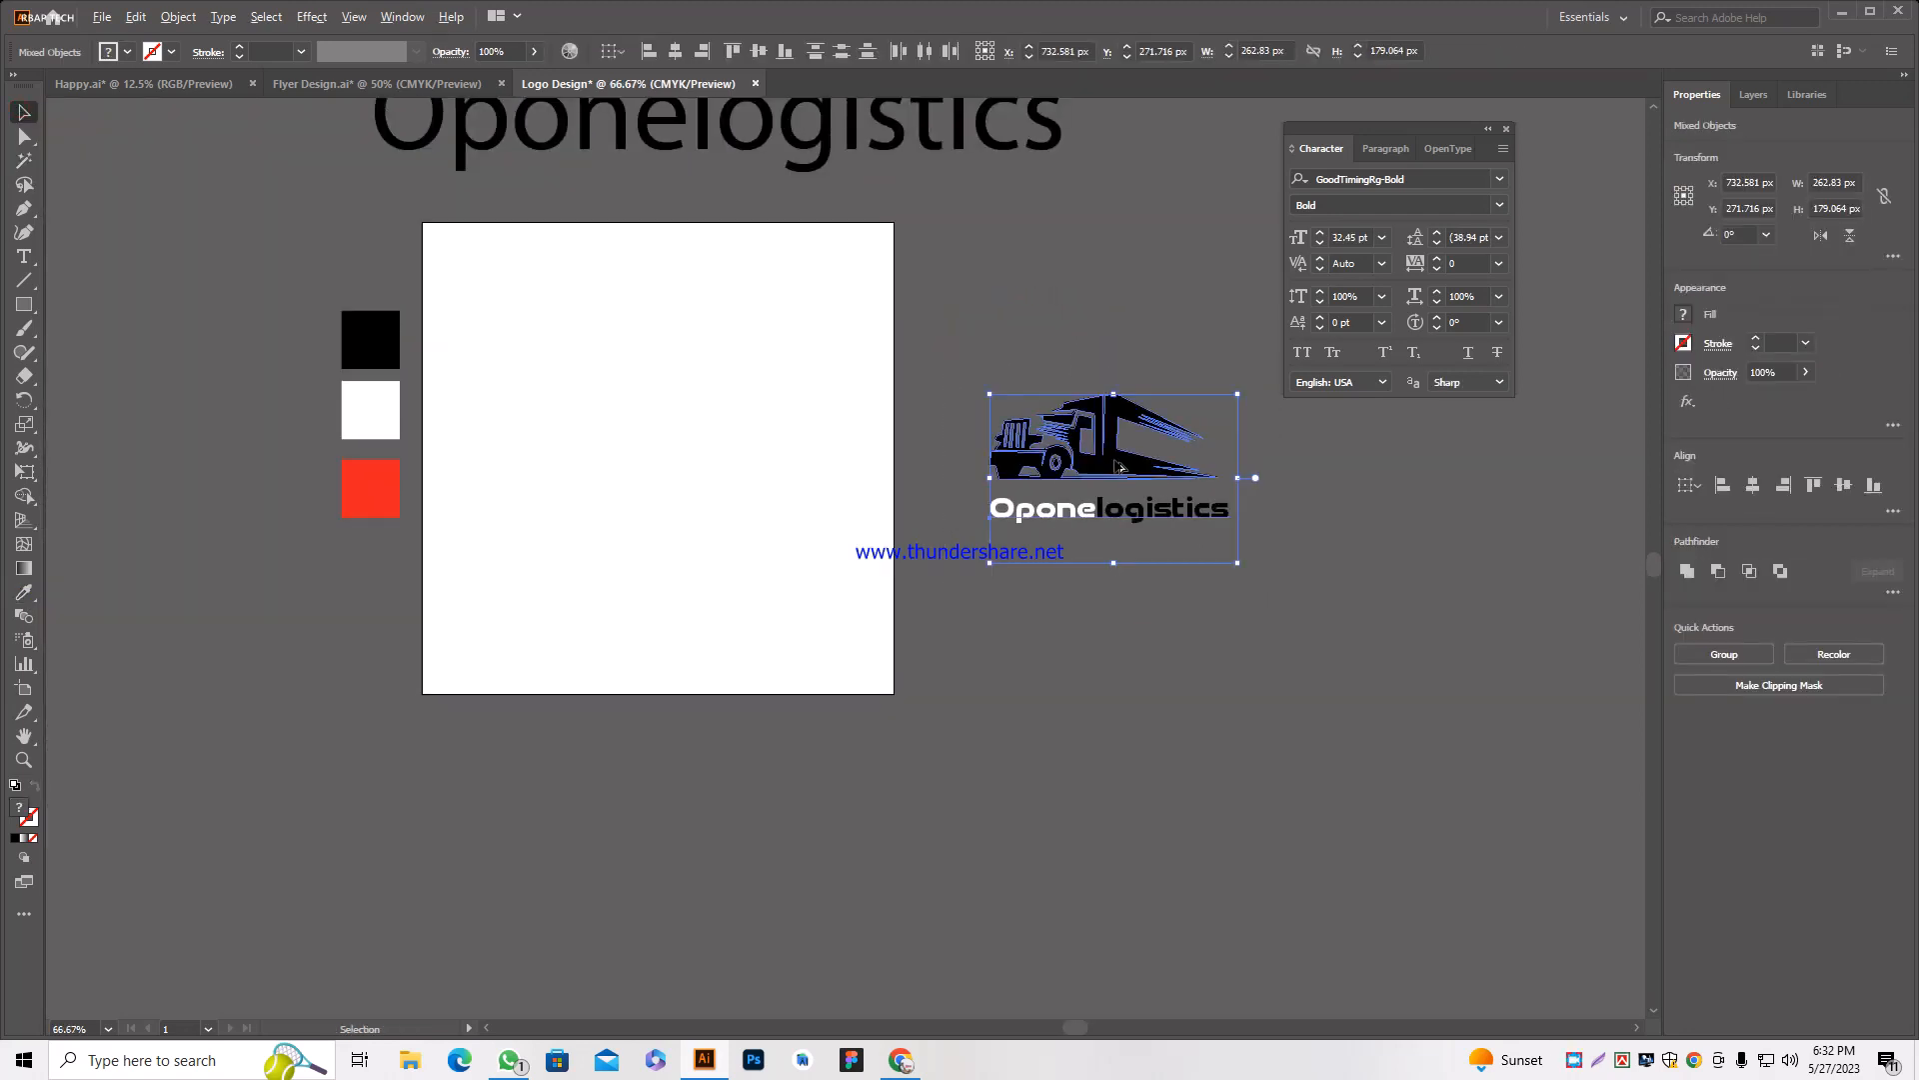
{"action": "left_click_drag", "start_coordinate": [1104, 468], "coordinate": [611, 435]}
{"action": "left_click", "coordinate": [600, 600]}
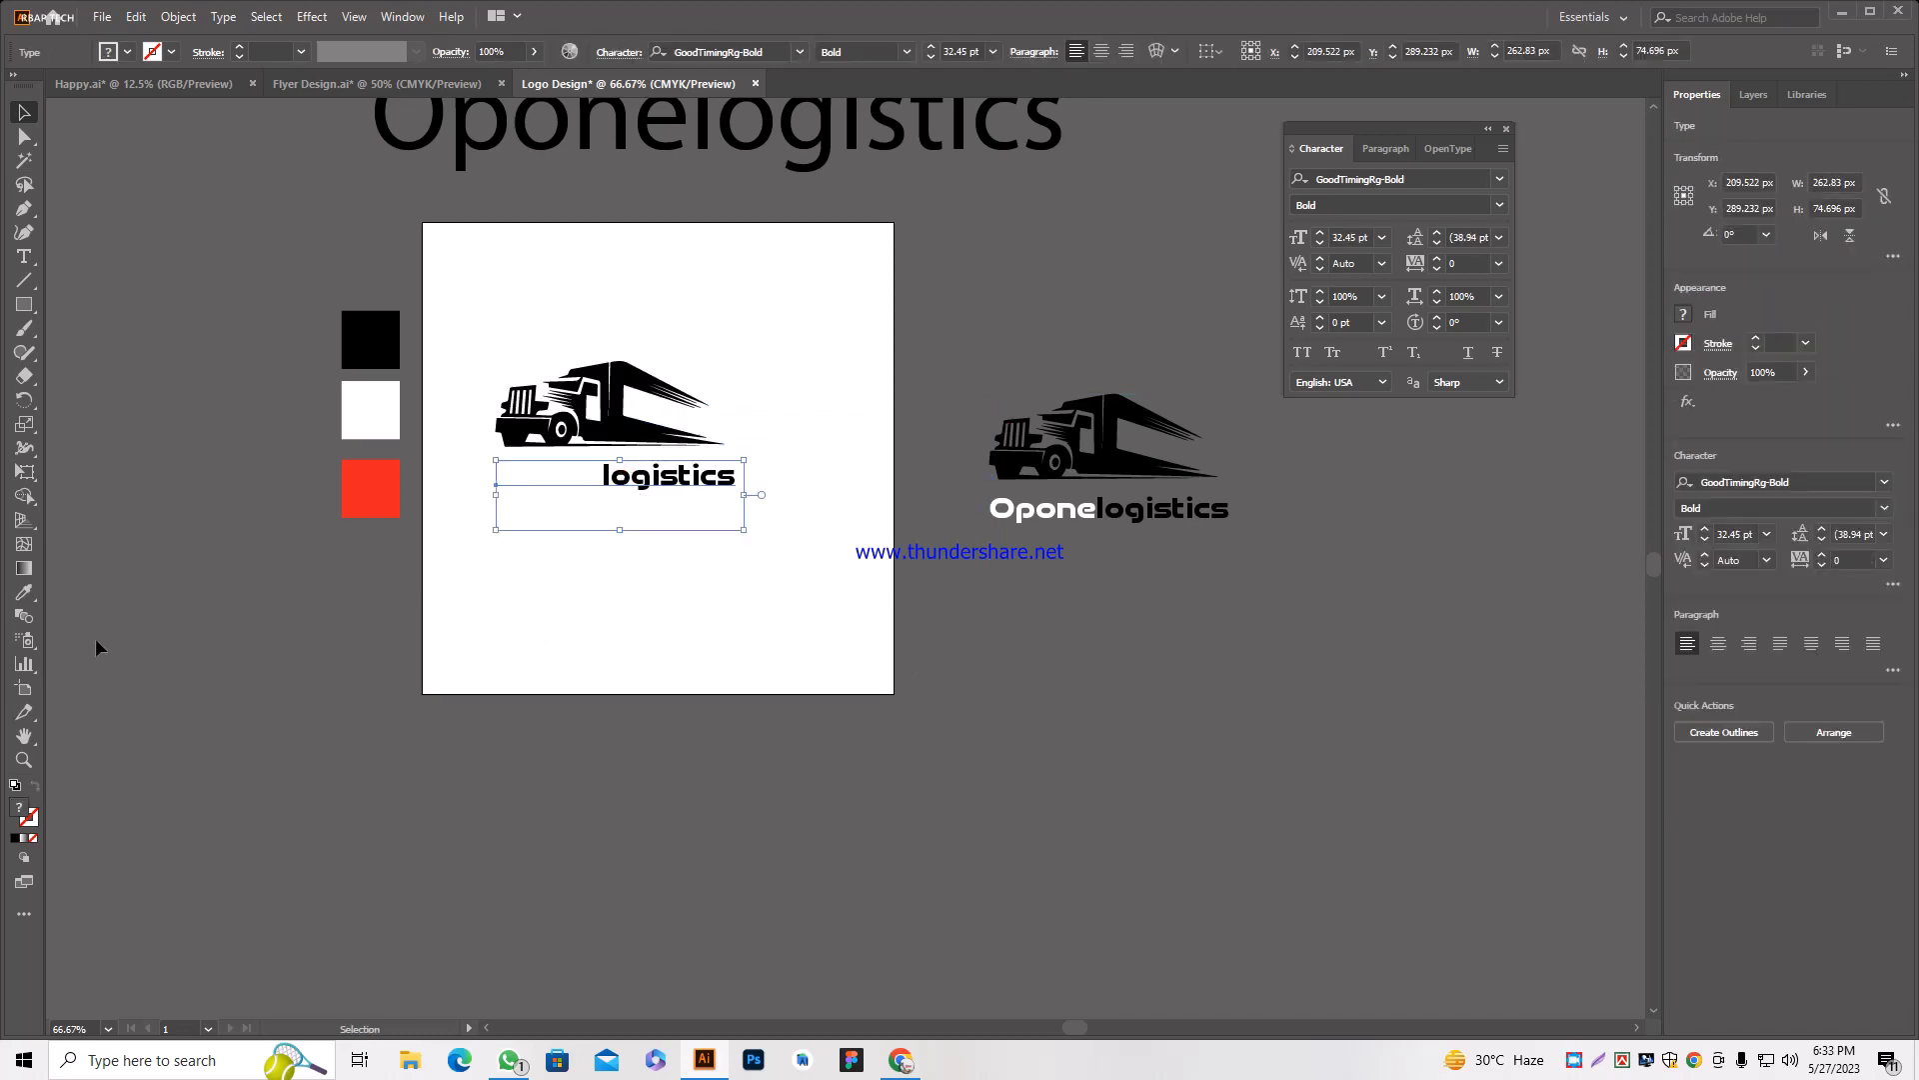
{"action": "left_click_drag", "start_coordinate": [506, 308], "coordinate": [625, 862]}
{"action": "scroll", "coordinate": [626, 452], "scroll_direction": "down", "scroll_amount": 2}
{"action": "left_click", "coordinate": [625, 862]}
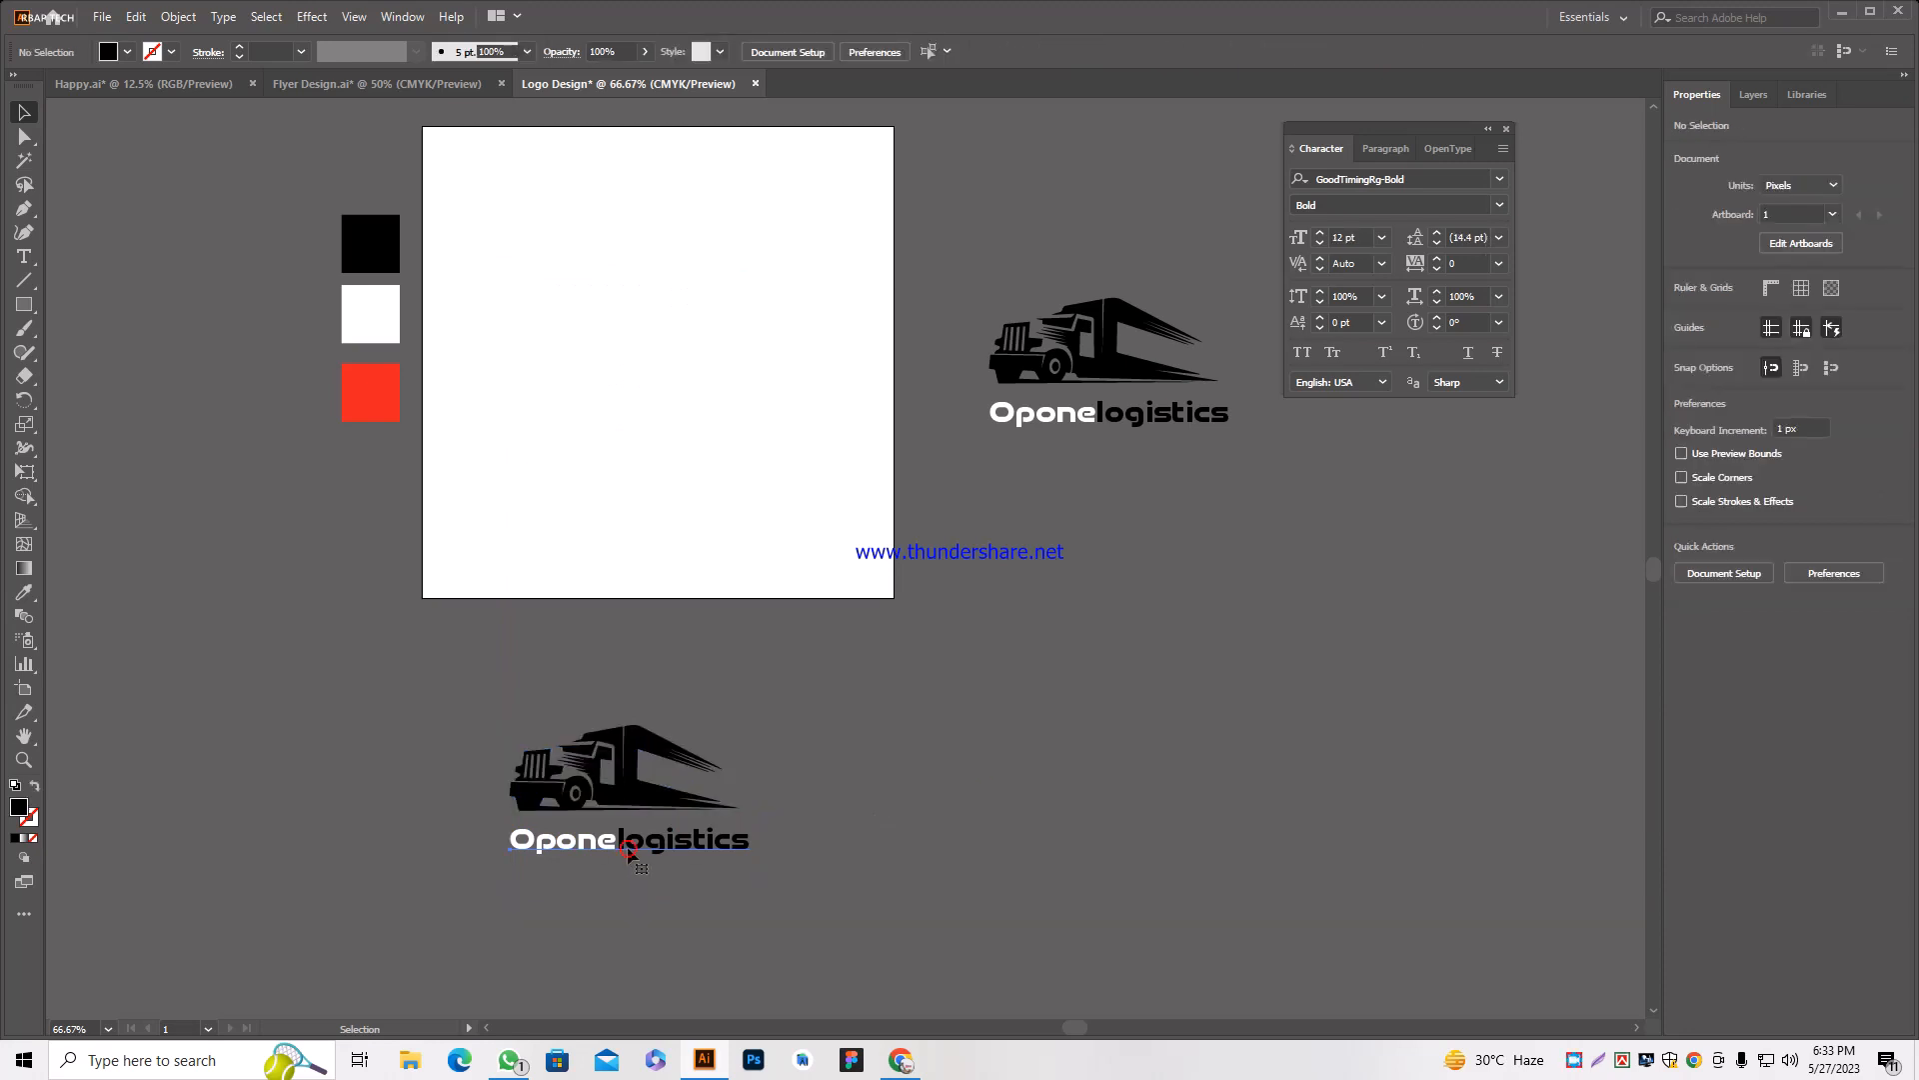
Set the copied company name in All Caps and move it to the right of the truck.
{"action": "left_click", "coordinate": [1303, 354]}
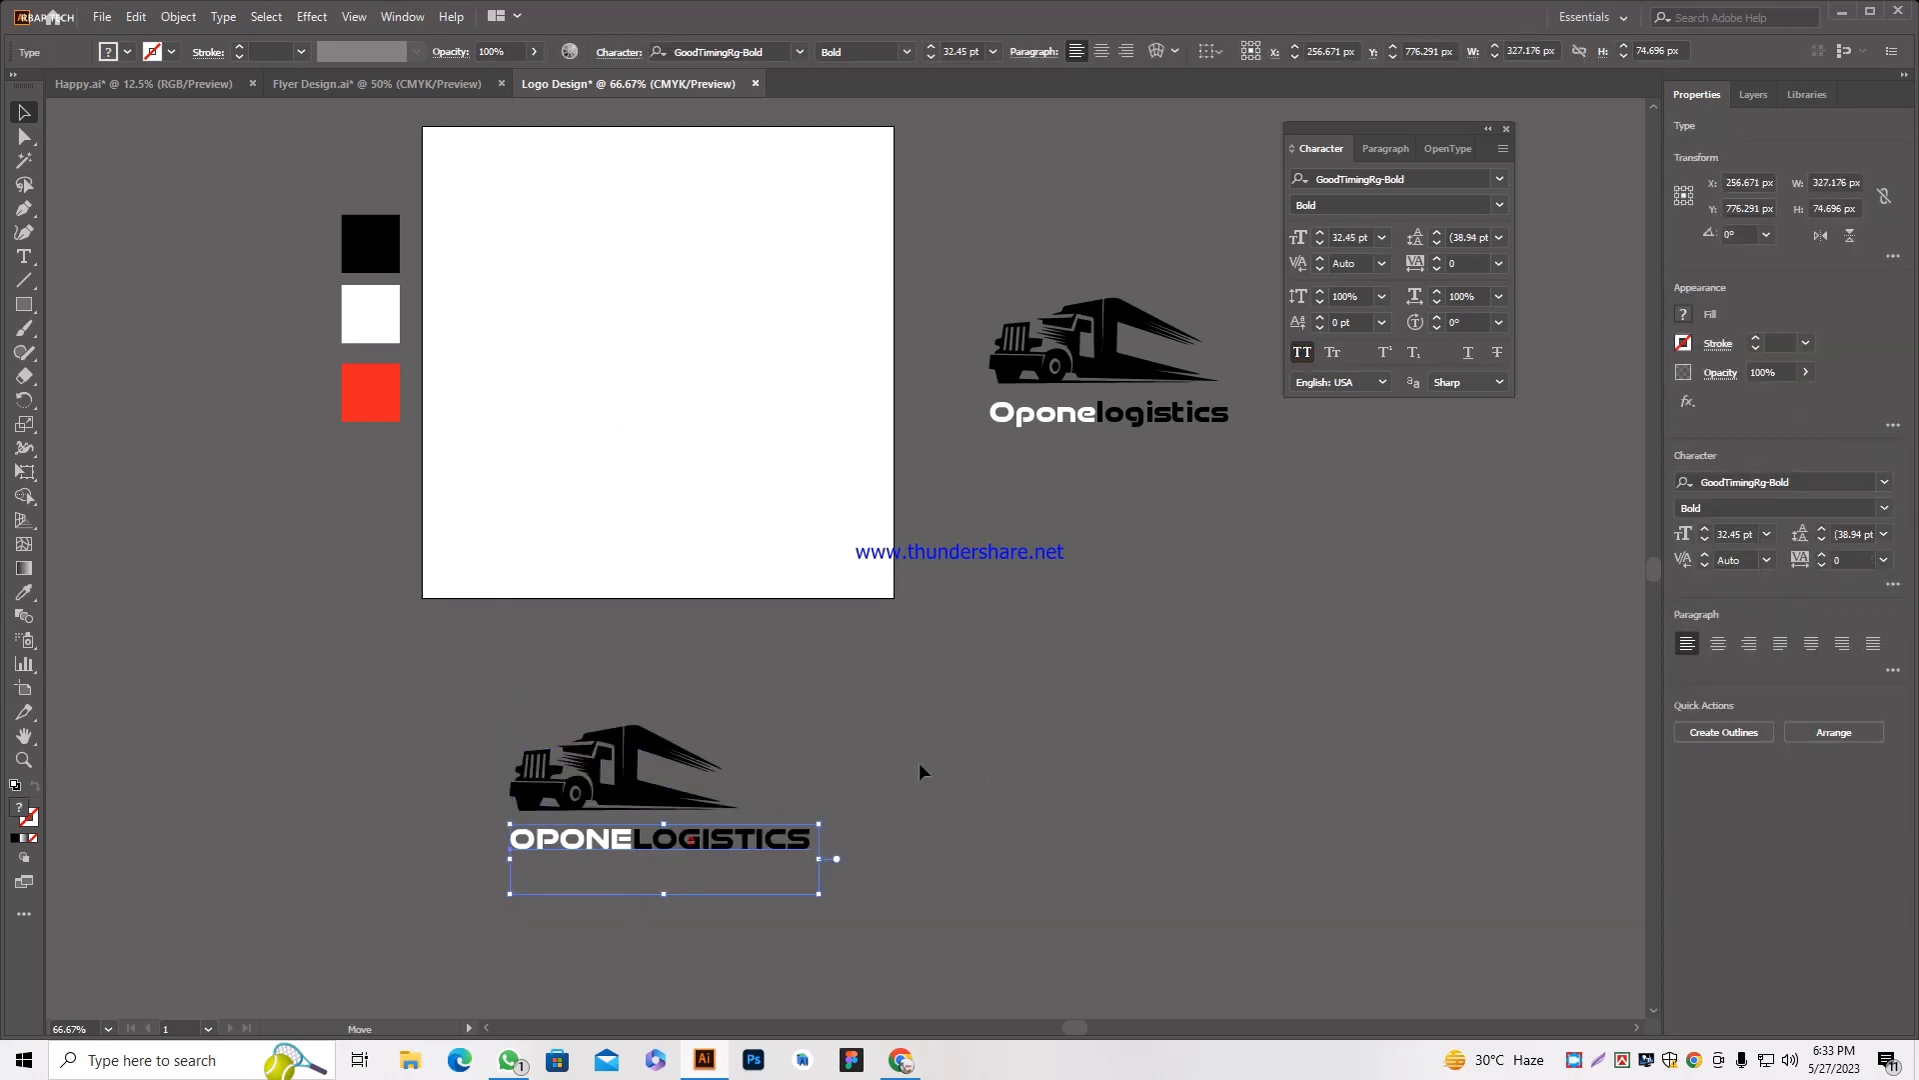
{"action": "left_click_drag", "start_coordinate": [920, 761], "coordinate": [910, 778]}
{"action": "left_click", "coordinate": [655, 818]}
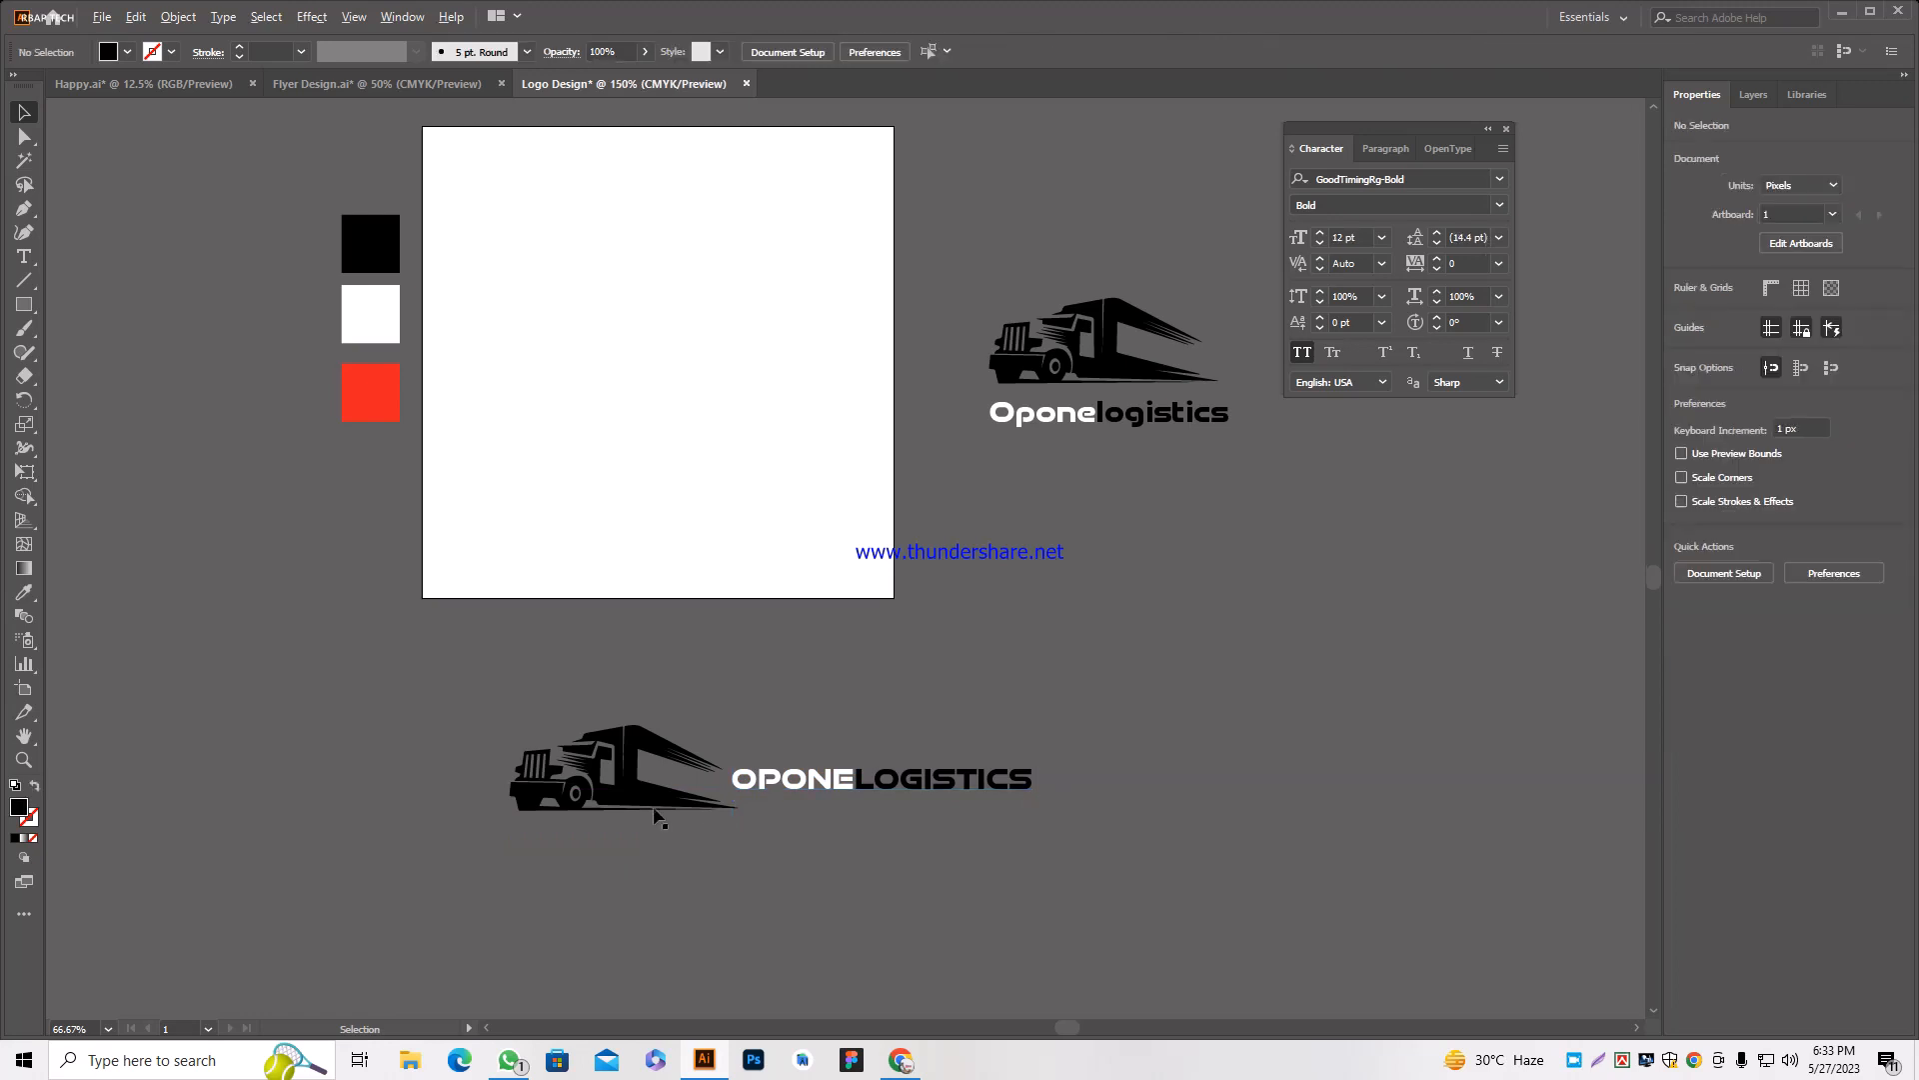
Convert the copied company name to outlines and ungroup its letters.
{"action": "scroll", "coordinate": [654, 818], "scroll_direction": "up", "scroll_amount": 2}
{"action": "right_click", "coordinate": [1219, 729]}
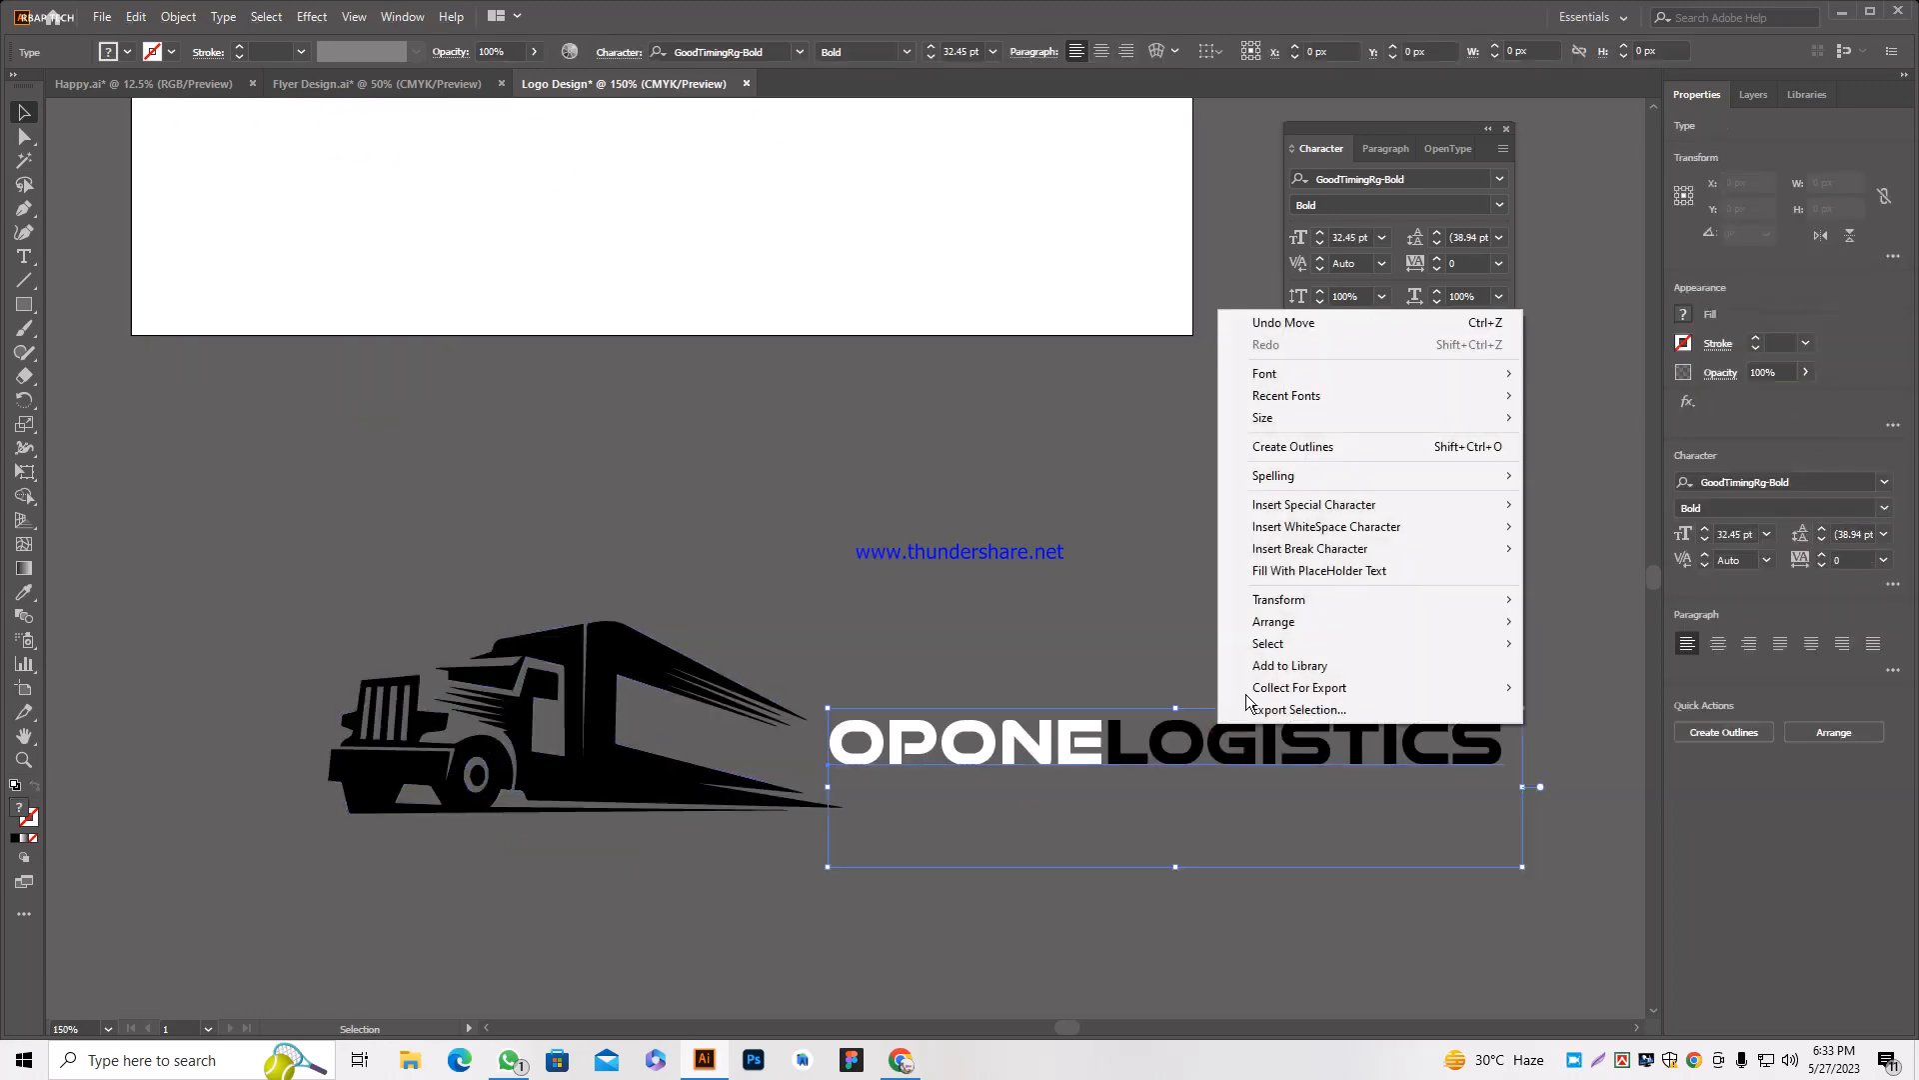
{"action": "left_click", "coordinate": [1300, 477]}
{"action": "right_click", "coordinate": [1060, 769]}
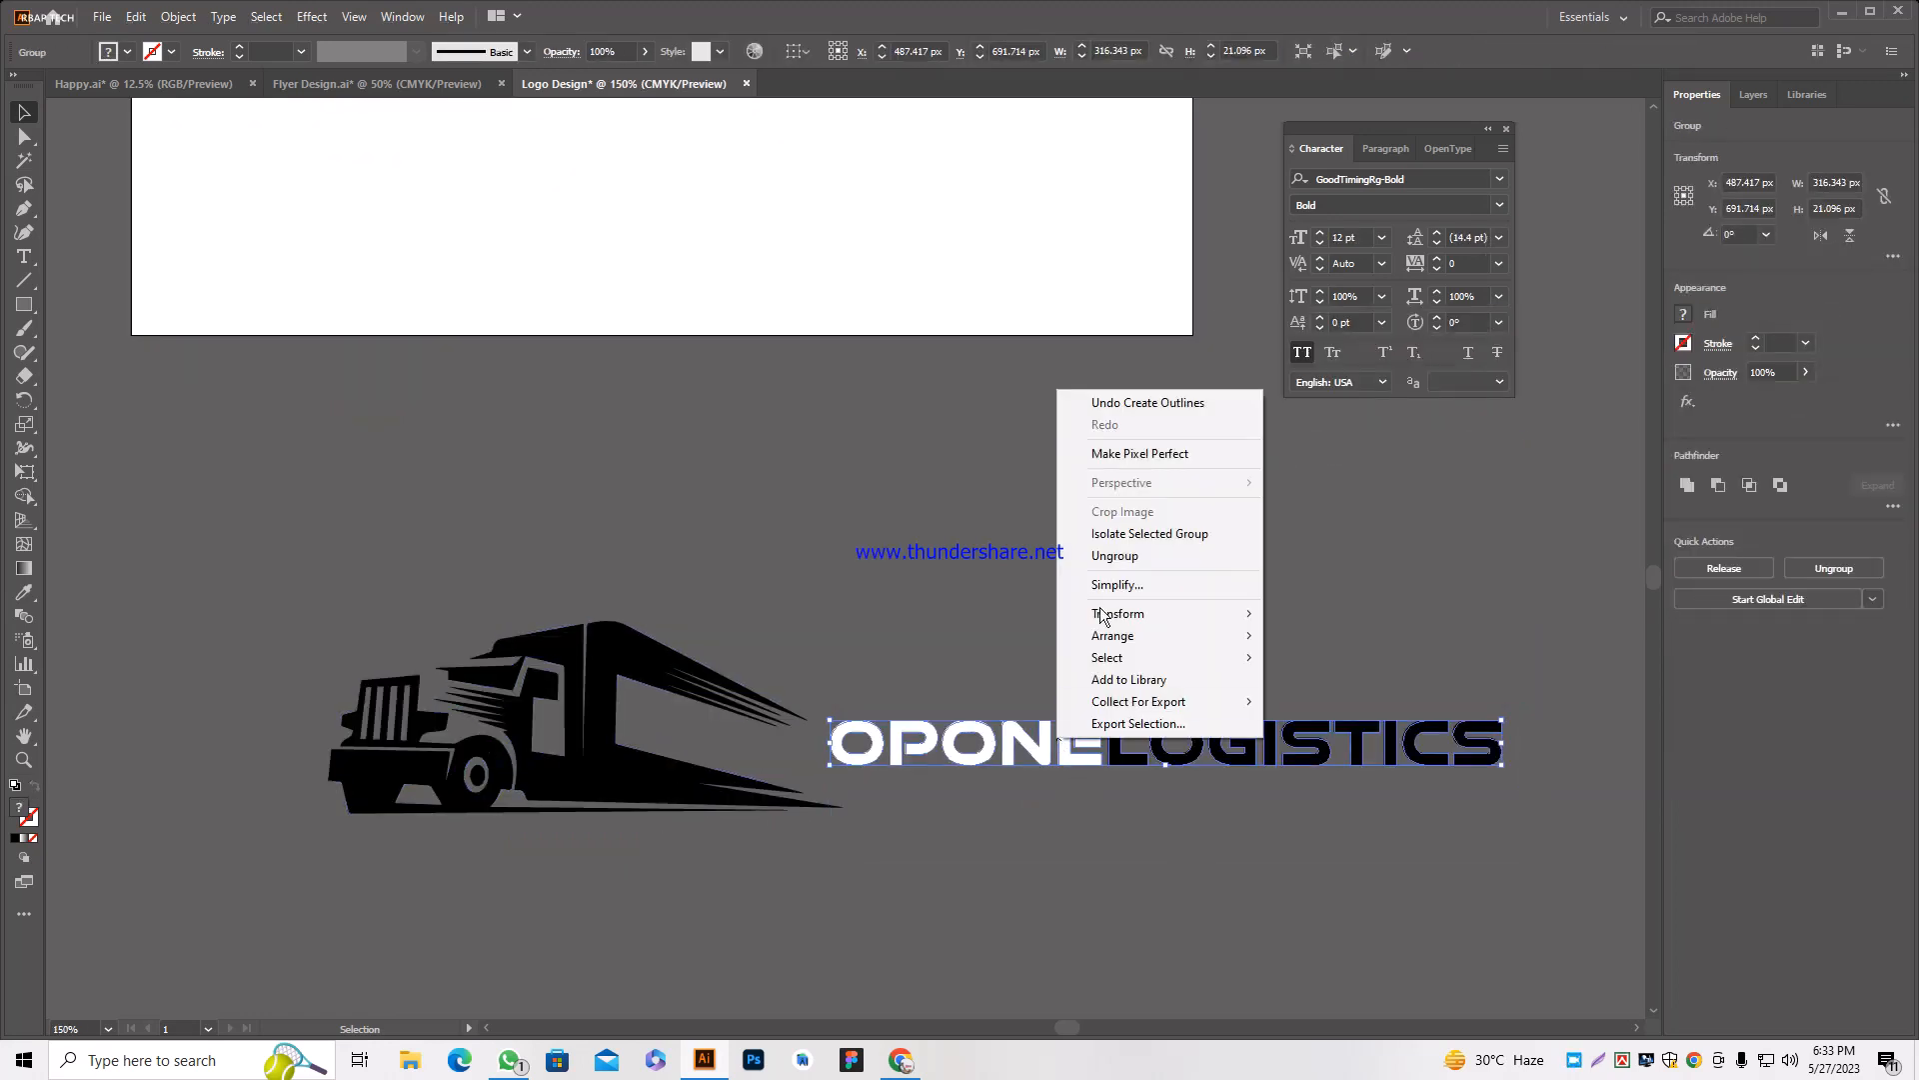
{"action": "left_click", "coordinate": [1110, 555]}
Group the letters of LOGISTICS and the letters of OPONE as two separate words.
{"action": "left_click", "coordinate": [1122, 658]}
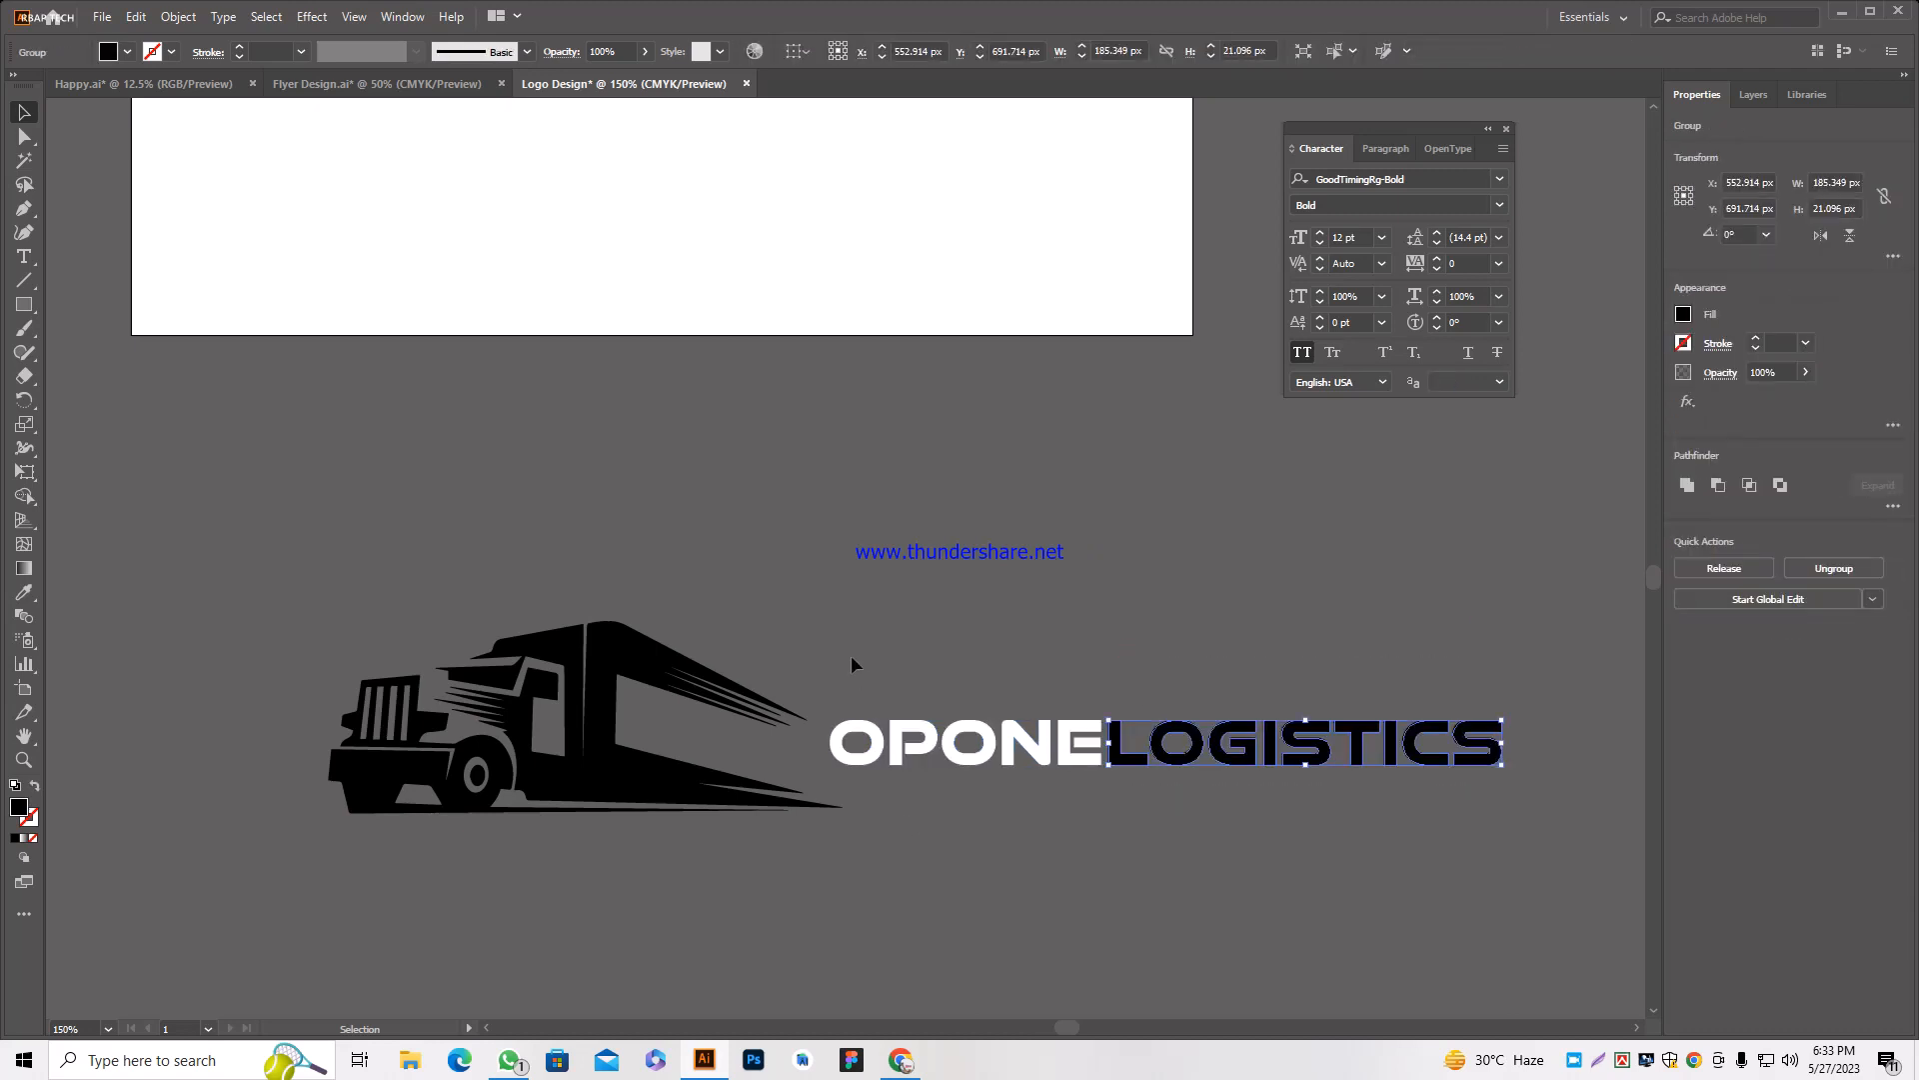
{"action": "left_click_drag", "start_coordinate": [850, 681], "coordinate": [1080, 785]}
{"action": "scroll", "coordinate": [1079, 784], "scroll_direction": "down", "scroll_amount": 2}
{"action": "left_click", "coordinate": [914, 678]}
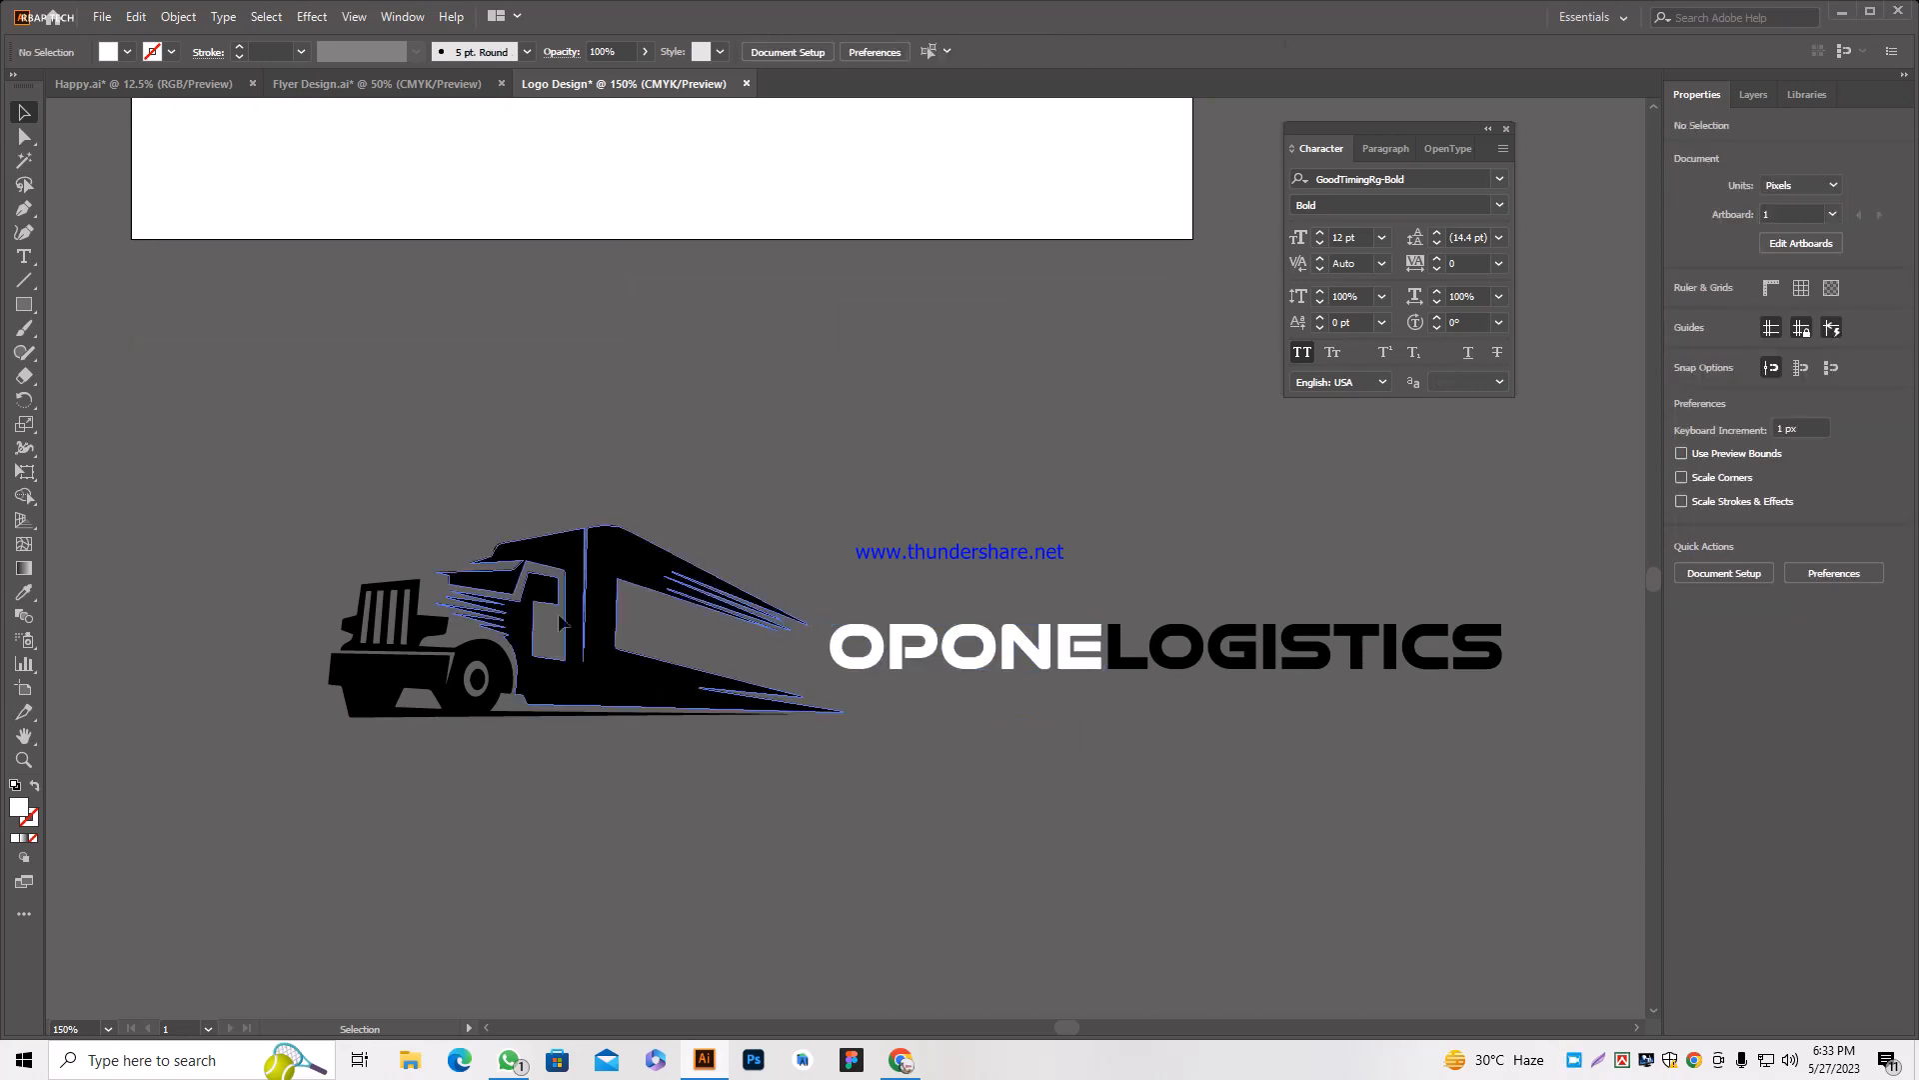
Group the copied truck's shapes and scale it down to about 33 by 12 px above the company name.
{"action": "left_click", "coordinate": [560, 621]}
{"action": "left_click", "coordinate": [570, 806]}
{"action": "left_click_drag", "start_coordinate": [292, 536], "coordinate": [810, 755]}
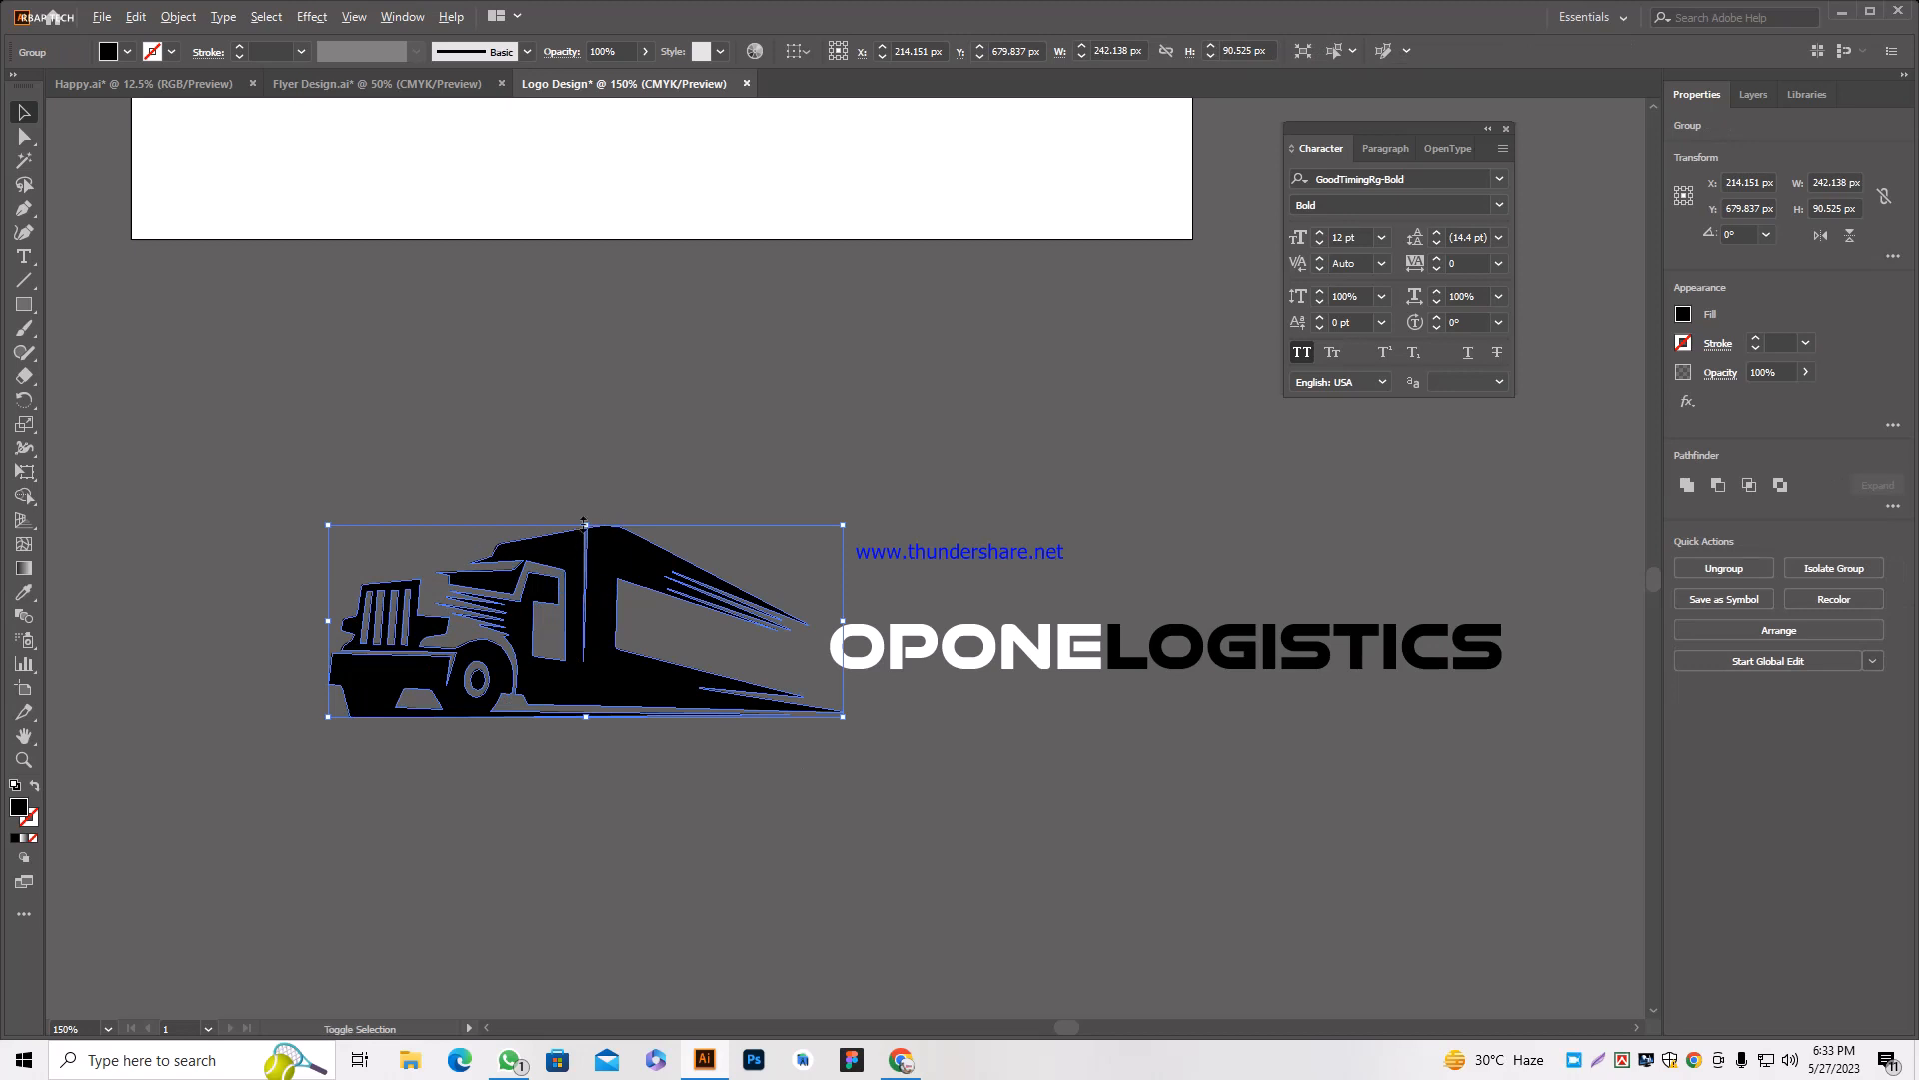
{"action": "left_click_drag", "start_coordinate": [584, 524], "coordinate": [1096, 571]}
{"action": "left_click", "coordinate": [744, 706]}
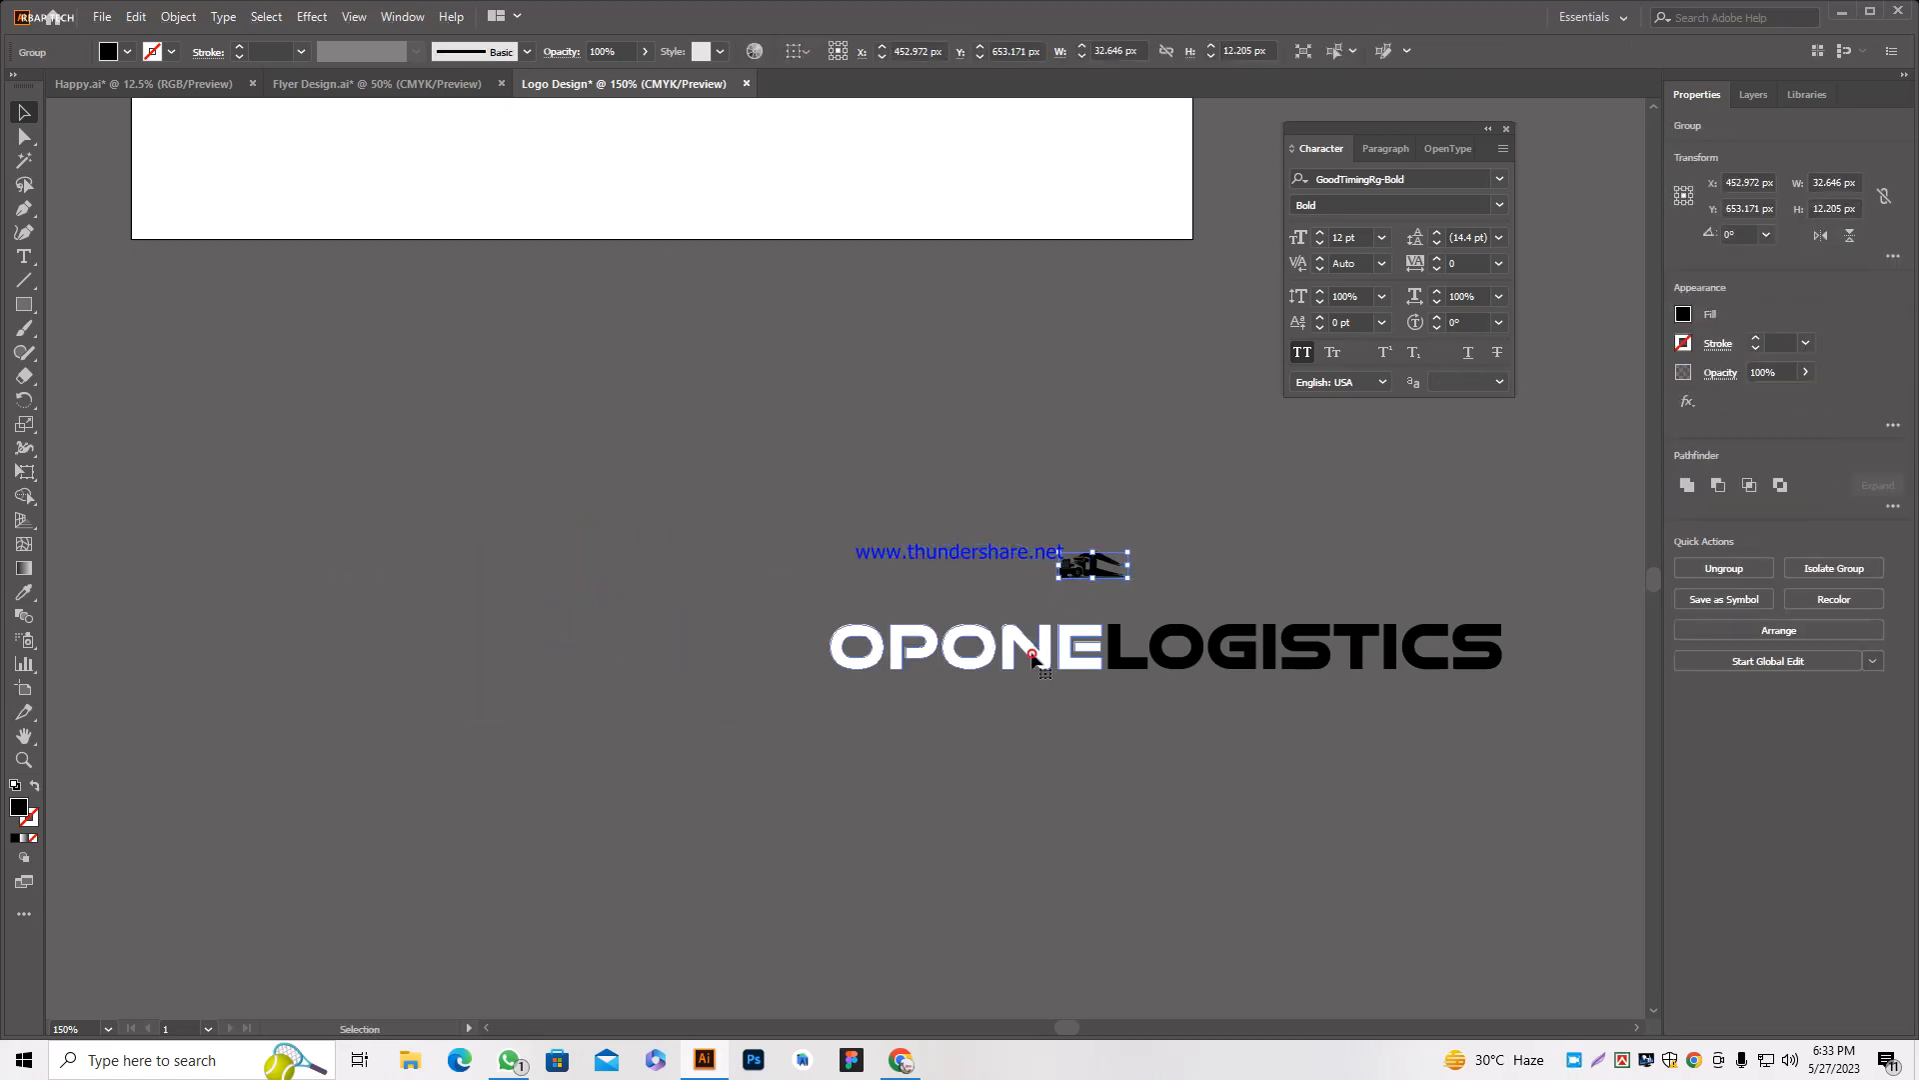
Move OPONE left to open a gap before LOGISTICS and place the small truck in that gap.
{"action": "left_click_drag", "start_coordinate": [1032, 655], "coordinate": [935, 694]}
{"action": "left_click", "coordinate": [1087, 713]}
{"action": "left_click_drag", "start_coordinate": [1090, 571], "coordinate": [1050, 650]}
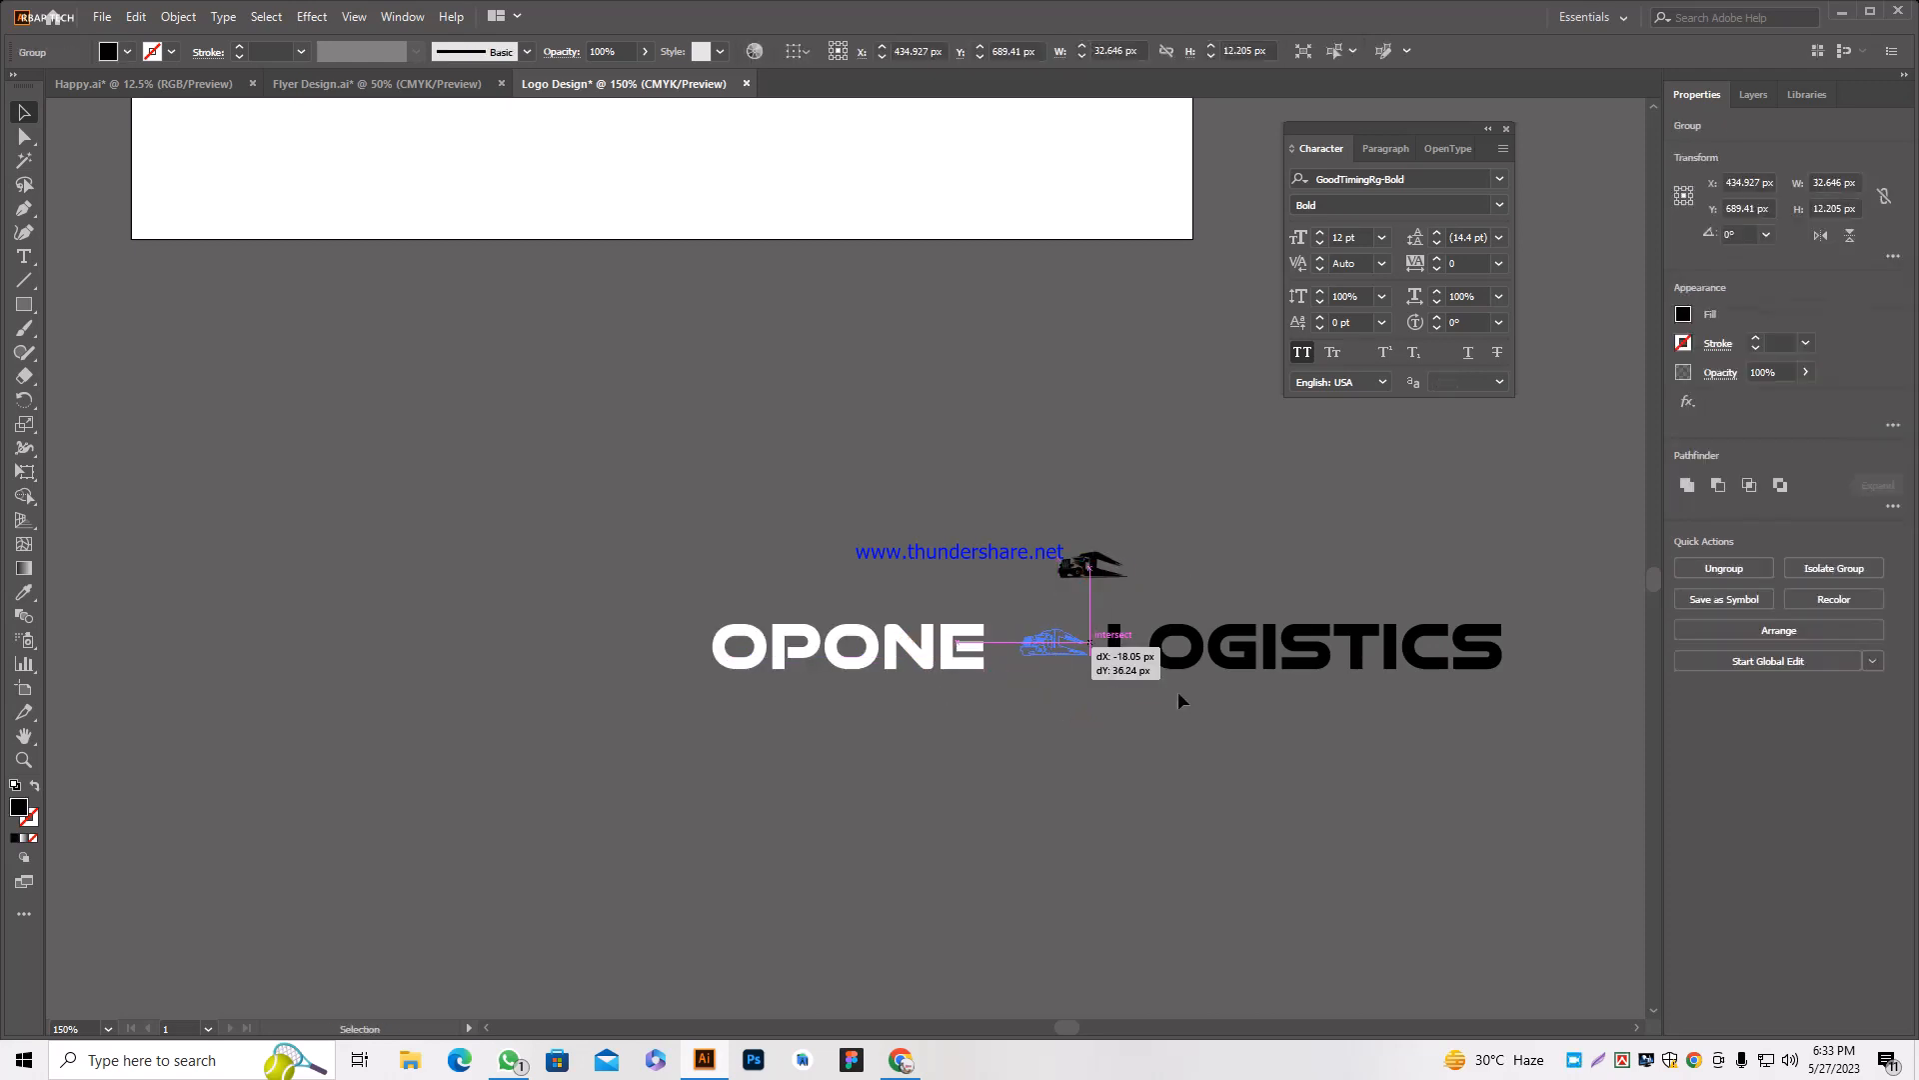
{"action": "scroll", "coordinate": [1177, 692], "scroll_direction": "up", "scroll_amount": 2}
{"action": "scroll", "coordinate": [808, 621], "scroll_direction": "down", "scroll_amount": 1}
{"action": "left_click_drag", "start_coordinate": [747, 579], "coordinate": [800, 574]}
{"action": "left_click", "coordinate": [833, 715]}
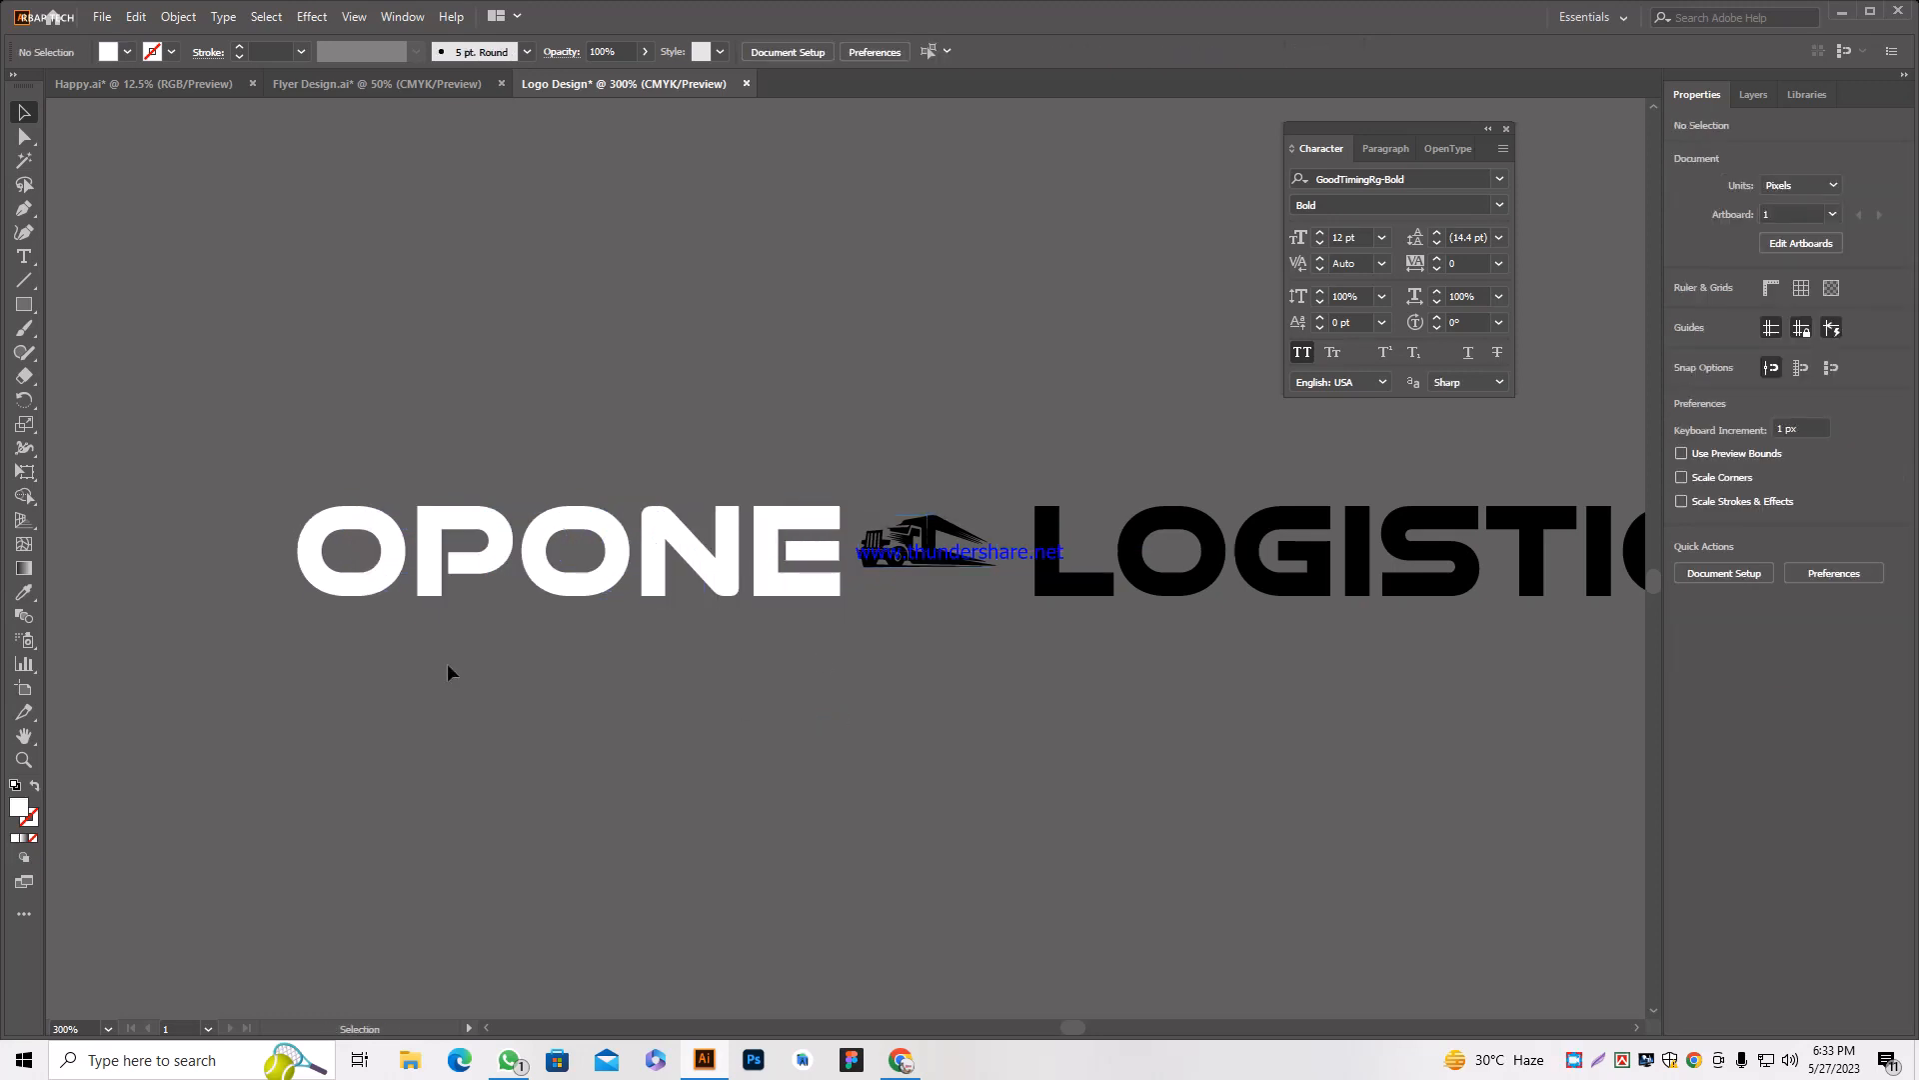
Enlarge the small truck to about 44 by 16 px and nudge it right to fit between OPONE and LOGISTICS.
{"action": "scroll", "coordinate": [446, 663], "scroll_direction": "down", "scroll_amount": 2}
{"action": "scroll", "coordinate": [553, 543], "scroll_direction": "up", "scroll_amount": 1}
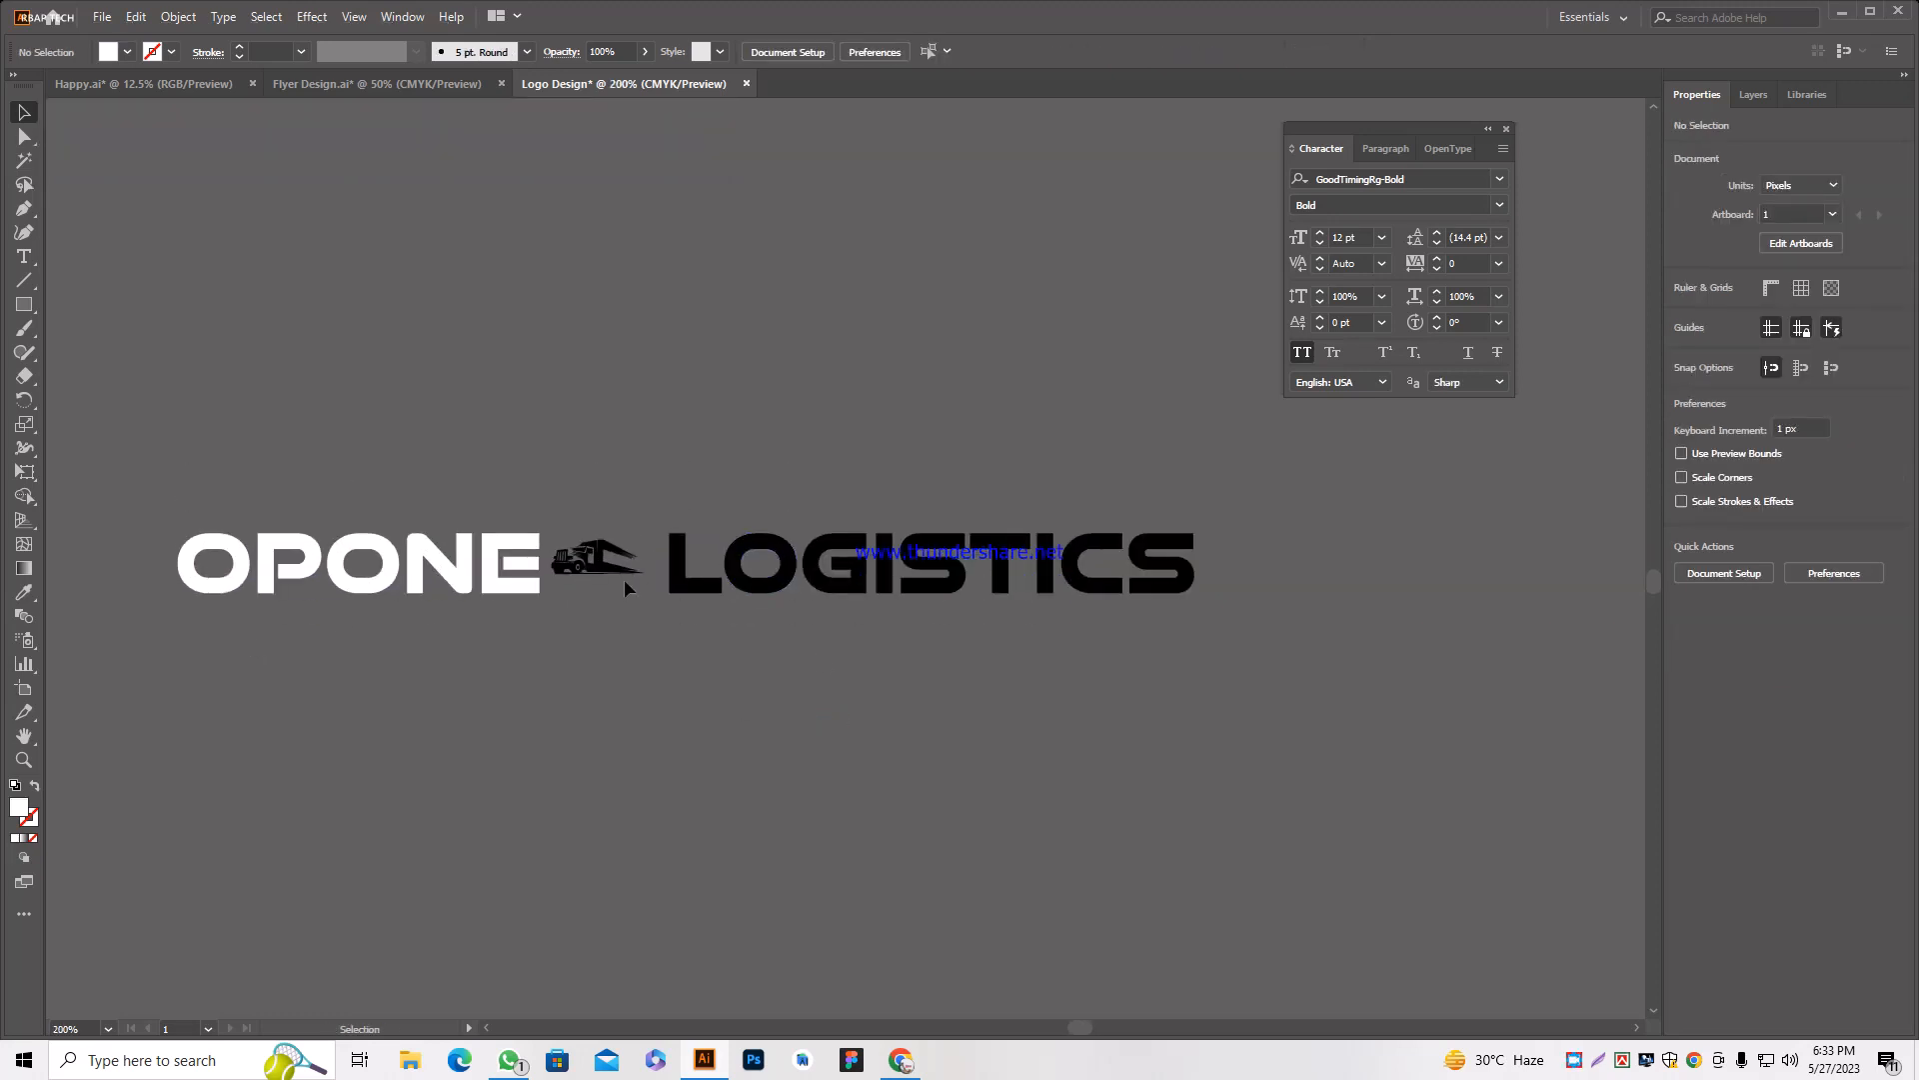
{"action": "left_click", "coordinate": [592, 557]}
{"action": "left_click_drag", "start_coordinate": [595, 548], "coordinate": [598, 532]}
{"action": "key", "text": "Right"}
{"action": "key", "text": "Right"}
{"action": "key", "text": "Right"}
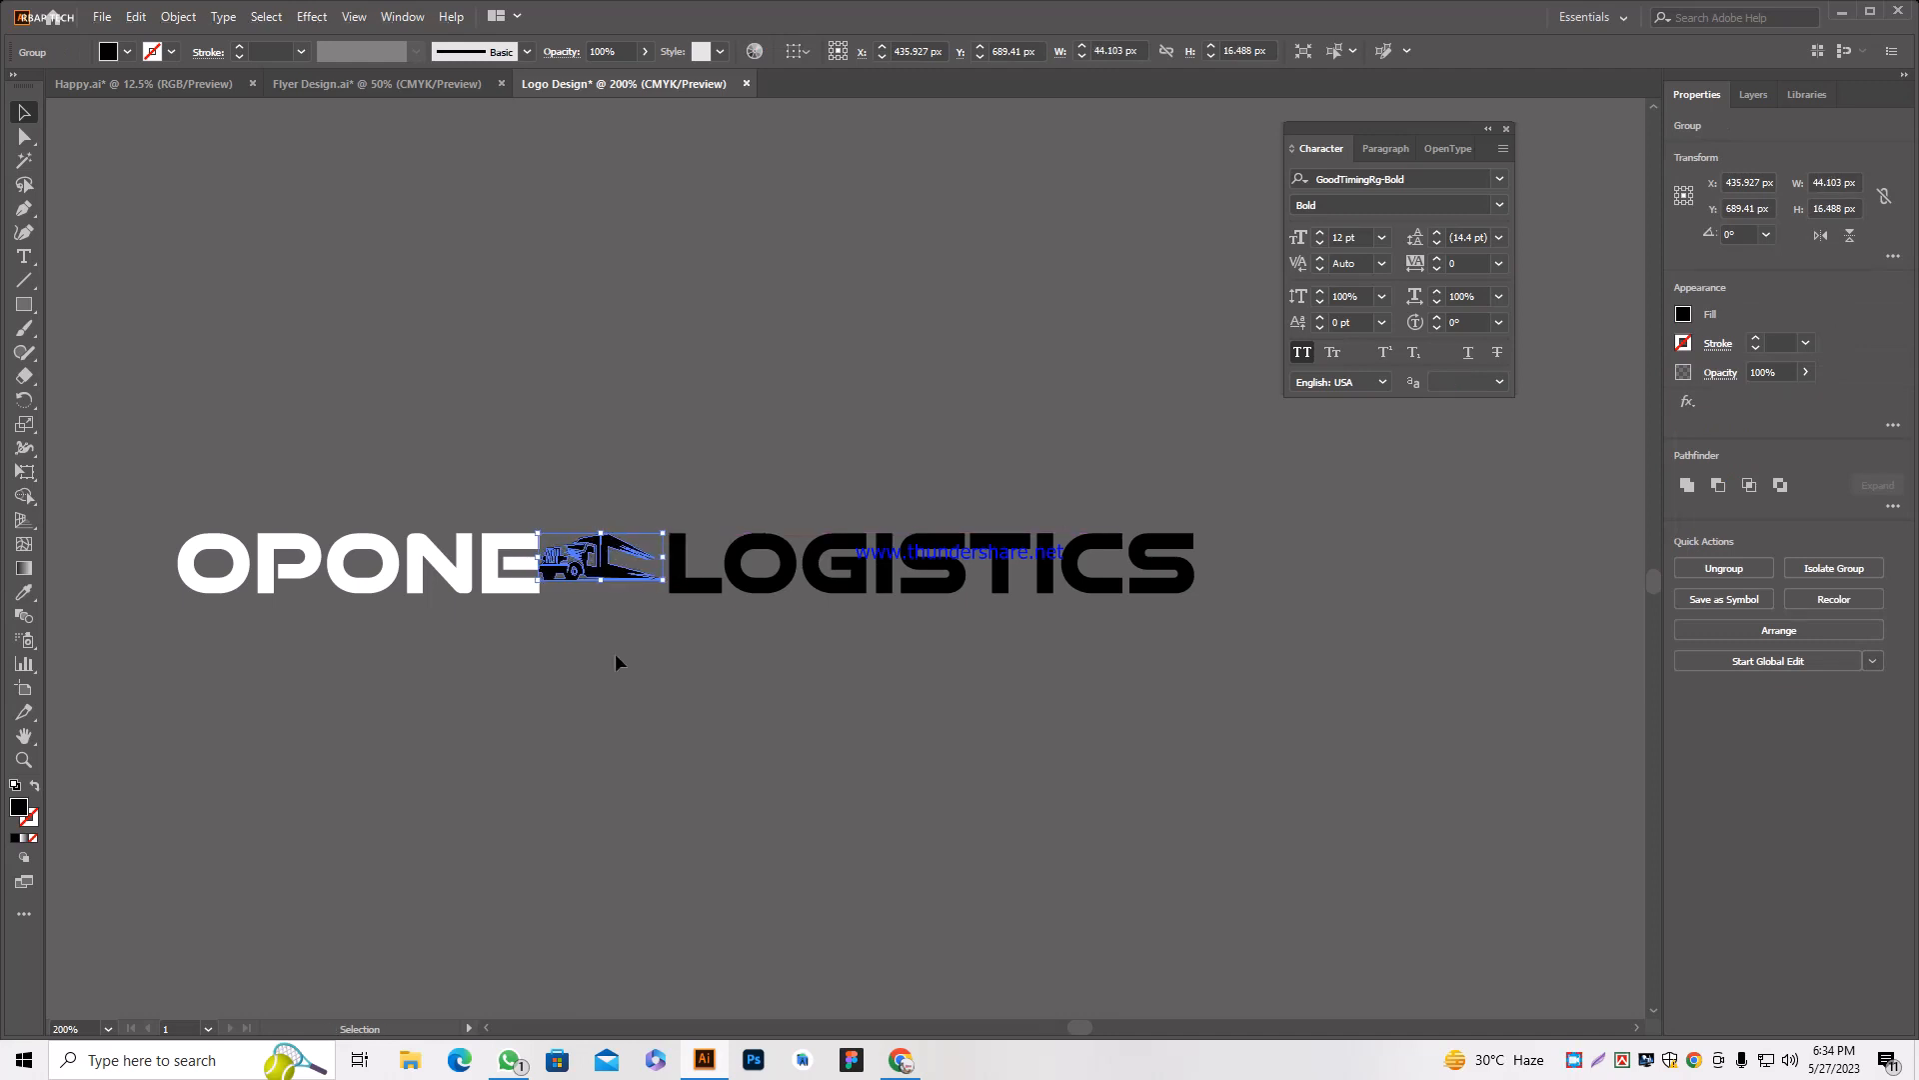
{"action": "left_click", "coordinate": [757, 687]}
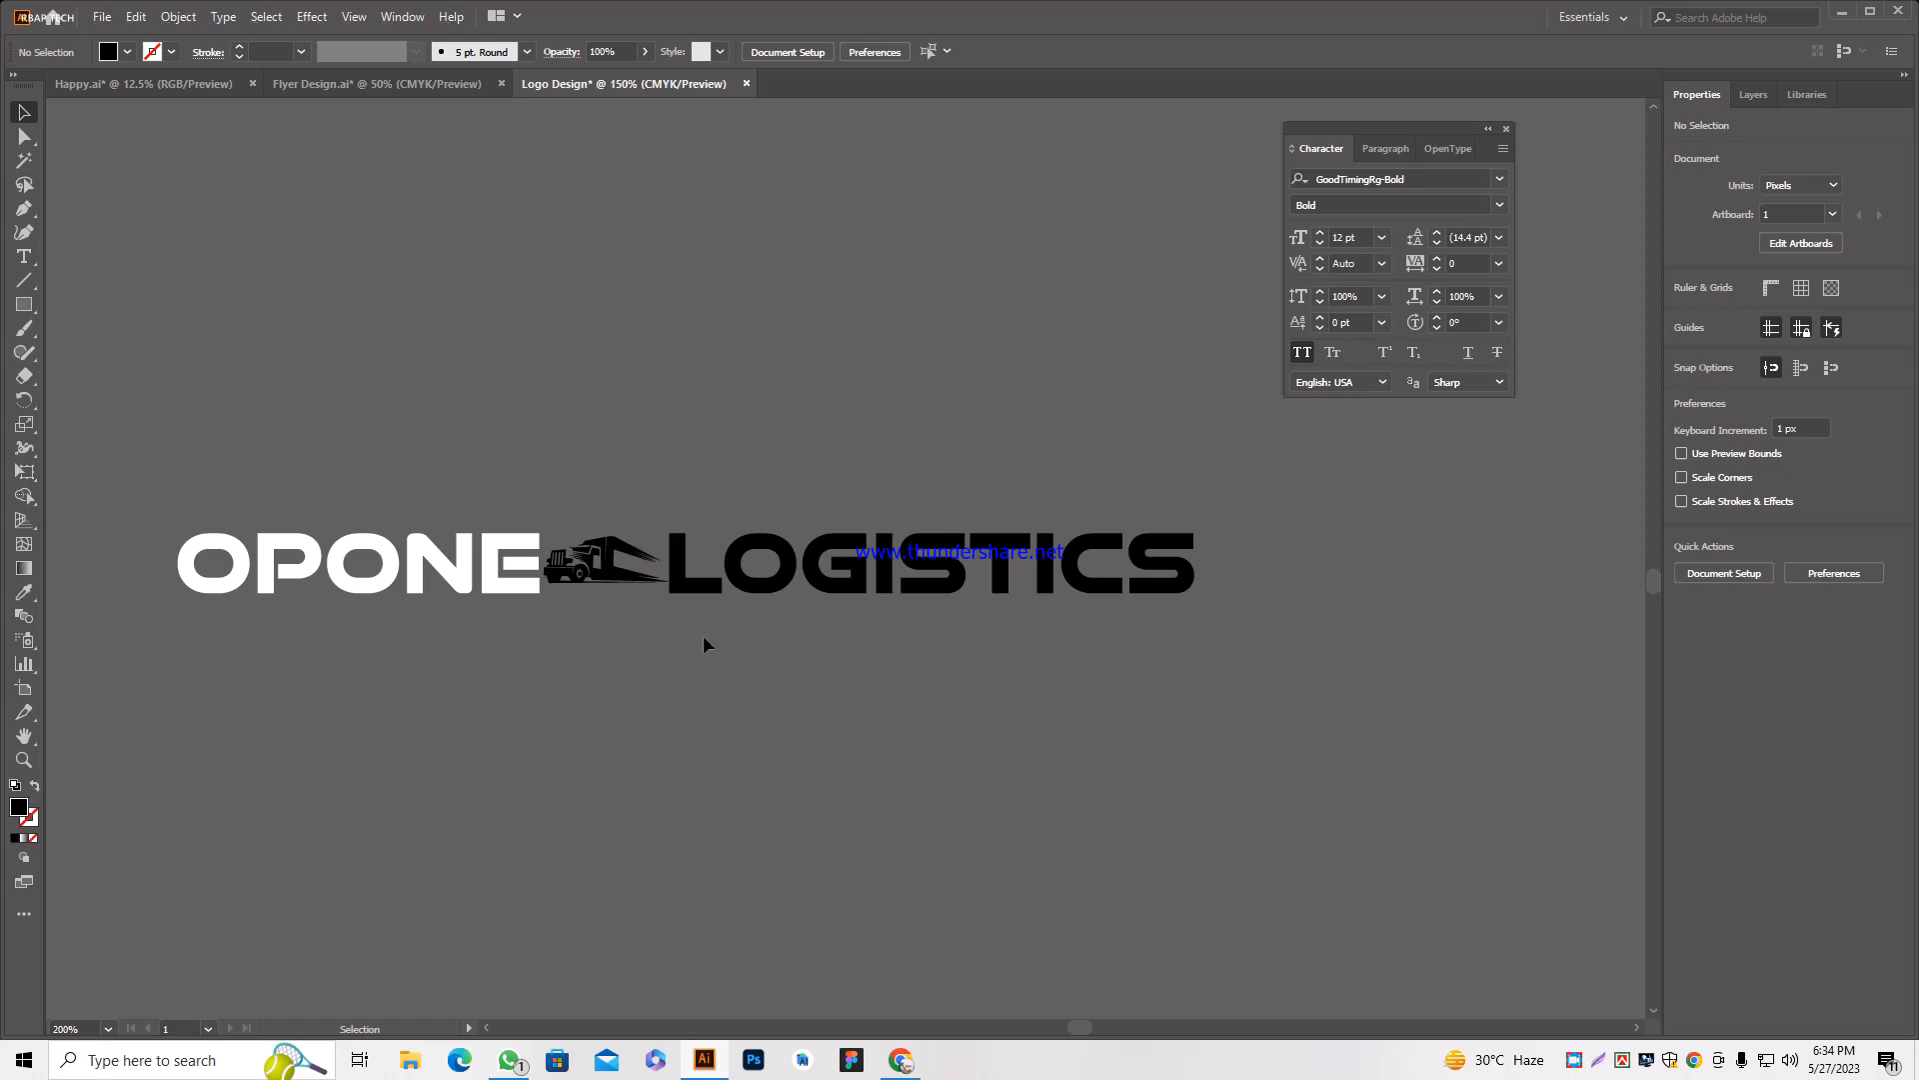
Examine the OPONE LOGISTICS wordmark and its inset truck at several magnifications.
{"action": "scroll", "coordinate": [703, 634], "scroll_direction": "down", "scroll_amount": 2}
{"action": "scroll", "coordinate": [585, 567], "scroll_direction": "up", "scroll_amount": 2}
{"action": "scroll", "coordinate": [762, 533], "scroll_direction": "down", "scroll_amount": 1}
{"action": "scroll", "coordinate": [761, 469], "scroll_direction": "up", "scroll_amount": 1}
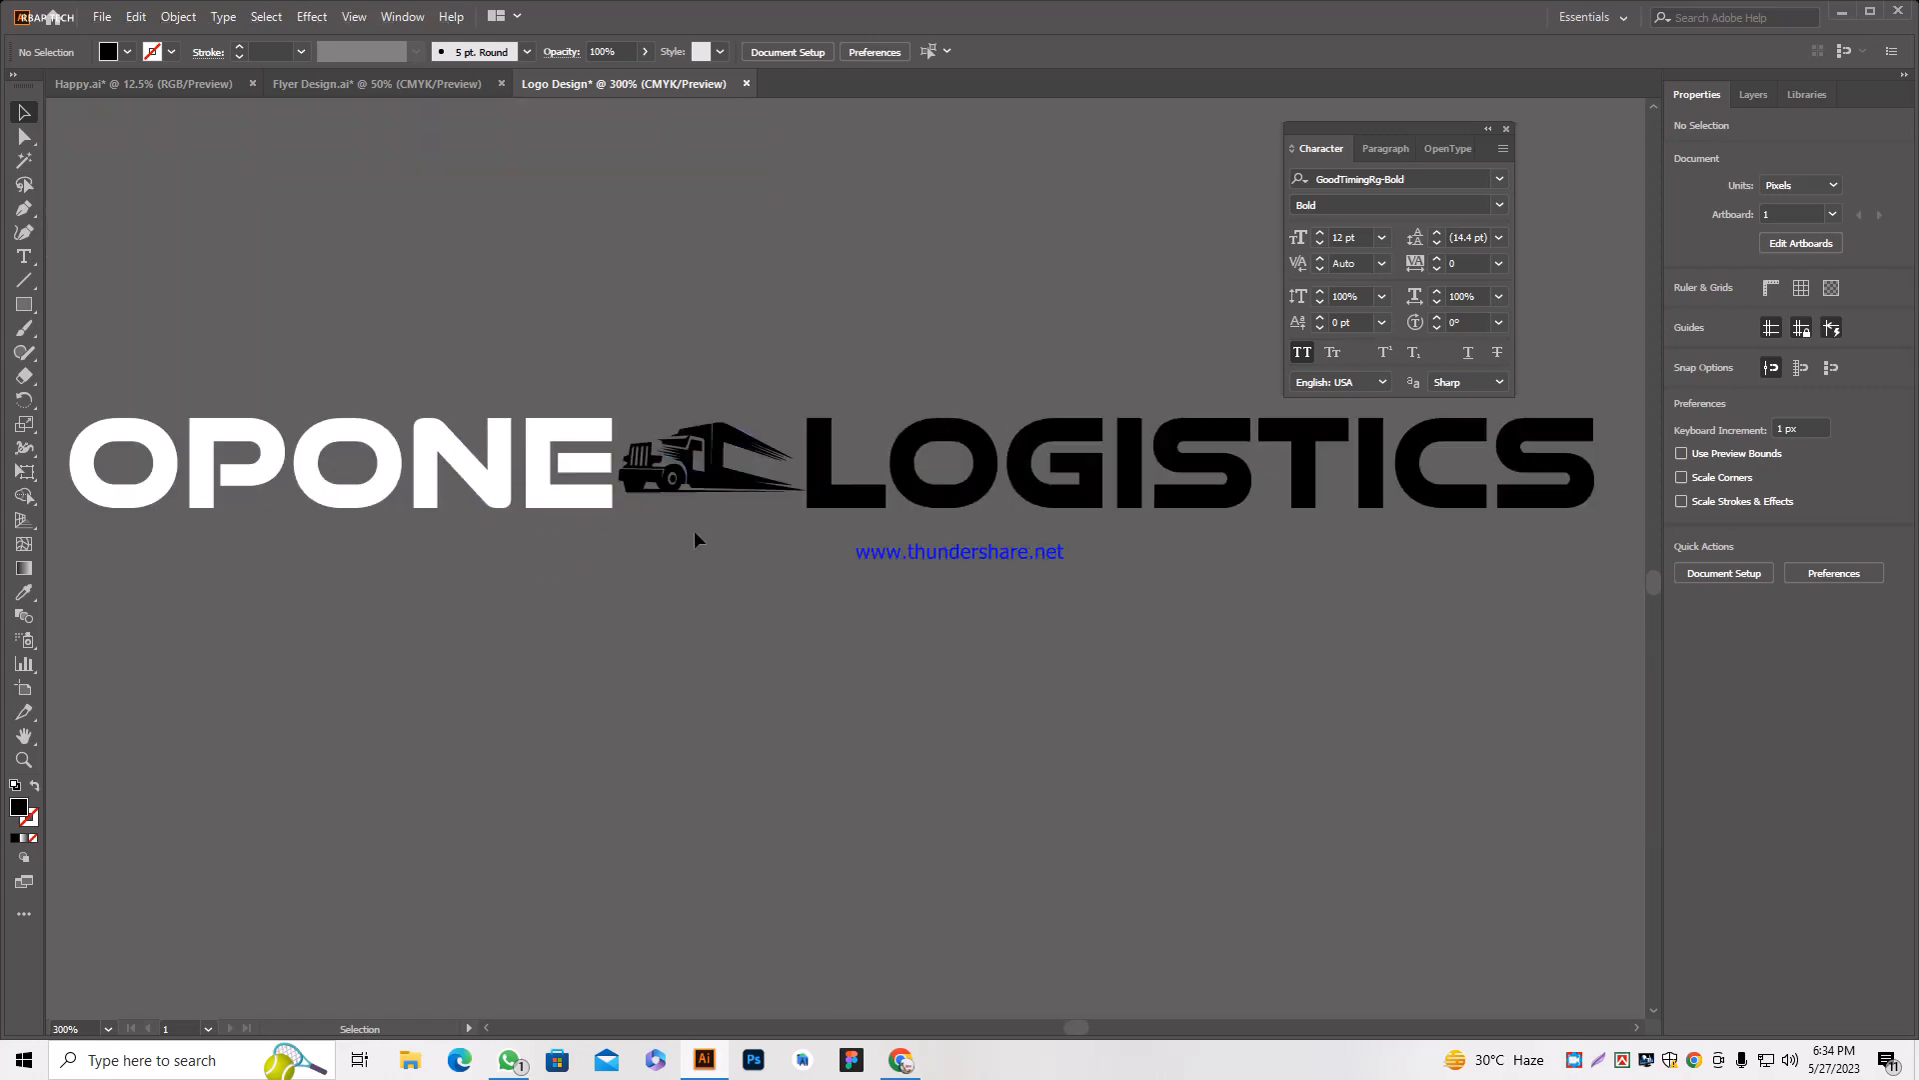
{"action": "scroll", "coordinate": [536, 518], "scroll_direction": "down", "scroll_amount": 1}
{"action": "scroll", "coordinate": [677, 544], "scroll_direction": "down", "scroll_amount": 2}
{"action": "scroll", "coordinate": [597, 540], "scroll_direction": "up", "scroll_amount": 1}
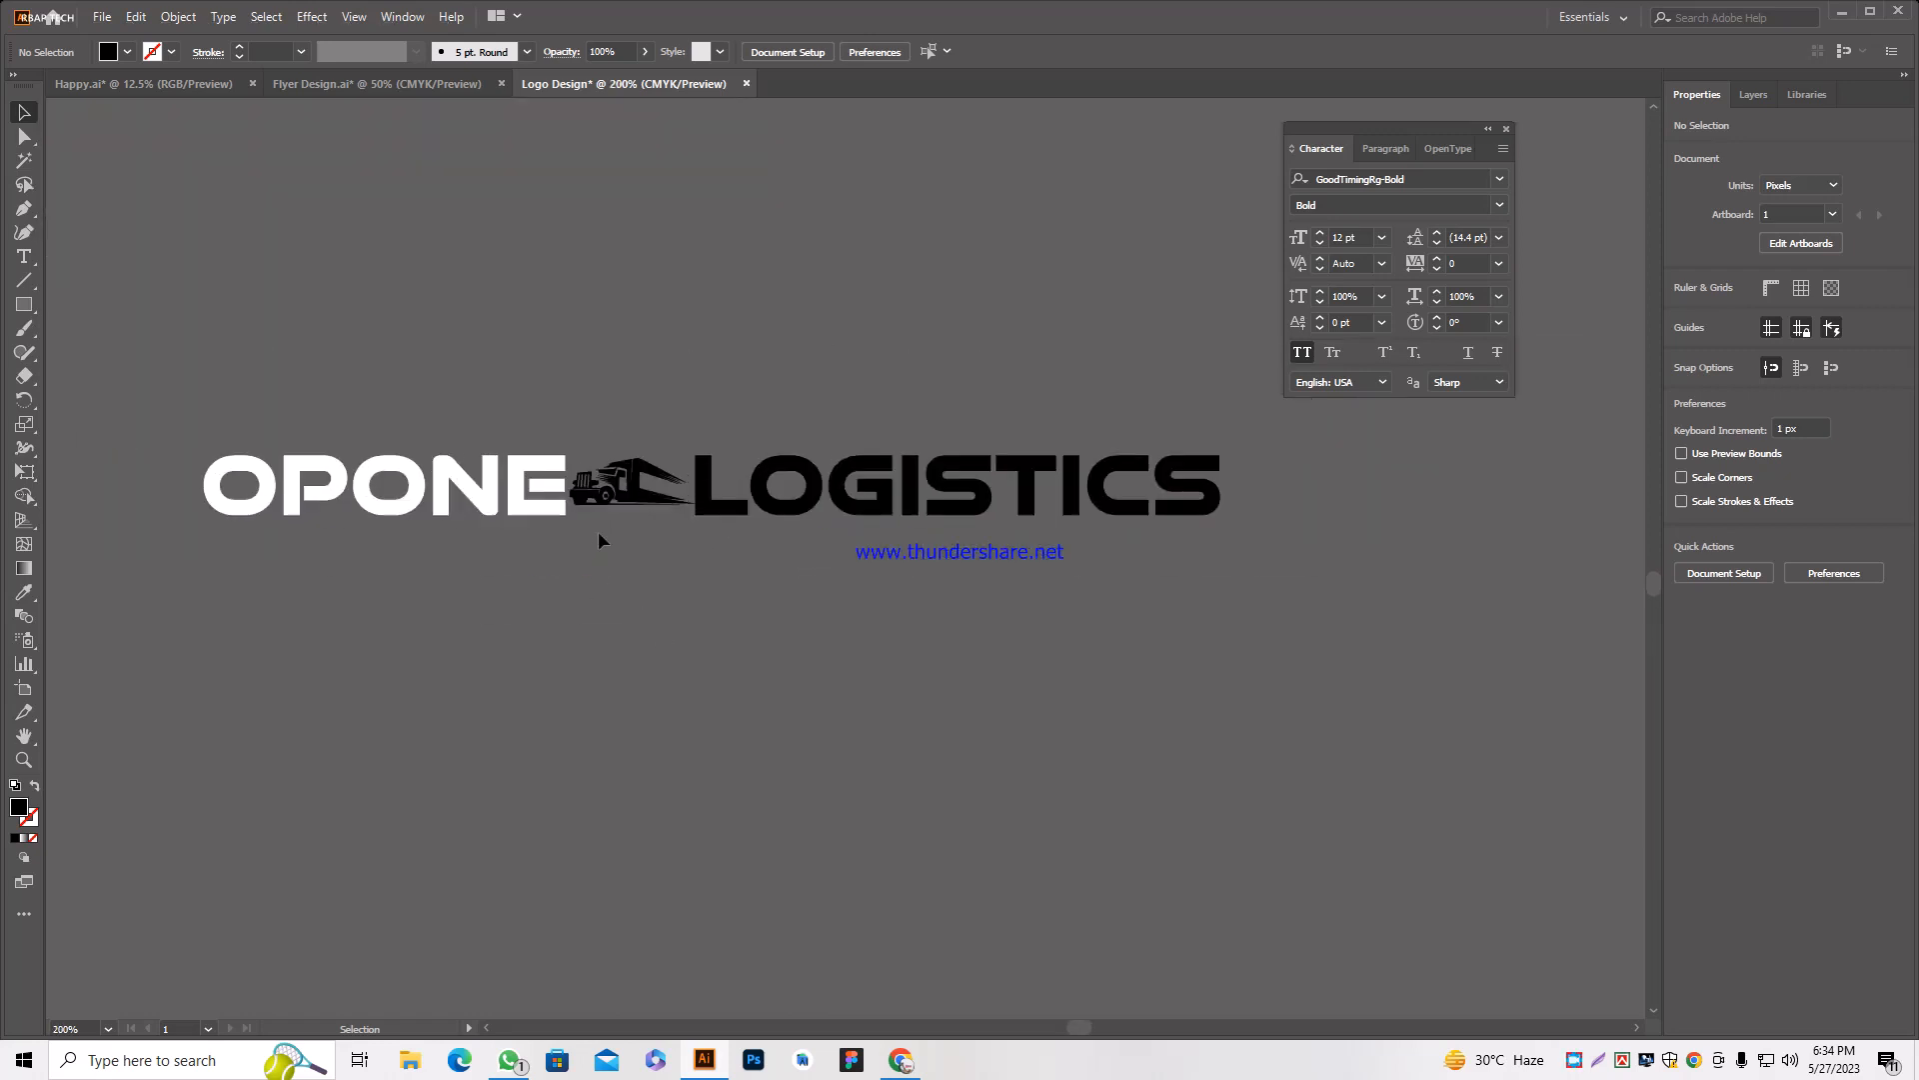
{"action": "scroll", "coordinate": [790, 500], "scroll_direction": "up", "scroll_amount": 1}
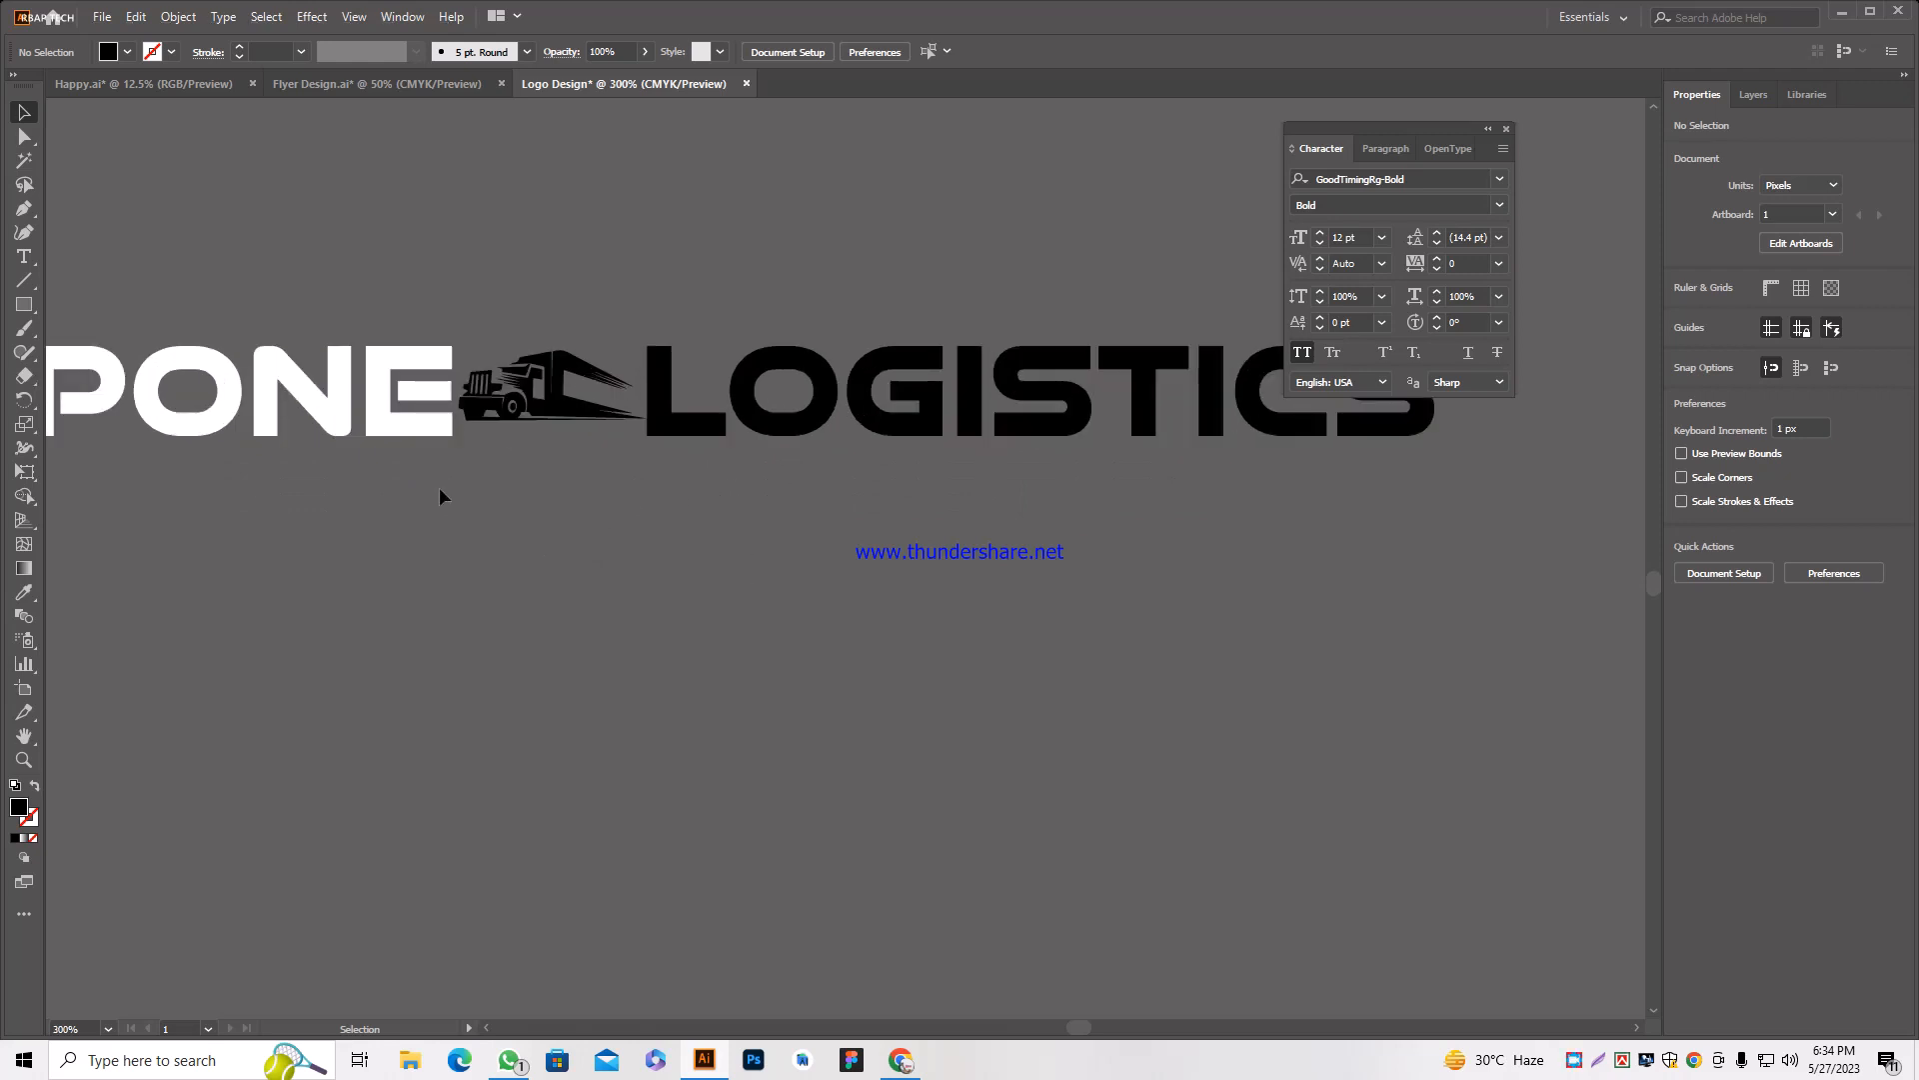
{"action": "scroll", "coordinate": [439, 495], "scroll_direction": "down", "scroll_amount": 1}
{"action": "scroll", "coordinate": [480, 458], "scroll_direction": "down", "scroll_amount": 1}
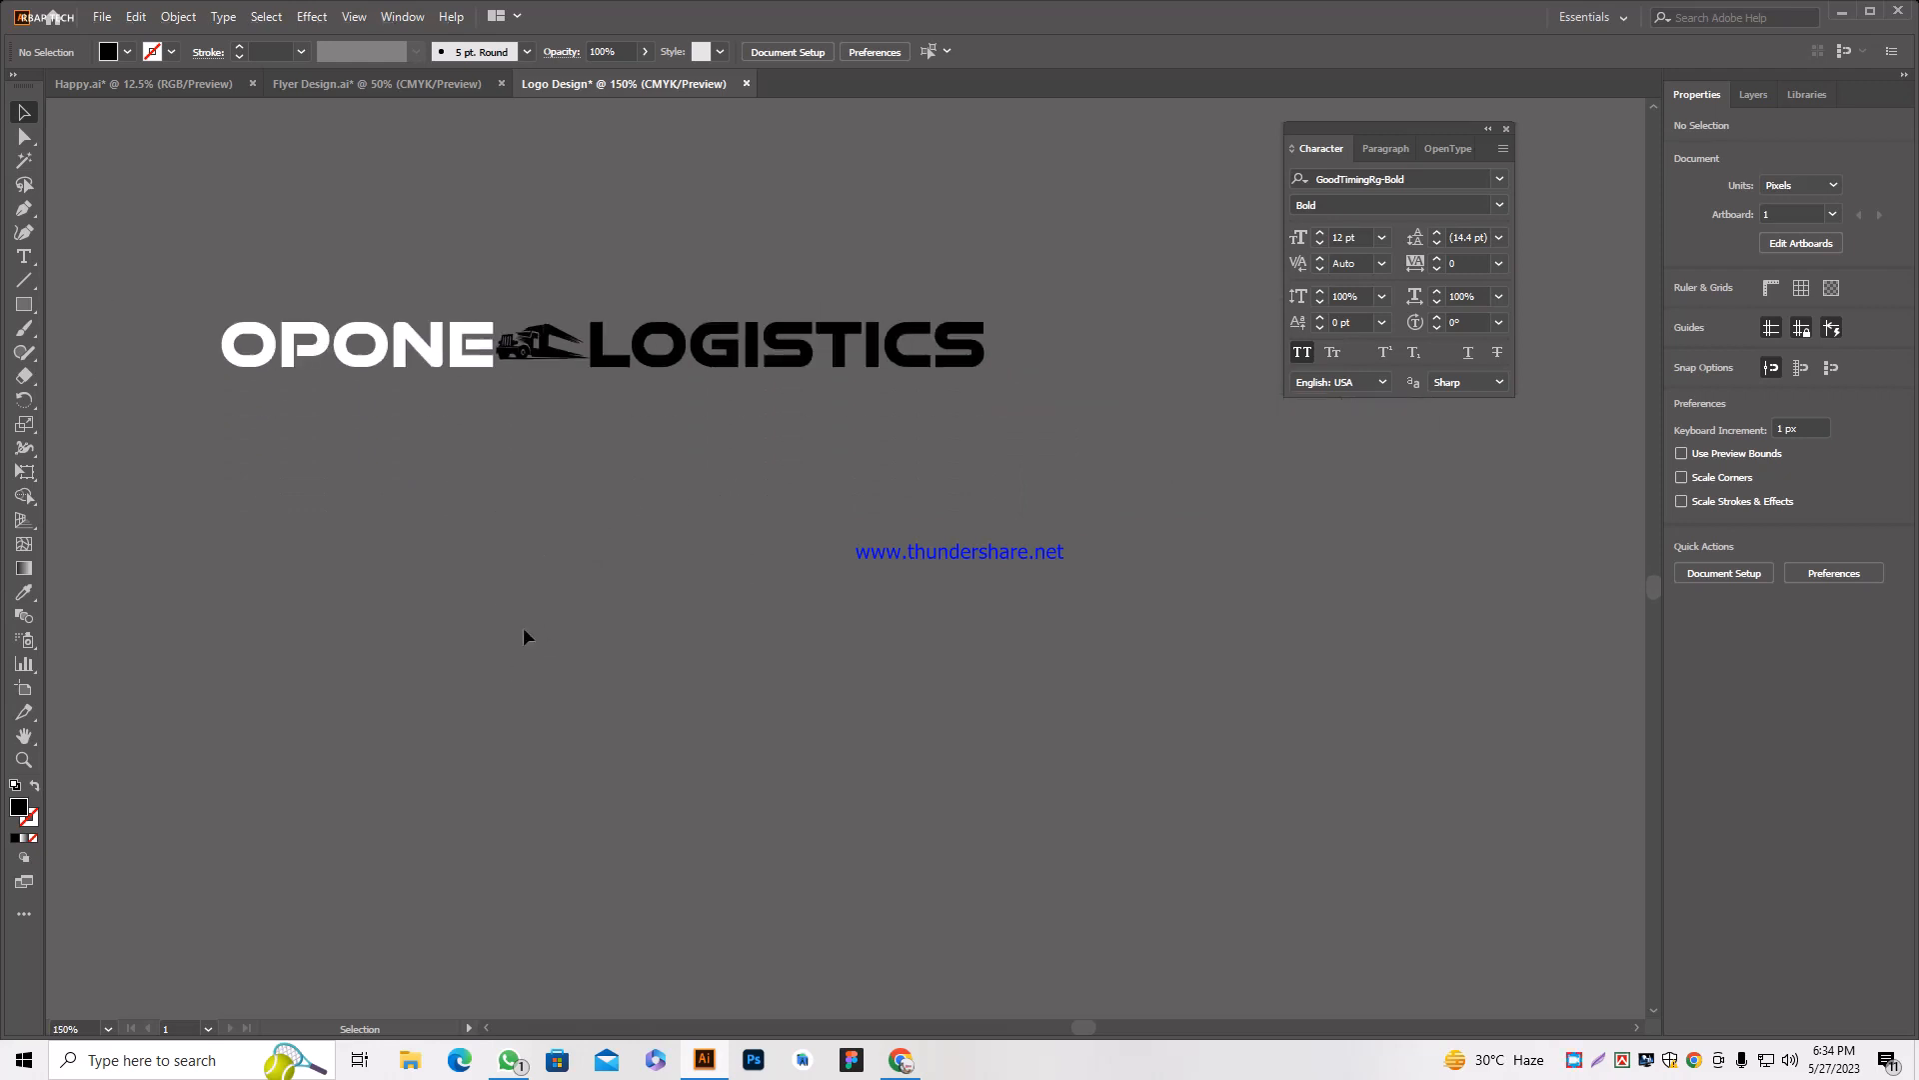
Scale the OPONE LOGISTICS wordmark and its truck down together to about 154 px wide.
{"action": "scroll", "coordinate": [524, 632], "scroll_direction": "up", "scroll_amount": 1}
{"action": "left_click_drag", "start_coordinate": [243, 549], "coordinate": [551, 441]}
{"action": "scroll", "coordinate": [182, 428], "scroll_direction": "up", "scroll_amount": 1}
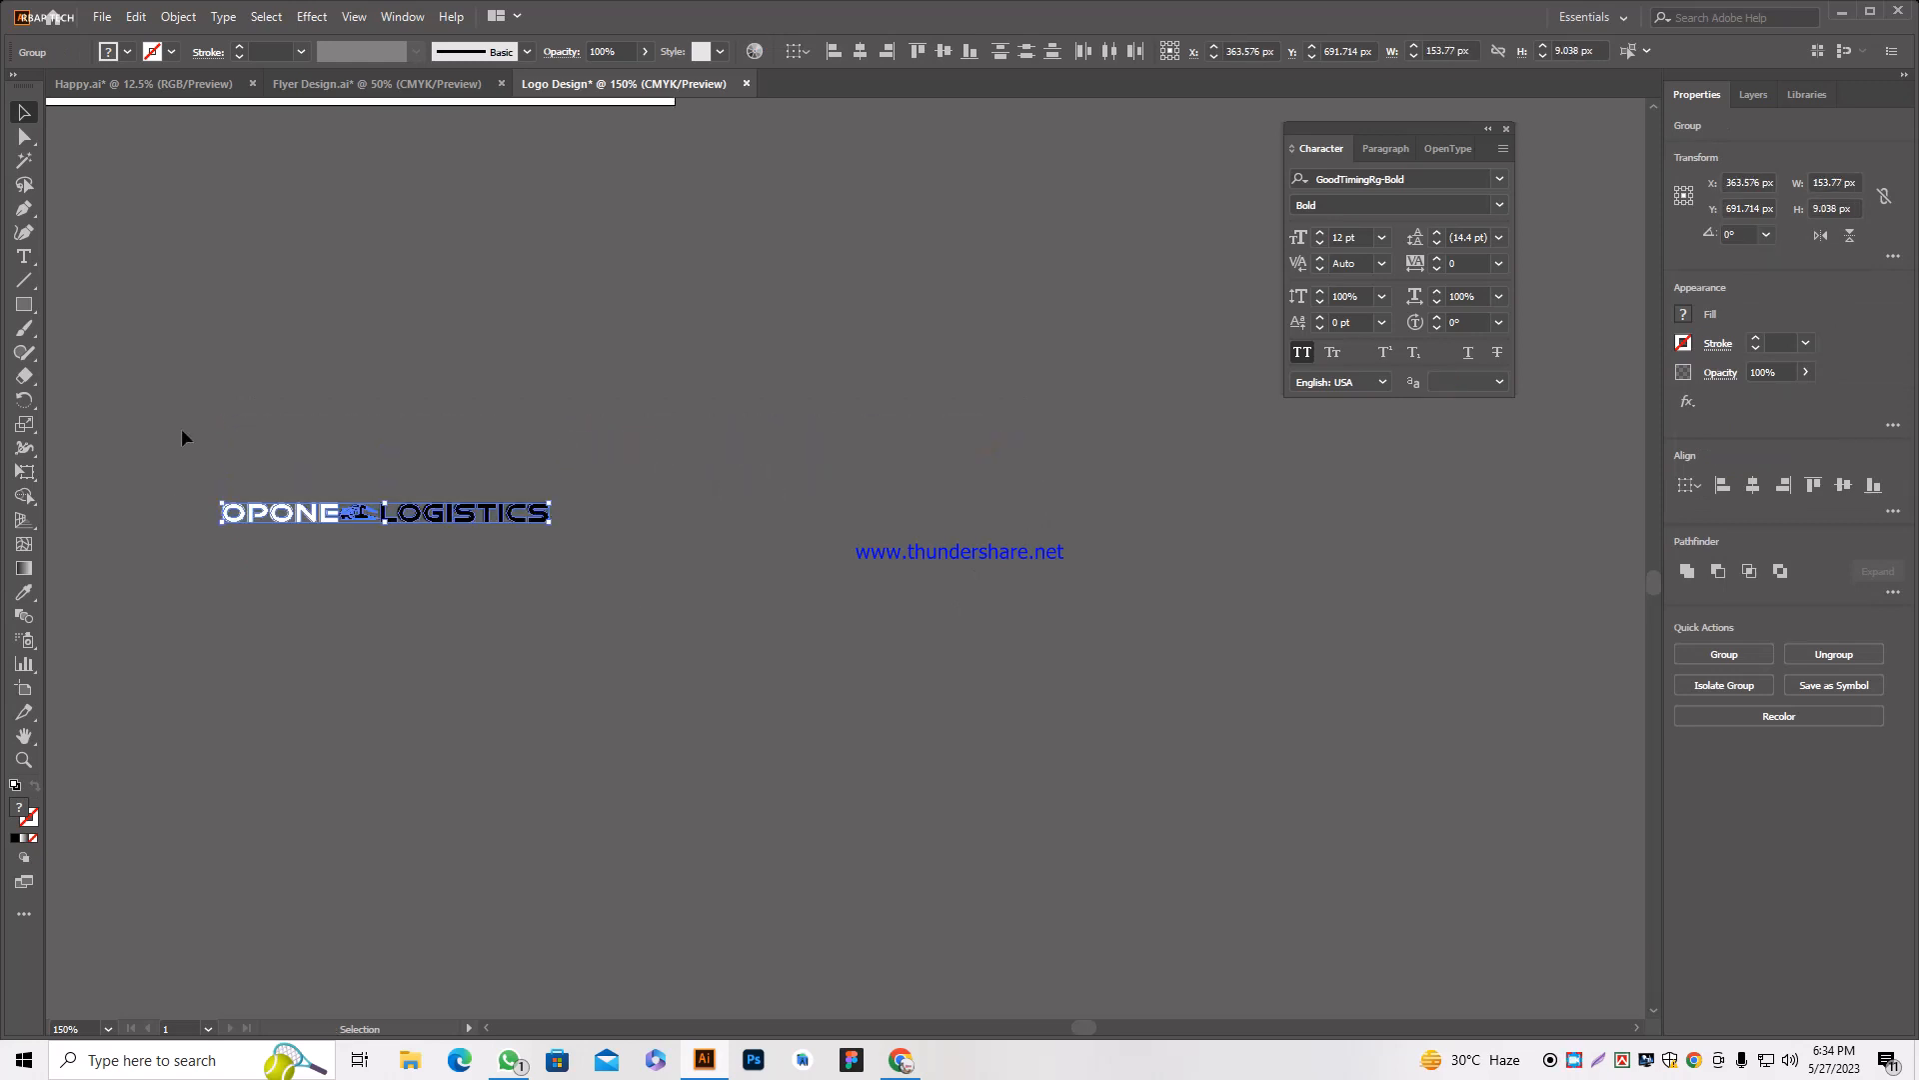
{"action": "left_click", "coordinate": [1050, 466]}
Group the small OPONE LOGISTICS wordmark with its truck and move it directly beneath the first Oponelogistics logo.
{"action": "scroll", "coordinate": [1049, 466], "scroll_direction": "down", "scroll_amount": 1}
{"action": "scroll", "coordinate": [588, 490], "scroll_direction": "up", "scroll_amount": 1}
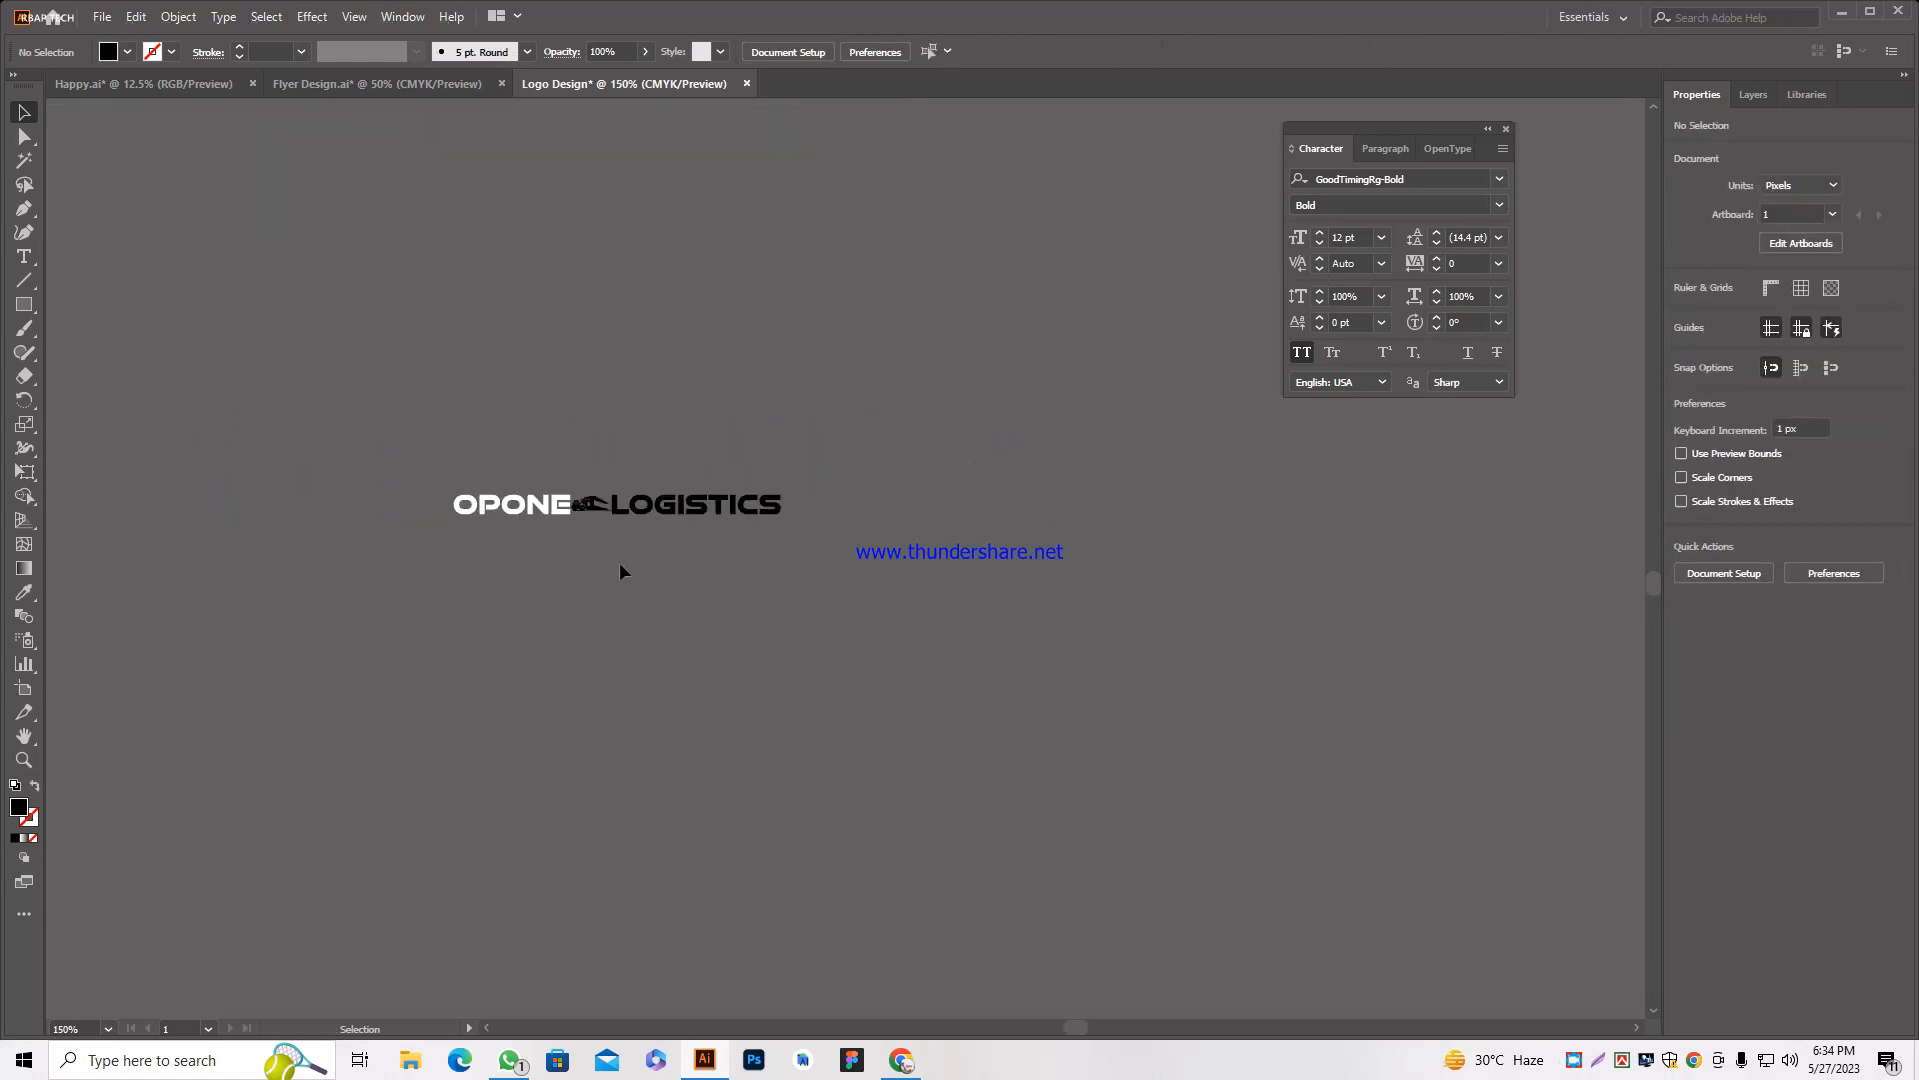
{"action": "scroll", "coordinate": [522, 567], "scroll_direction": "up", "scroll_amount": 3}
{"action": "scroll", "coordinate": [579, 630], "scroll_direction": "up", "scroll_amount": 1}
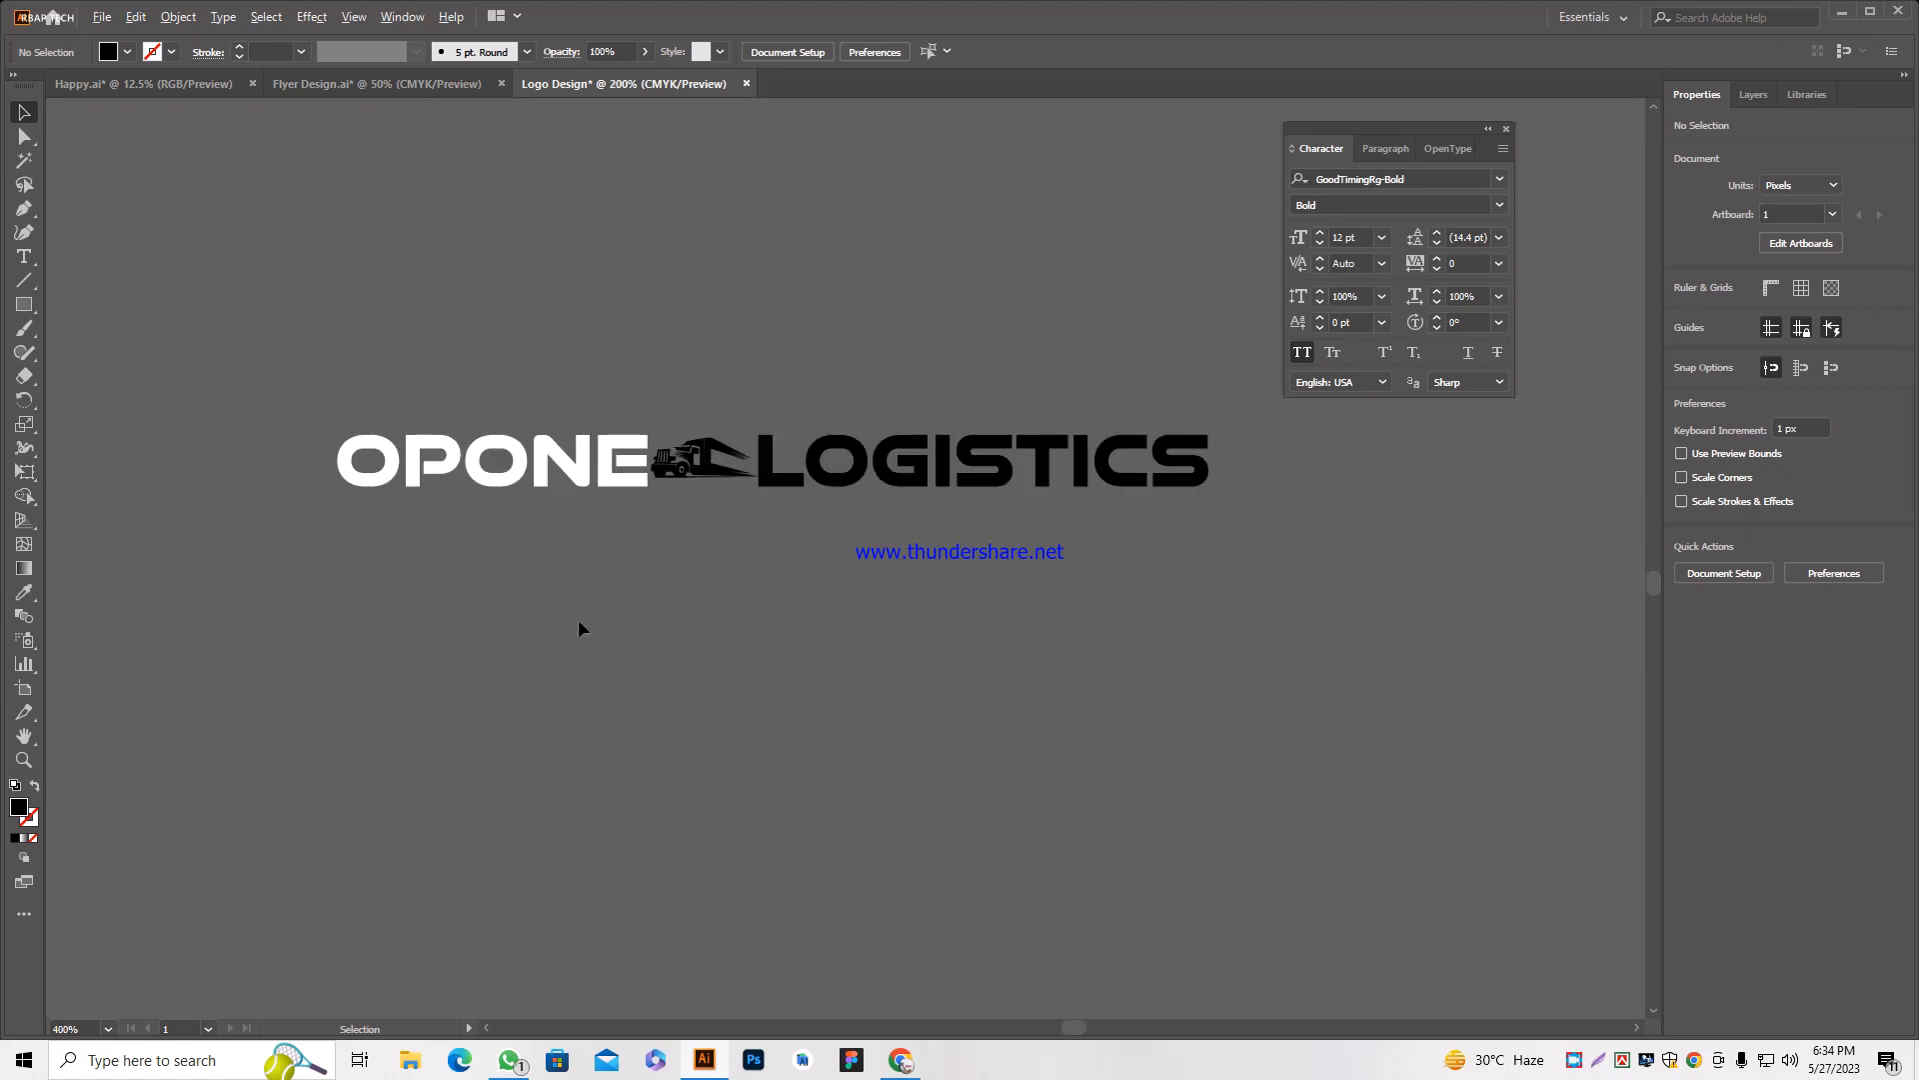
{"action": "scroll", "coordinate": [585, 605], "scroll_direction": "down", "scroll_amount": 2}
{"action": "scroll", "coordinate": [591, 591], "scroll_direction": "up", "scroll_amount": 1}
{"action": "key", "text": "ctrl+a"}
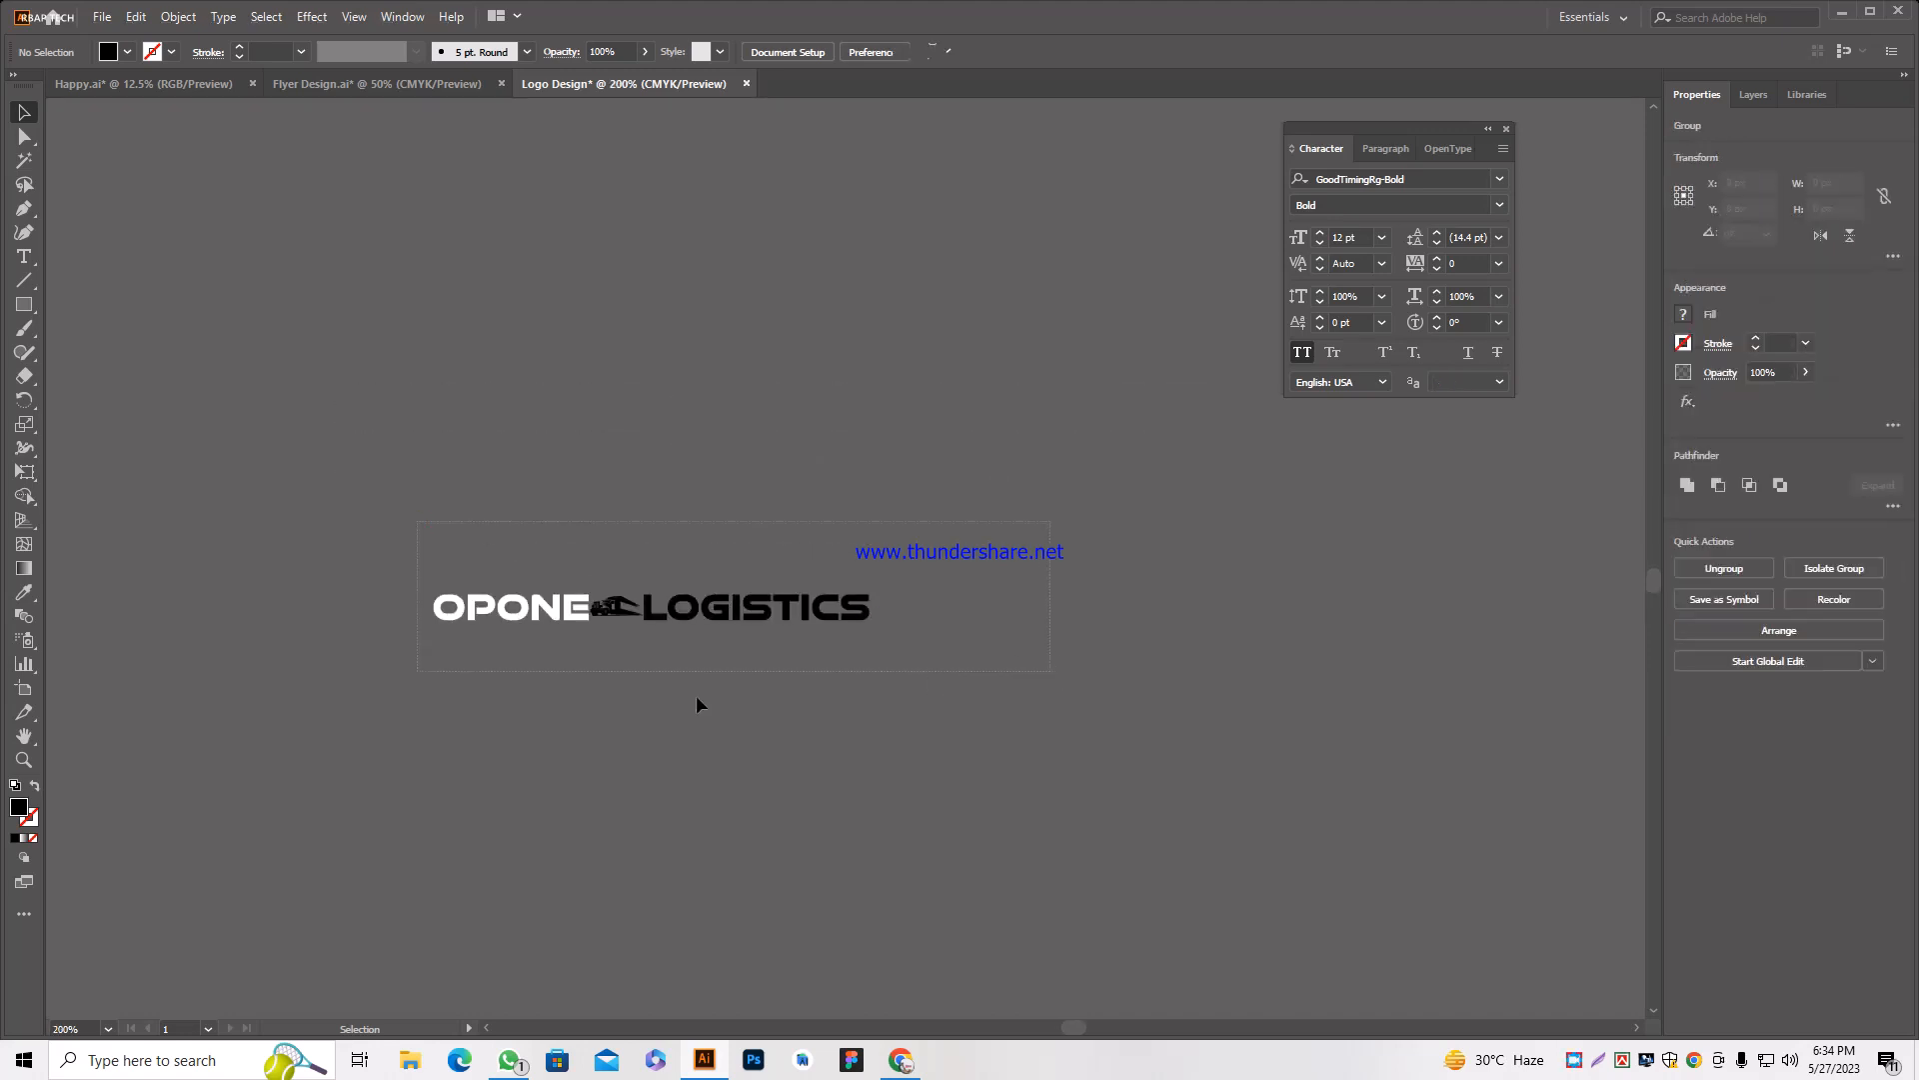
{"action": "scroll", "coordinate": [706, 707], "scroll_direction": "down", "scroll_amount": 2}
{"action": "left_click_drag", "start_coordinate": [706, 749], "coordinate": [1180, 293]}
{"action": "left_click", "coordinate": [485, 455]}
{"action": "scroll", "coordinate": [587, 428], "scroll_direction": "down", "scroll_amount": 2}
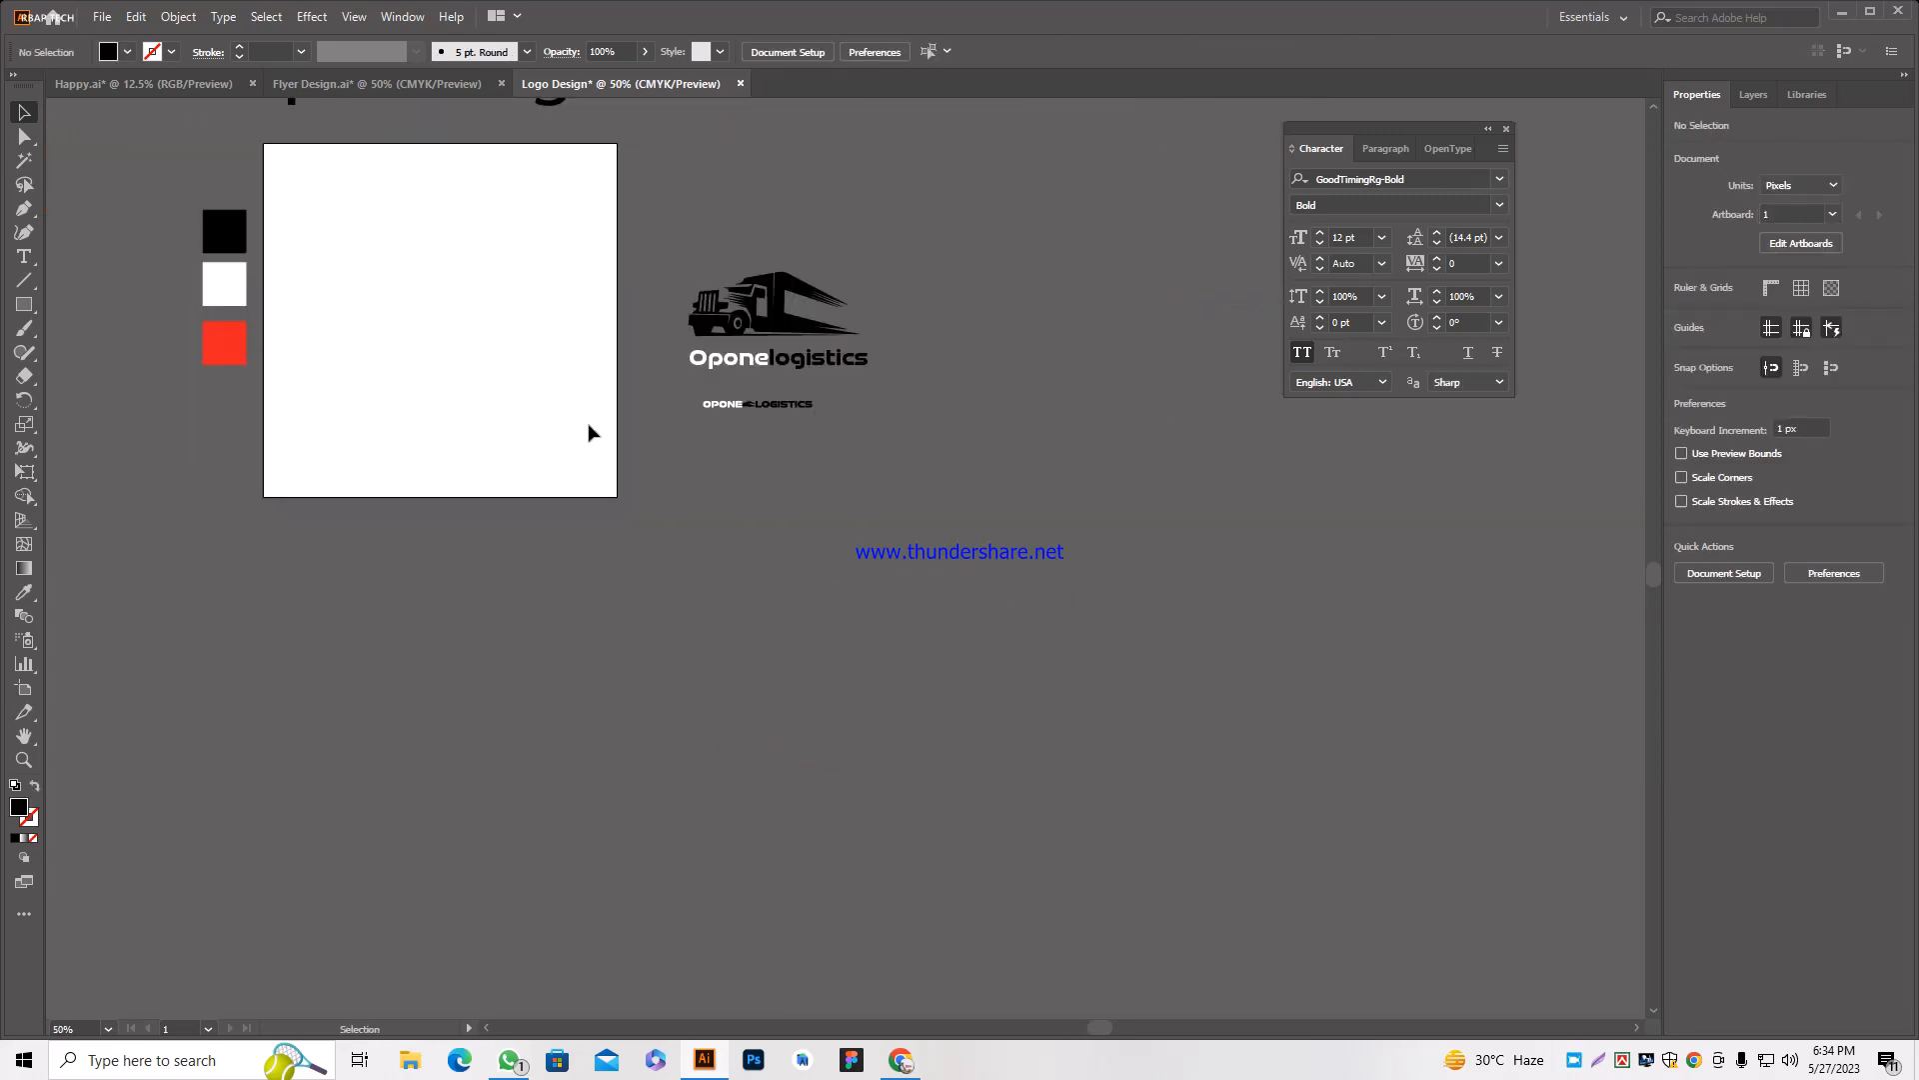
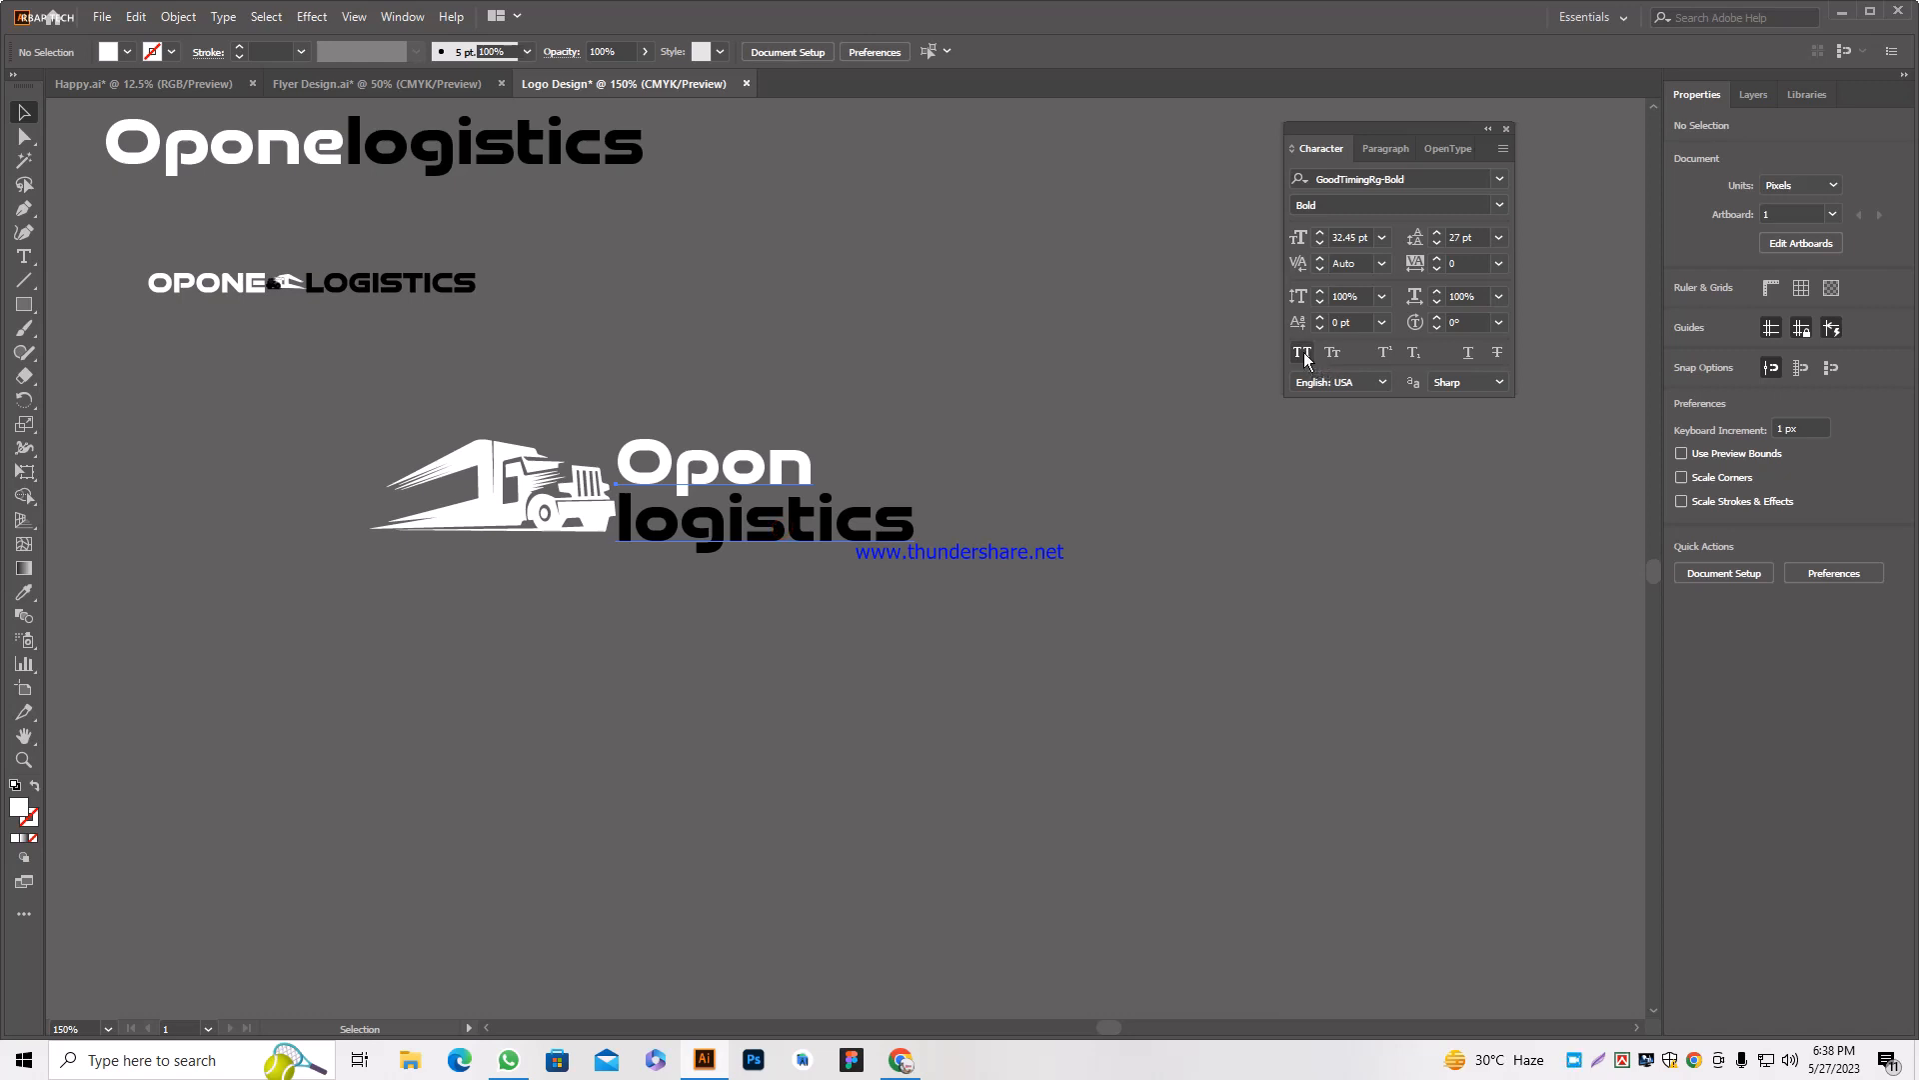
Set the two-line Opon logistics text beside the white truck in all caps and nudge it about 3 px right and down.
{"action": "left_click", "coordinate": [1304, 357]}
{"action": "left_click_drag", "start_coordinate": [759, 520], "coordinate": [768, 529]}
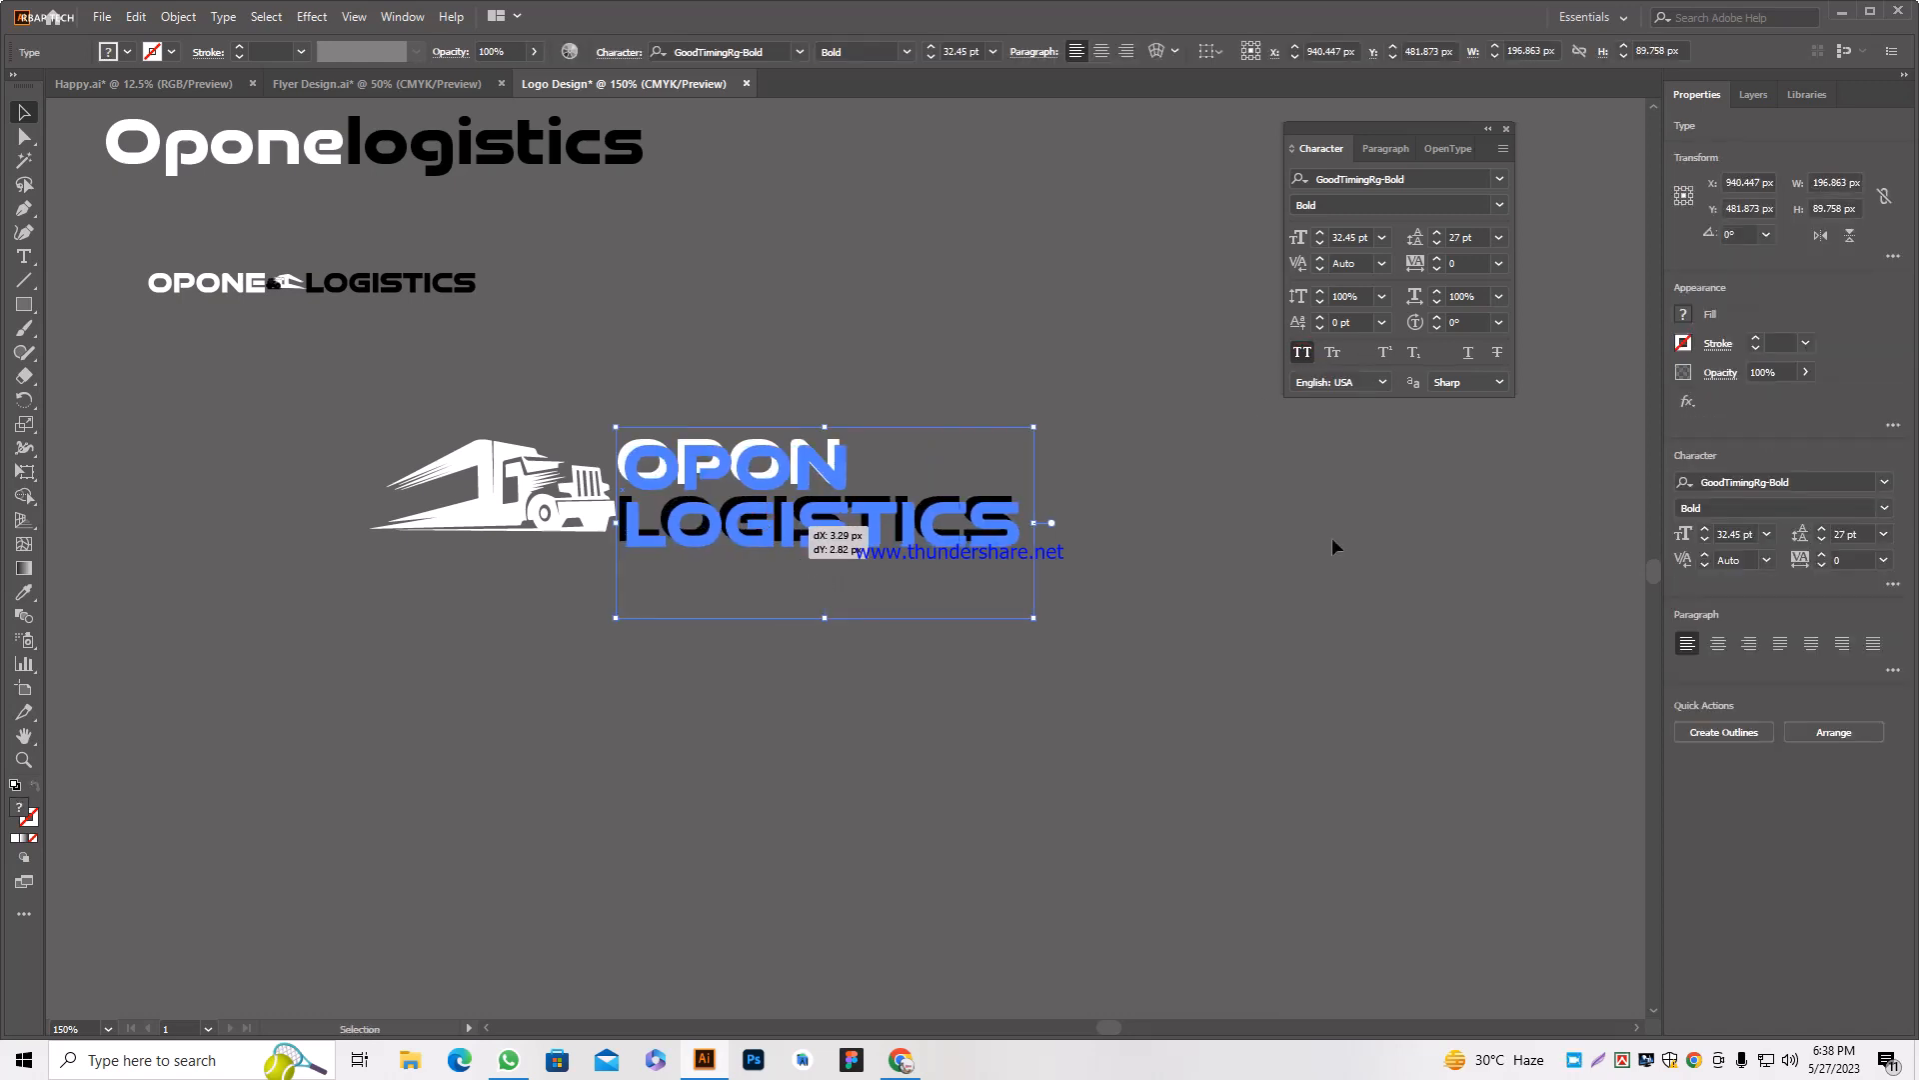
{"action": "left_click", "coordinate": [1332, 537]}
{"action": "scroll", "coordinate": [1202, 526], "scroll_direction": "down", "scroll_amount": 3}
{"action": "scroll", "coordinate": [1059, 505], "scroll_direction": "up", "scroll_amount": 2}
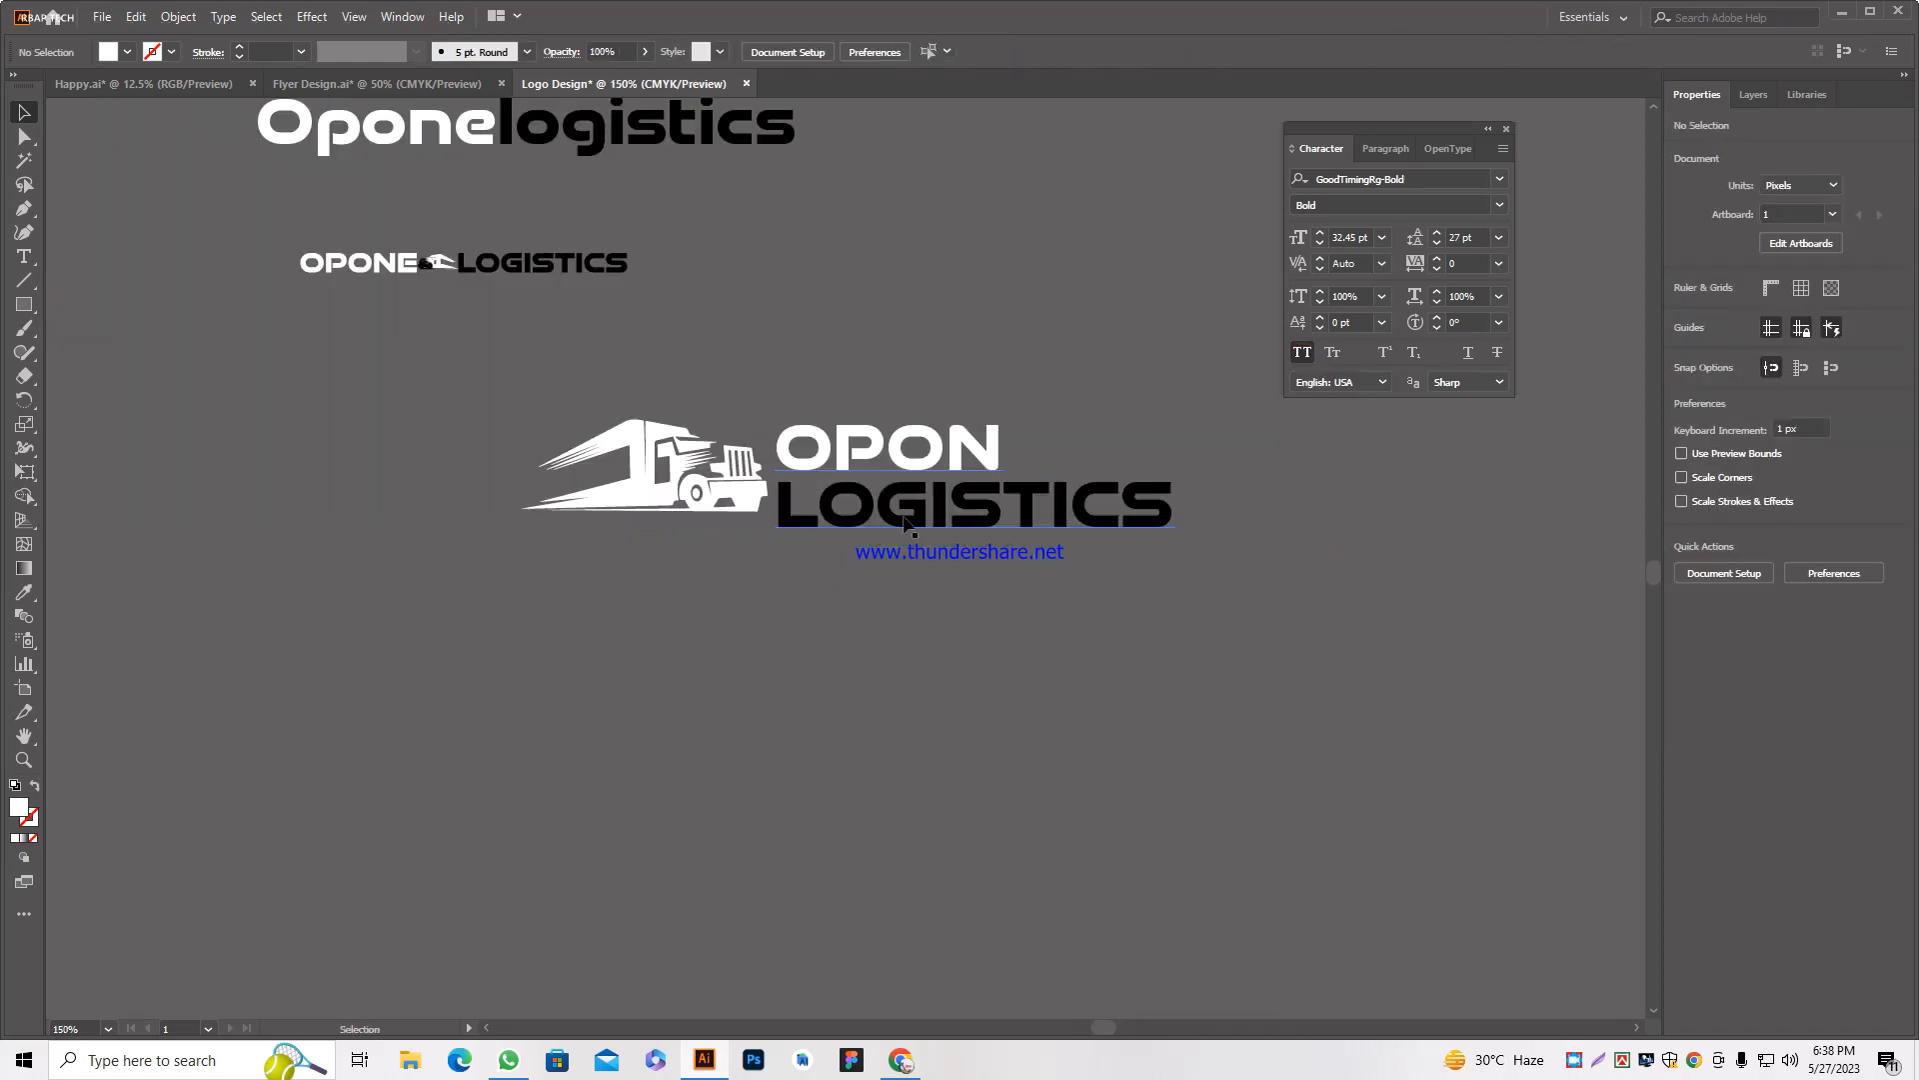
Reduce the LOGISTICS line beside the white truck to 18 pt so it matches the width of OPON.
{"action": "double_click", "coordinate": [895, 525]}
{"action": "double_click", "coordinate": [793, 511]}
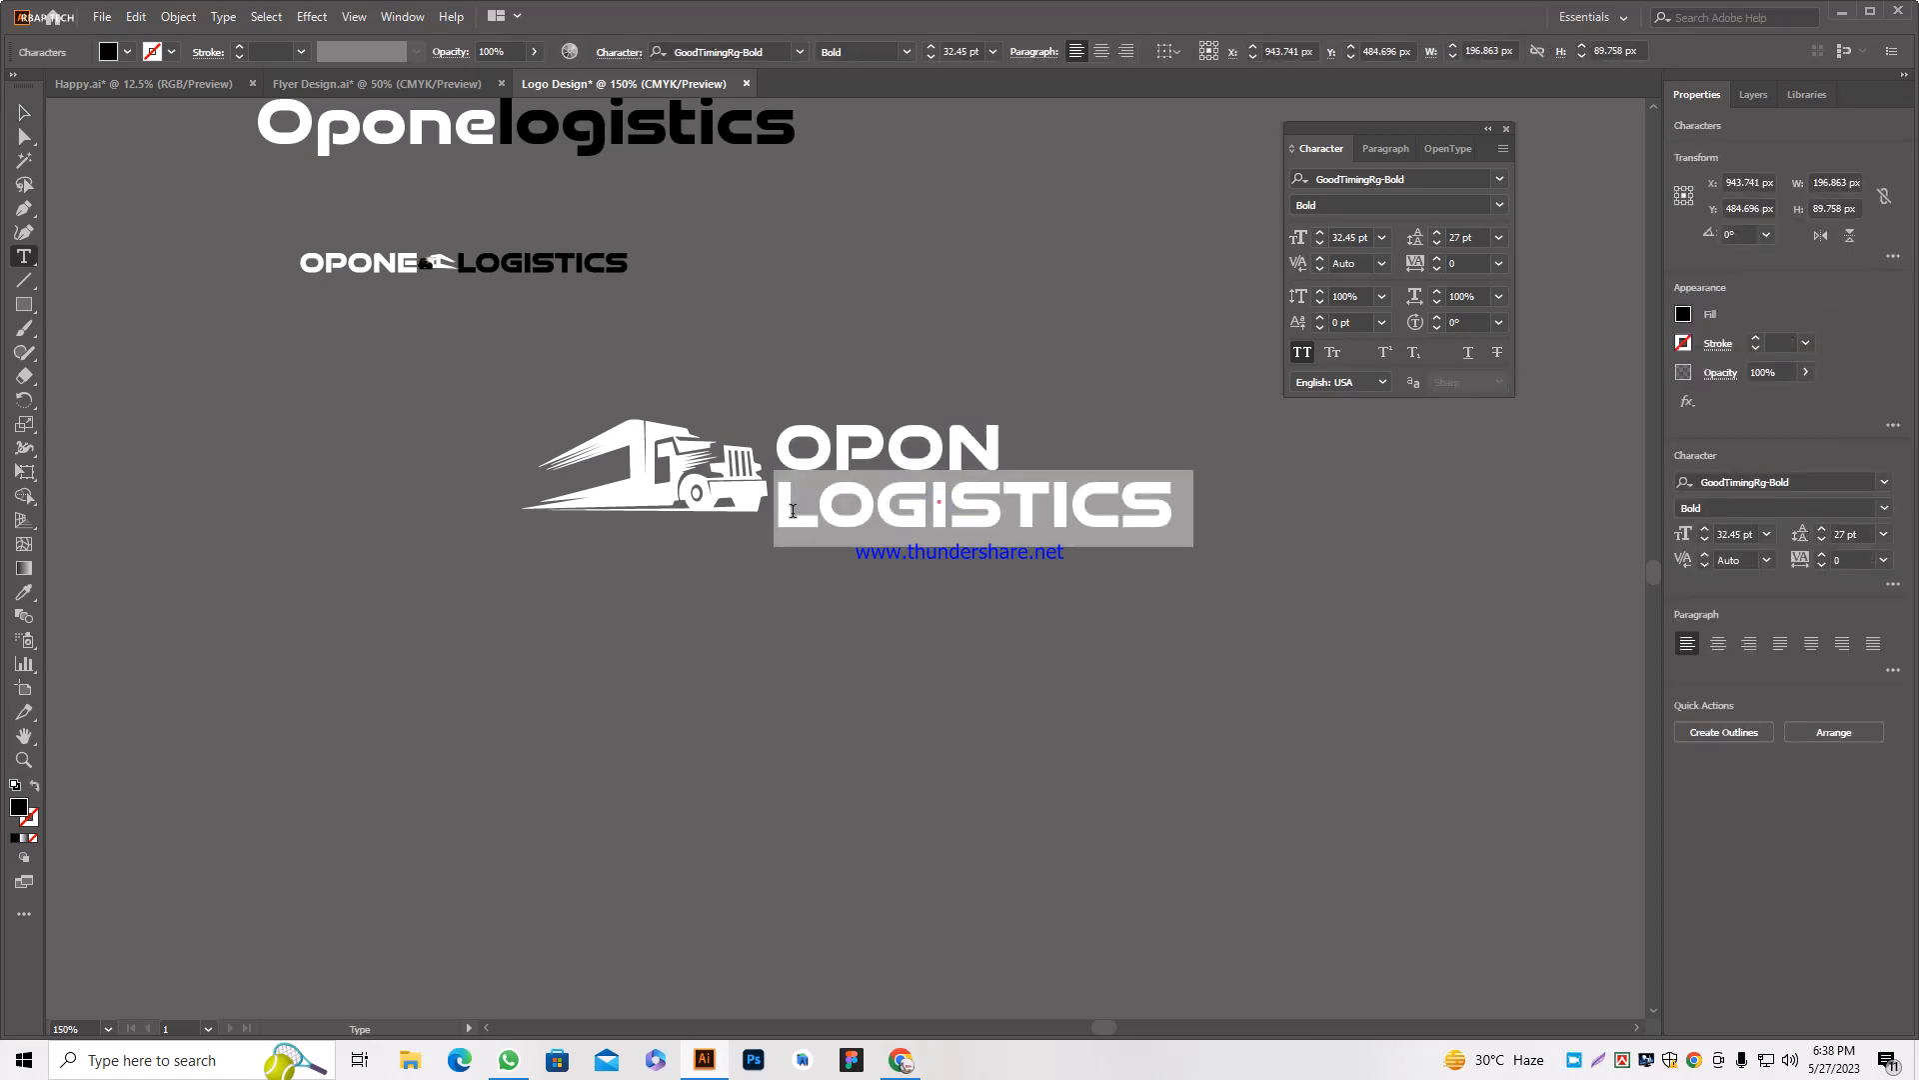
{"action": "left_click", "coordinate": [1320, 246]}
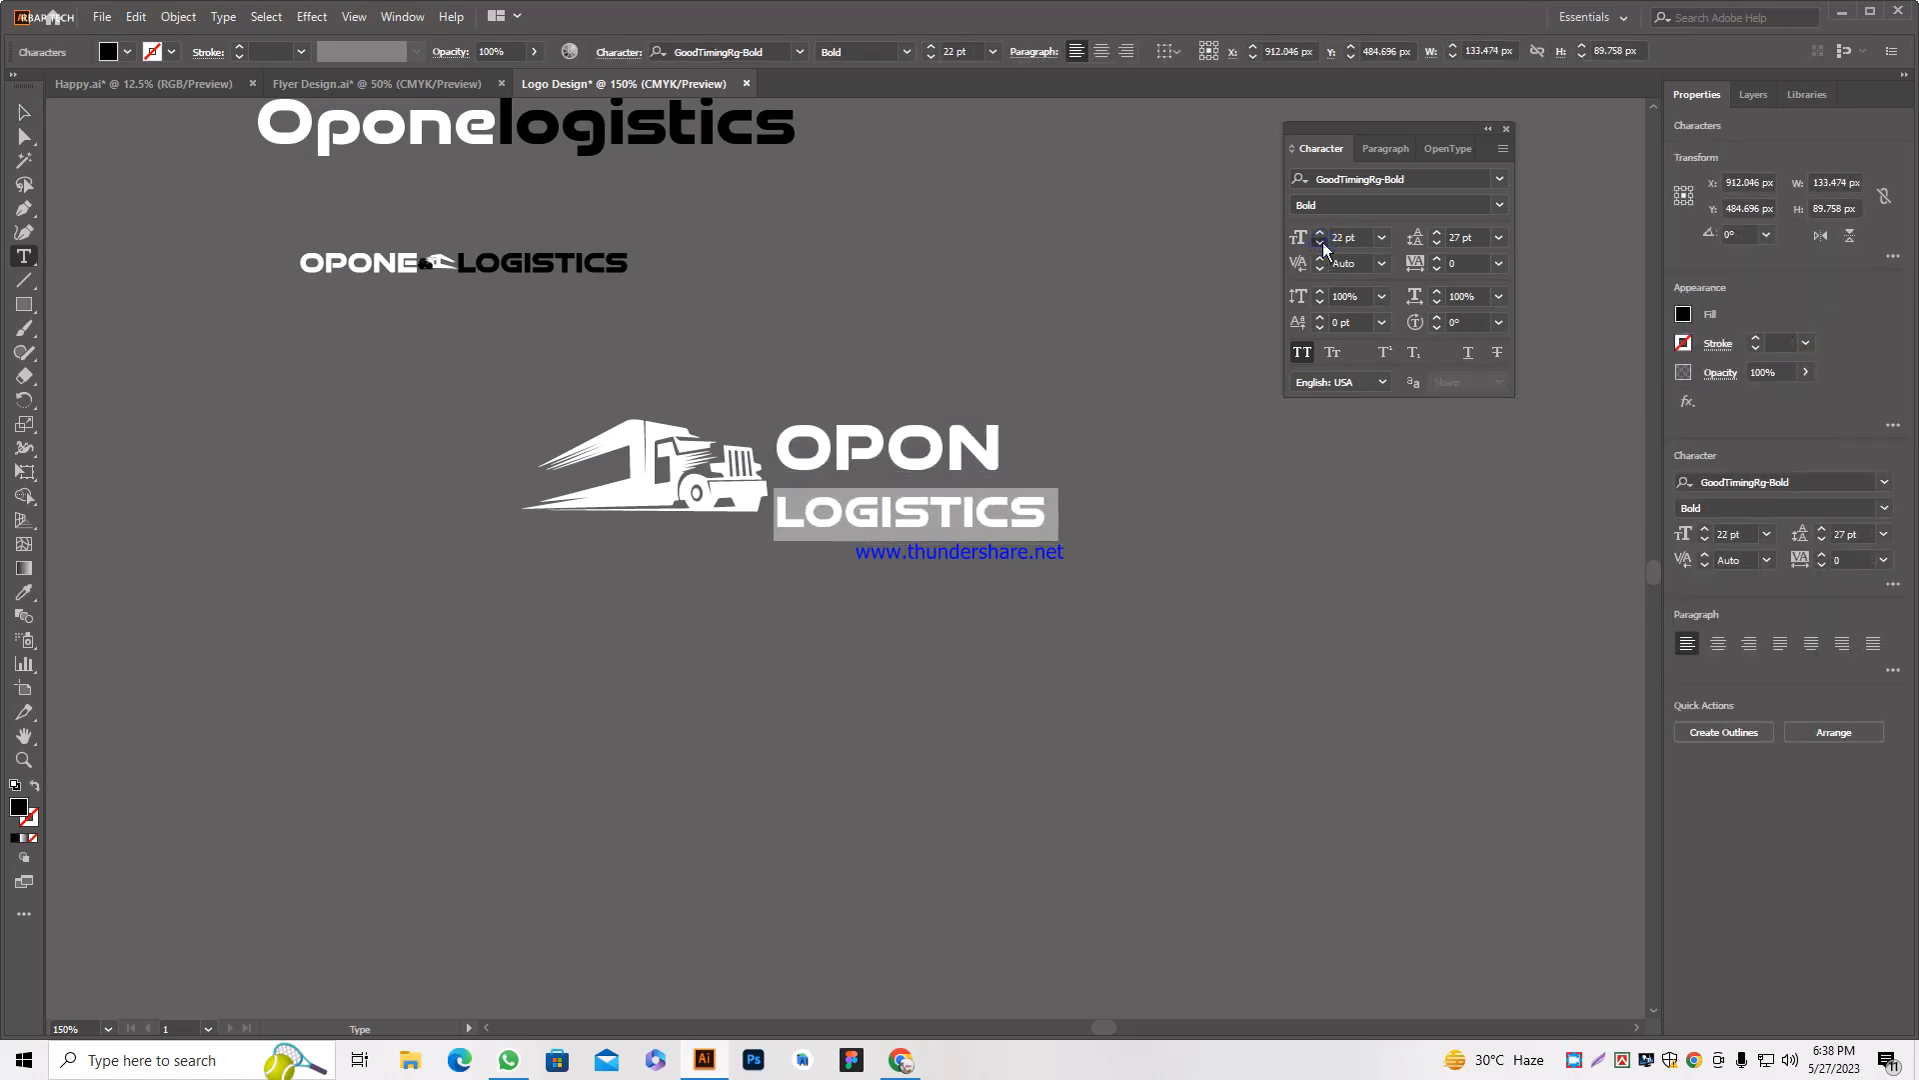
{"action": "left_click", "coordinate": [1500, 204]}
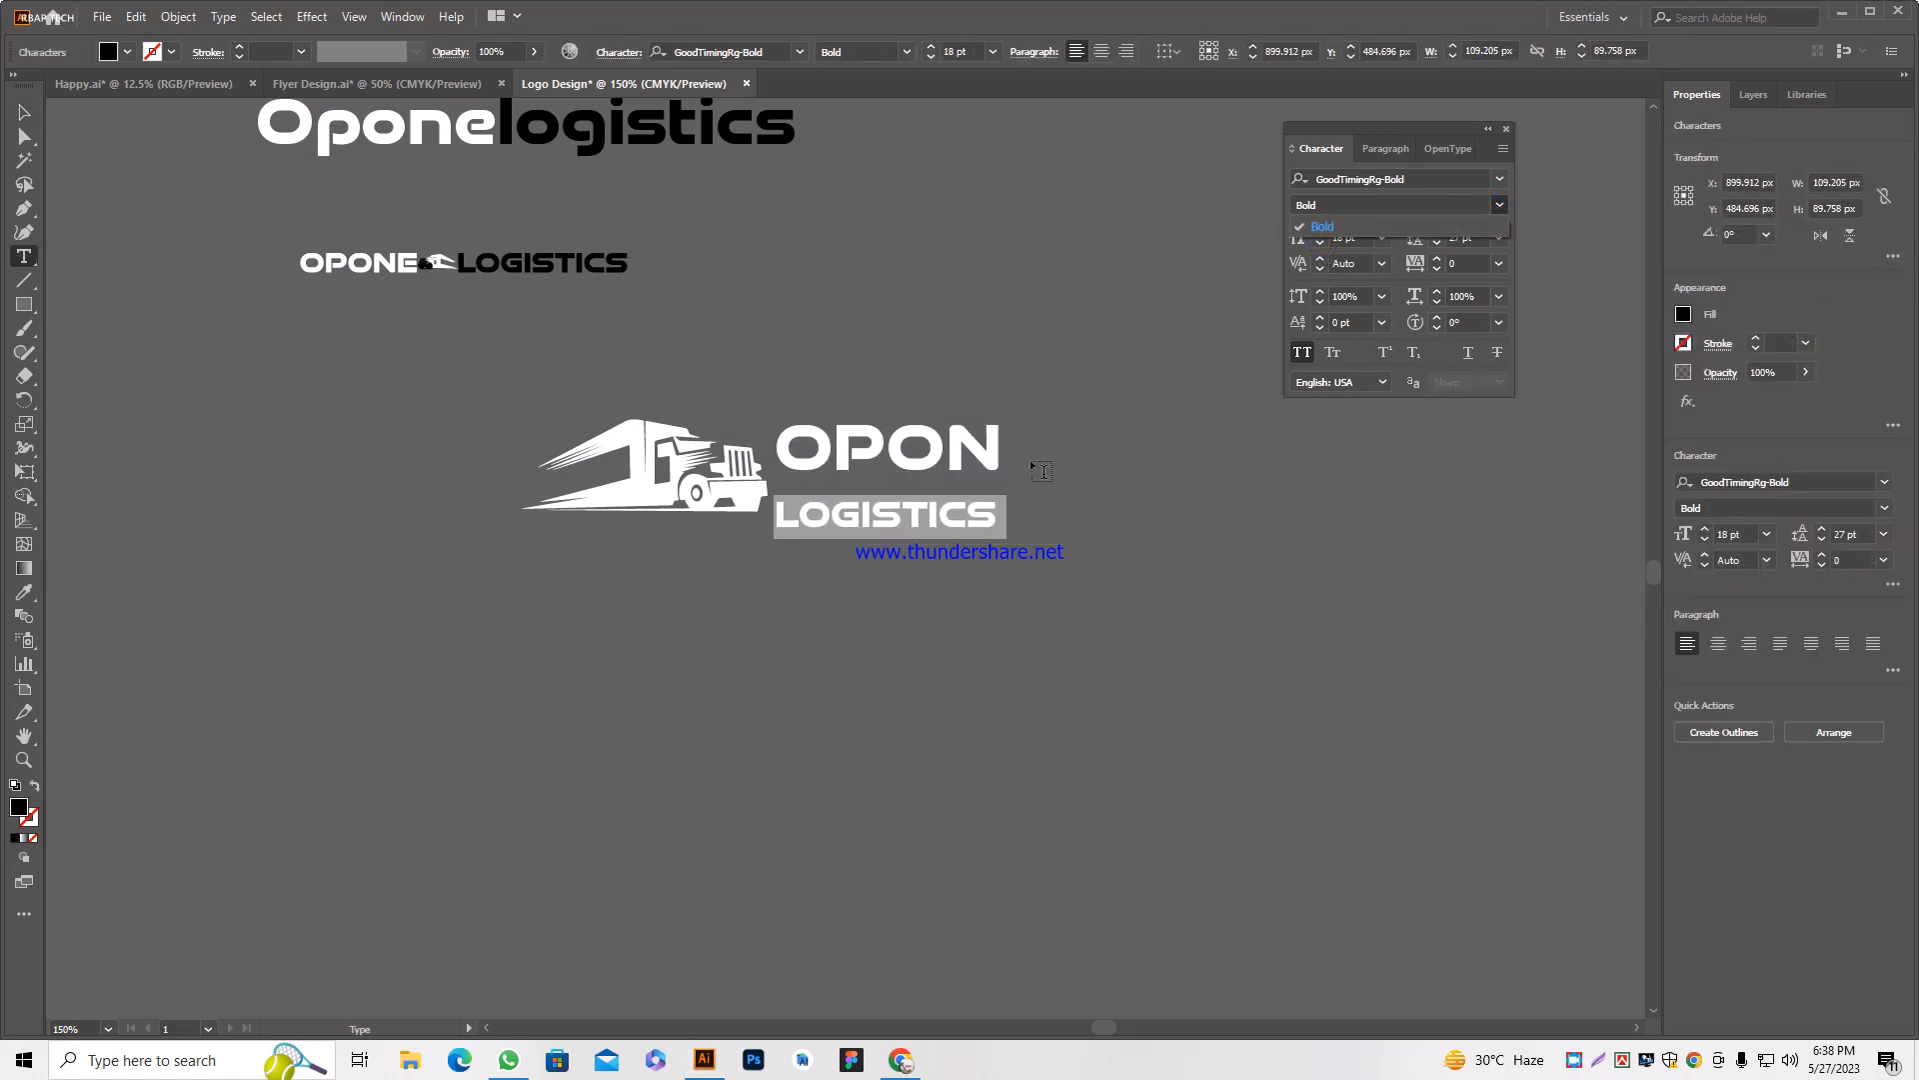
{"action": "left_click", "coordinate": [15, 118]}
{"action": "scroll", "coordinate": [886, 523], "scroll_direction": "up", "scroll_amount": 2}
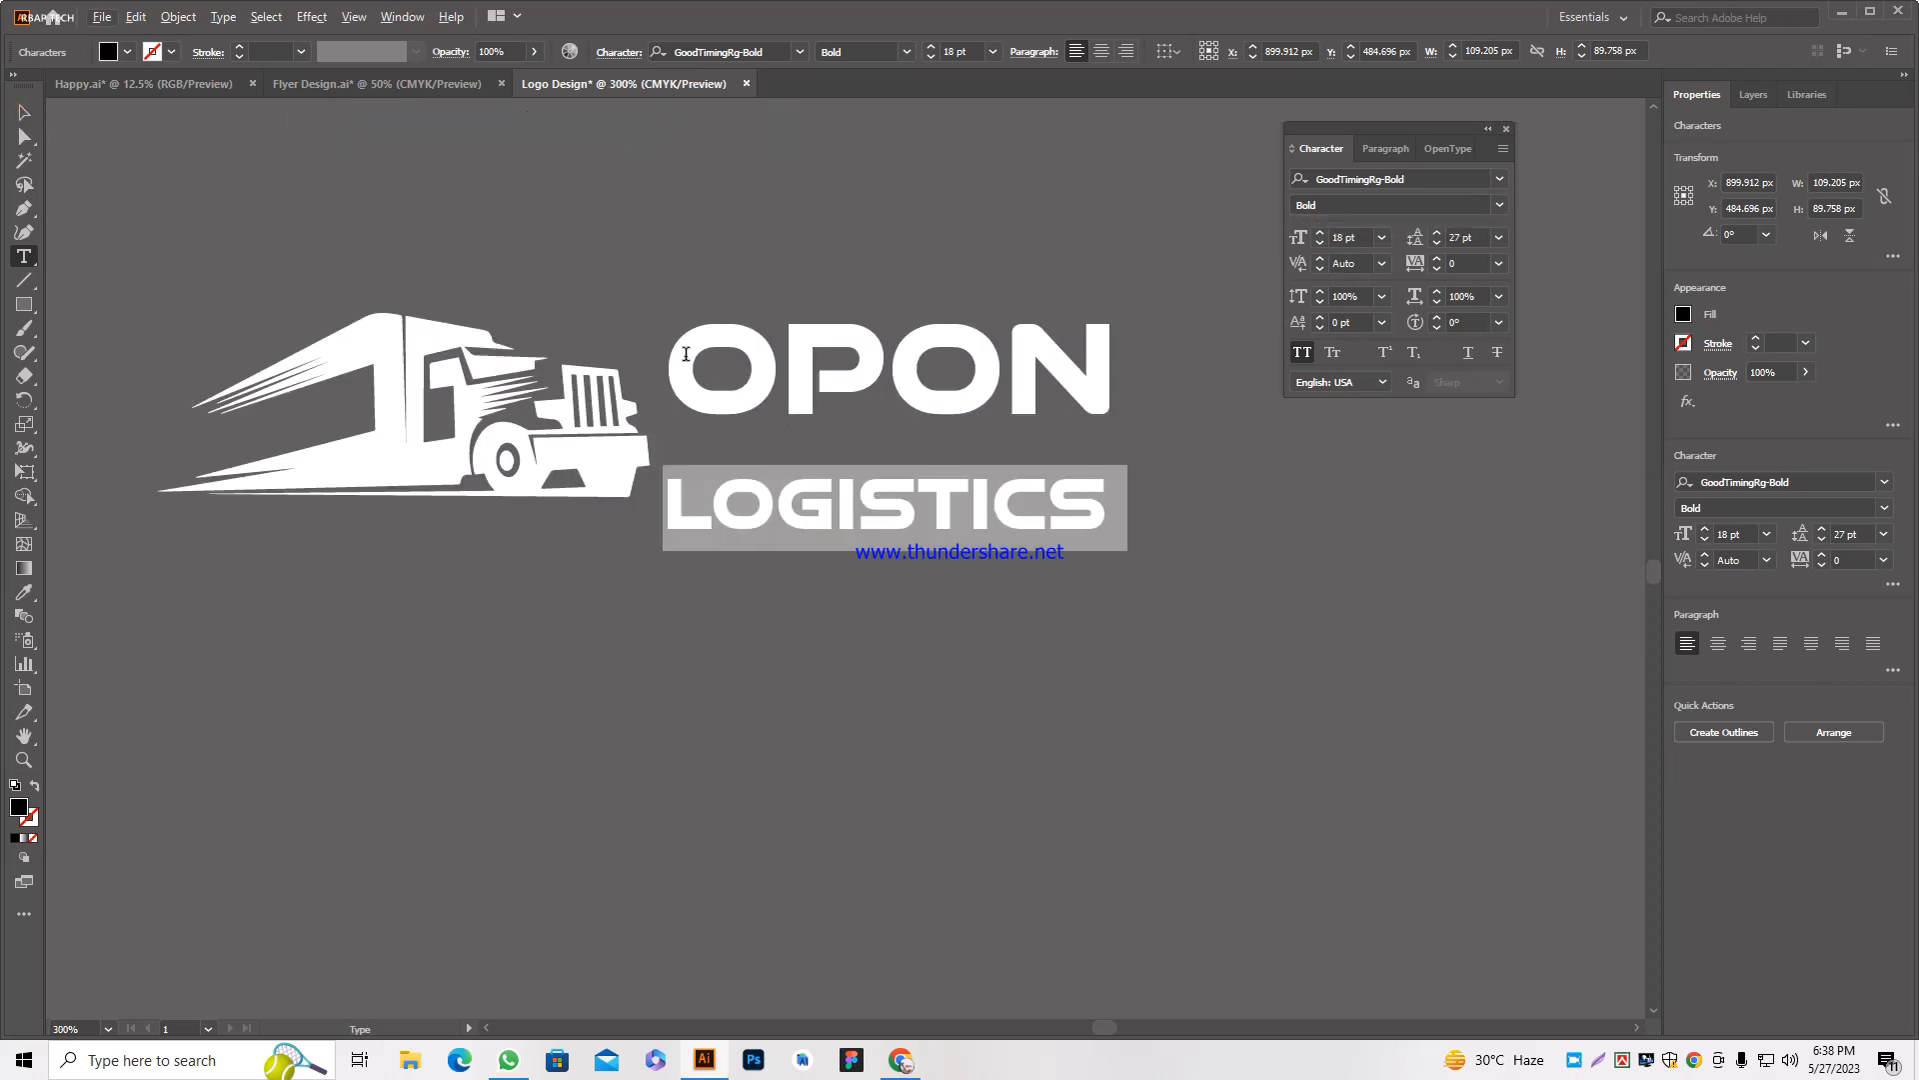
{"action": "key", "text": "Escape"}
{"action": "scroll", "coordinate": [842, 432], "scroll_direction": "down", "scroll_amount": 1}
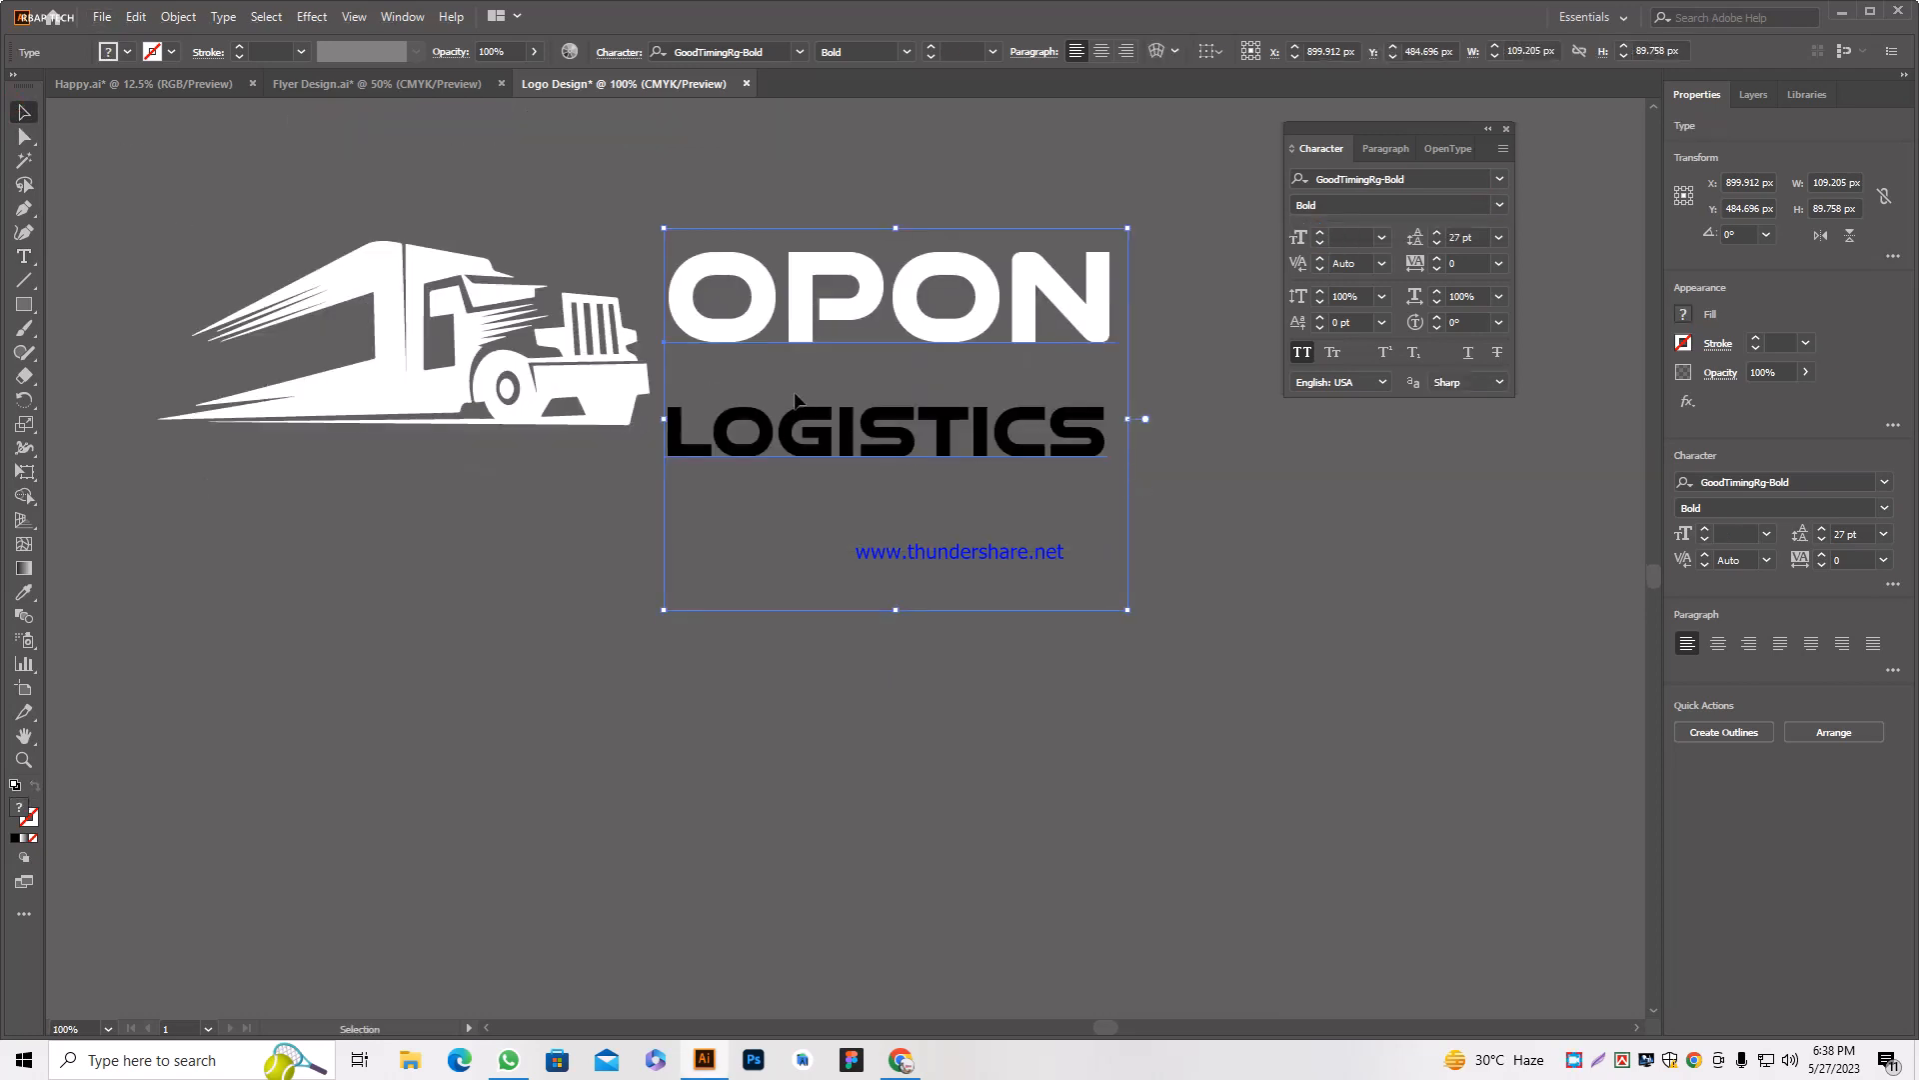
Duplicate the OPON LOGISTICS text below and to the right of the truck logo and convert the copy to outlines.
{"action": "scroll", "coordinate": [795, 392], "scroll_direction": "down", "scroll_amount": 3}
{"action": "left_click_drag", "start_coordinate": [837, 360], "coordinate": [1105, 541]}
{"action": "left_click", "coordinate": [772, 588]}
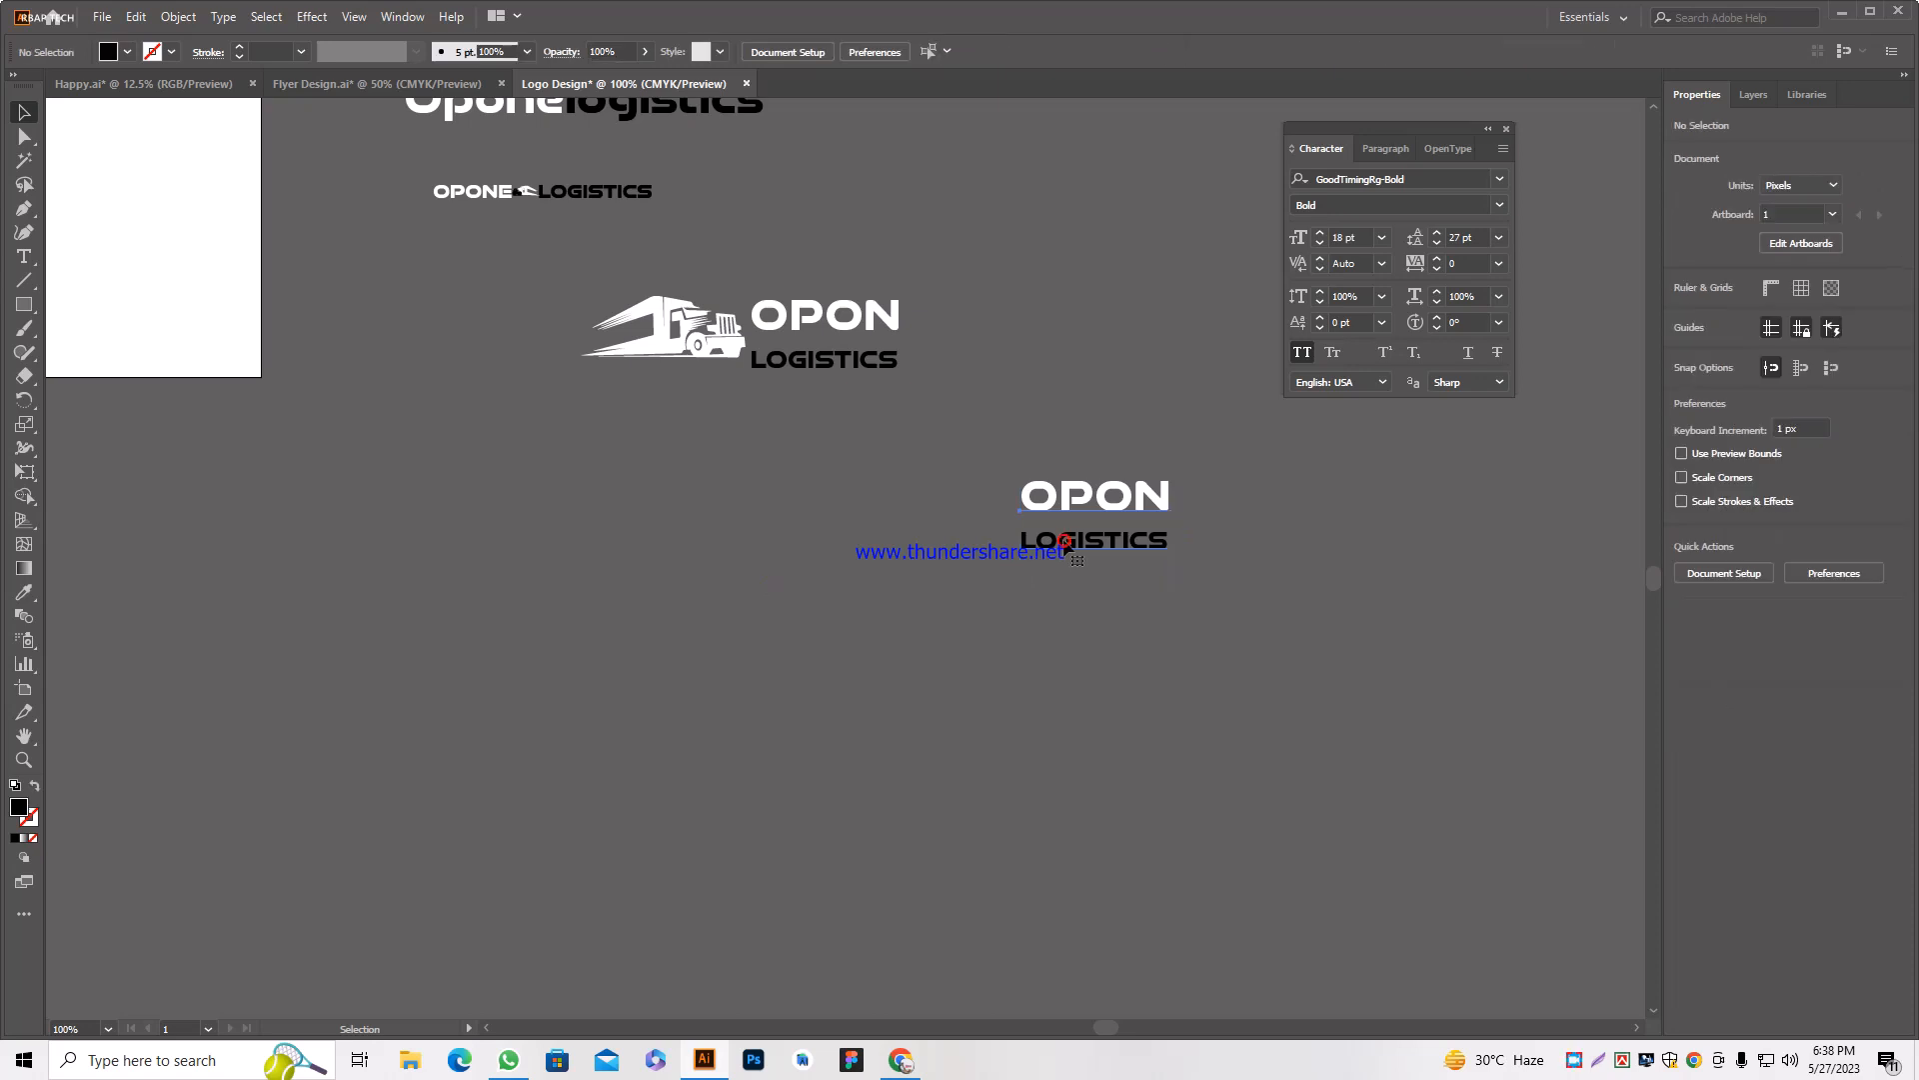
{"action": "right_click", "coordinate": [1066, 543]}
{"action": "left_click", "coordinate": [1088, 672]}
{"action": "left_click", "coordinate": [897, 648]}
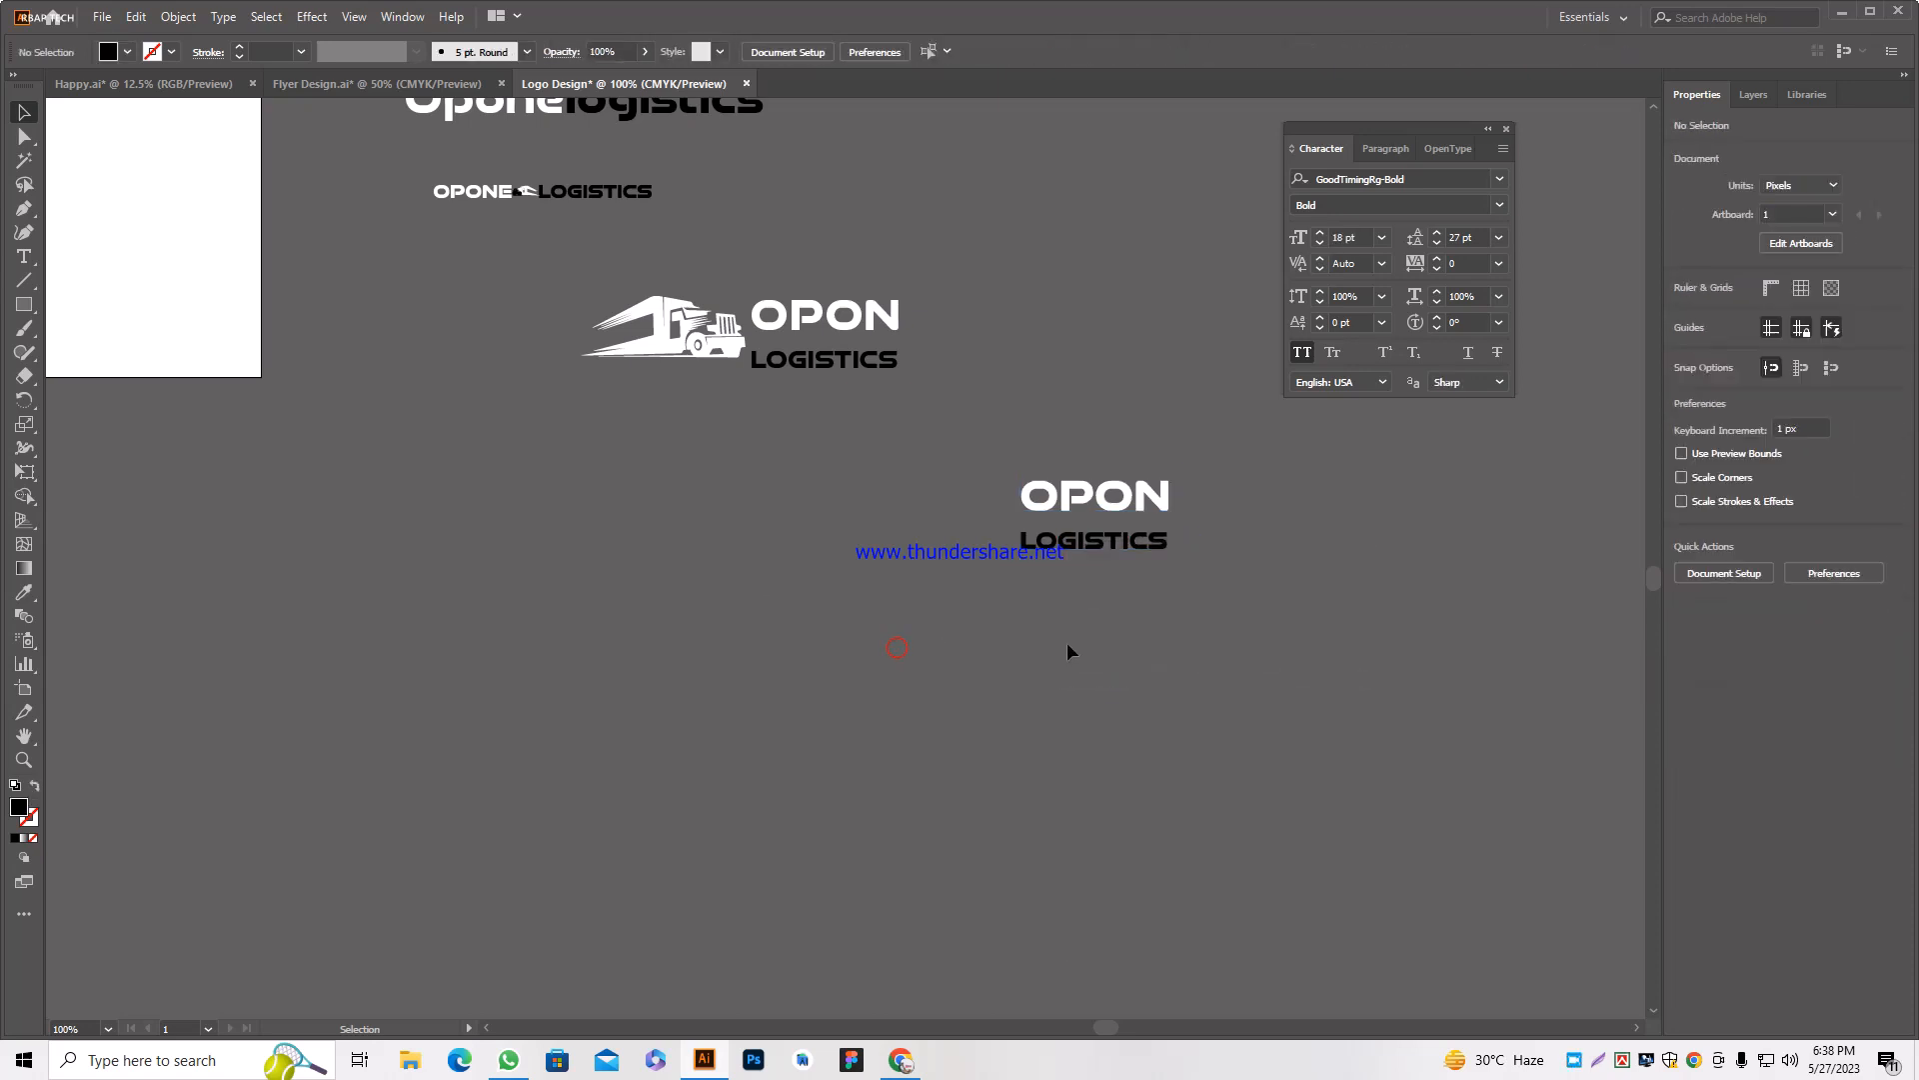
Ungroup the outlined copy and move OPON about 11 px down and 3 px left, closer to LOGISTICS.
{"action": "left_click_drag", "start_coordinate": [1154, 548], "coordinate": [1209, 525]}
{"action": "right_click", "coordinate": [1139, 532]}
{"action": "left_click", "coordinate": [1179, 694]}
{"action": "left_click", "coordinate": [1134, 570]}
{"action": "scroll", "coordinate": [1134, 571], "scroll_direction": "up", "scroll_amount": 1}
{"action": "left_click", "coordinate": [906, 355]}
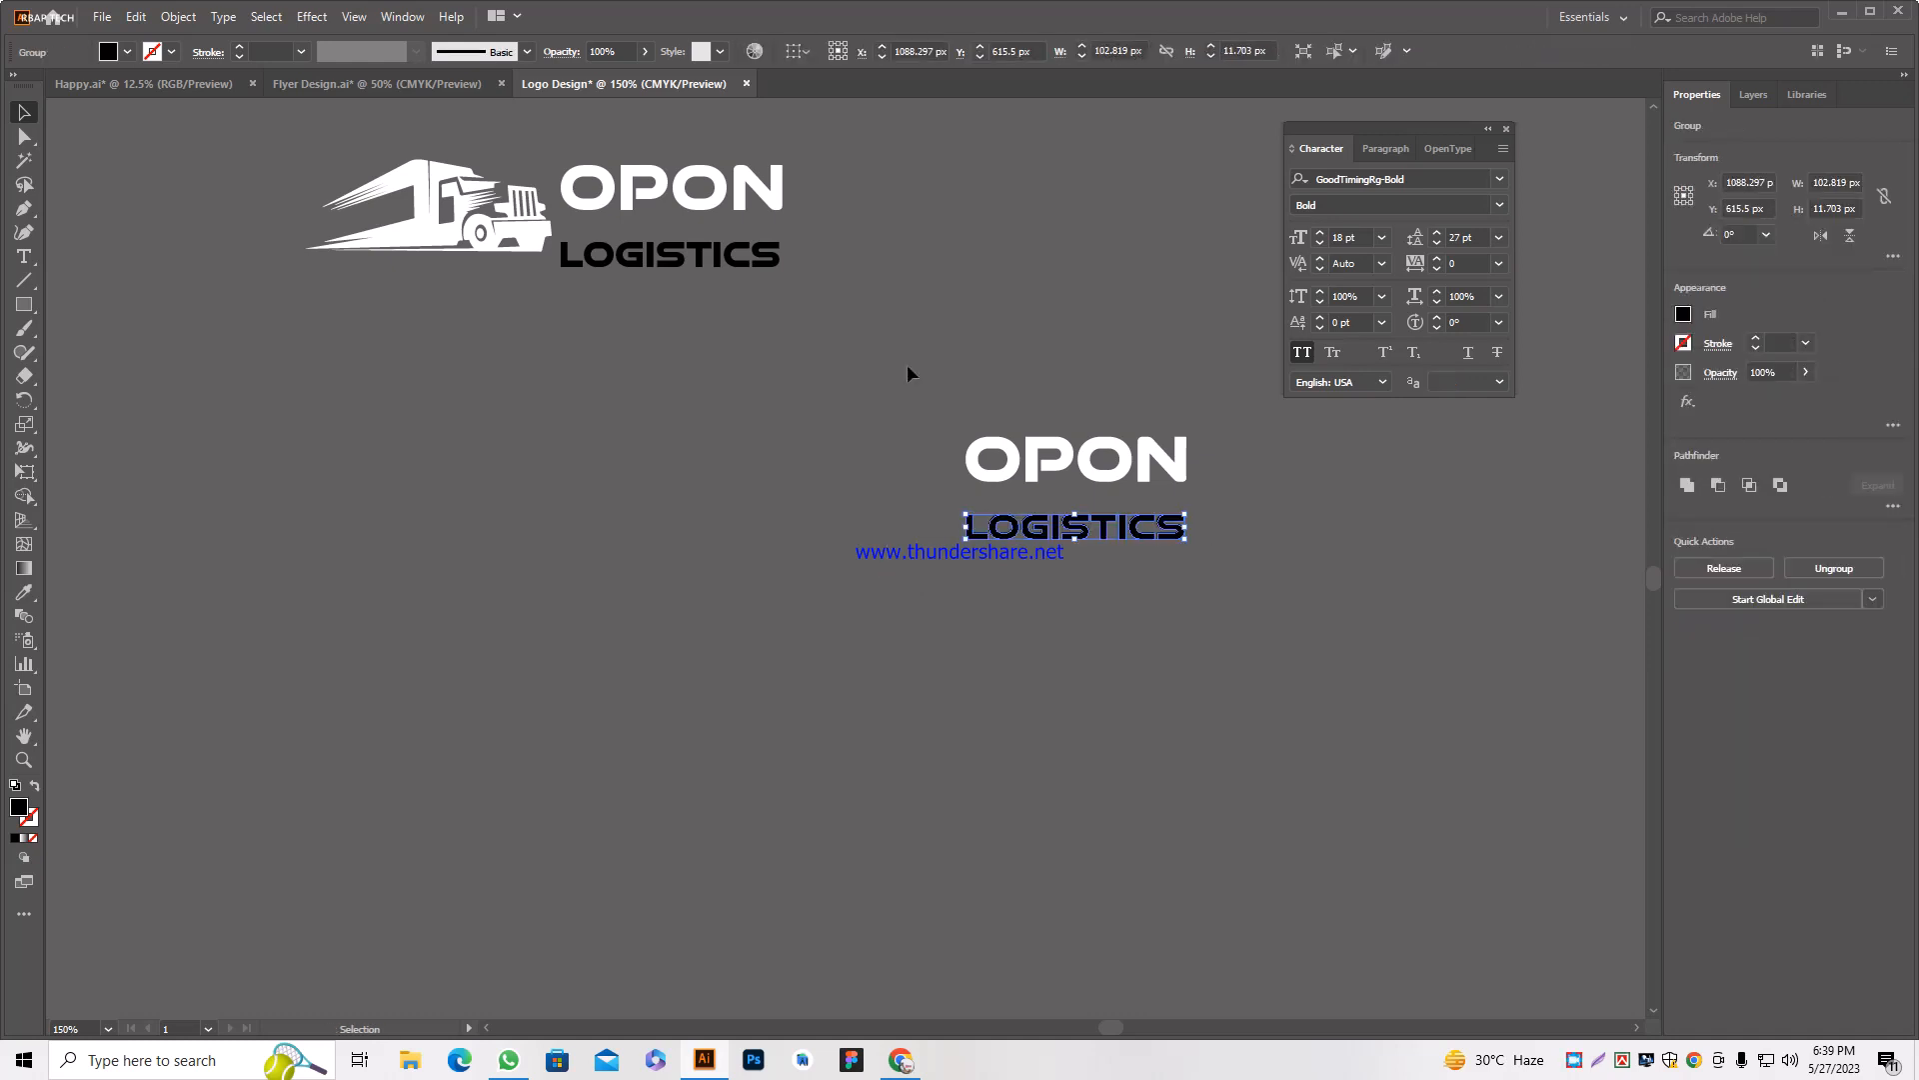
{"action": "left_click_drag", "start_coordinate": [953, 381], "coordinate": [1182, 462]}
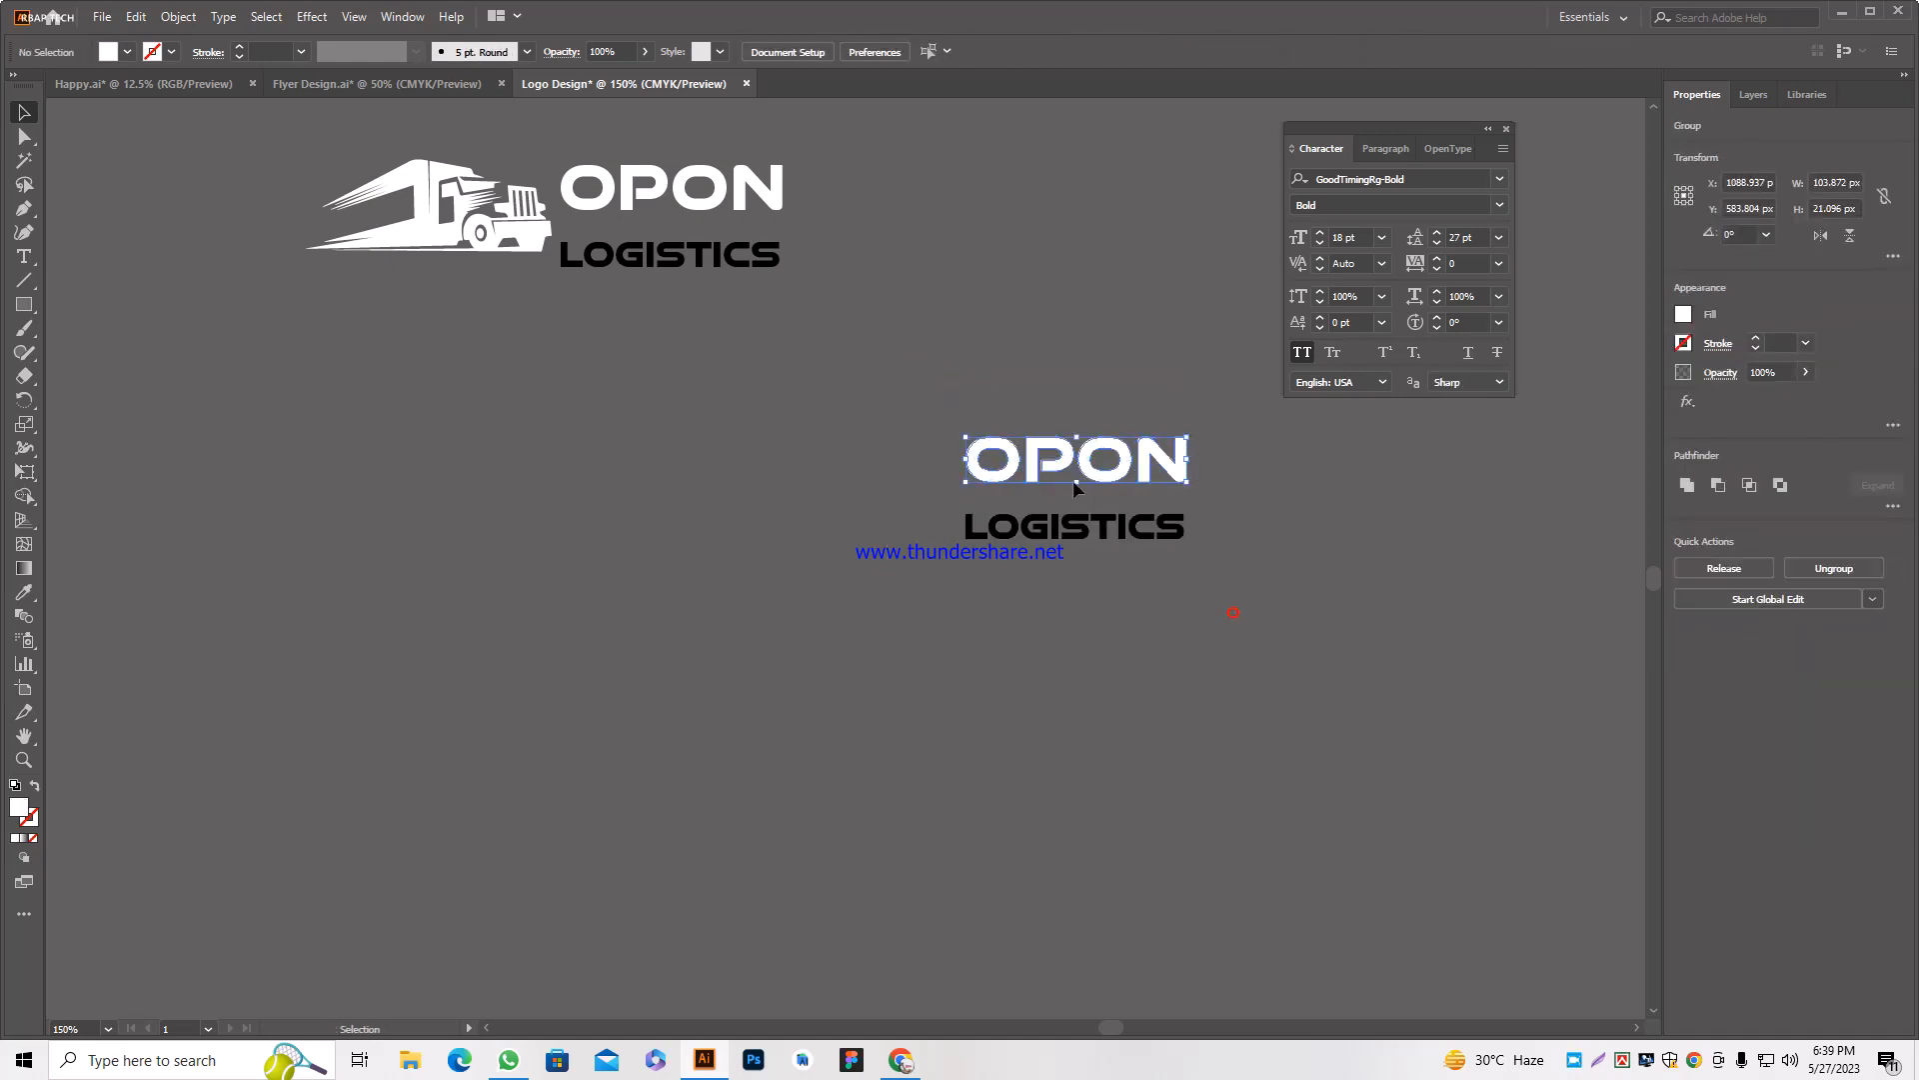
{"action": "left_click_drag", "start_coordinate": [1047, 462], "coordinate": [1041, 476]}
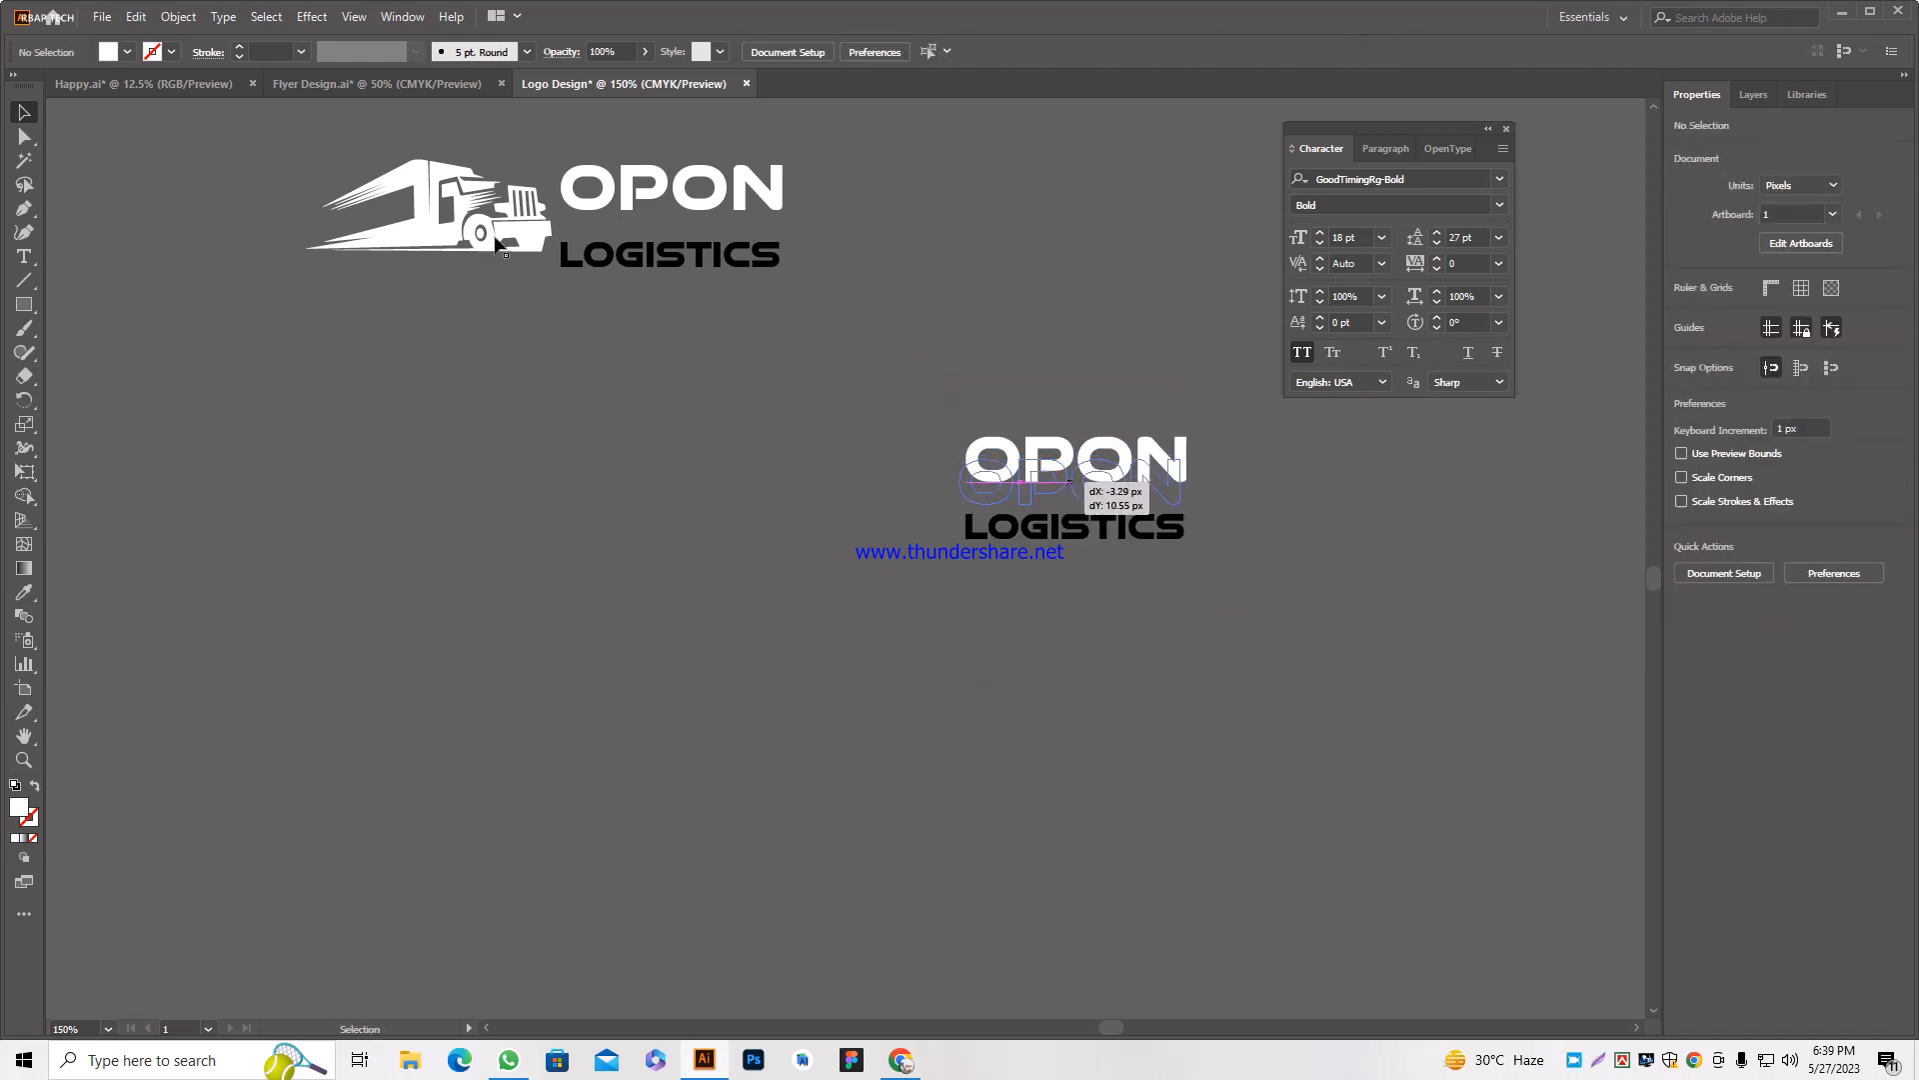
Move the white truck about 183 px right and 135 px down beside the outlined text and nudge it closer to the lettering.
{"action": "left_click_drag", "start_coordinate": [491, 218], "coordinate": [880, 506]}
{"action": "left_click", "coordinate": [947, 664]}
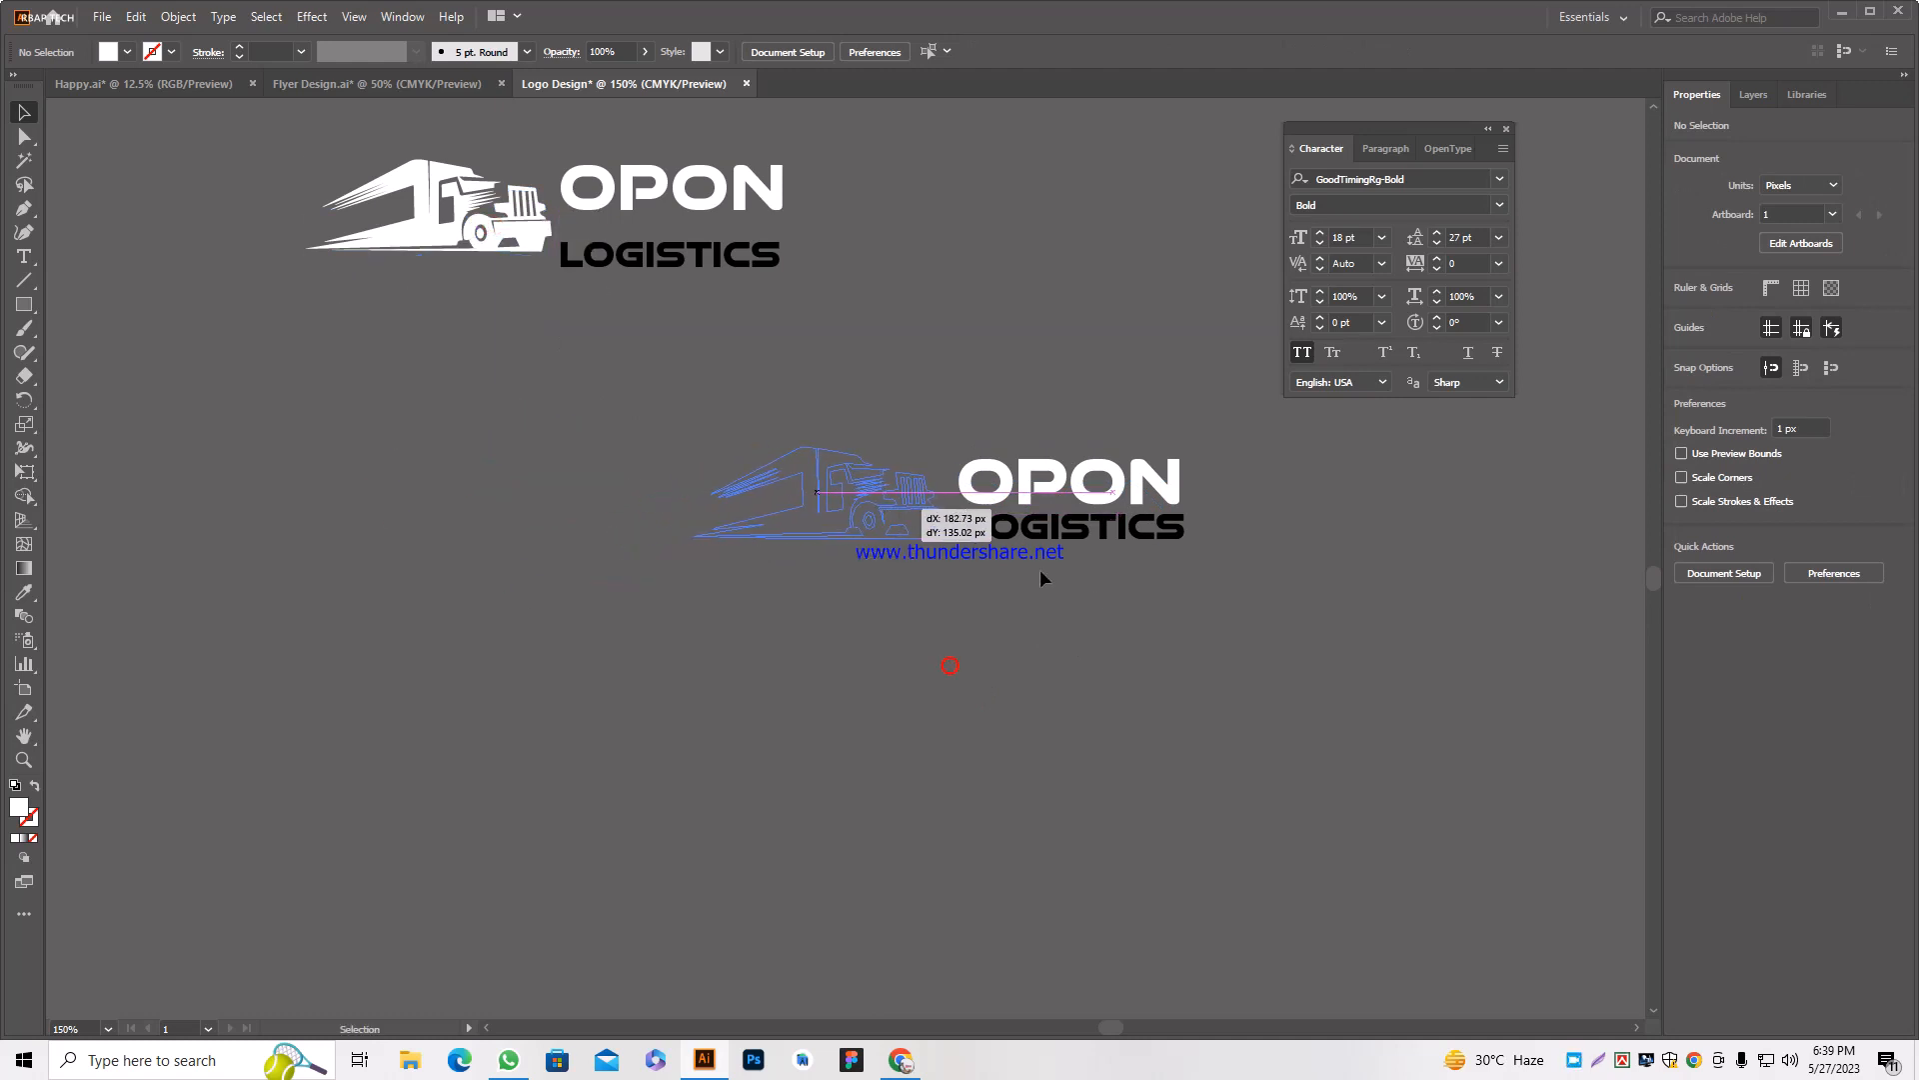
{"action": "scroll", "coordinate": [1114, 560], "scroll_direction": "up", "scroll_amount": 3}
{"action": "scroll", "coordinate": [794, 576], "scroll_direction": "down", "scroll_amount": 2}
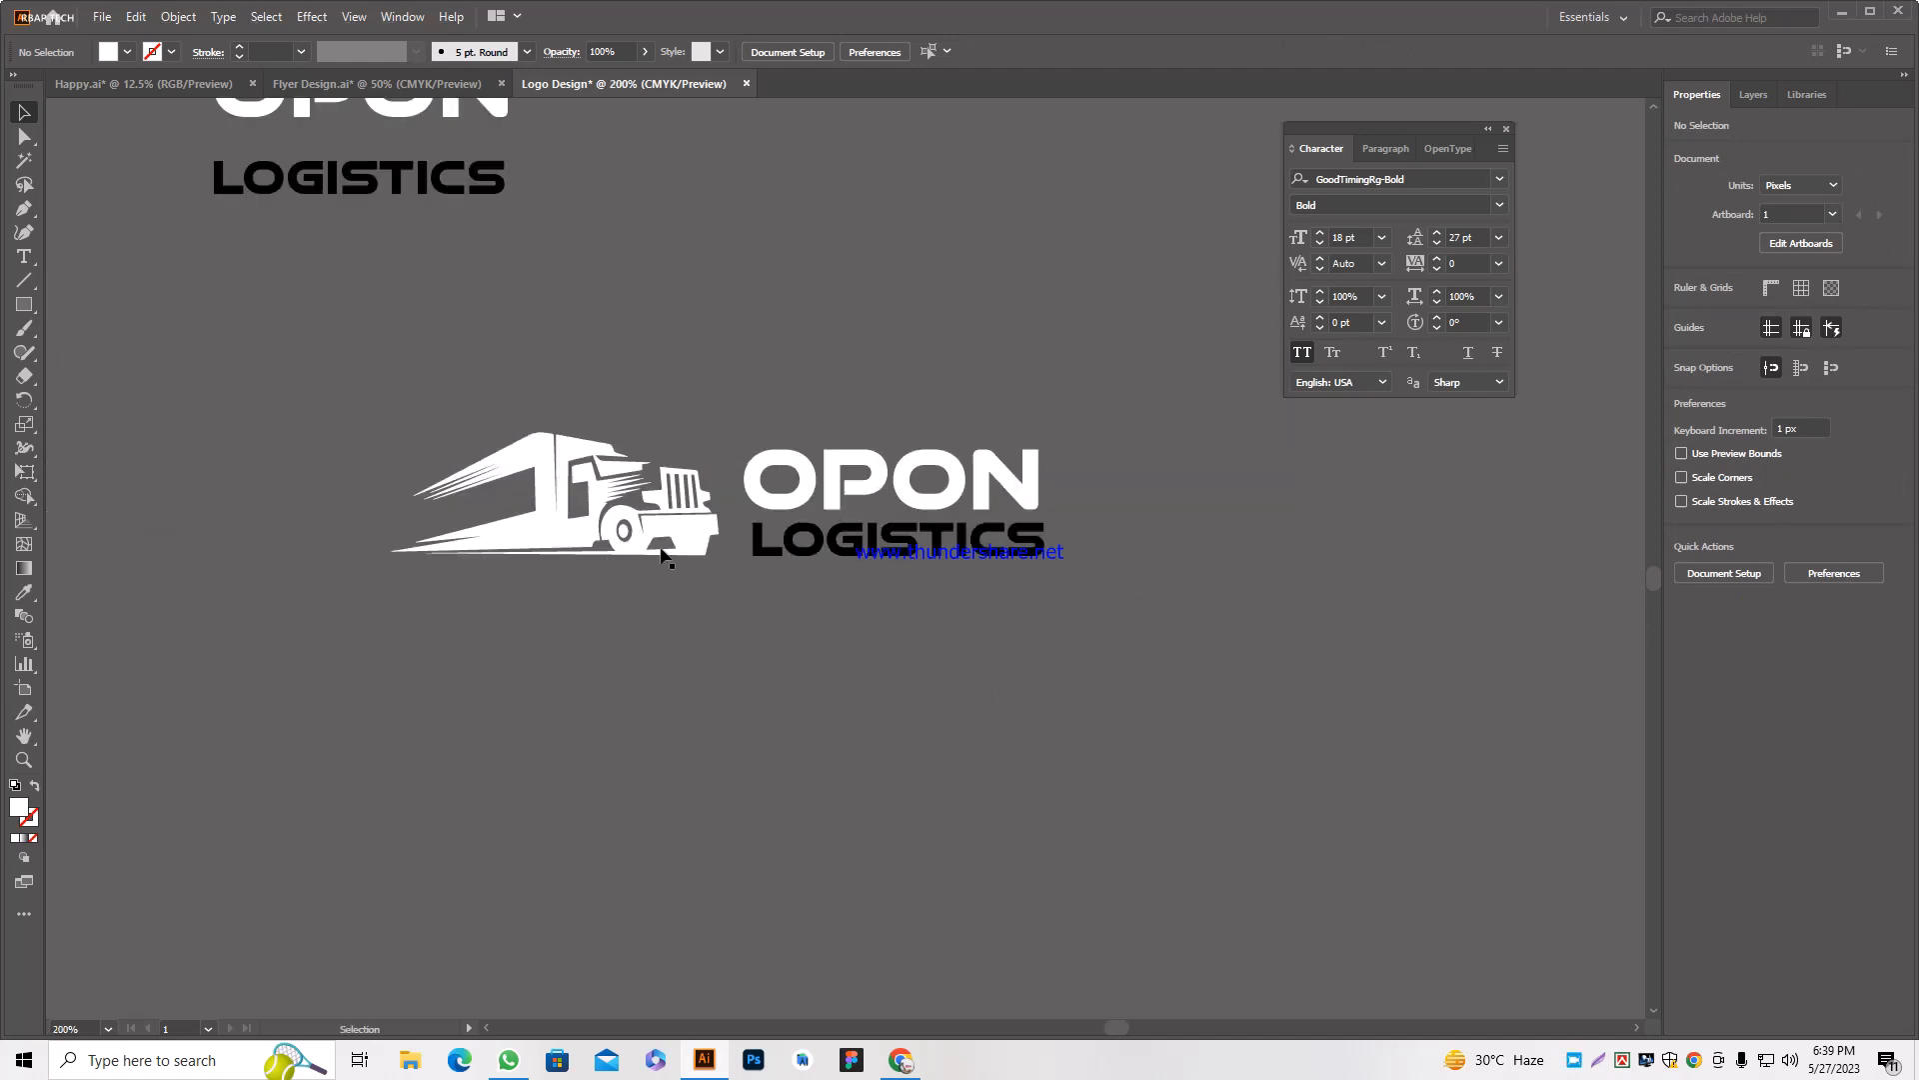
{"action": "left_click_drag", "start_coordinate": [676, 541], "coordinate": [688, 546]}
{"action": "left_click", "coordinate": [776, 640]}
{"action": "scroll", "coordinate": [776, 640], "scroll_direction": "down", "scroll_amount": 3}
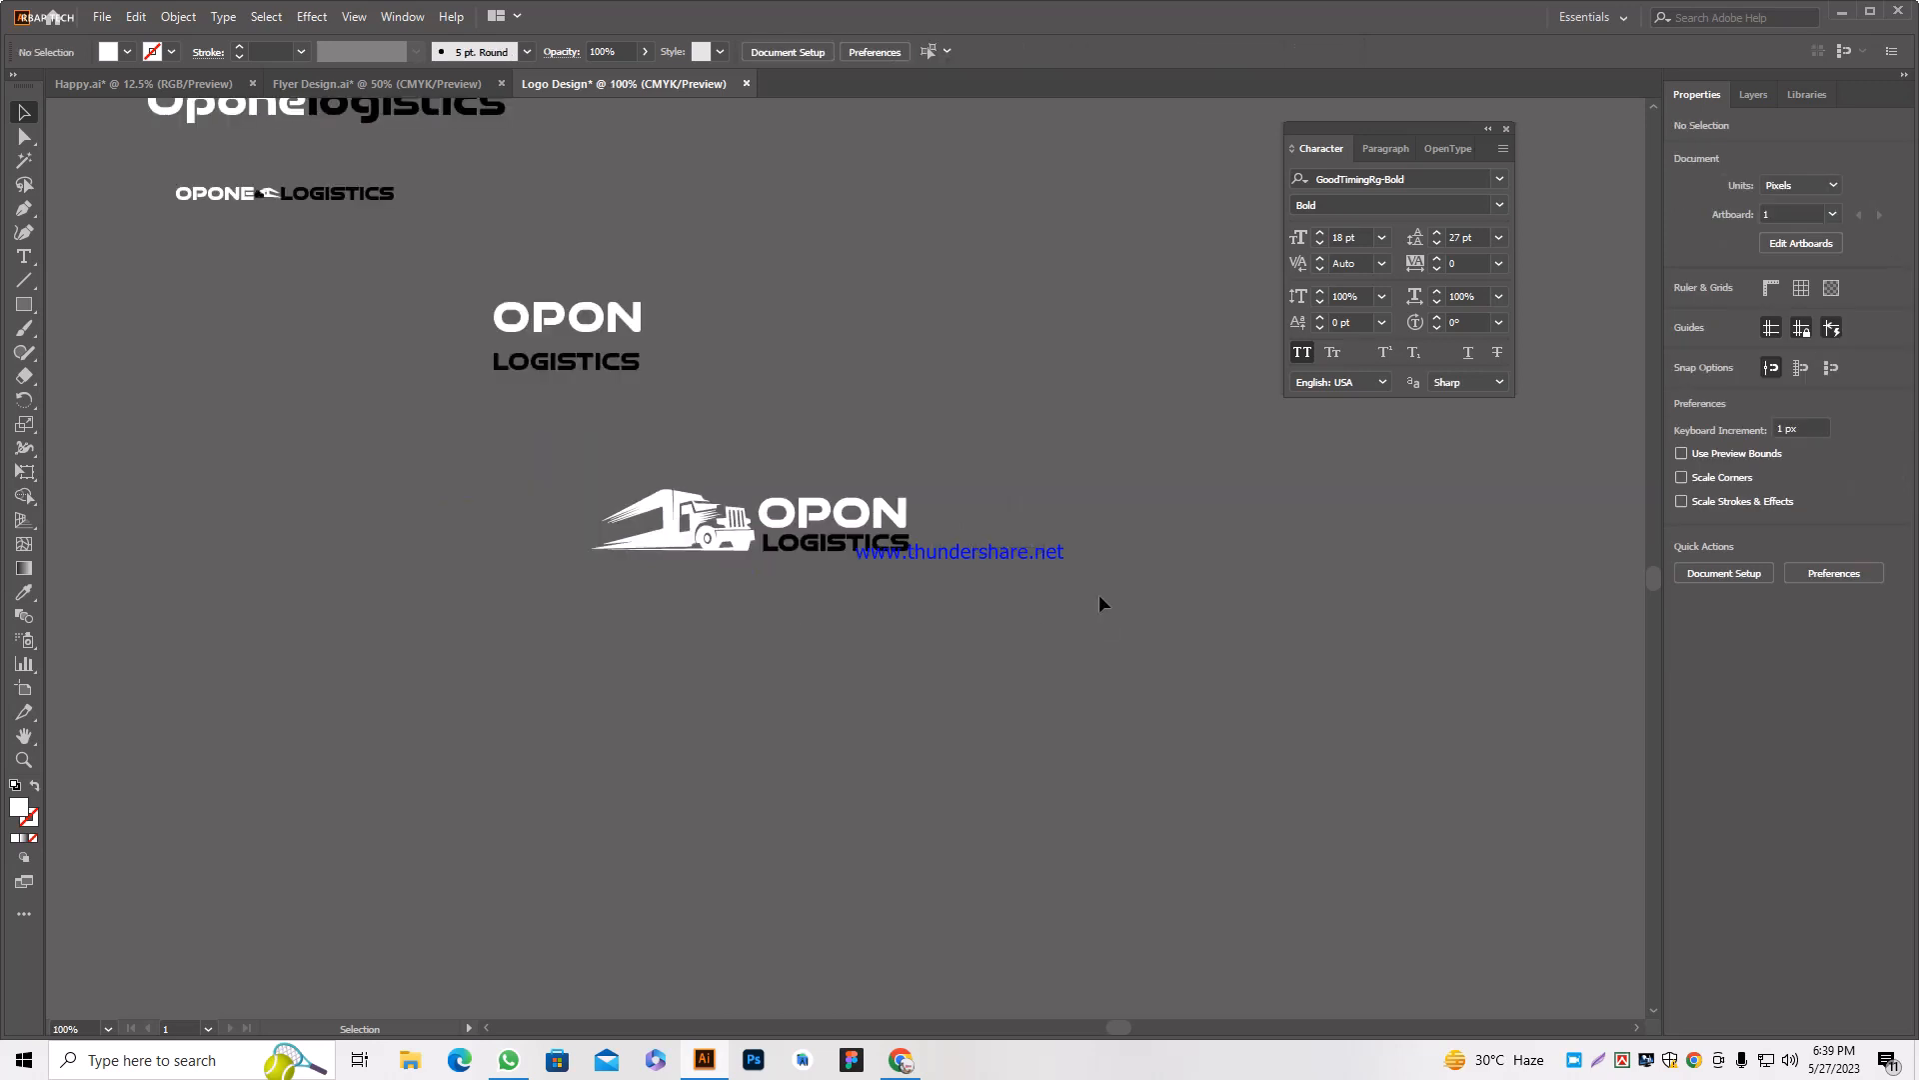
{"action": "scroll", "coordinate": [1099, 594], "scroll_direction": "down", "scroll_amount": 1}
{"action": "scroll", "coordinate": [979, 632], "scroll_direction": "up", "scroll_amount": 1}
{"action": "scroll", "coordinate": [1127, 563], "scroll_direction": "down", "scroll_amount": 1}
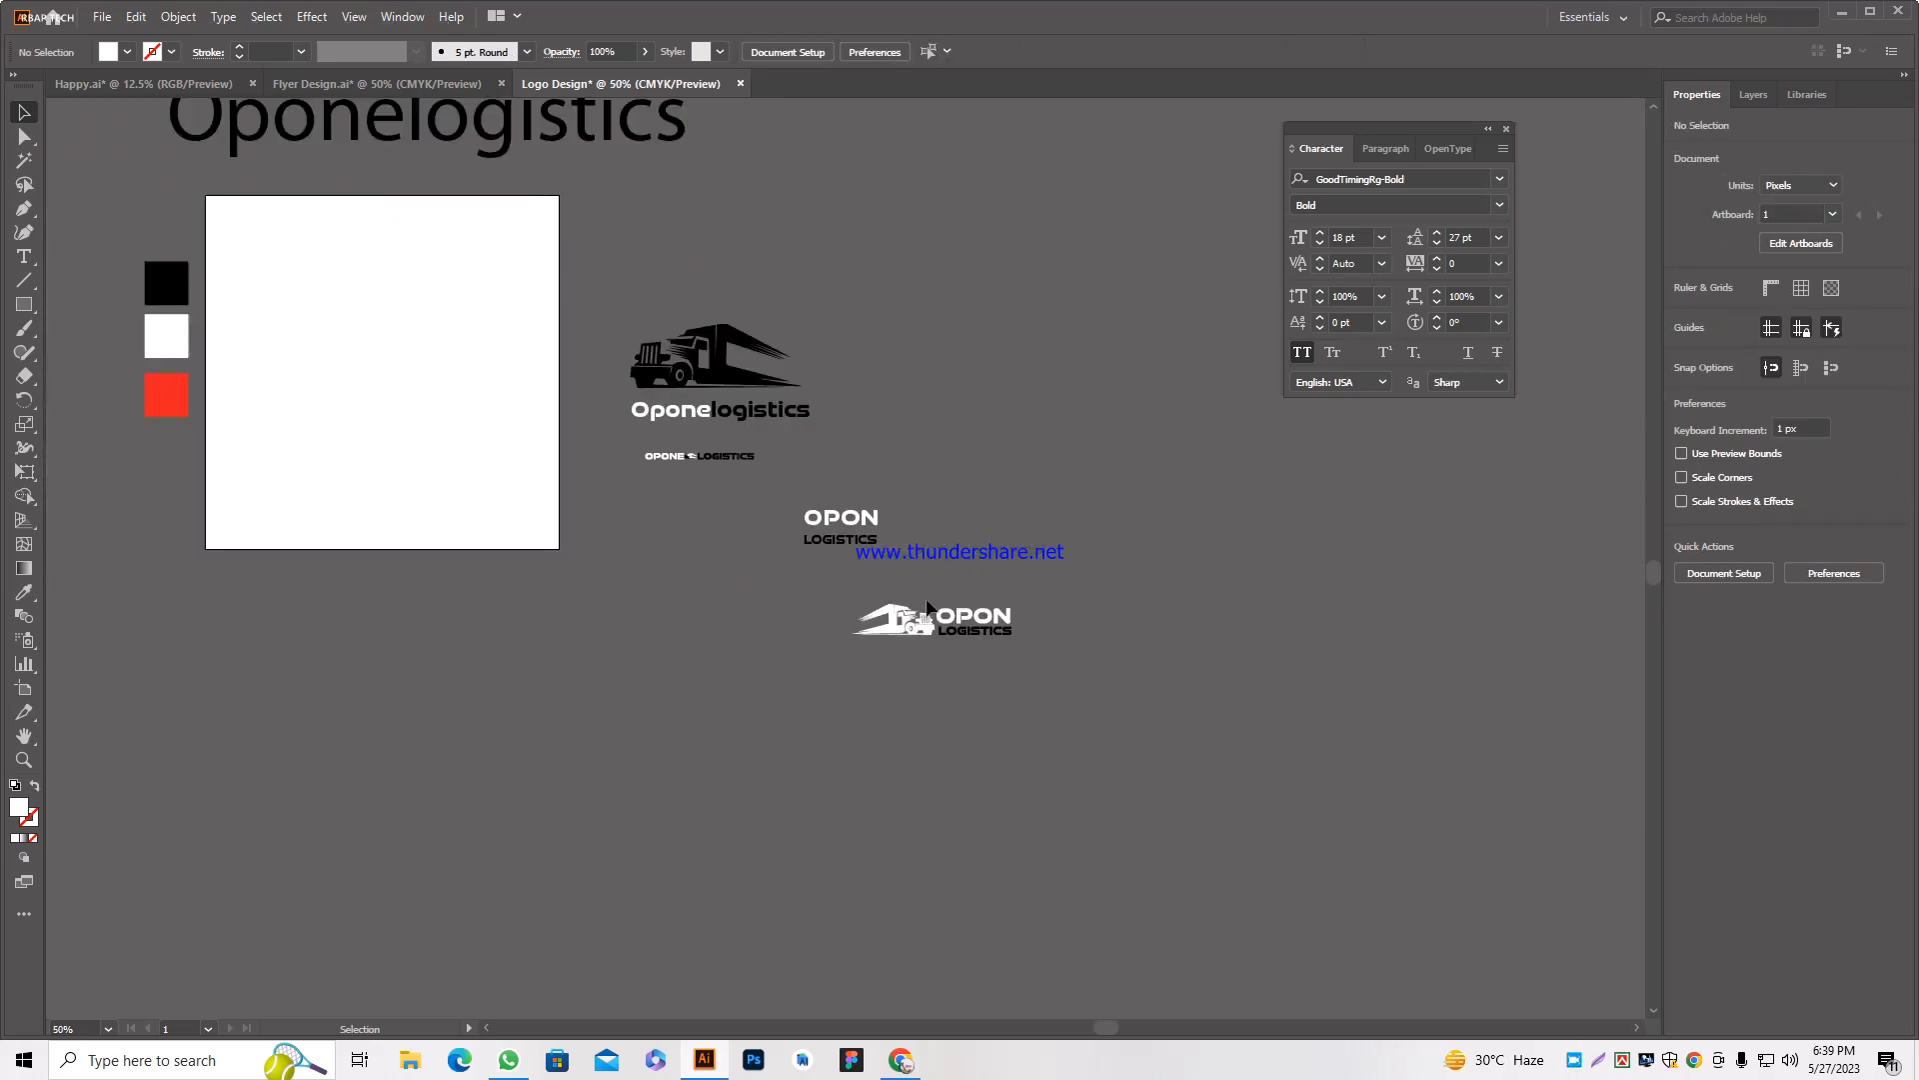
{"action": "scroll", "coordinate": [928, 606], "scroll_direction": "up", "scroll_amount": 1}
{"action": "scroll", "coordinate": [879, 560], "scroll_direction": "down", "scroll_amount": 1}
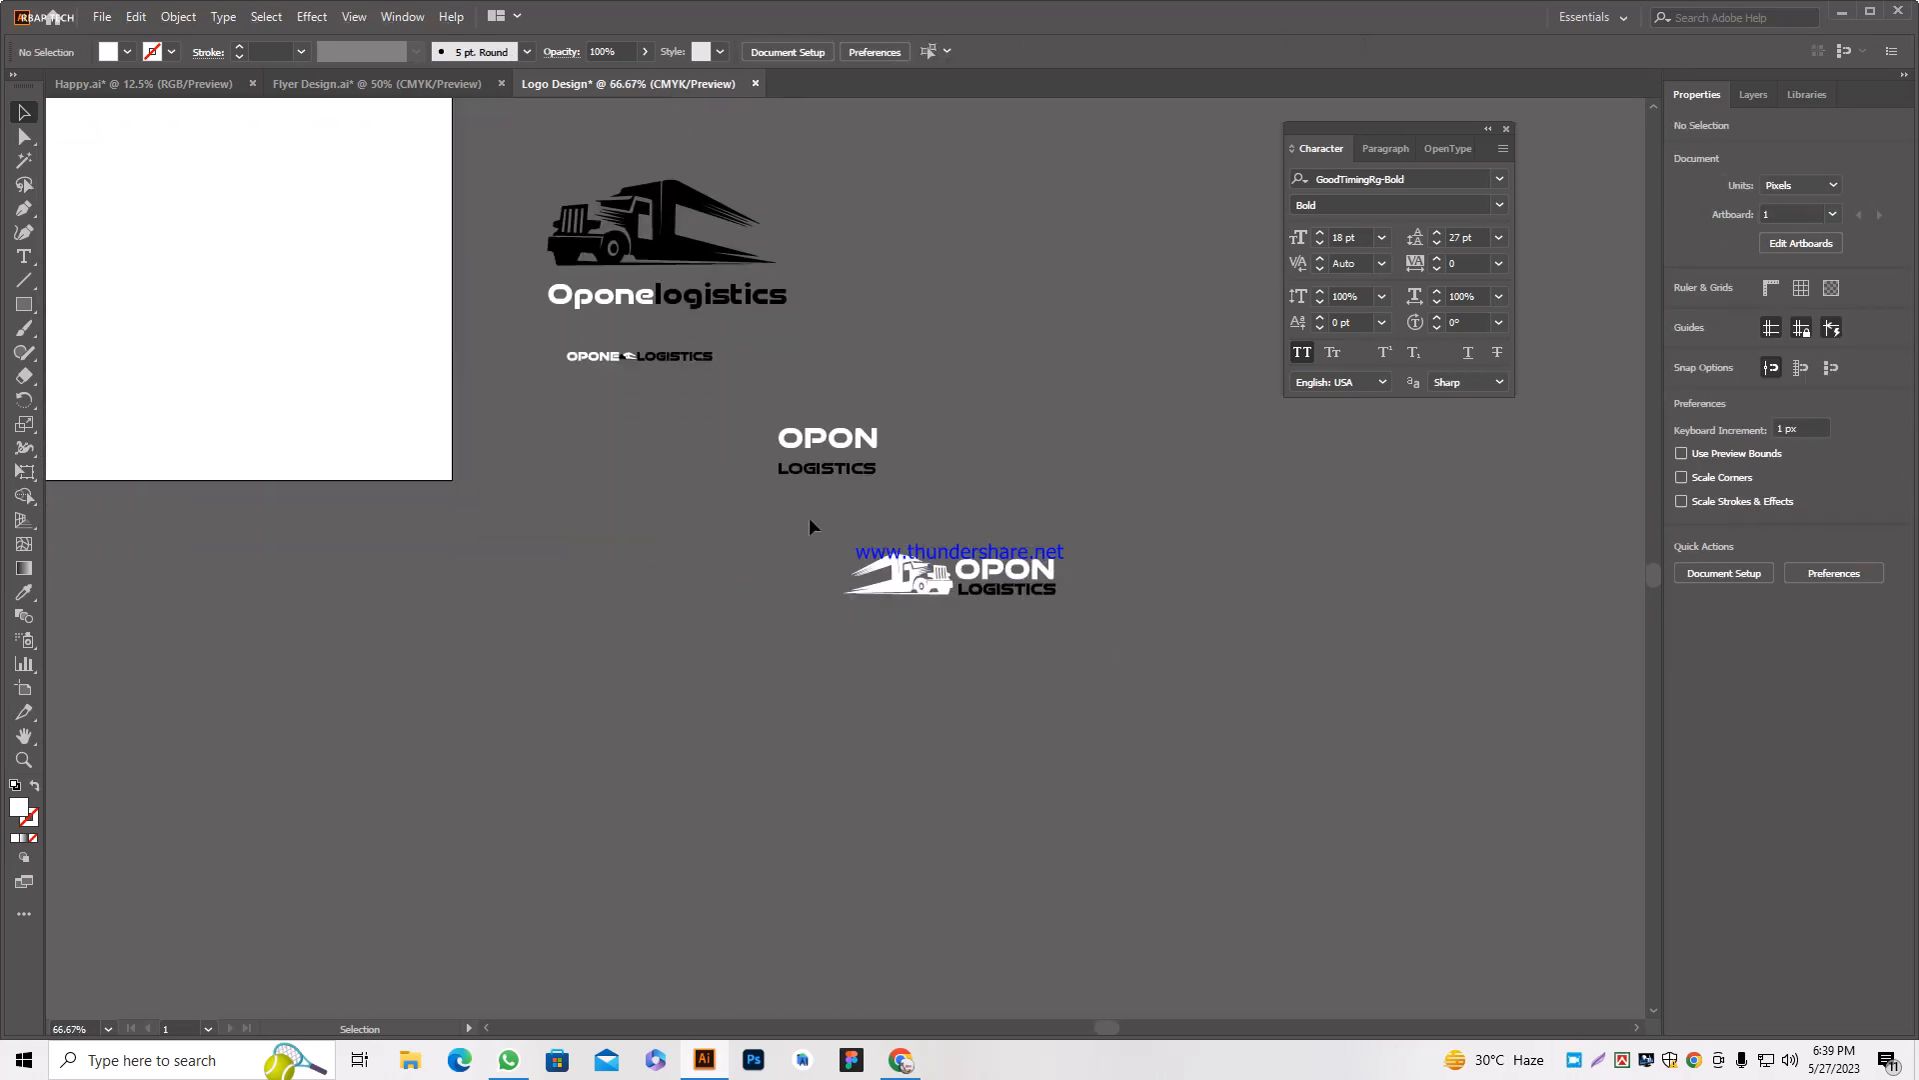
{"action": "left_click_drag", "start_coordinate": [809, 519], "coordinate": [1329, 654]}
{"action": "scroll", "coordinate": [1337, 656], "scroll_direction": "down", "scroll_amount": 2}
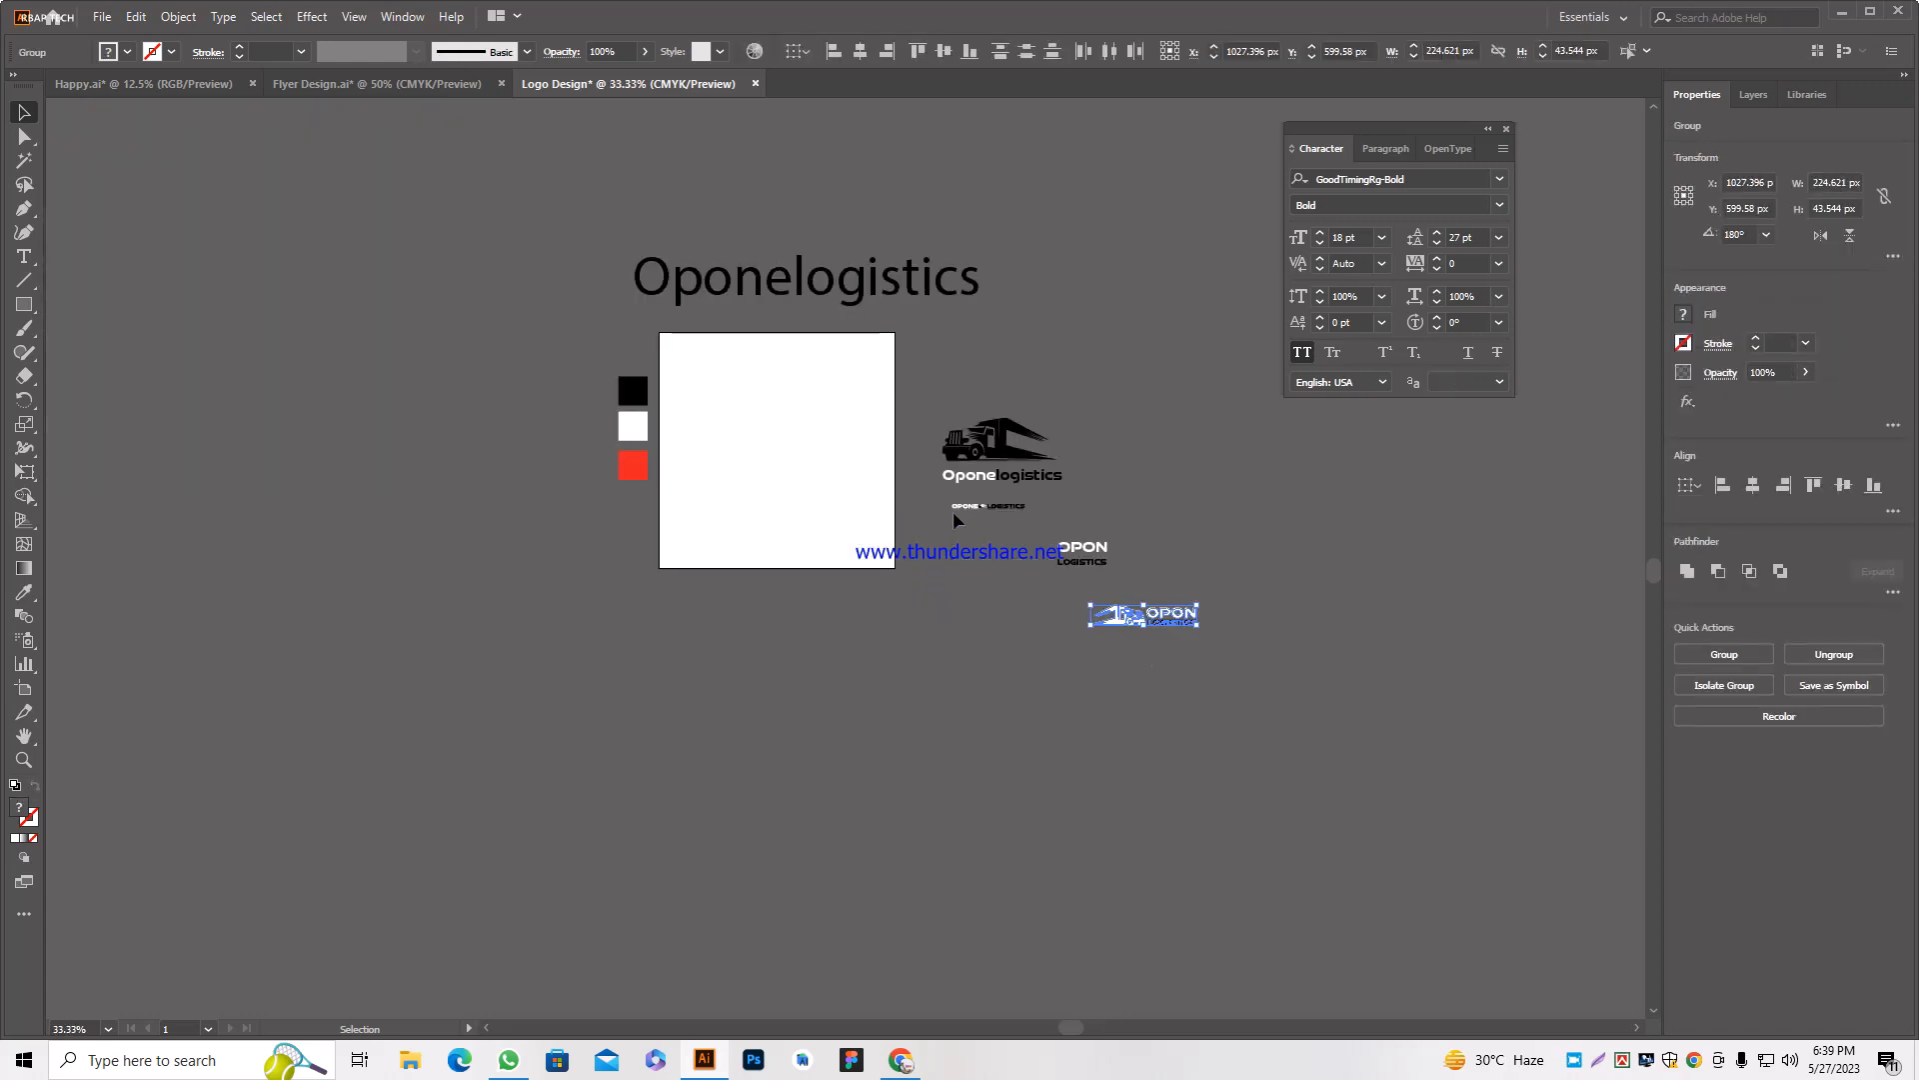
Move the small one-line OPONE LOGISTICS wordmark to just above the white truck logo.
{"action": "left_click_drag", "start_coordinate": [985, 511], "coordinate": [1136, 500]}
{"action": "scroll", "coordinate": [1135, 497], "scroll_direction": "up", "scroll_amount": 2}
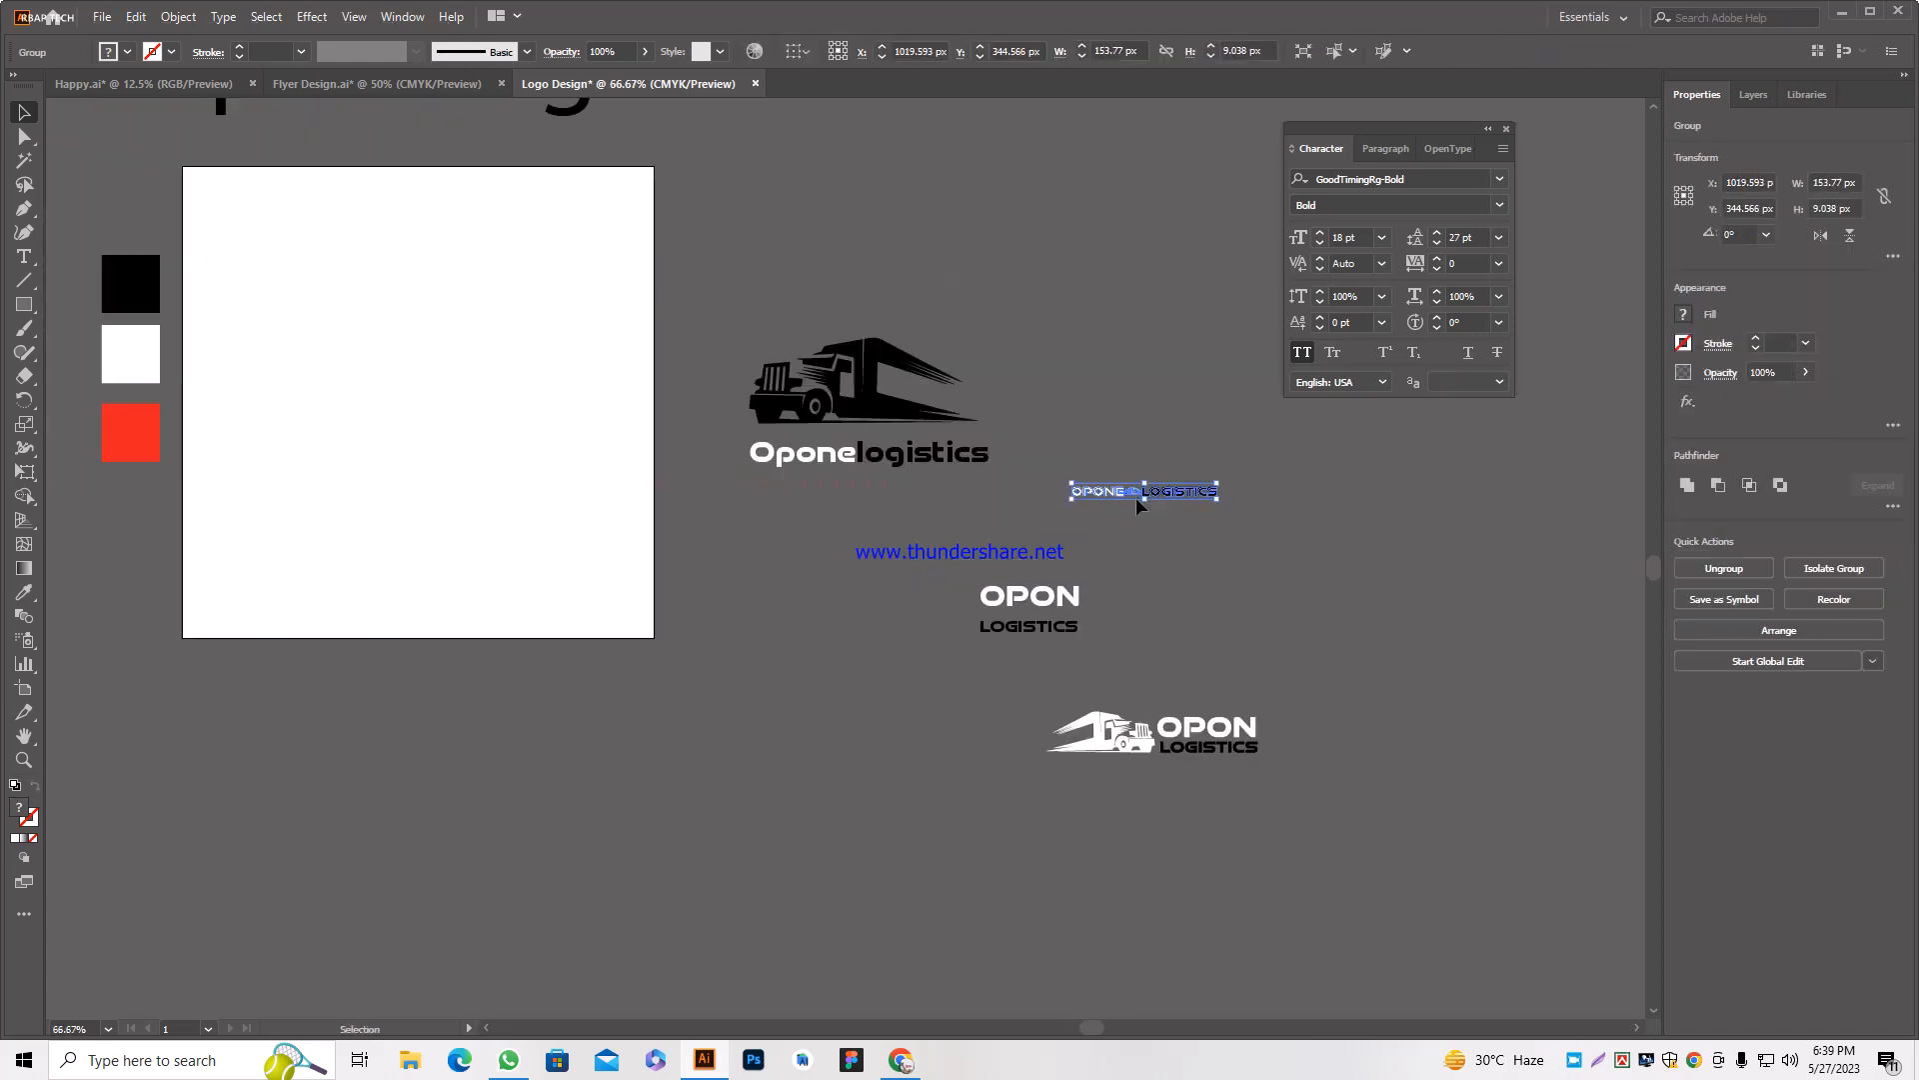
{"action": "scroll", "coordinate": [1150, 518], "scroll_direction": "up", "scroll_amount": 3}
{"action": "scroll", "coordinate": [1160, 520], "scroll_direction": "down", "scroll_amount": 2}
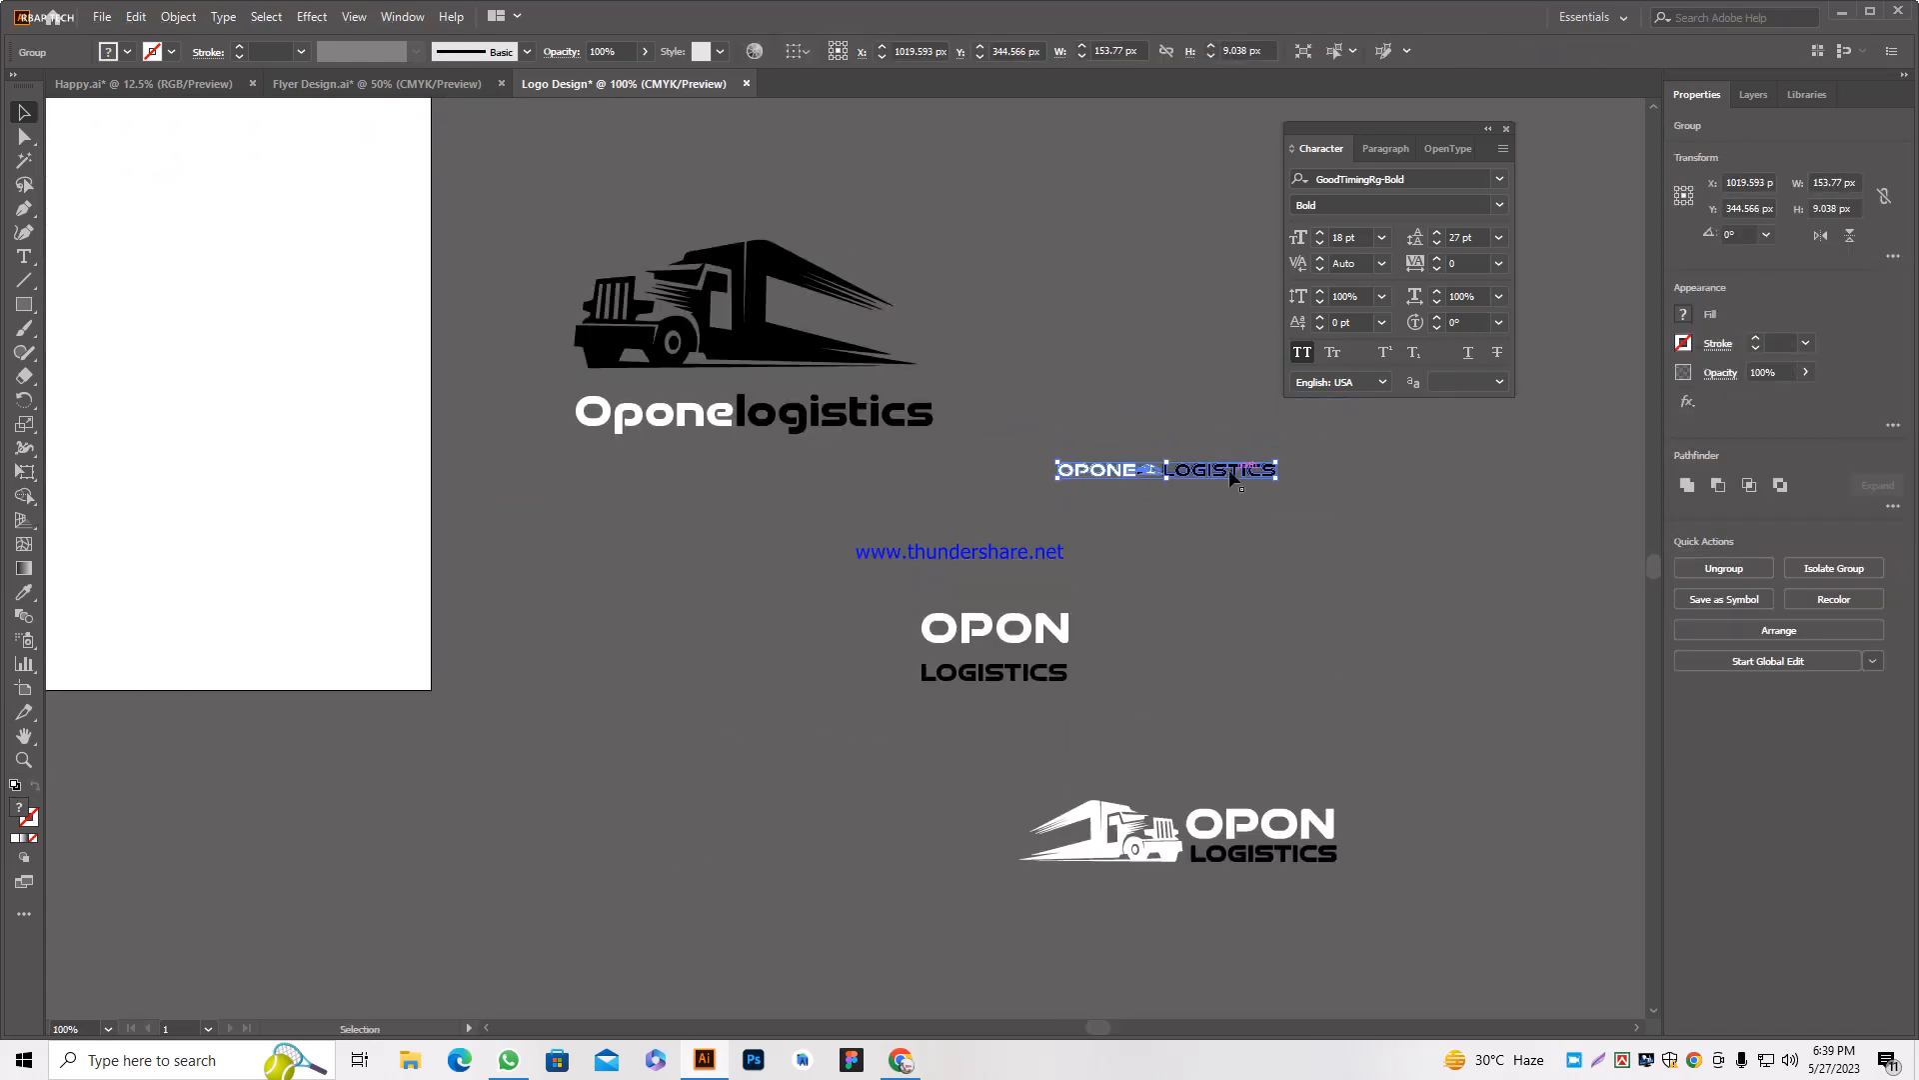
{"action": "left_click_drag", "start_coordinate": [1228, 469], "coordinate": [1256, 700]}
{"action": "left_click", "coordinate": [1384, 754]}
Delete the leftover two-line OPON LOGISTICS text and place the one-line wordmark, enlarged, beneath the first Oponelogistics logo.
{"action": "left_click", "coordinate": [943, 634]}
{"action": "key", "text": "Delete"}
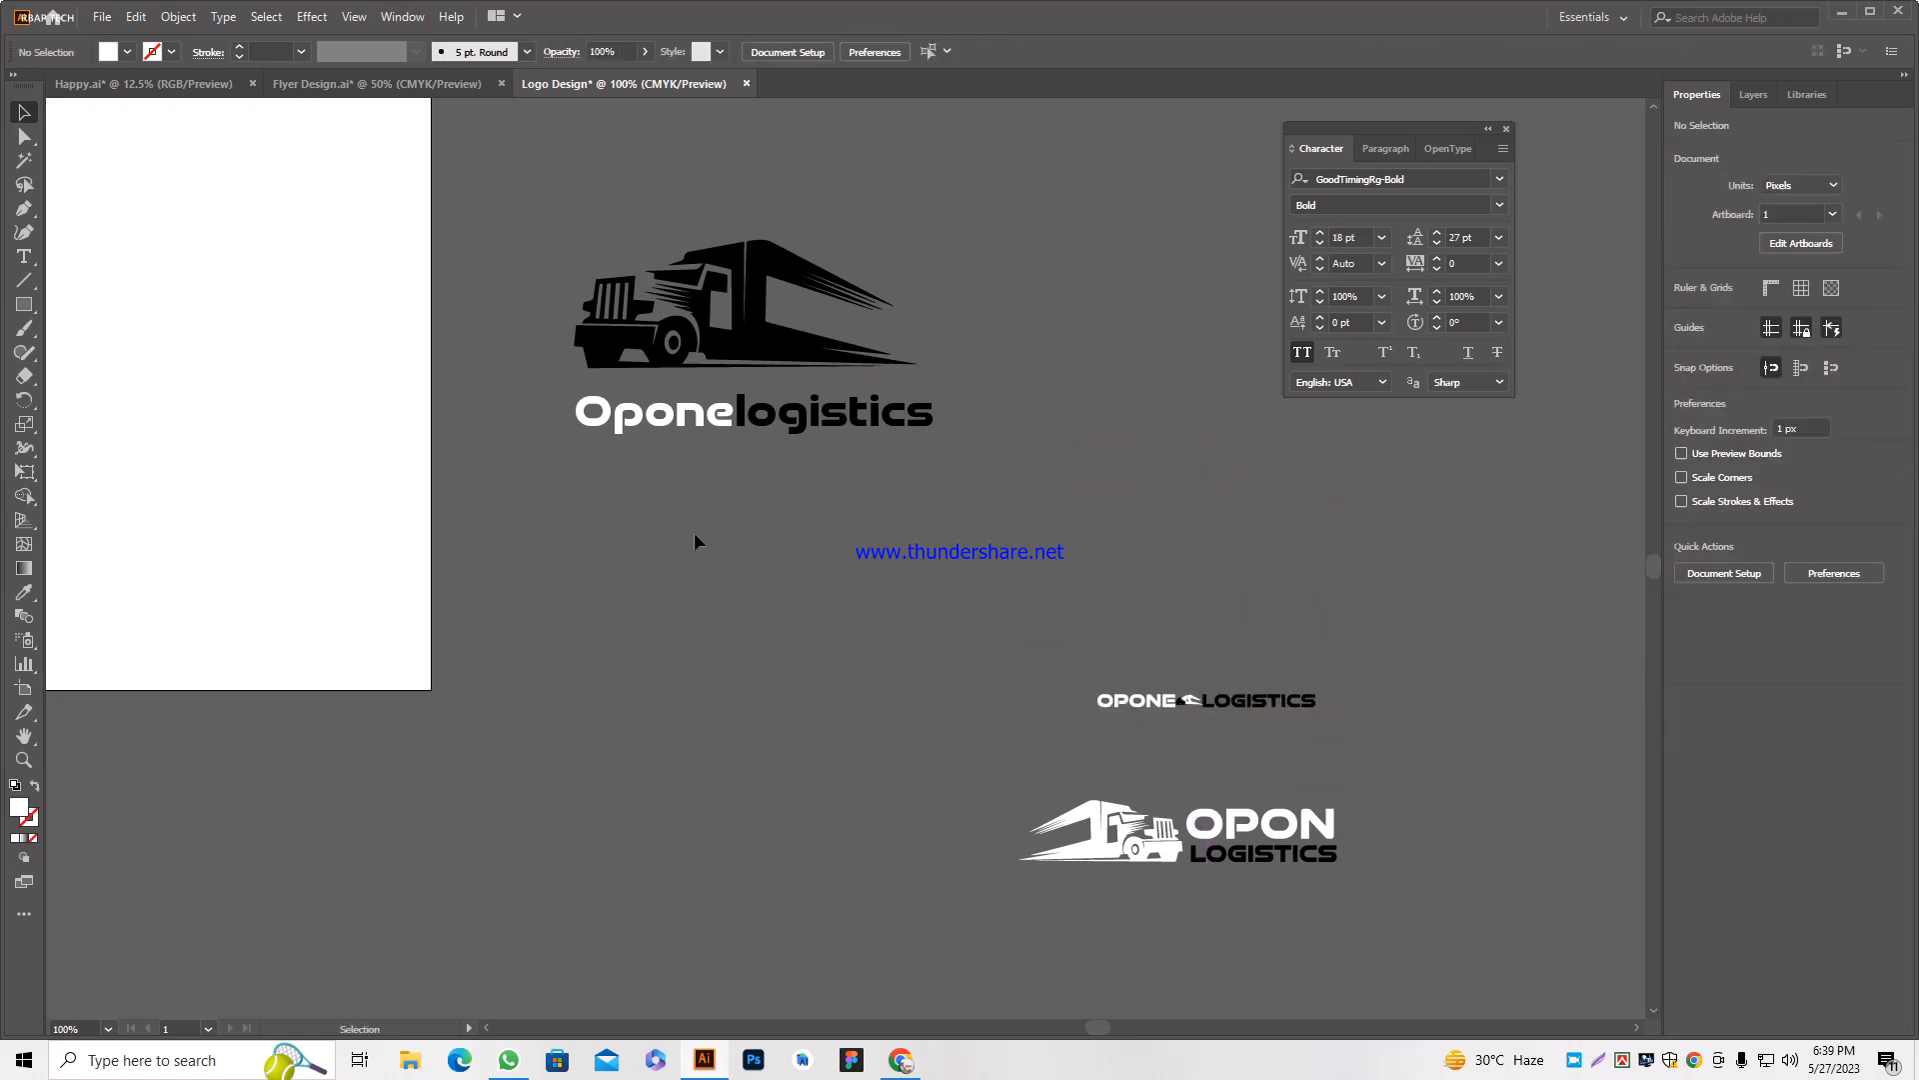
{"action": "scroll", "coordinate": [680, 470], "scroll_direction": "down", "scroll_amount": 1}
{"action": "scroll", "coordinate": [690, 472], "scroll_direction": "down", "scroll_amount": 1}
{"action": "left_click_drag", "start_coordinate": [1022, 559], "coordinate": [742, 445]}
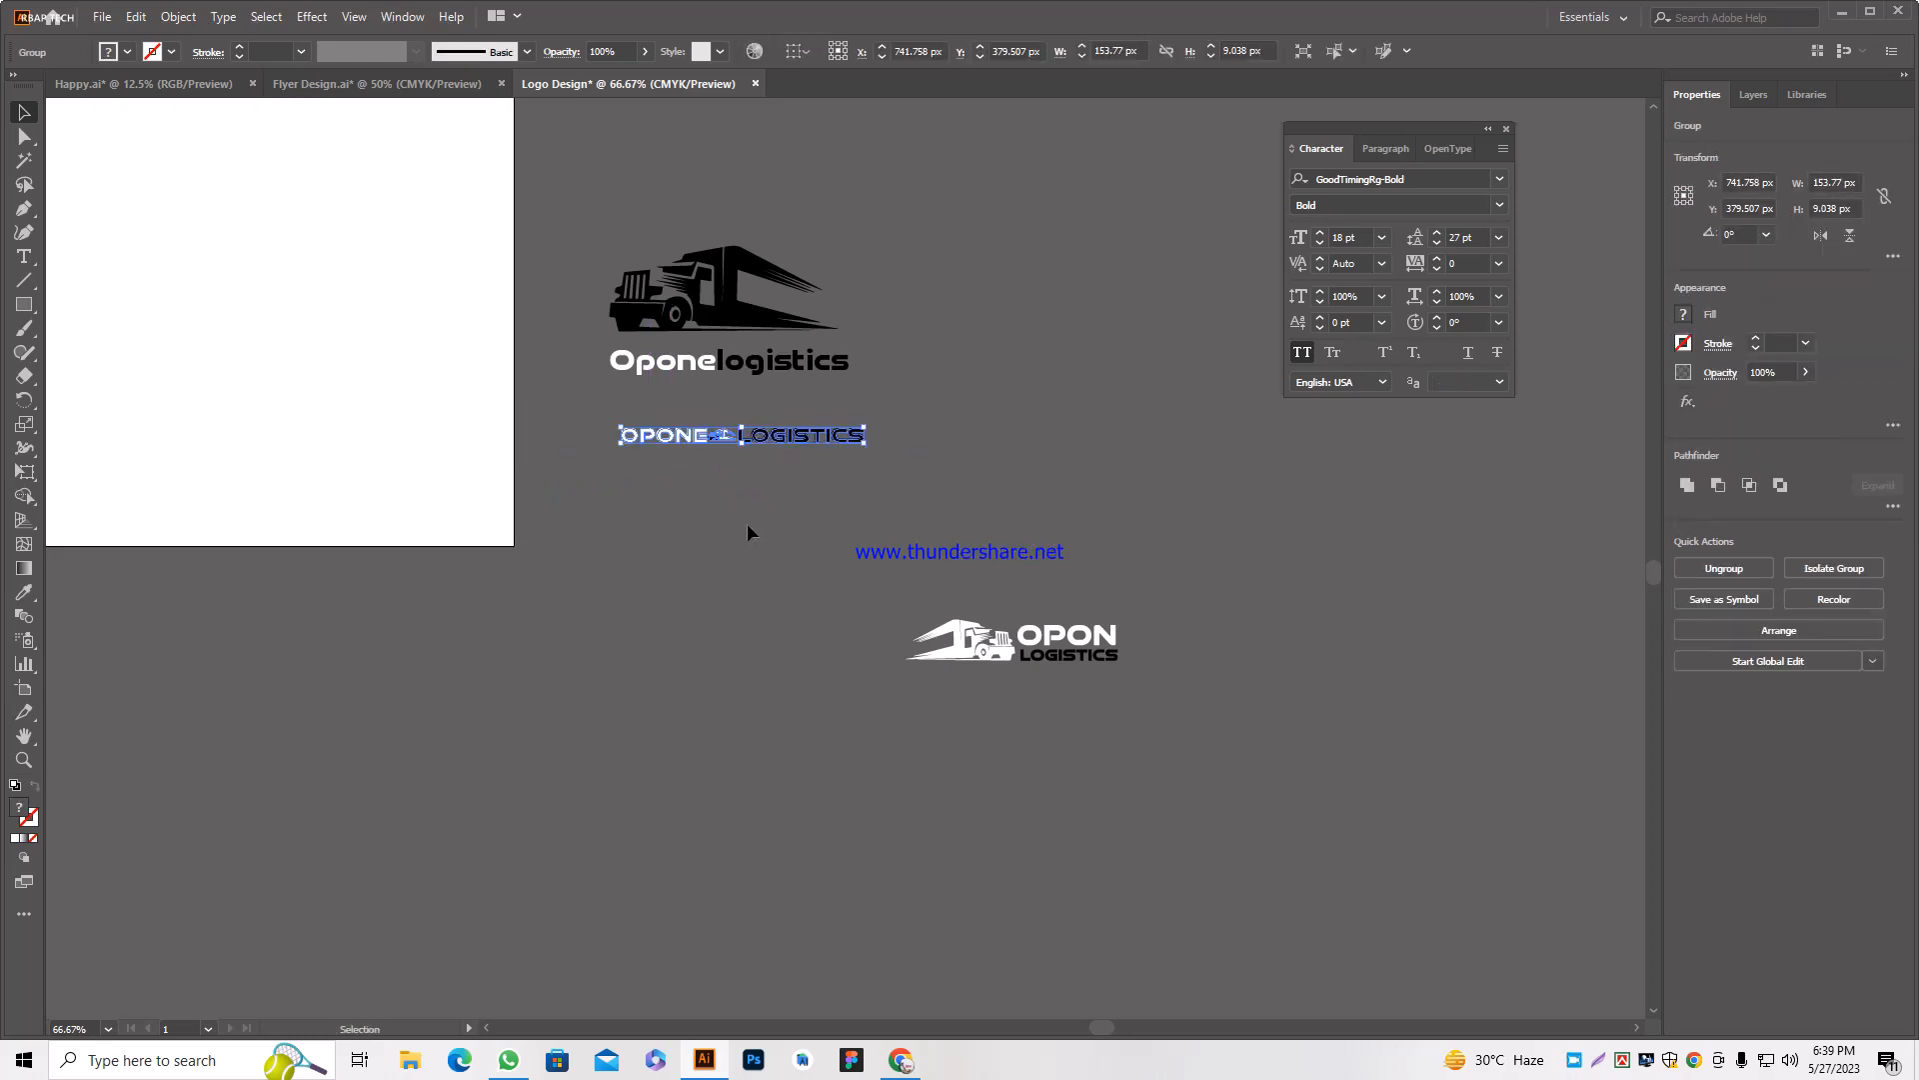
Place the white truck logo beneath the wordmark, enlarged to about 288 by 56 px, and duplicate it directly below.
{"action": "left_click_drag", "start_coordinate": [929, 558], "coordinate": [752, 560]}
{"action": "left_click", "coordinate": [758, 597]}
{"action": "scroll", "coordinate": [740, 565], "scroll_direction": "down", "scroll_amount": 1}
{"action": "left_click", "coordinate": [752, 466]}
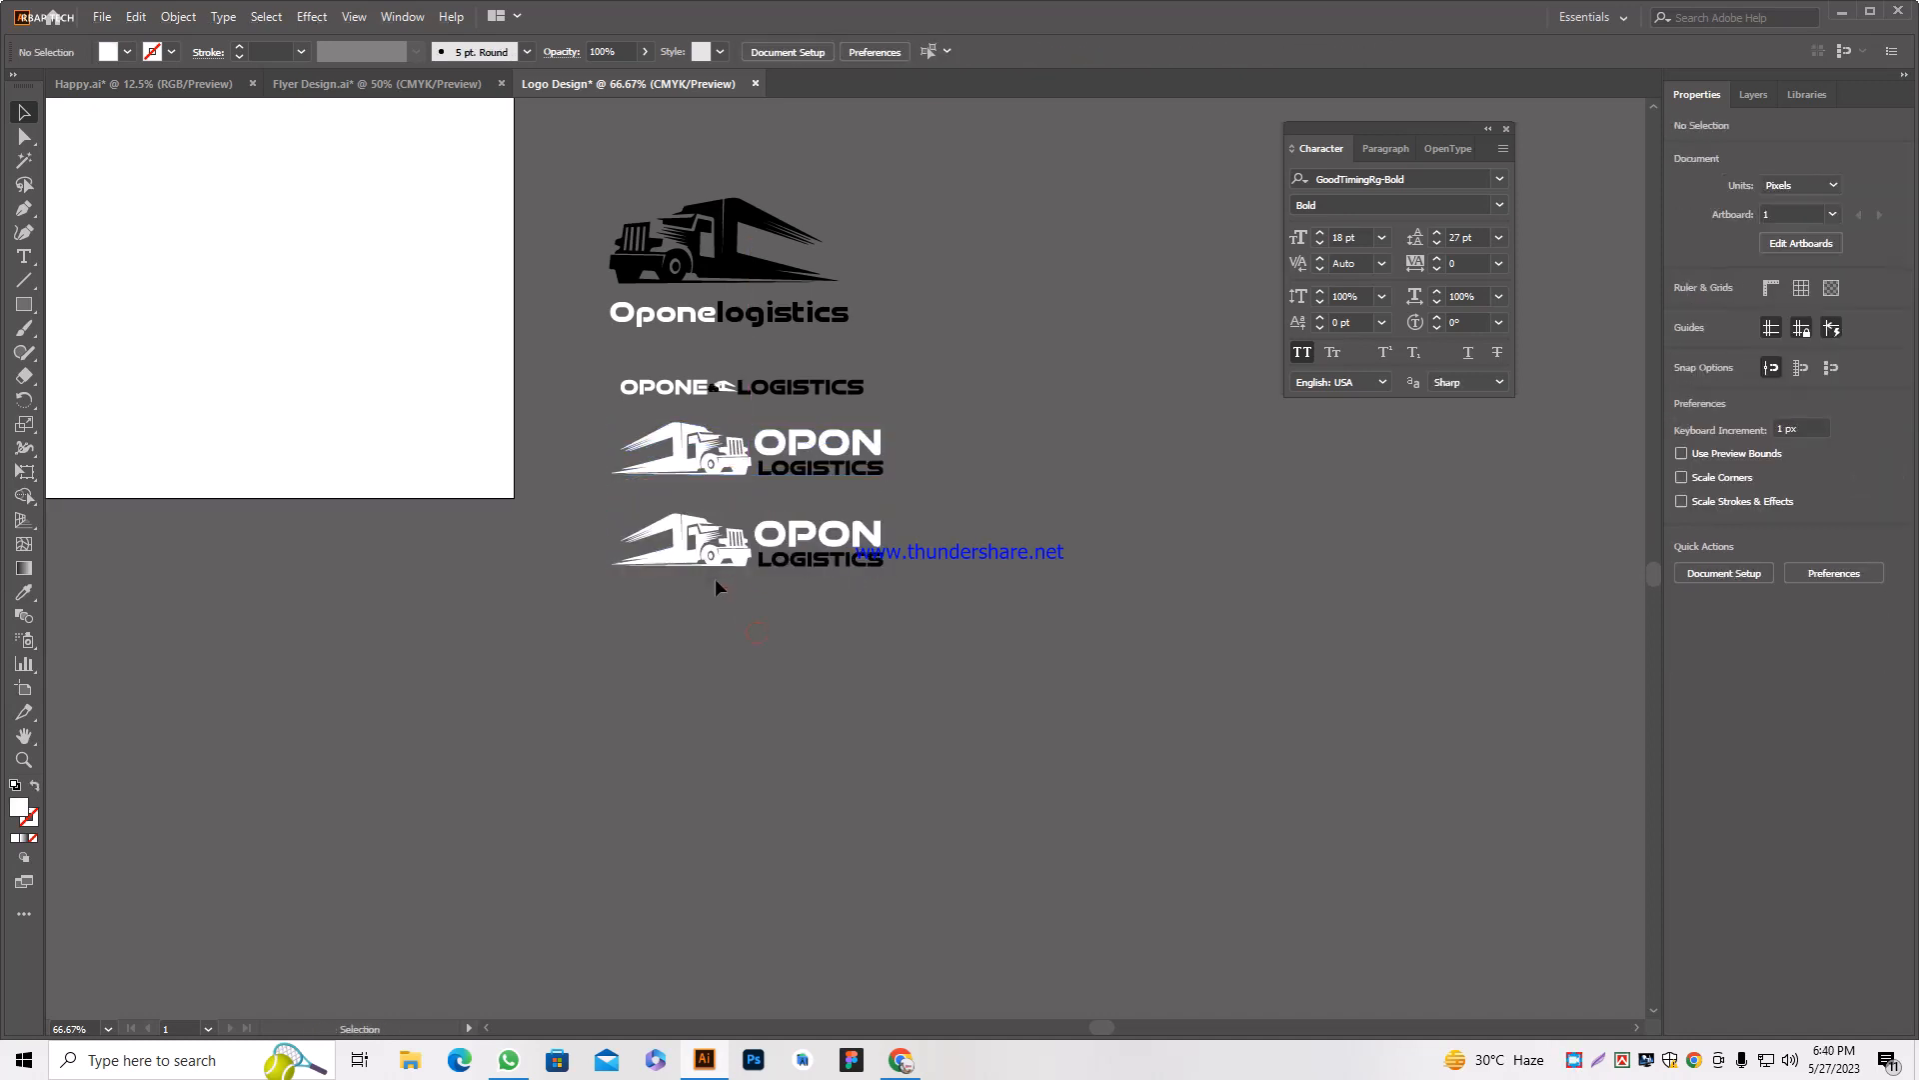
Ungroup the lowest logo copy and recolour its truck with the red of the client's swatch.
{"action": "right_click", "coordinate": [798, 545]}
{"action": "left_click", "coordinate": [893, 710]}
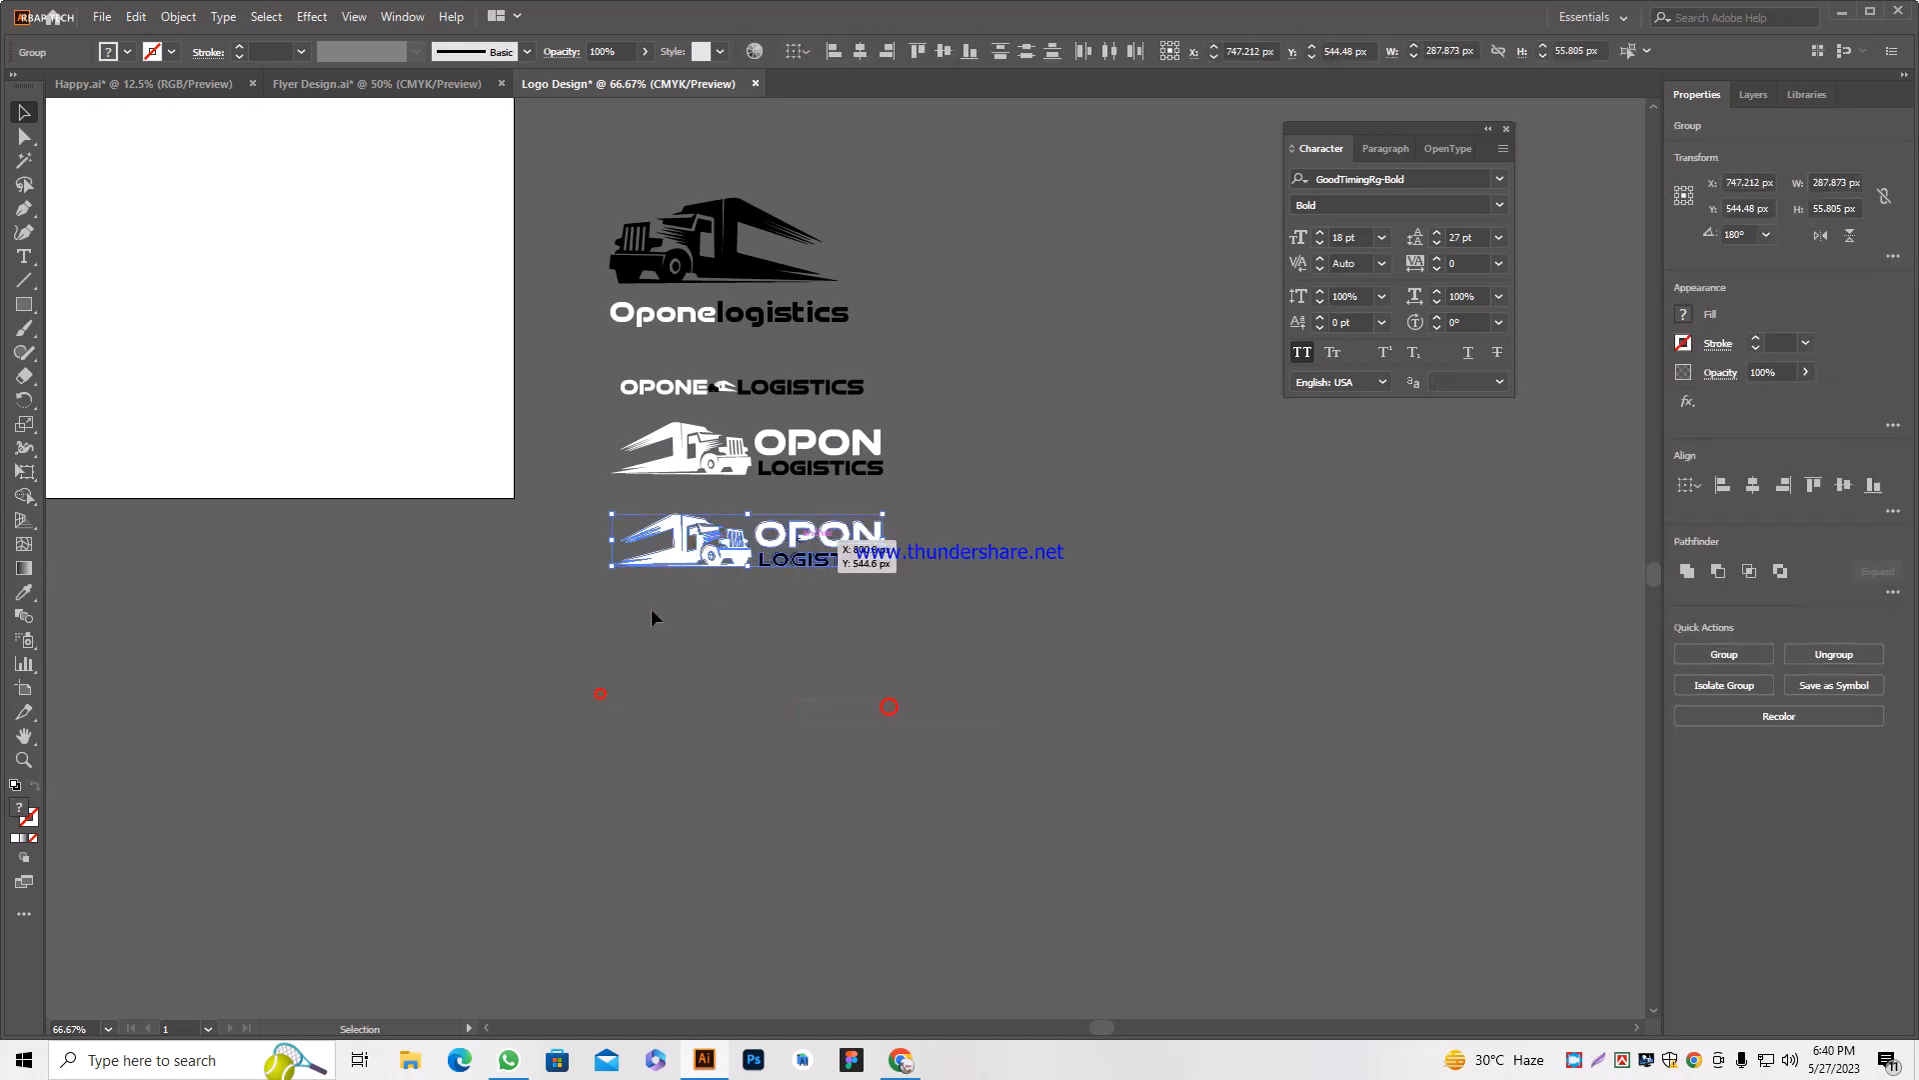
{"action": "left_click_drag", "start_coordinate": [625, 617], "coordinate": [716, 537]}
{"action": "left_click", "coordinate": [24, 592]}
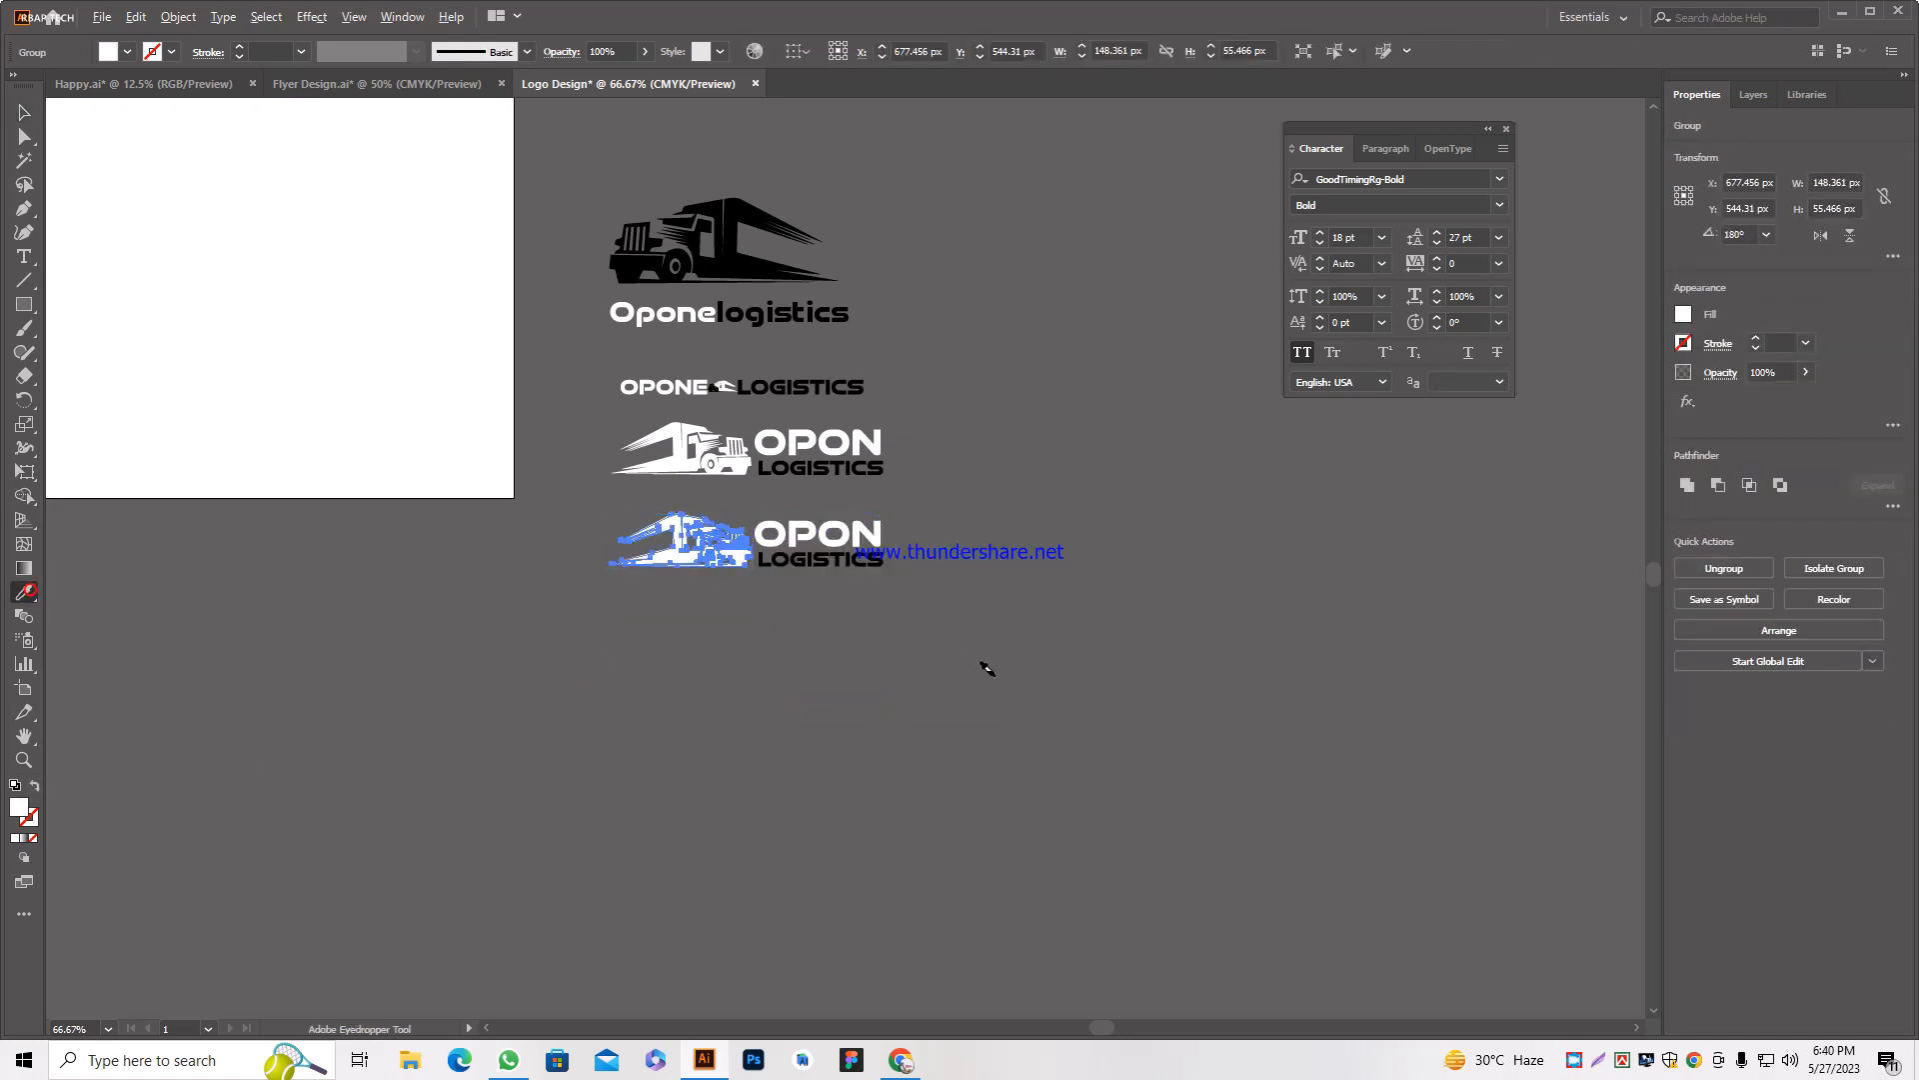
{"action": "scroll", "coordinate": [985, 649], "scroll_direction": "down", "scroll_amount": 3}
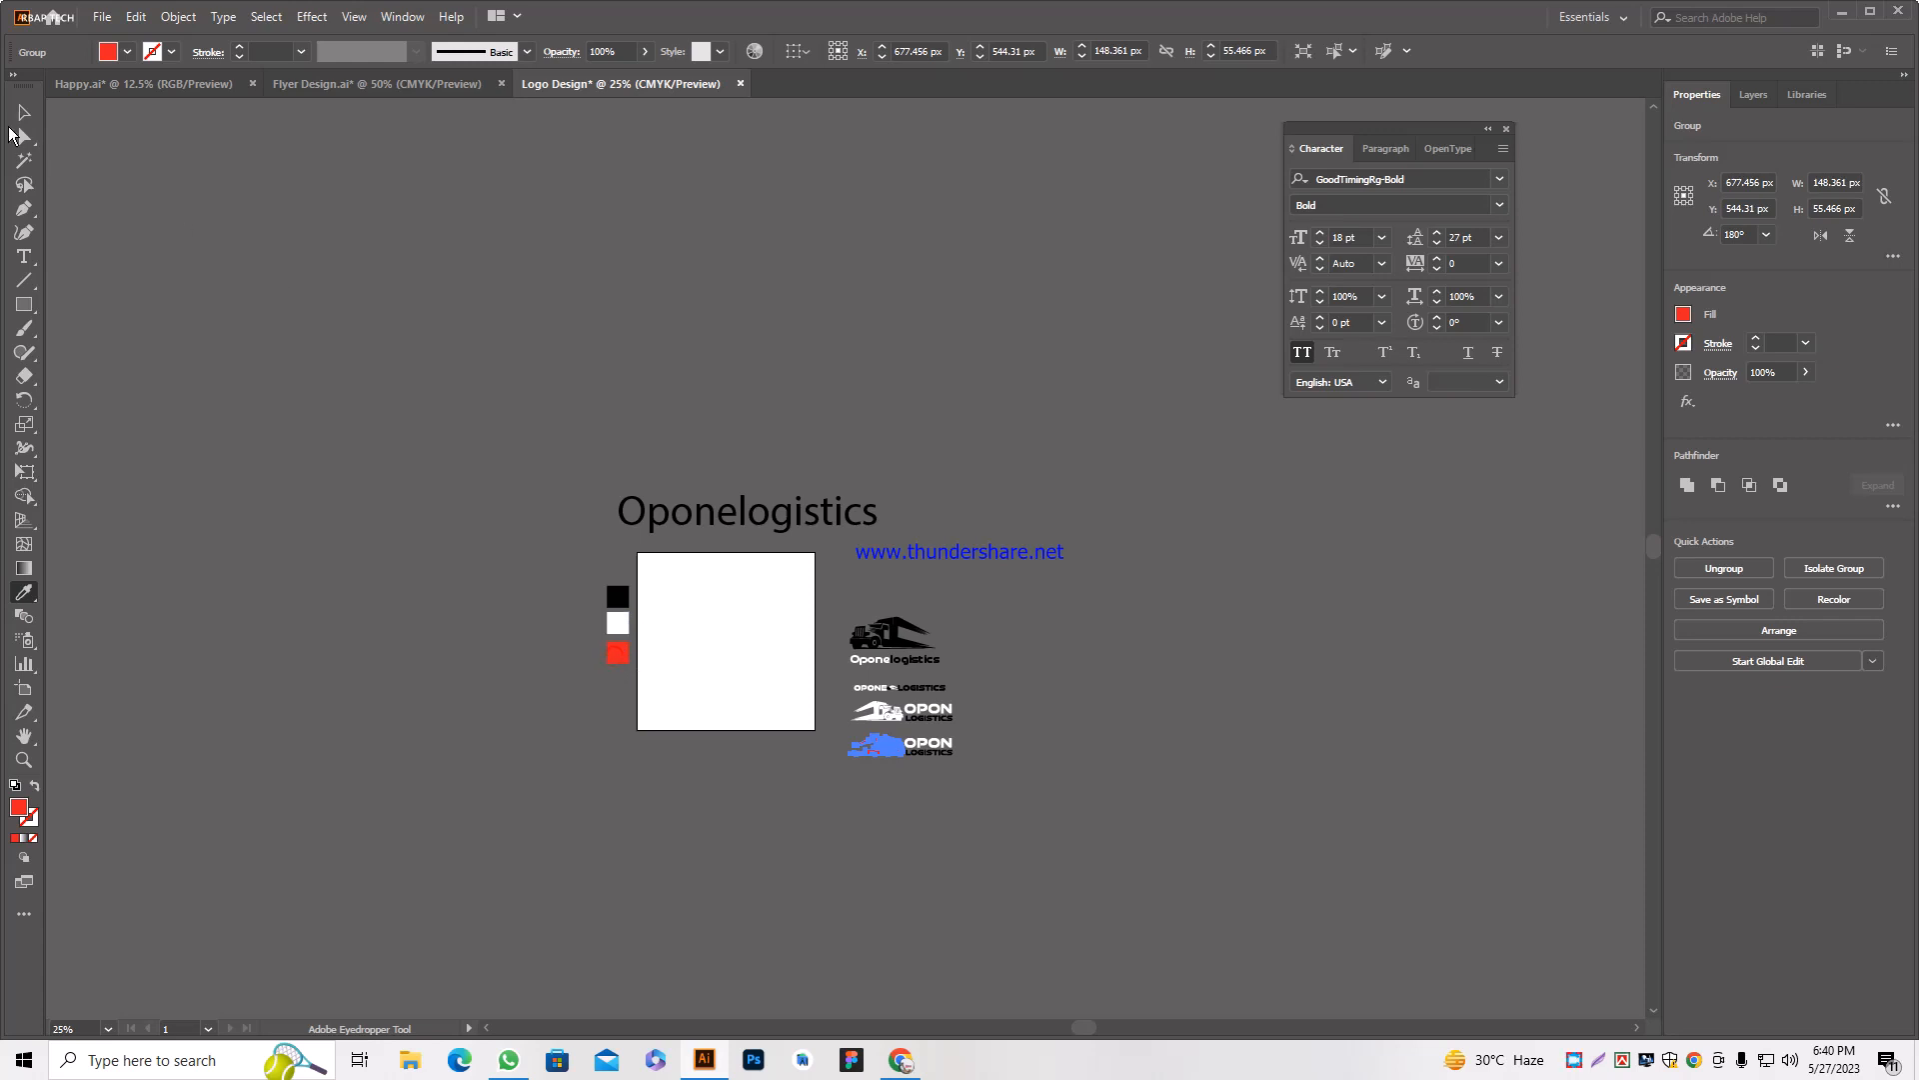
{"action": "left_click", "coordinate": [24, 112]}
{"action": "left_click", "coordinate": [762, 814]}
Recolour OPON in the lowest logo with the same red as its truck.
{"action": "scroll", "coordinate": [957, 751], "scroll_direction": "up", "scroll_amount": 3}
{"action": "scroll", "coordinate": [915, 734], "scroll_direction": "down", "scroll_amount": 1}
{"action": "scroll", "coordinate": [861, 702], "scroll_direction": "up", "scroll_amount": 2}
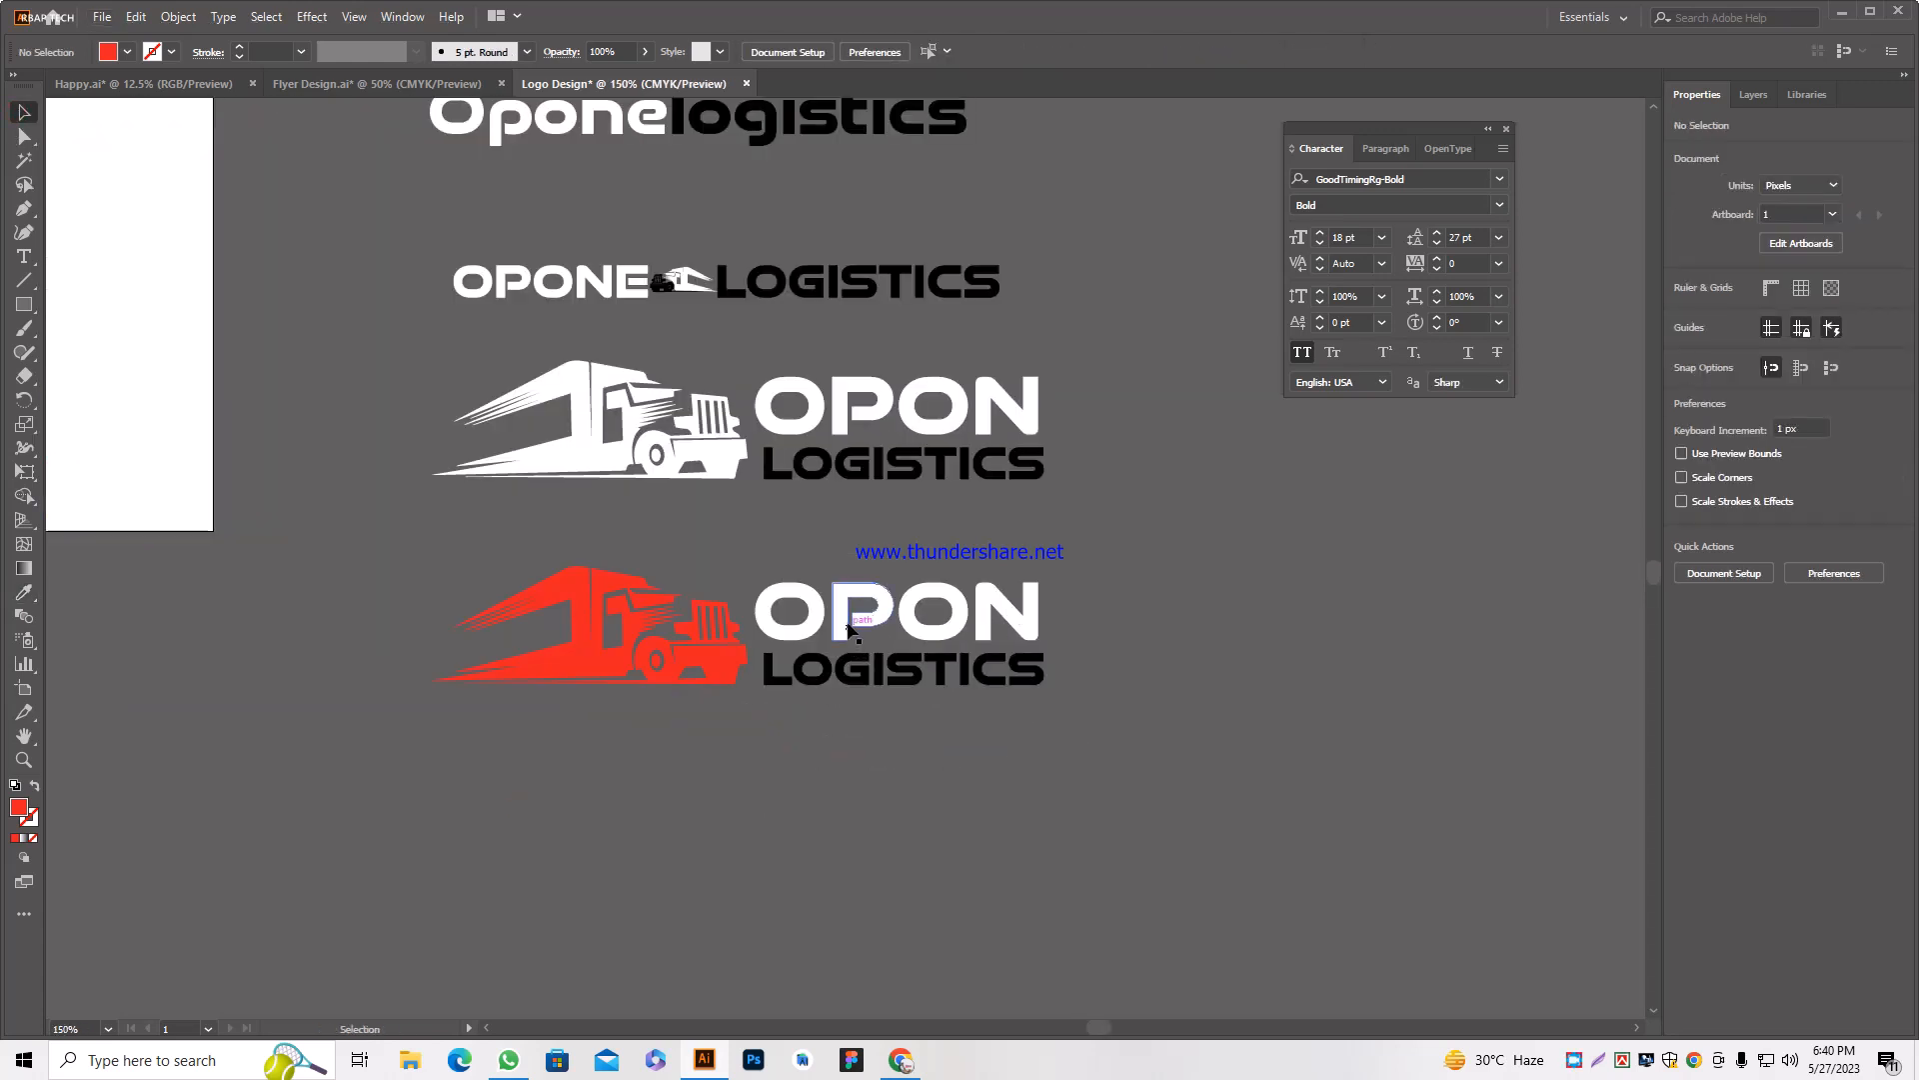
{"action": "left_click", "coordinate": [848, 628]}
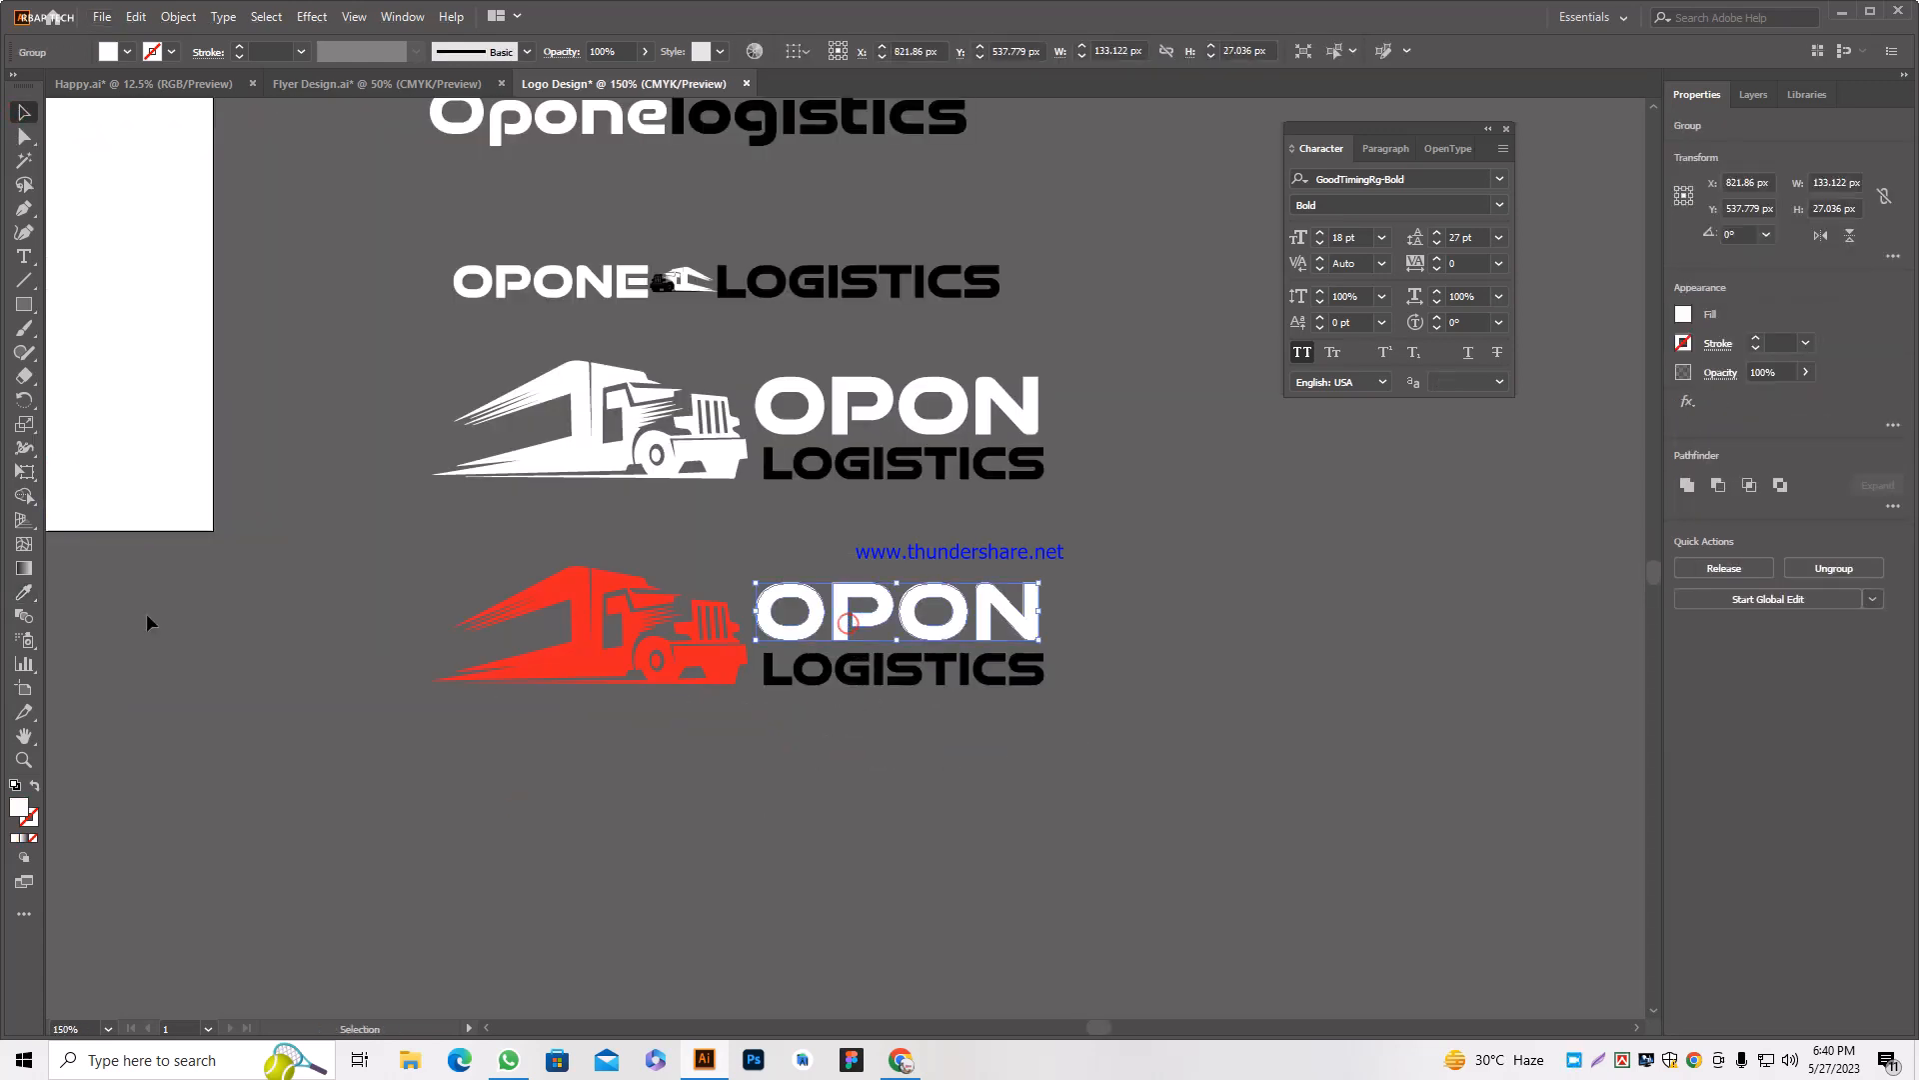
{"action": "left_click", "coordinate": [579, 656]}
{"action": "left_click", "coordinate": [1172, 667]}
{"action": "scroll", "coordinate": [1160, 662], "scroll_direction": "down", "scroll_amount": 5}
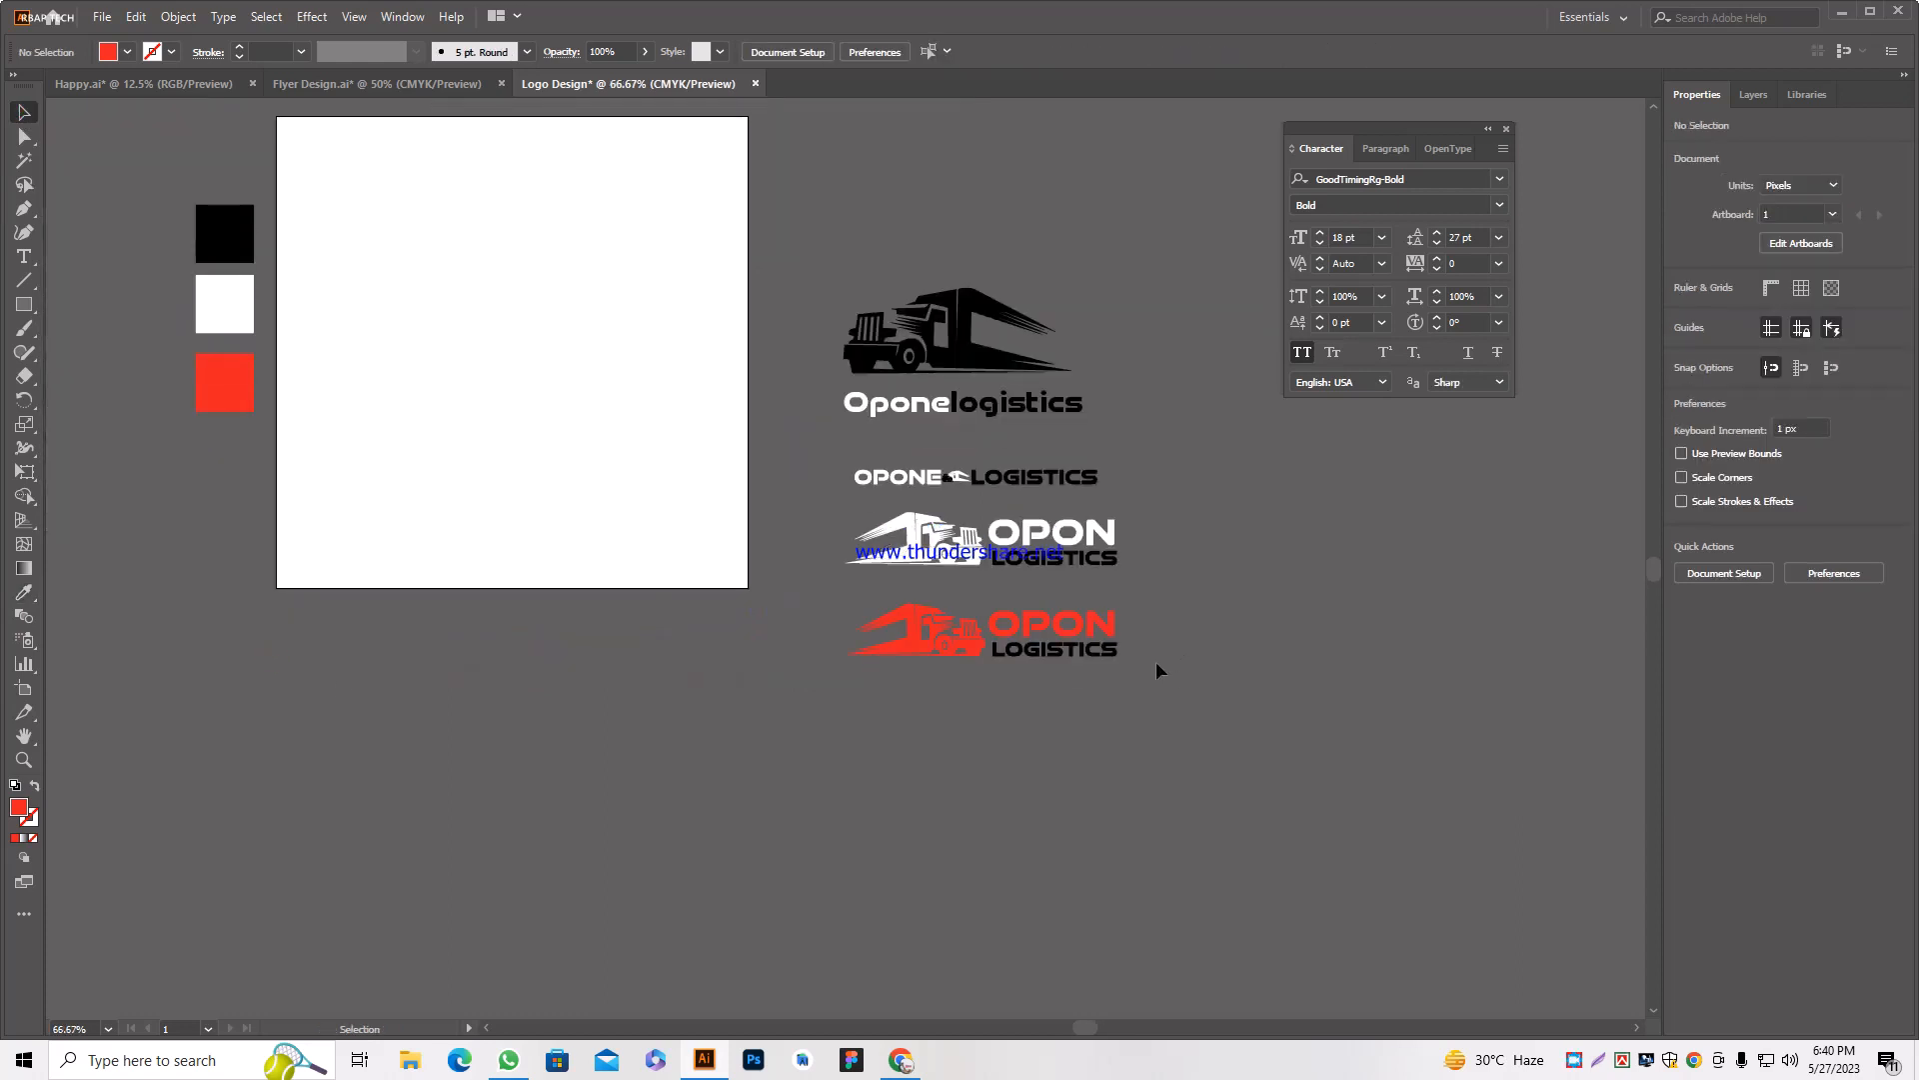
{"action": "scroll", "coordinate": [1067, 492], "scroll_direction": "up", "scroll_amount": 2}
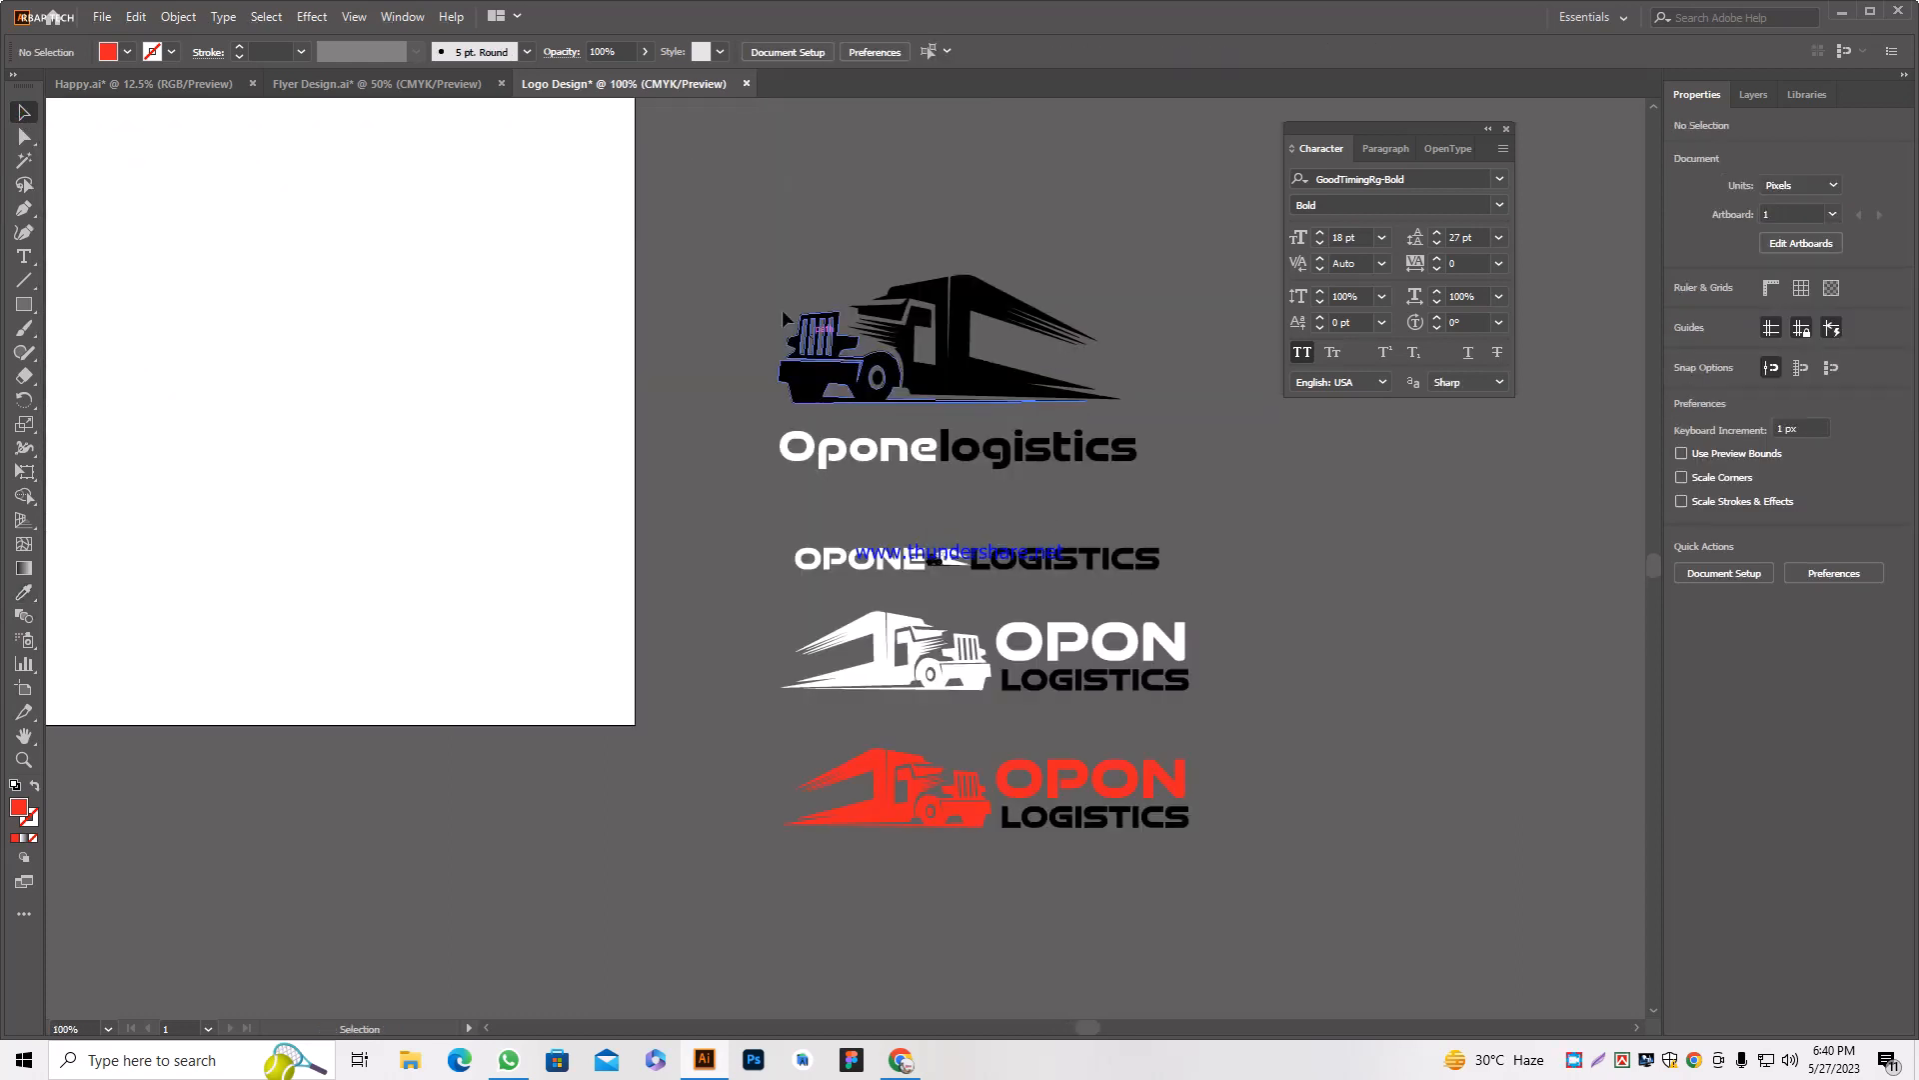
Group the red truck with its OPON and LOGISTICS lettering, and select all four logo variants together.
{"action": "left_click_drag", "start_coordinate": [1145, 509], "coordinate": [760, 274]}
{"action": "left_click", "coordinate": [1438, 578]}
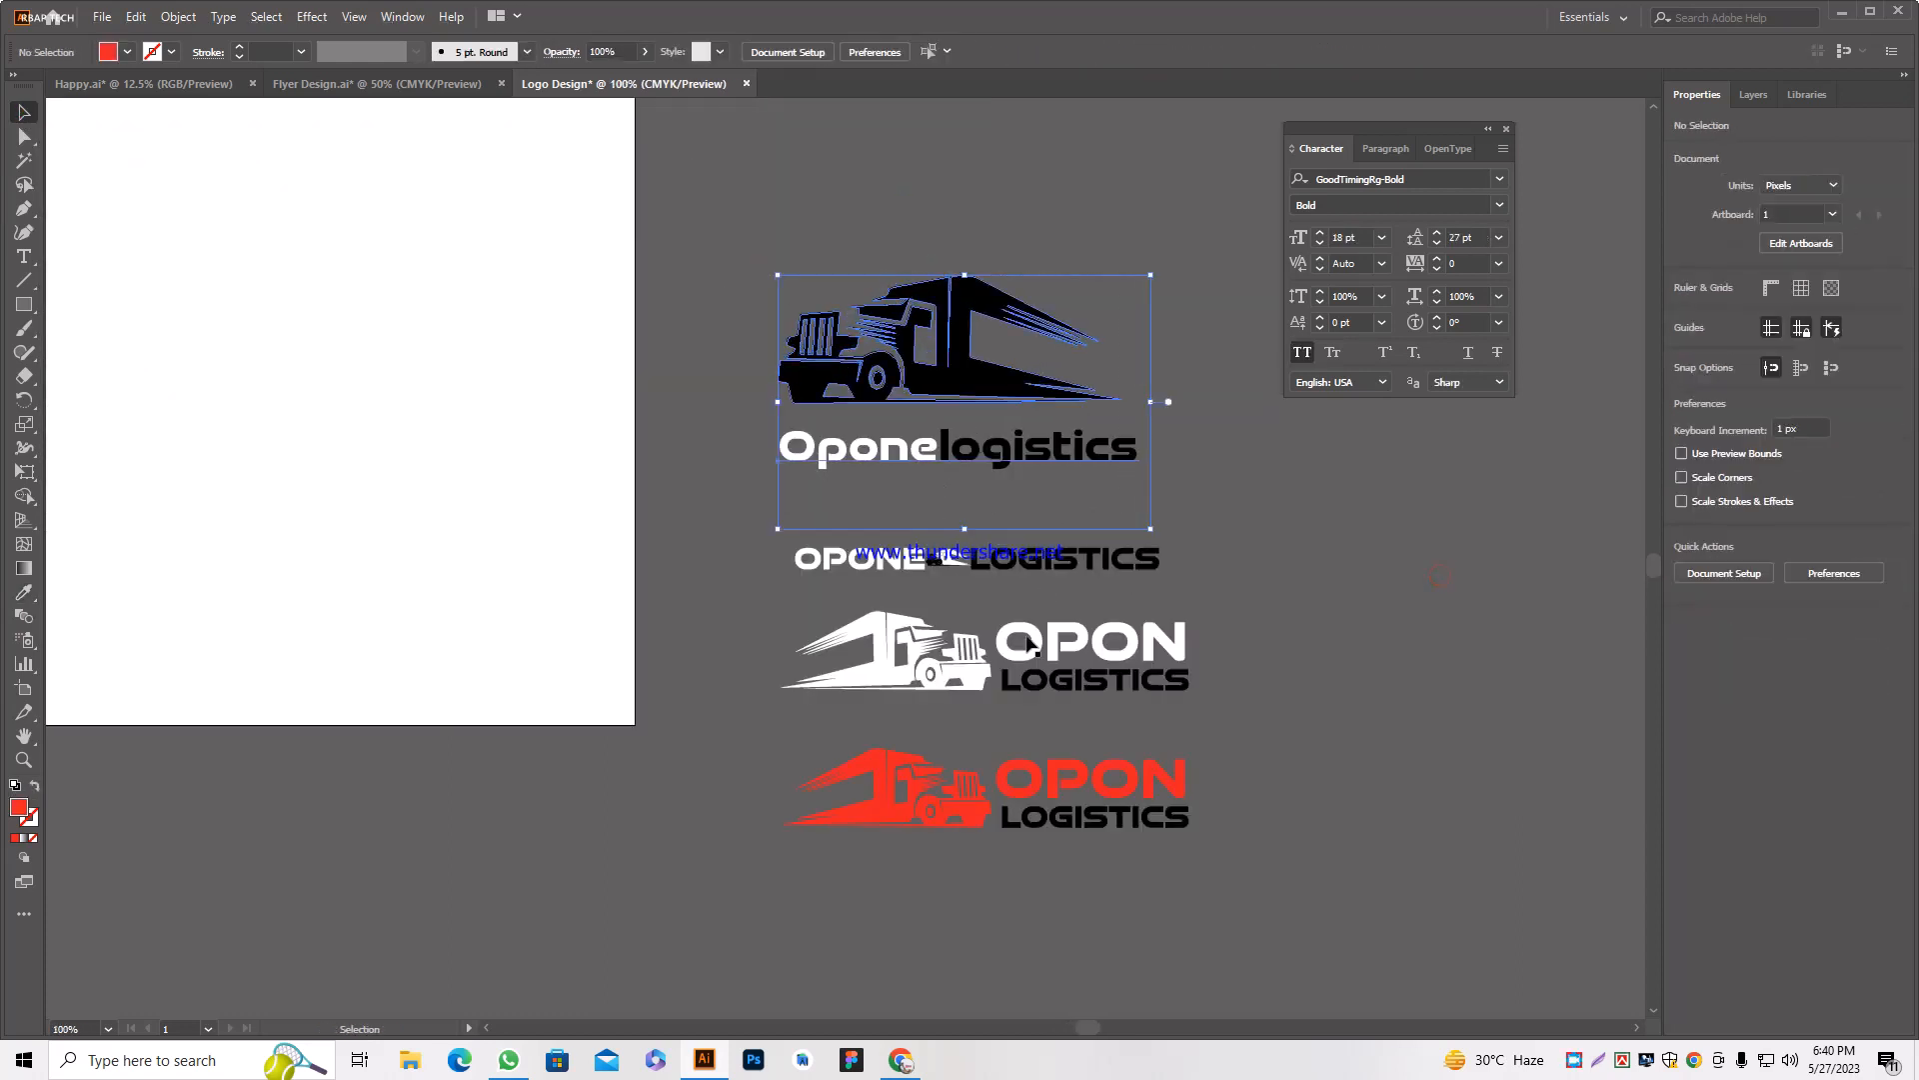
{"action": "left_click", "coordinate": [1125, 785]}
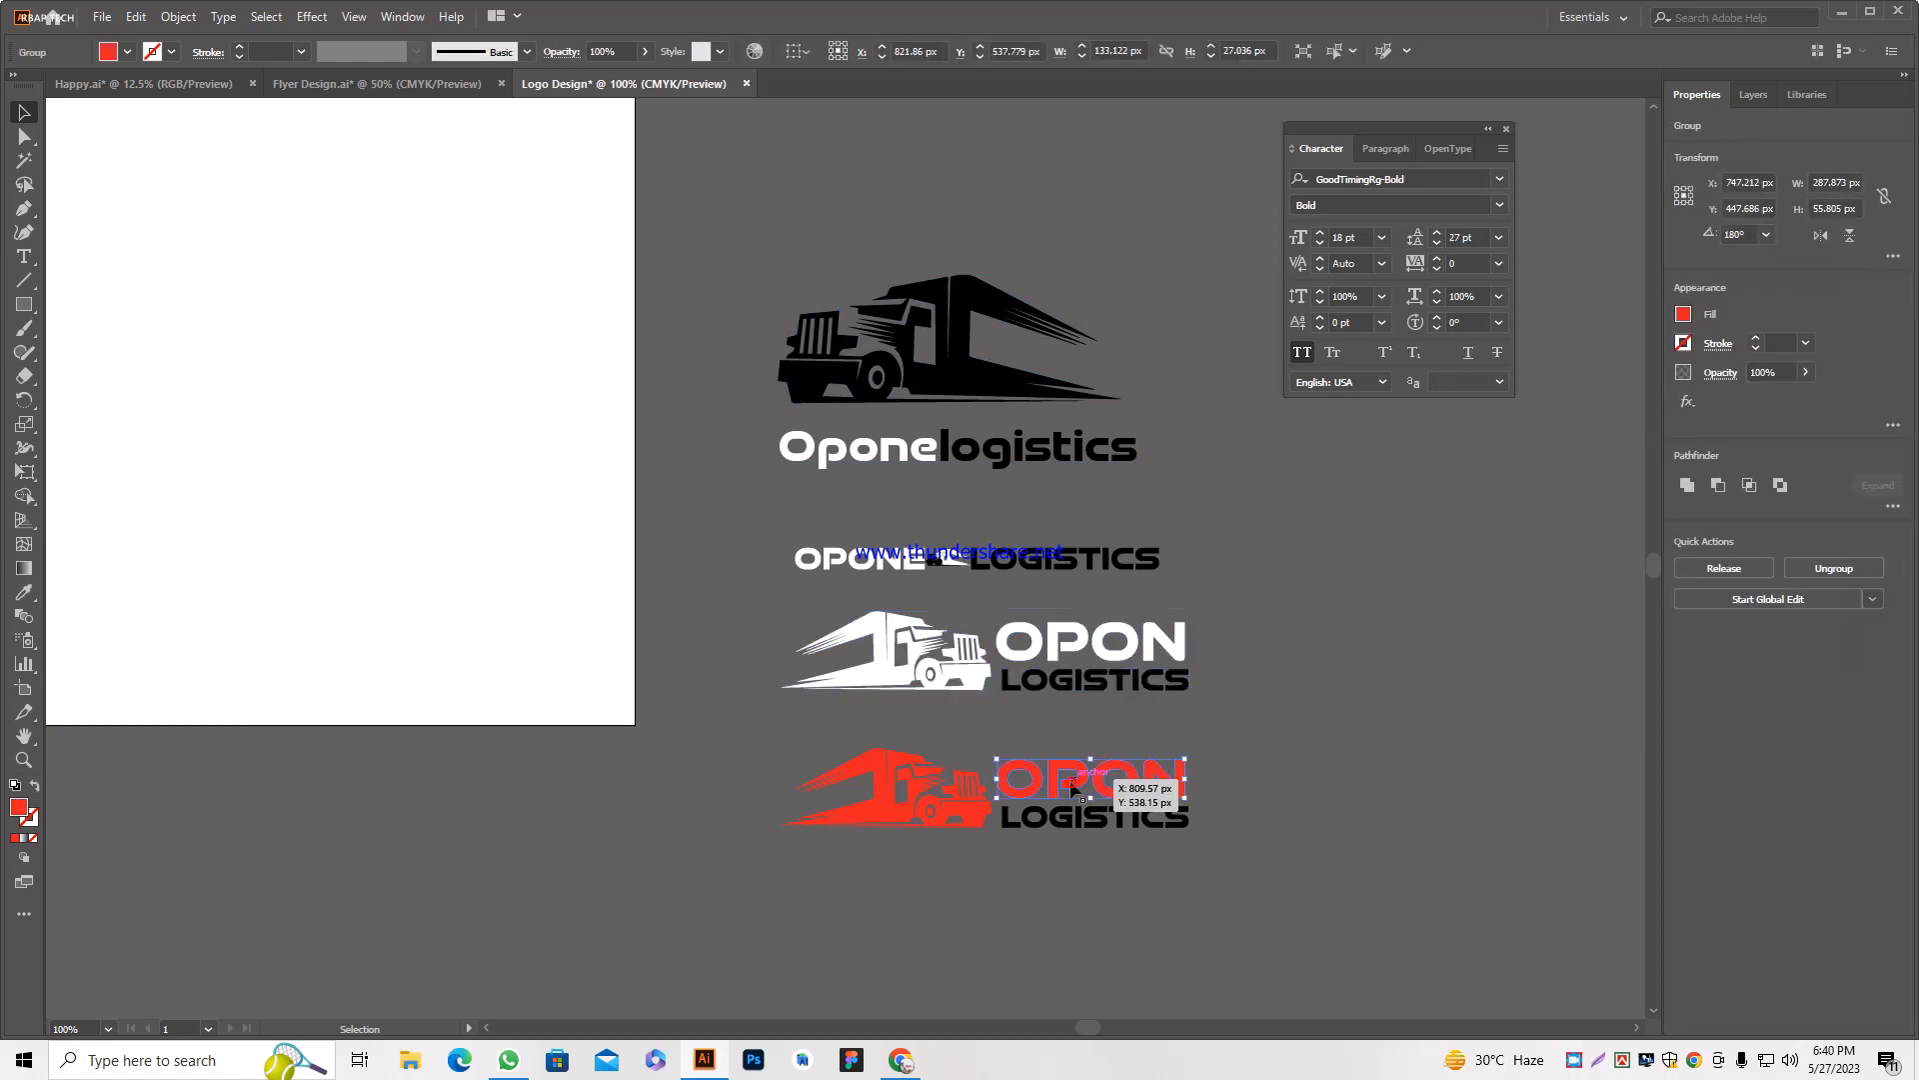
{"action": "left_click", "coordinate": [944, 826], "text": "shift"}
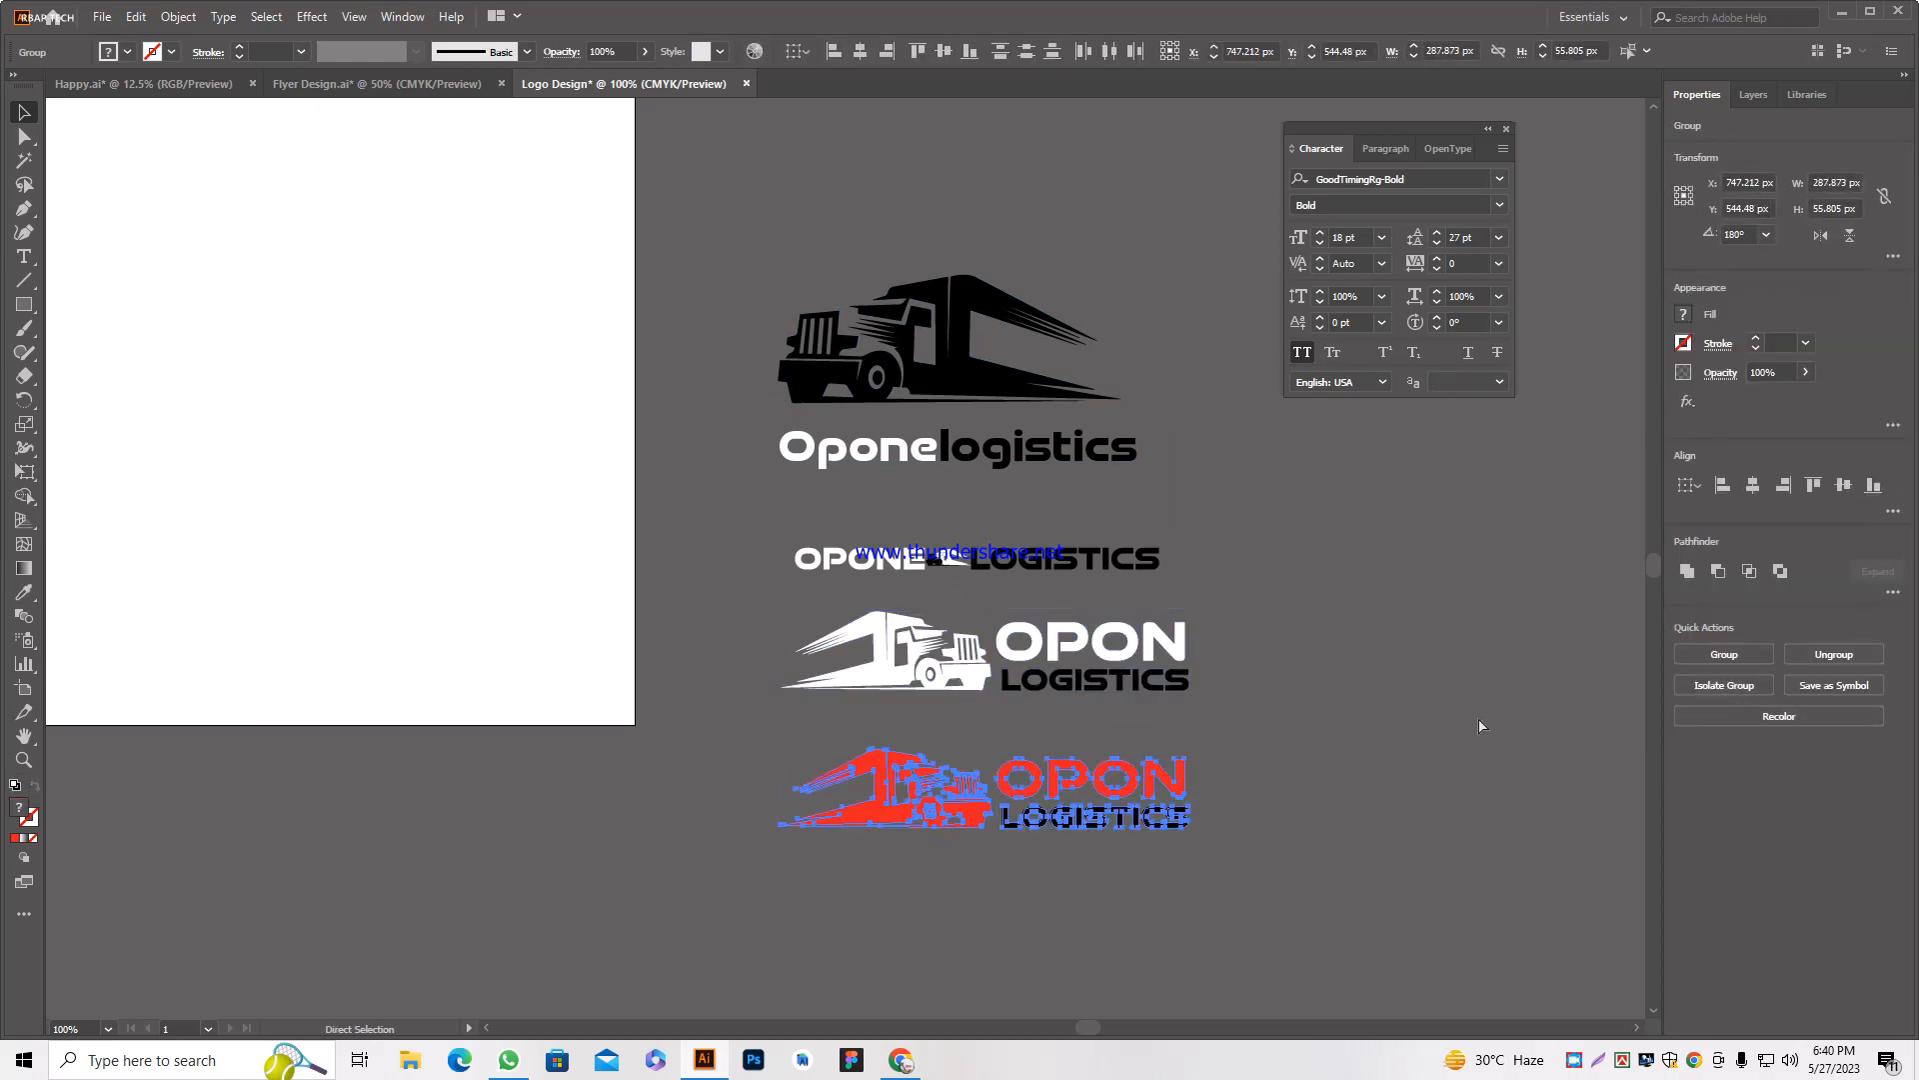
{"action": "key", "text": "ctrl+g"}
{"action": "key", "text": "ctrl+a"}
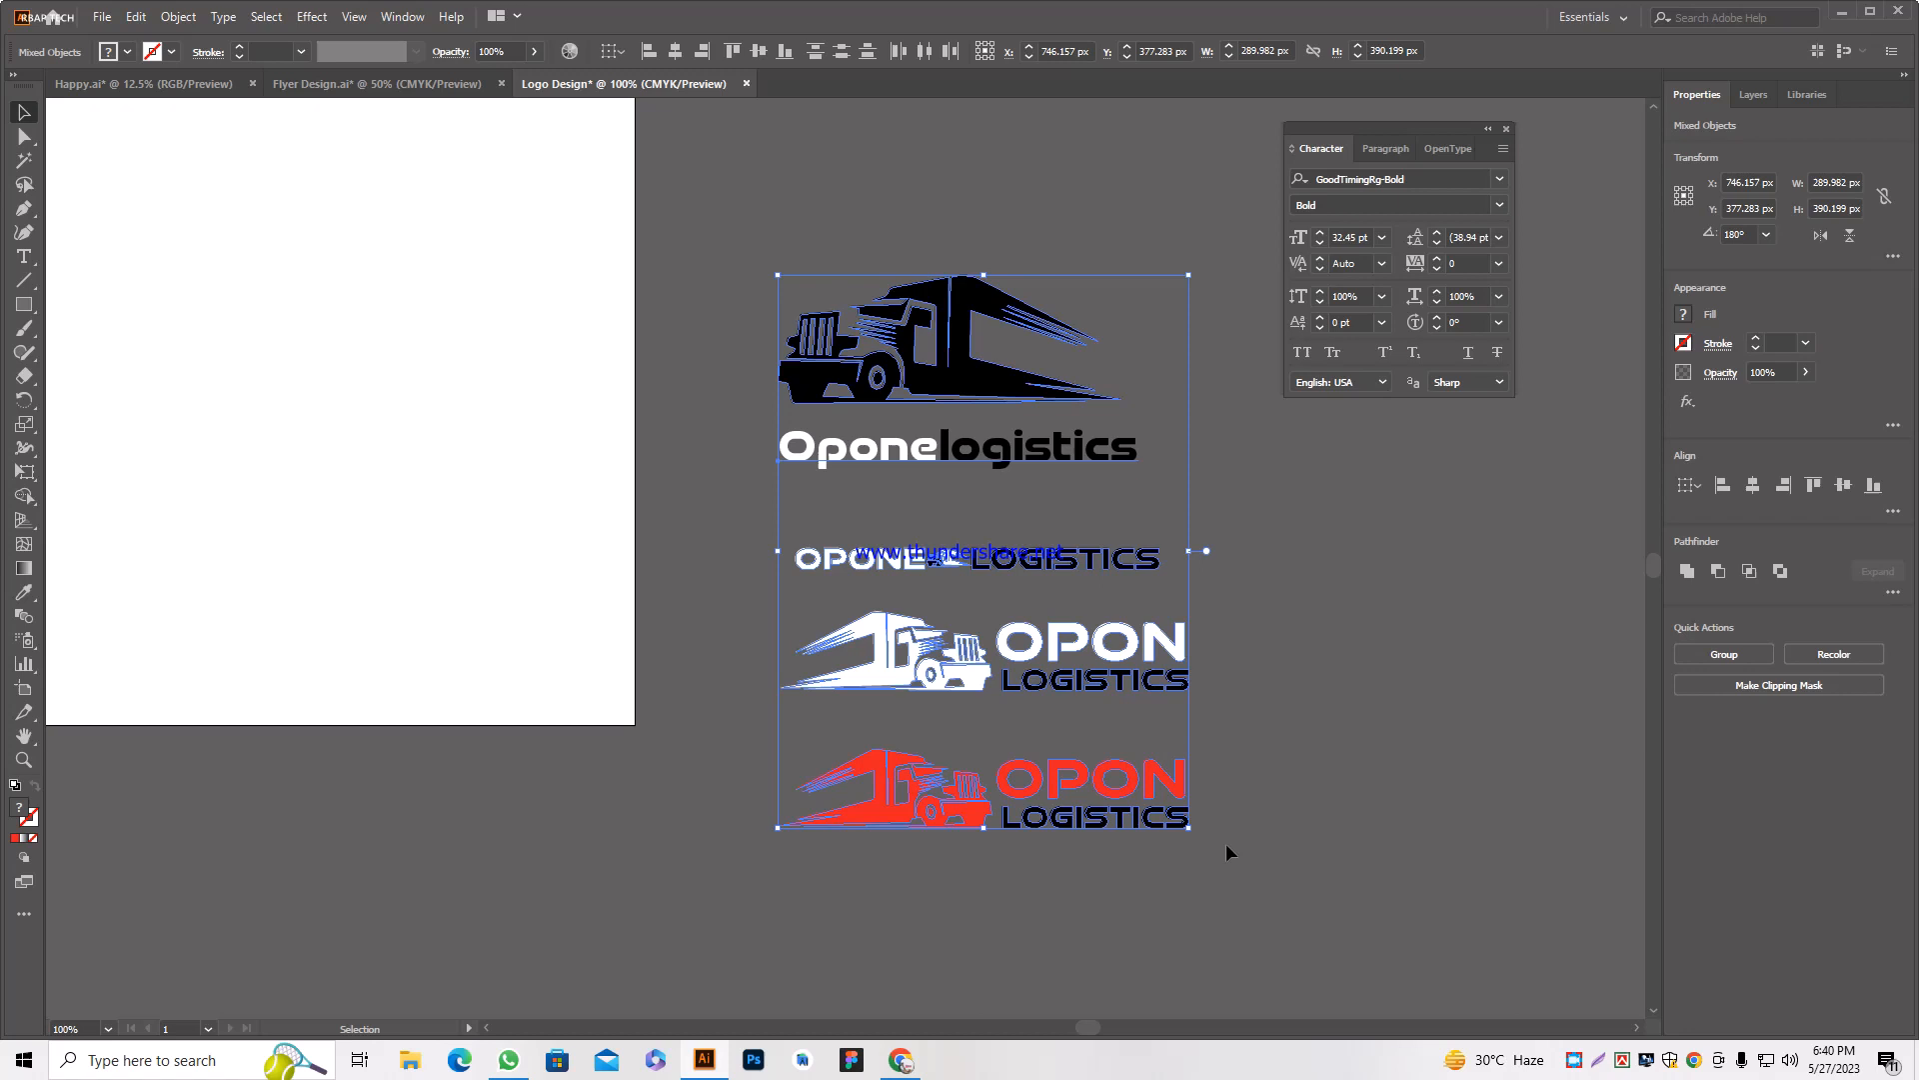
Align the four logo variants on a common horizontal centre.
{"action": "left_click", "coordinate": [675, 52]}
{"action": "left_click", "coordinate": [1311, 539]}
Try to capture a screenshot of the region holding the four stacked logo variants.
{"action": "key", "text": "ctrl+minus"}
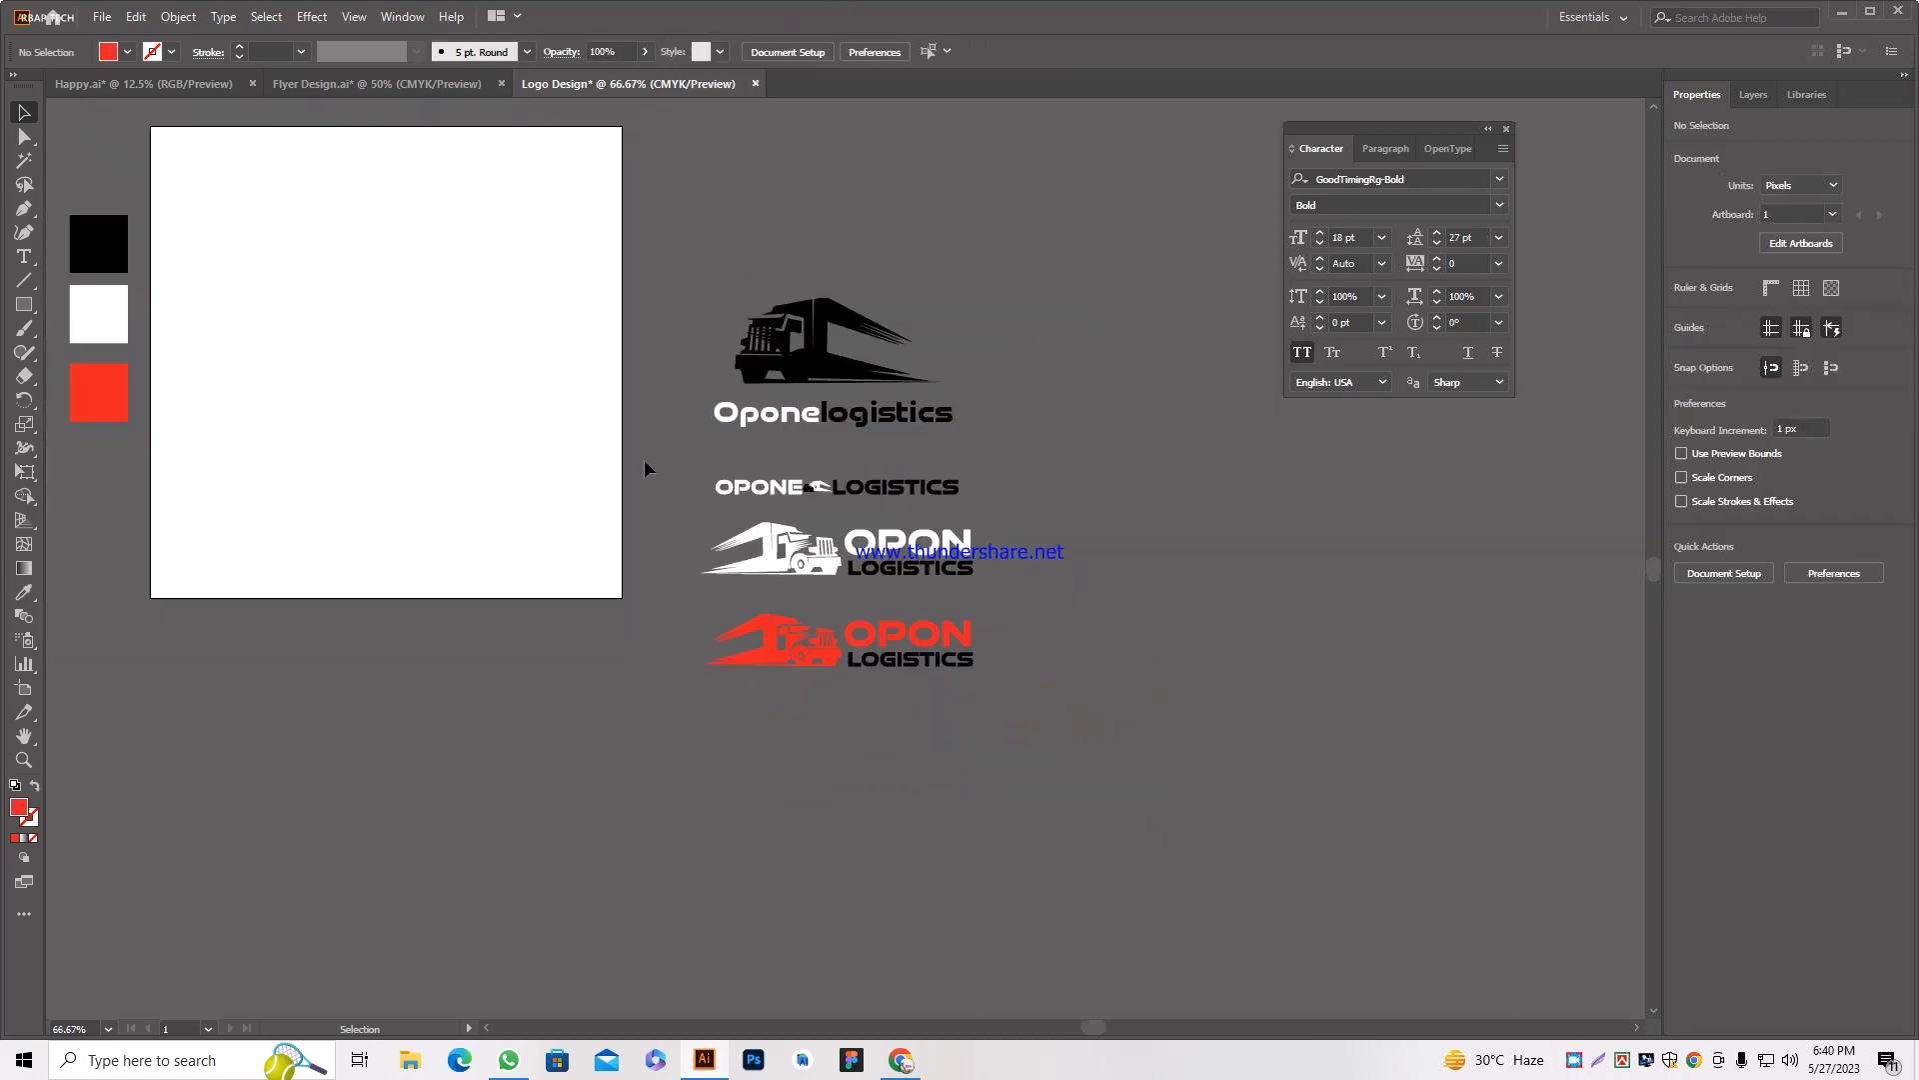
{"action": "scroll", "coordinate": [1056, 700], "scroll_direction": "down", "scroll_amount": 1}
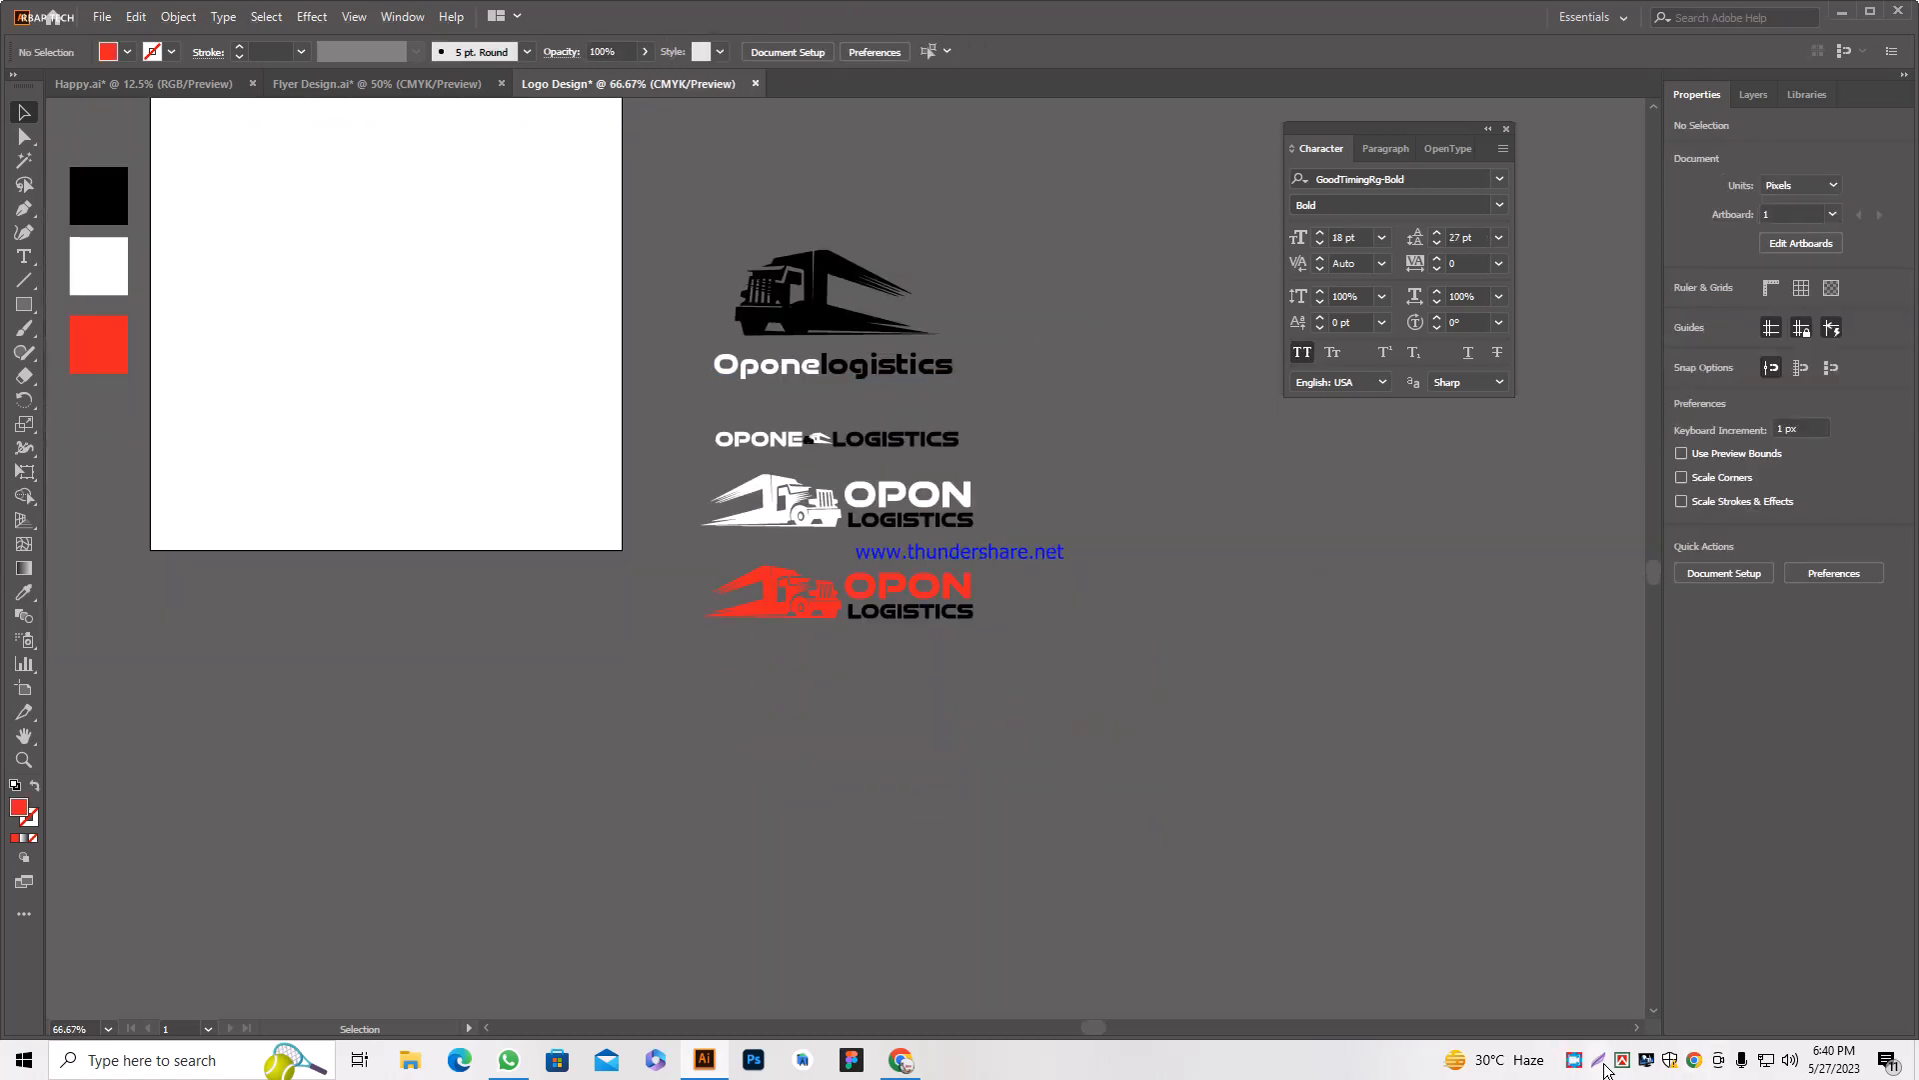
{"action": "key", "text": "shift+o"}
{"action": "left_click_drag", "start_coordinate": [666, 187], "coordinate": [1048, 674]}
{"action": "right_click", "coordinate": [1206, 653]}
{"action": "left_click", "coordinate": [1250, 796]}
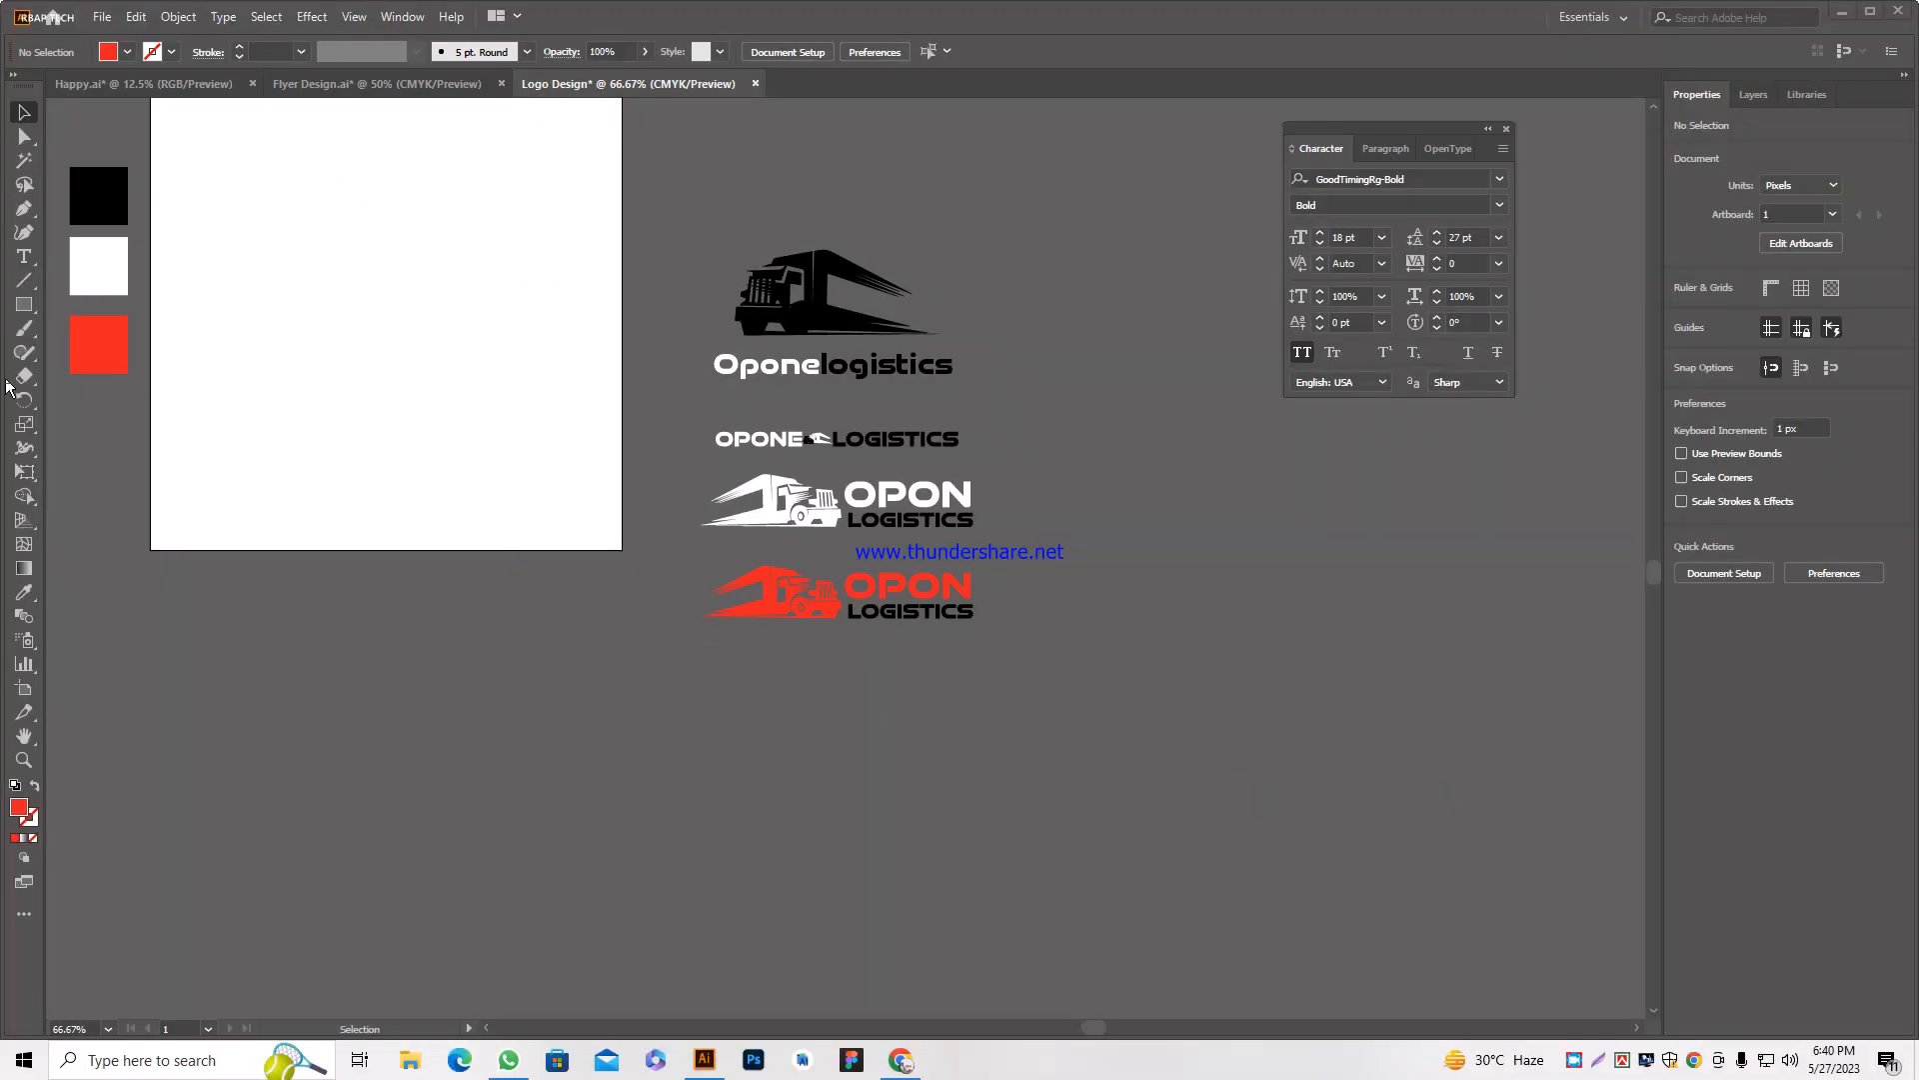
Move the four logo variants together below the artboard.
{"action": "left_click", "coordinate": [24, 305]}
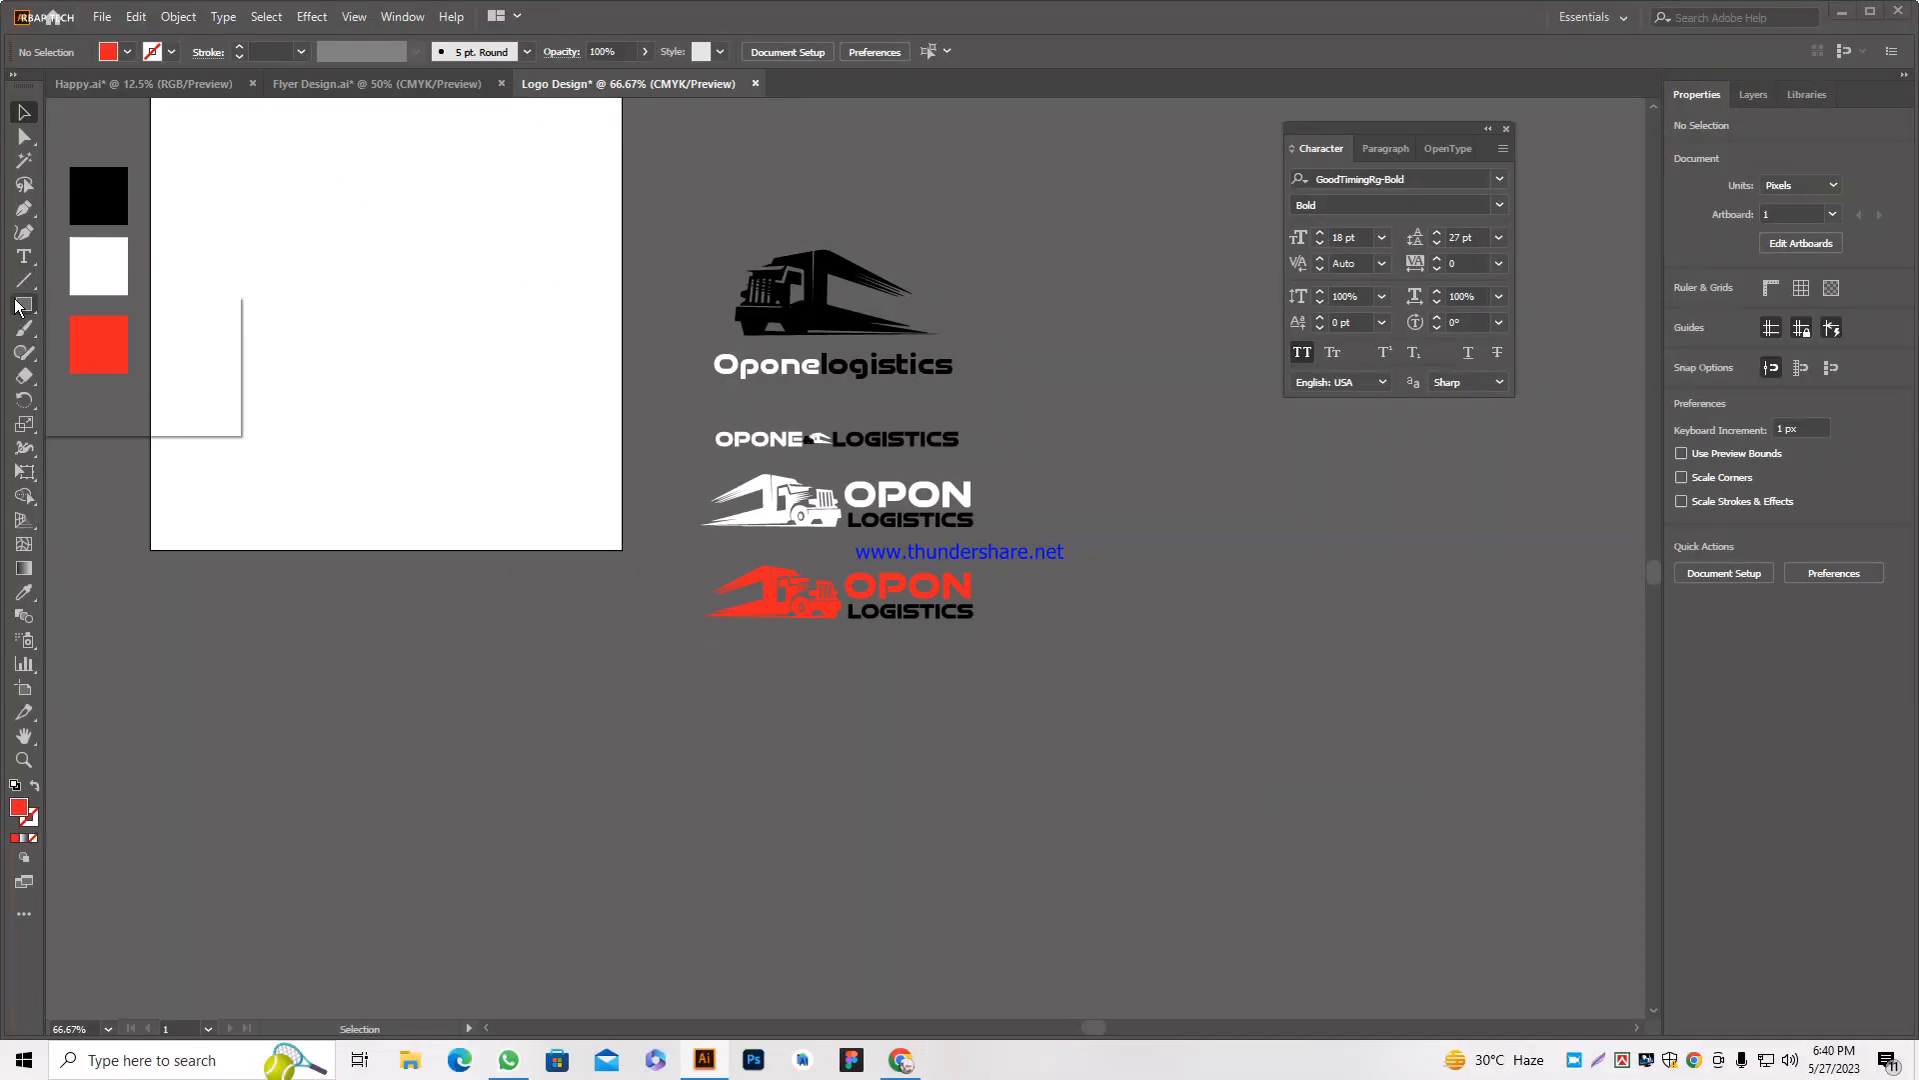
{"action": "left_click", "coordinate": [17, 117]}
{"action": "scroll", "coordinate": [792, 385], "scroll_direction": "down", "scroll_amount": 1}
{"action": "scroll", "coordinate": [823, 431], "scroll_direction": "down", "scroll_amount": 2}
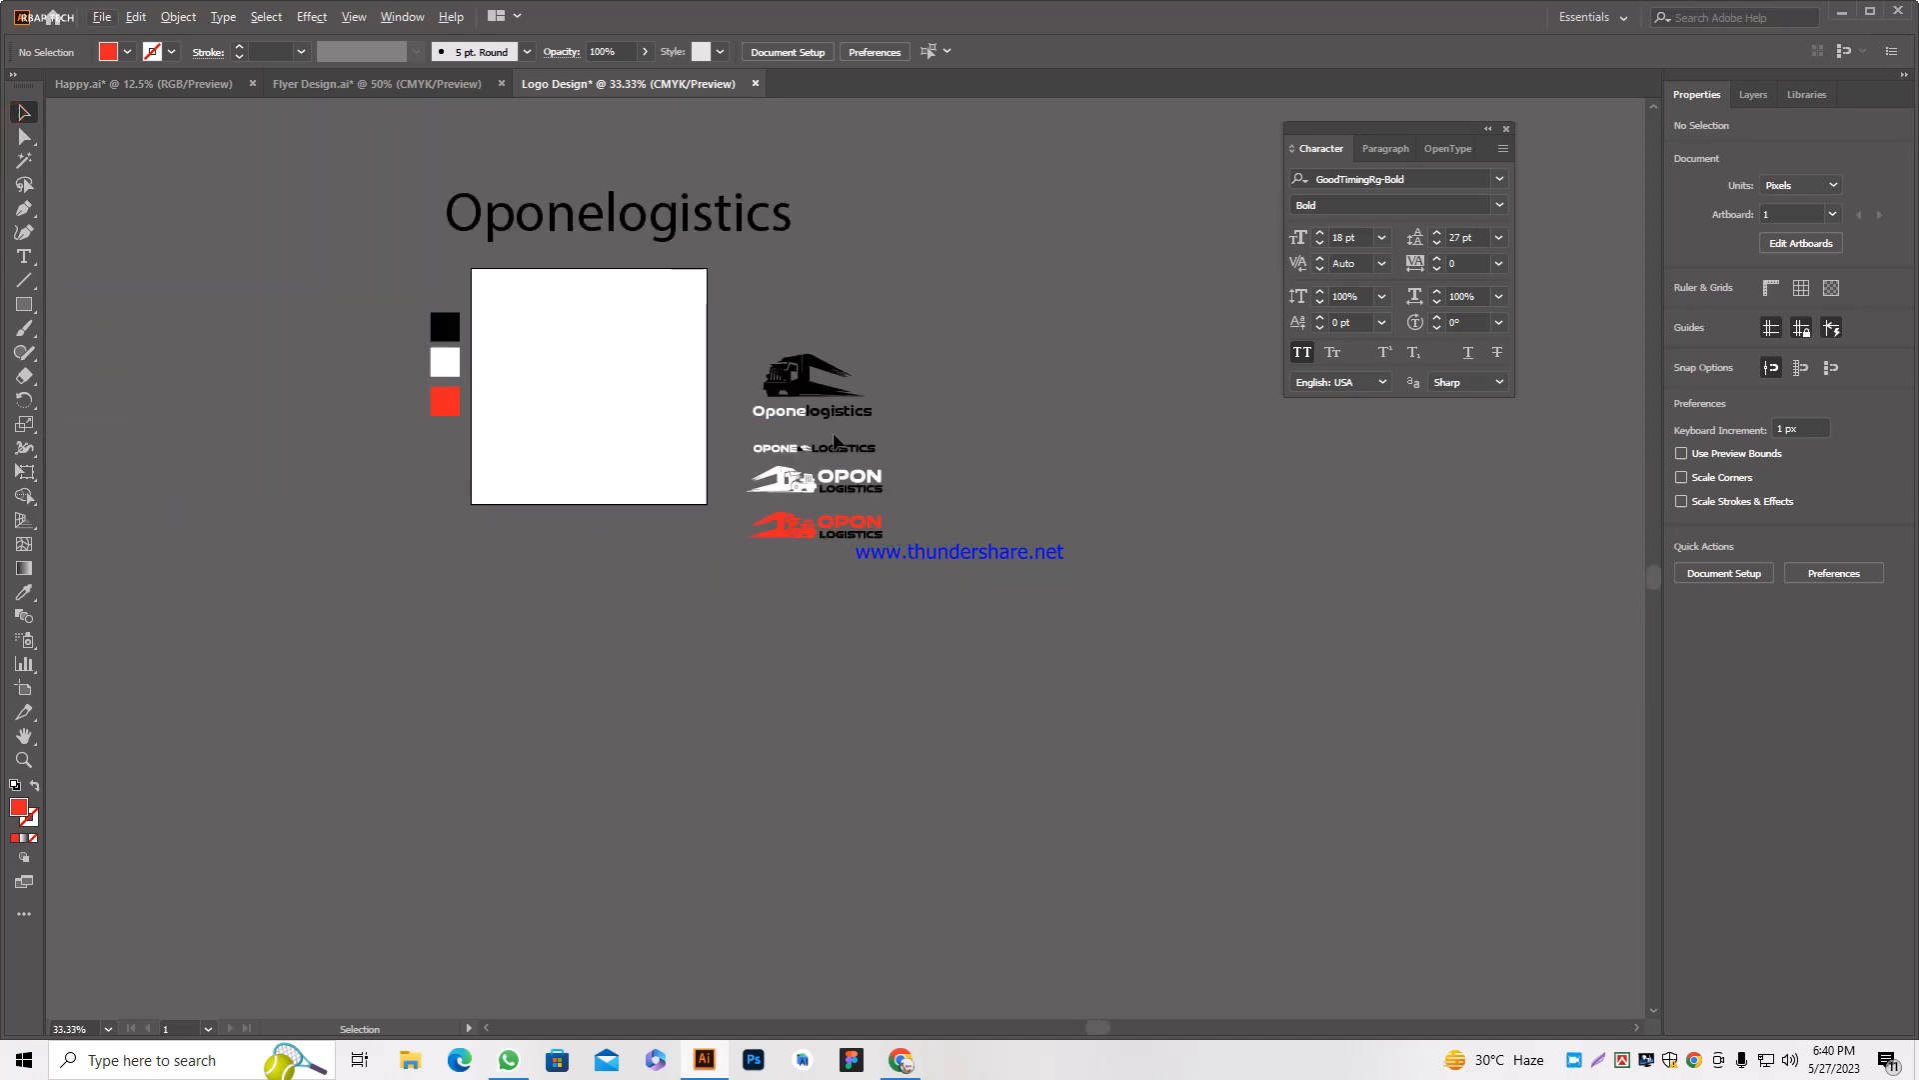
{"action": "scroll", "coordinate": [794, 441], "scroll_direction": "up", "scroll_amount": 1}
{"action": "left_click_drag", "start_coordinate": [813, 584], "coordinate": [313, 840]}
{"action": "left_click", "coordinate": [316, 484]}
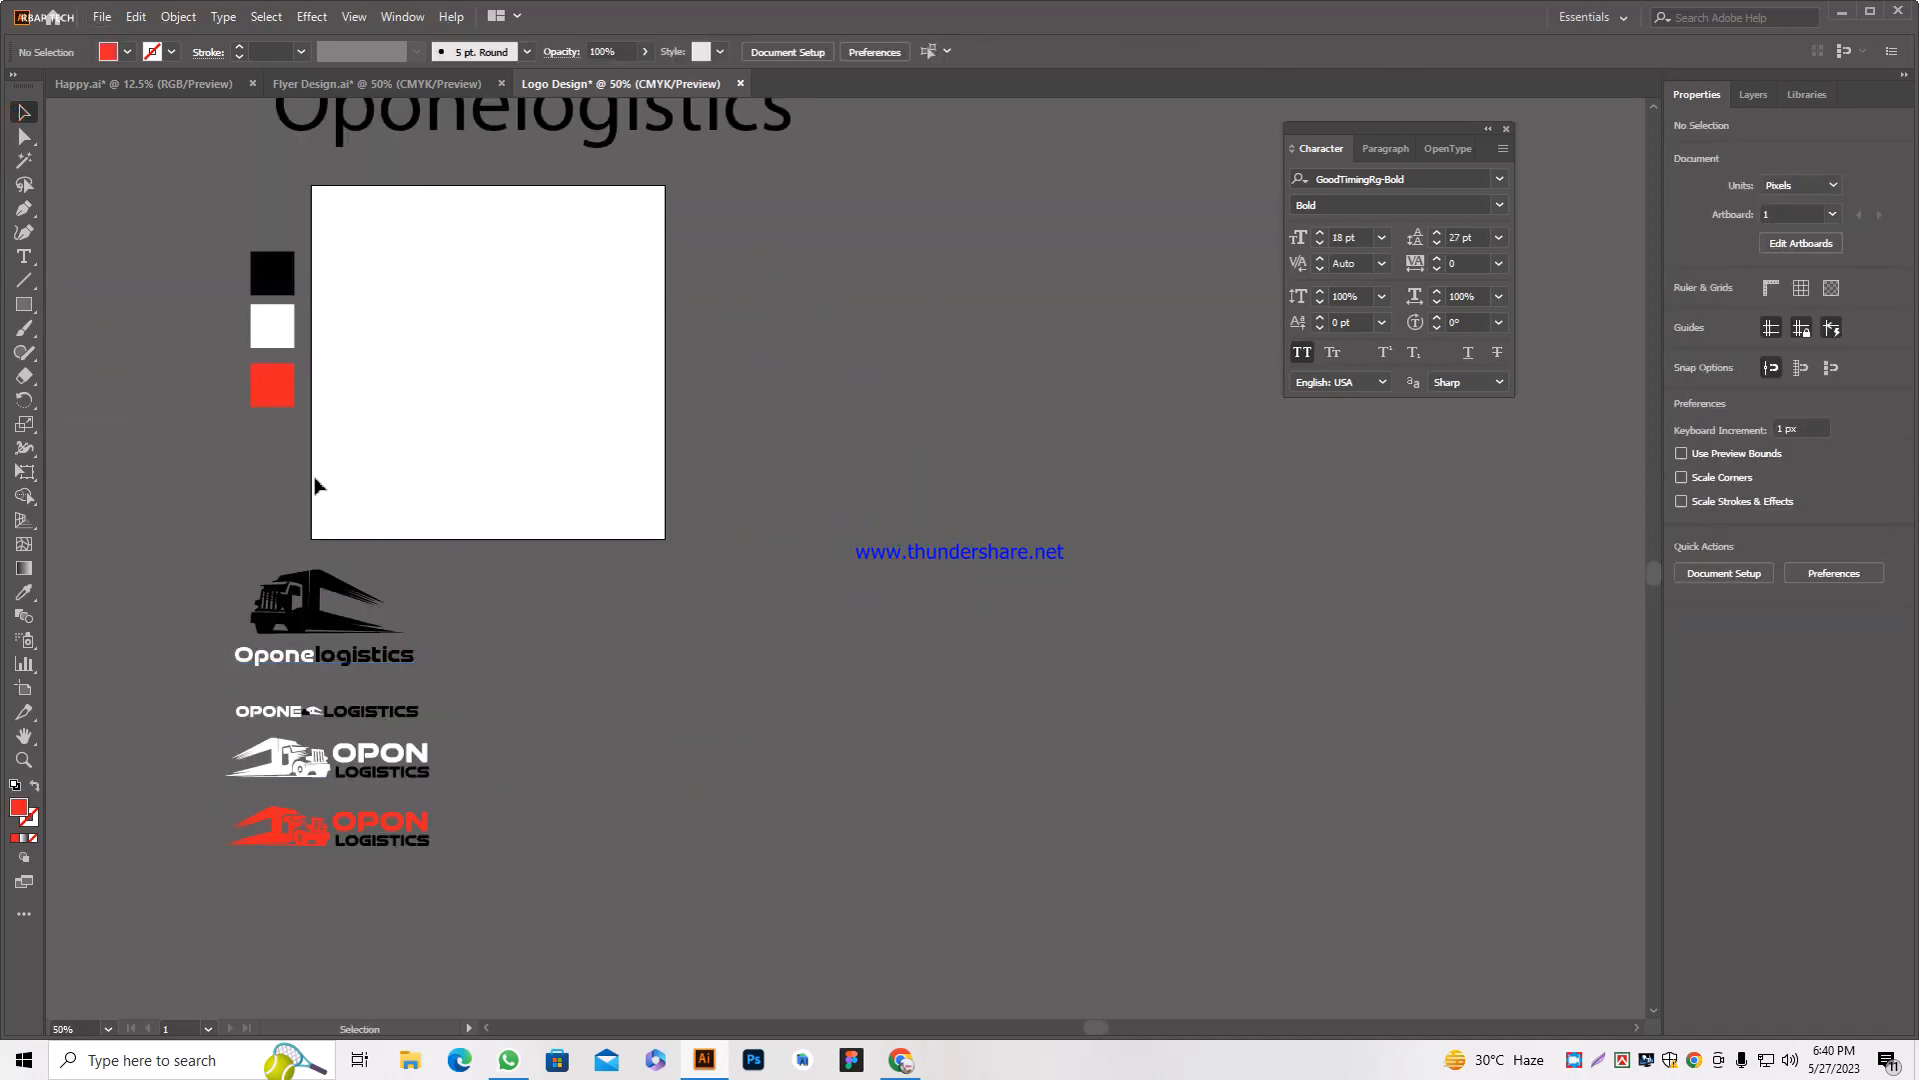
Draw a 500 by 500 px square covering the artboard and fill it with white (FFFFFF).
{"action": "left_click", "coordinate": [16, 306]}
{"action": "left_click_drag", "start_coordinate": [313, 186], "coordinate": [666, 538]}
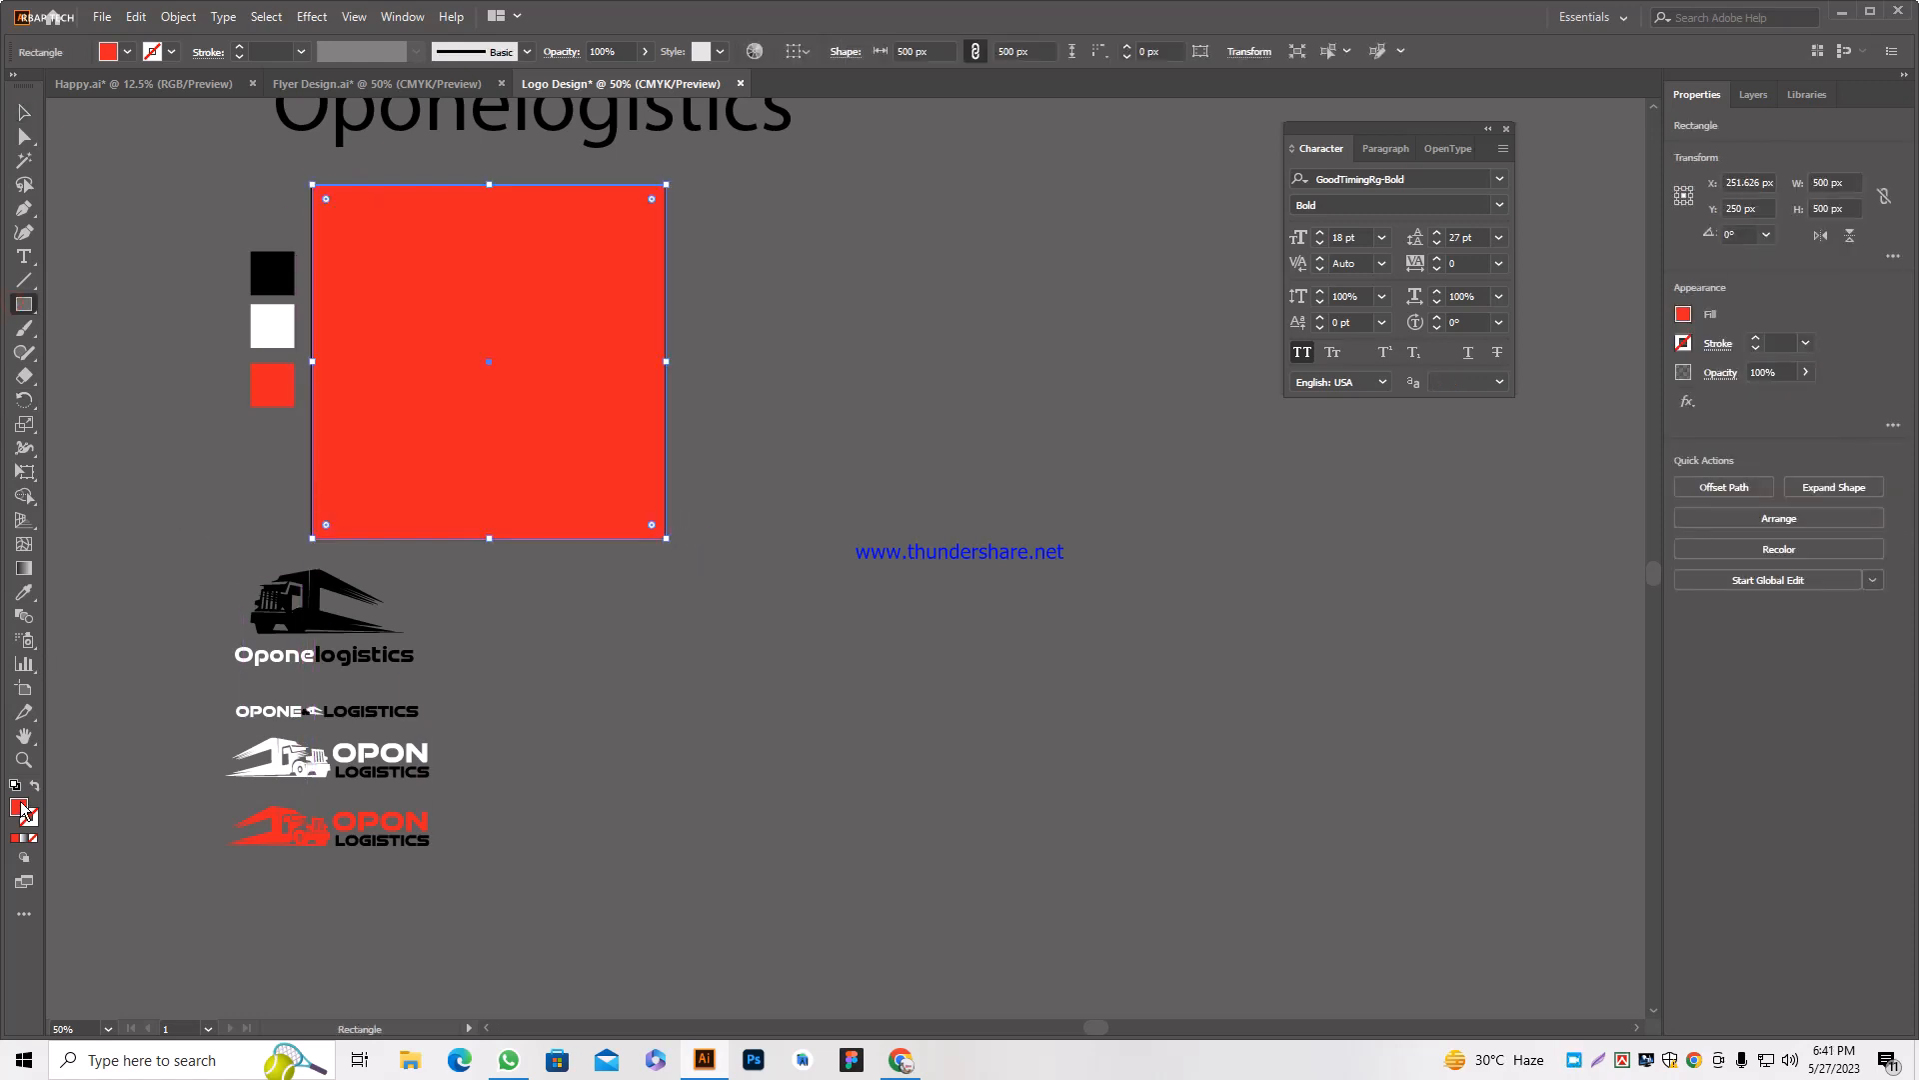
{"action": "left_click_drag", "start_coordinate": [1076, 670], "coordinate": [1013, 606]}
{"action": "left_click", "coordinate": [1483, 618]}
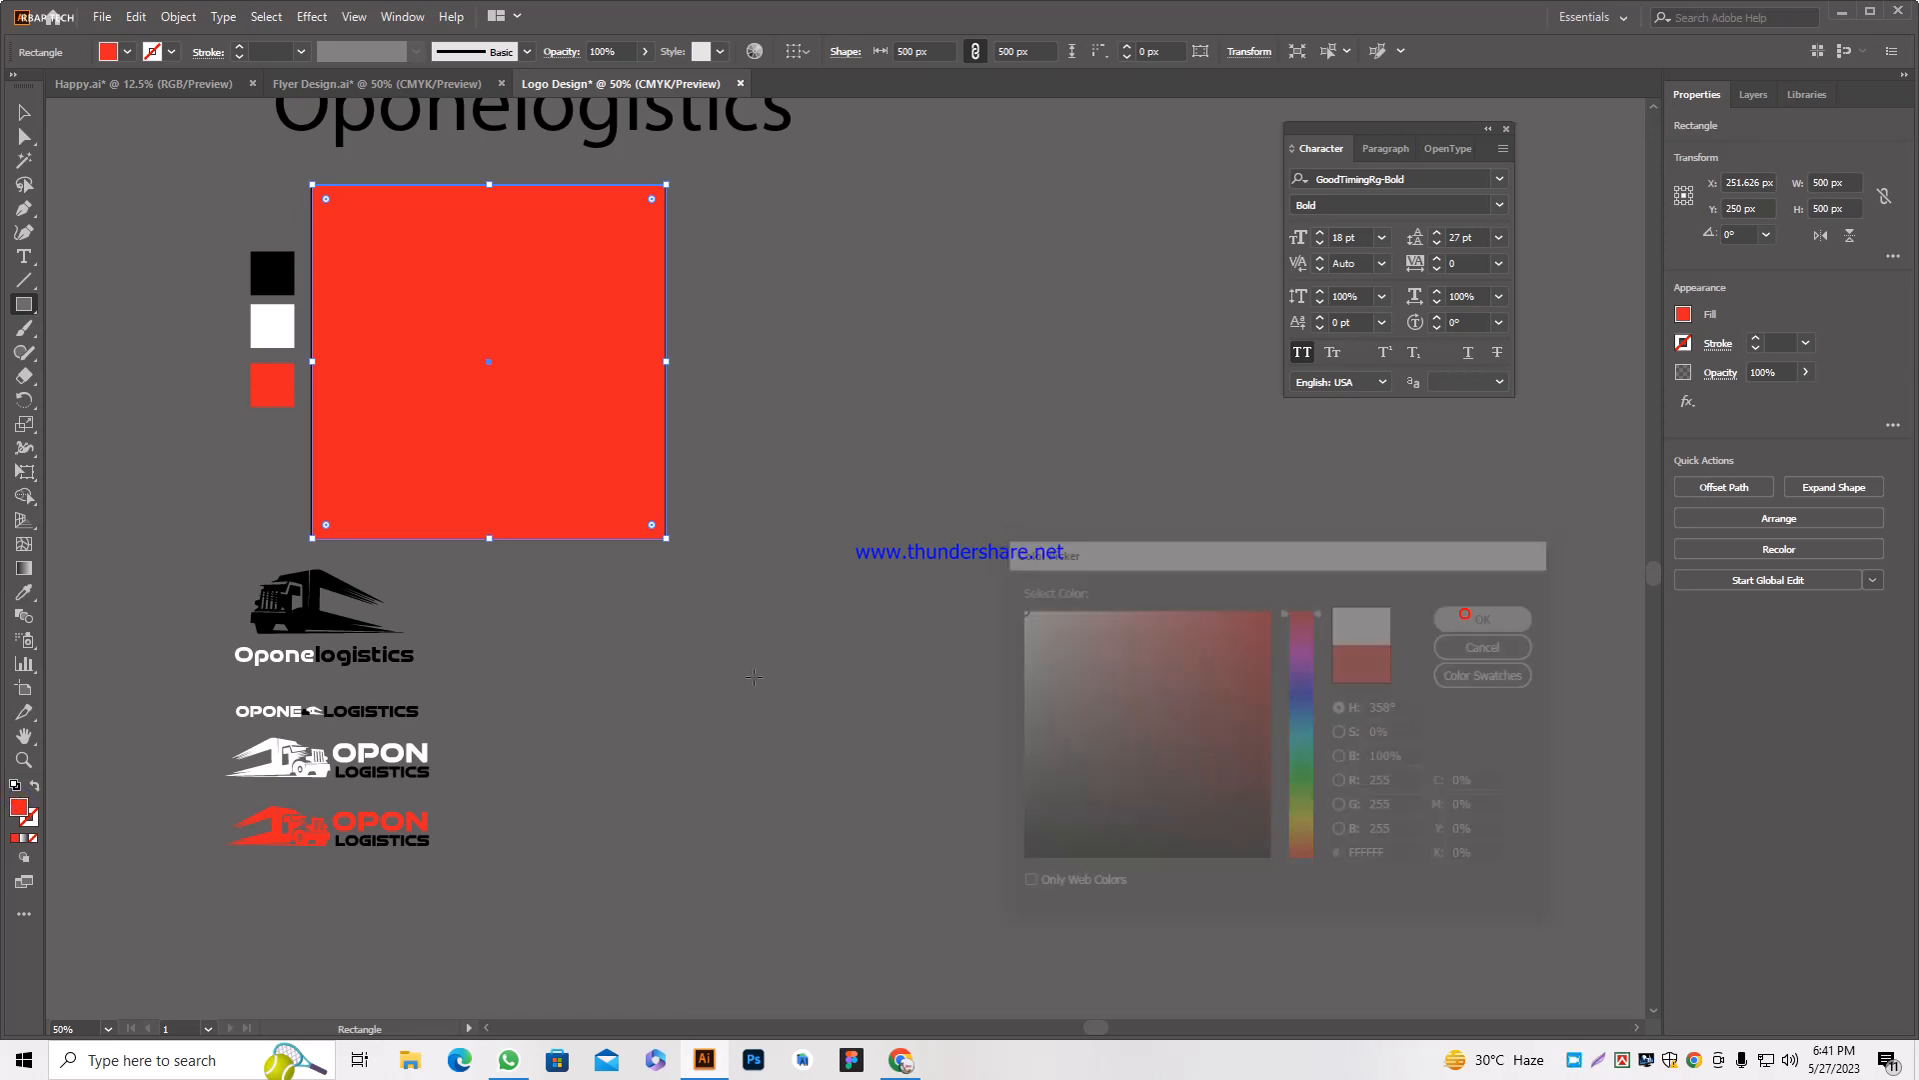
Duplicate the white square to the right of the original, leaving a narrow gap.
{"action": "scroll", "coordinate": [257, 412], "scroll_direction": "down", "scroll_amount": 1}
{"action": "key", "text": "v"}
{"action": "left_click_drag", "start_coordinate": [364, 440], "coordinate": [614, 446]}
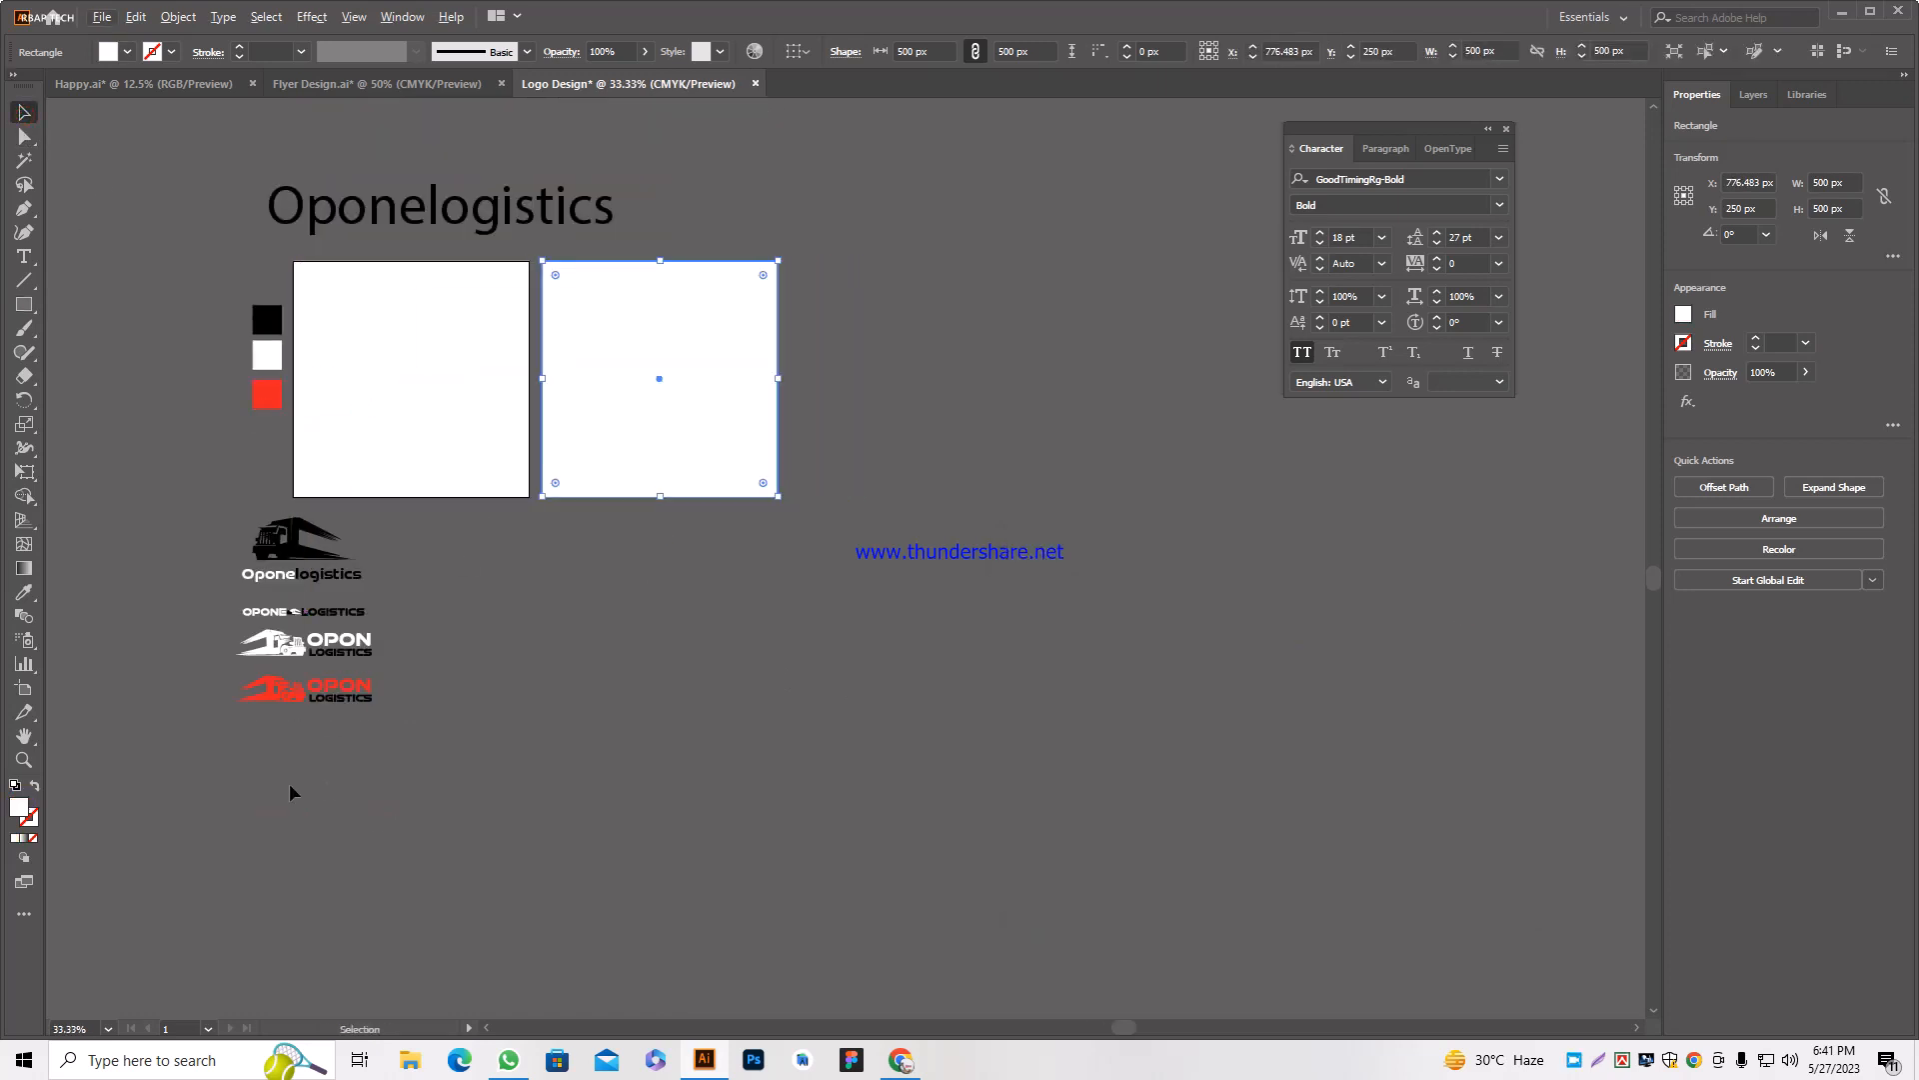
Move all four logo variants to the empty area left of the colour swatches.
{"action": "left_click_drag", "start_coordinate": [290, 792], "coordinate": [331, 516]}
{"action": "left_click", "coordinate": [239, 671], "text": "shift"}
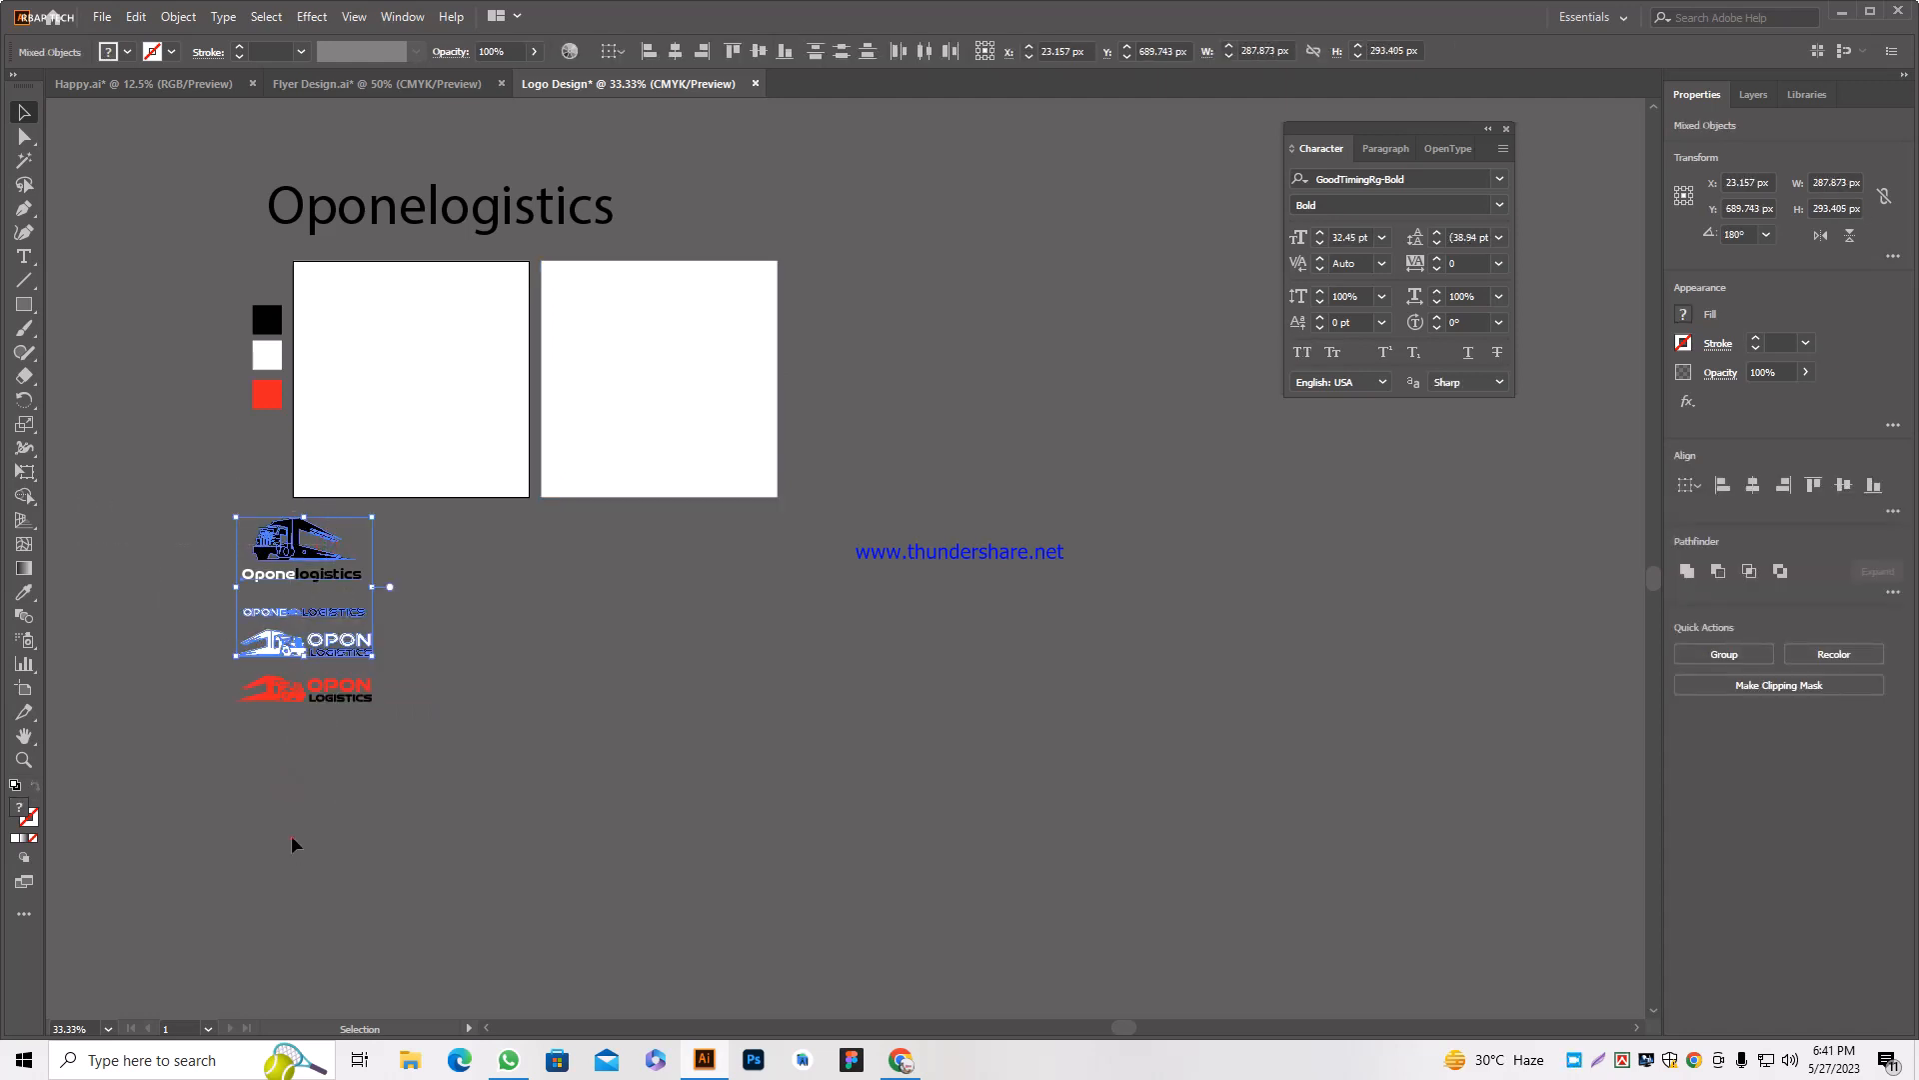
{"action": "left_click_drag", "start_coordinate": [256, 804], "coordinate": [113, 464]}
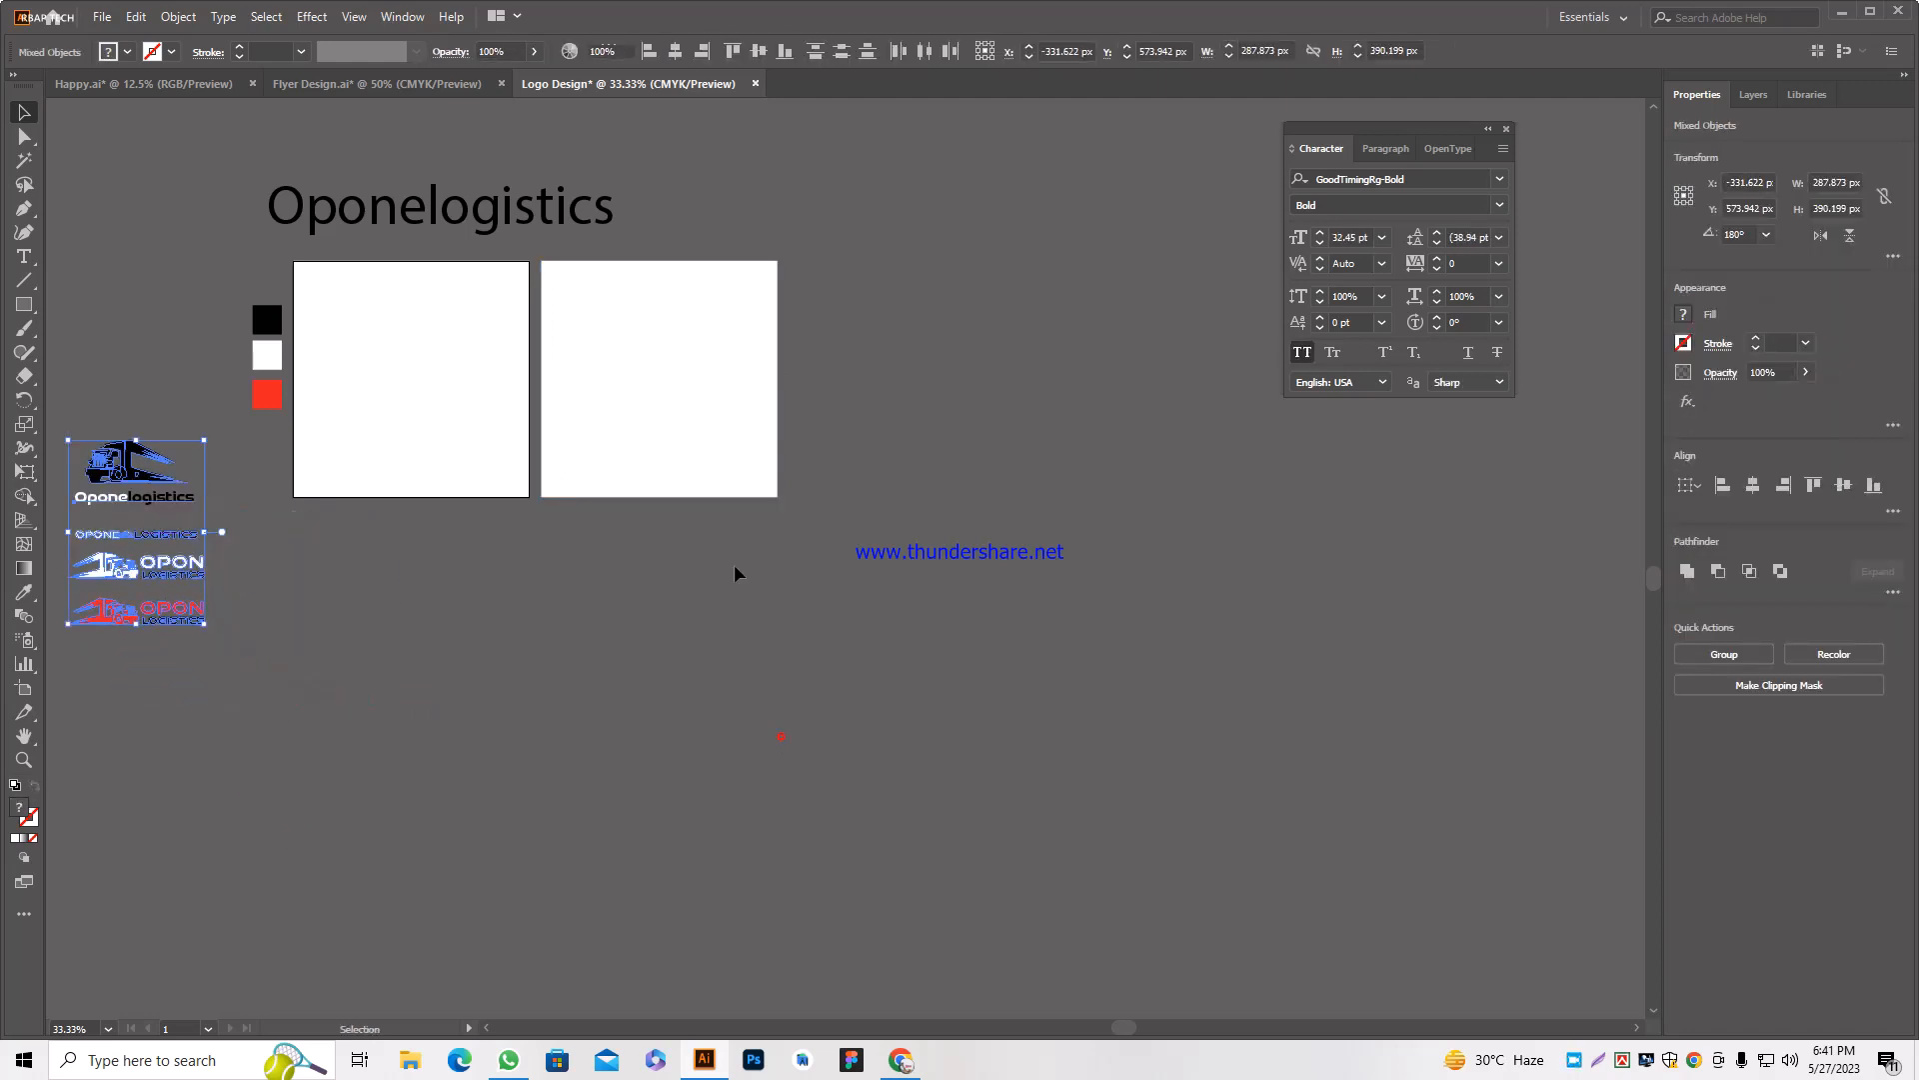
Duplicate both white squares directly below to form a two-by-two grid.
{"action": "left_click", "coordinate": [703, 428]}
{"action": "mouse_move", "coordinate": [667, 496]}
{"action": "left_mouse_down"}
{"action": "mouse_move", "coordinate": [694, 458]}
{"action": "mouse_move", "coordinate": [694, 493]}
{"action": "left_mouse_up"}
{"action": "left_click", "coordinate": [385, 428], "text": "shift"}
{"action": "left_click_drag", "start_coordinate": [672, 413], "coordinate": [677, 651]}
{"action": "left_click", "coordinate": [903, 673]}
Move the black truck and its Oponelogistics wordmark onto the centre of the upper-left square.
{"action": "scroll", "coordinate": [1065, 604], "scroll_direction": "down", "scroll_amount": 1}
{"action": "scroll", "coordinate": [1066, 604], "scroll_direction": "down", "scroll_amount": 1}
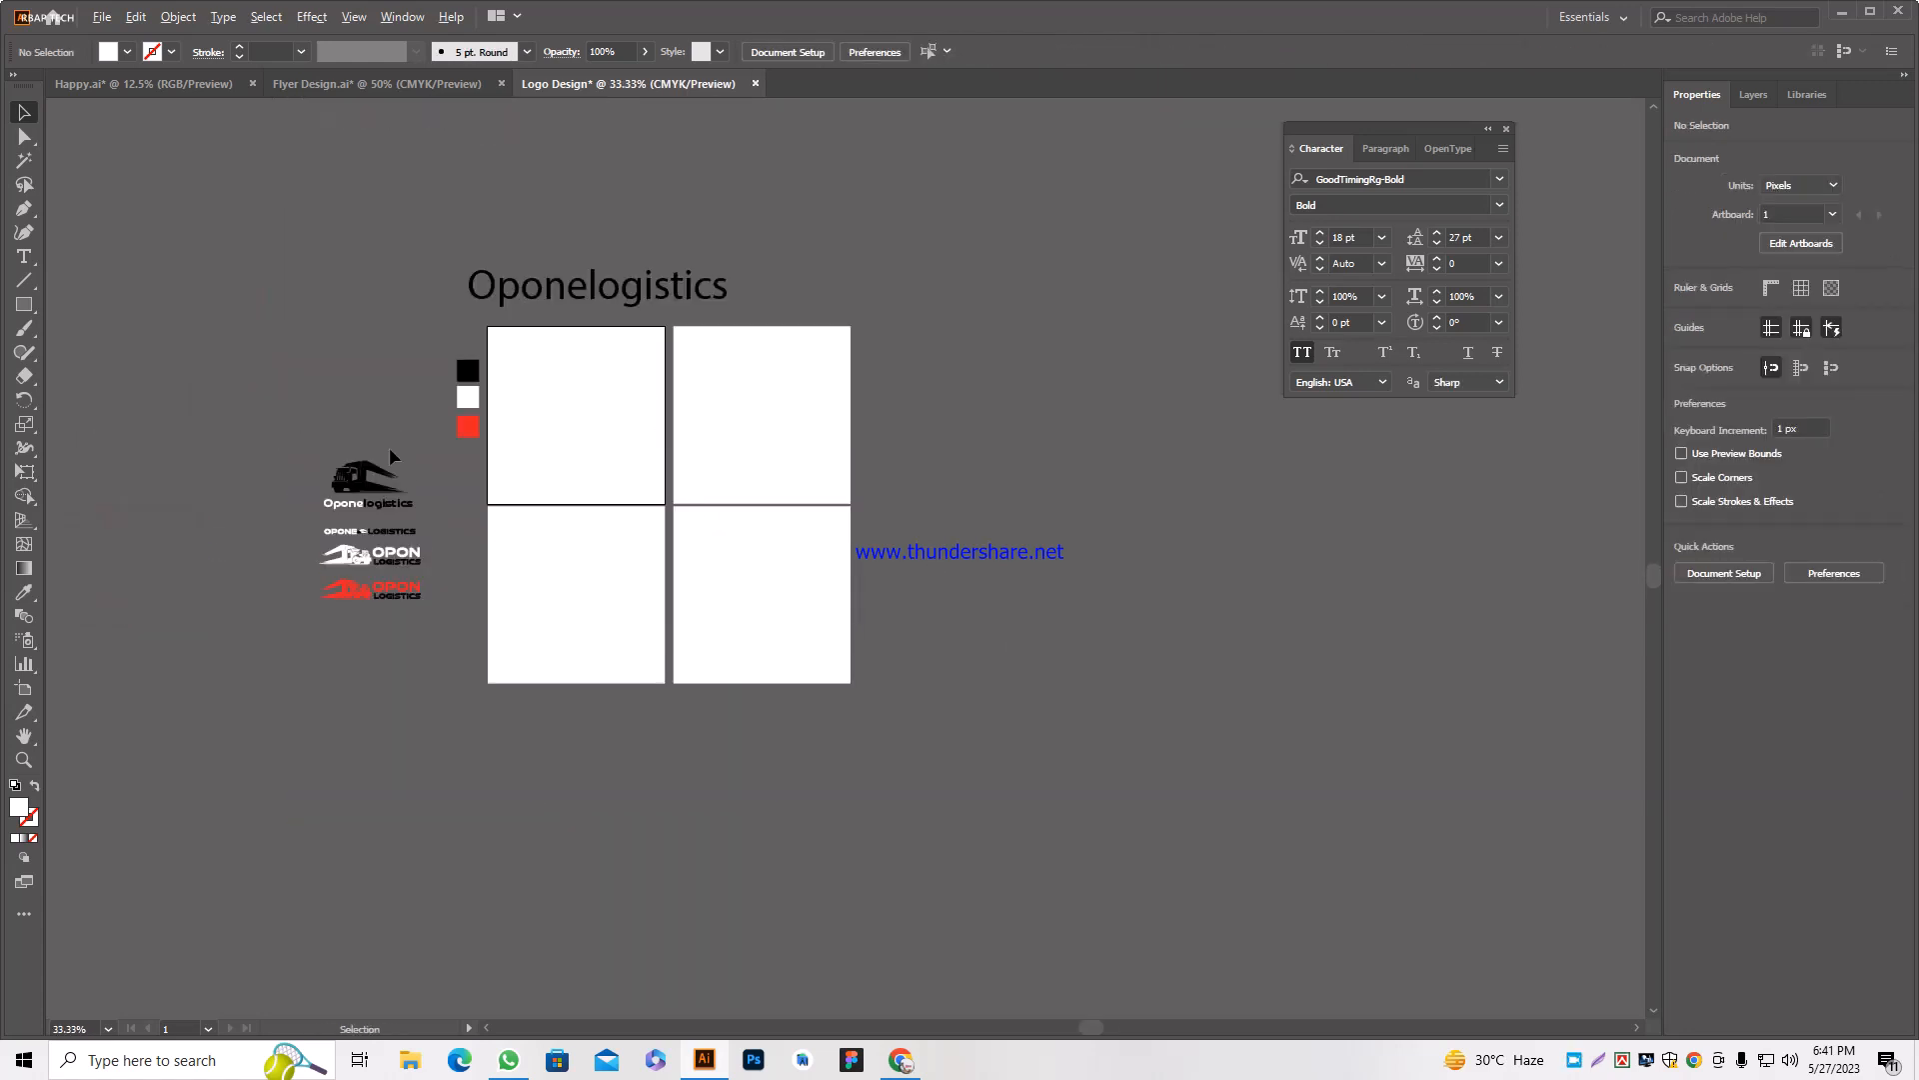
{"action": "scroll", "coordinate": [385, 447], "scroll_direction": "up", "scroll_amount": 2}
{"action": "left_click_drag", "start_coordinate": [334, 526], "coordinate": [740, 397]}
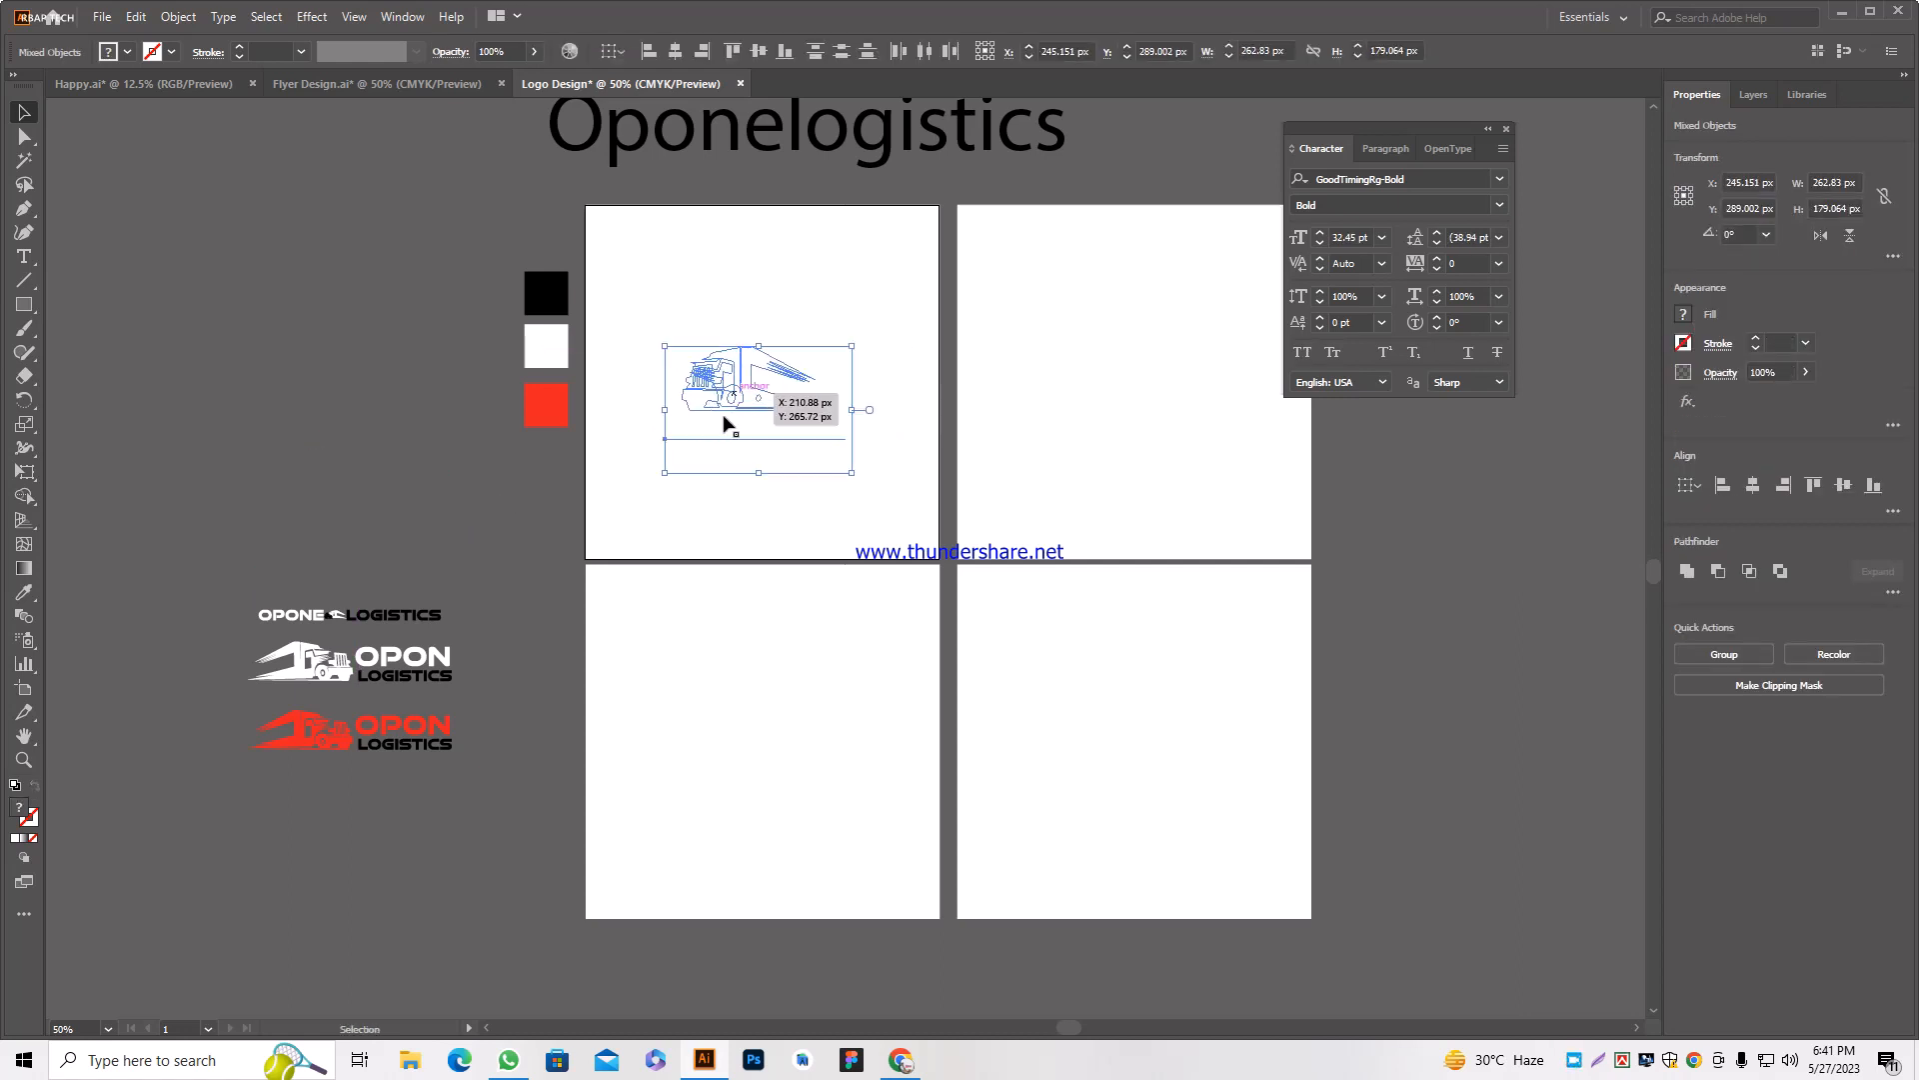
Fill the upper-left square with dark grey (4F4E4E) and send it behind its logo.
{"action": "left_click", "coordinate": [652, 530]}
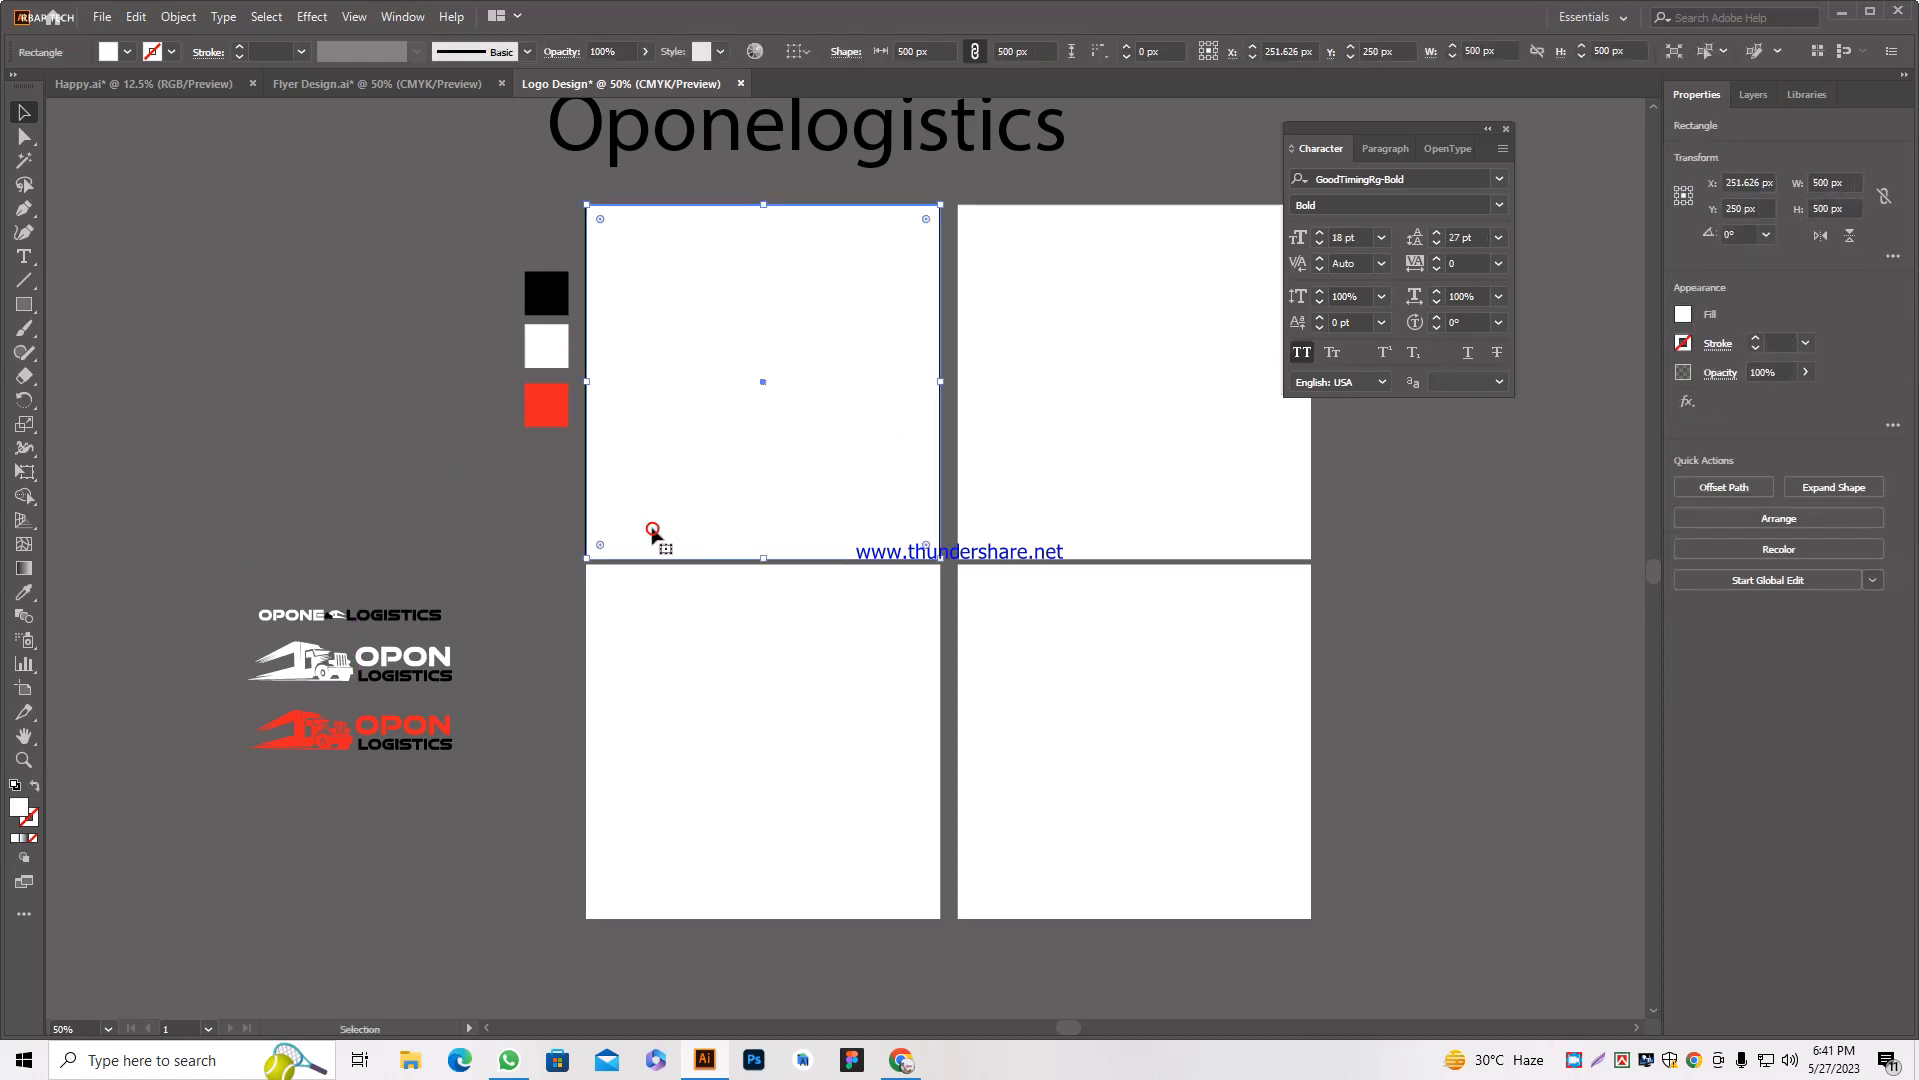
{"action": "double_click", "coordinate": [16, 808]}
{"action": "left_click", "coordinate": [1491, 616]}
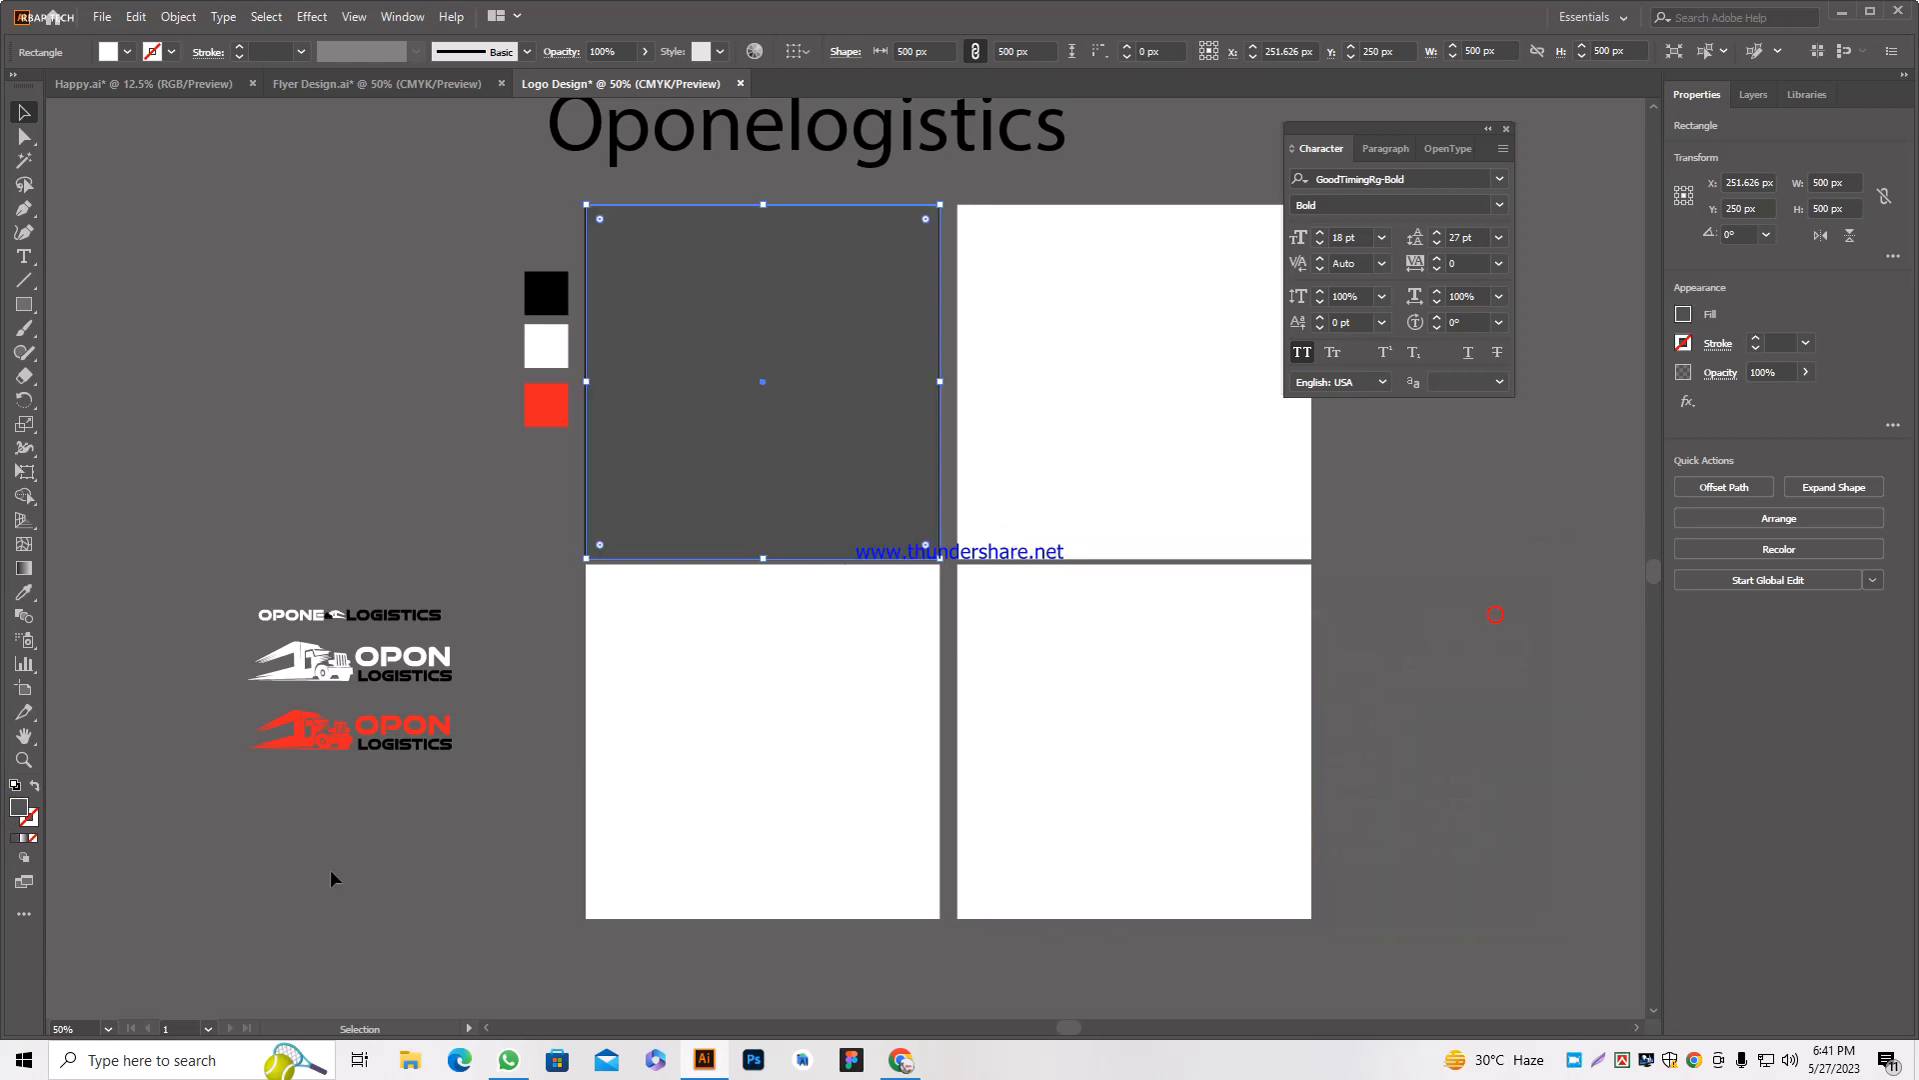
{"action": "key", "text": "ctrl+shift+bracketleft"}
Move the one-line OPONE LOGISTICS wordmark onto the upper-right square.
{"action": "scroll", "coordinate": [364, 842], "scroll_direction": "down", "scroll_amount": 1}
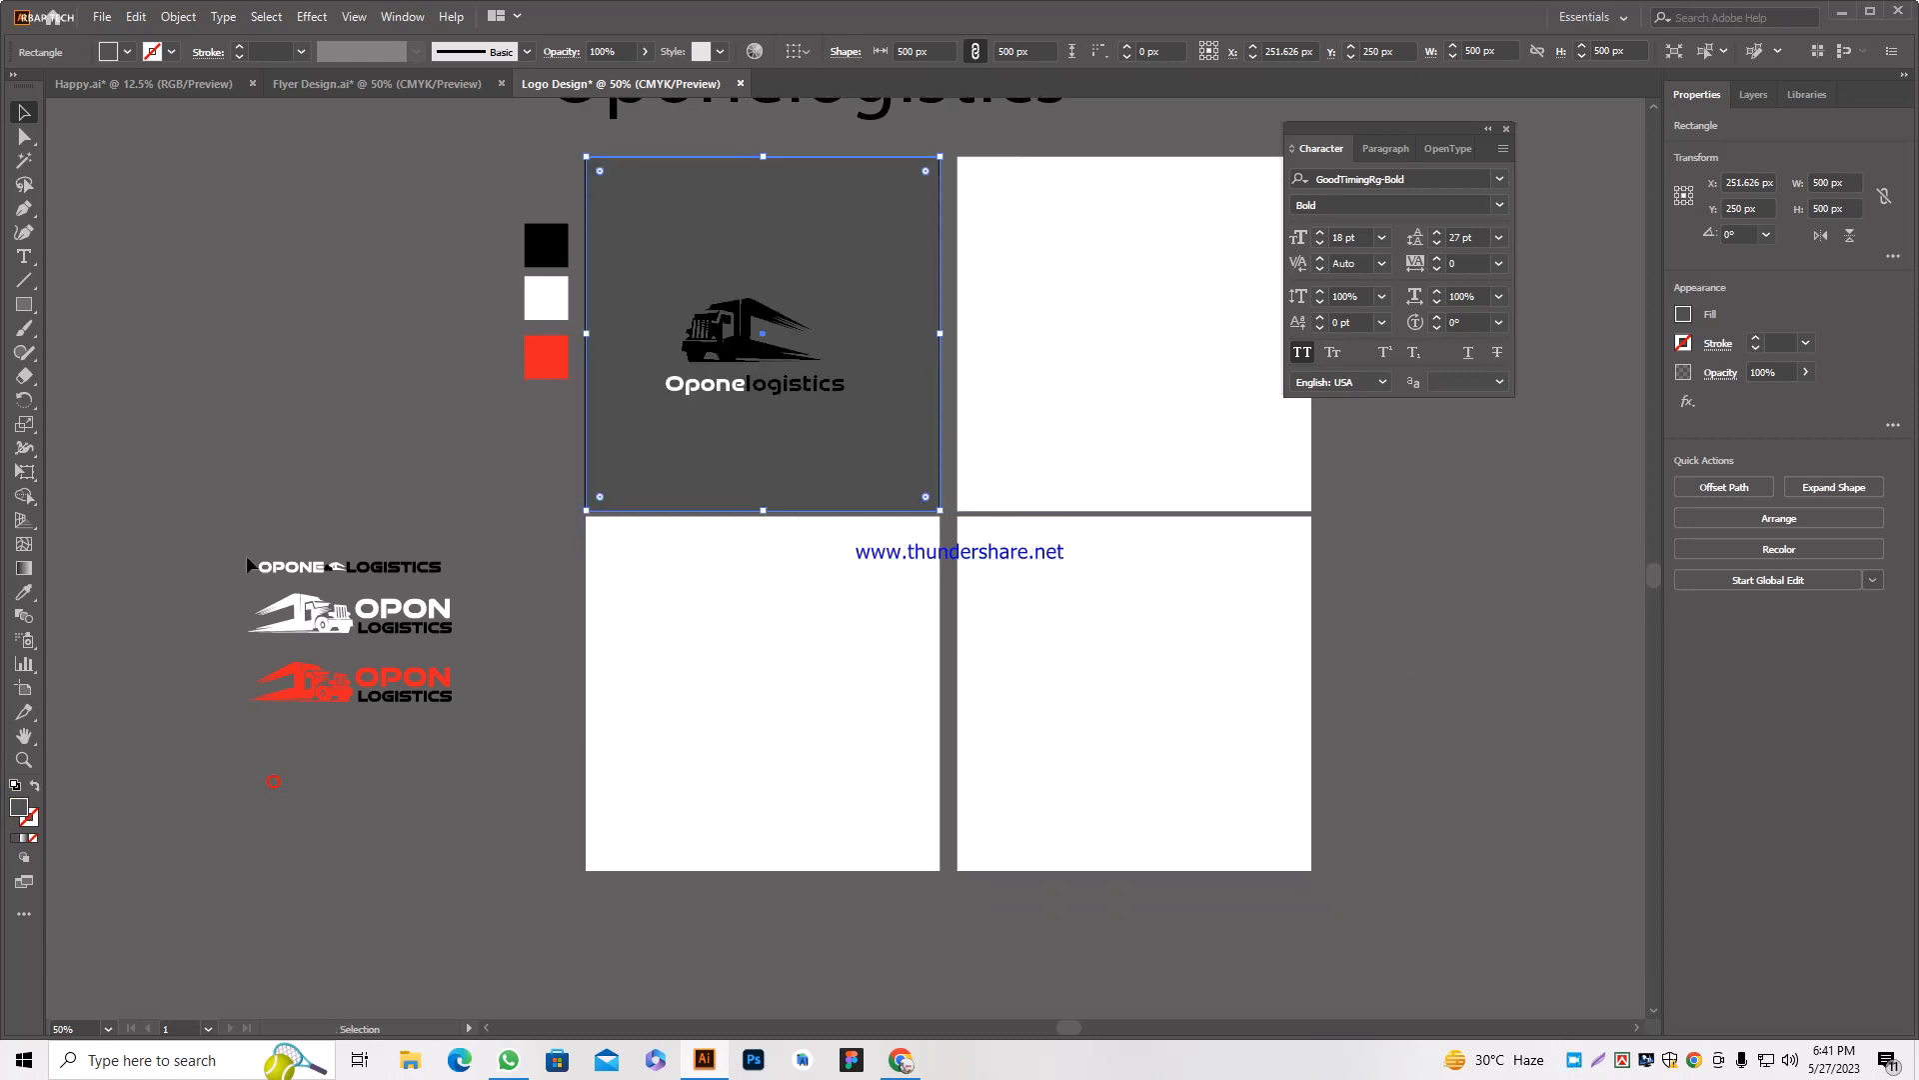
{"action": "left_click", "coordinate": [273, 527]}
{"action": "left_click_drag", "start_coordinate": [364, 569], "coordinate": [1122, 331]}
Lighten the upper-left square's fill to a medium grey.
{"action": "scroll", "coordinate": [60, 511], "scroll_direction": "down", "scroll_amount": 1}
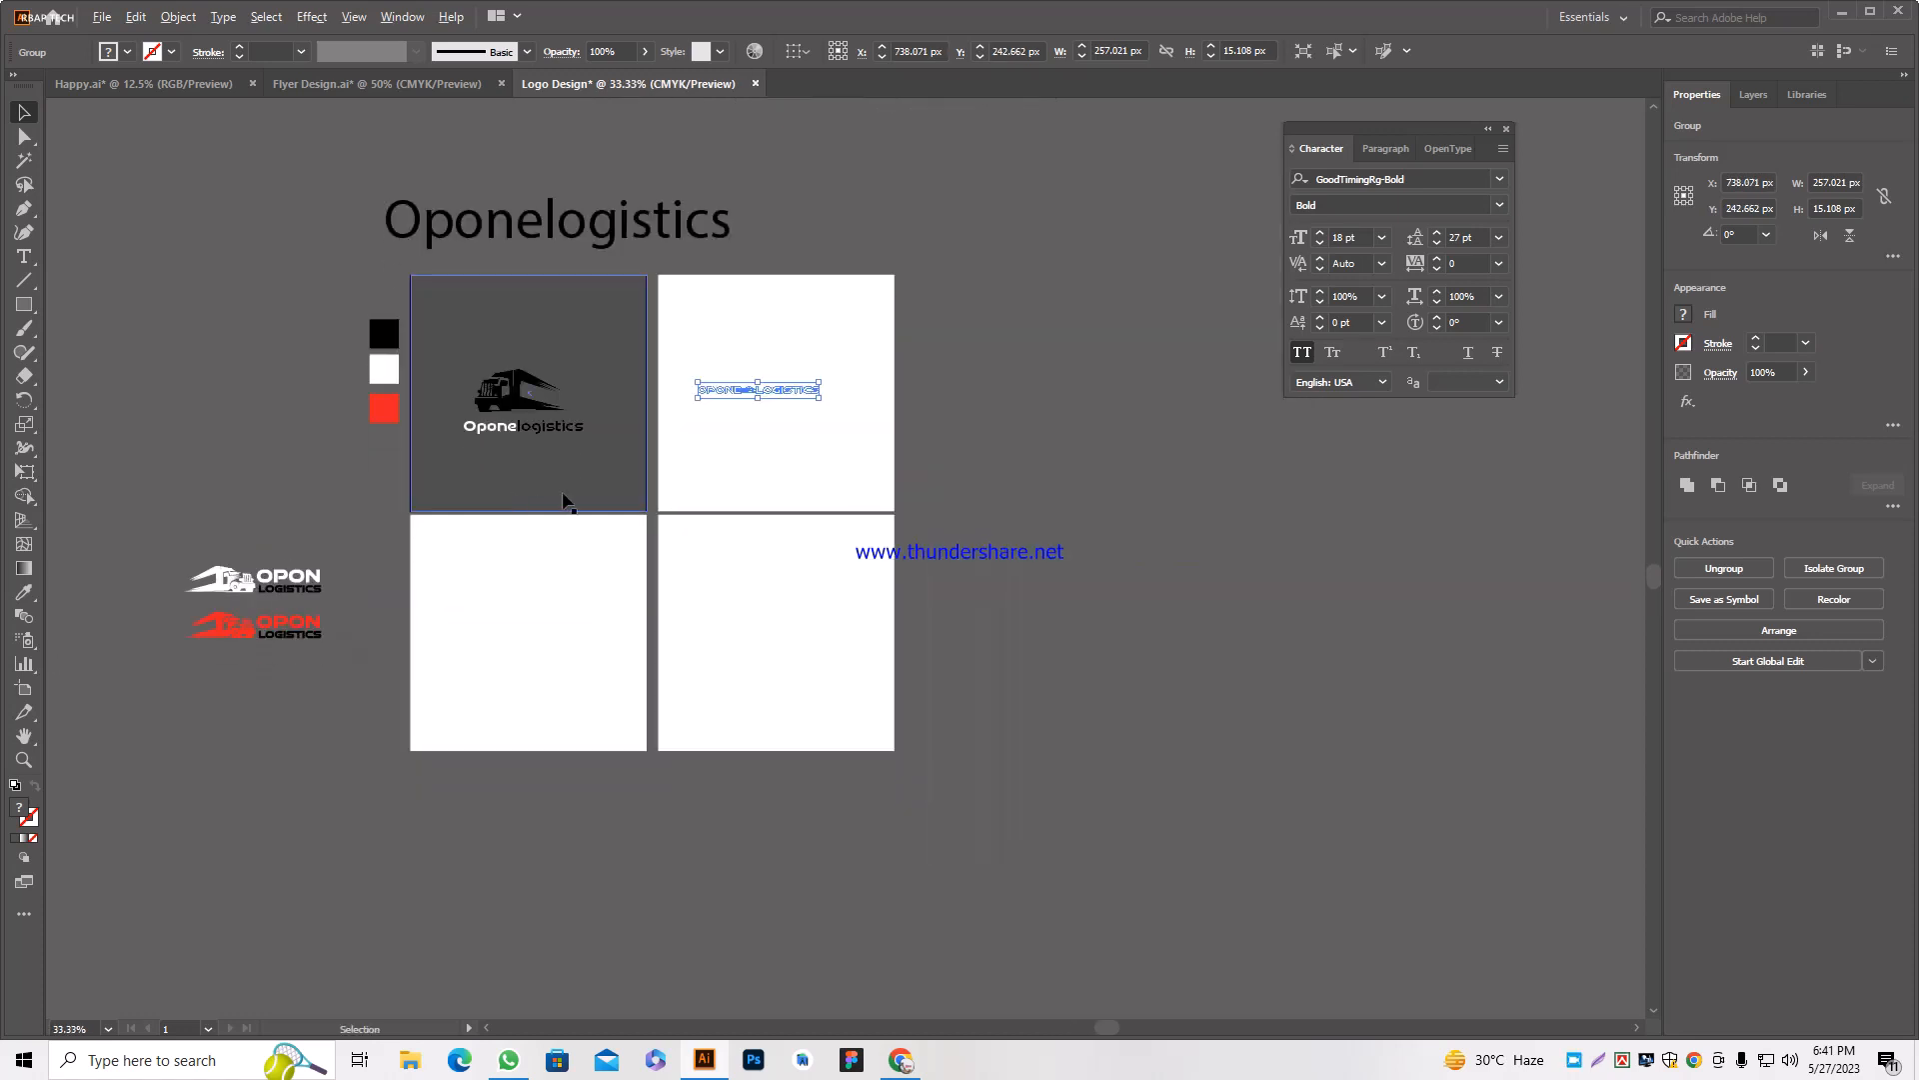
{"action": "left_click", "coordinate": [563, 490]}
{"action": "double_click", "coordinate": [19, 810]}
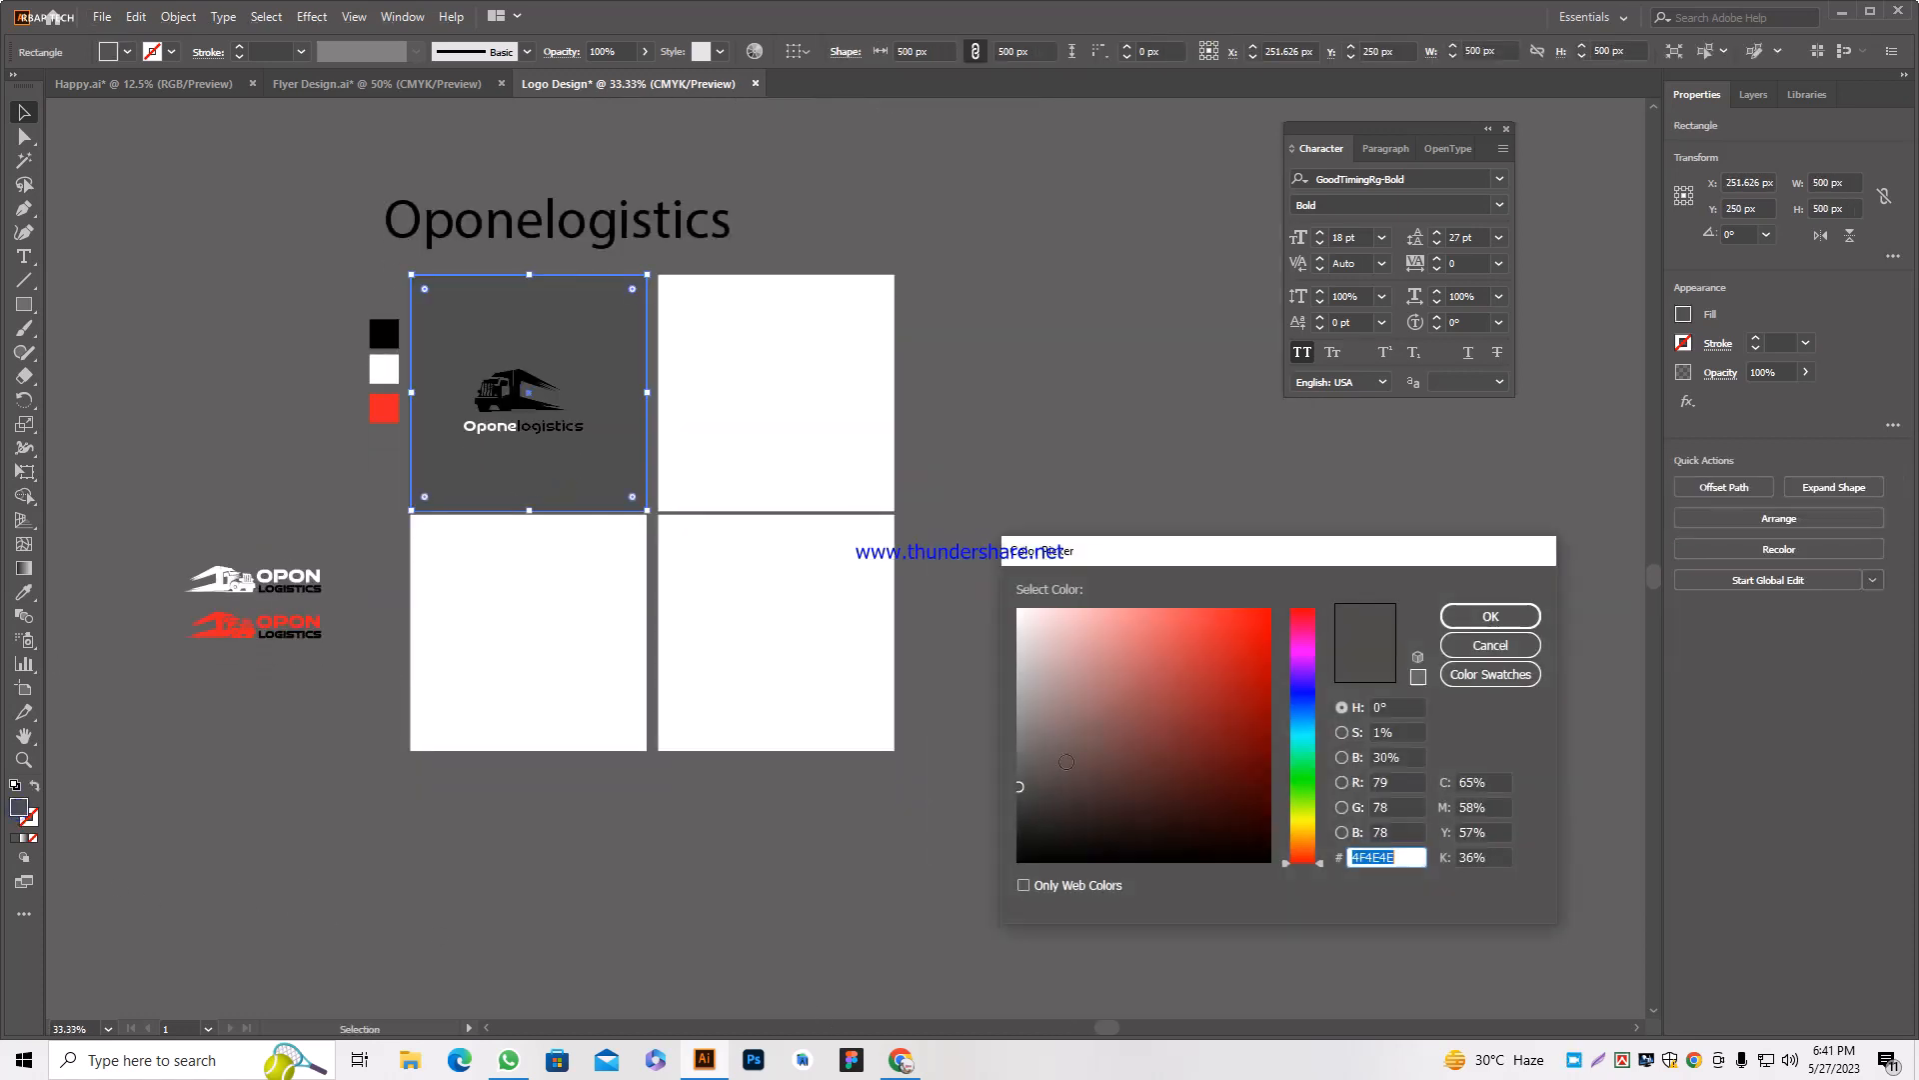
{"action": "left_click_drag", "start_coordinate": [1020, 712], "coordinate": [1019, 753]}
{"action": "left_click", "coordinate": [1505, 617]}
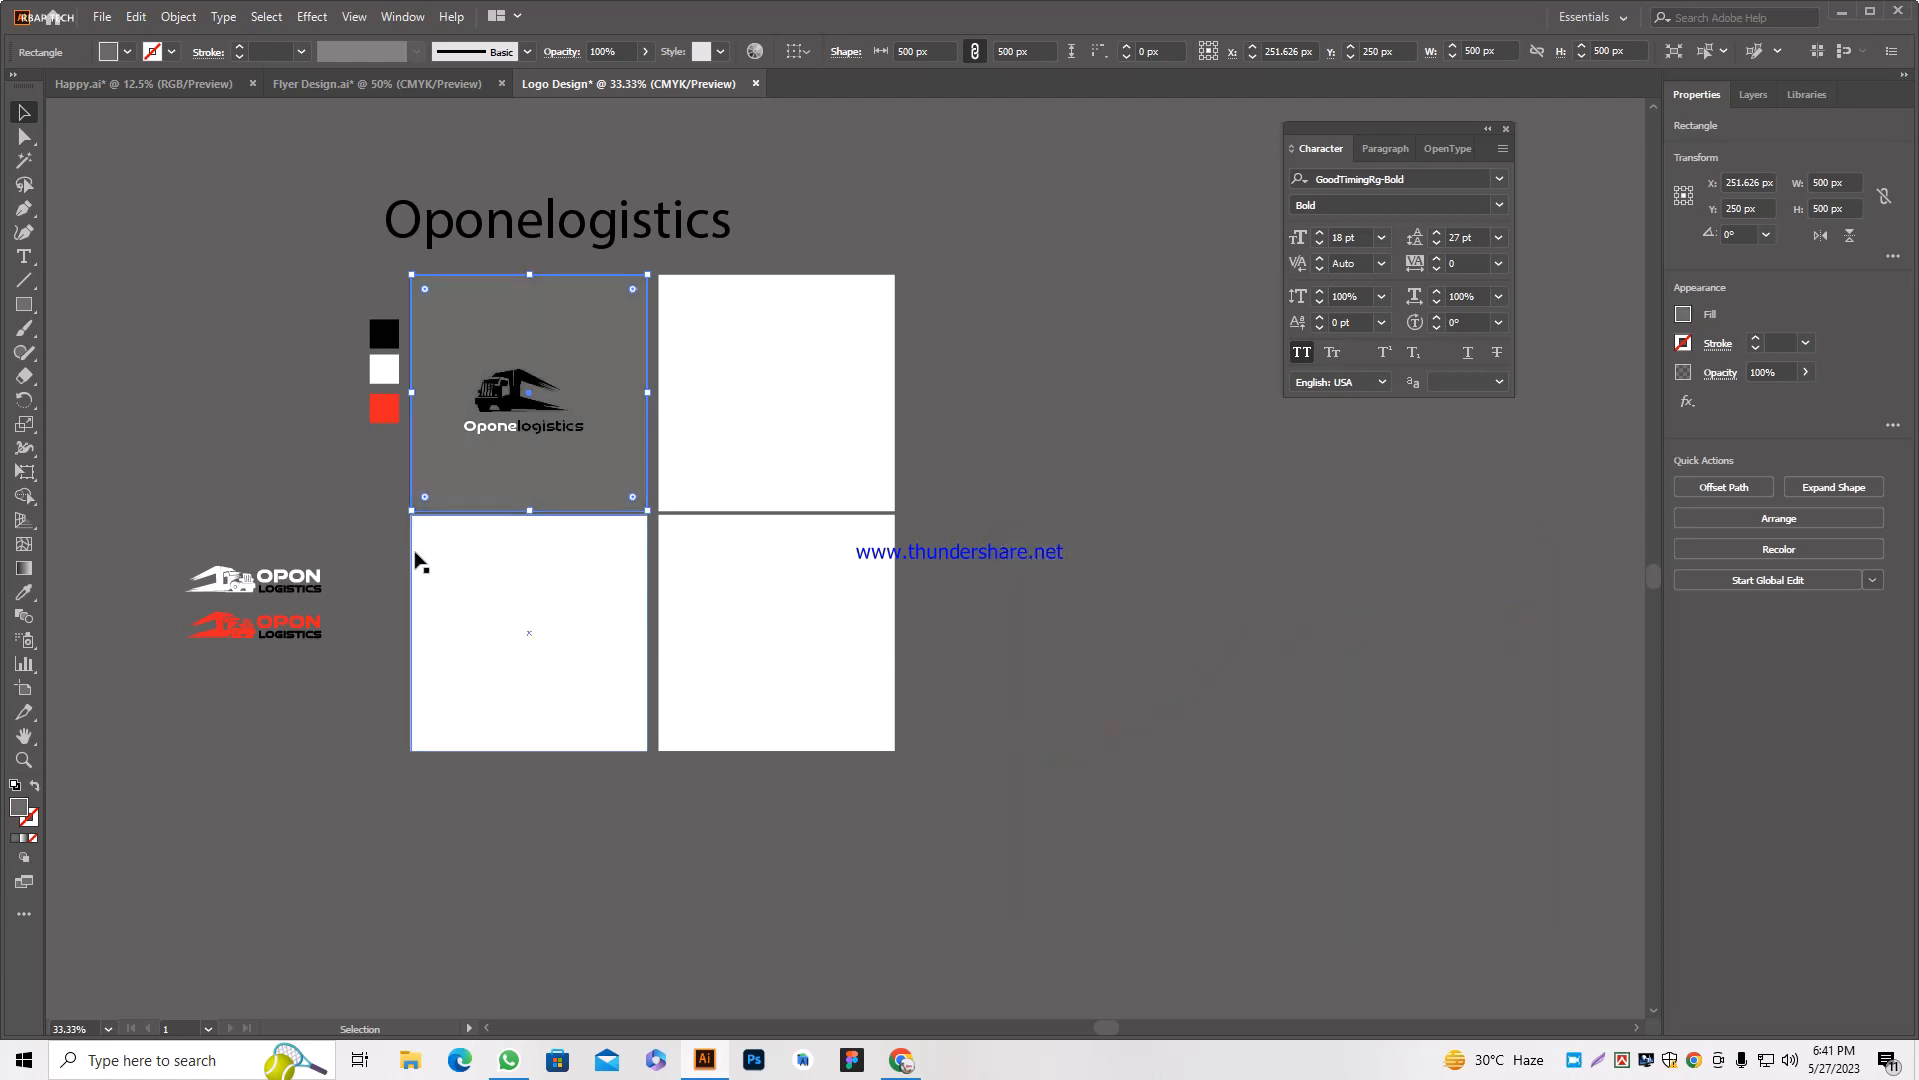
Fill the upper-right square with the grey sampled from the upper-left square.
{"action": "left_click", "coordinate": [680, 480]}
{"action": "key", "text": "i"}
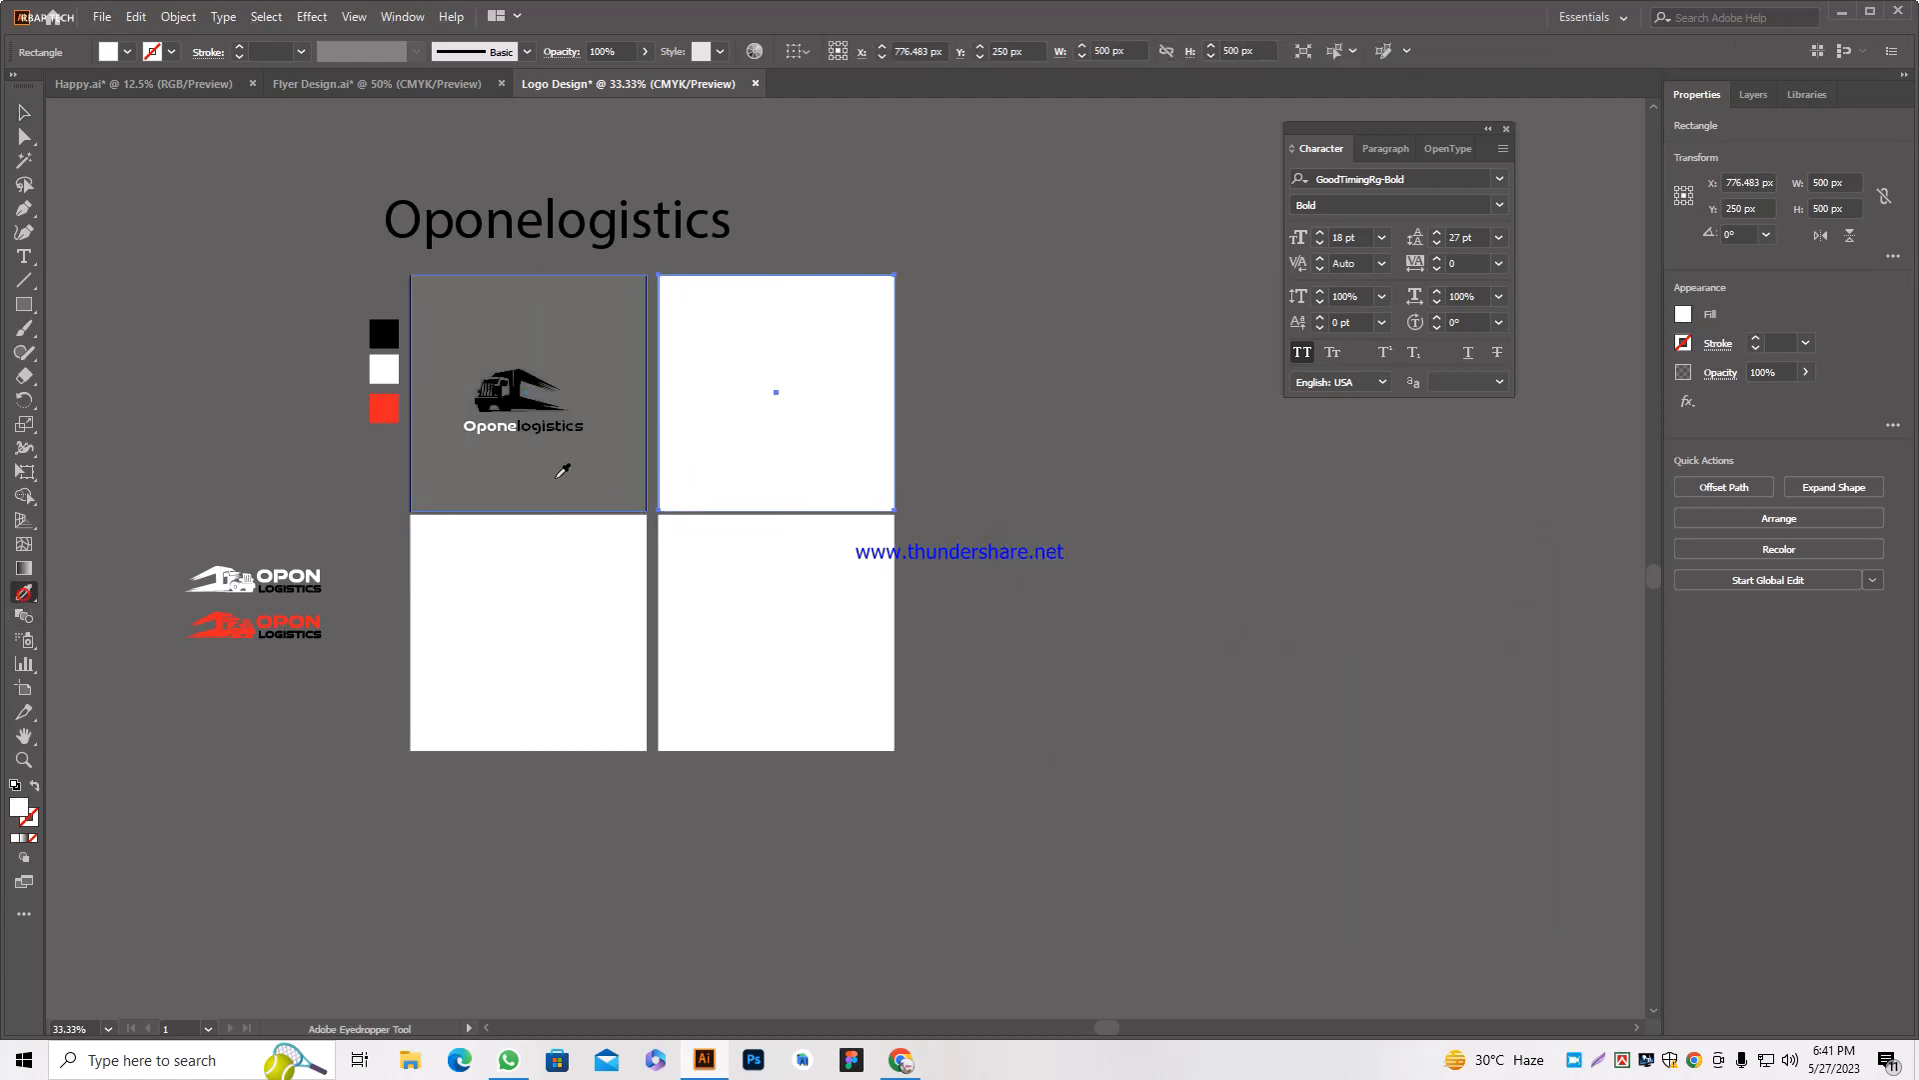
{"action": "left_click", "coordinate": [545, 447]}
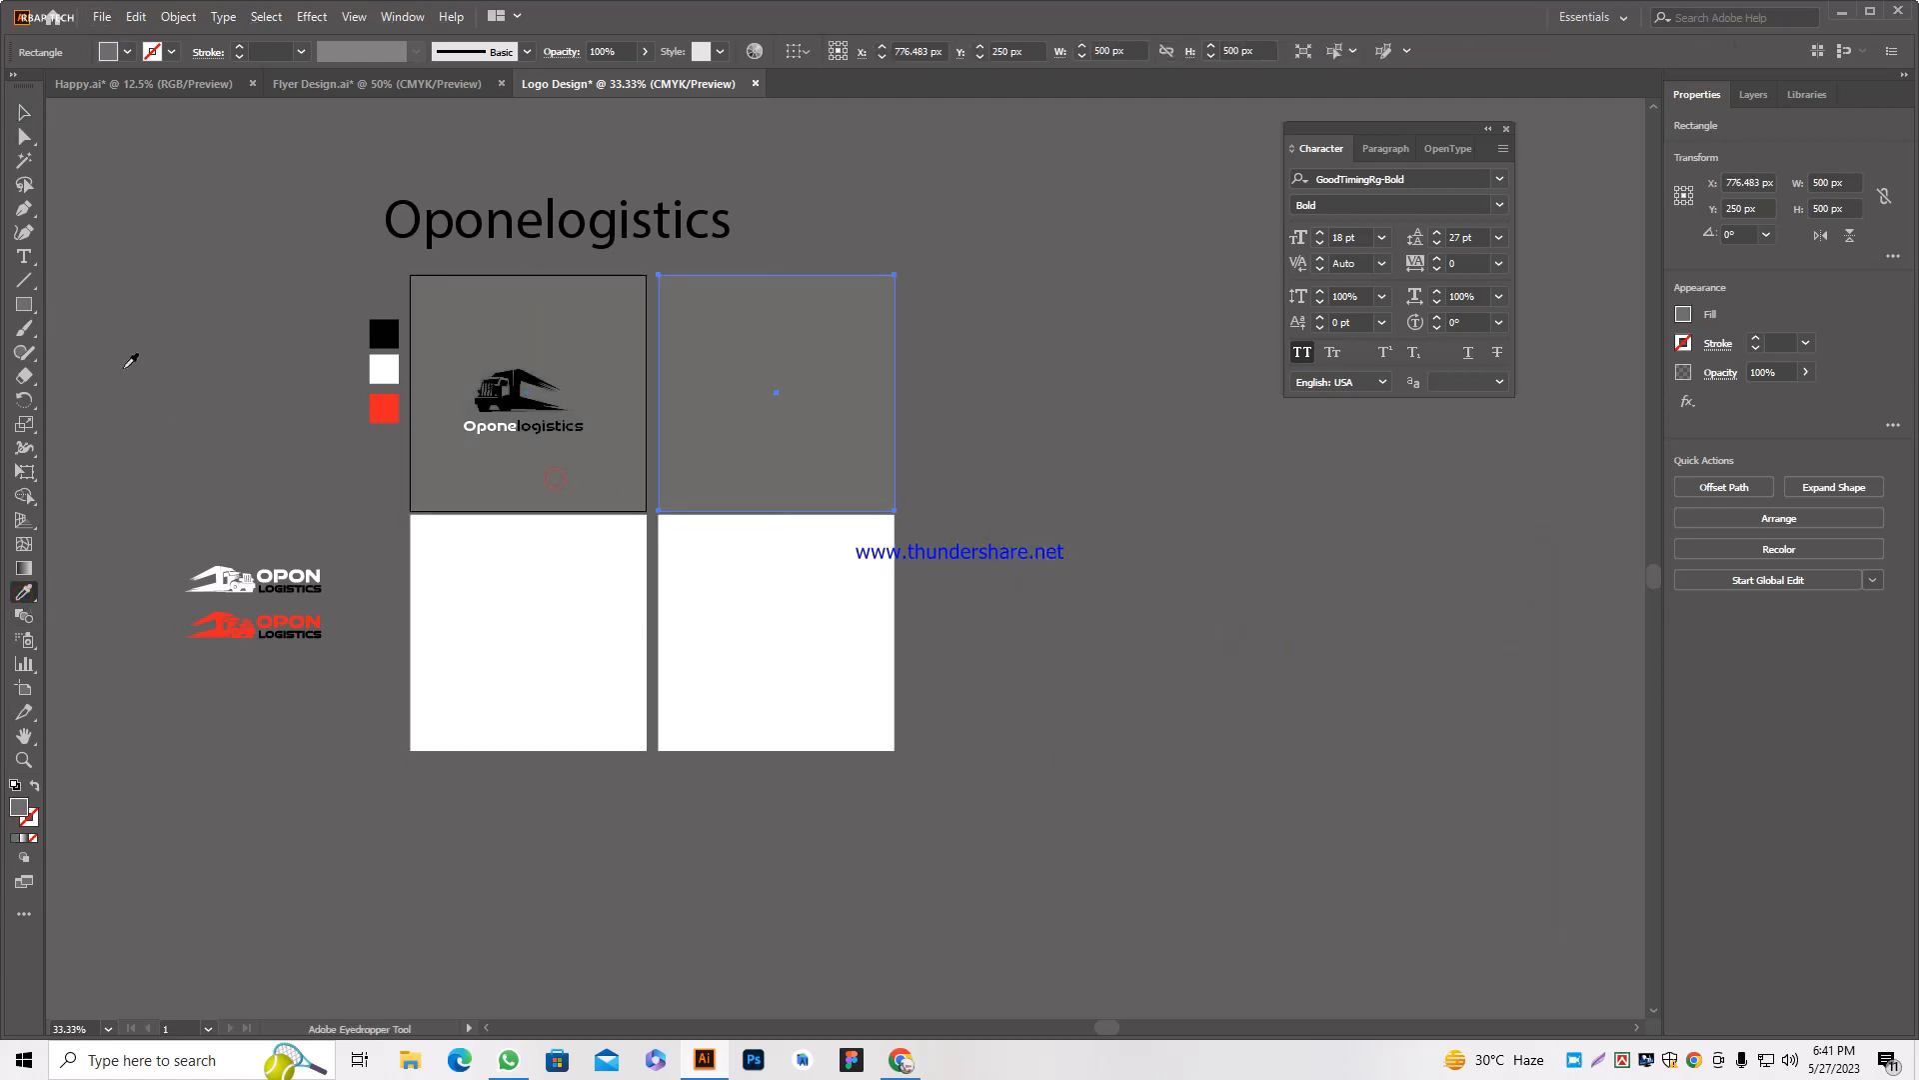
{"action": "left_click", "coordinate": [24, 112]}
Enlarge the OPONE LOGISTICS wordmark to nearly the full width of the upper-right square and centre it there.
{"action": "left_click", "coordinate": [759, 390]}
{"action": "key", "text": "ctrl+1"}
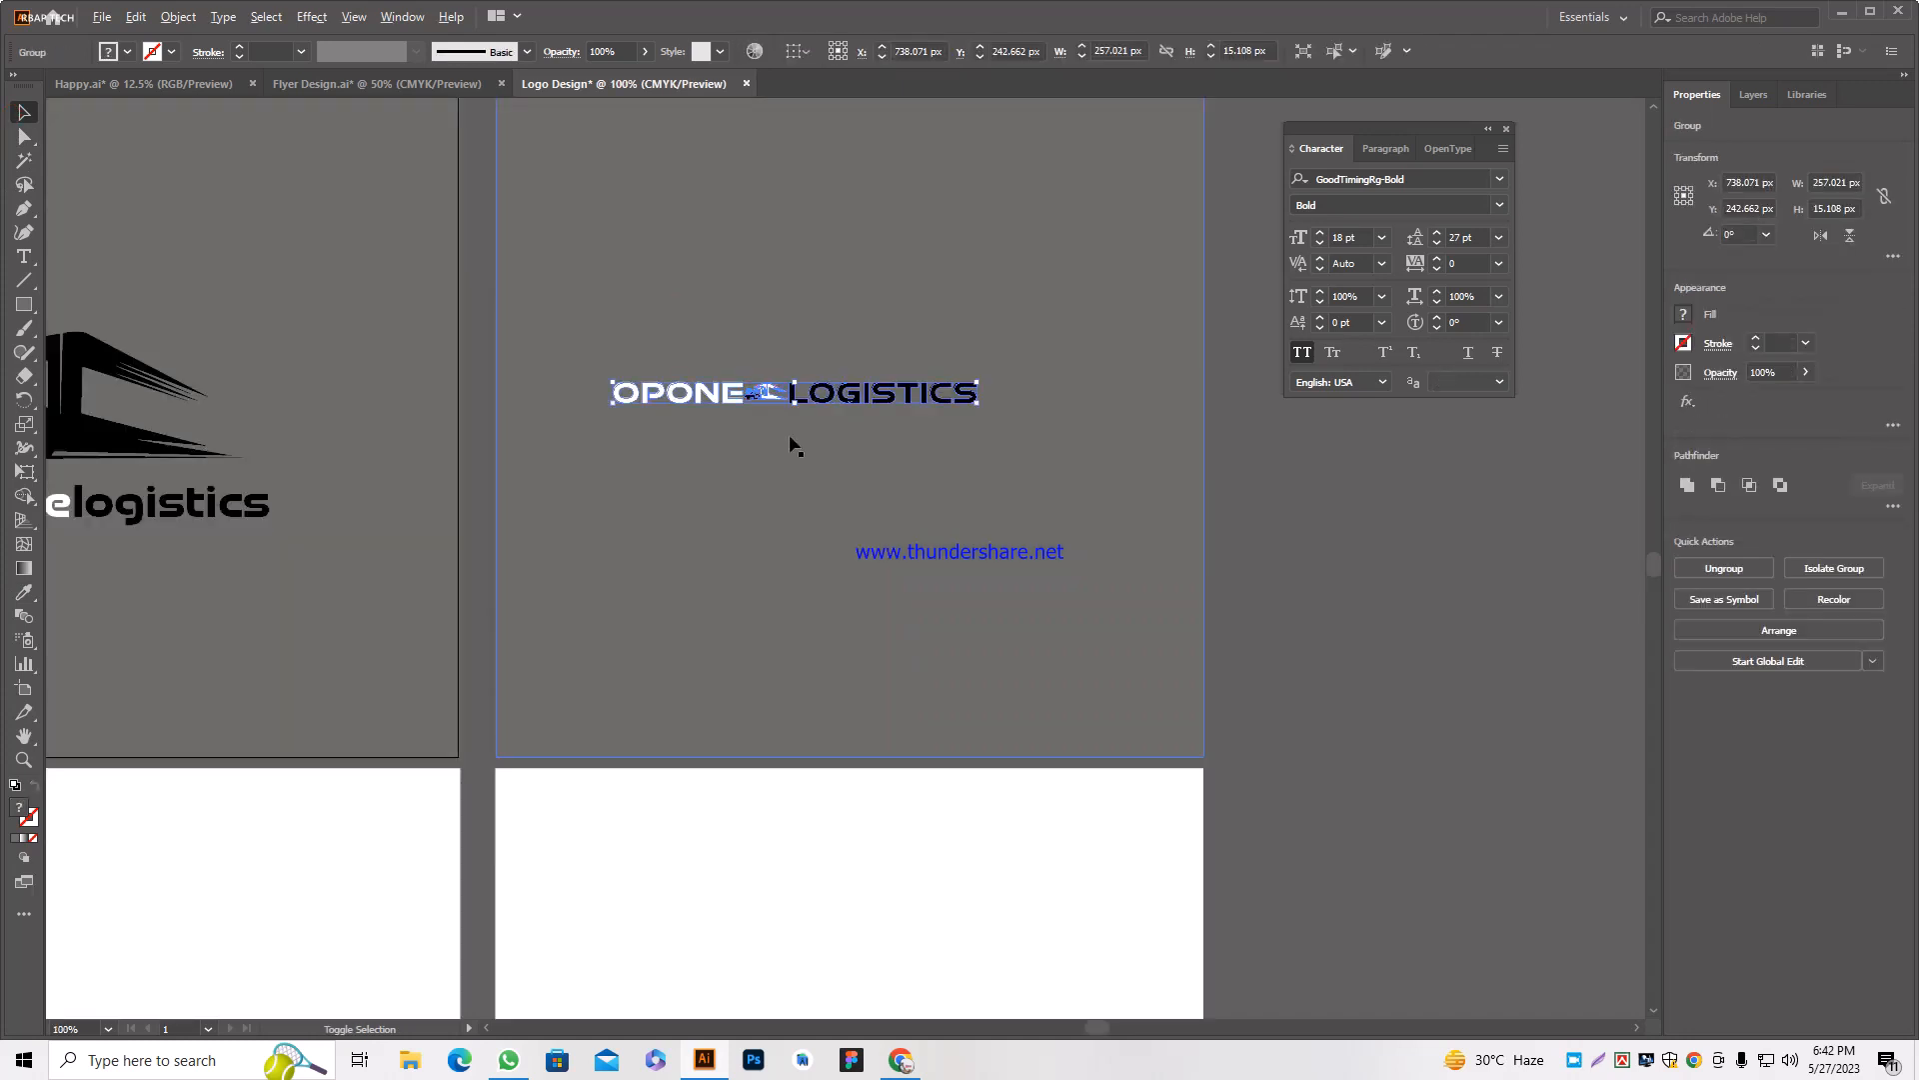
{"action": "left_click_drag", "start_coordinate": [799, 405], "coordinate": [858, 420]}
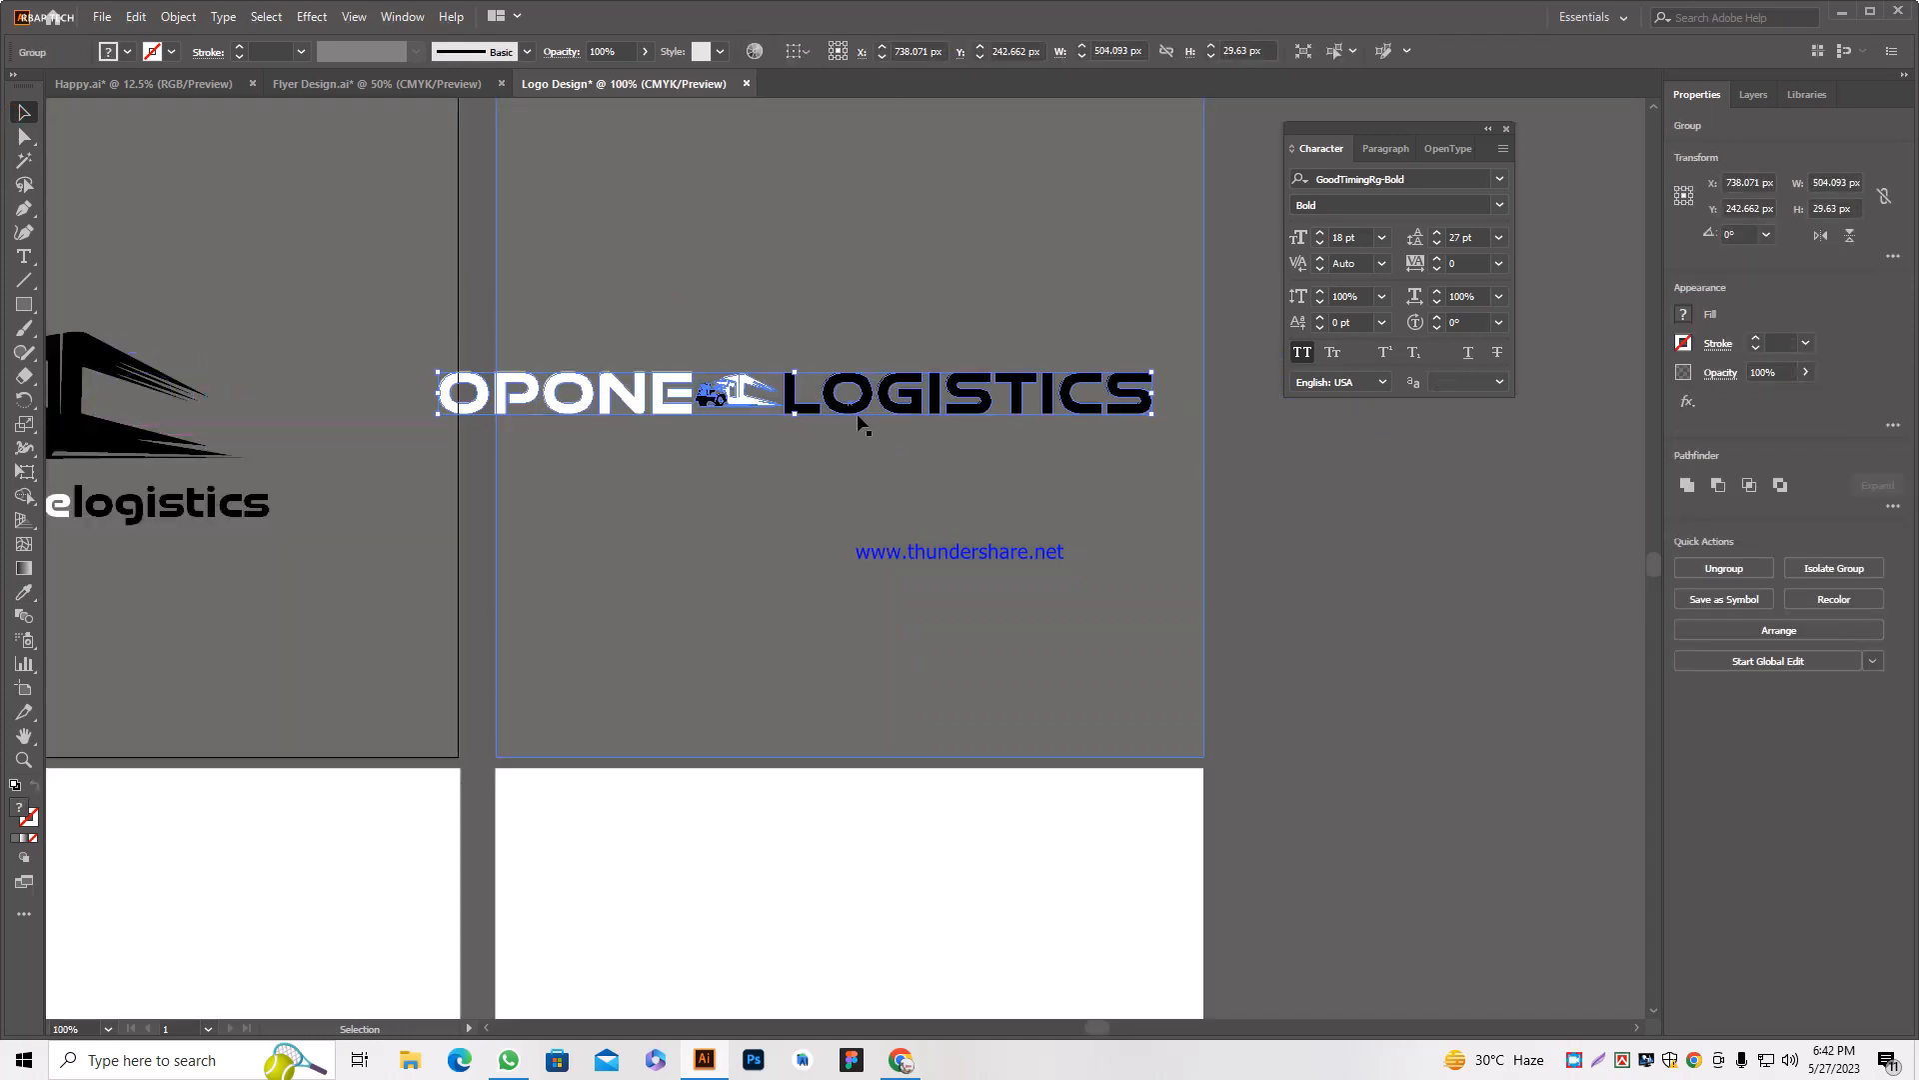
{"action": "left_click_drag", "start_coordinate": [688, 401], "coordinate": [715, 396]}
{"action": "left_click_drag", "start_coordinate": [465, 390], "coordinate": [505, 395]}
{"action": "left_click", "coordinate": [1474, 536]}
Fill the lower-left square with the grey sampled from the square above it.
{"action": "scroll", "coordinate": [1320, 527], "scroll_direction": "down", "scroll_amount": 2}
{"action": "scroll", "coordinate": [1320, 527], "scroll_direction": "down", "scroll_amount": 2}
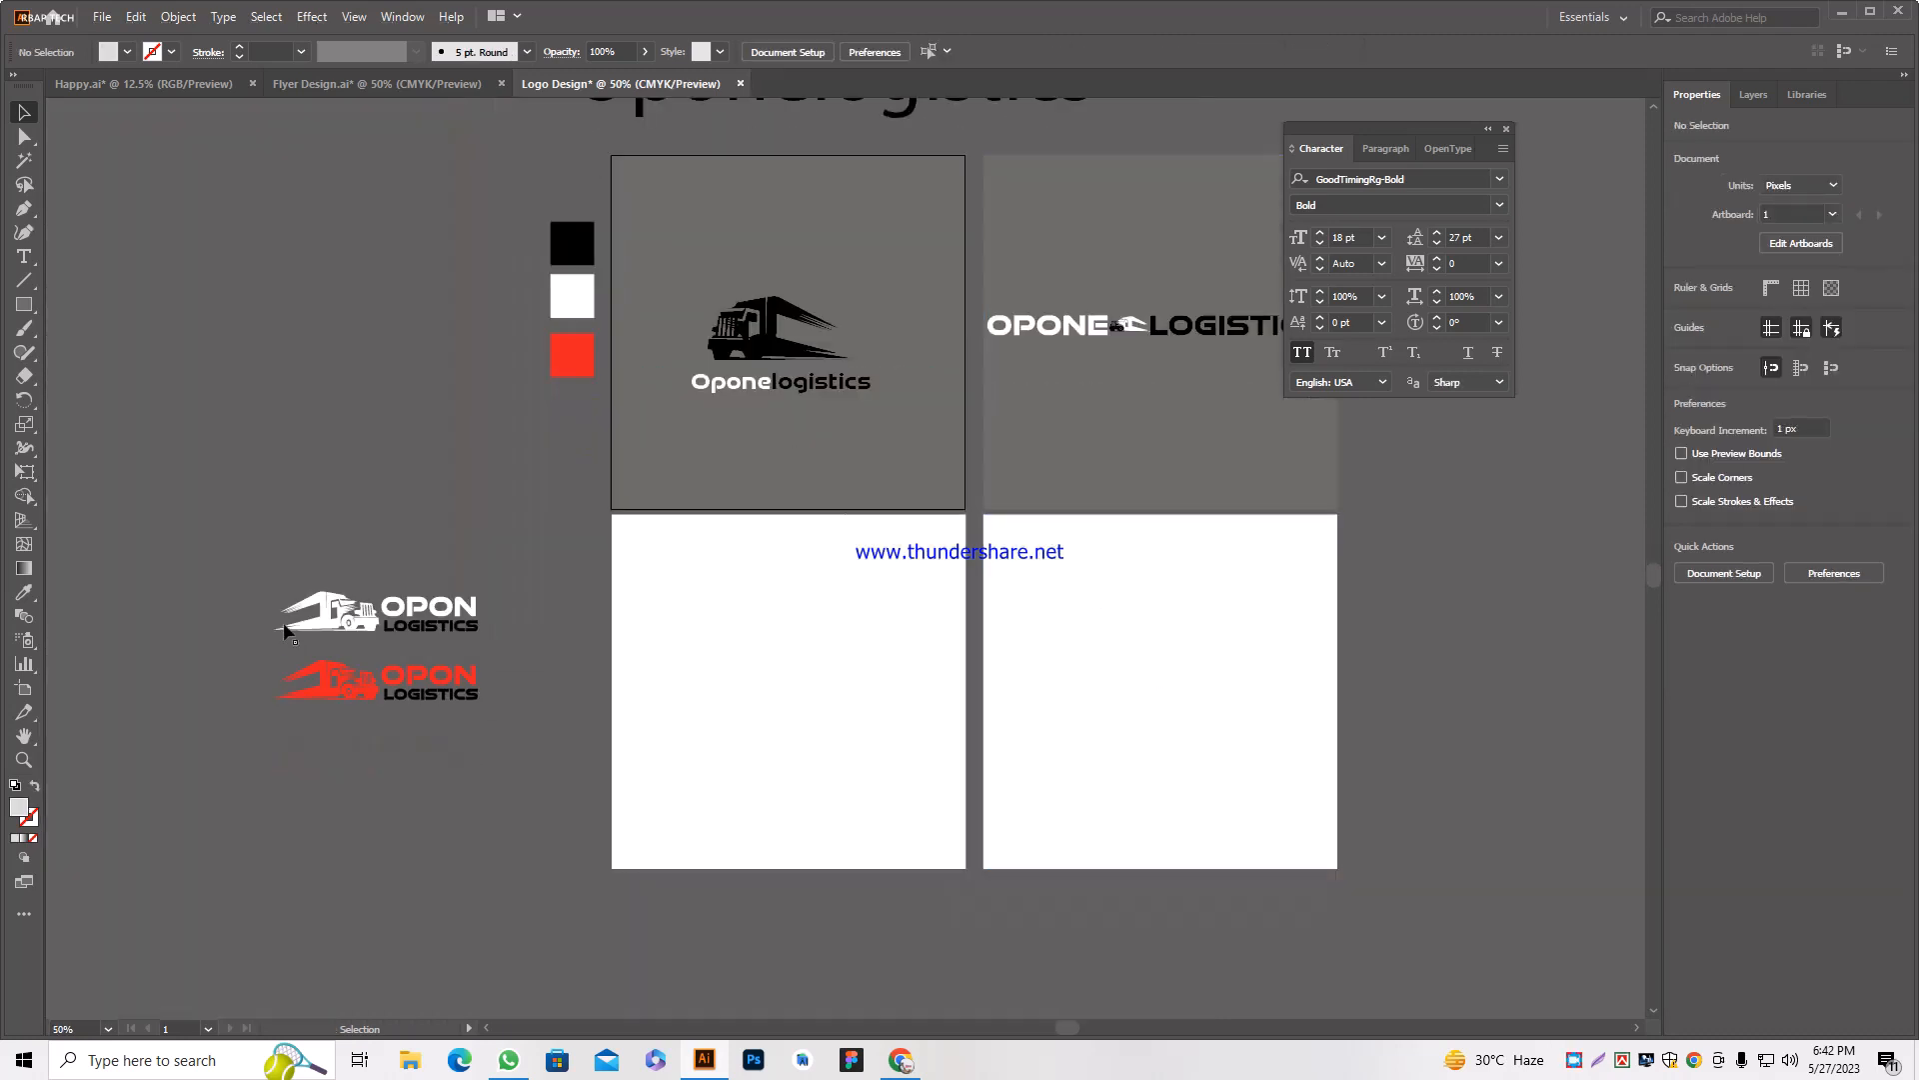
{"action": "scroll", "coordinate": [667, 570], "scroll_direction": "down", "scroll_amount": 2}
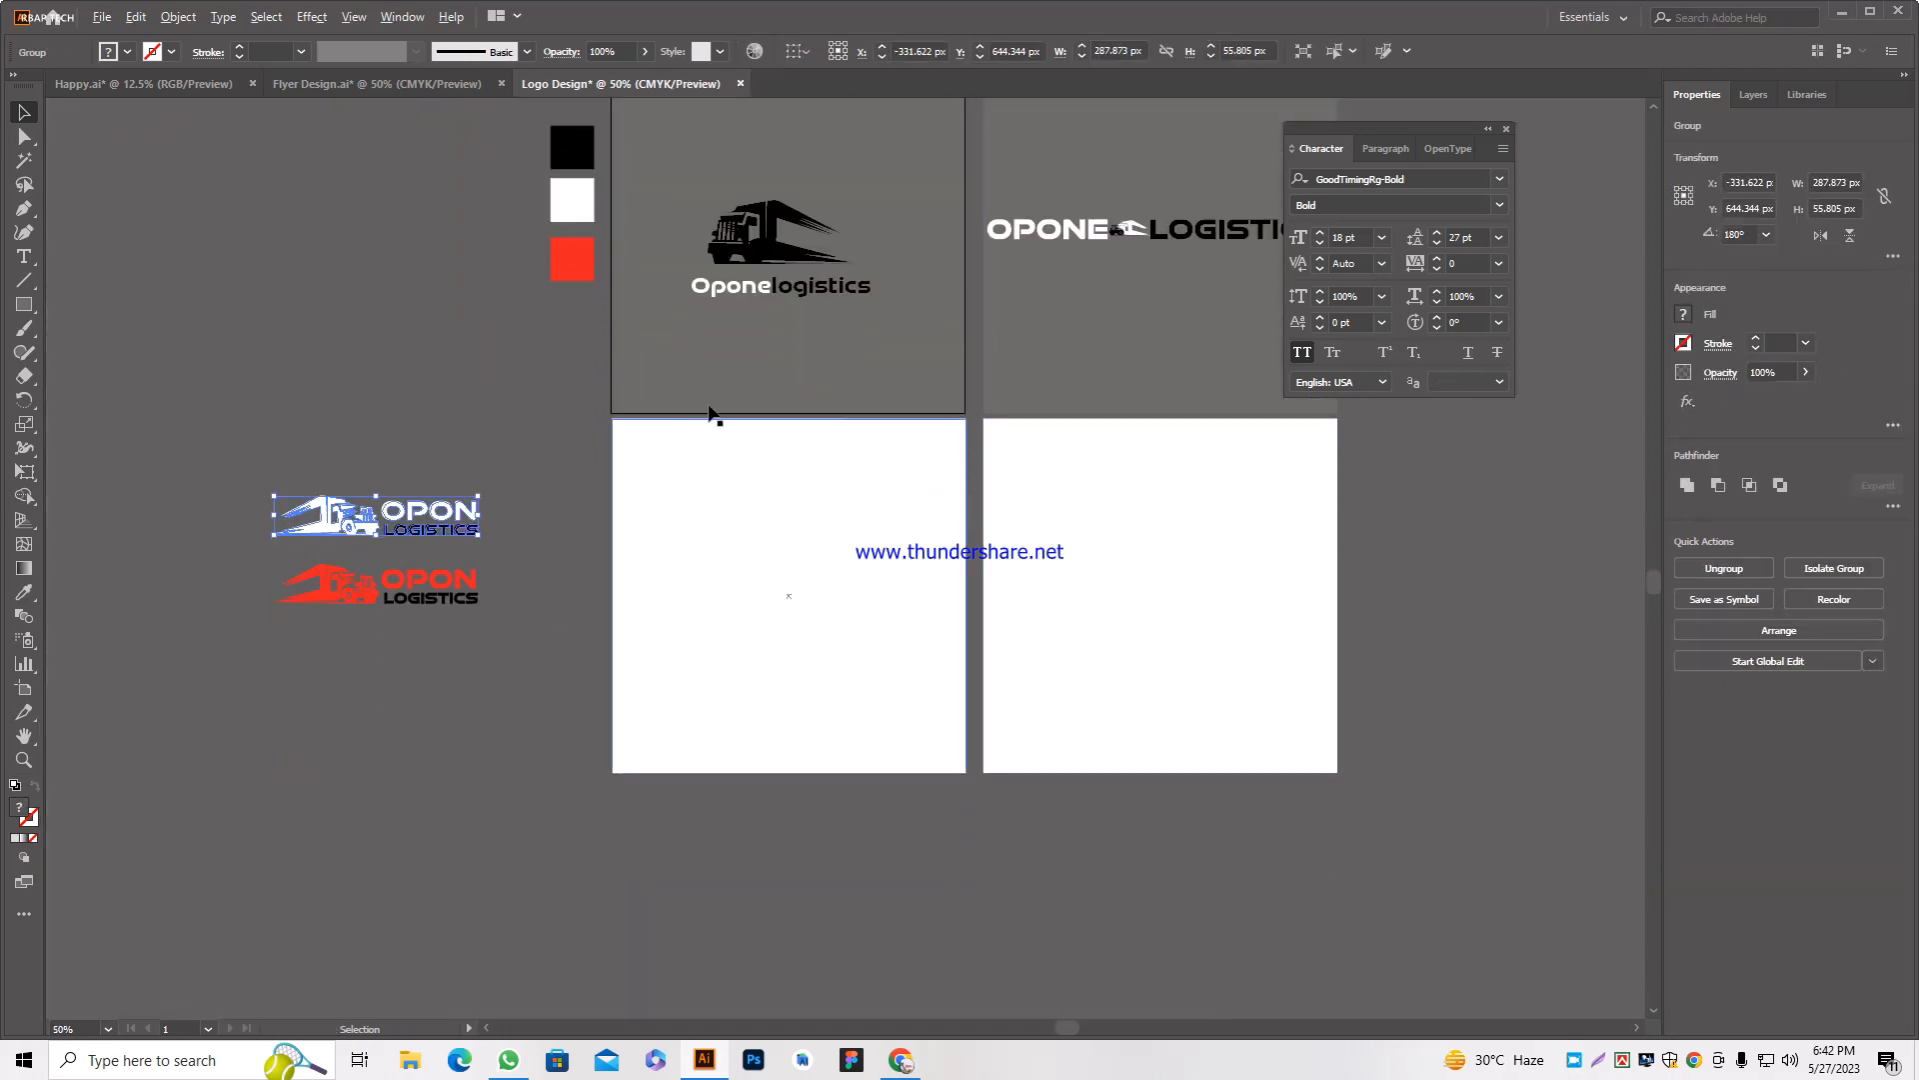
{"action": "left_click_drag", "start_coordinate": [765, 358], "coordinate": [759, 722]}
{"action": "left_click", "coordinate": [24, 592]}
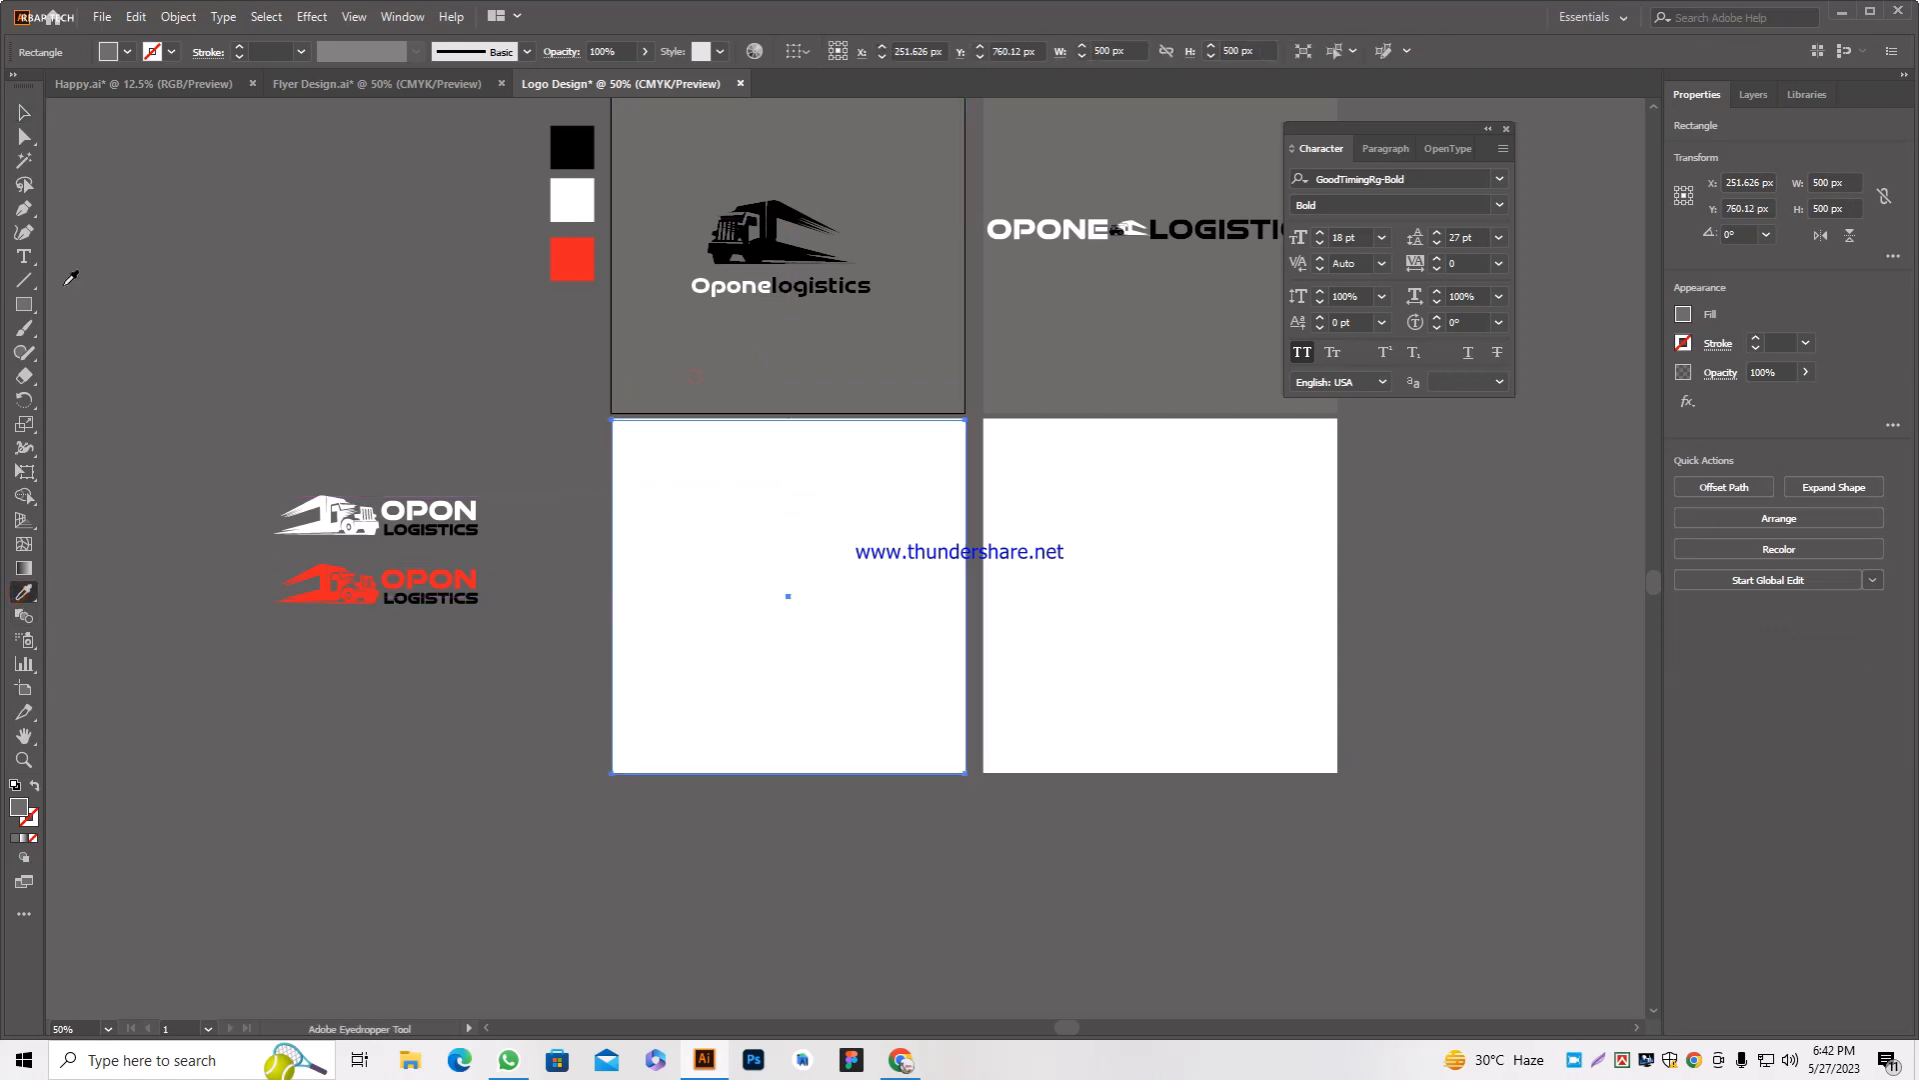
{"action": "left_click", "coordinate": [20, 116]}
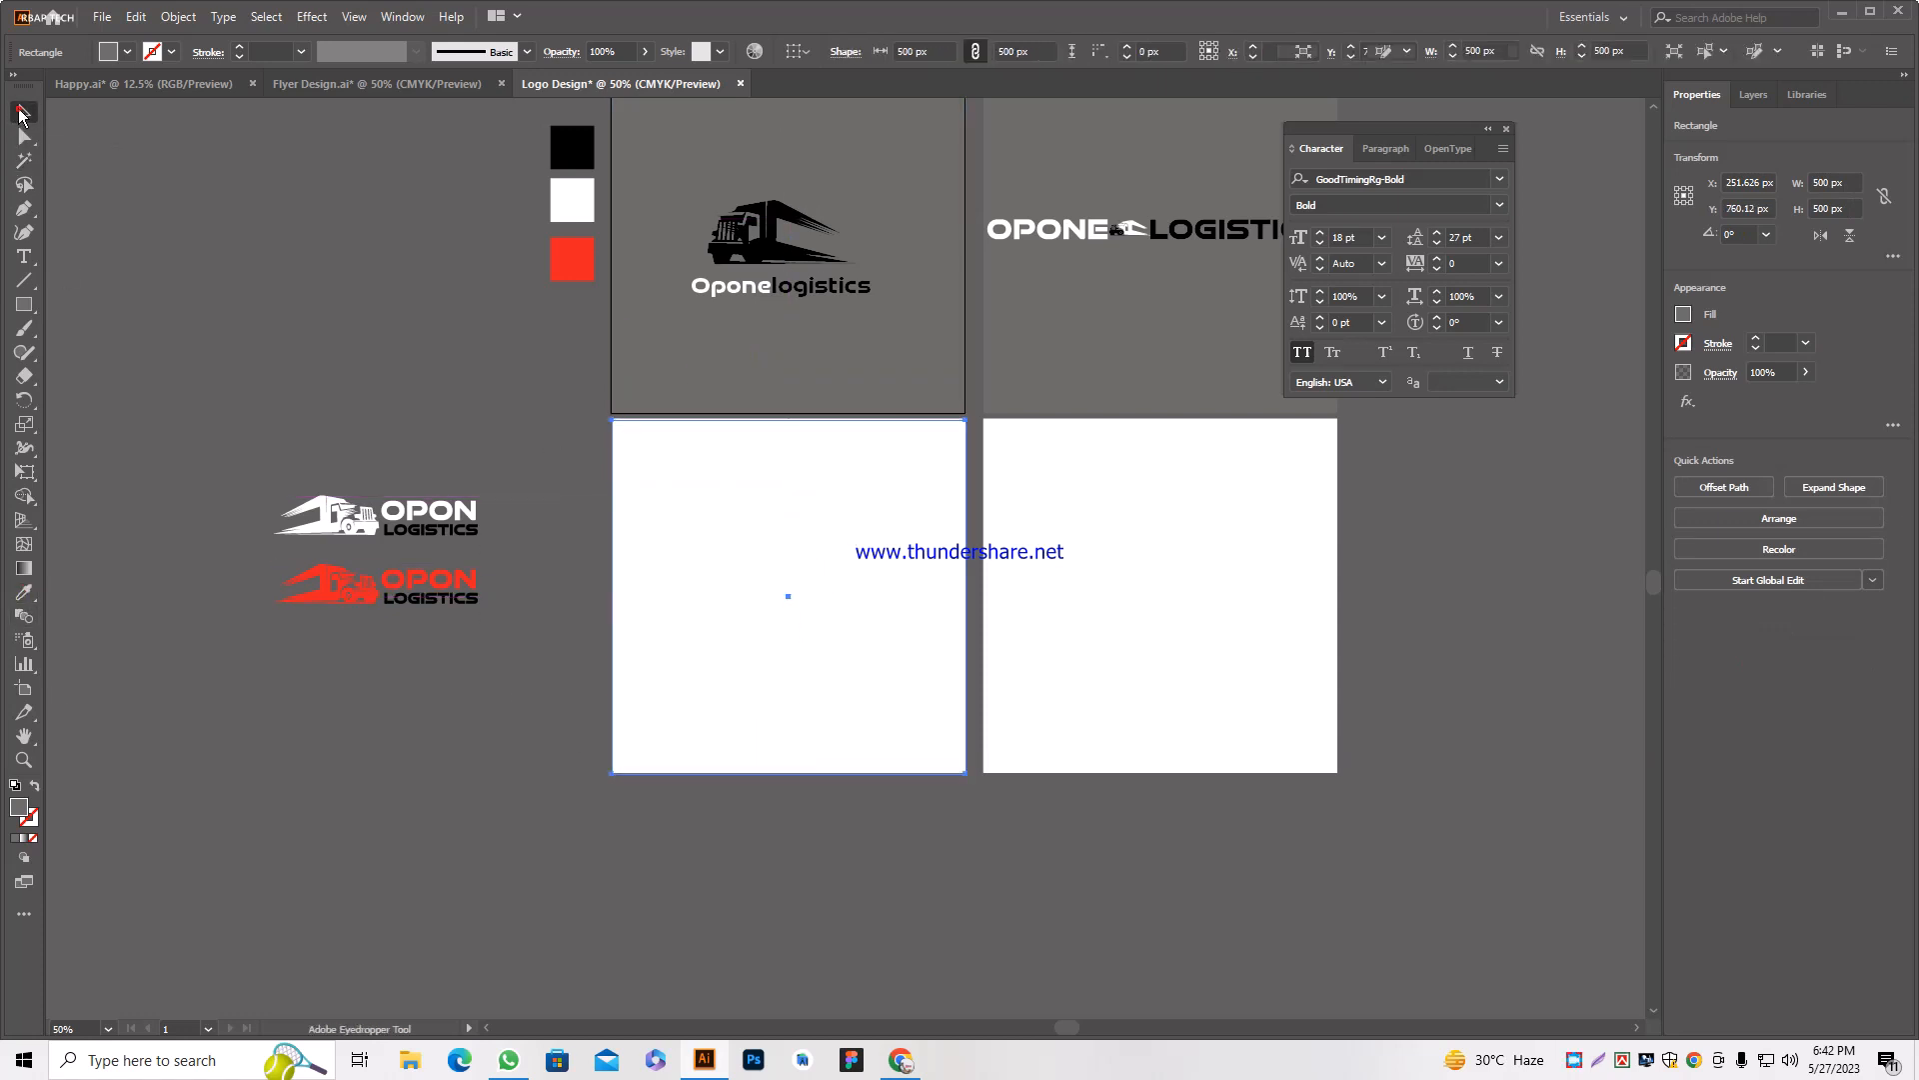
{"action": "left_click", "coordinate": [673, 375]}
{"action": "left_click", "coordinate": [694, 514]}
{"action": "left_click", "coordinate": [24, 592]}
{"action": "left_click", "coordinate": [711, 386]}
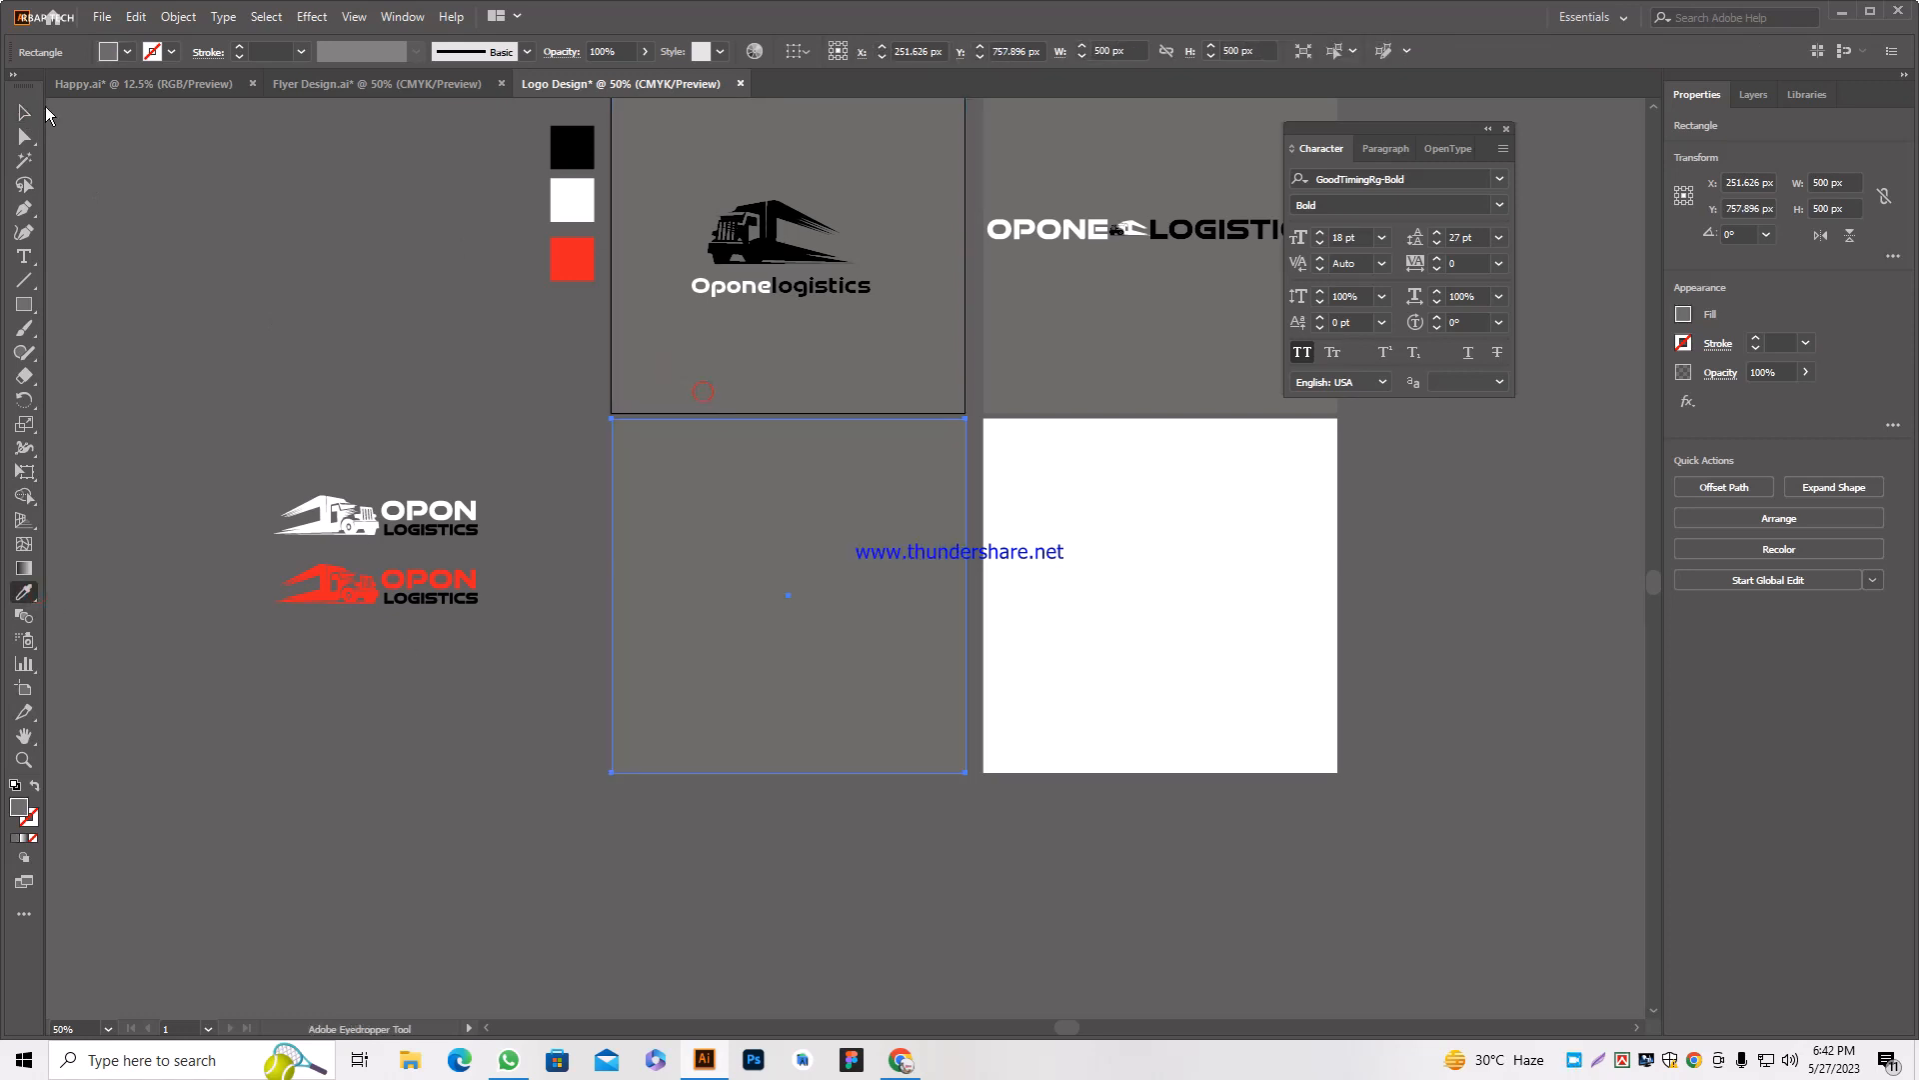
{"action": "left_click", "coordinate": [24, 112]}
Place the white truck OPON LOGISTICS logo on the lower-left square and enlarge it proportionally to nearly the square's width.
{"action": "left_click_drag", "start_coordinate": [287, 442], "coordinate": [718, 620]}
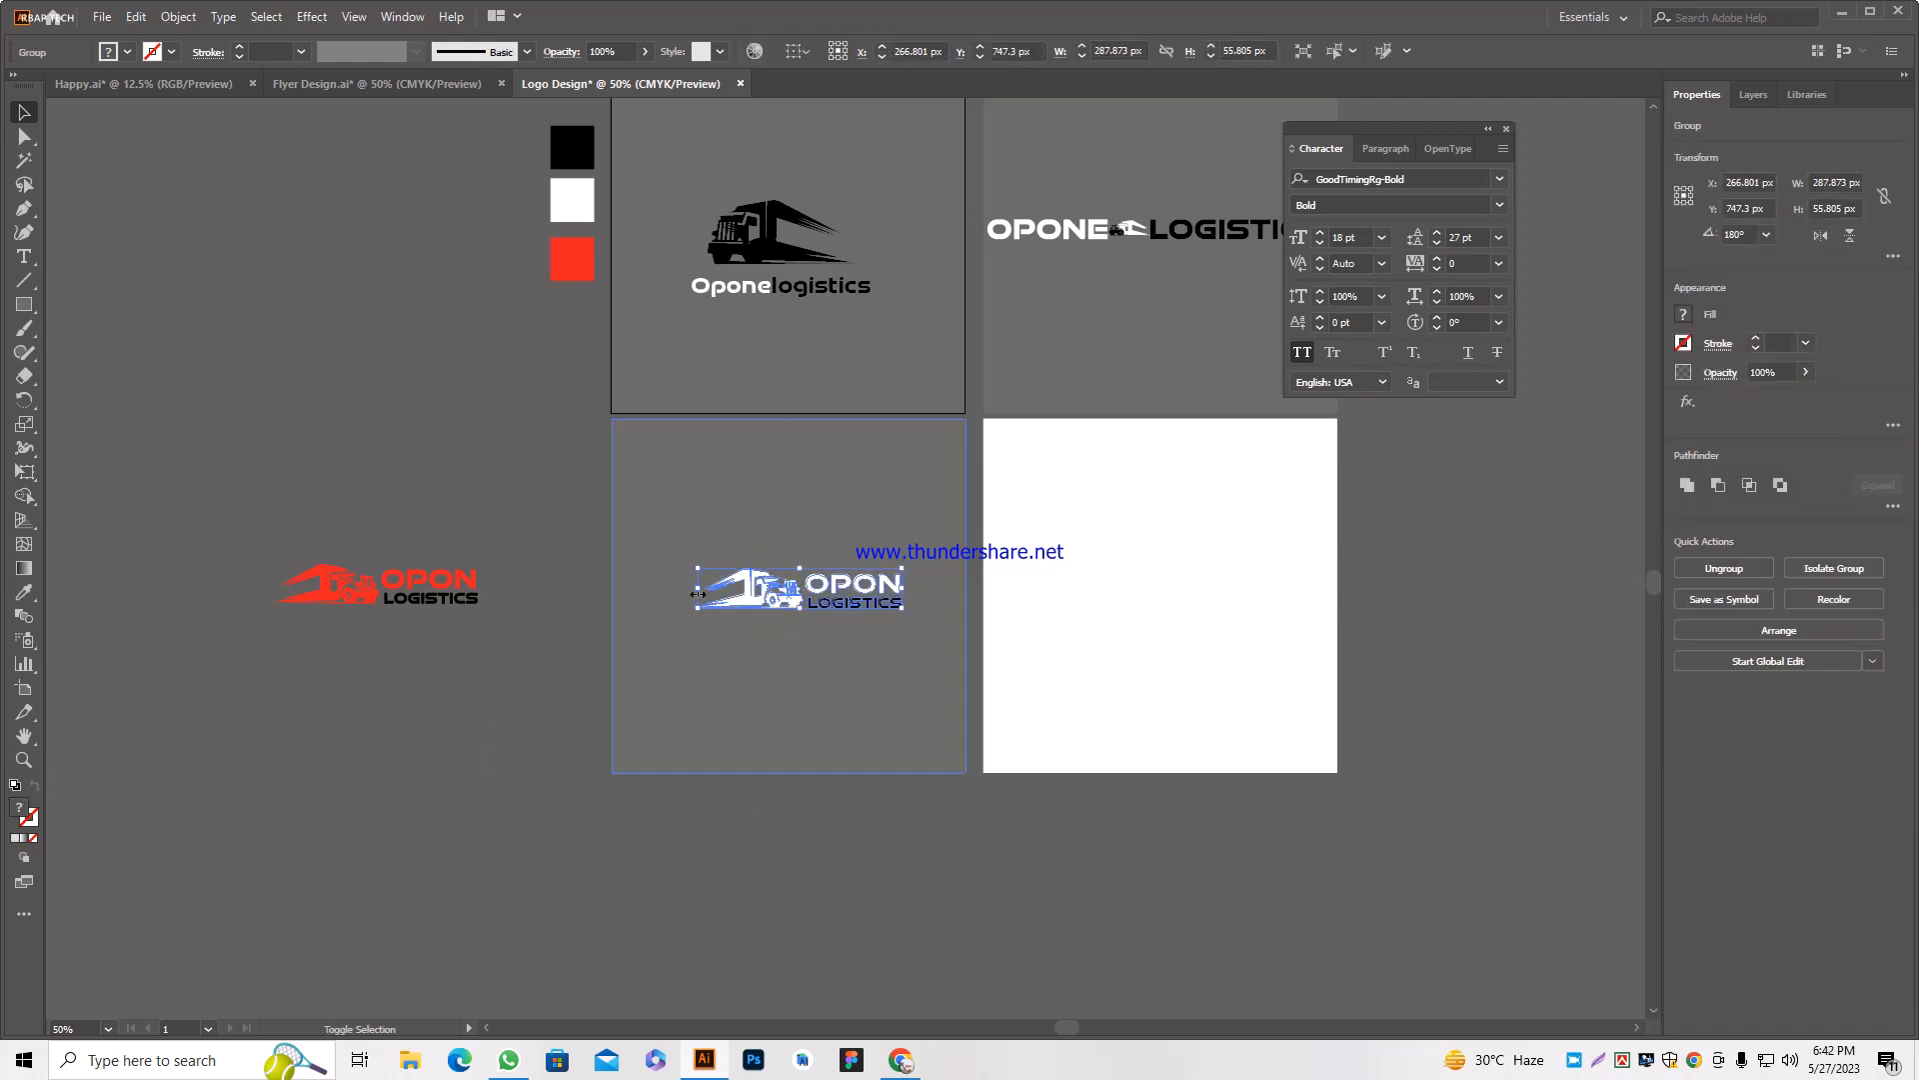
{"action": "left_click_drag", "start_coordinate": [697, 589], "coordinate": [636, 592]}
{"action": "left_click_drag", "start_coordinate": [905, 590], "coordinate": [946, 591]}
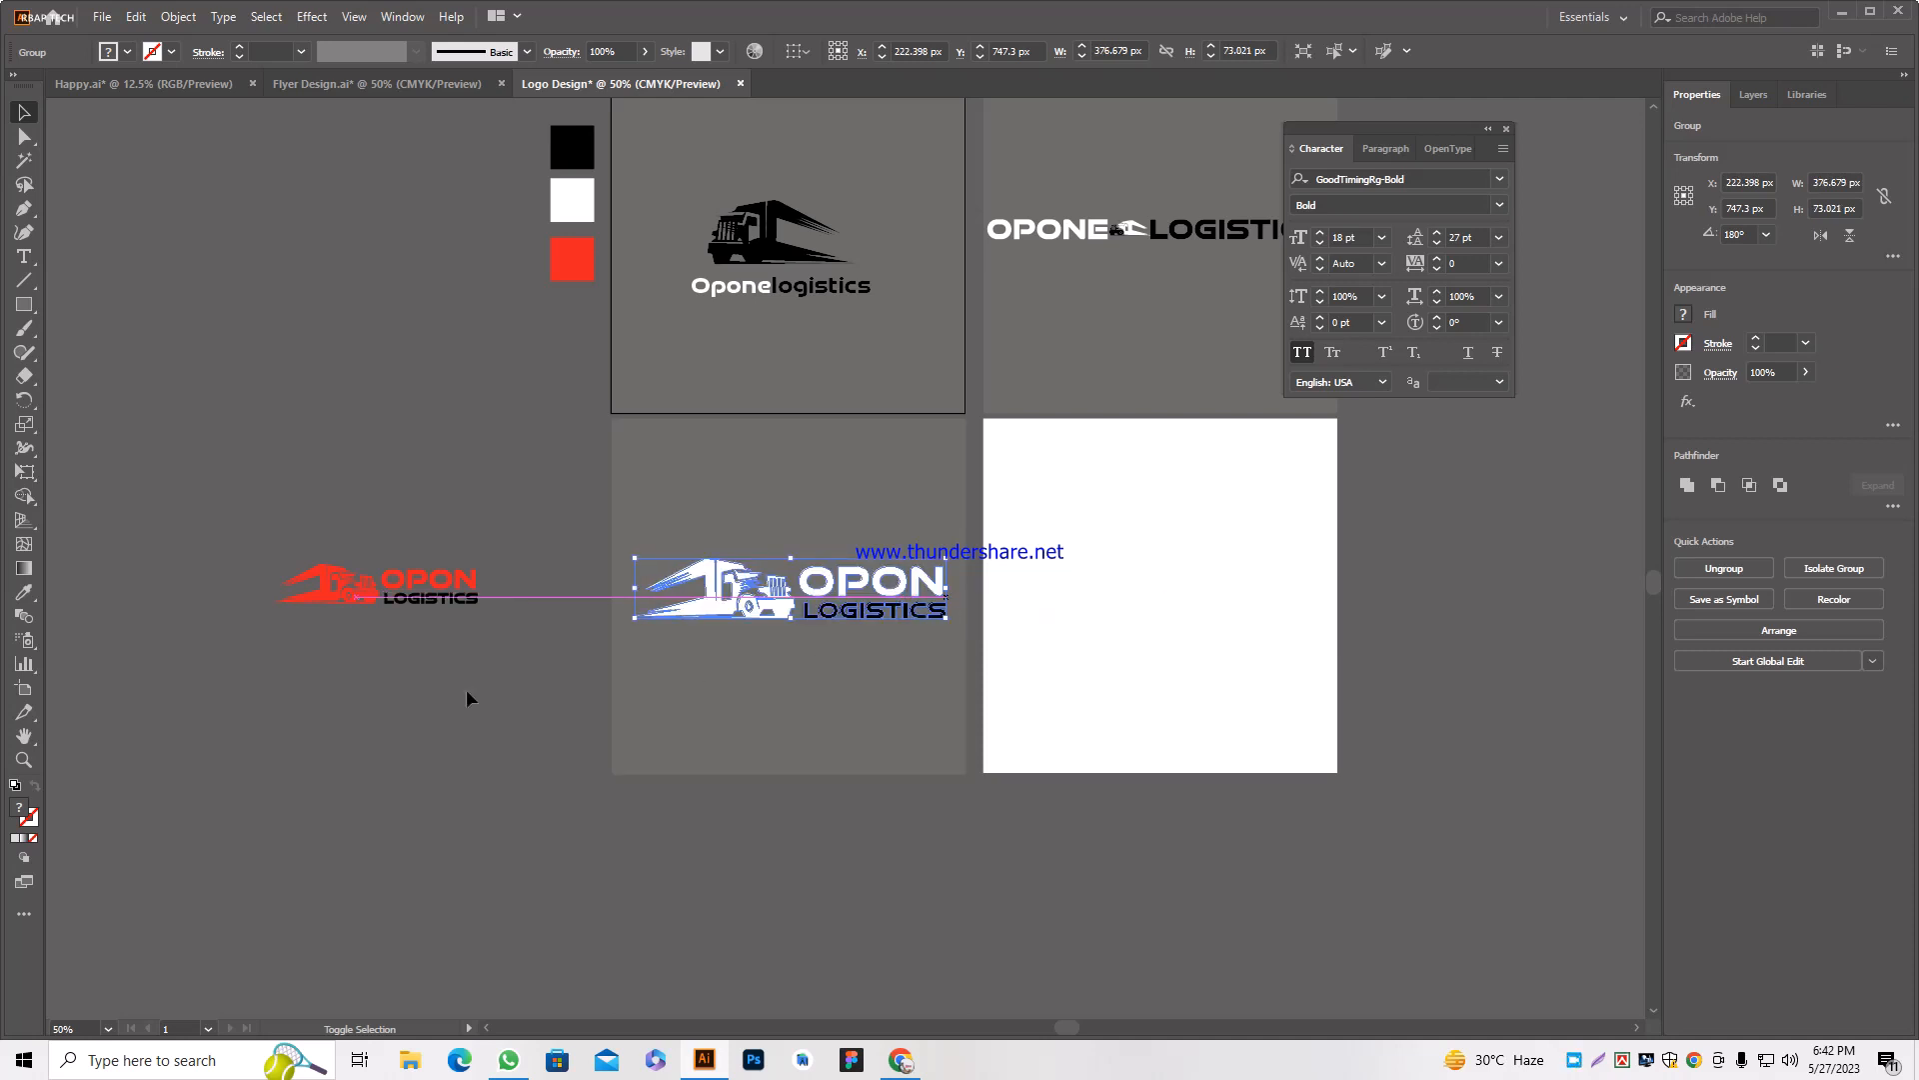
Place the red truck OPON LOGISTICS logo on the white lower-right square and enlarge it proportionally to nearly the square's width.
{"action": "left_click", "coordinate": [445, 695]}
{"action": "left_click_drag", "start_coordinate": [225, 653], "coordinate": [494, 516]}
{"action": "left_click_drag", "start_coordinate": [412, 580], "coordinate": [1320, 606]}
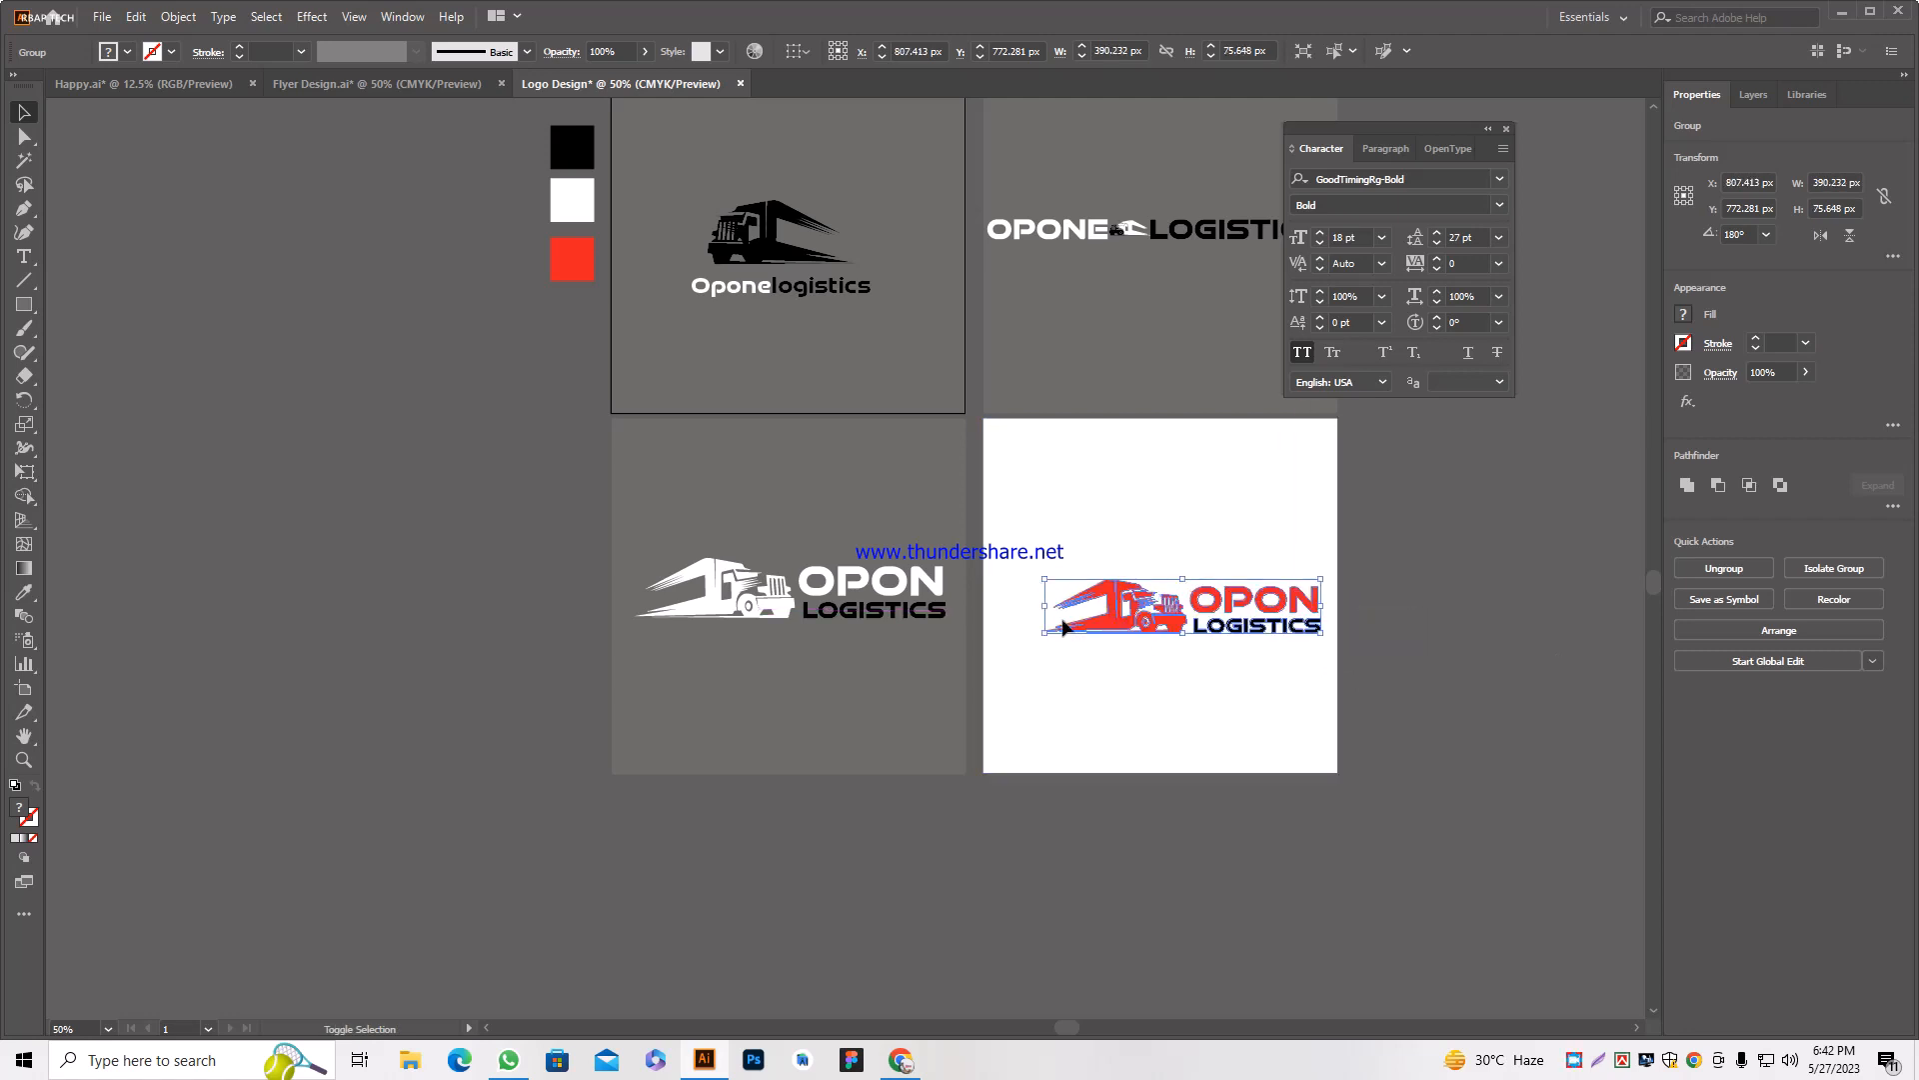
{"action": "left_click_drag", "start_coordinate": [1044, 606], "coordinate": [997, 605]}
{"action": "left_click", "coordinate": [1511, 642]}
Copy a screenshot of the four-square logo presentation and switch to WhatsApp.
{"action": "scroll", "coordinate": [236, 499], "scroll_direction": "down", "scroll_amount": 2}
{"action": "scroll", "coordinate": [437, 487], "scroll_direction": "up", "scroll_amount": 1}
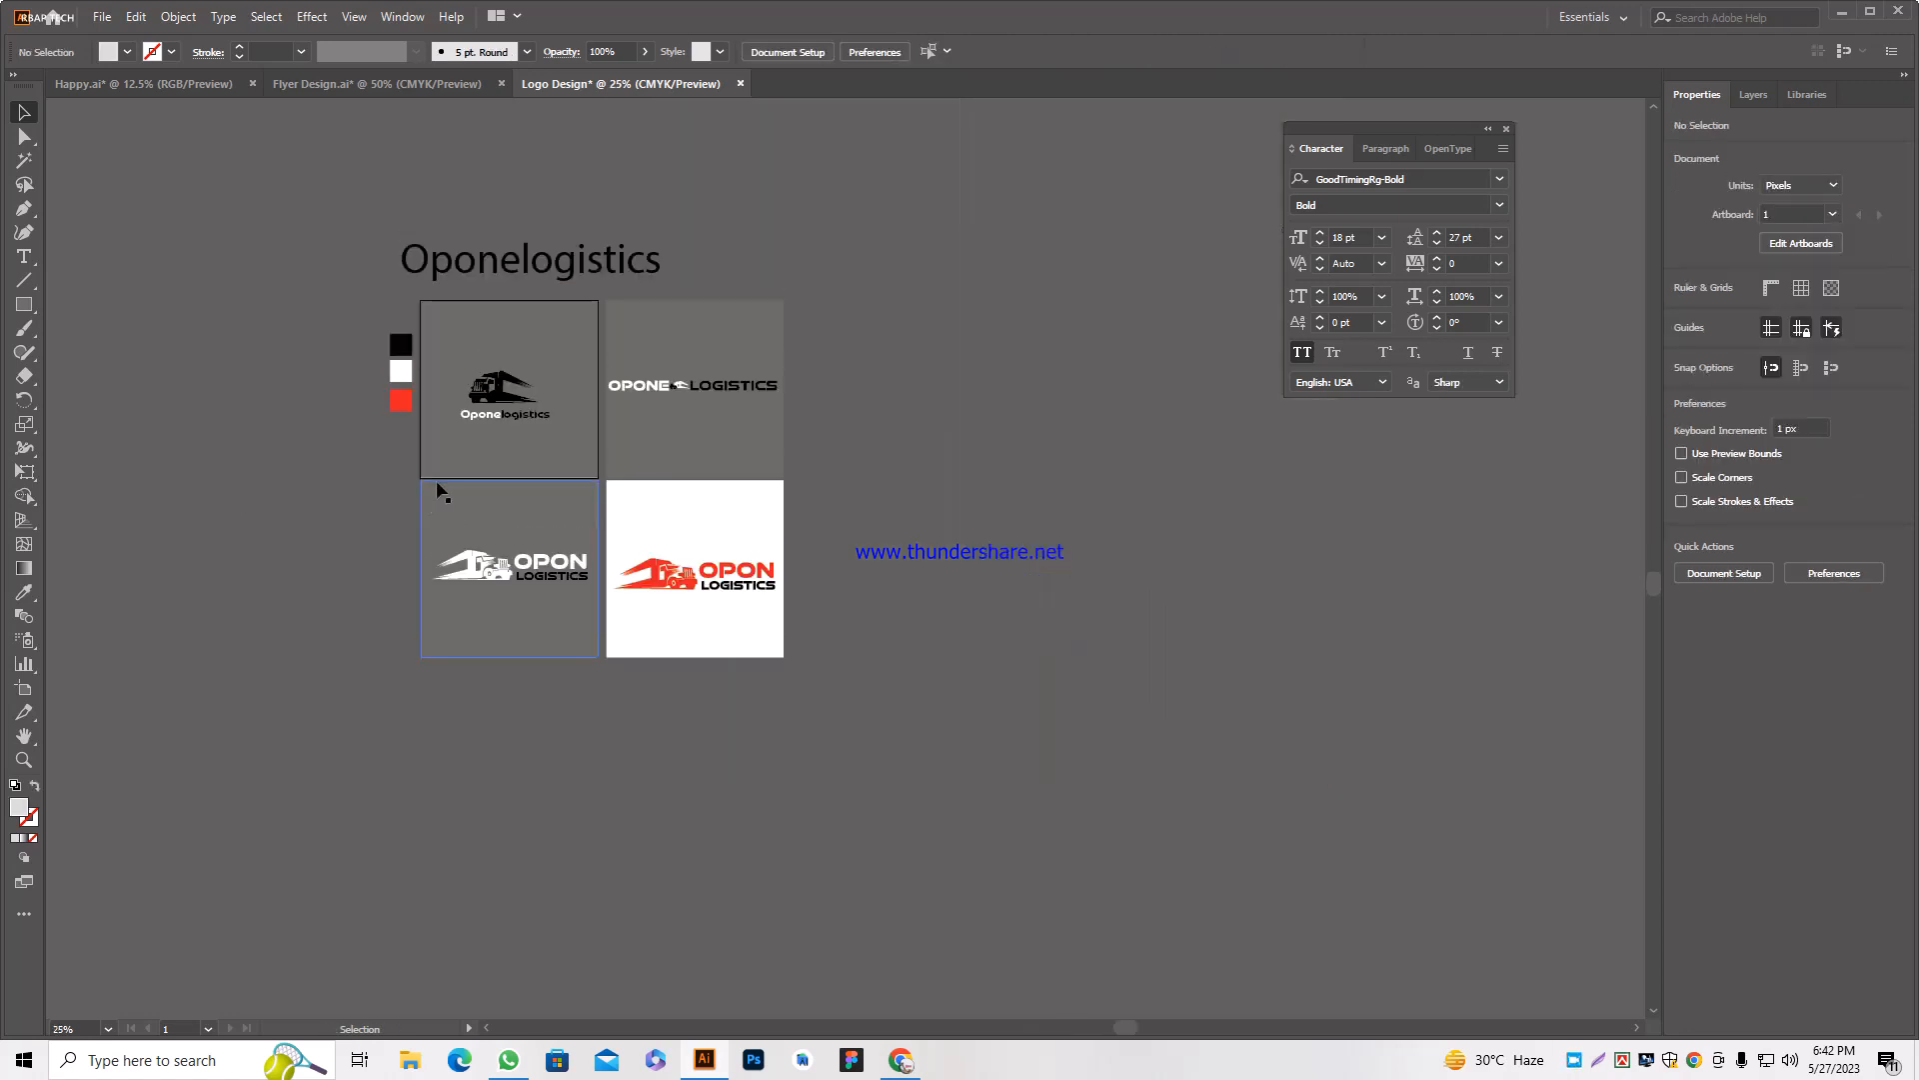
{"action": "scroll", "coordinate": [442, 488], "scroll_direction": "up", "scroll_amount": 2}
{"action": "scroll", "coordinate": [446, 497], "scroll_direction": "up", "scroll_amount": 1}
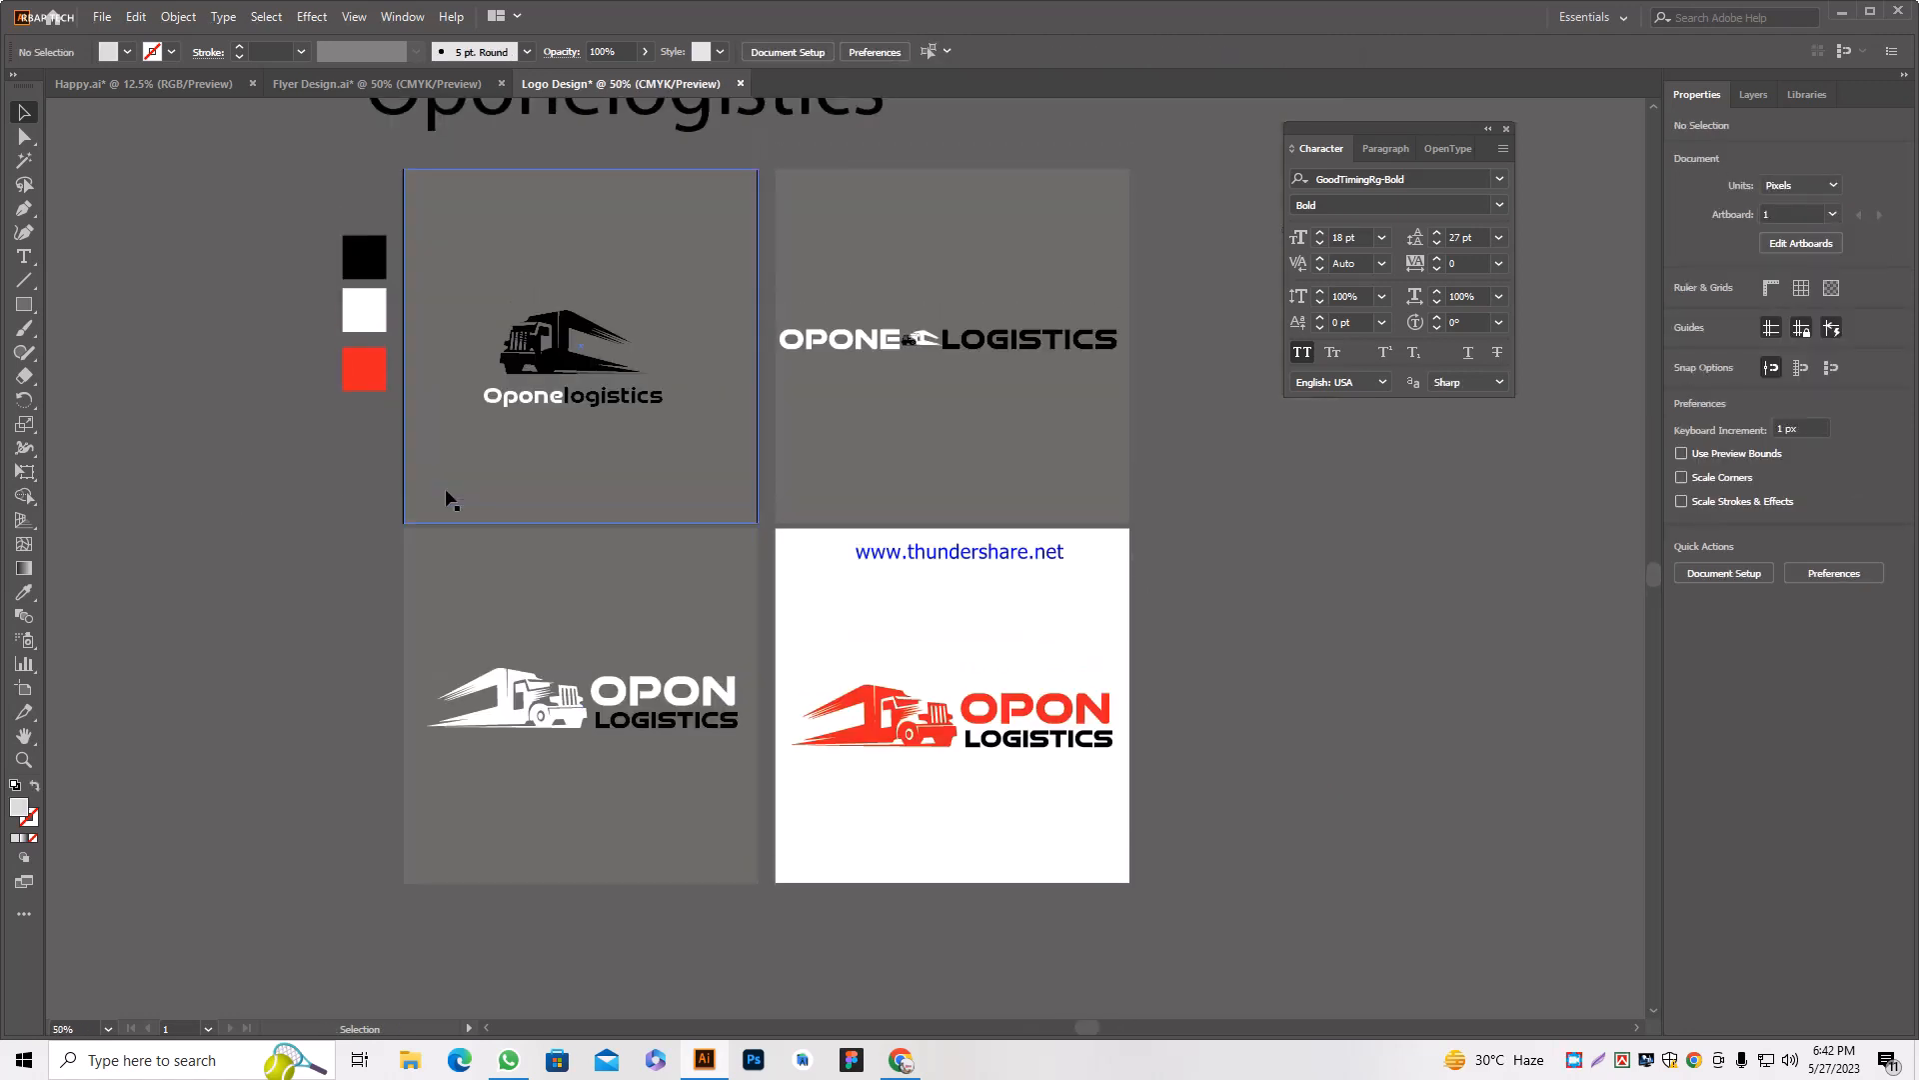
{"action": "left_click", "coordinate": [1600, 1066]}
{"action": "left_click_drag", "start_coordinate": [399, 168], "coordinate": [1132, 882]}
{"action": "right_click", "coordinate": [822, 463]}
{"action": "left_click", "coordinate": [842, 440]}
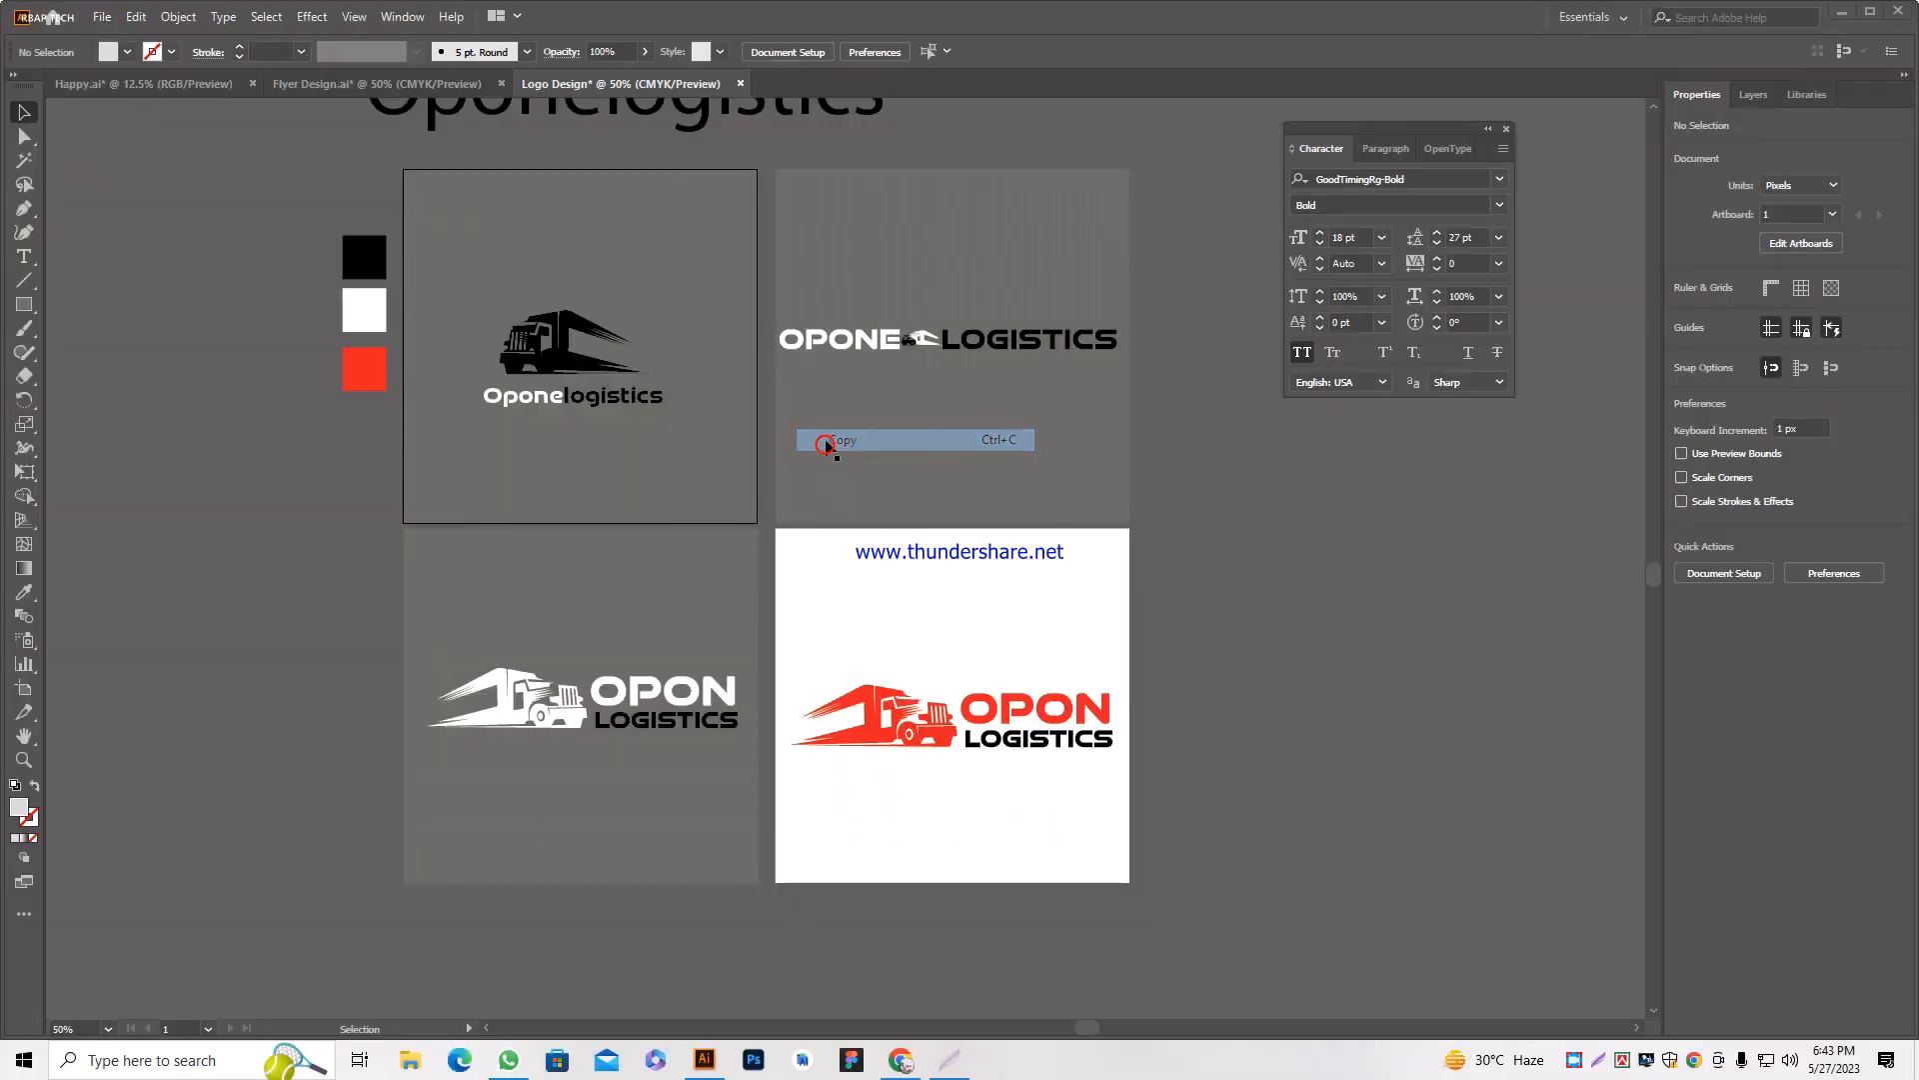
{"action": "left_click", "coordinate": [508, 1059]}
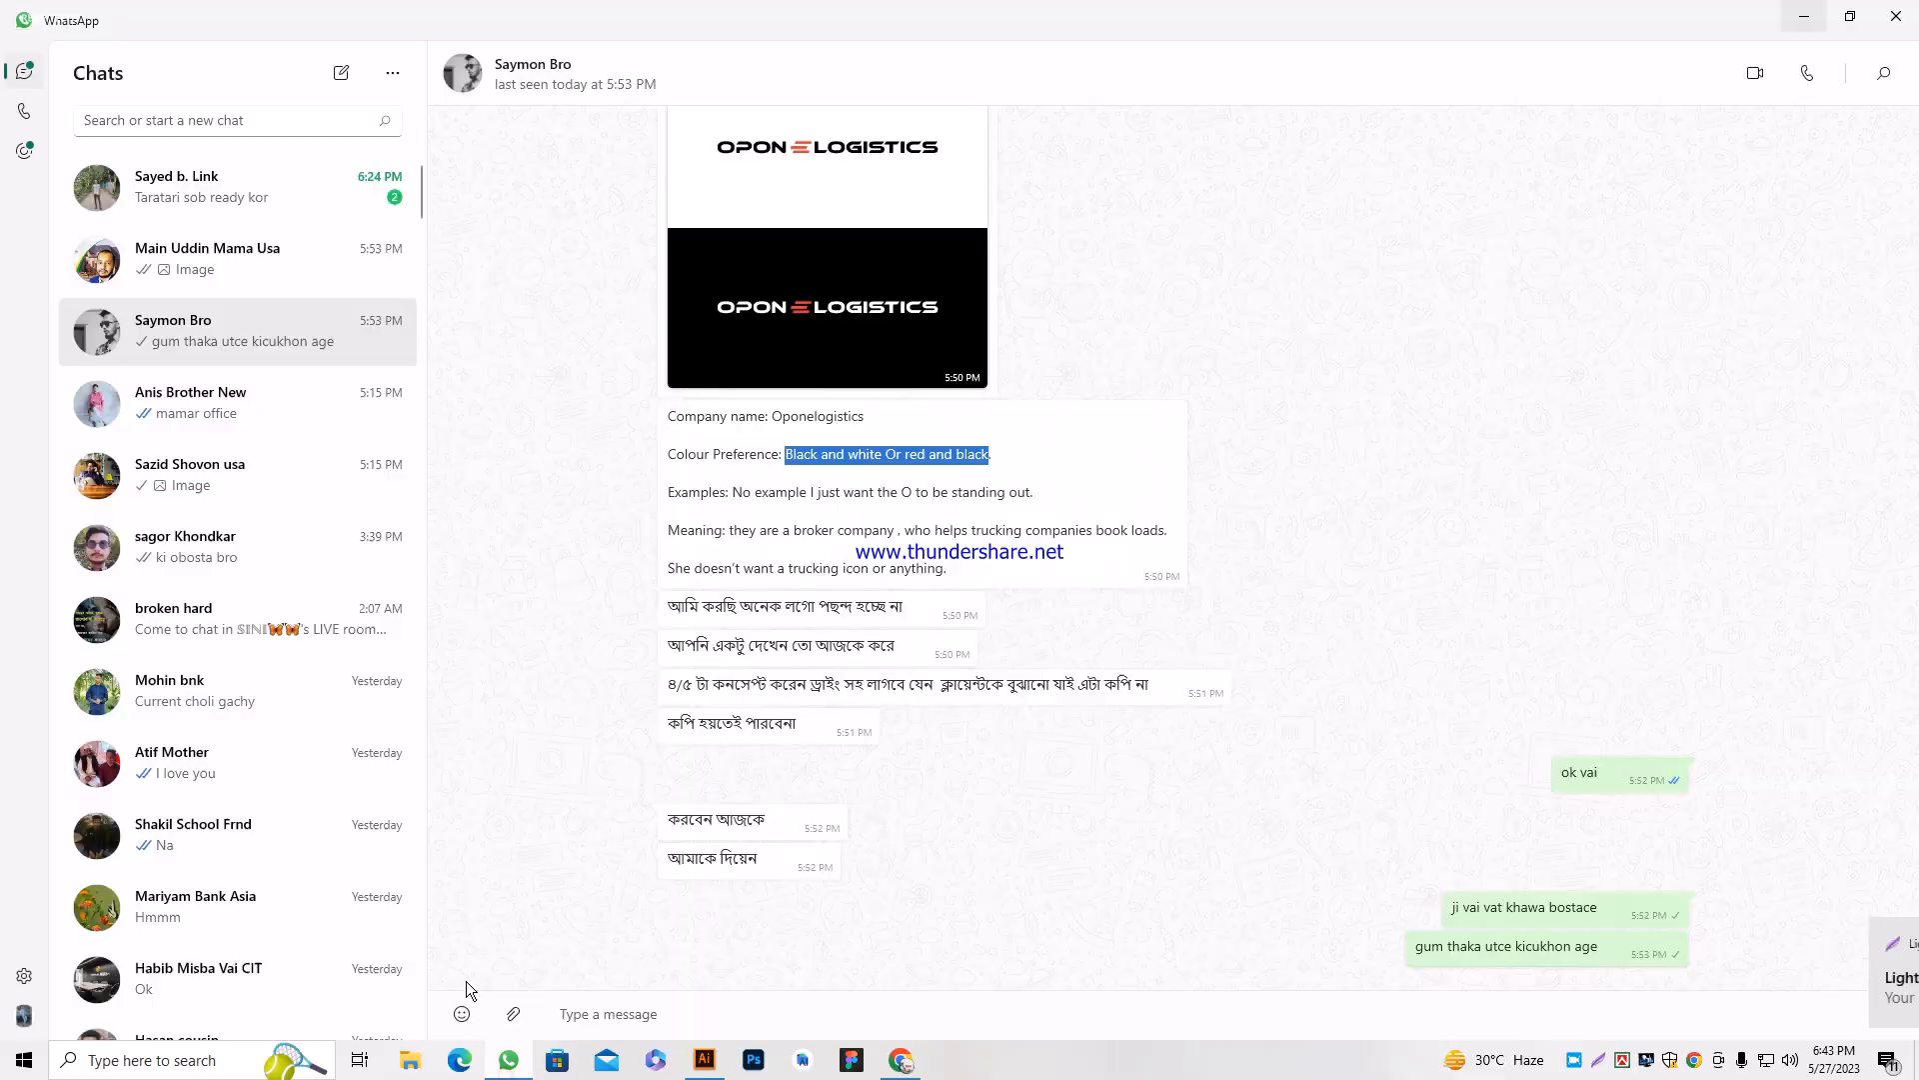
{"action": "left_click", "coordinate": [609, 1016]}
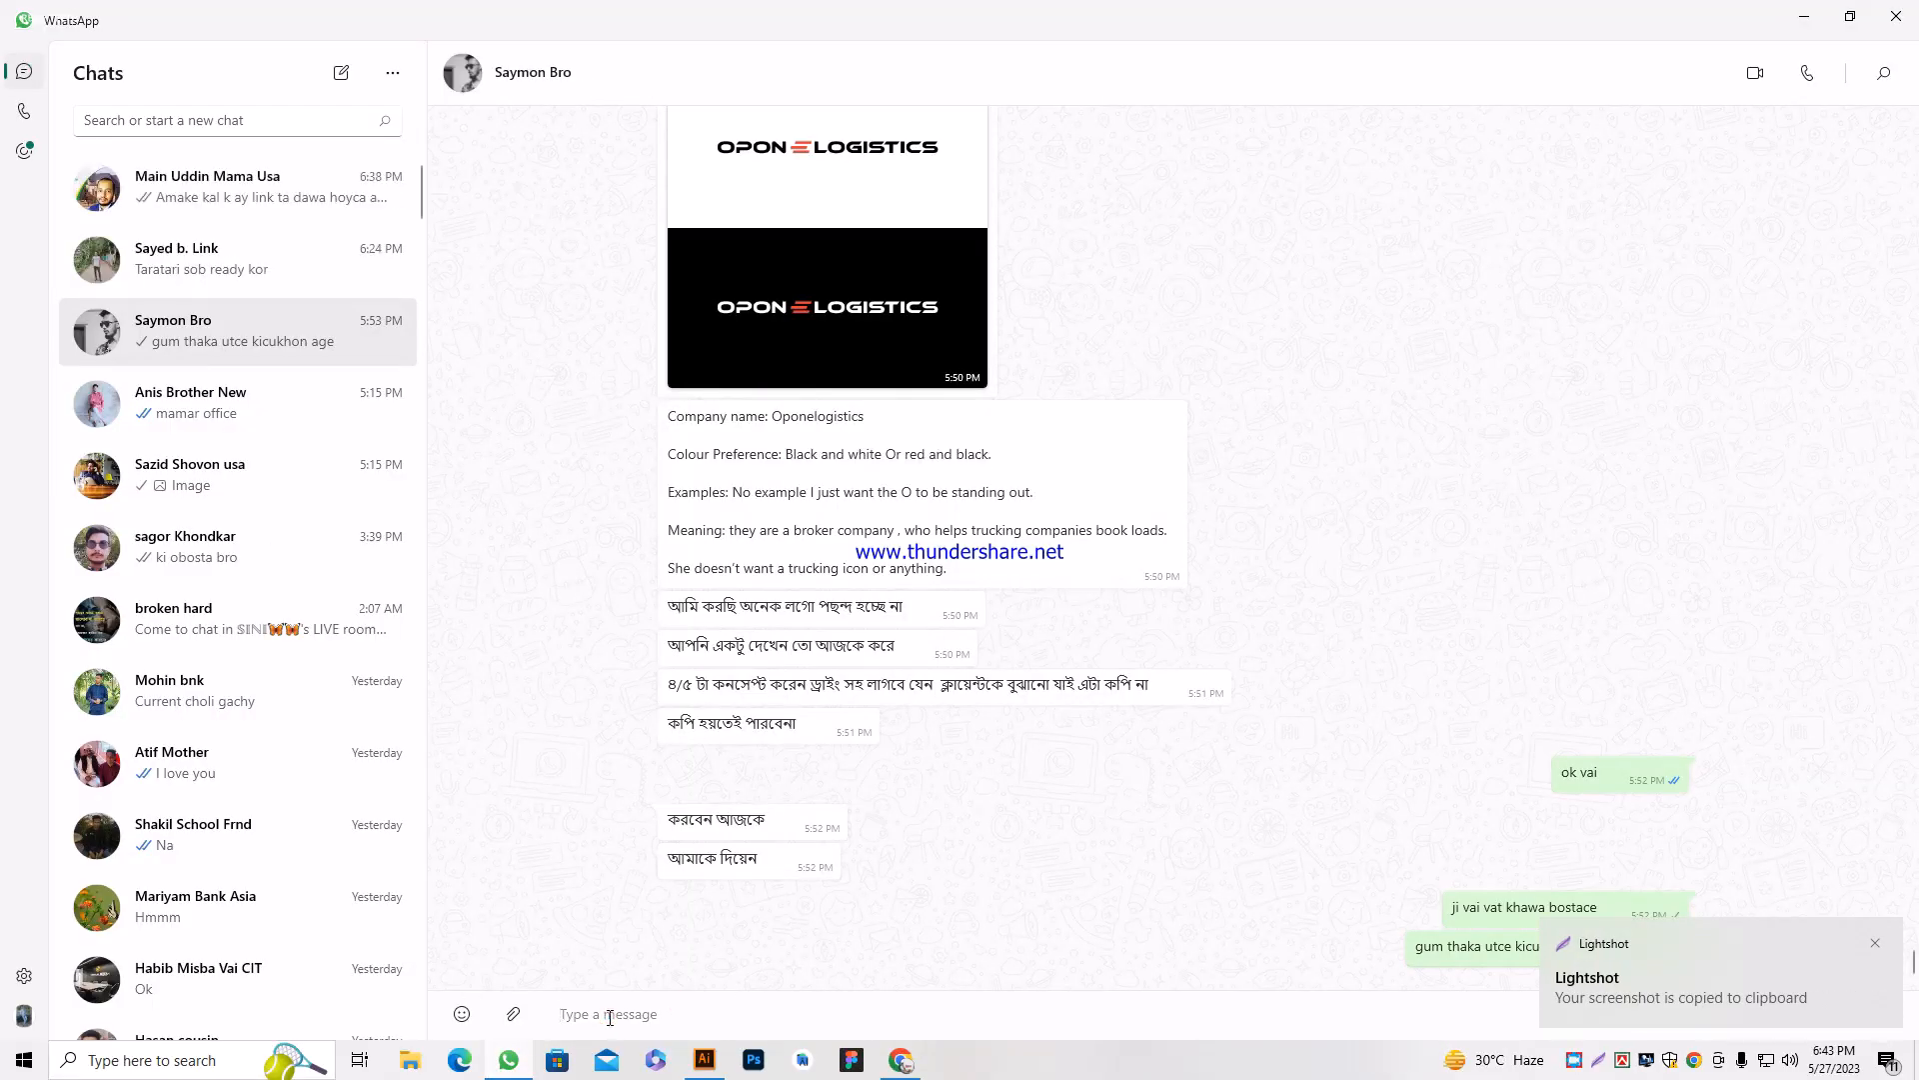
{"action": "key", "text": "ctrl+v"}
{"action": "key", "text": "Escape"}
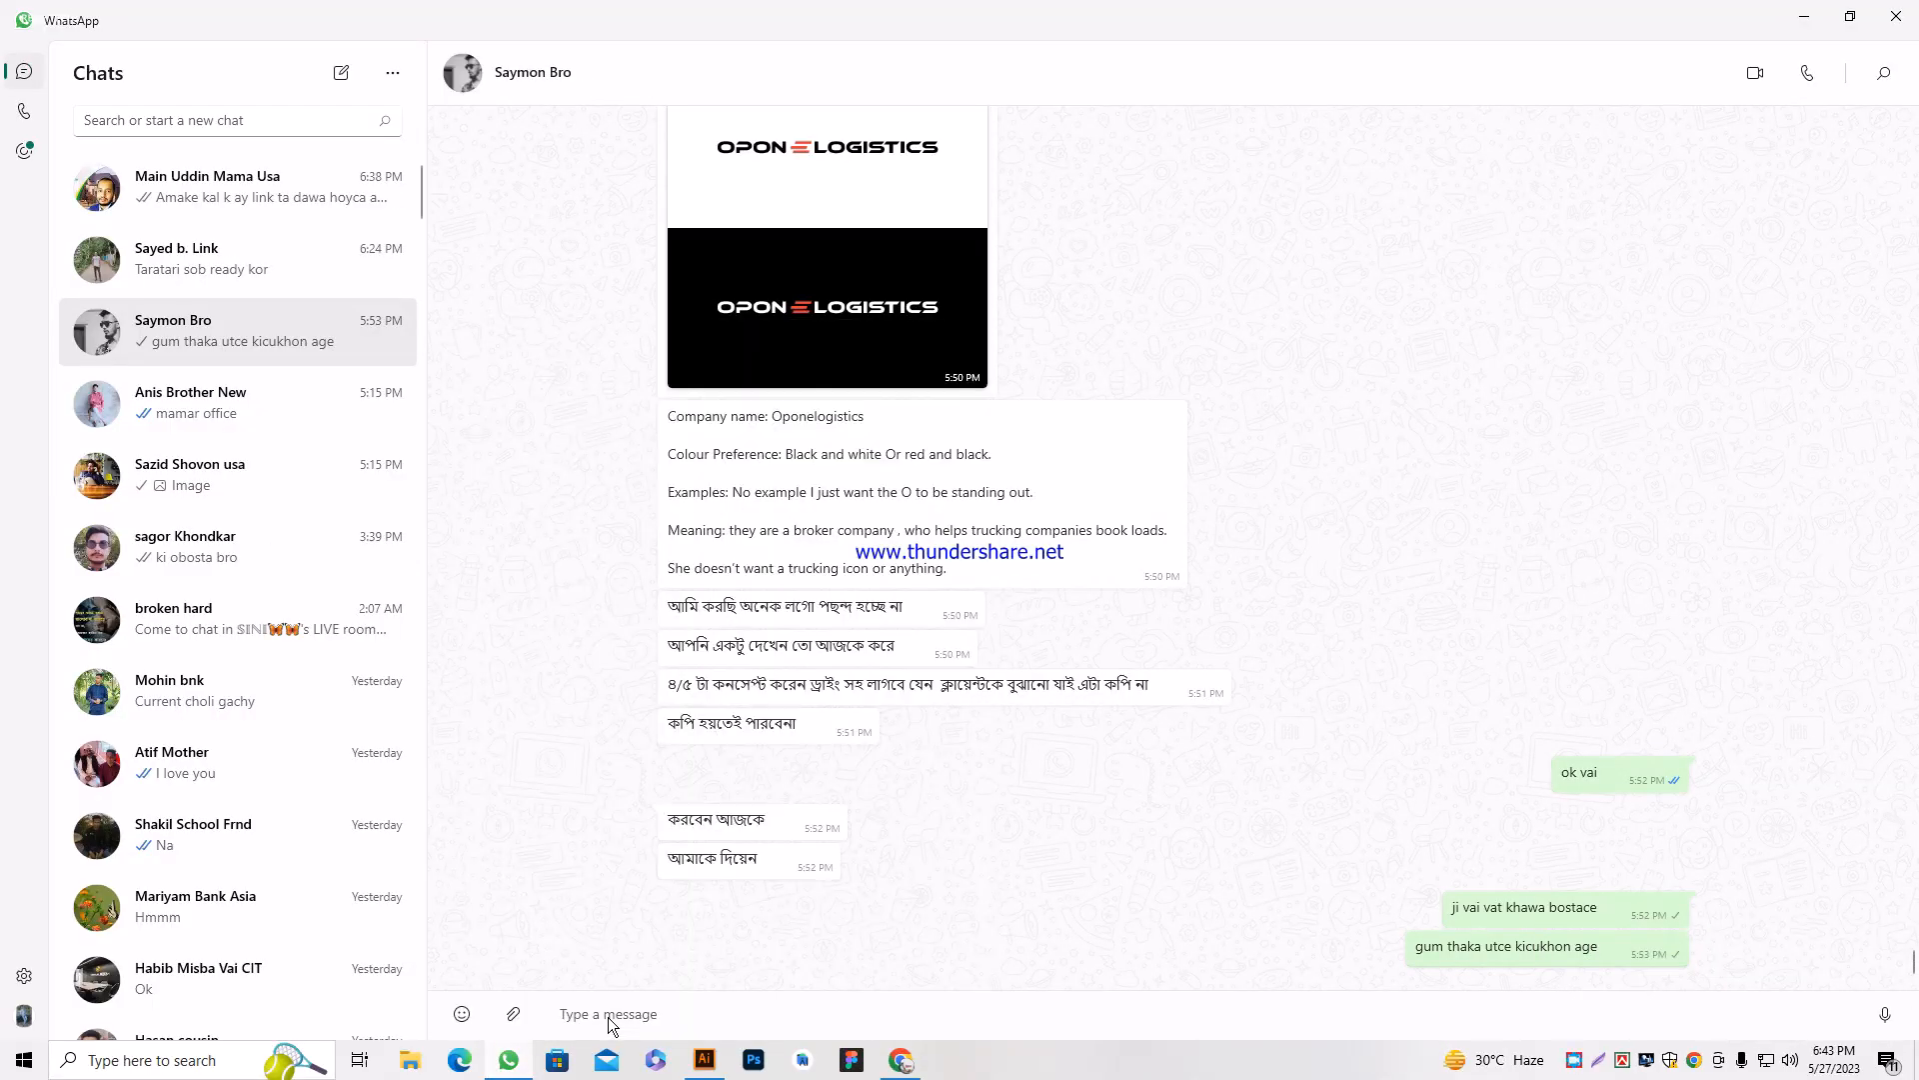
Switch back to Illustrator, start Save As for the logo document, and create a Desktop folder named after the contact.
{"action": "left_click", "coordinate": [1807, 14]}
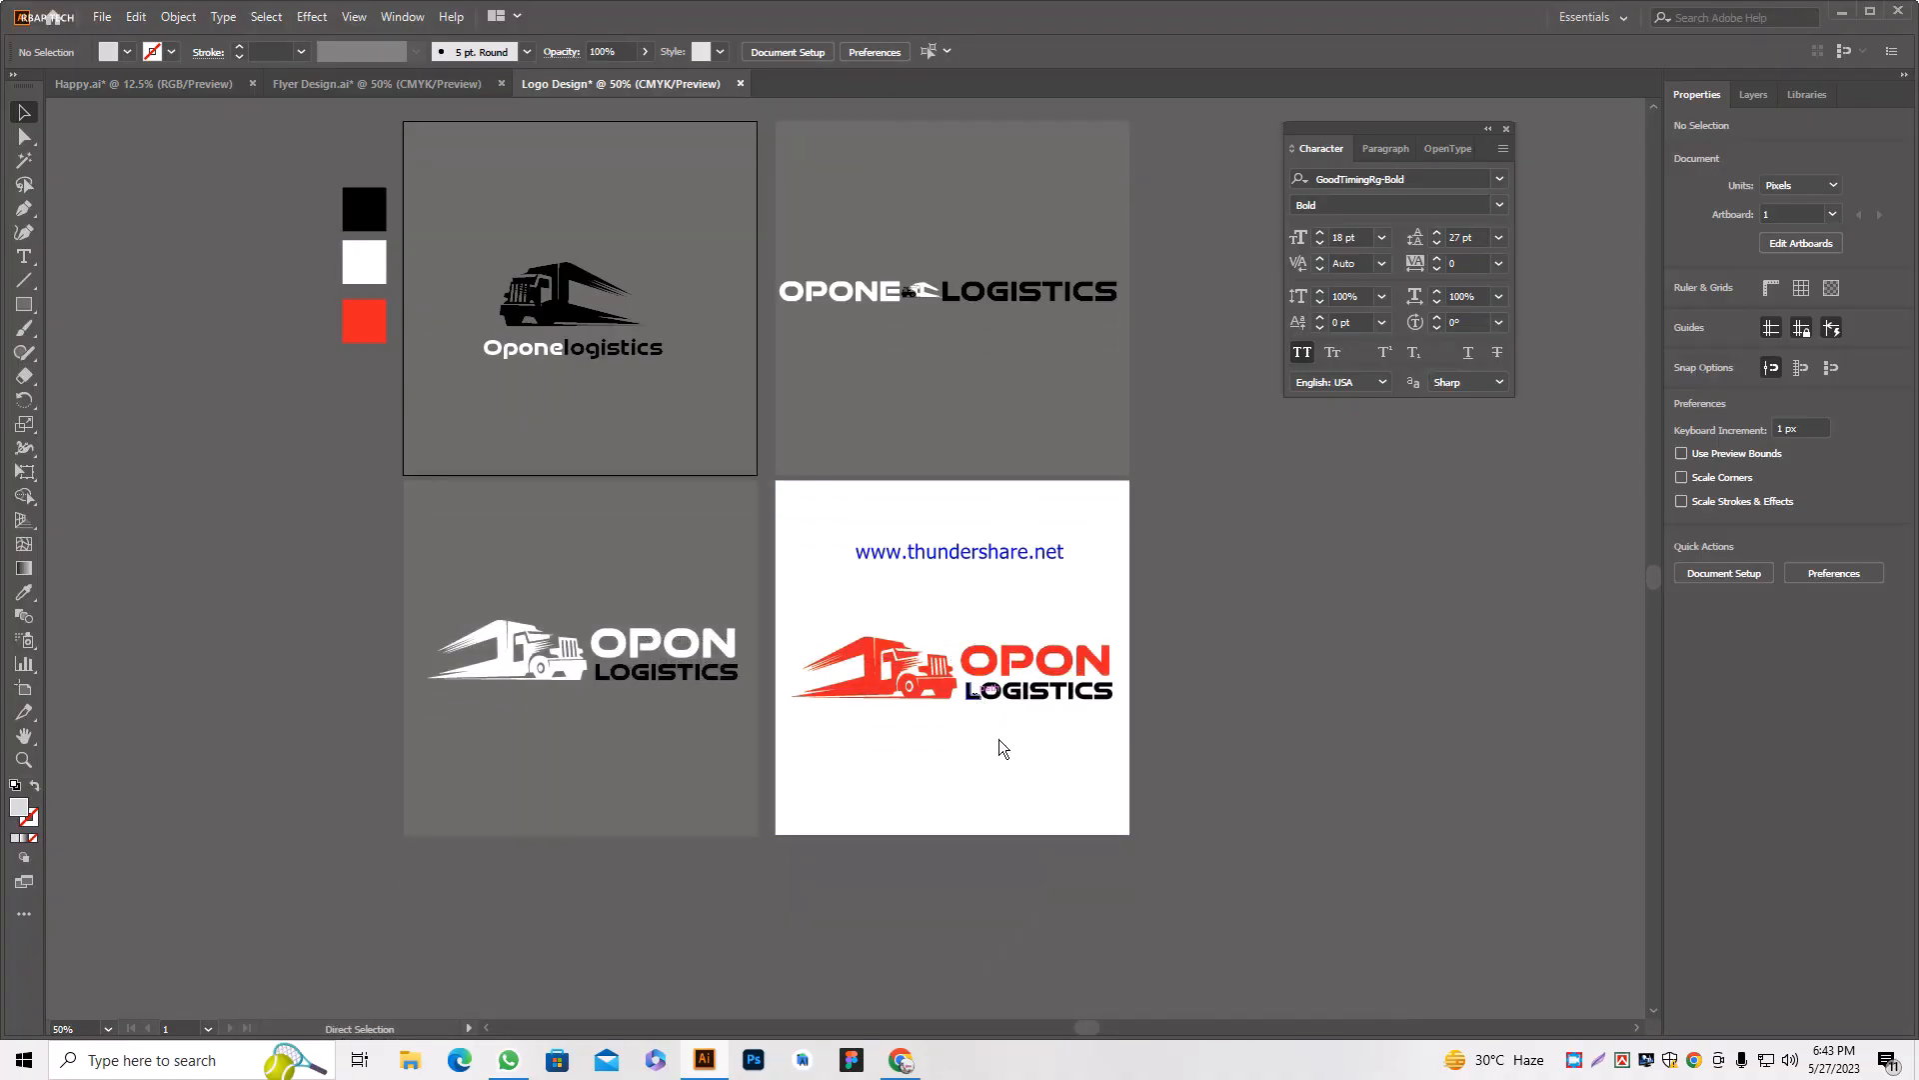
{"action": "key", "text": "ctrl+shift+s"}
{"action": "left_click", "coordinate": [80, 156]}
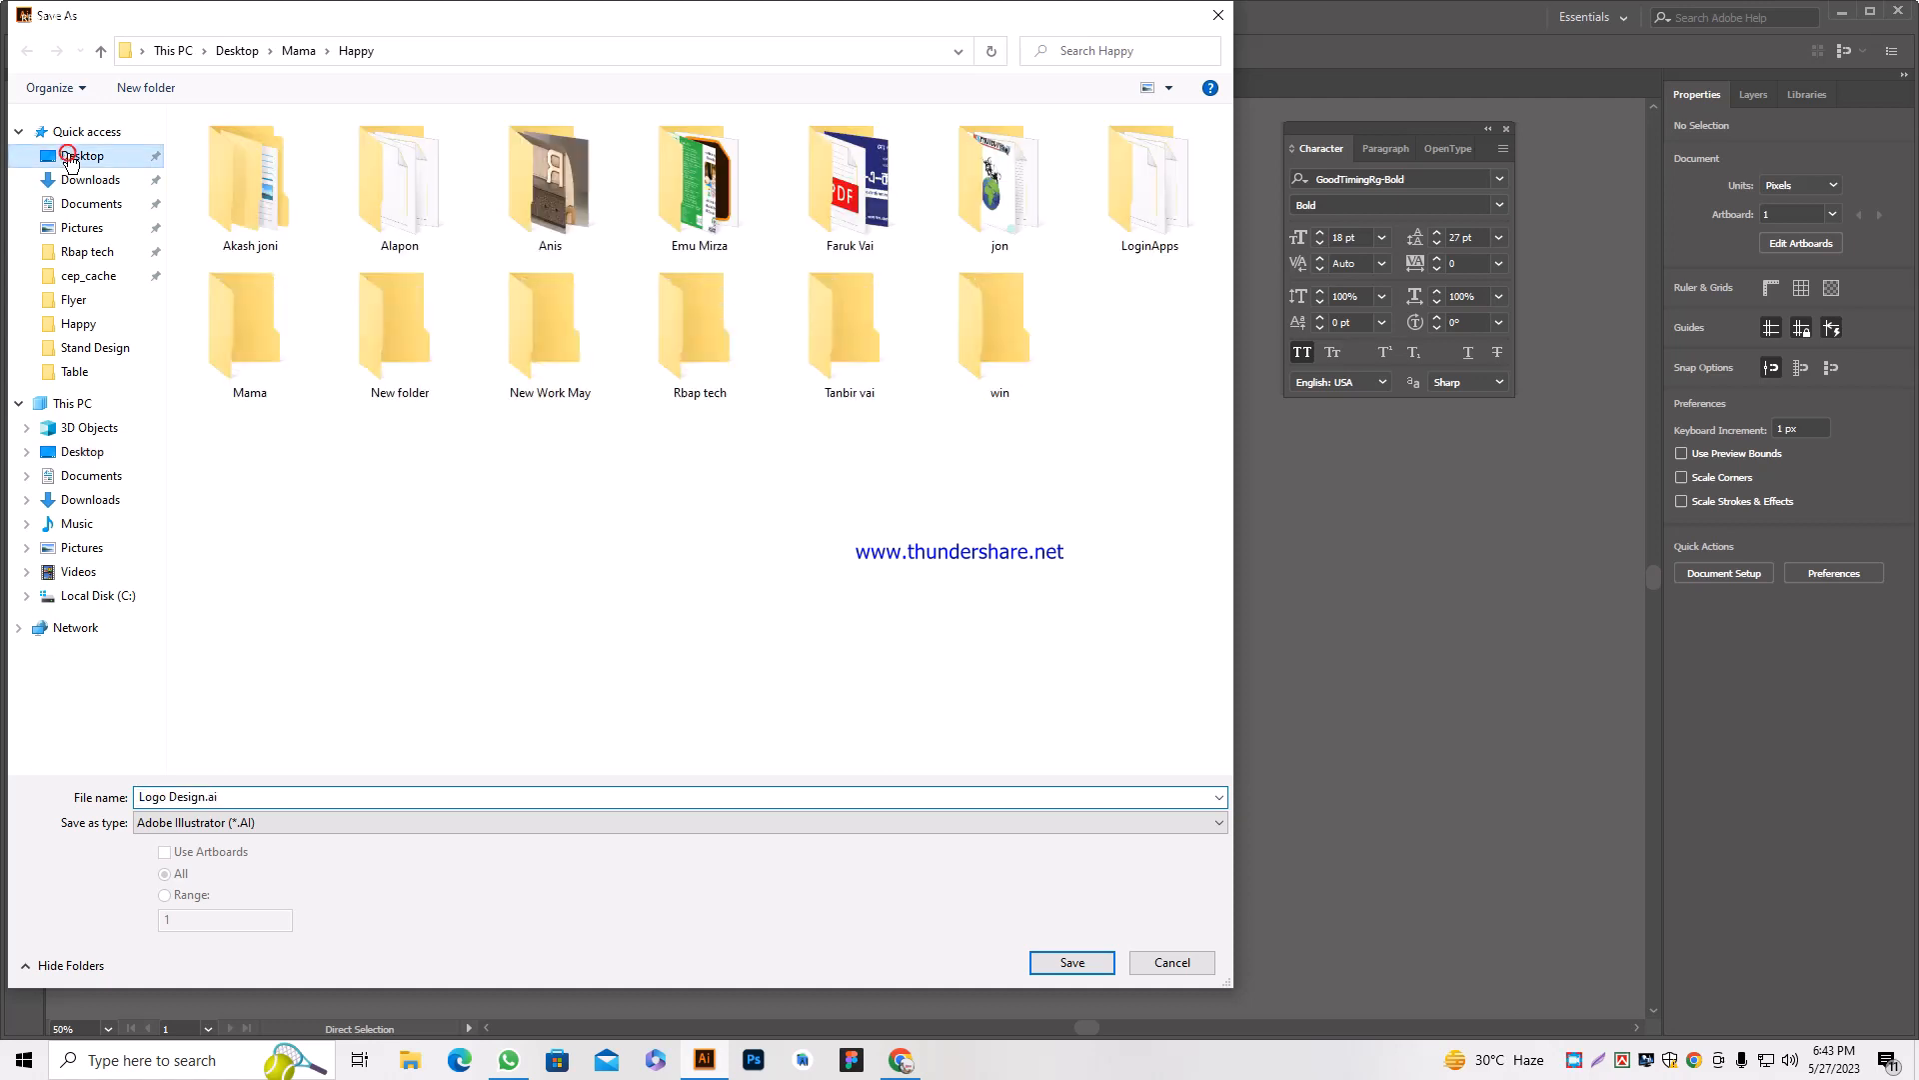
{"action": "left_click", "coordinate": [537, 207]}
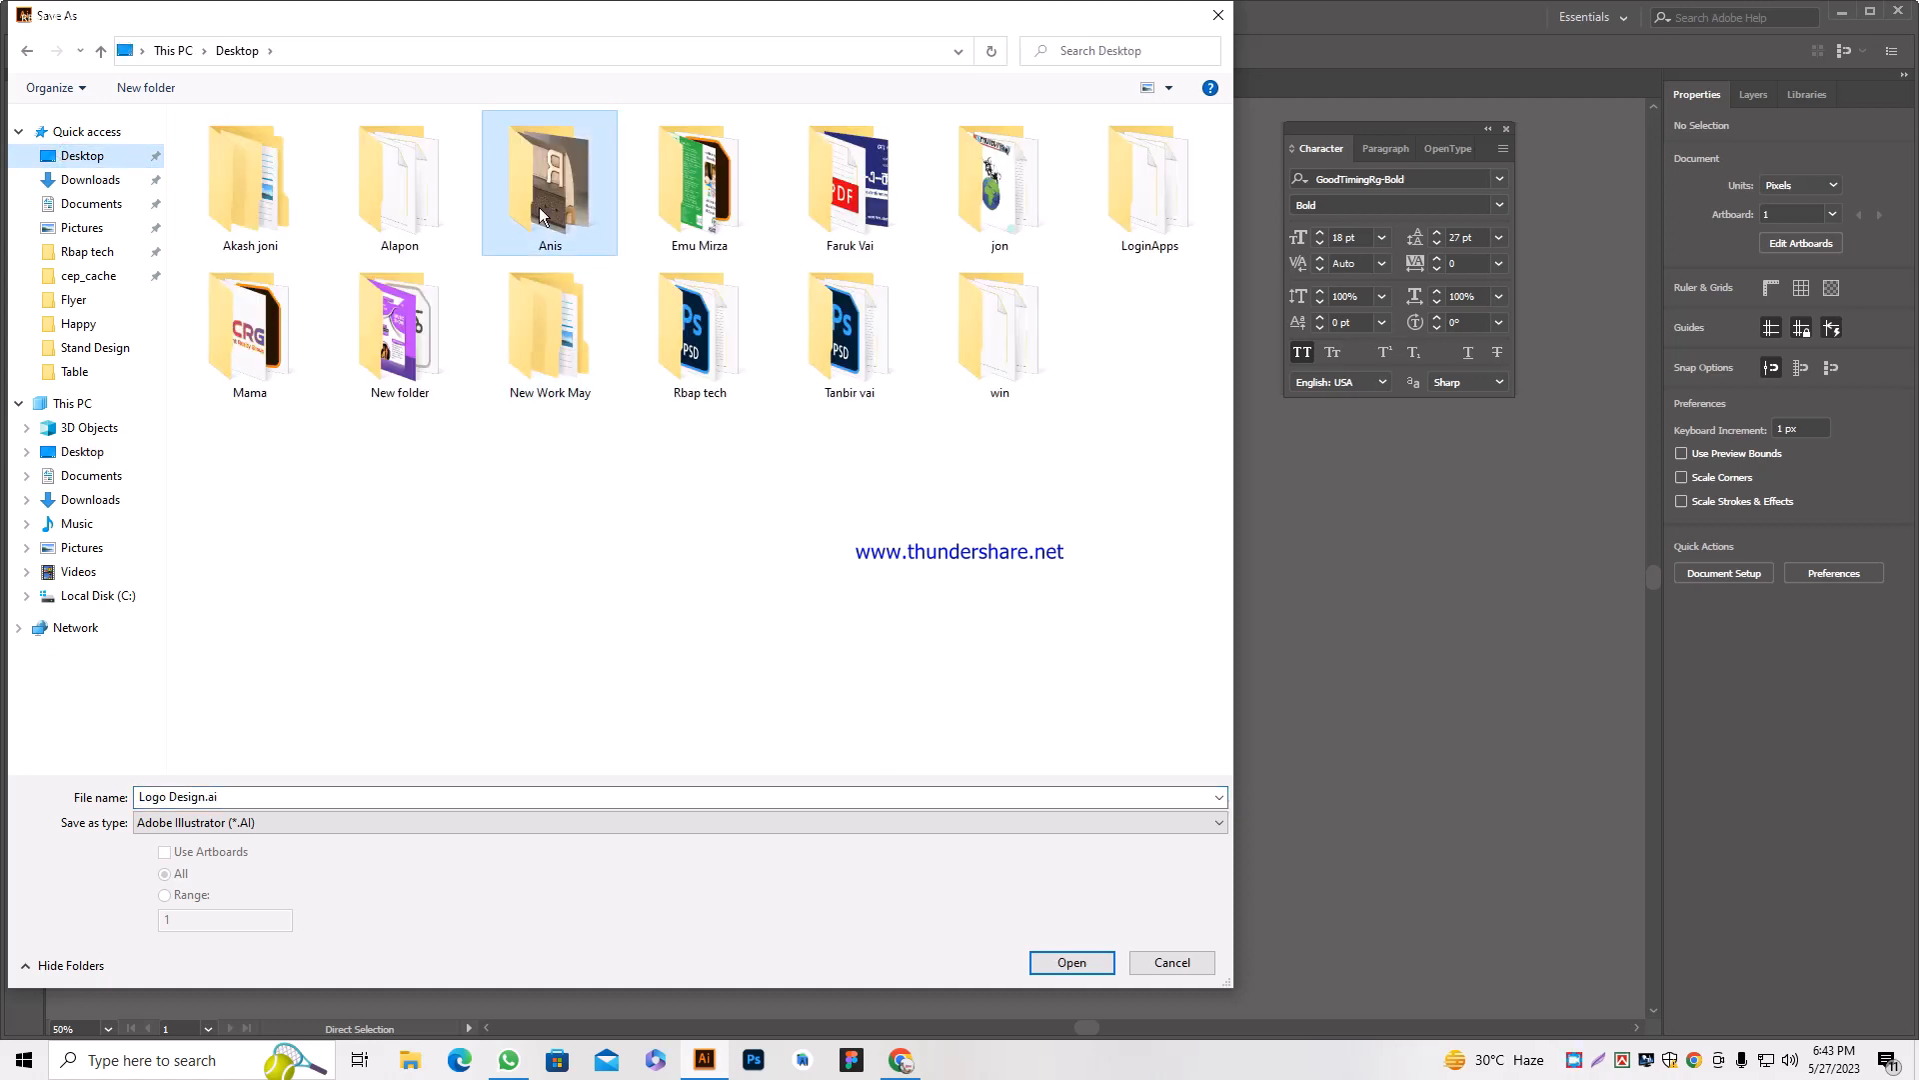
{"action": "key", "text": "a"}
{"action": "left_click", "coordinate": [537, 207]}
{"action": "right_click", "coordinate": [186, 490]}
{"action": "mouse_move", "coordinate": [262, 752]}
{"action": "left_click", "coordinate": [478, 746]}
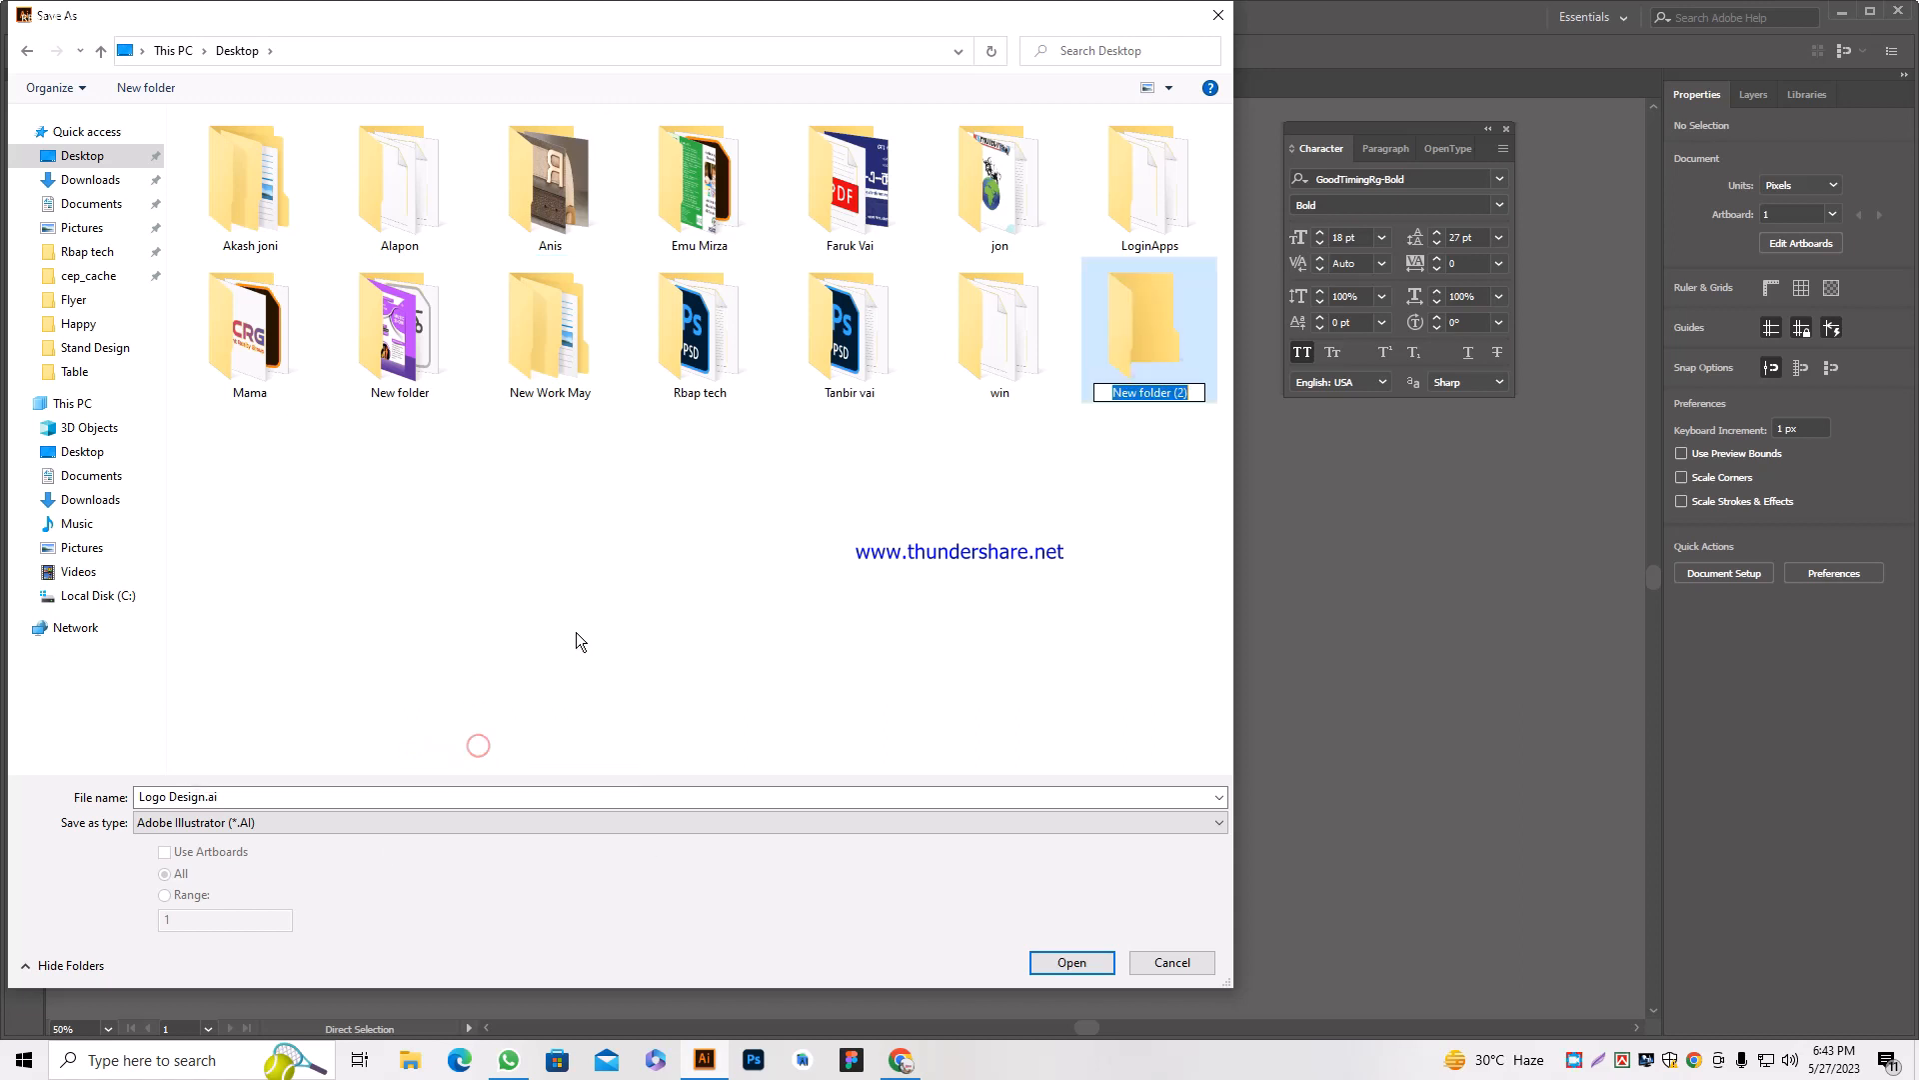
{"action": "type", "text": "Vai"}
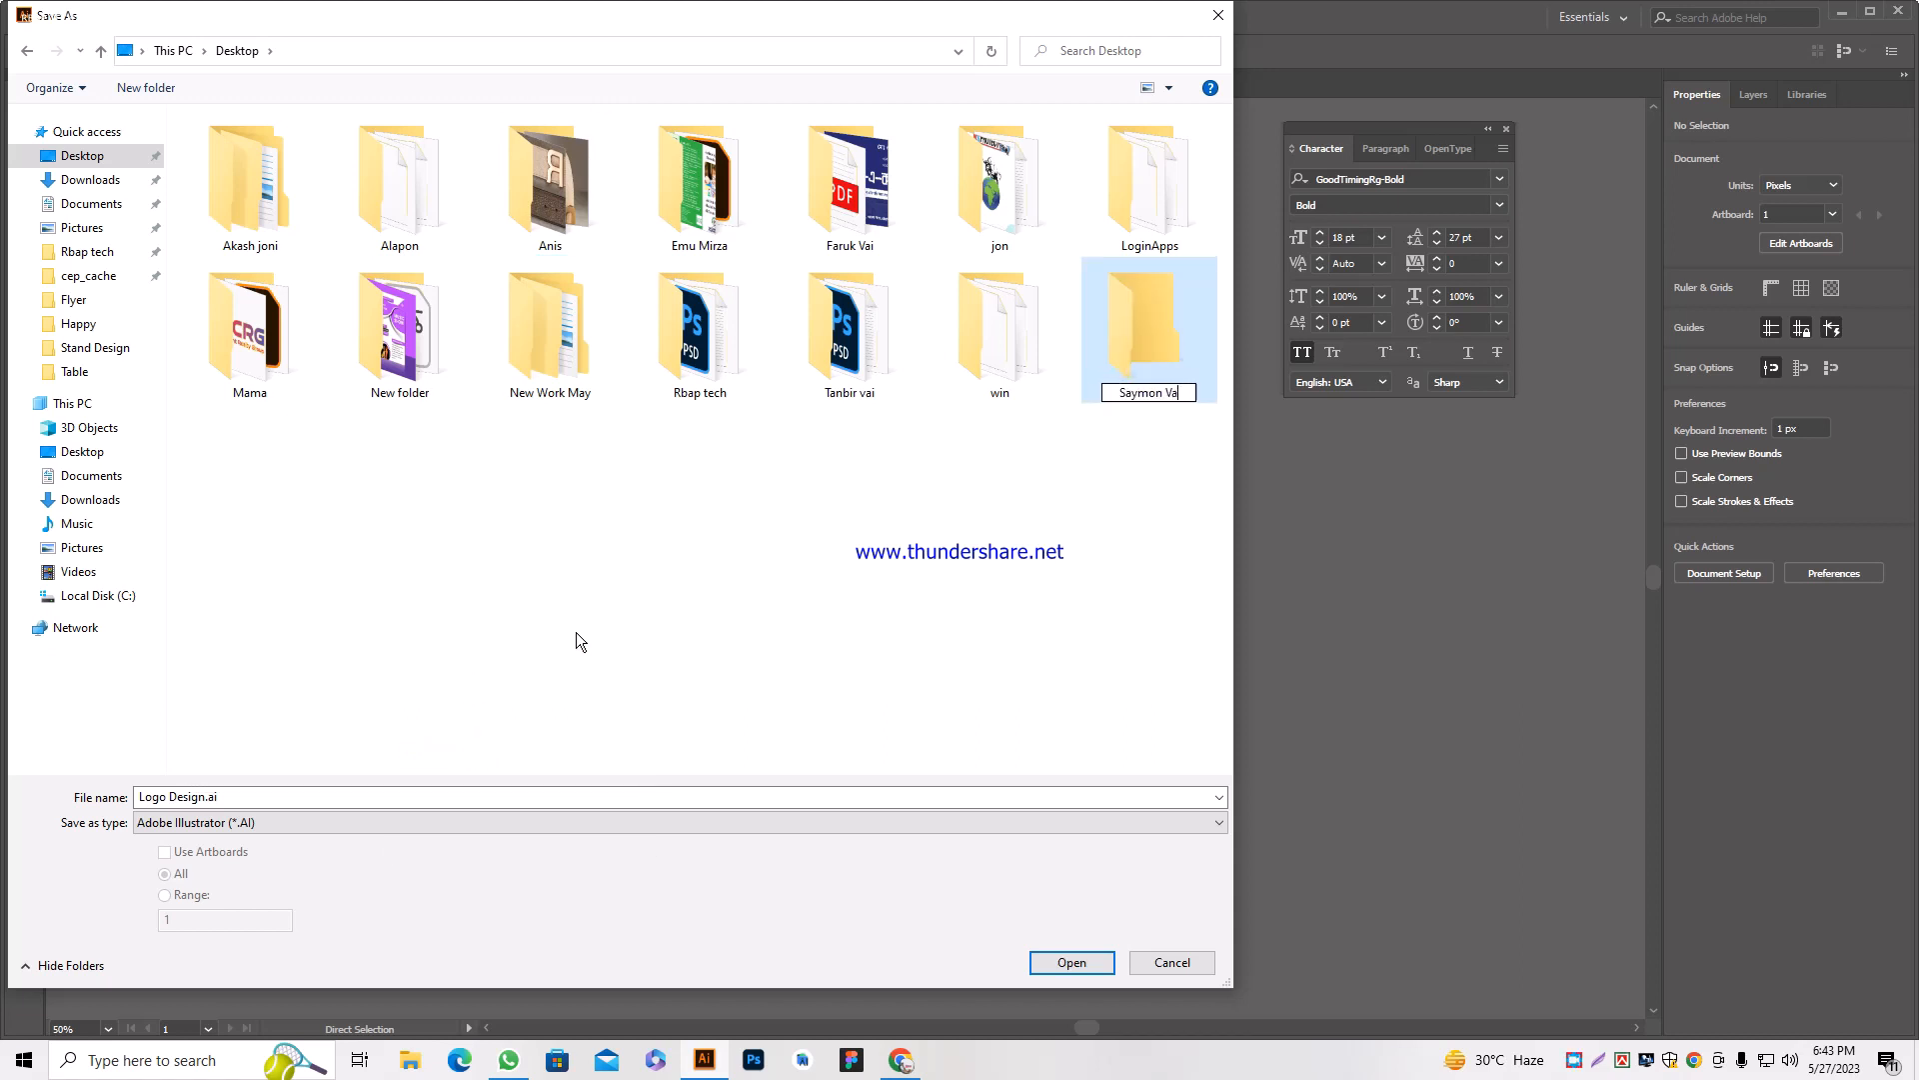
Save the document in the new folder as Logo in Adobe Illustrator format, accepting the save options.
{"action": "left_click", "coordinate": [1144, 343]}
{"action": "double_click", "coordinate": [1144, 347]}
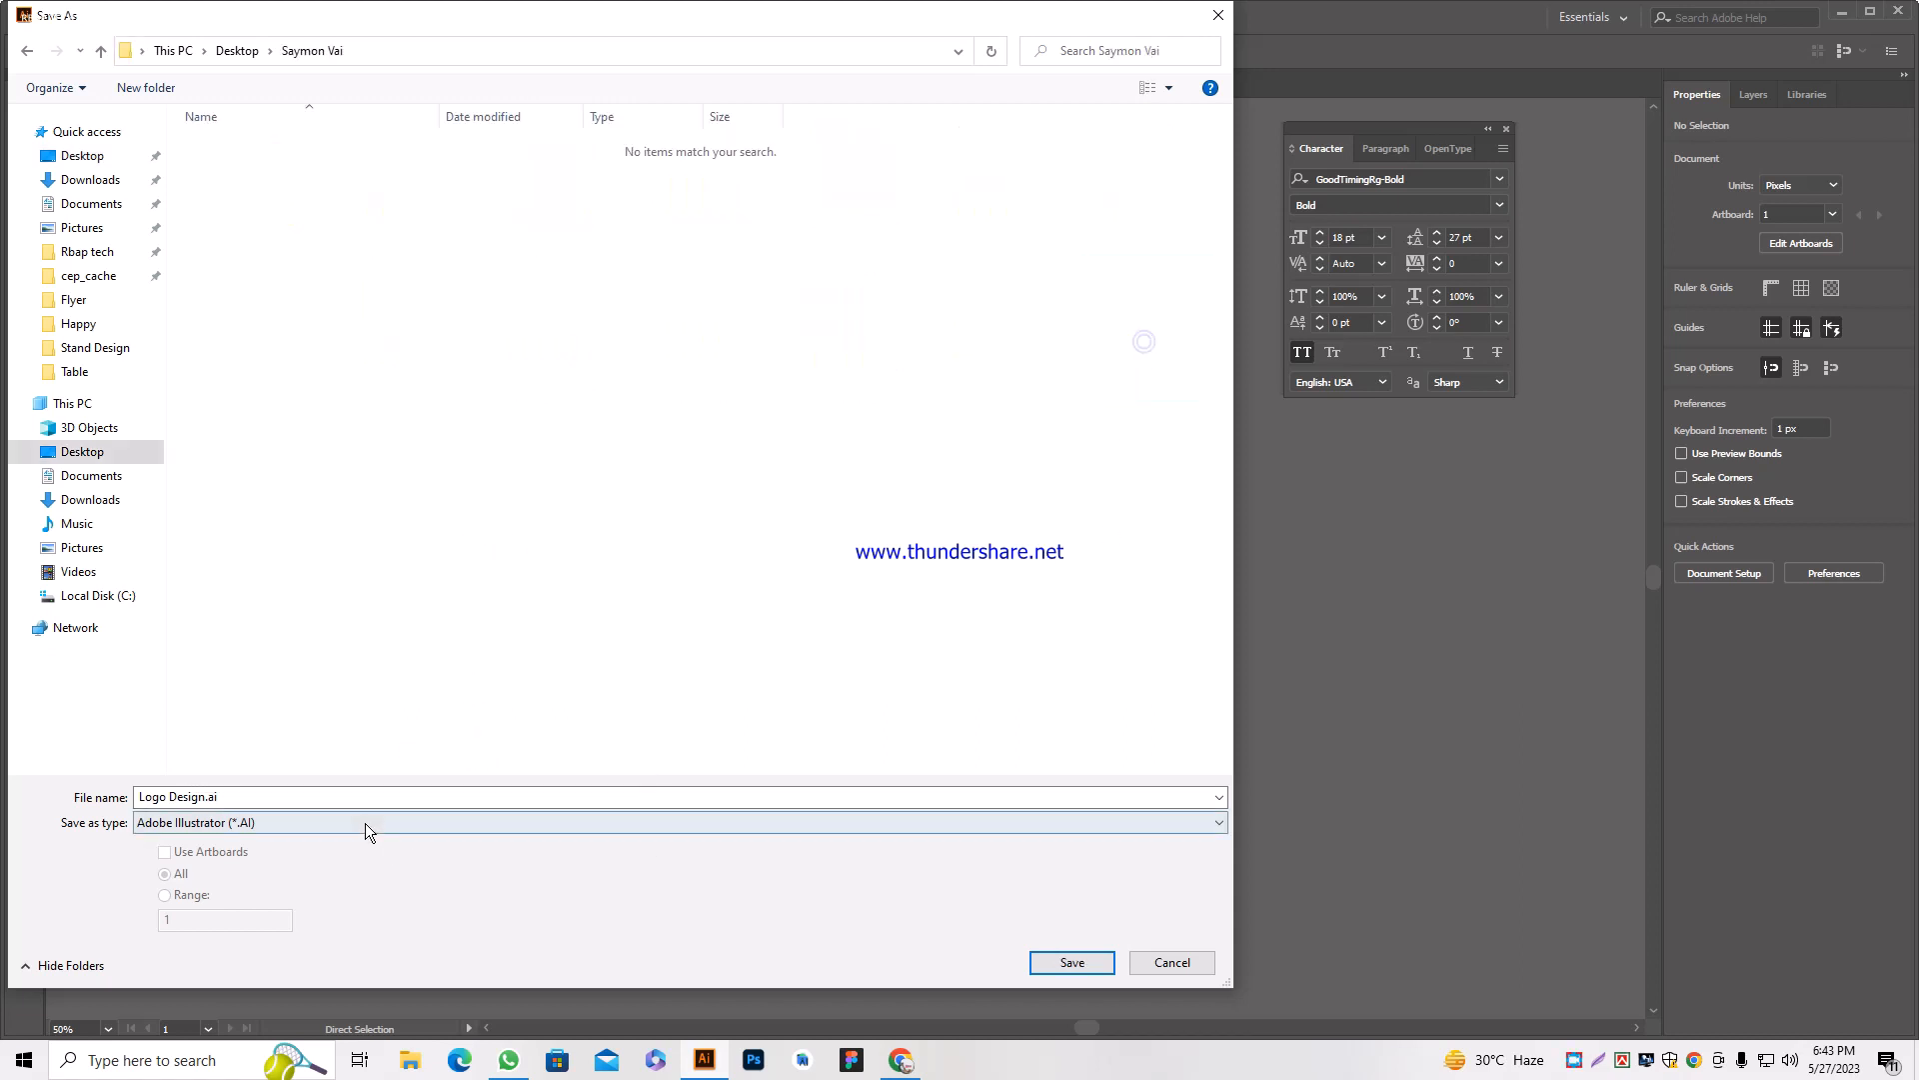
{"action": "triple_click", "coordinate": [355, 794]}
{"action": "type", "text": "Logo"}
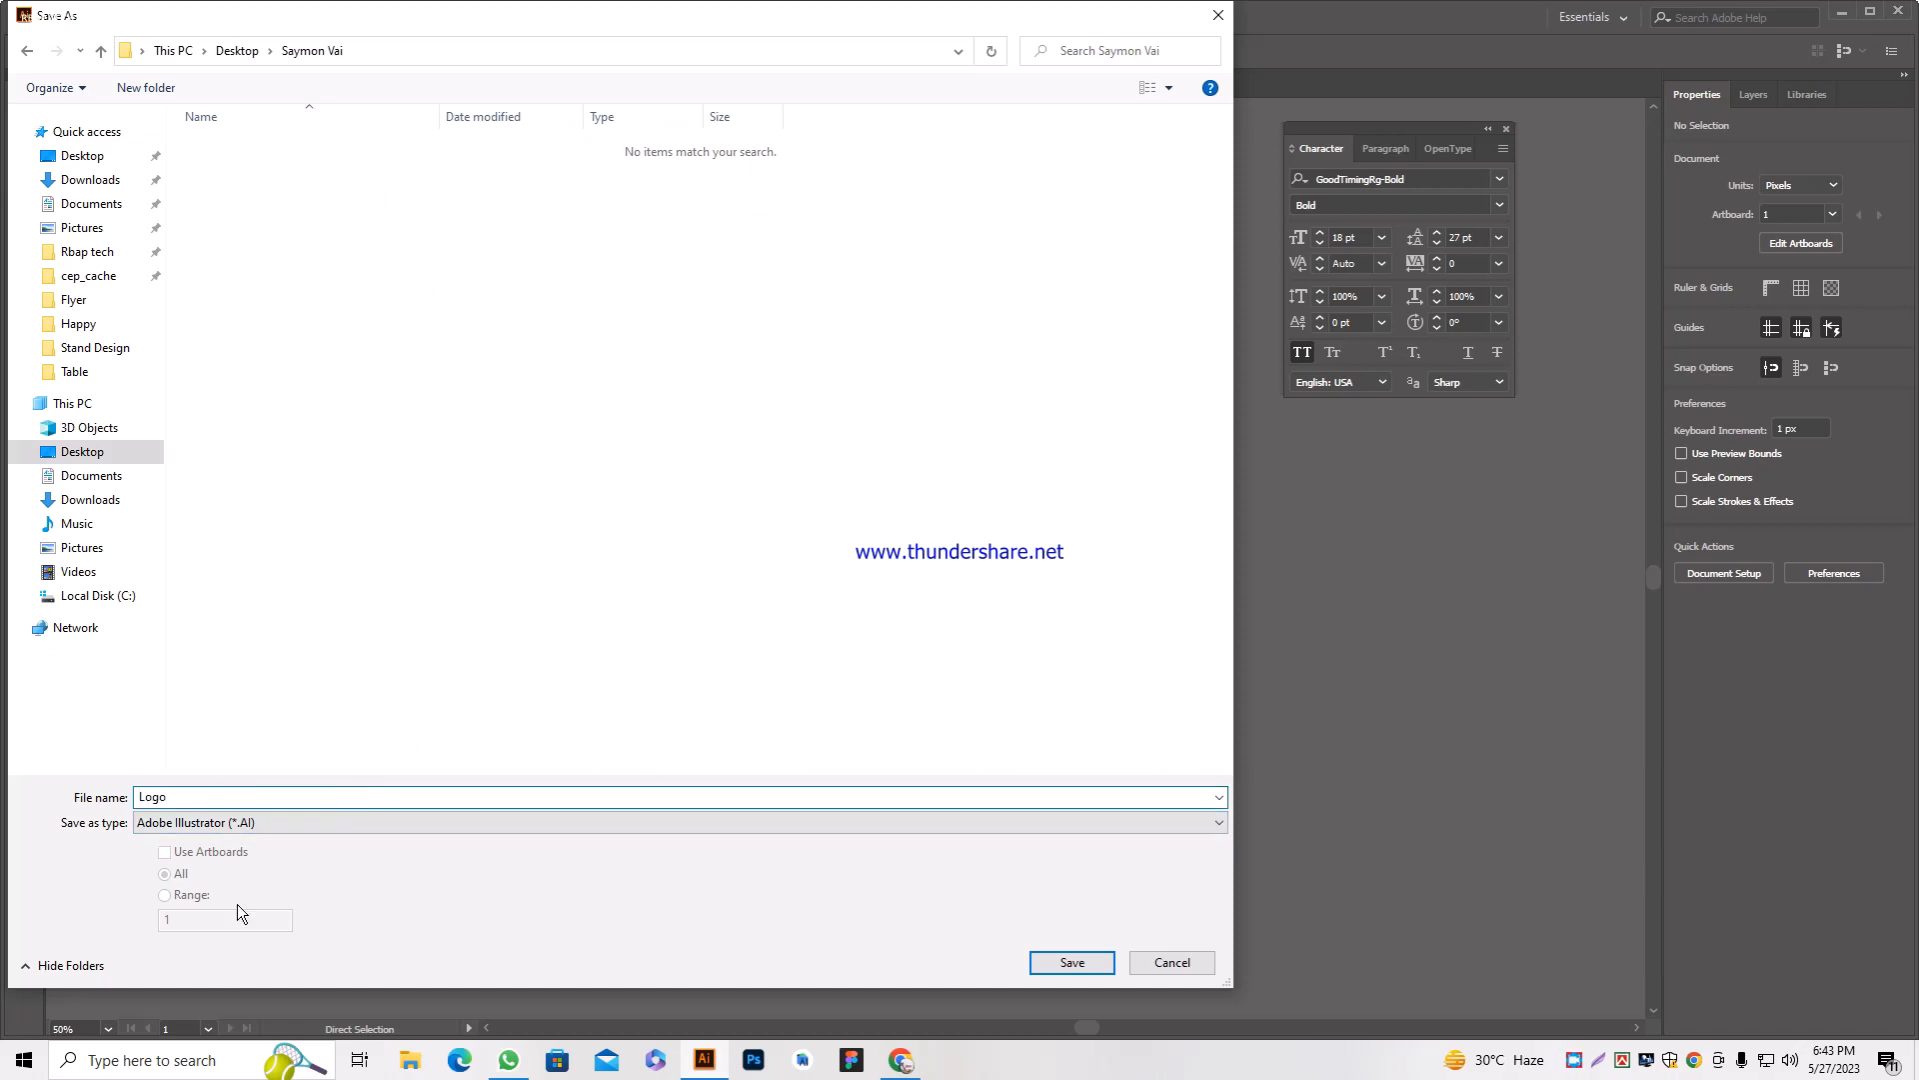
{"action": "left_click", "coordinate": [1070, 962]}
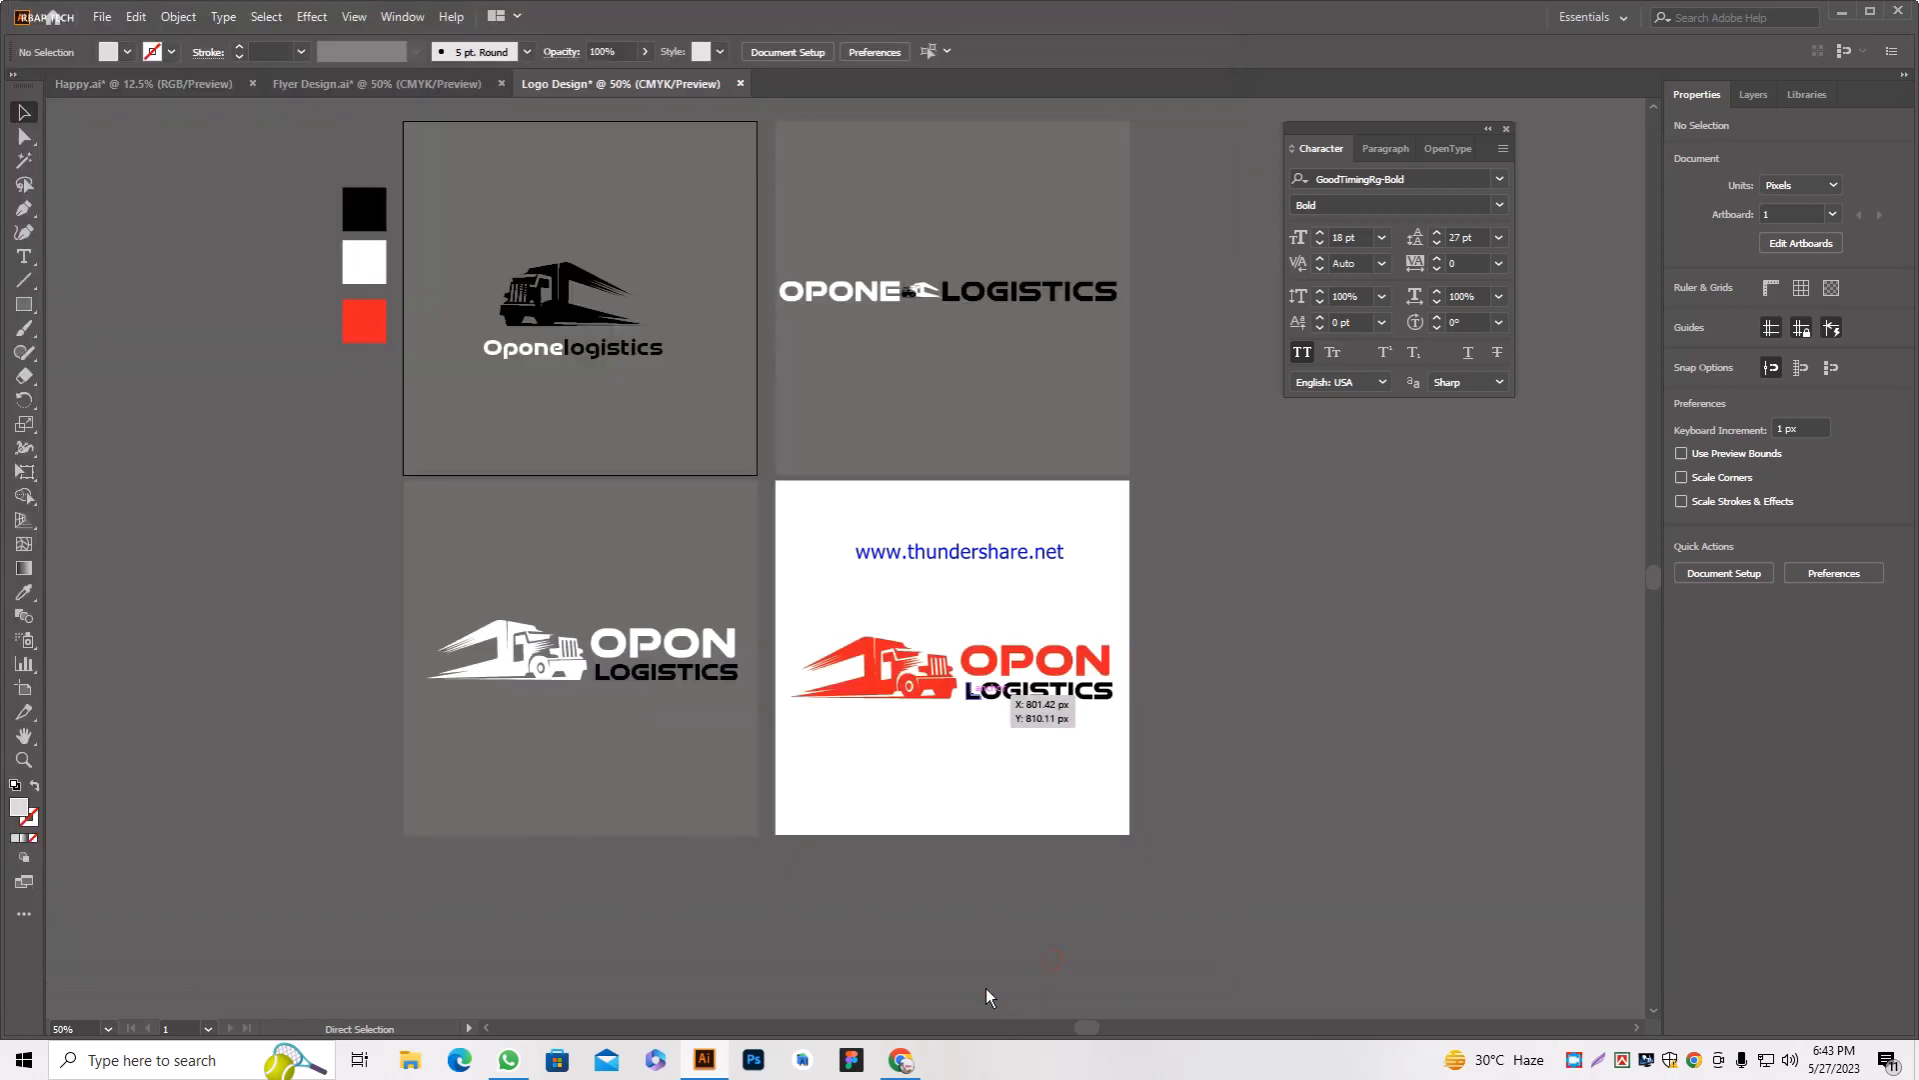
{"action": "left_click", "coordinate": [1031, 805]}
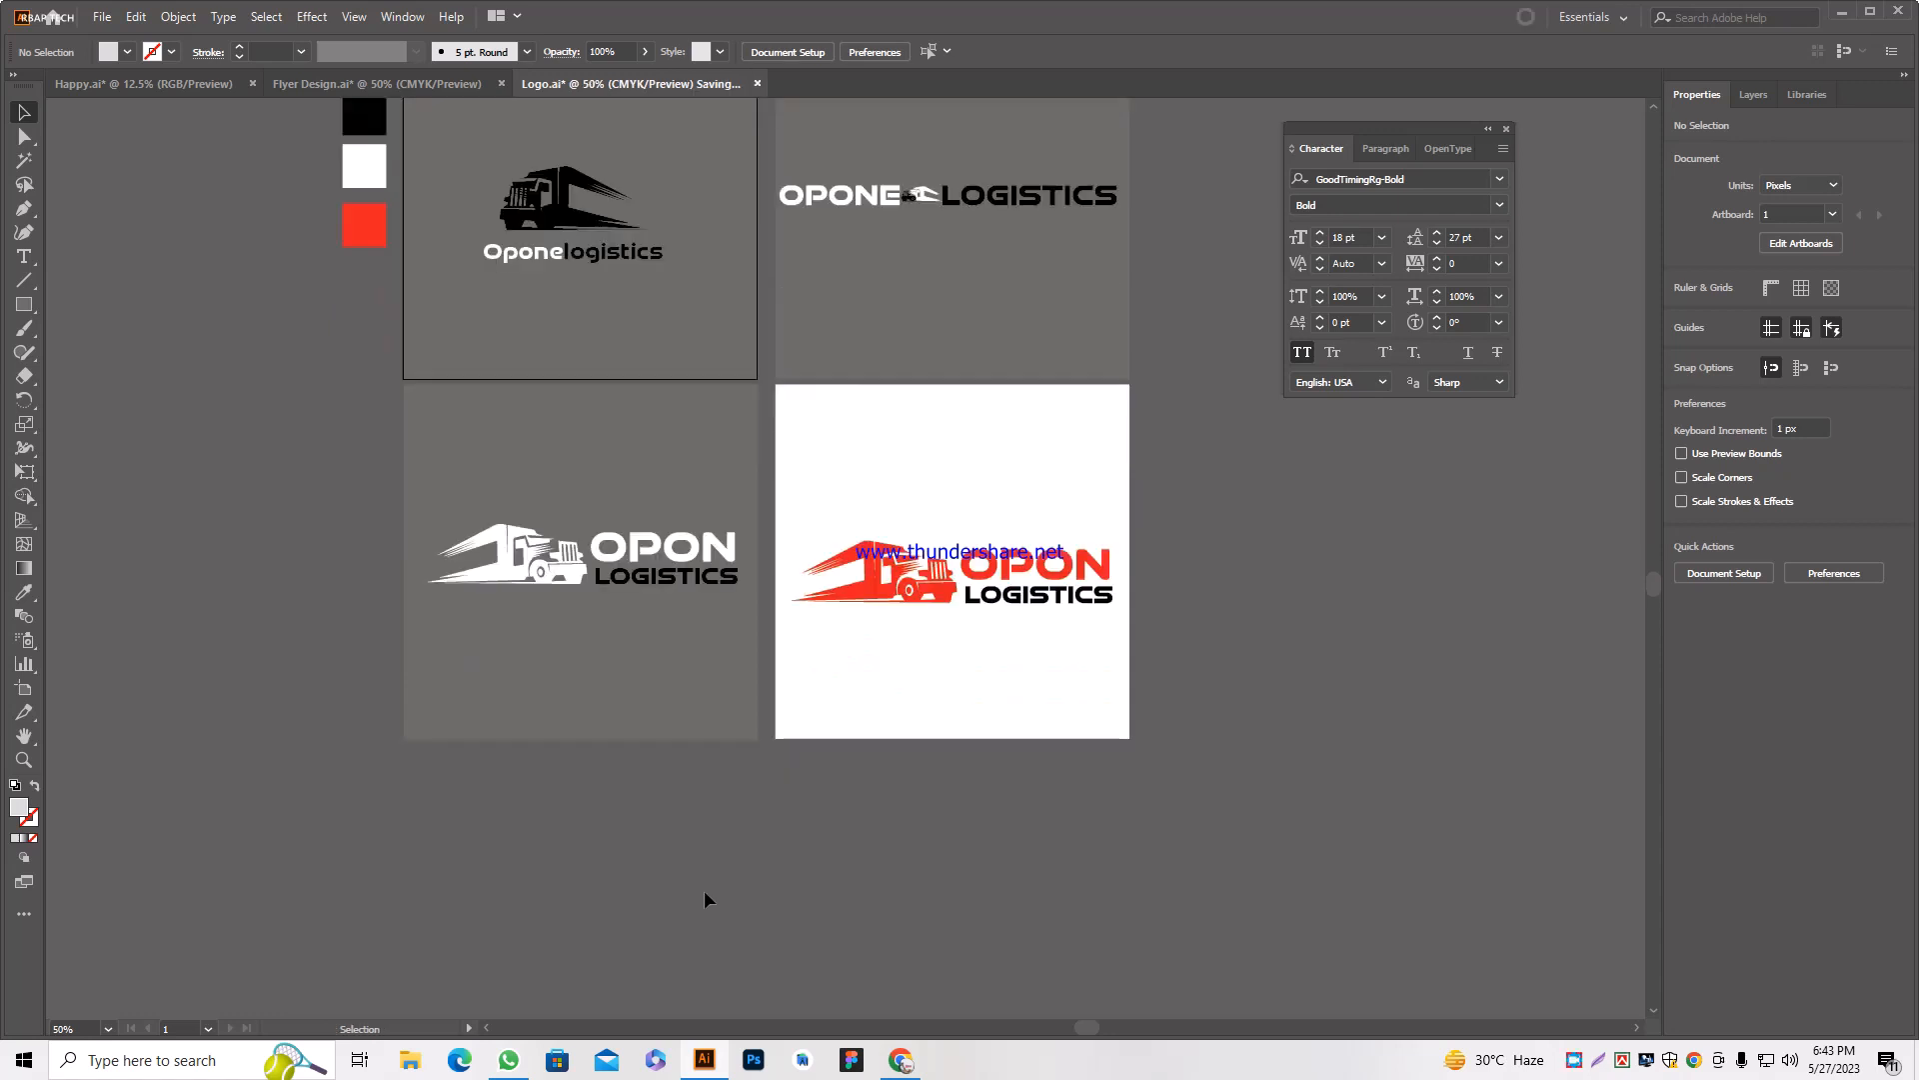
Hide the panels and look over the four-square logo presentation at closer and wider views.
{"action": "scroll", "coordinate": [695, 850], "scroll_direction": "down", "scroll_amount": 2}
{"action": "right_click", "coordinate": [1573, 1064]}
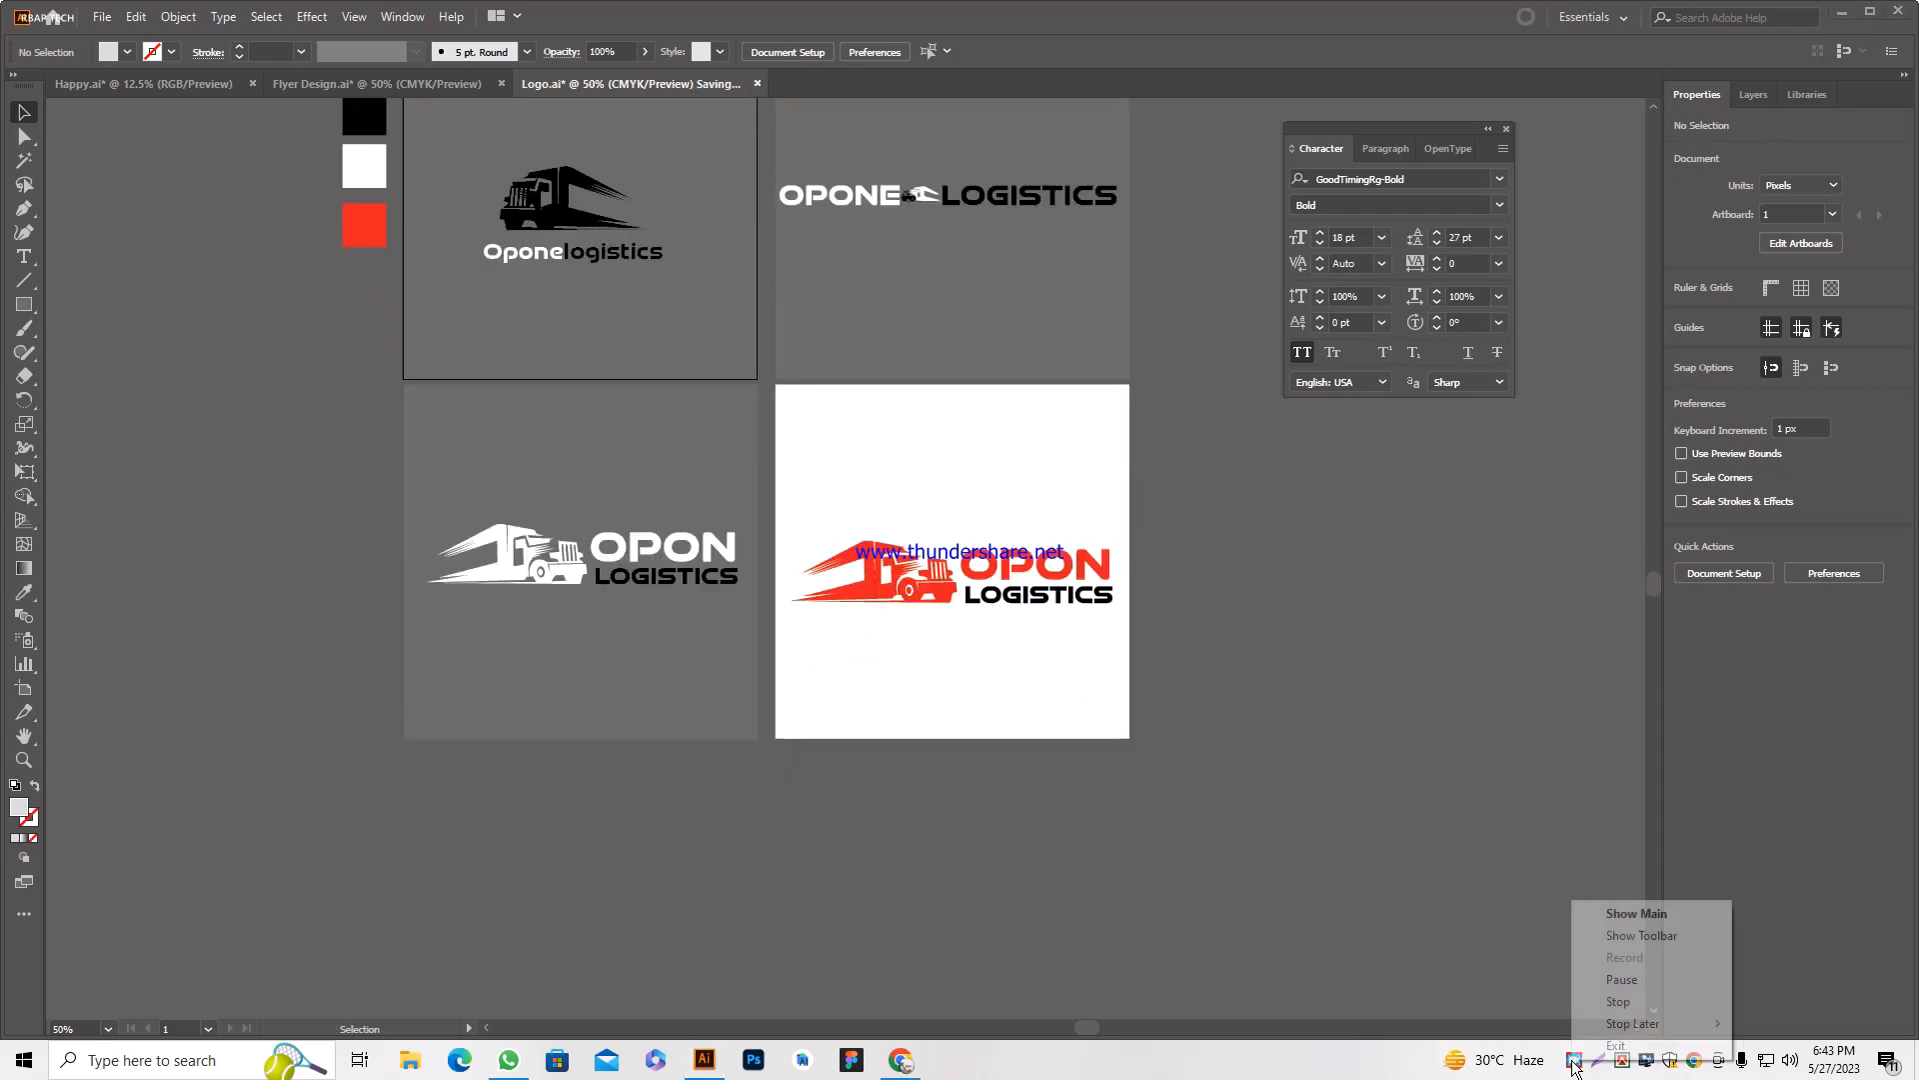
{"action": "left_click", "coordinate": [1264, 930]}
{"action": "key", "text": "Tab"}
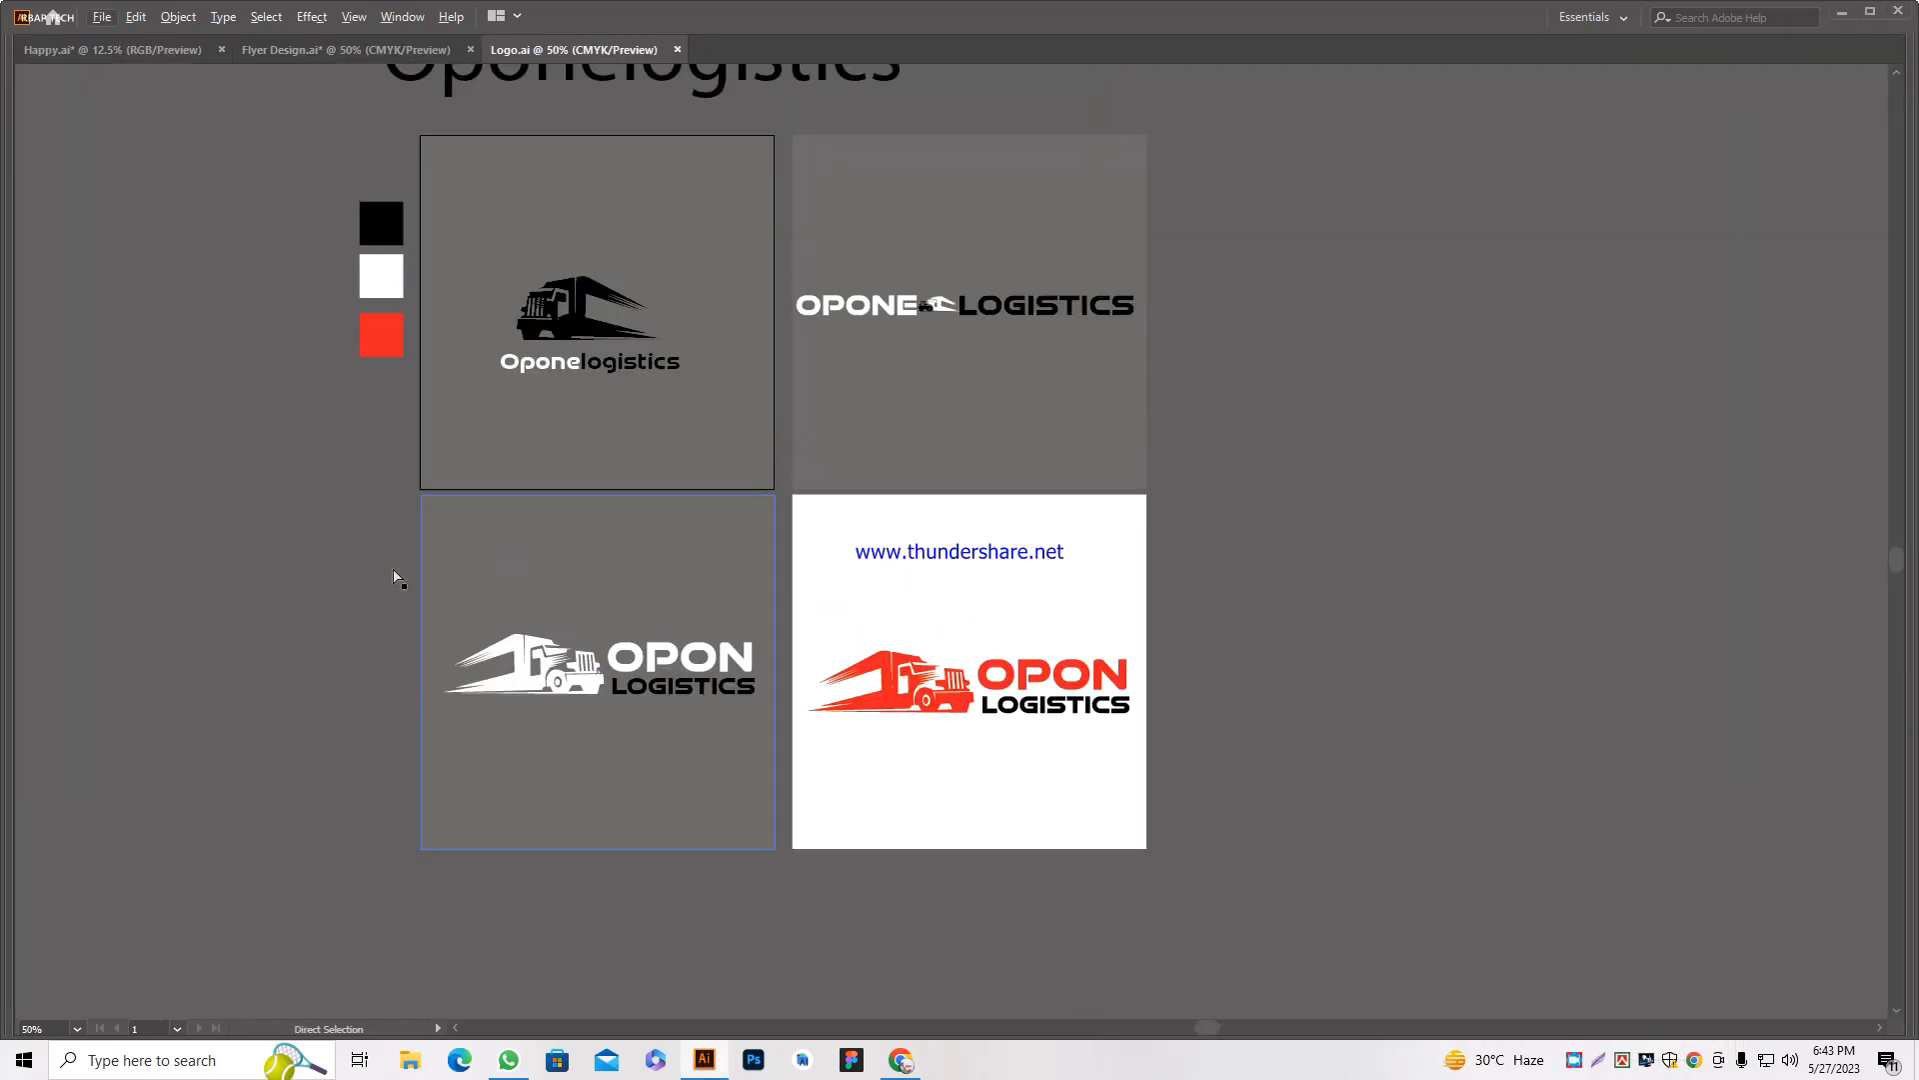
{"action": "scroll", "coordinate": [362, 511], "scroll_direction": "up", "scroll_amount": 3}
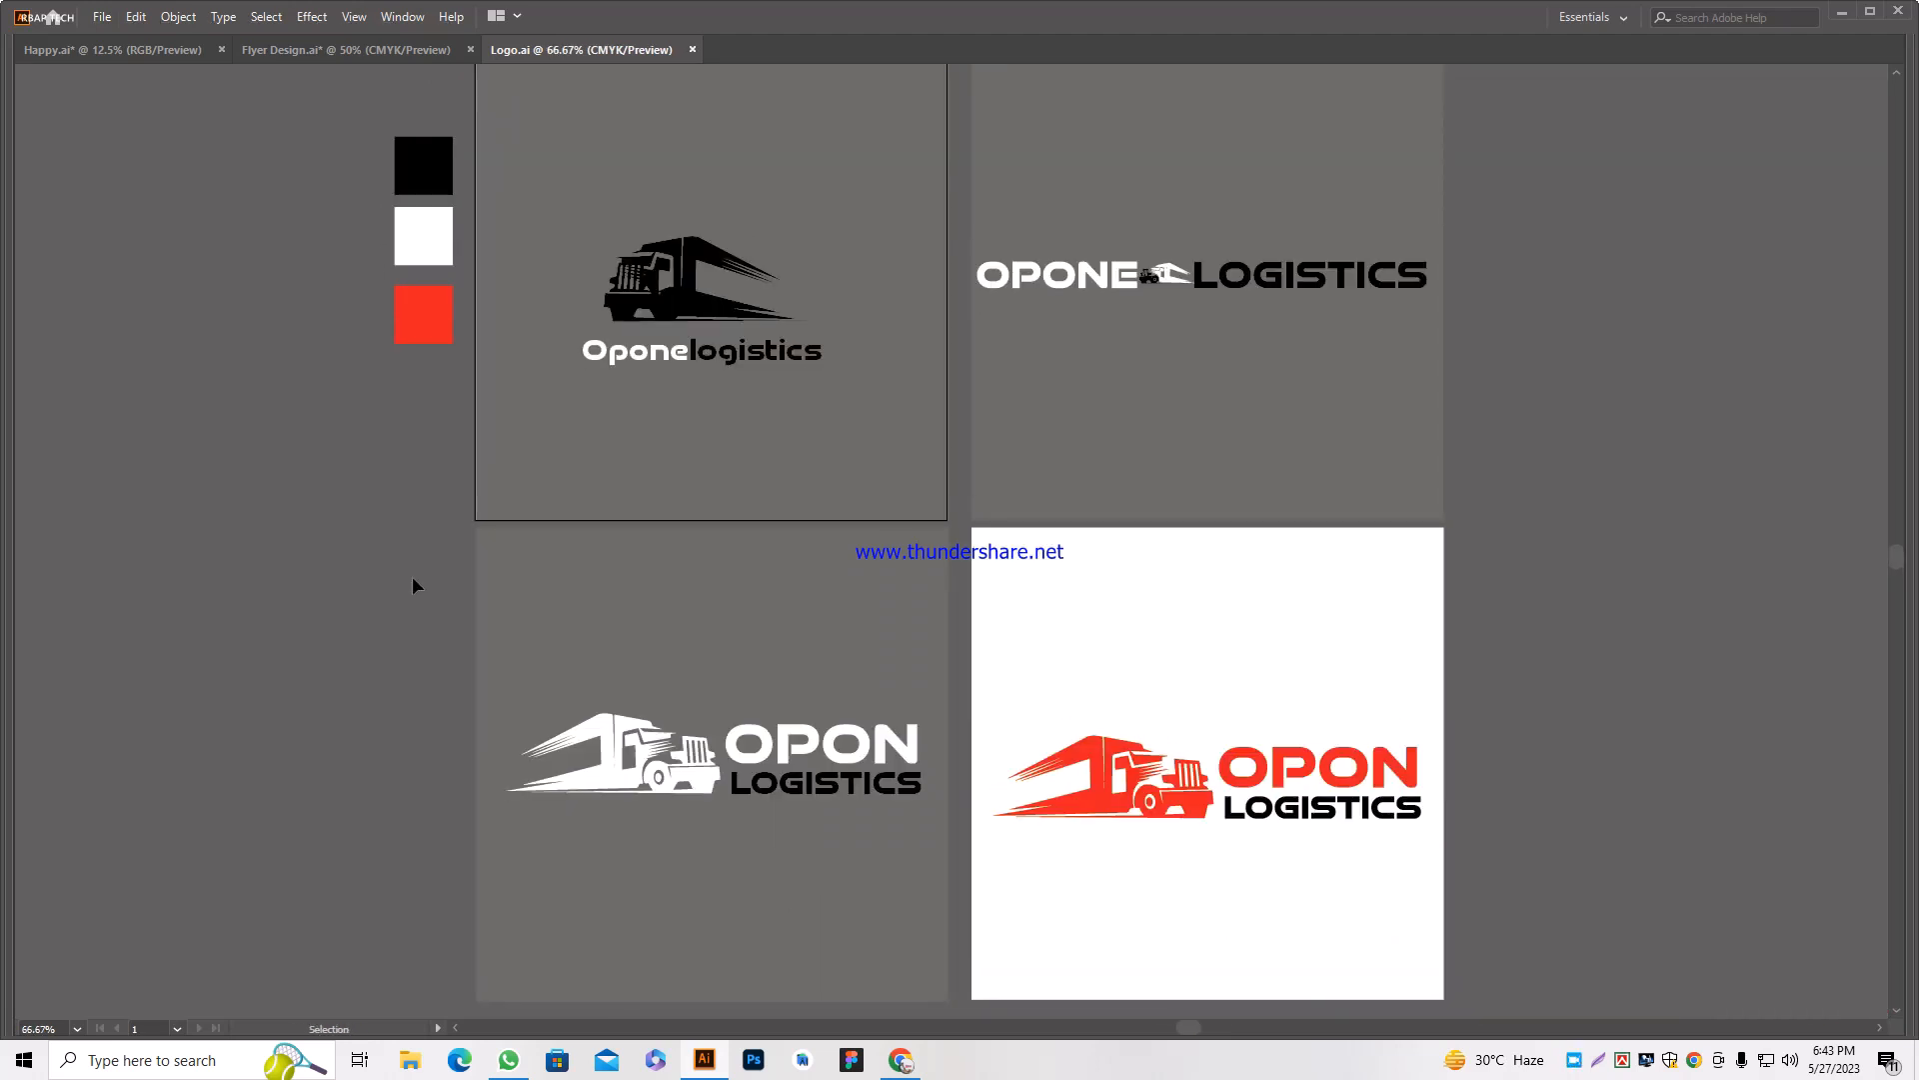
{"action": "scroll", "coordinate": [414, 585], "scroll_direction": "down", "scroll_amount": 1}
{"action": "scroll", "coordinate": [414, 585], "scroll_direction": "left", "scroll_amount": 2}
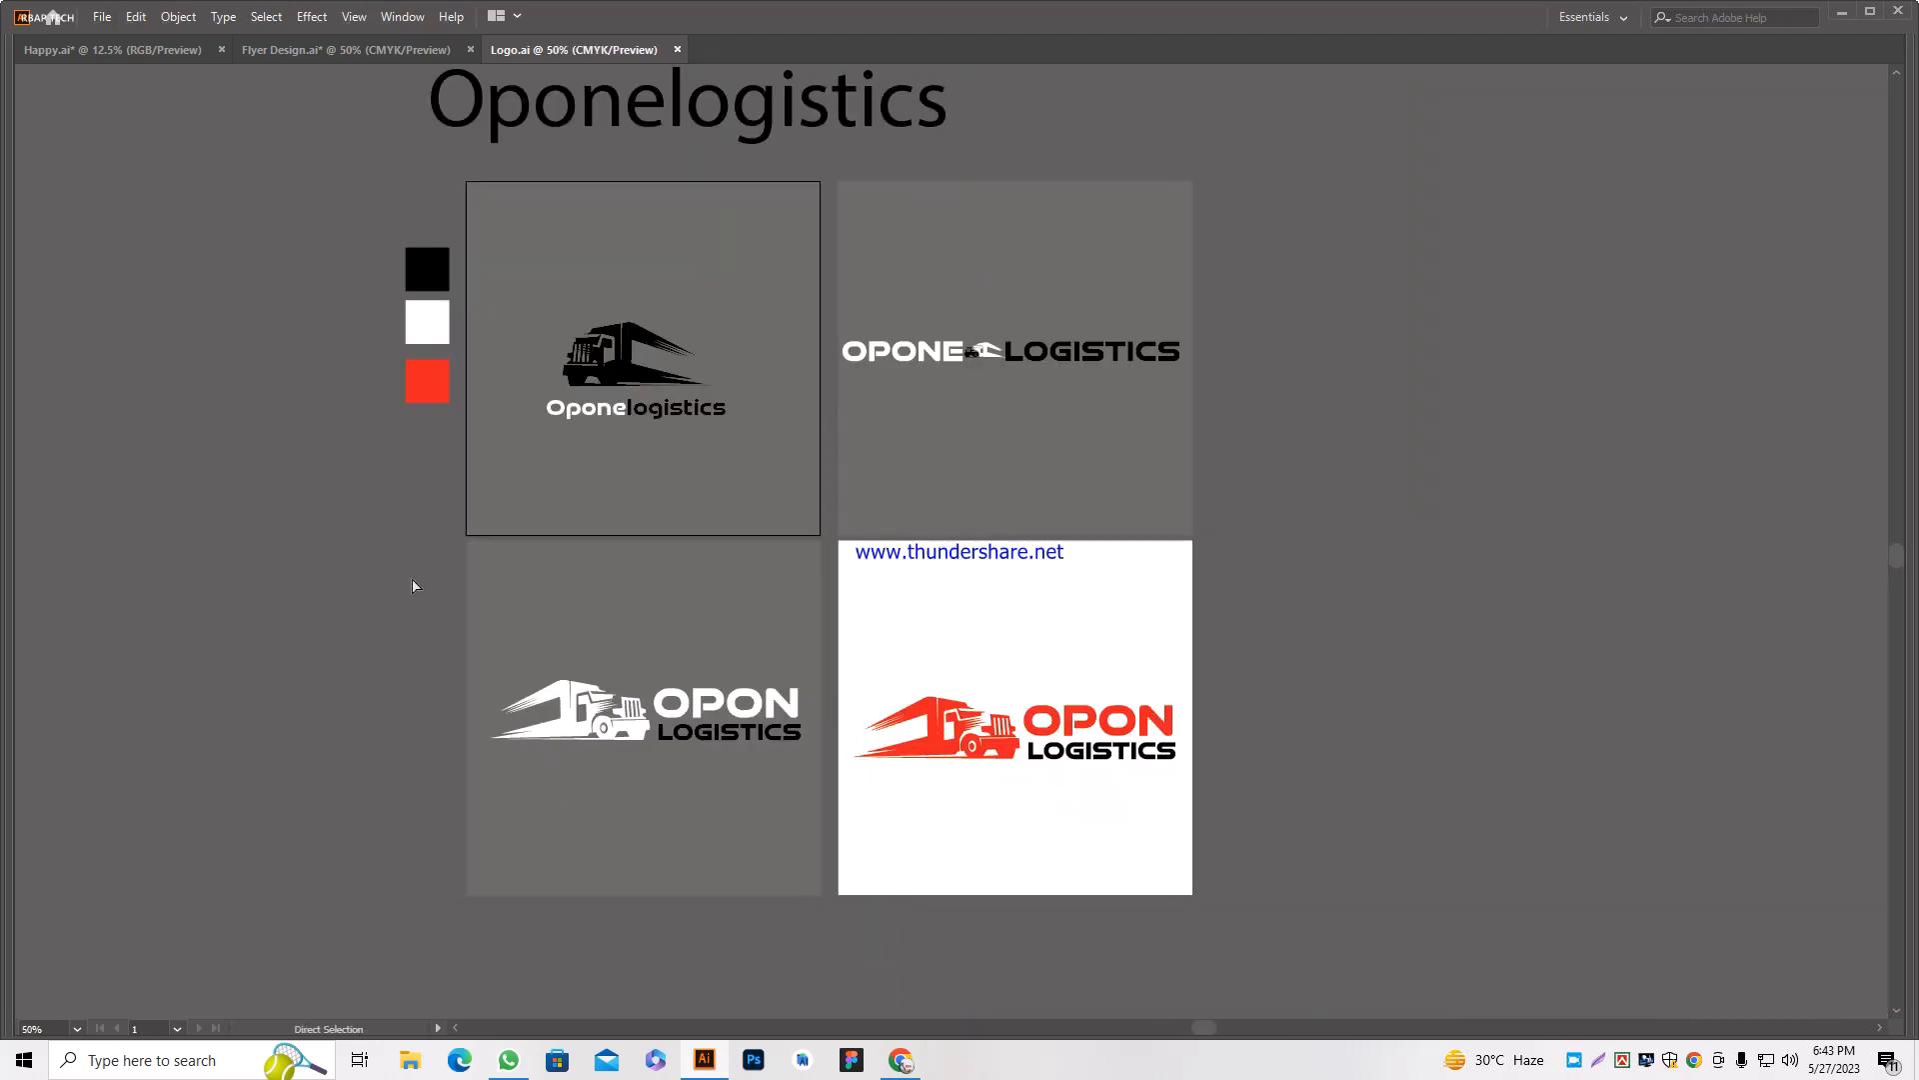